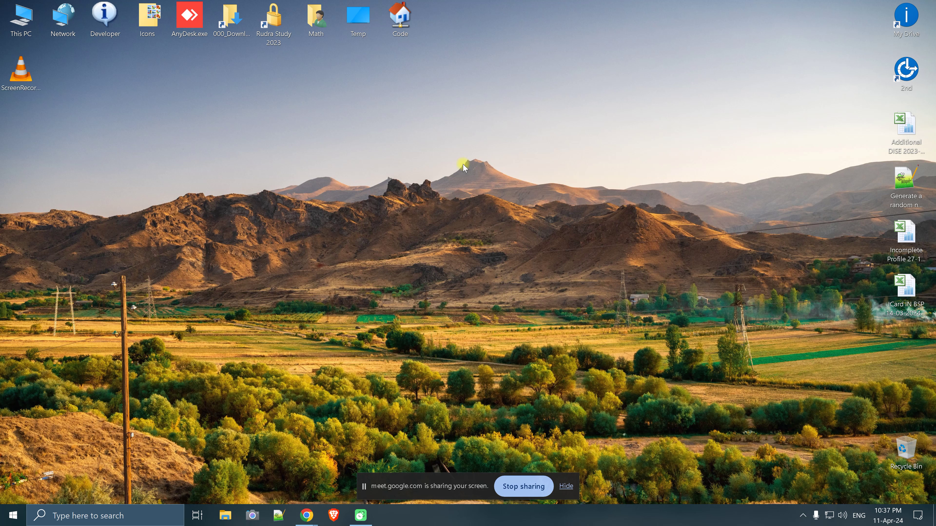
Refresh the desktop, bring the Google Meet window forward, and open a new blank tab
right_click(283, 135)
click(309, 162)
mouse_move(306, 516)
click(233, 467)
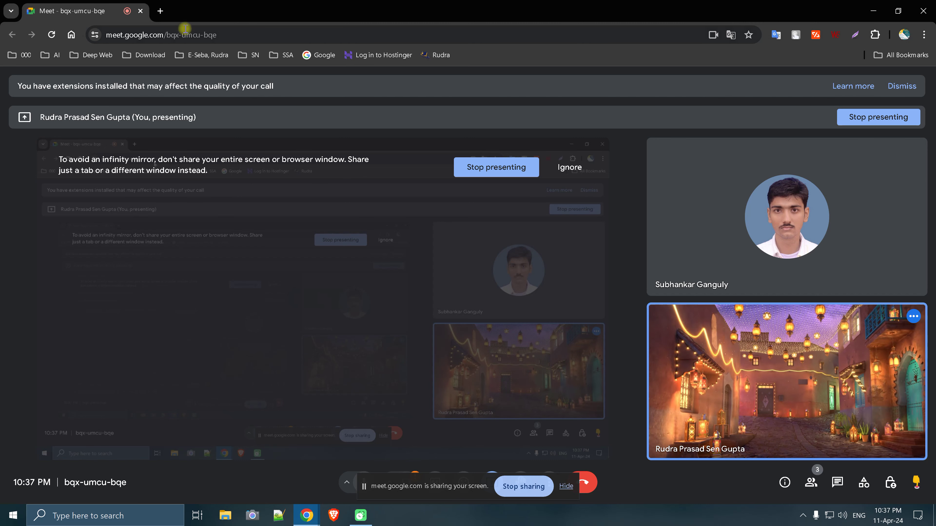
click(161, 11)
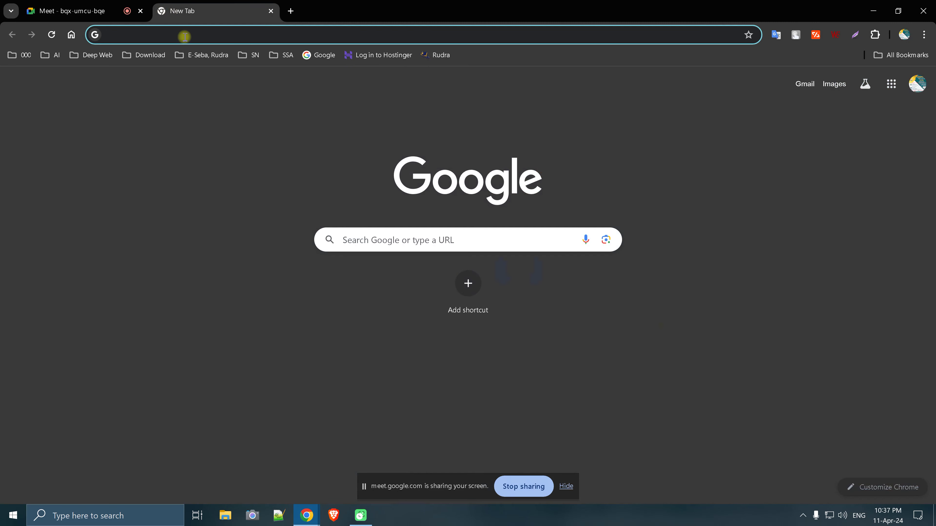
Search Google for 'w3schools python' by picking it from the suggestions
click(348, 245)
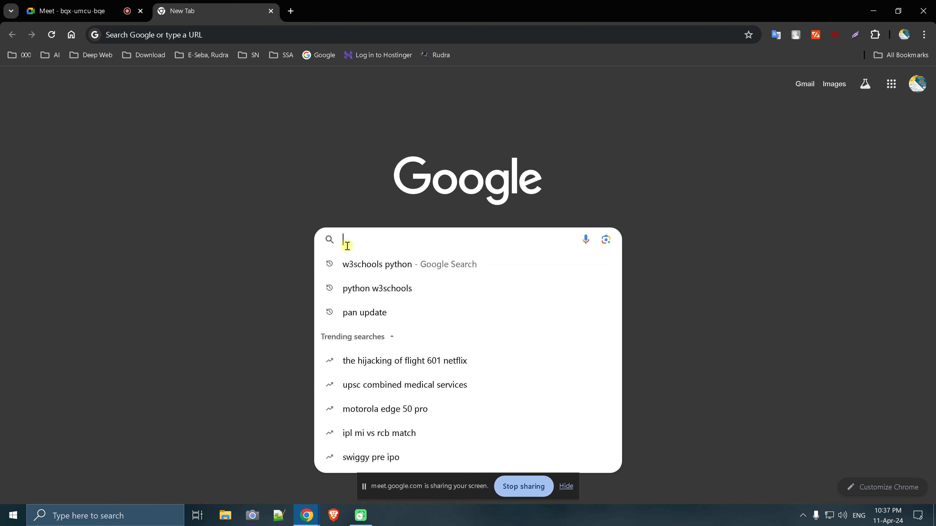
text(wb)
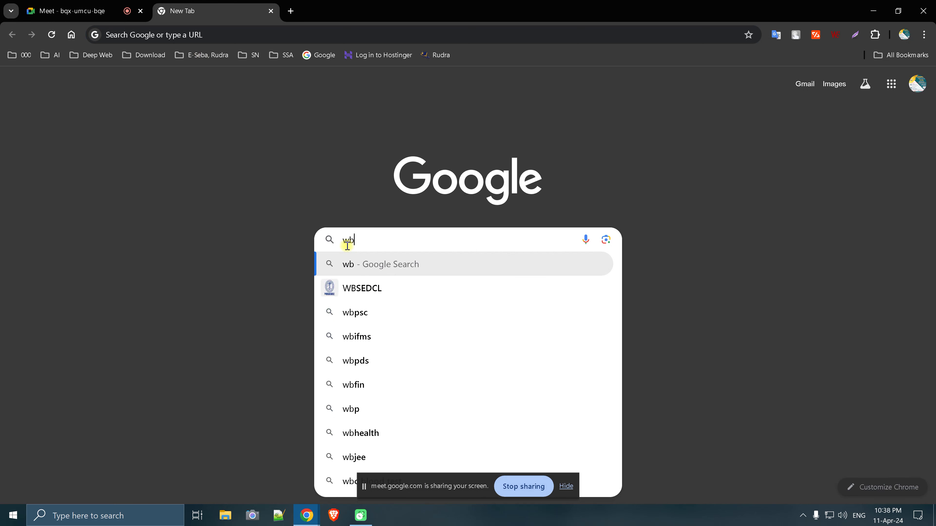
text(3)
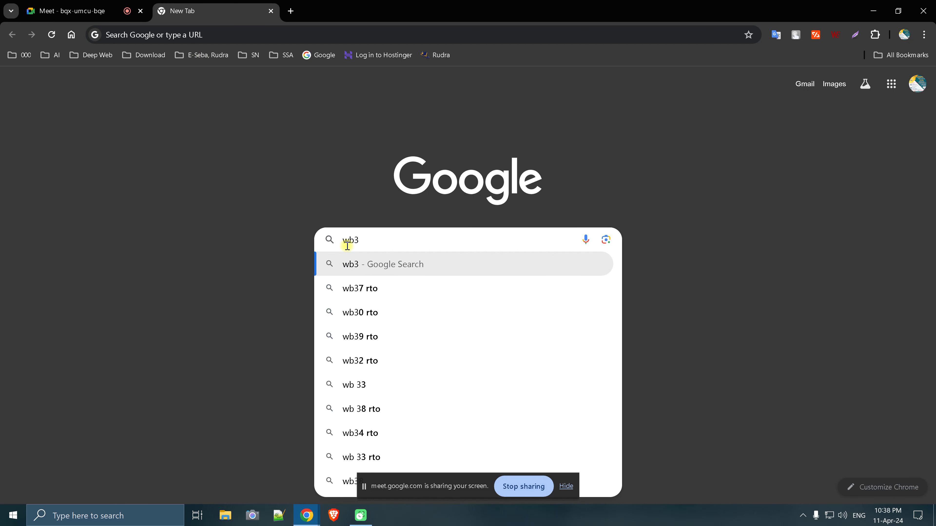
key(BackSpace)
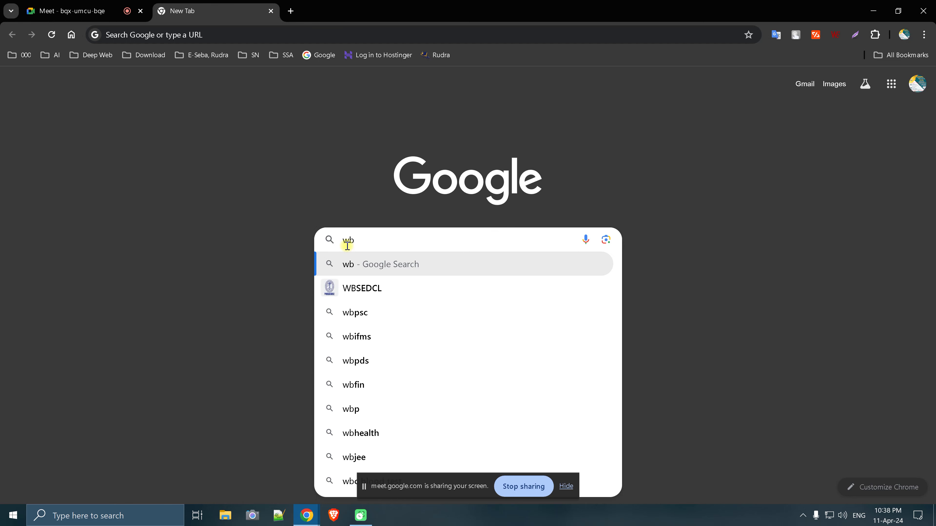
text(3s)
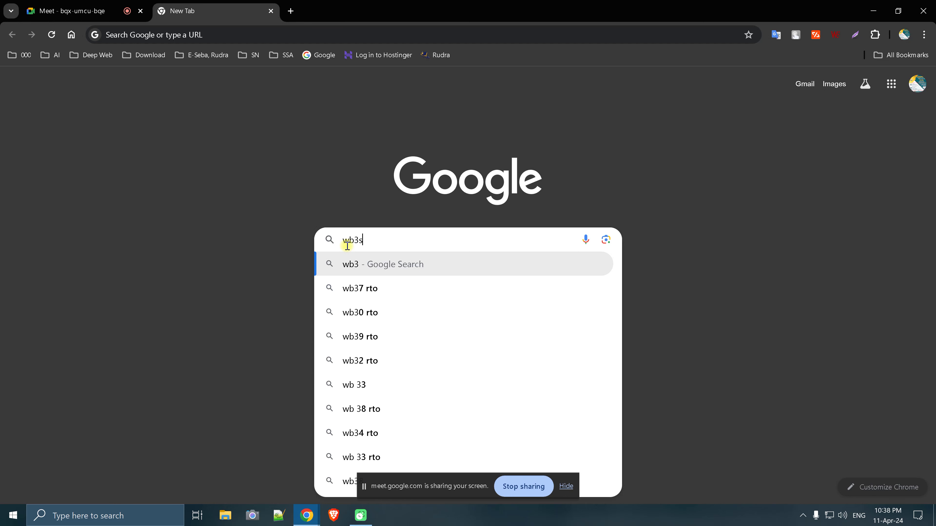
text(ch)
key(Down)
key(Down)
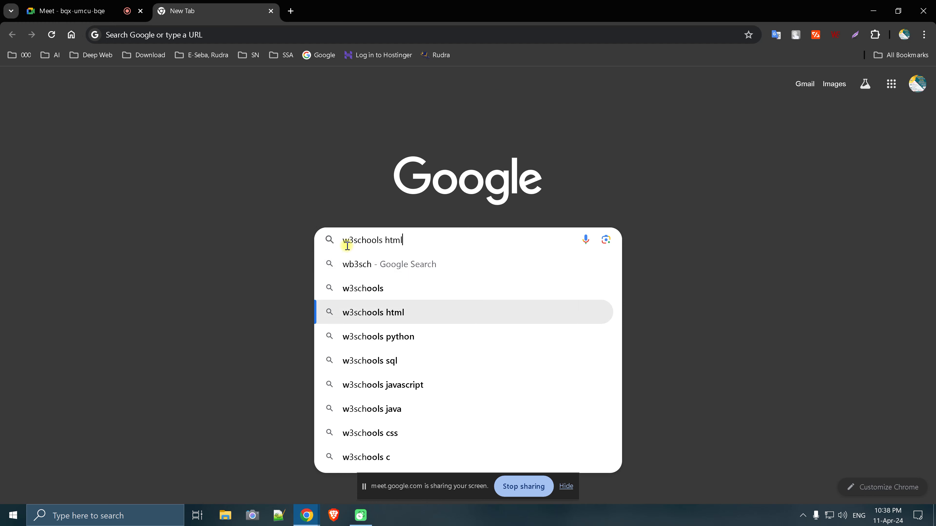
key(Down)
key(Return)
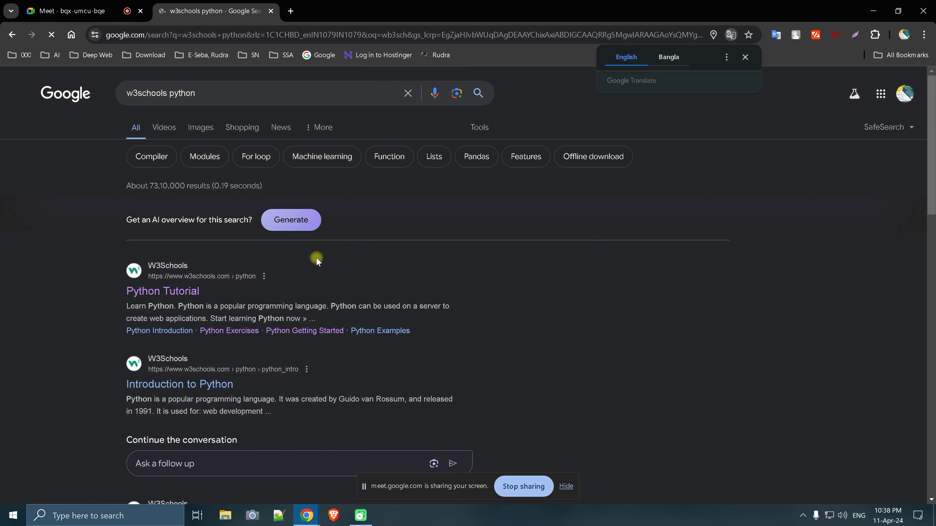
Open the W3Schools Python Tutorial result, browse its lesson sidebar, and open another tab
click(187, 291)
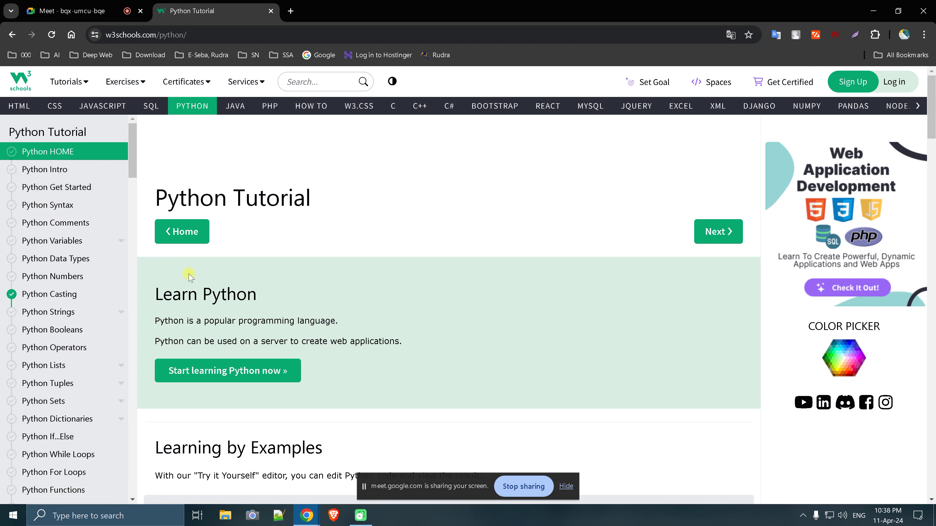
mouse_move(138, 173)
mouse_down()
mouse_move(145, 317)
mouse_move(134, 262)
mouse_up()
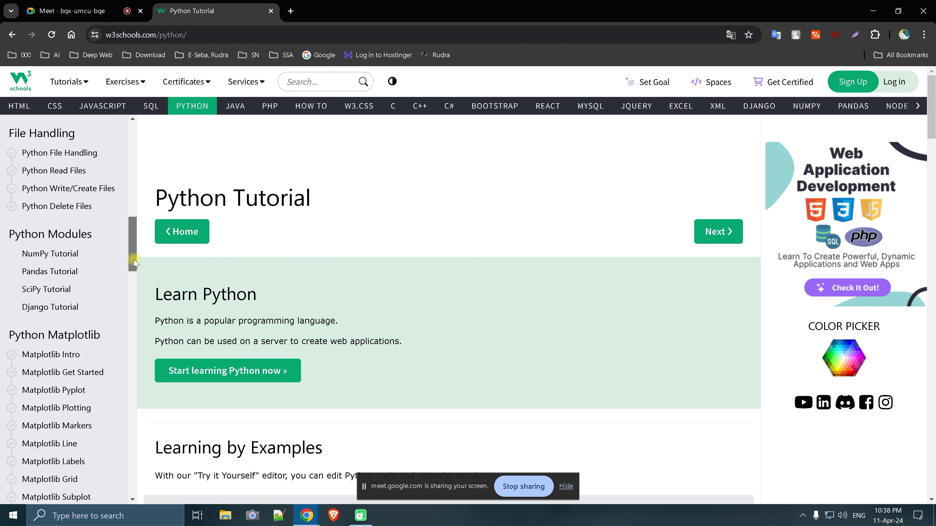
drag(134, 263, 134, 262)
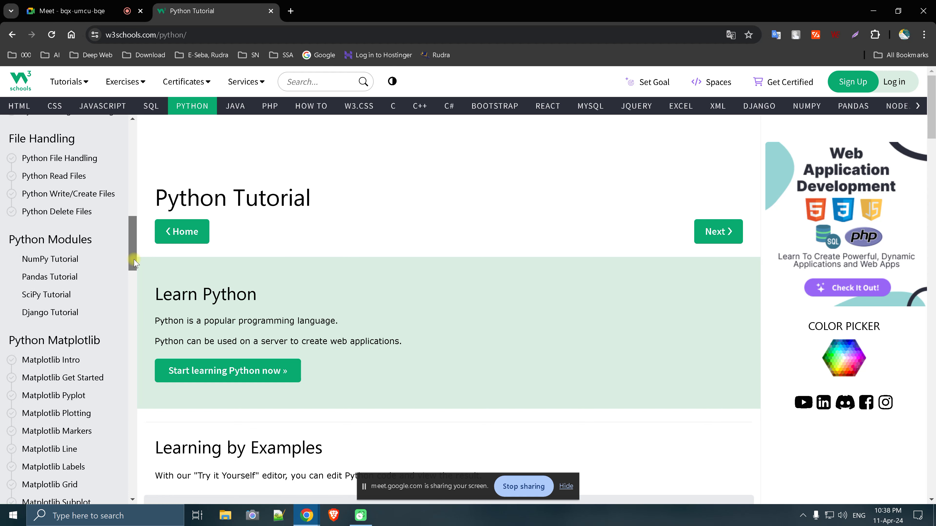
click(290, 11)
Go to WhatsApp Web from the SN bookmarks folder and open the CBSE XI-XII 2024 group
click(249, 55)
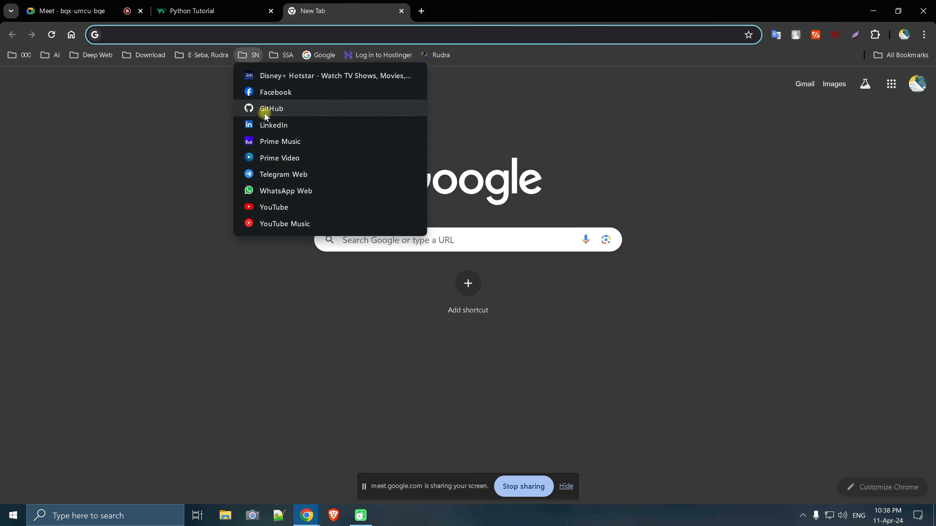
click(274, 189)
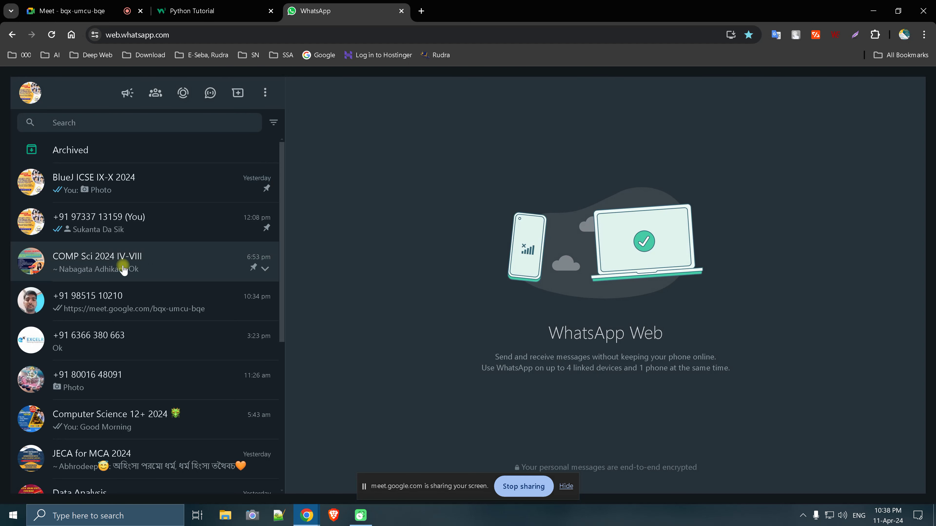
click(136, 416)
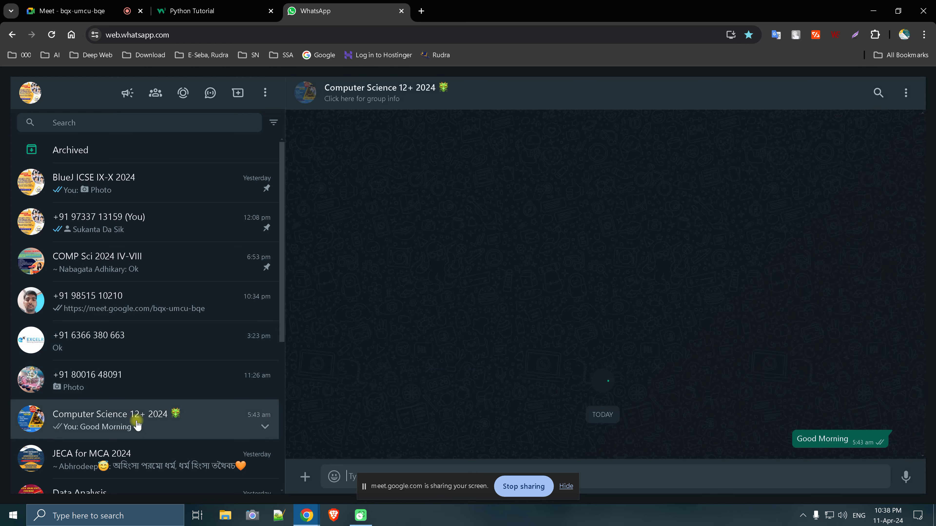
scroll(135, 412, down, 5)
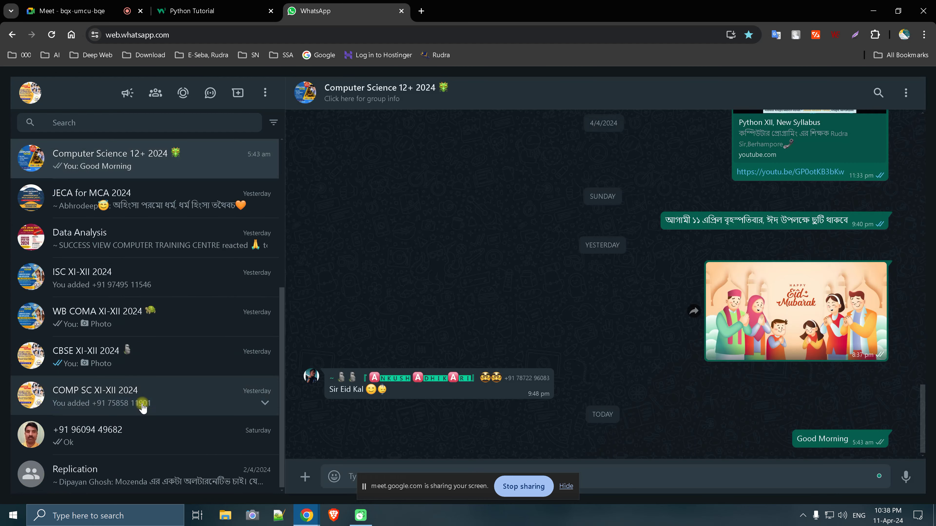
click(99, 363)
Scroll up to COMS_FINAL.pdf, download it, and open it from the Downloads list
scroll(496, 309, up, 5)
scroll(496, 309, up, 5)
scroll(496, 309, up, 5)
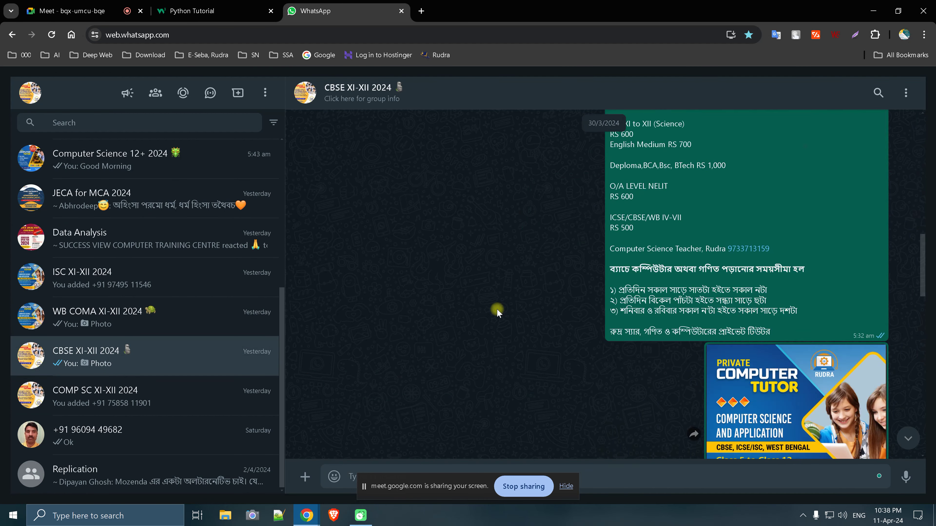
scroll(496, 309, up, 5)
scroll(496, 309, up, 3)
scroll(496, 308, up, 5)
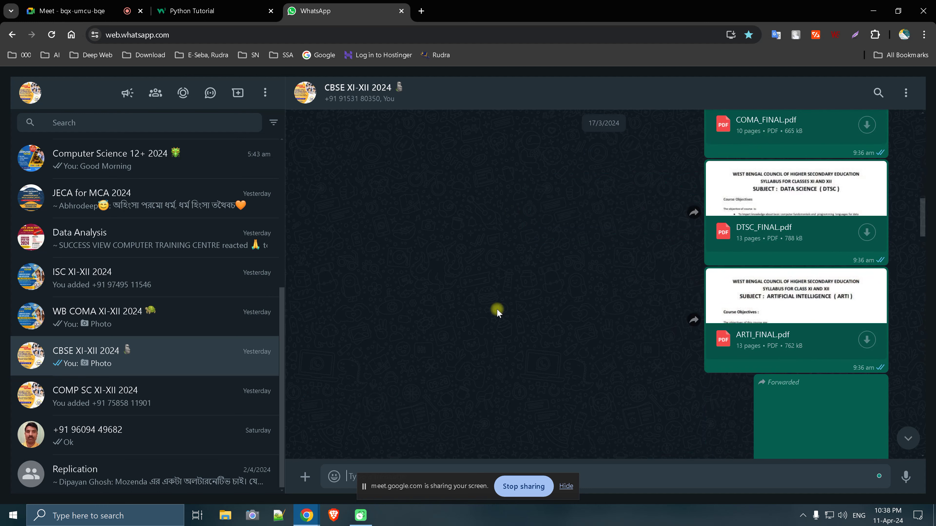
scroll(655, 273, up, 2)
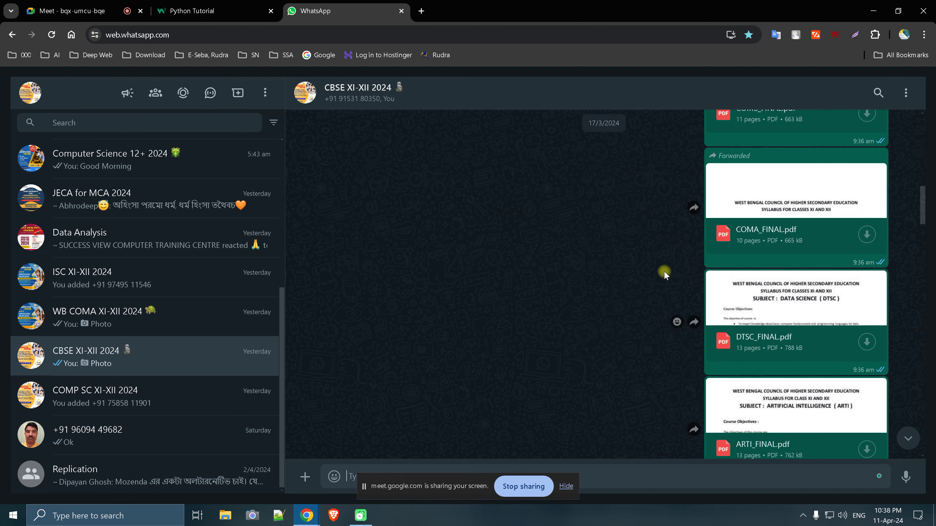
scroll(662, 276, up, 1)
mouse_move(795, 154)
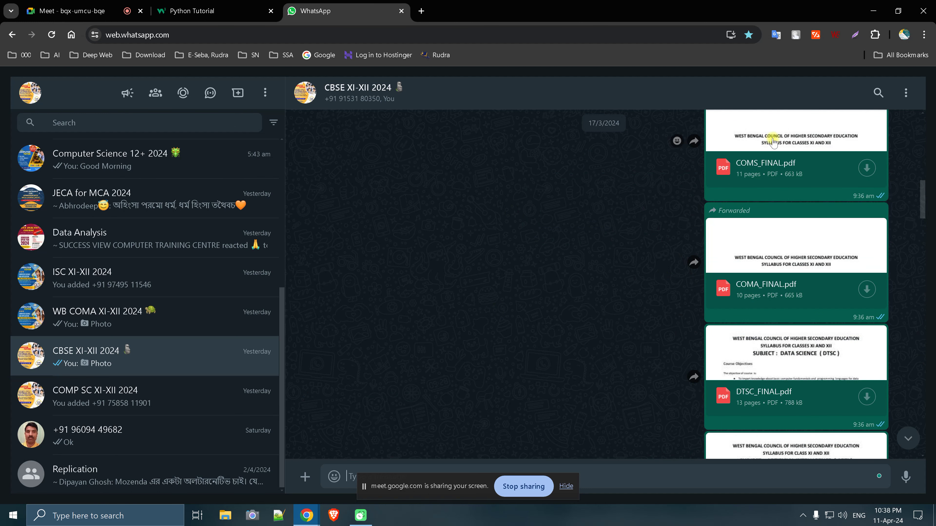
click(773, 142)
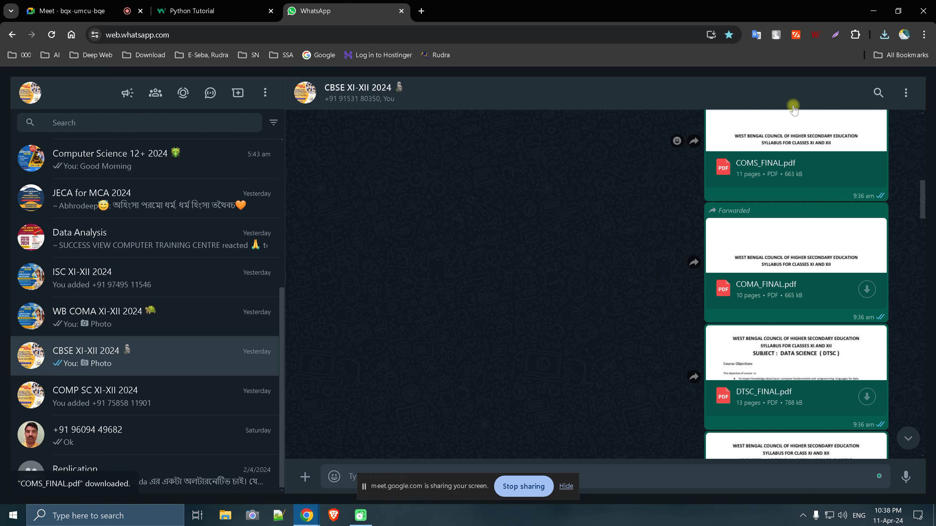
click(883, 34)
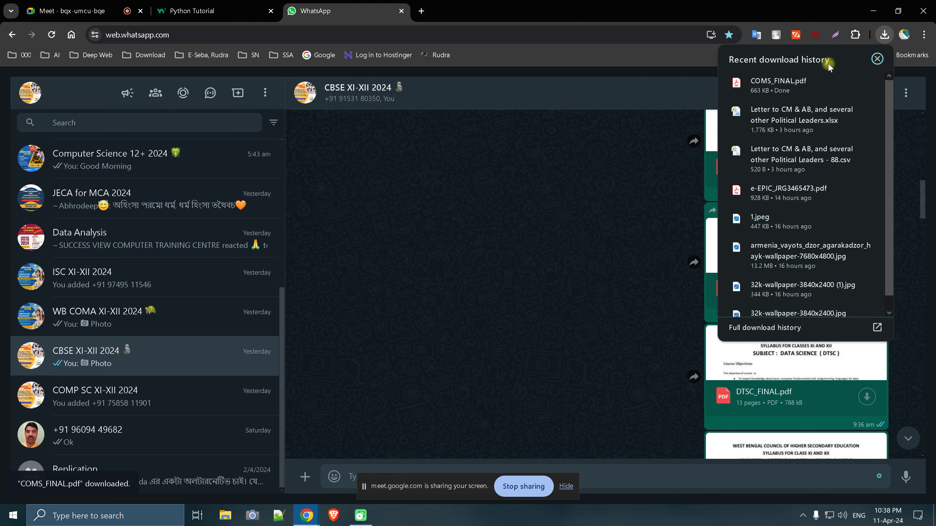
click(778, 85)
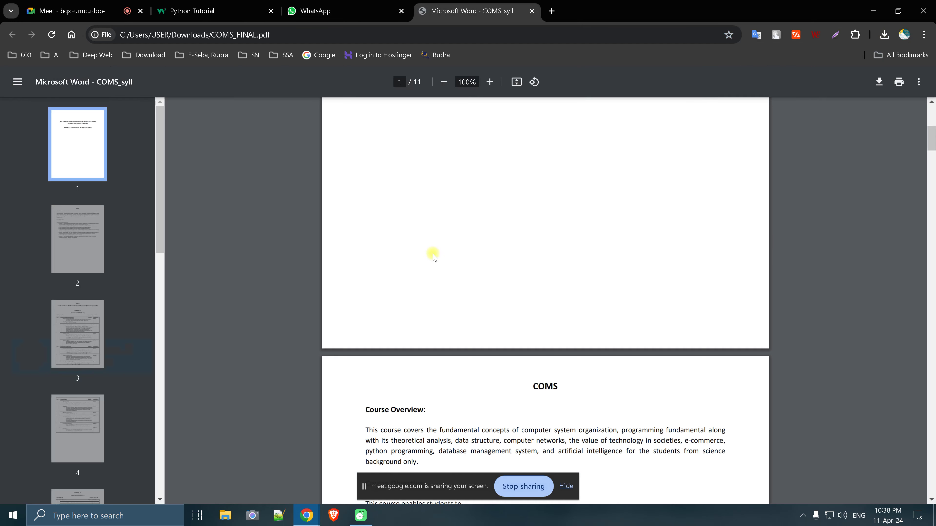
Scroll down the COMS_FINAL syllabus and highlight the Functions topics
scroll(434, 255, down, 10)
scroll(433, 255, down, 5)
scroll(433, 252, down, 10)
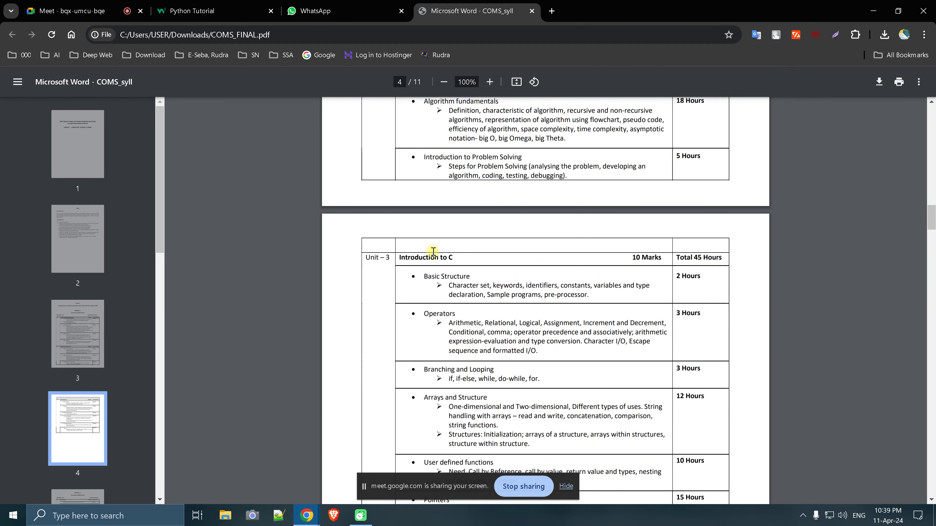
scroll(434, 251, down, 10)
scroll(433, 255, down, 5)
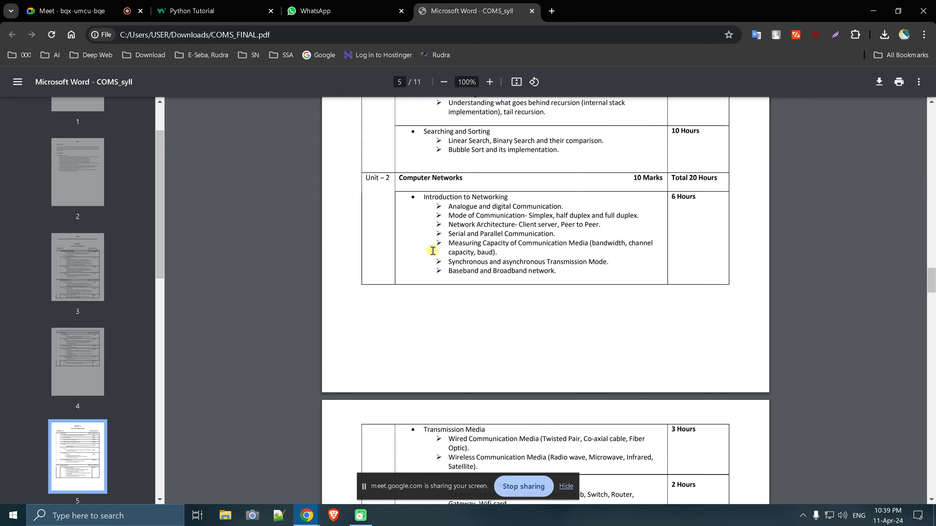
scroll(432, 251, down, 10)
scroll(432, 251, down, 5)
scroll(432, 251, down, 10)
scroll(432, 250, down, 10)
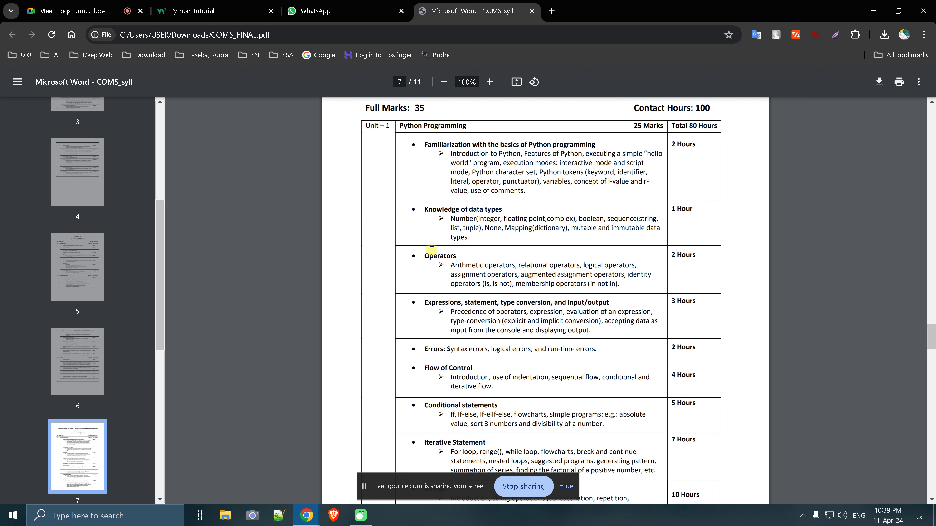
scroll(430, 250, down, 5)
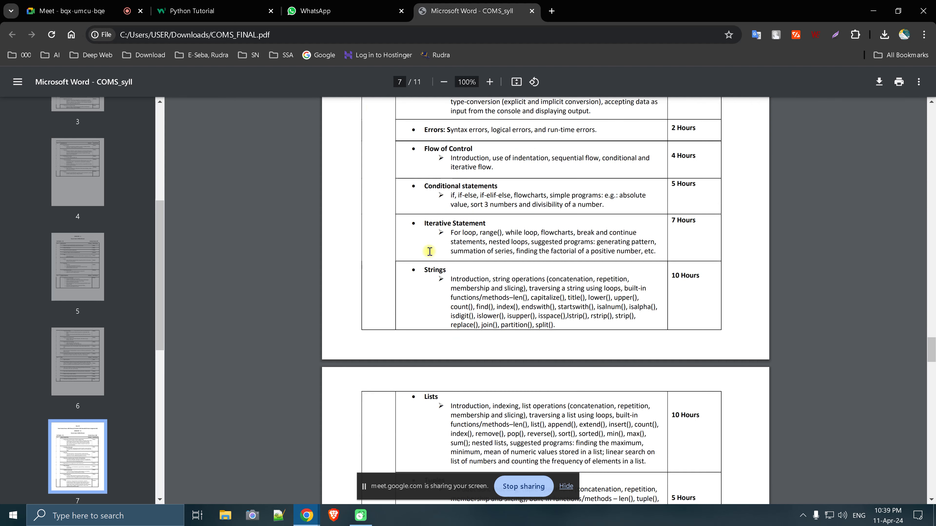
scroll(430, 251, down, 10)
scroll(429, 251, down, 2)
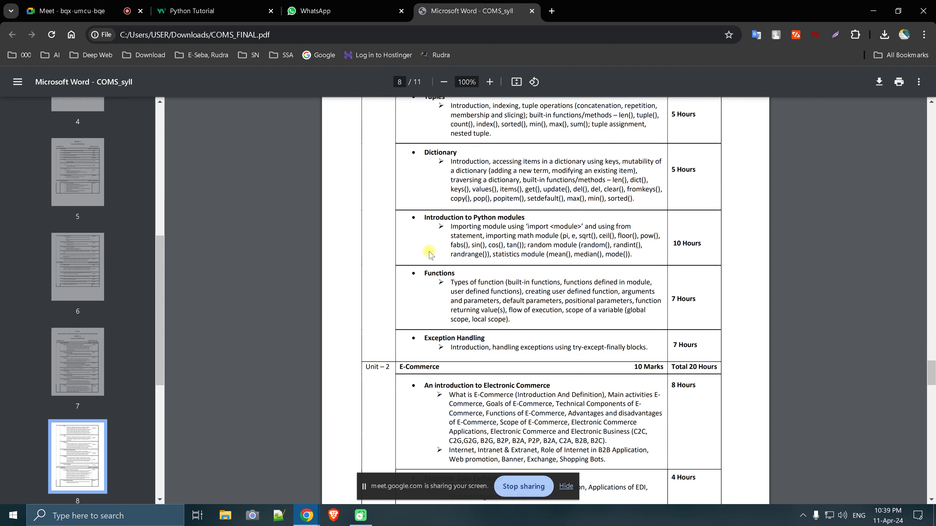
scroll(430, 252, down, 2)
drag(481, 286, 474, 215)
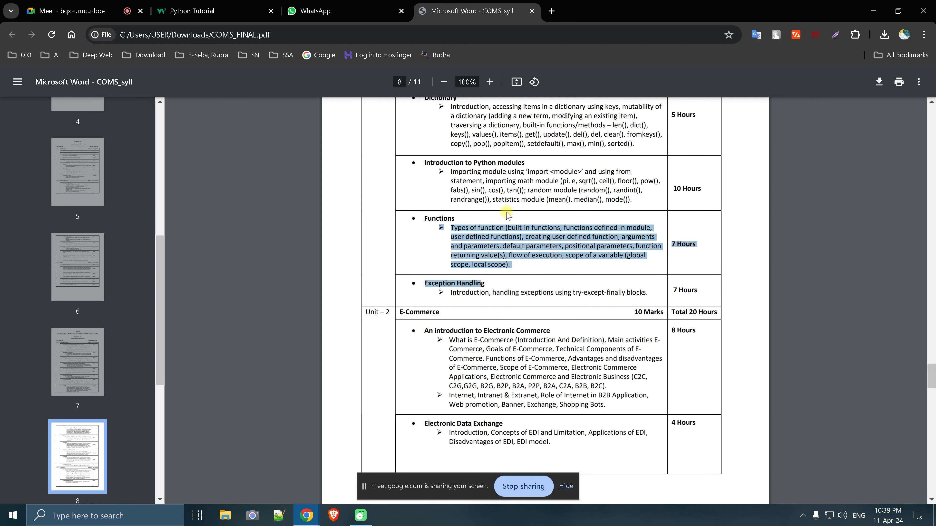
Continue to page 9, where the E-Commerce unit ends with Internet Marketing
scroll(506, 215, up, 4)
scroll(505, 218, up, 2)
scroll(512, 257, up, 3)
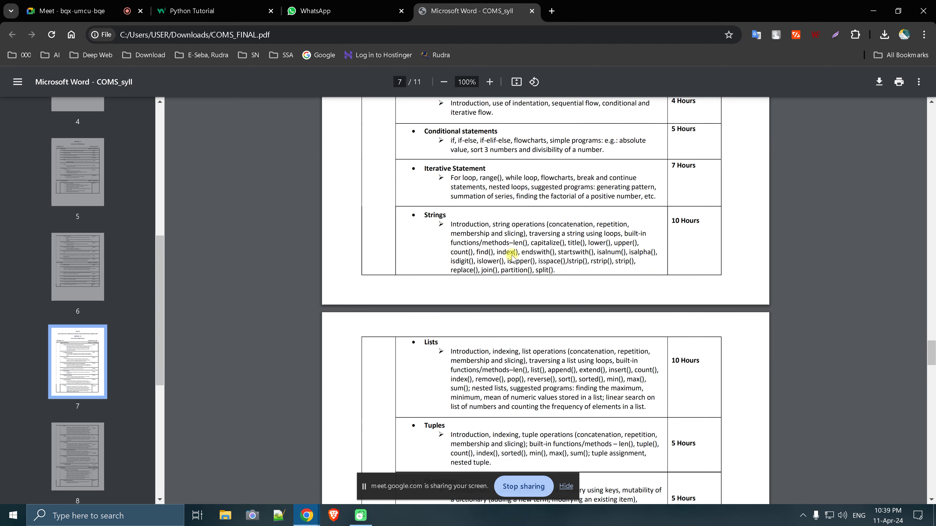
scroll(512, 257, up, 10)
scroll(507, 258, down, 13)
scroll(502, 260, down, 7)
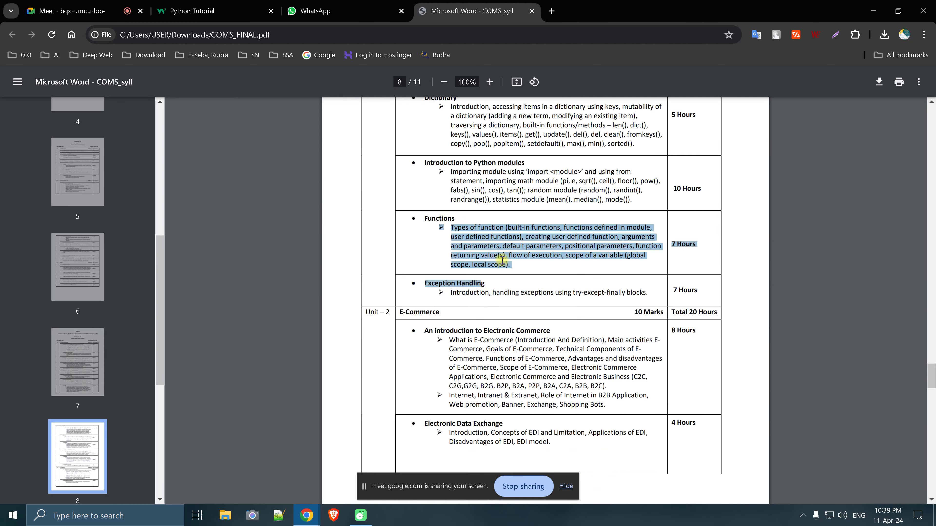
scroll(503, 260, down, 6)
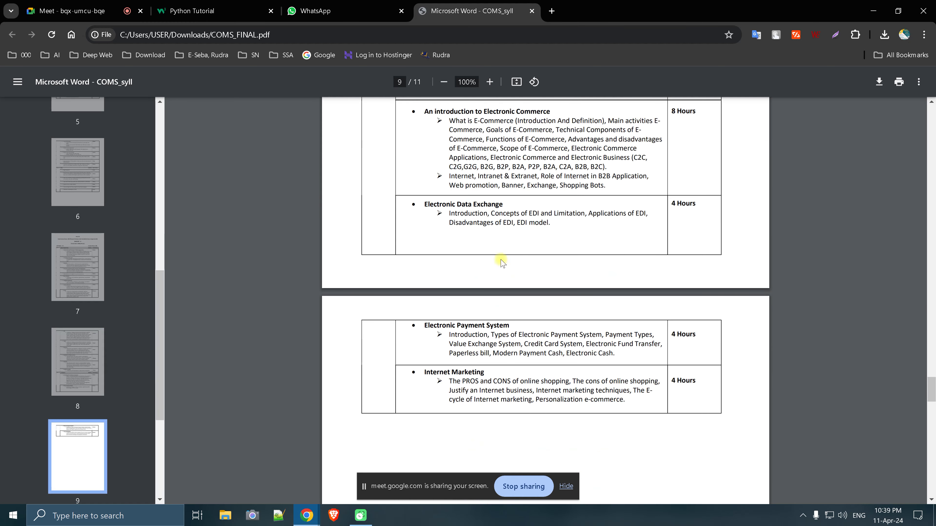
scroll(502, 260, down, 7)
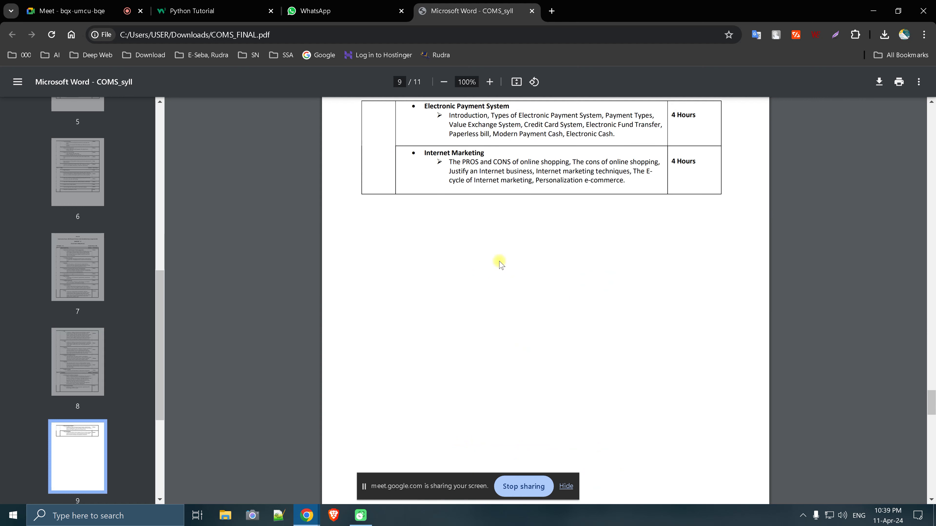
Close the COMS_FINAL PDF and return to the Python Tutorial page
click(533, 11)
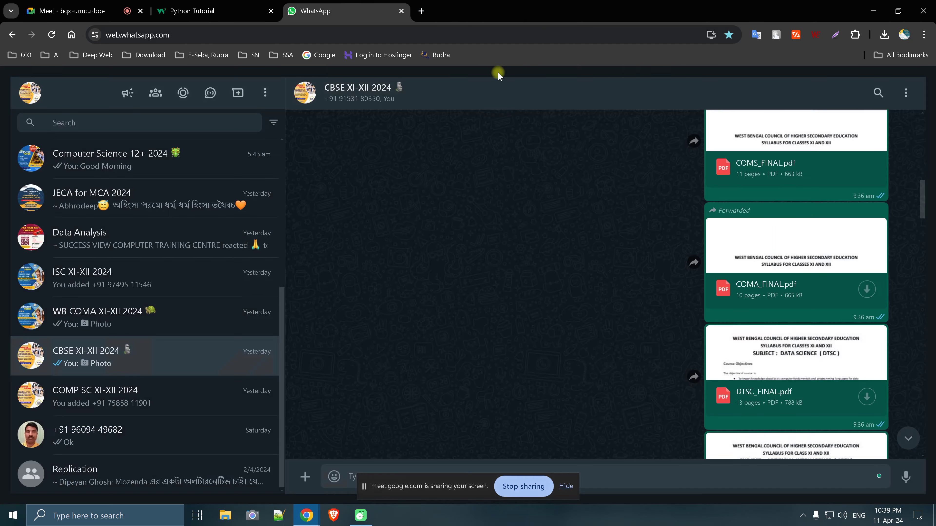
click(208, 11)
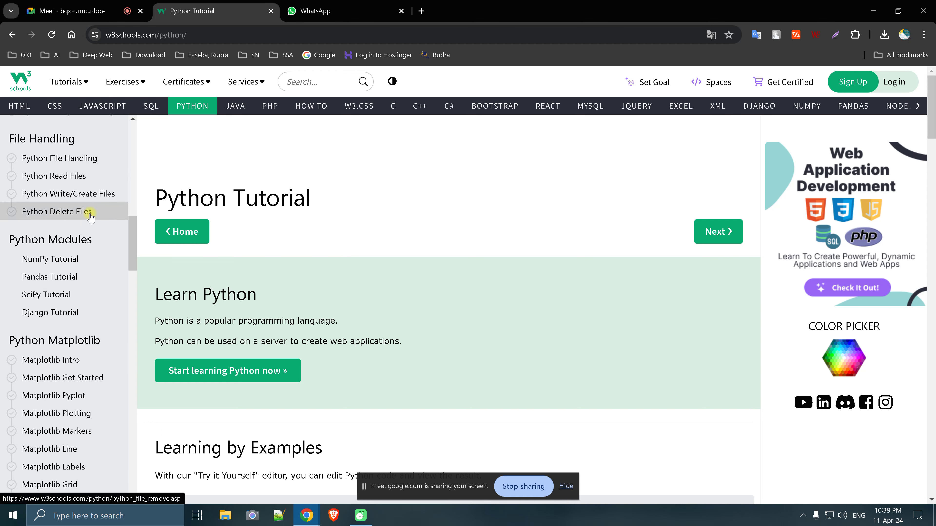
scroll(90, 217, up, 3)
scroll(90, 218, up, 1)
scroll(90, 217, up, 5)
scroll(91, 218, up, 1)
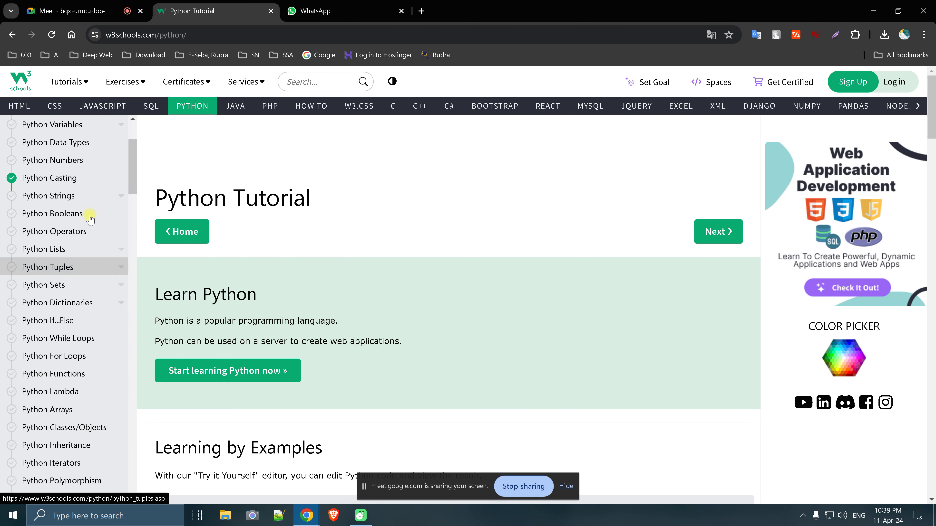
Scroll through the tutorial's full lesson list and back to the Hello World example
scroll(91, 218, down, 4)
scroll(90, 219, down, 2)
scroll(88, 221, down, 10)
scroll(88, 223, down, 5)
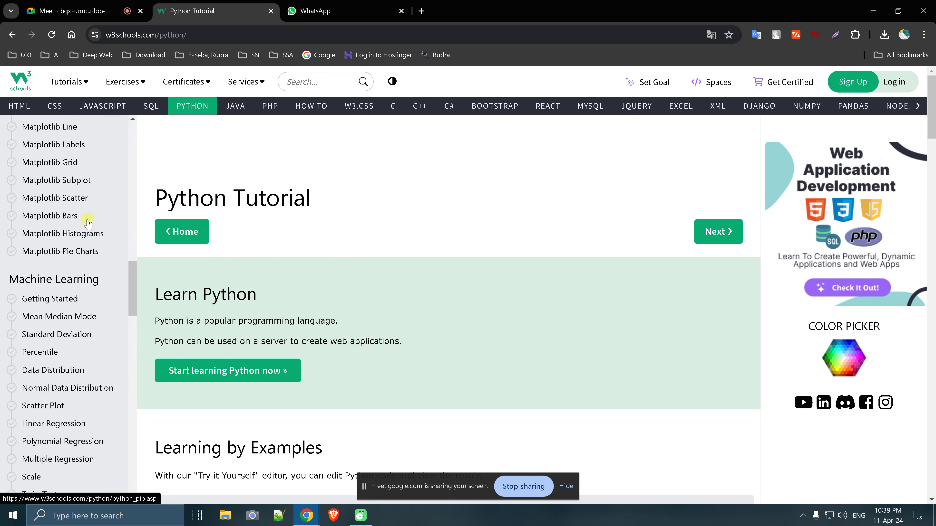
scroll(88, 222, down, 5)
scroll(87, 224, down, 5)
scroll(87, 226, down, 5)
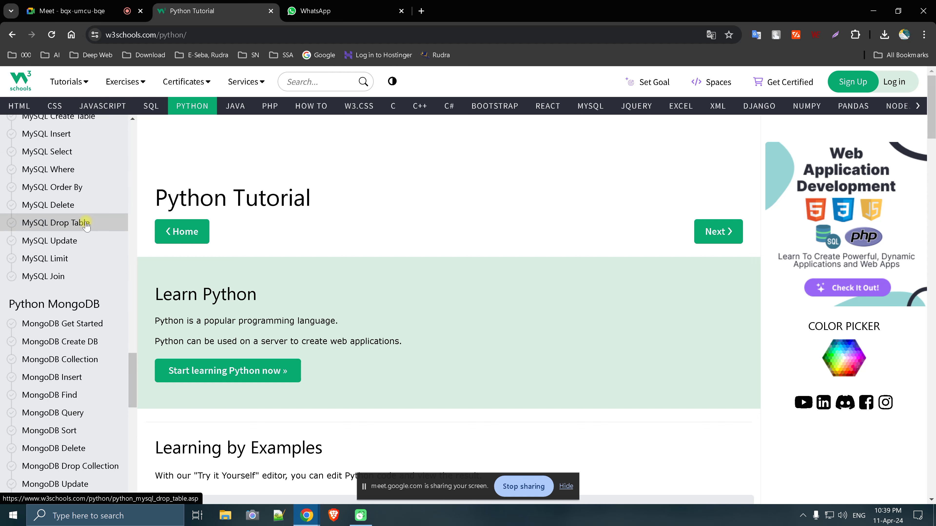
scroll(87, 225, down, 4)
scroll(85, 227, down, 6)
scroll(84, 229, down, 6)
scroll(82, 230, down, 2)
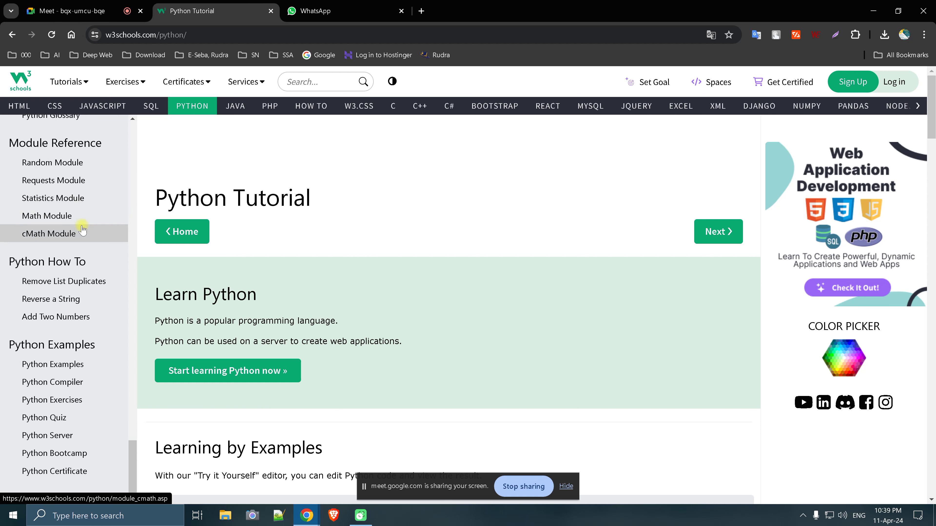
scroll(82, 231, up, 2)
scroll(81, 230, up, 6)
scroll(81, 231, up, 6)
scroll(80, 231, up, 5)
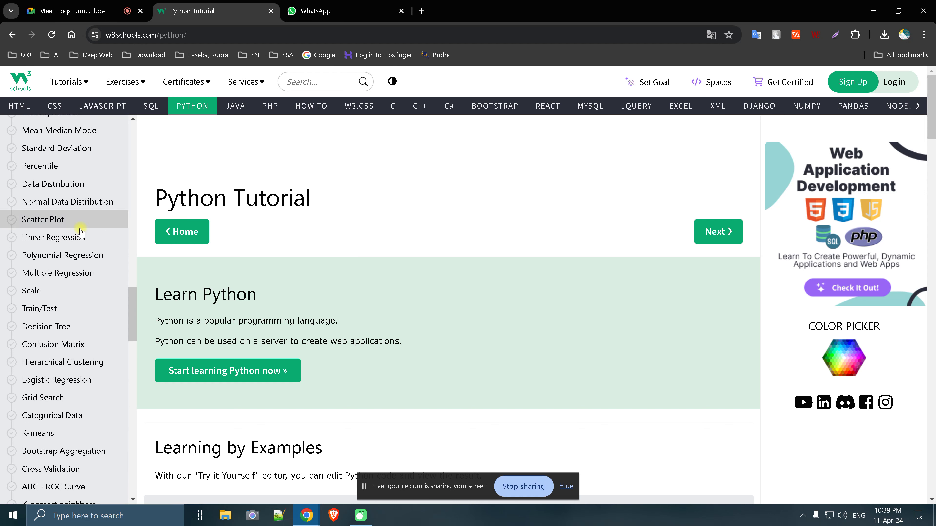
scroll(82, 232, up, 6)
scroll(84, 232, up, 6)
scroll(87, 231, up, 5)
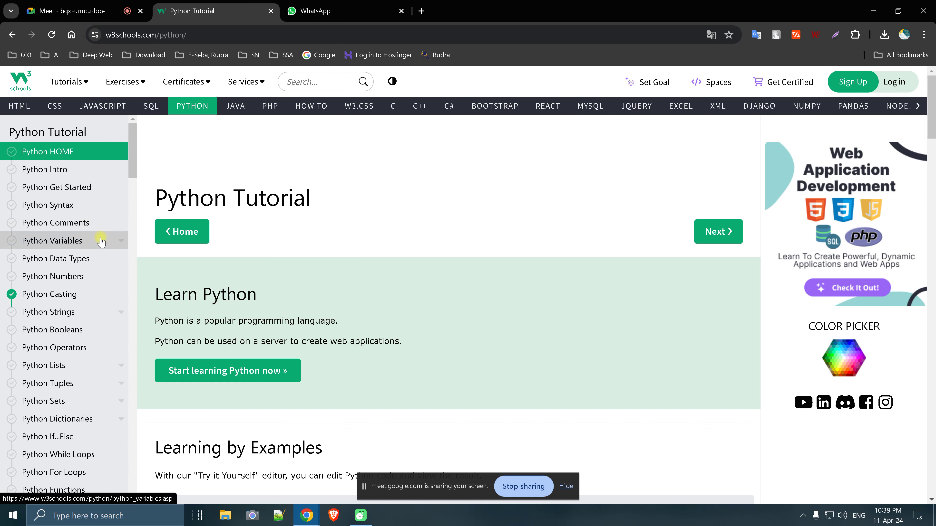
scroll(291, 251, down, 2)
scroll(297, 254, down, 4)
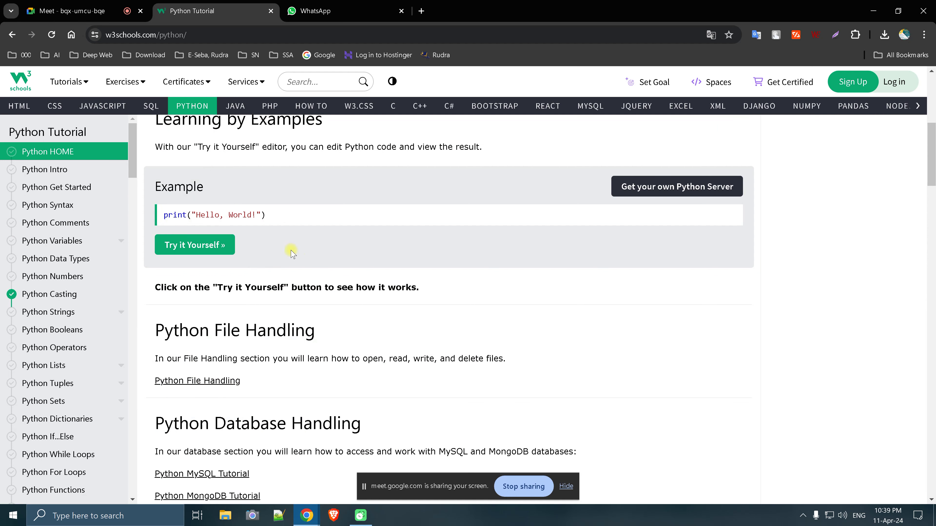
Open the Hello World example in the Tryit Editor, replace 'World!' with 'h', and run it
click(213, 244)
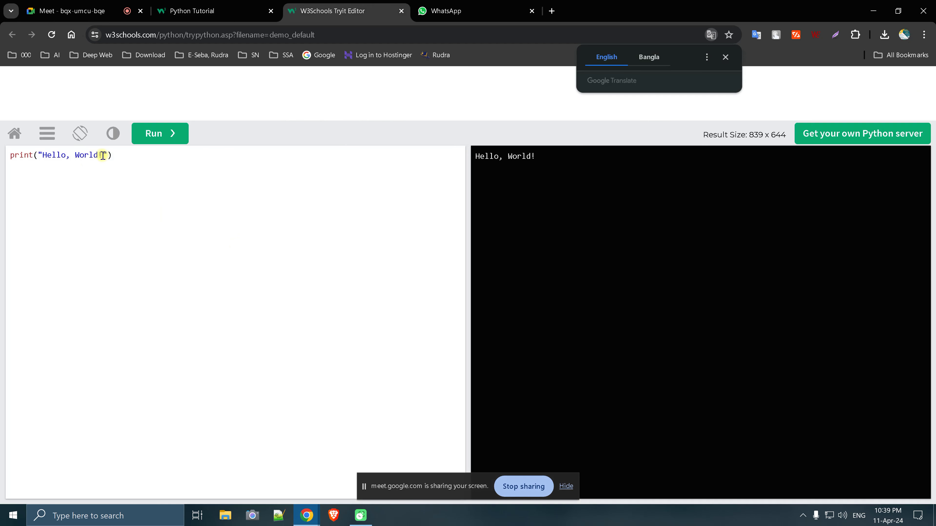
drag(103, 155, 66, 158)
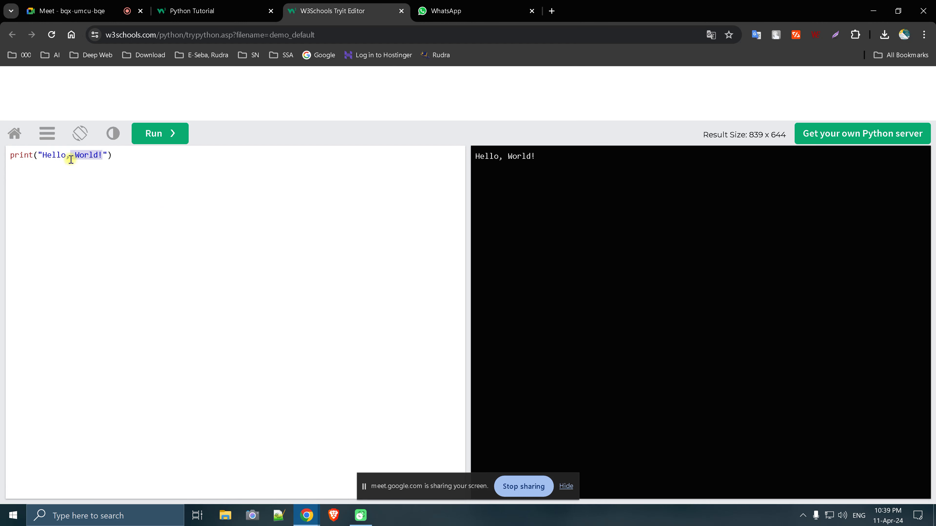
text(h)
click(151, 140)
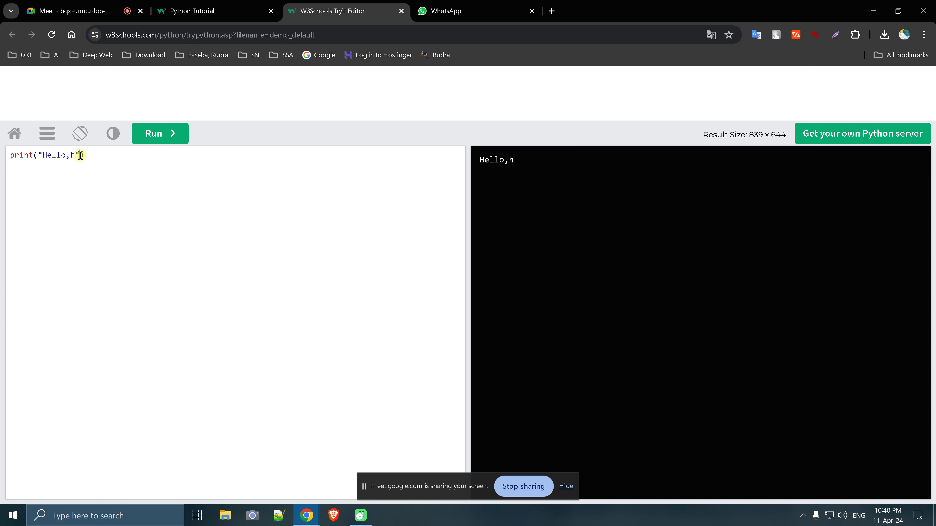
Replace the string with a numeric expression (6+3.0), run it, then close the editor and WhatsApp tabs
drag(80, 155, 38, 158)
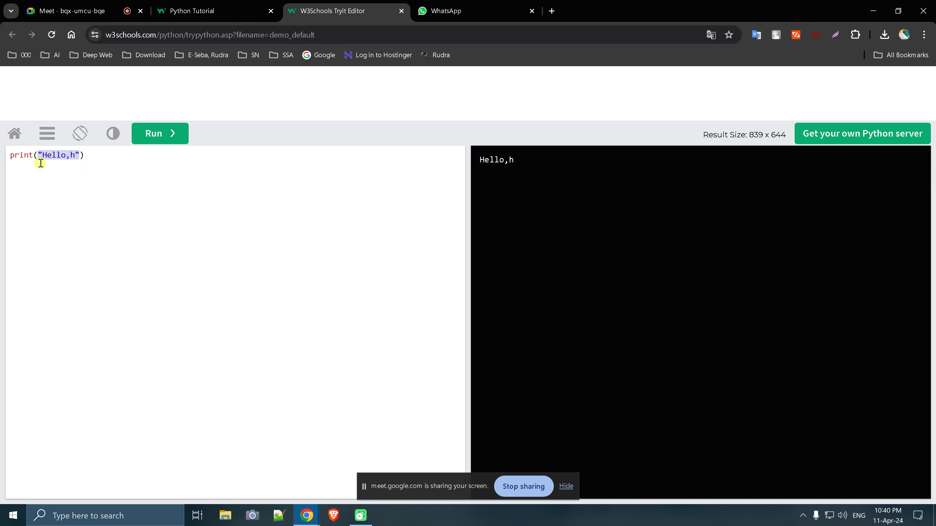
text(6+3)
click(168, 139)
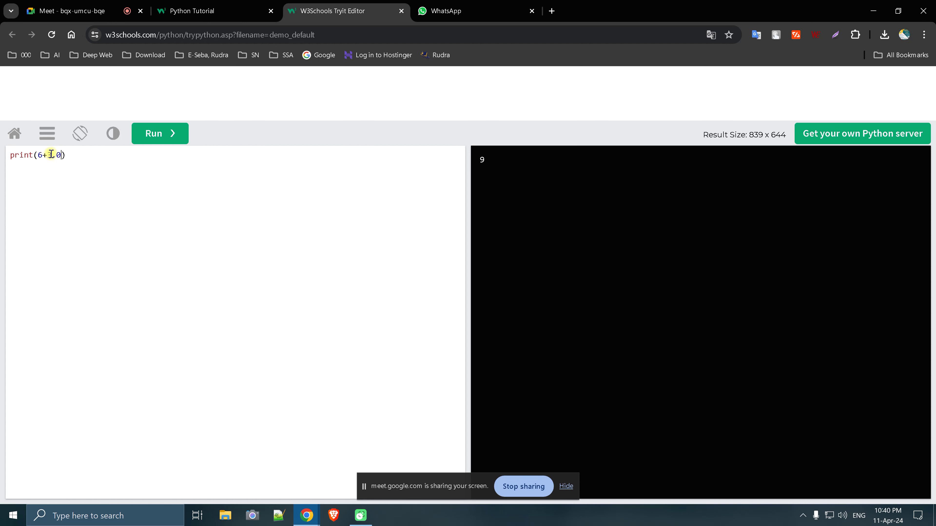
click(154, 145)
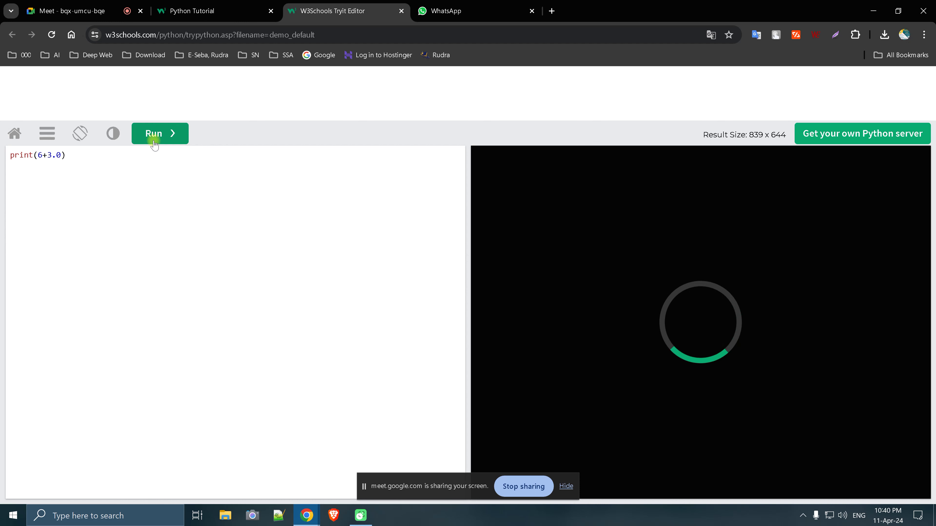
click(530, 12)
click(401, 11)
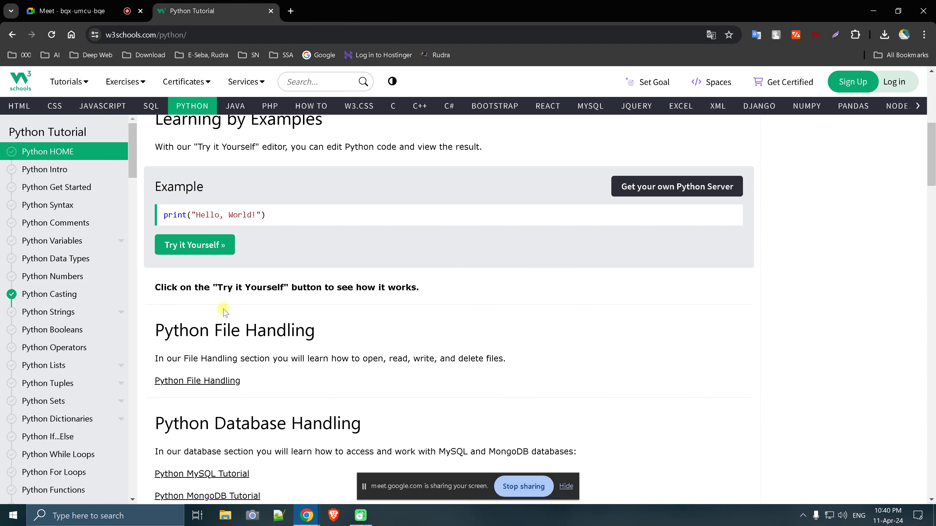
scroll(236, 294, down, 2)
scroll(246, 287, down, 4)
scroll(245, 288, down, 2)
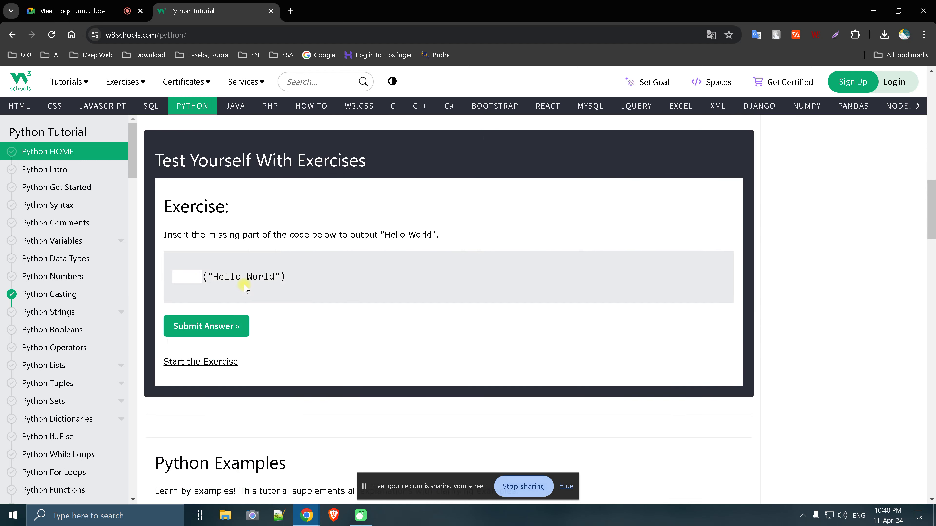
scroll(228, 292, down, 3)
scroll(227, 291, up, 4)
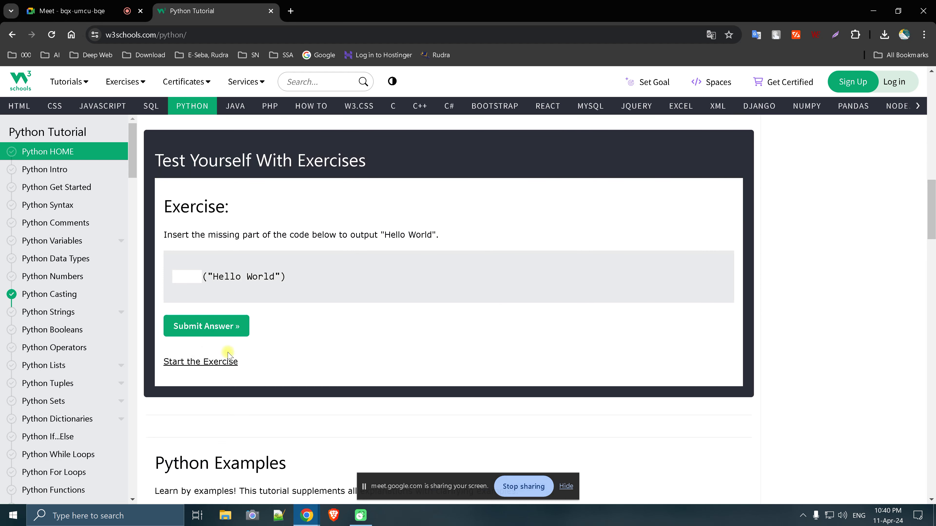
click(208, 361)
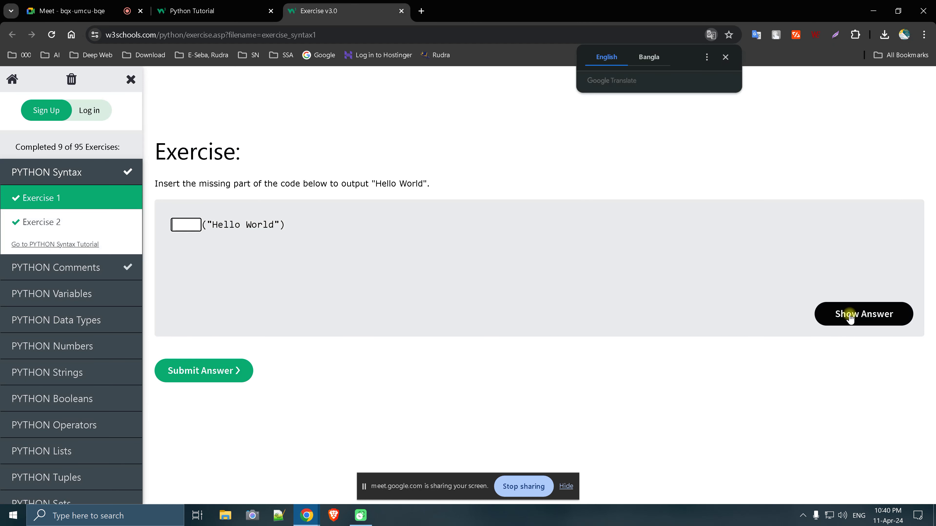
click(848, 318)
click(846, 317)
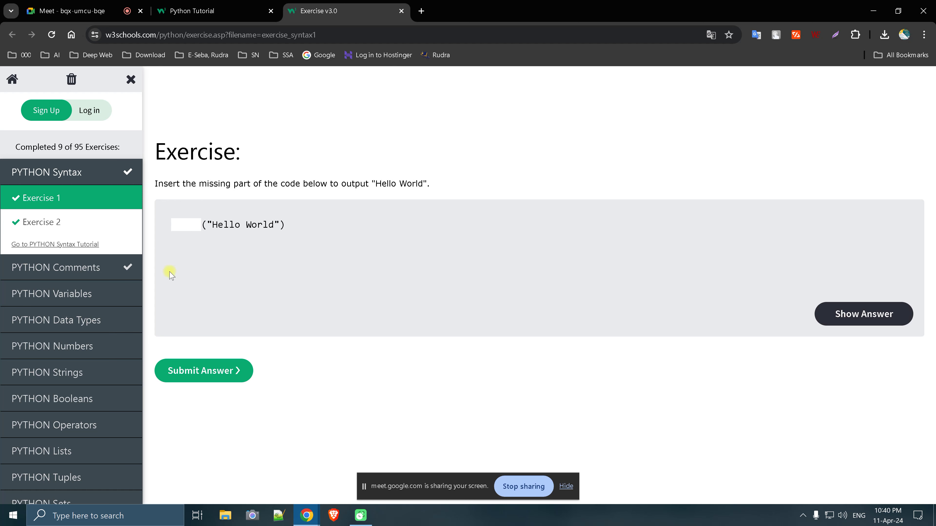
click(301, 226)
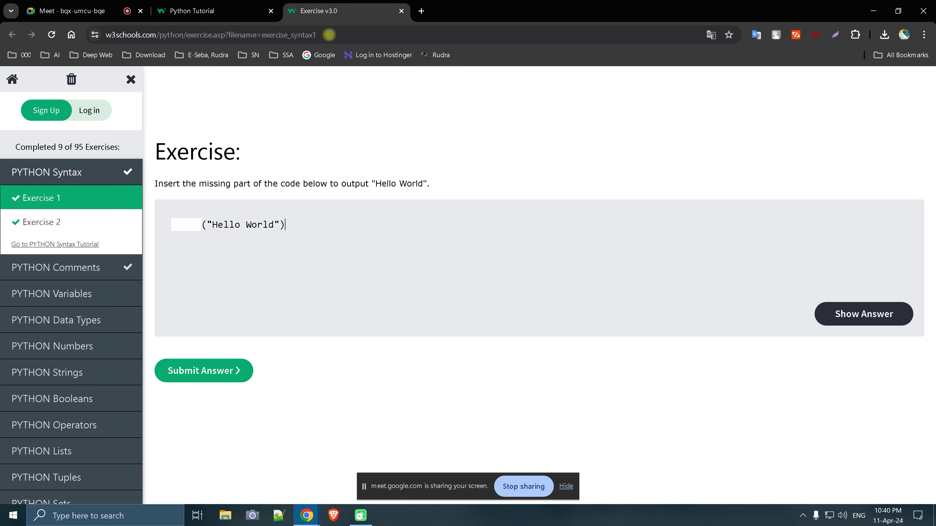
click(401, 11)
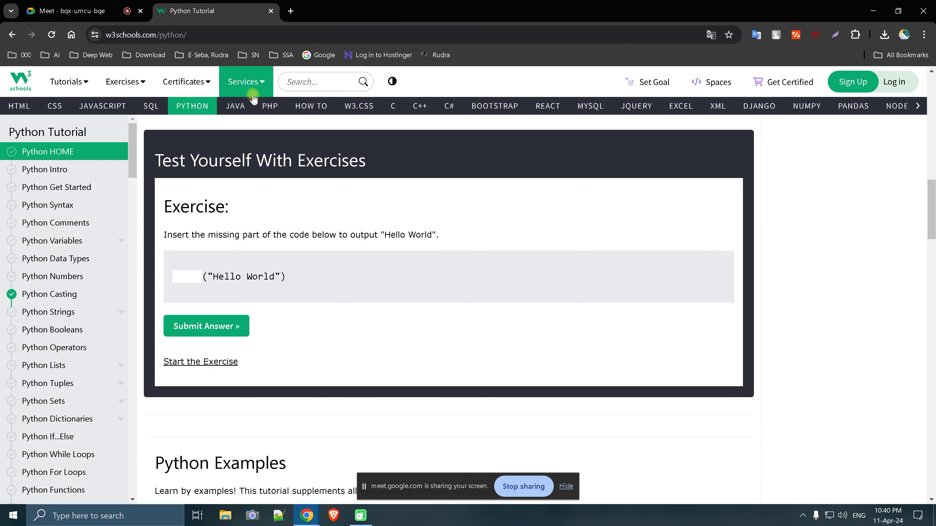
Open the Python Exercises page from the Exercises menu and preview Start Python Exercises
click(139, 89)
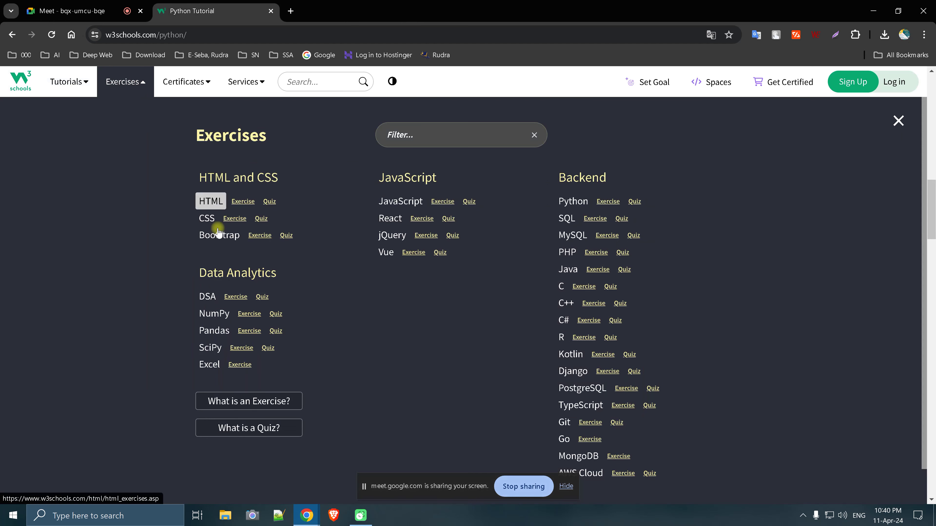
click(606, 202)
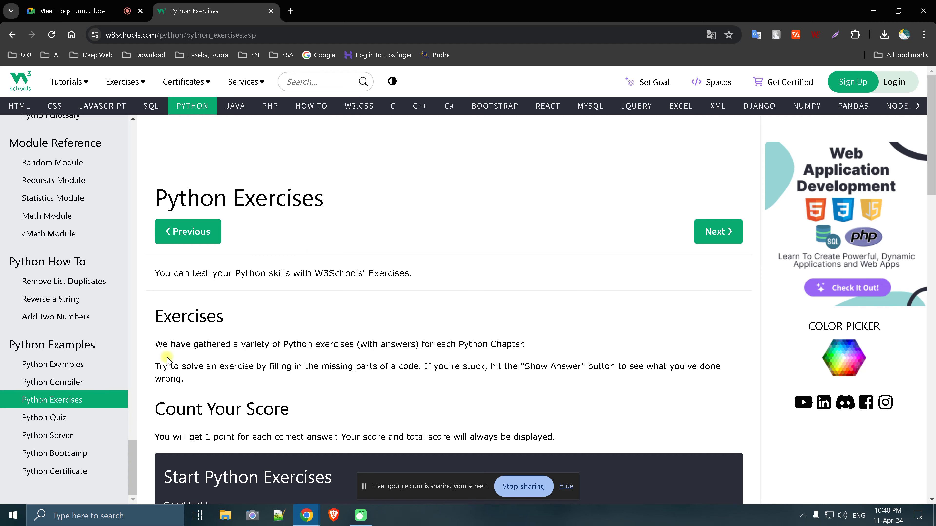
scroll(286, 385, down, 5)
click(244, 270)
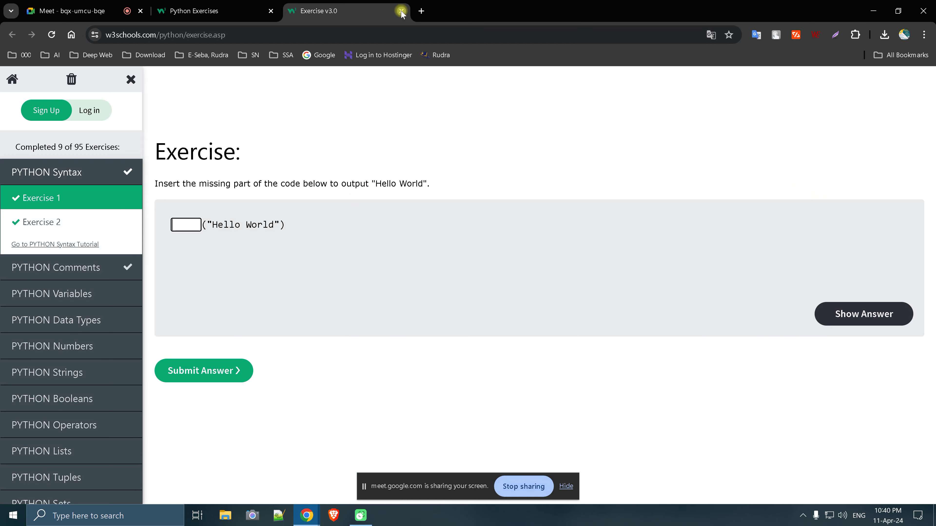
click(401, 11)
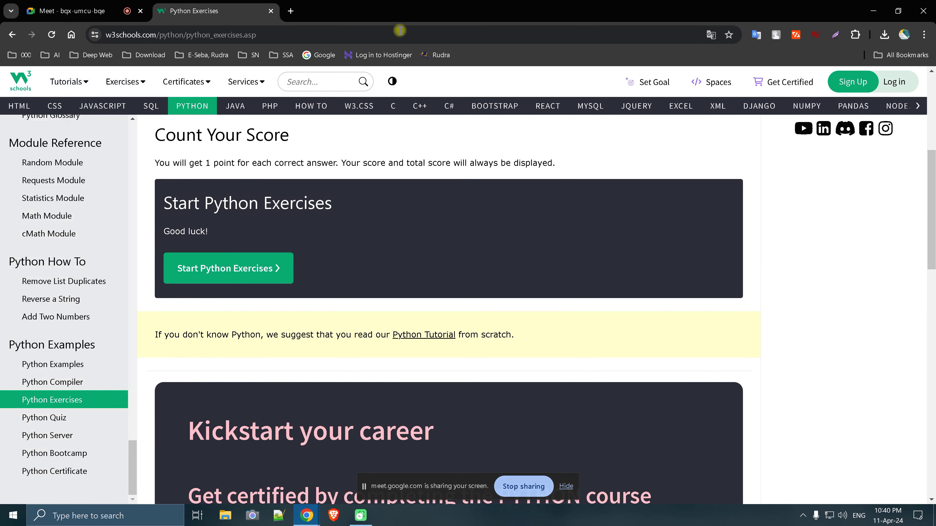
scroll(134, 324, up, 15)
scroll(140, 315, up, 5)
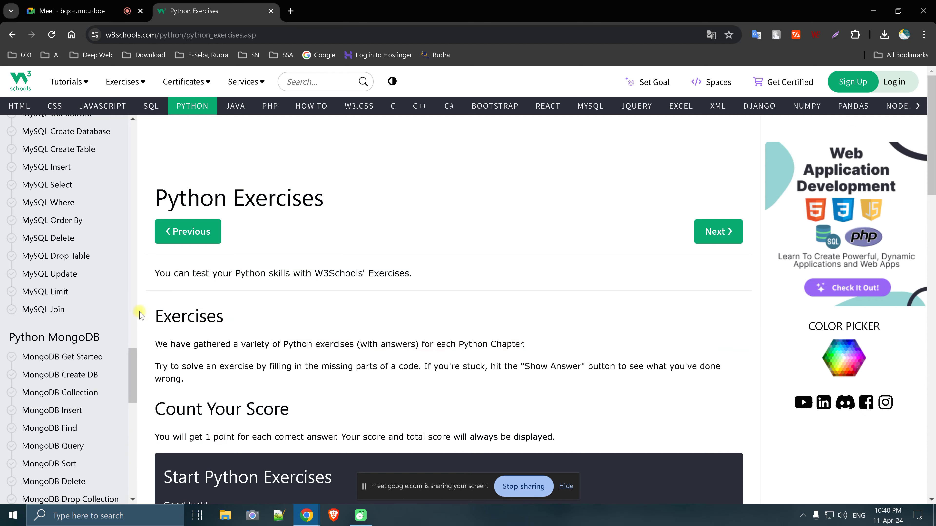
scroll(119, 156, up, 5)
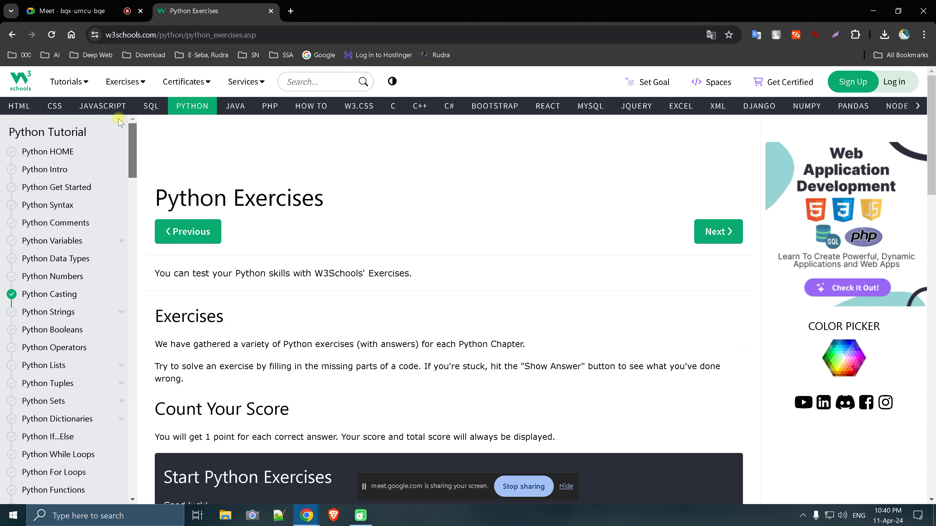
Open the Python Introduction lesson and dismiss the Congratulations popup
click(61, 171)
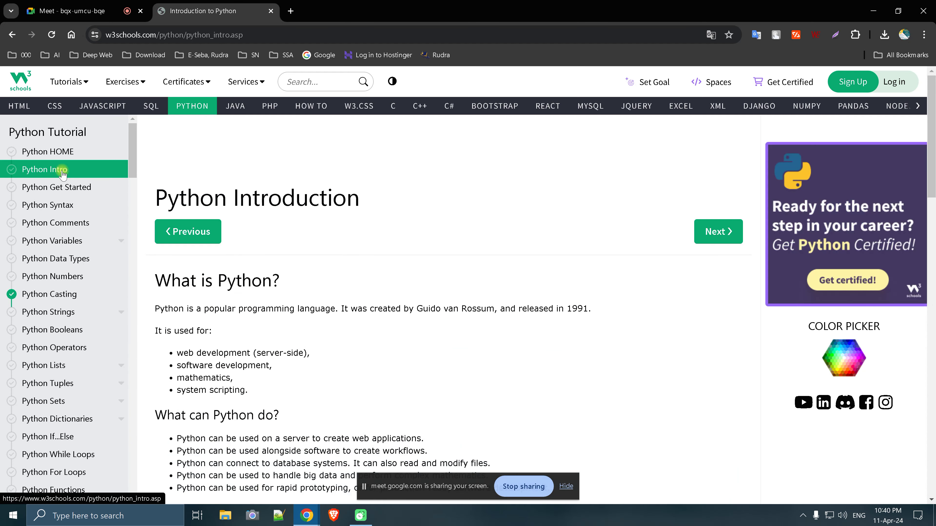
scroll(313, 317, down, 5)
scroll(313, 317, down, 8)
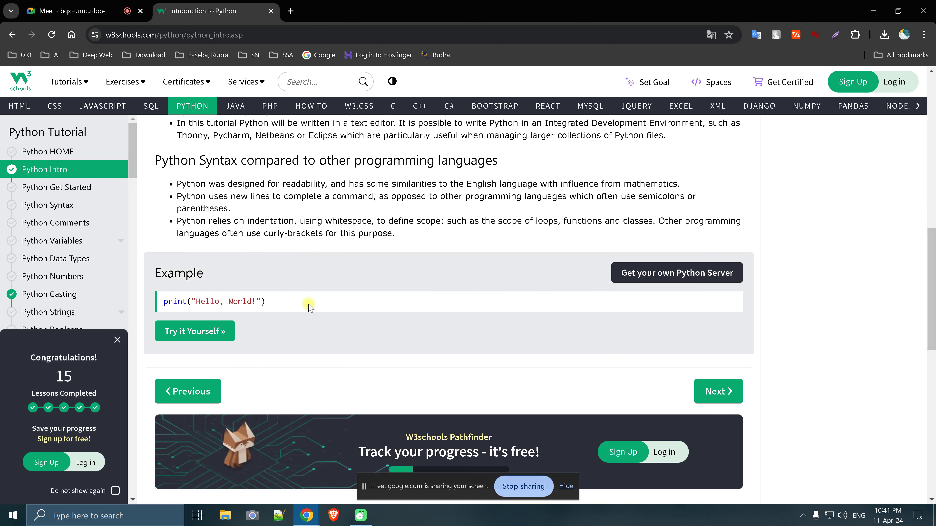
scroll(308, 302, up, 5)
scroll(307, 291, up, 5)
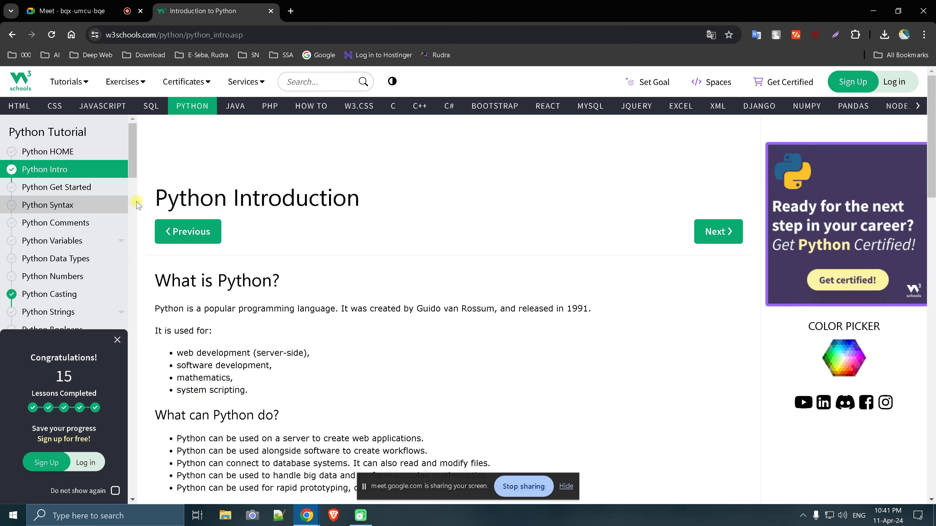
scroll(299, 318, down, 3)
scroll(299, 317, down, 3)
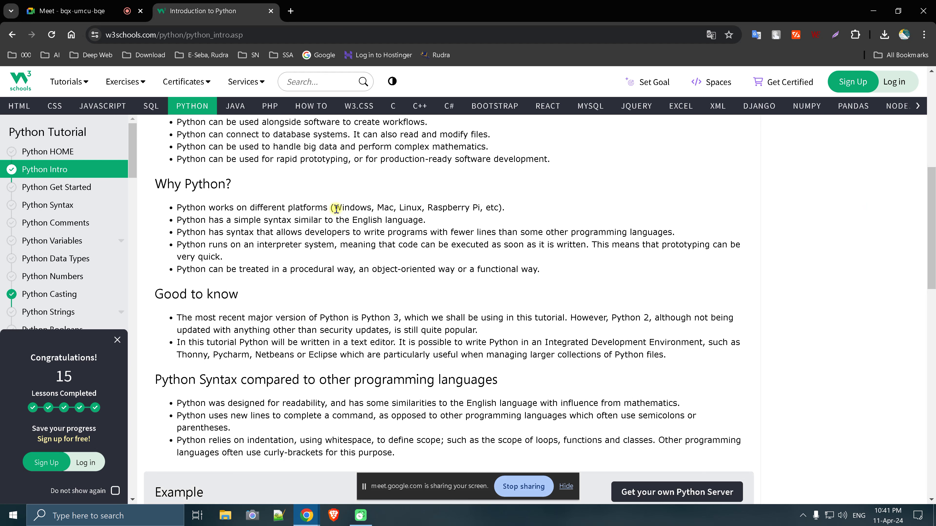
drag(334, 208, 501, 208)
scroll(475, 243, down, 1)
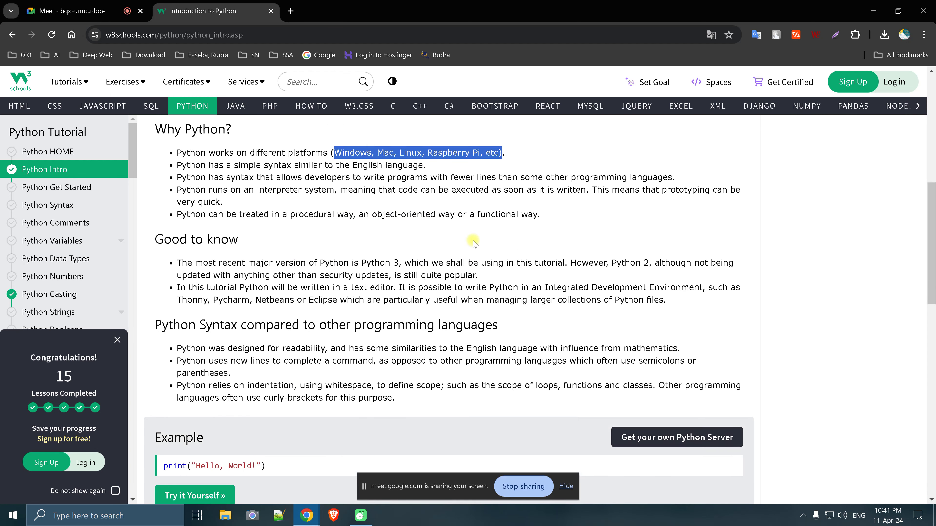
scroll(475, 243, down, 1)
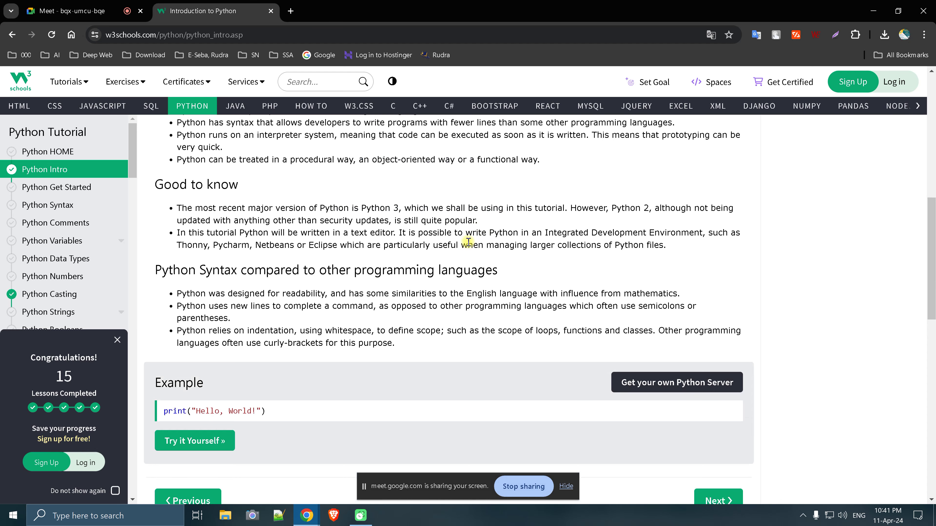
scroll(466, 243, up, 4)
scroll(464, 244, up, 4)
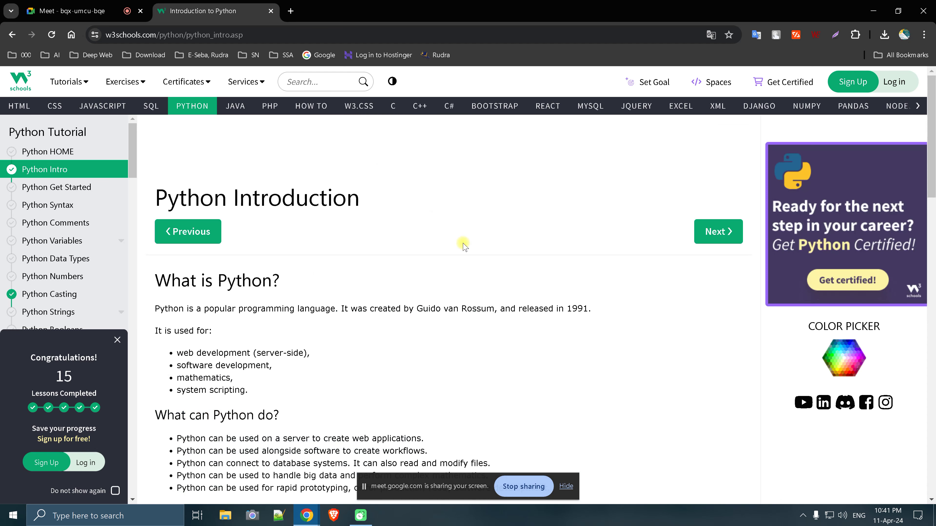
click(117, 340)
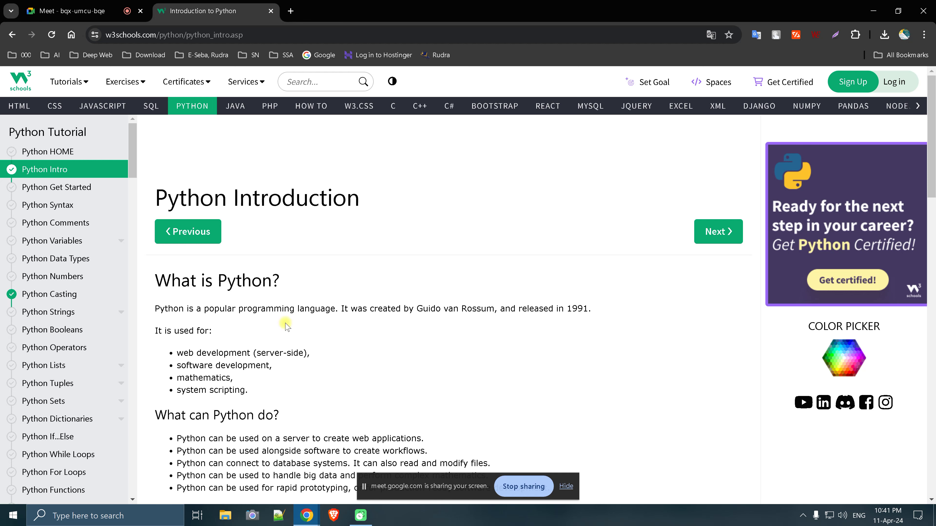
Highlight the intro sentence and the web development, software, mathematics and system scripting uses
mouse_move(153, 313)
mouse_down()
mouse_move(465, 309)
mouse_move(597, 319)
mouse_up()
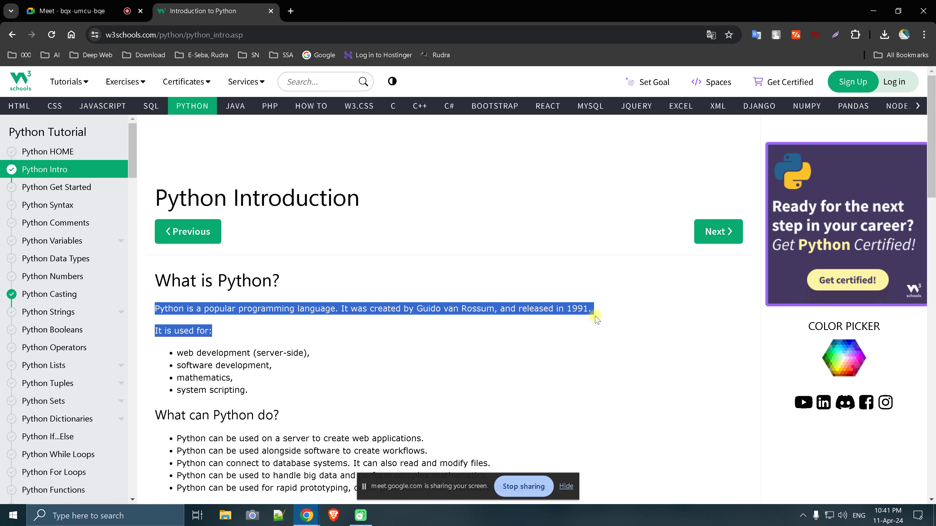
drag(177, 353, 354, 348)
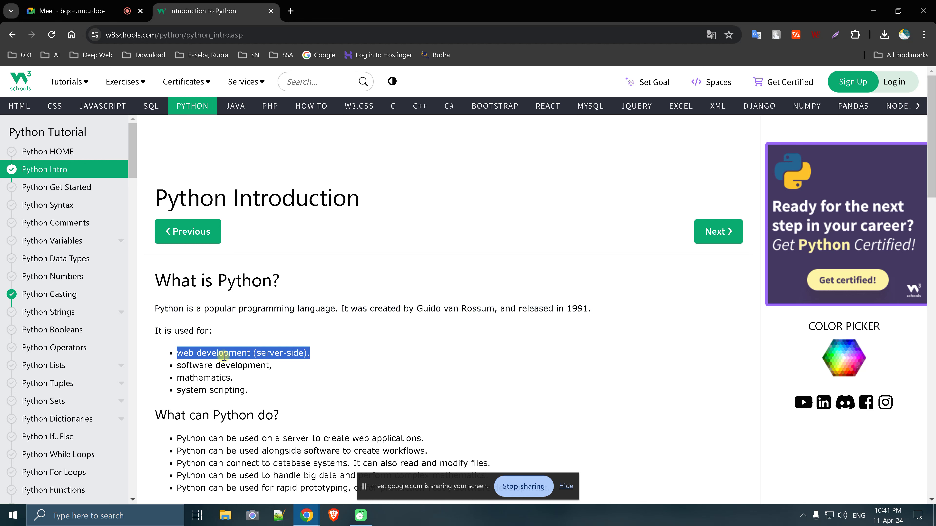
drag(176, 366, 298, 366)
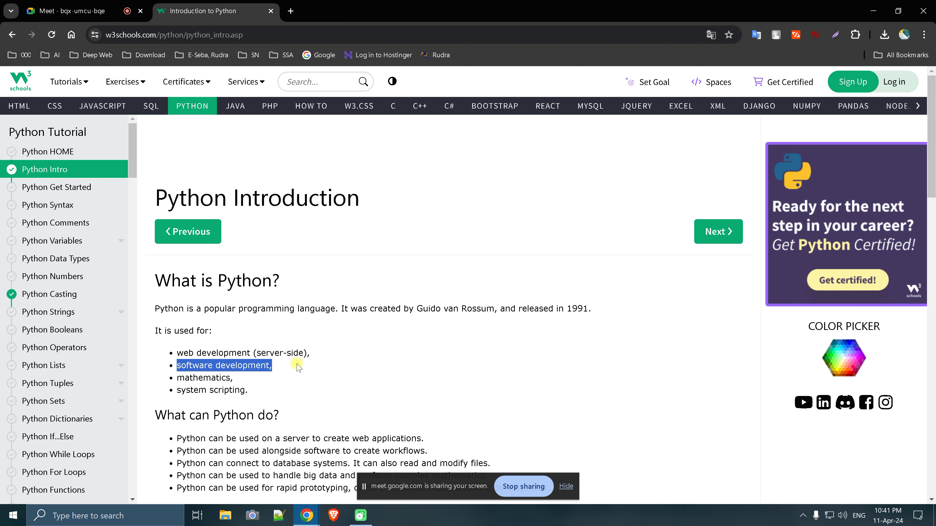
drag(180, 378, 253, 377)
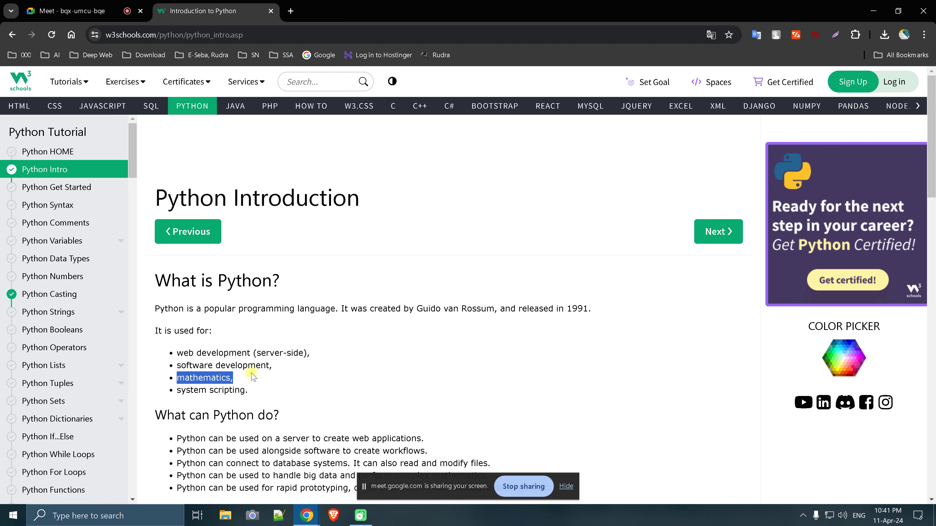
drag(177, 390, 254, 390)
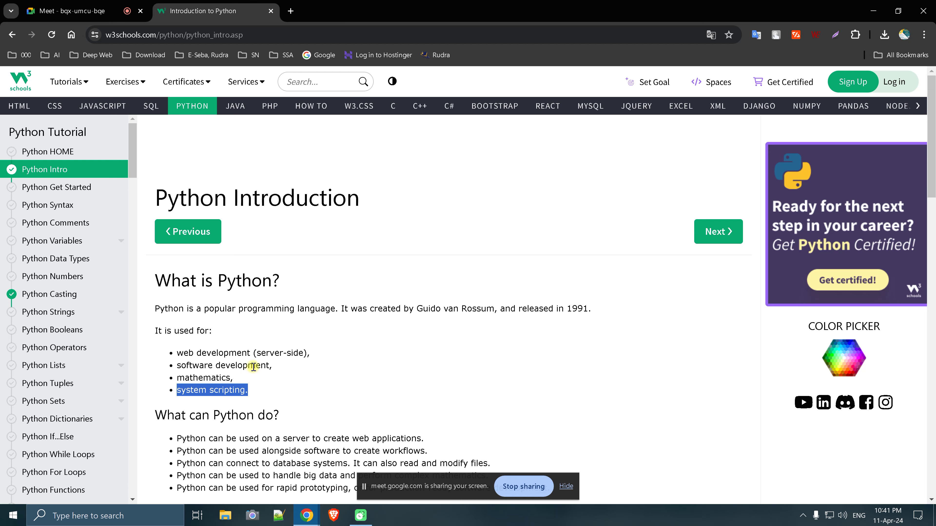
Launch Jupyter Notebook via the 'jupi' search and open the Desktop folder's New menu
key(super)
text(jupi)
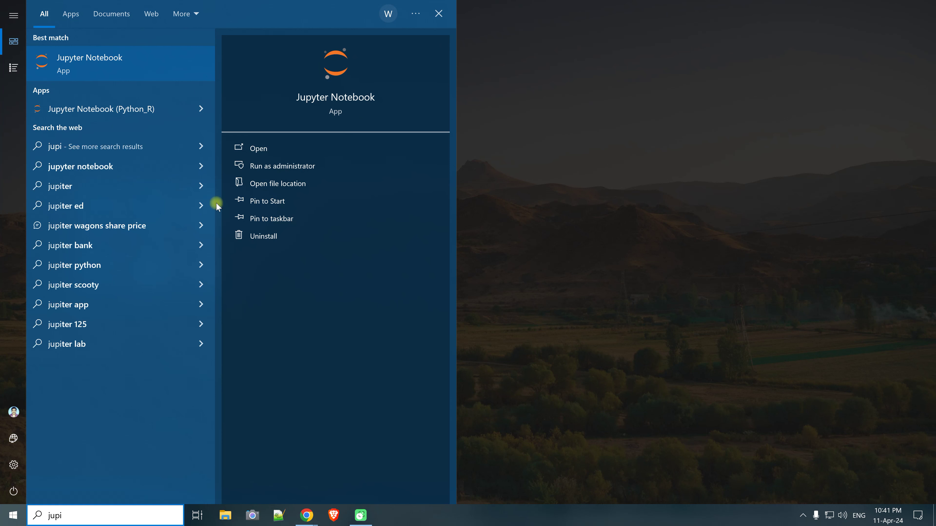
click(140, 72)
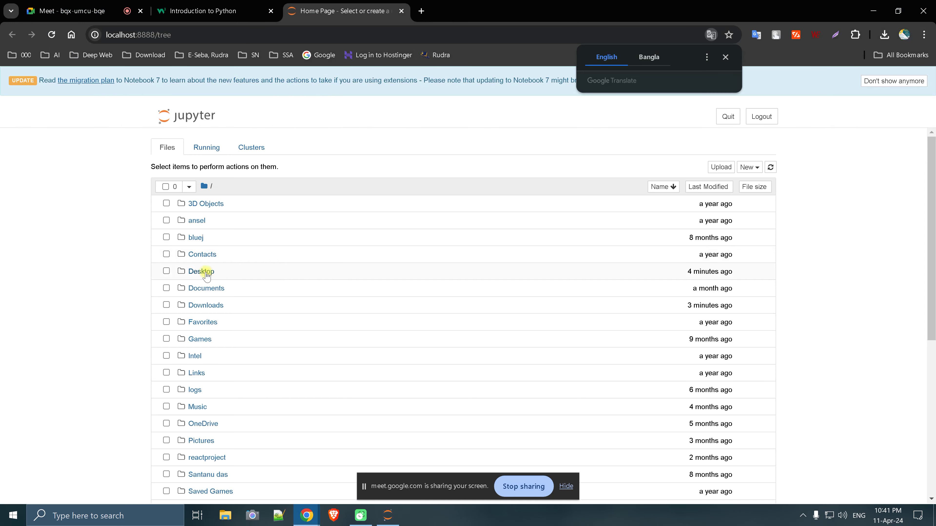
click(204, 272)
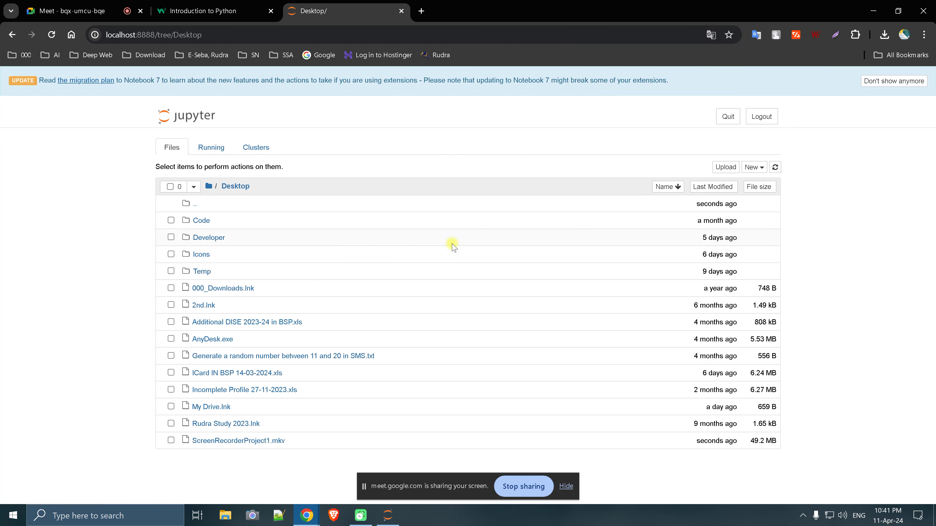
click(753, 170)
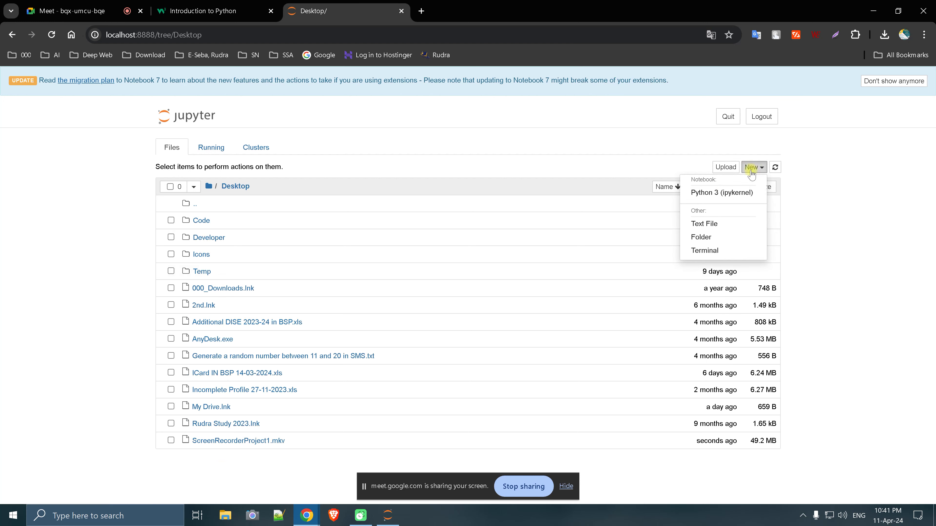
Create a new Python 3 notebook and evaluate 9+6 to get 15
click(723, 193)
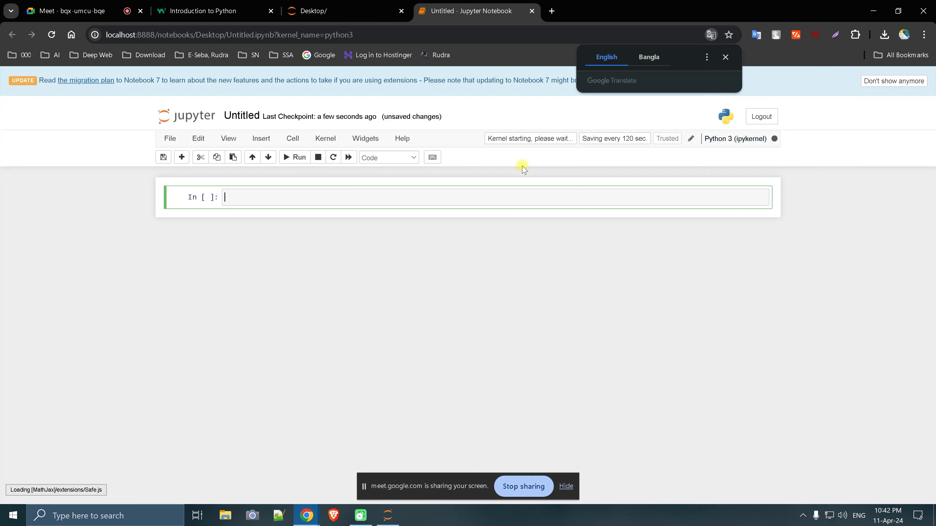
click(279, 202)
text(9+6)
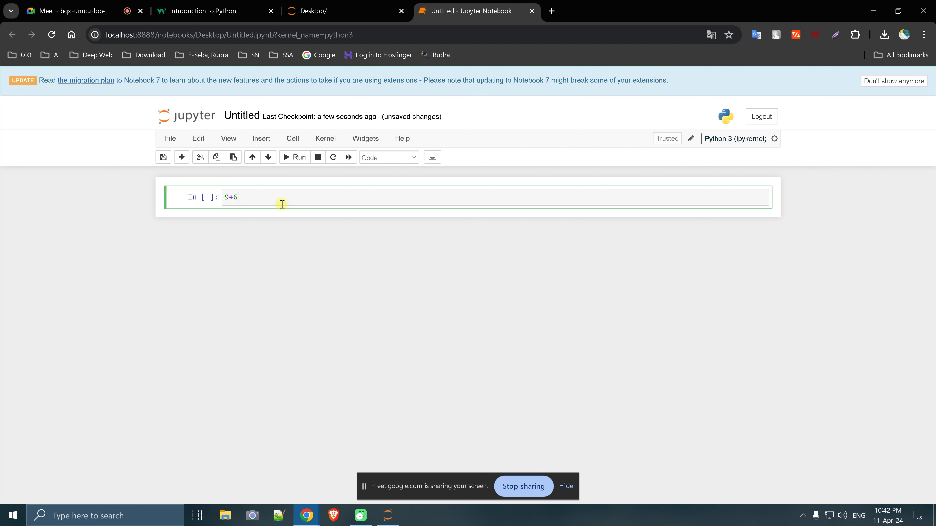
key(ctrl+Return)
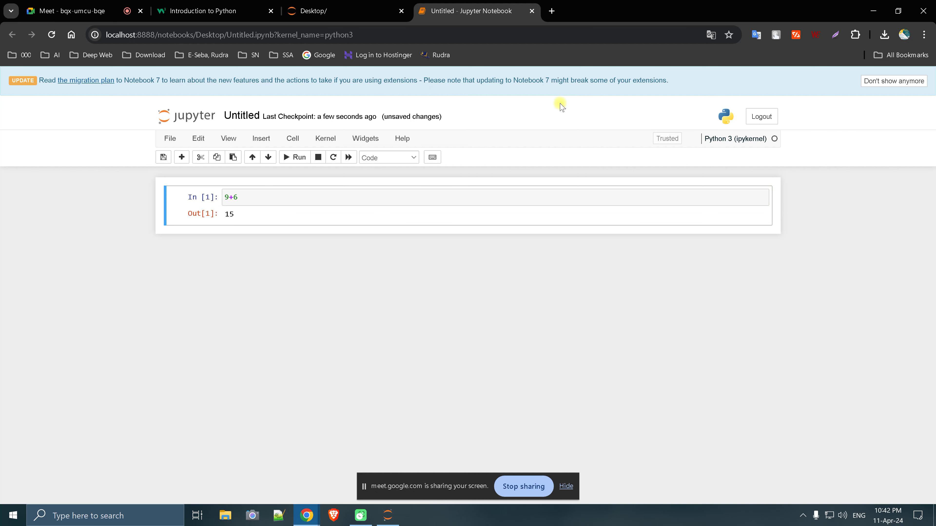
mouse_move(476, 11)
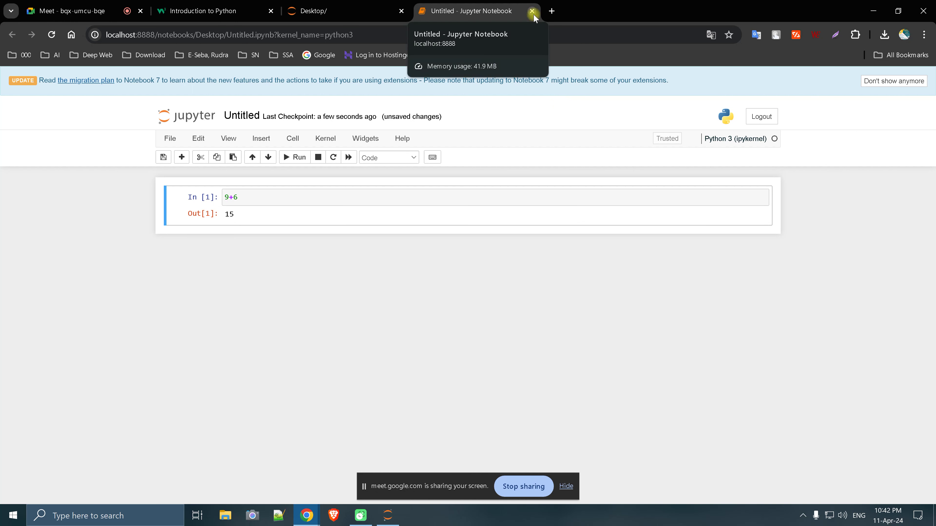
Close the notebook and Desktop tabs without saving, then open the Python Syntax lesson
click(533, 12)
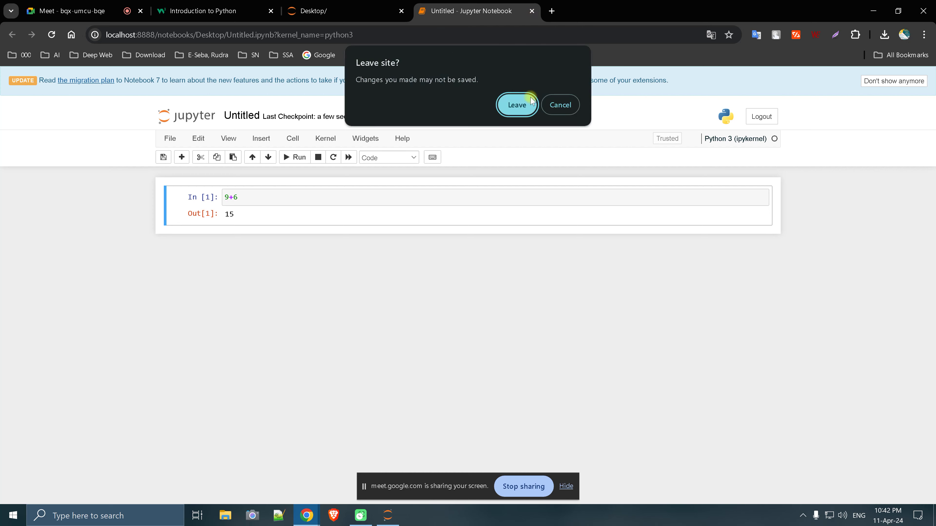
click(516, 102)
click(401, 10)
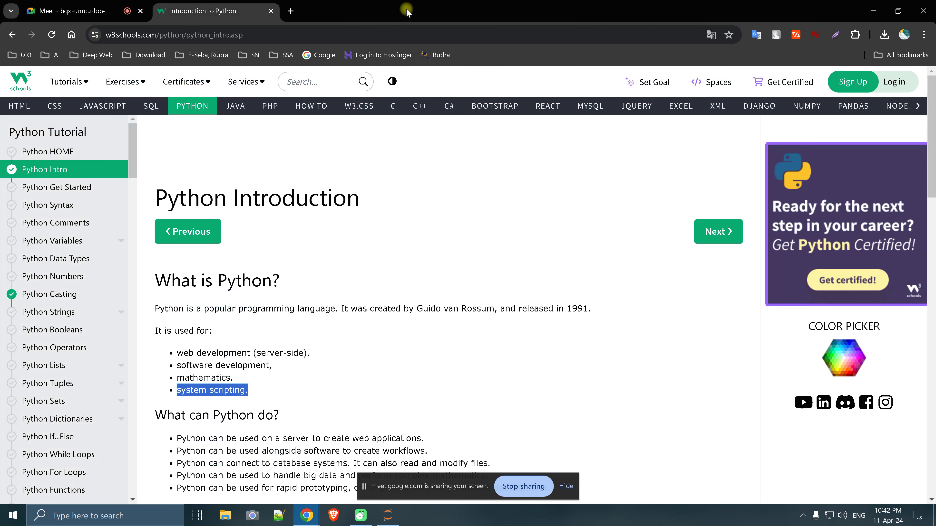
scroll(284, 283, down, 6)
scroll(324, 368, down, 5)
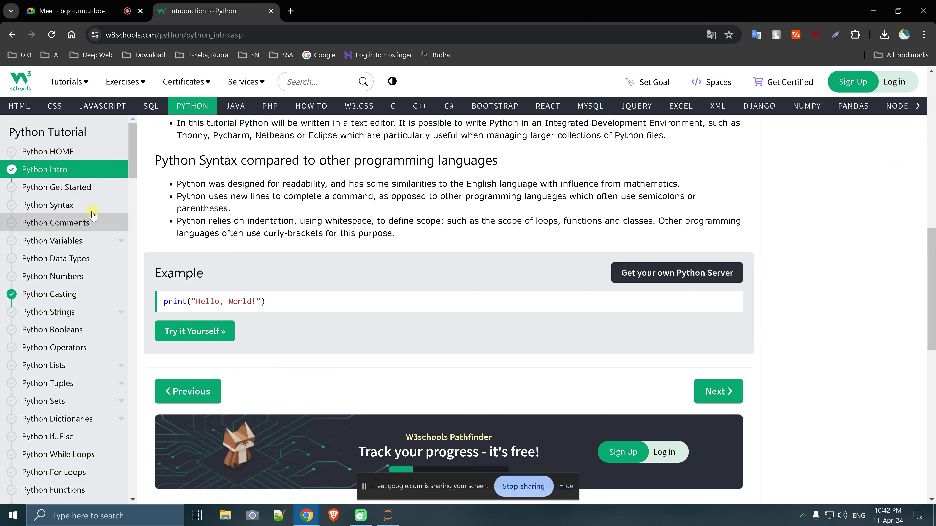
click(68, 208)
Highlight the file name in the command-line example, then open the Python Indentation Try-it example
scroll(340, 297, down, 3)
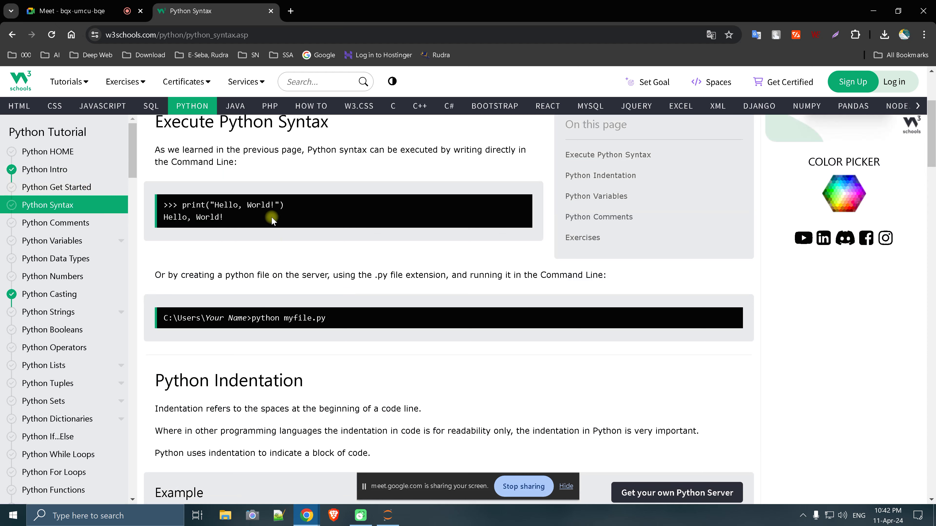
scroll(278, 237, down, 1)
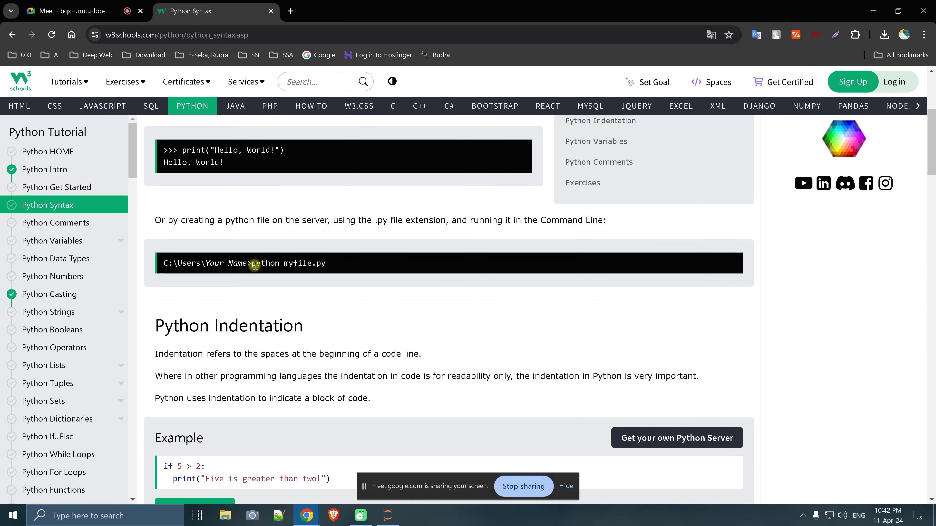
drag(252, 264, 331, 270)
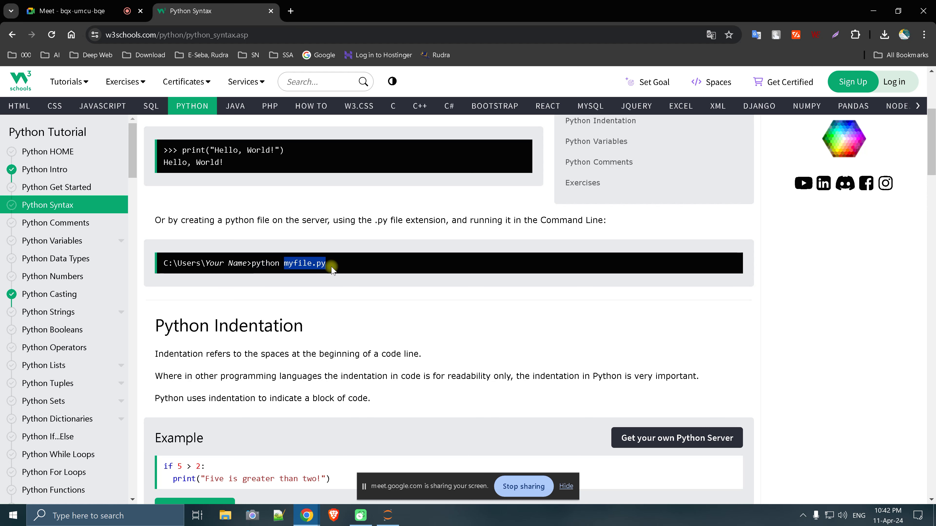
scroll(332, 270, down, 5)
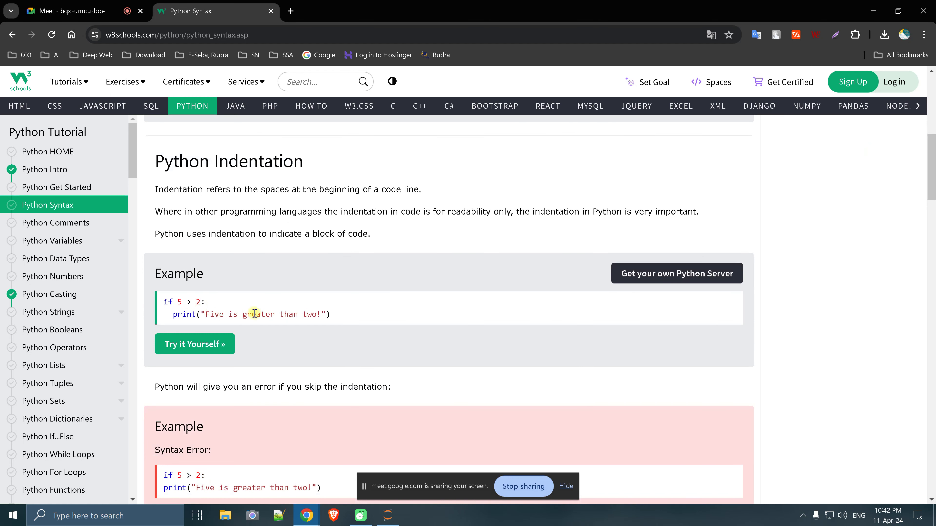
click(232, 343)
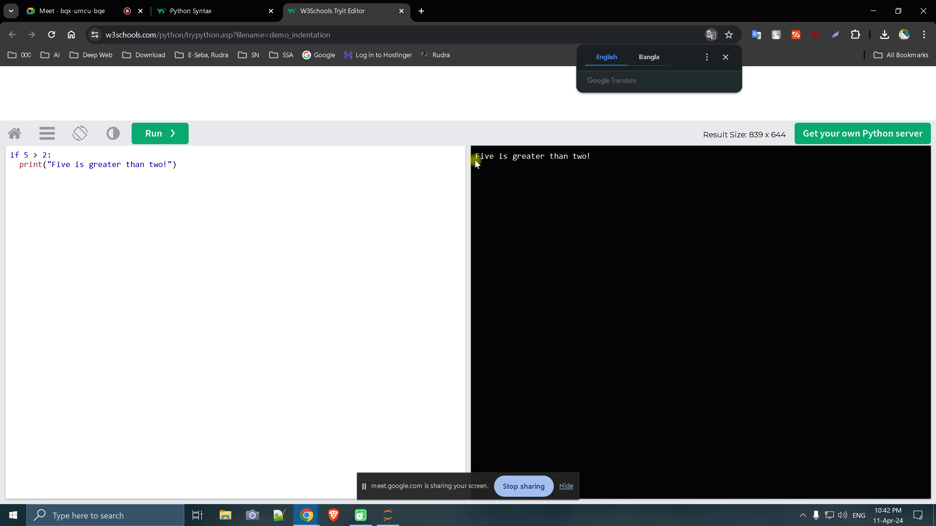
Run the example with 5 < 2, then add \n\n\n escapes to the message and rerun it
click(36, 154)
text(<)
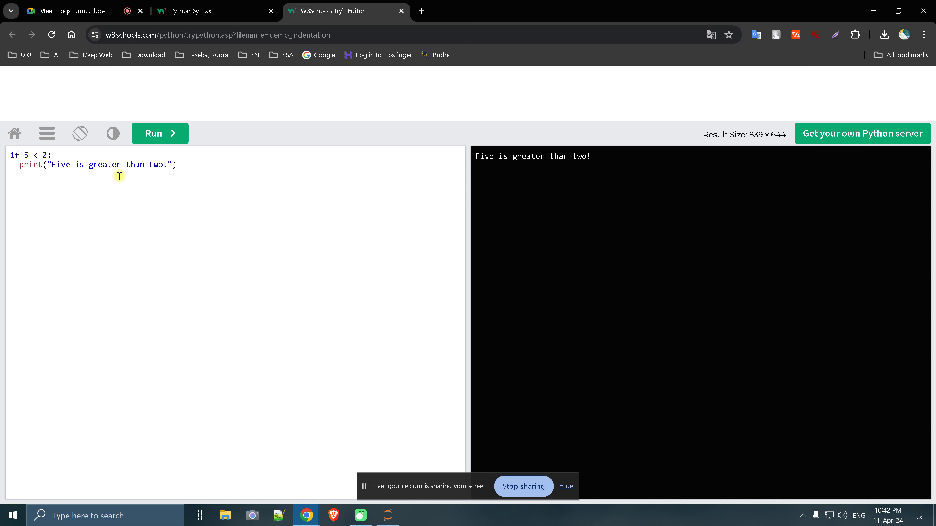
click(166, 134)
text(>)
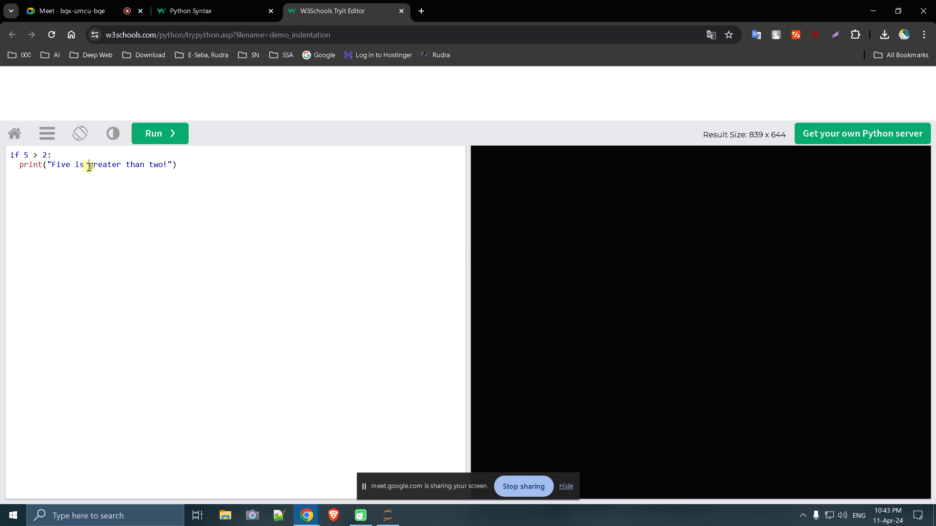
text(\n)
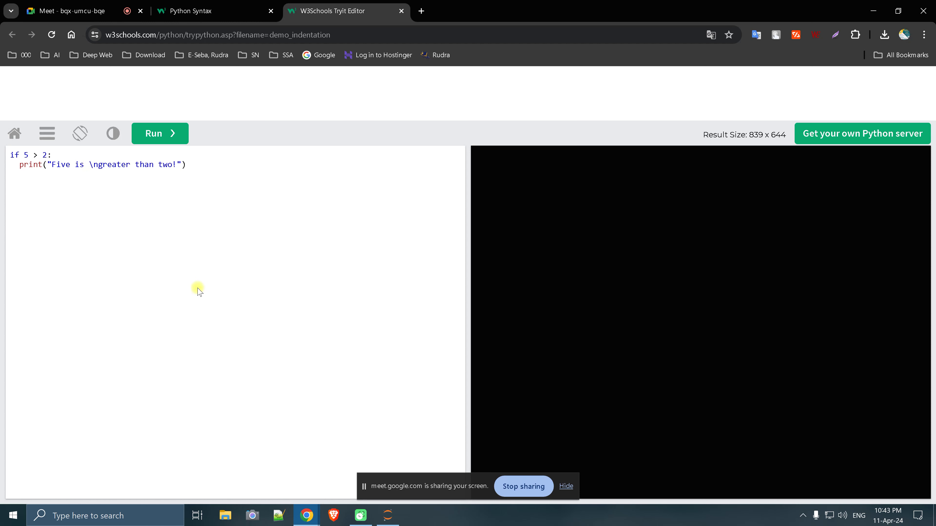
text(\n\n)
click(153, 138)
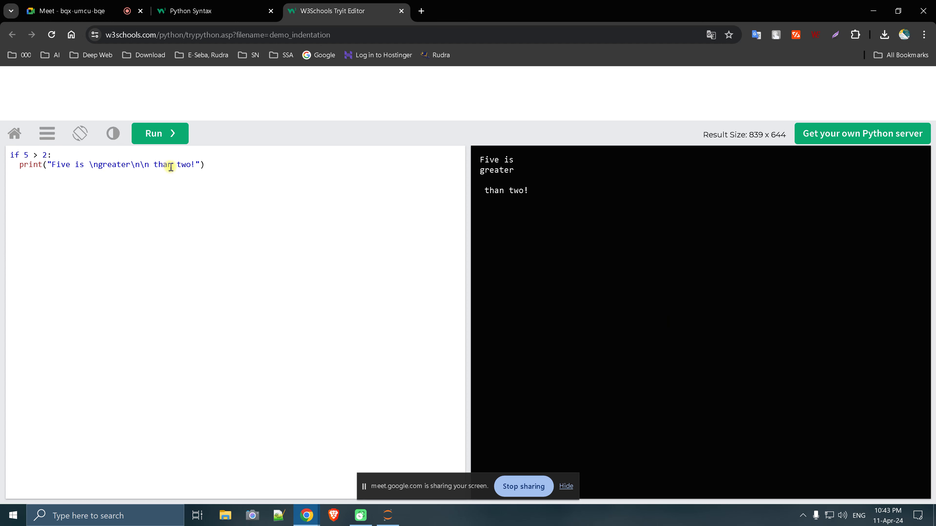
Close the Tryit Editor, scroll through the Syntax indentation examples and open Python Comments
click(401, 11)
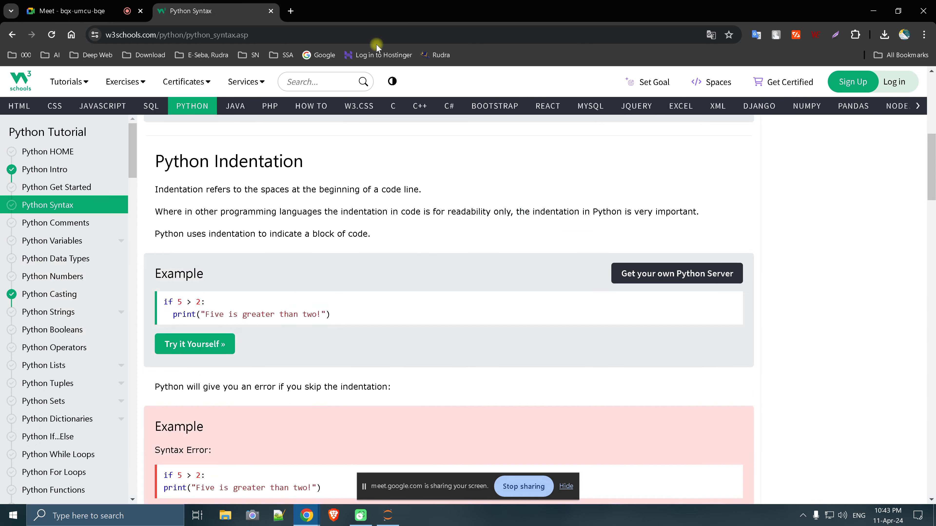
scroll(237, 310, down, 3)
scroll(236, 297, down, 3)
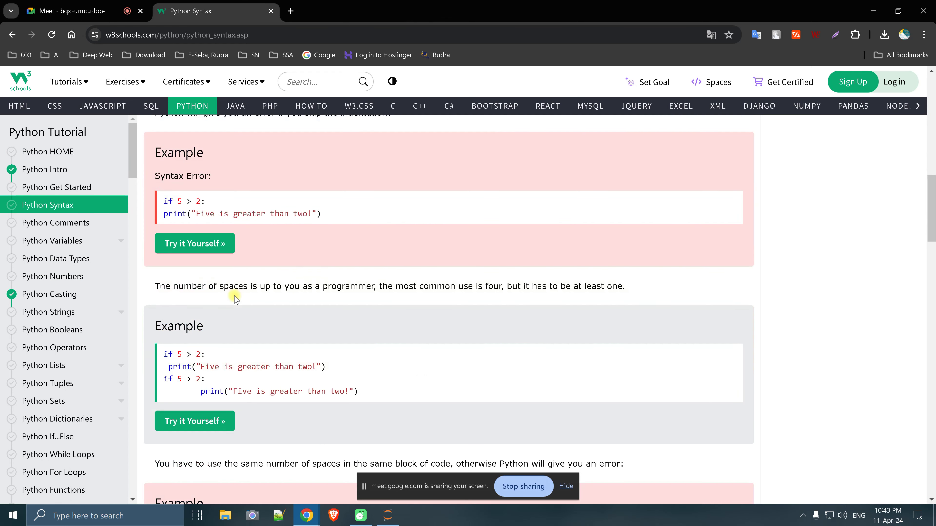
scroll(236, 298, down, 3)
scroll(232, 299, down, 1)
scroll(232, 299, down, 3)
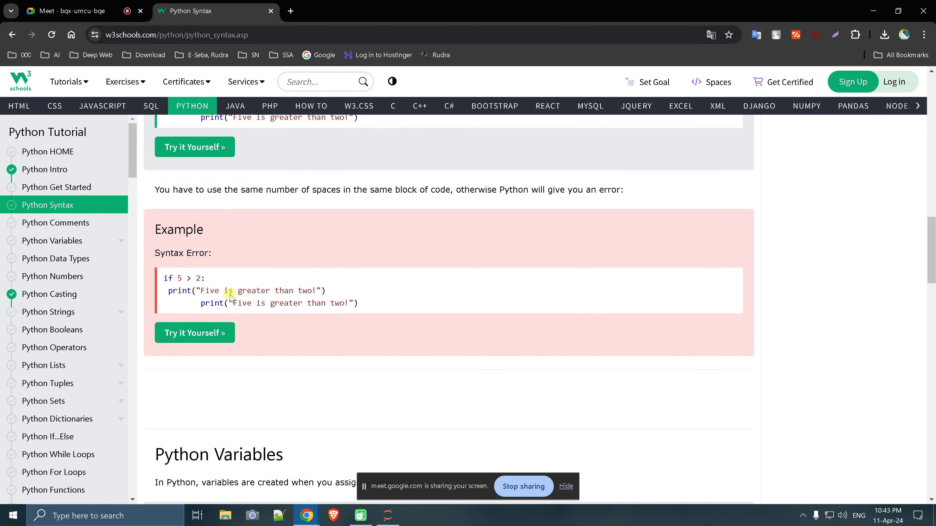
click(76, 220)
Scroll through Comments, highlight 'more than just' in the multiline comment, and open Python Variables
scroll(236, 295, down, 3)
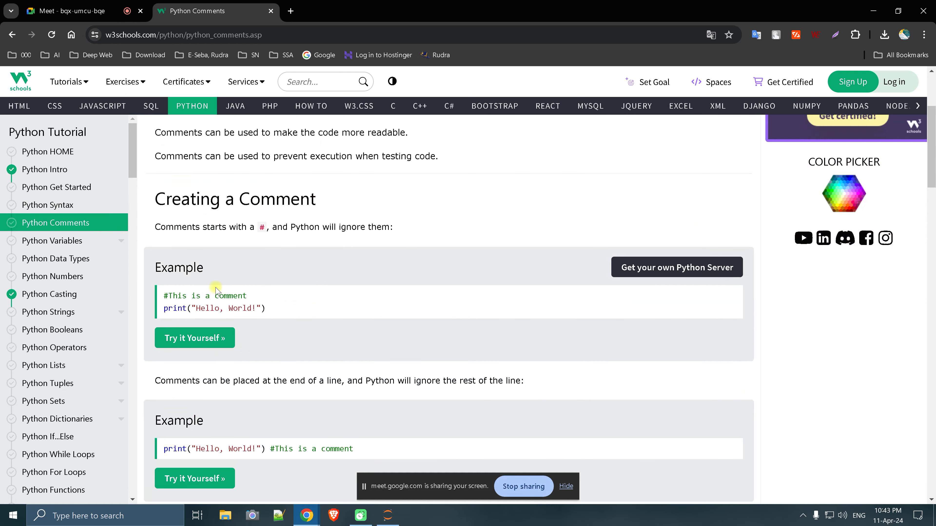
scroll(205, 306, down, 2)
scroll(217, 292, down, 3)
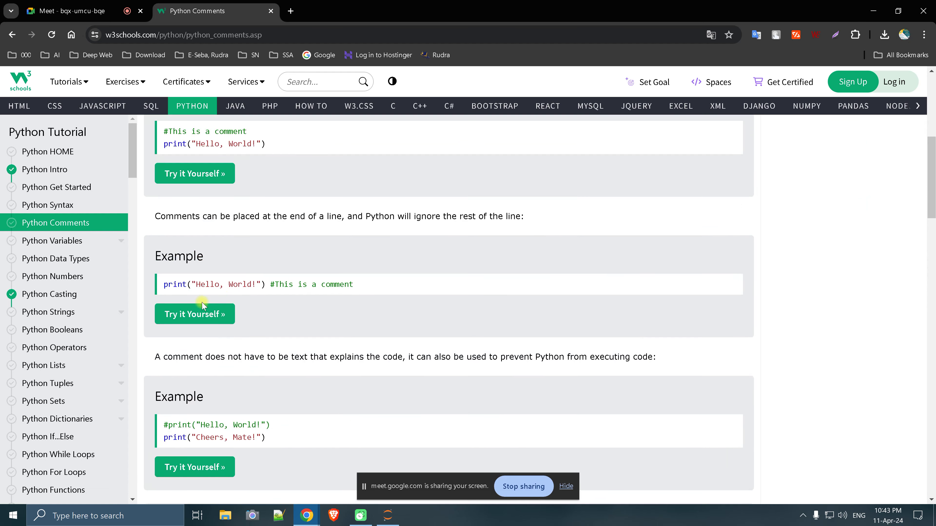
scroll(218, 293, down, 4)
scroll(215, 286, down, 5)
scroll(186, 287, down, 4)
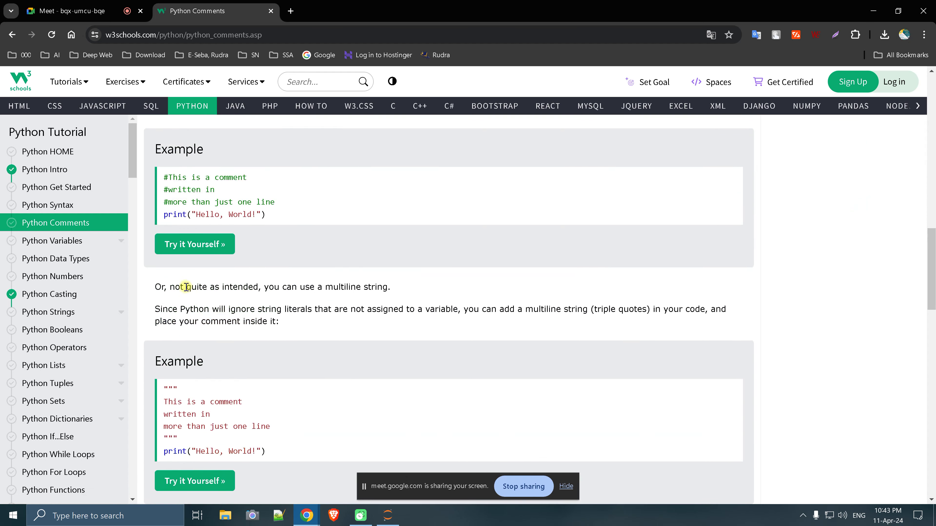
scroll(186, 283, down, 4)
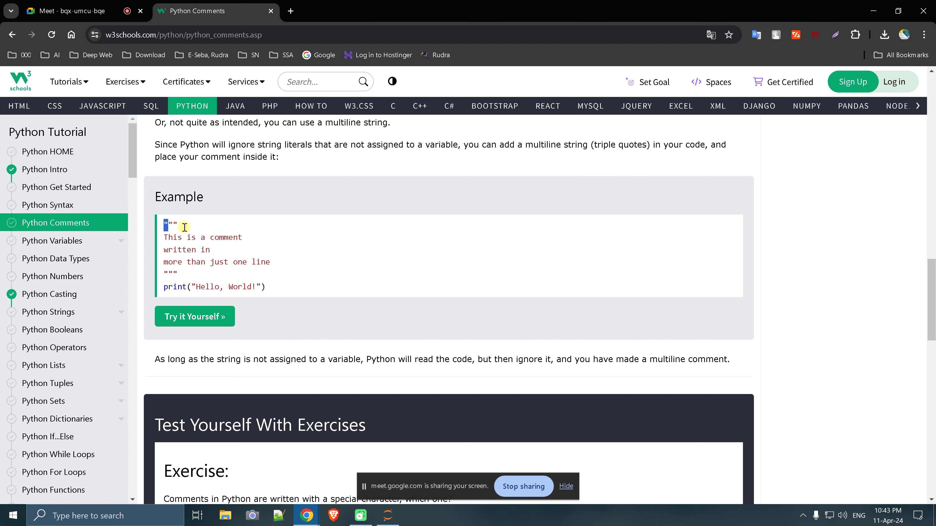
drag(165, 264, 228, 262)
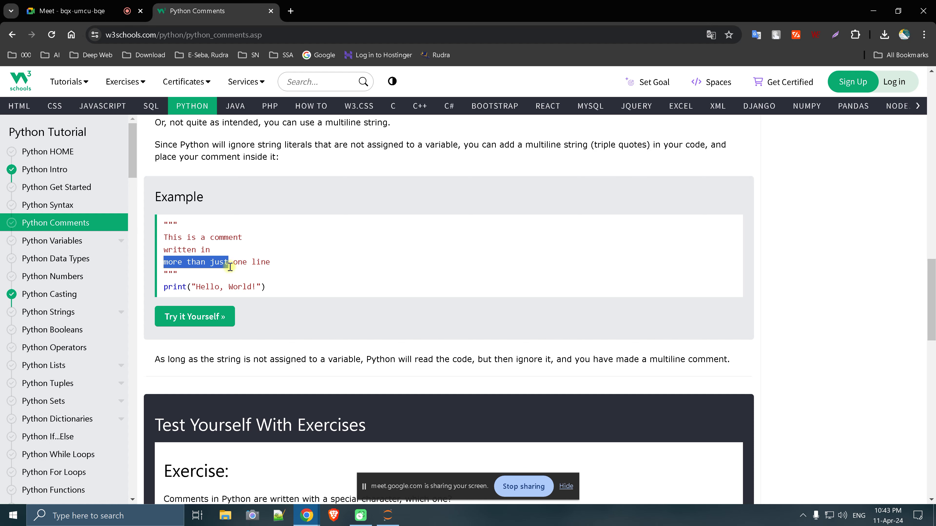
click(59, 241)
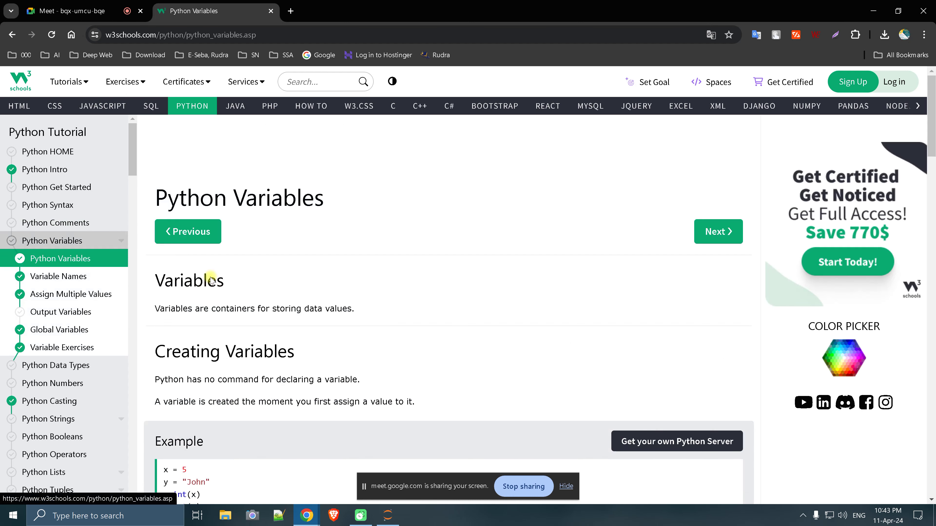
Read through the Python Variables examples and highlight the str(3) casting call
scroll(206, 287, down, 4)
scroll(206, 287, down, 1)
mouse_move(187, 196)
mouse_down()
mouse_move(164, 195)
mouse_move(164, 209)
mouse_up()
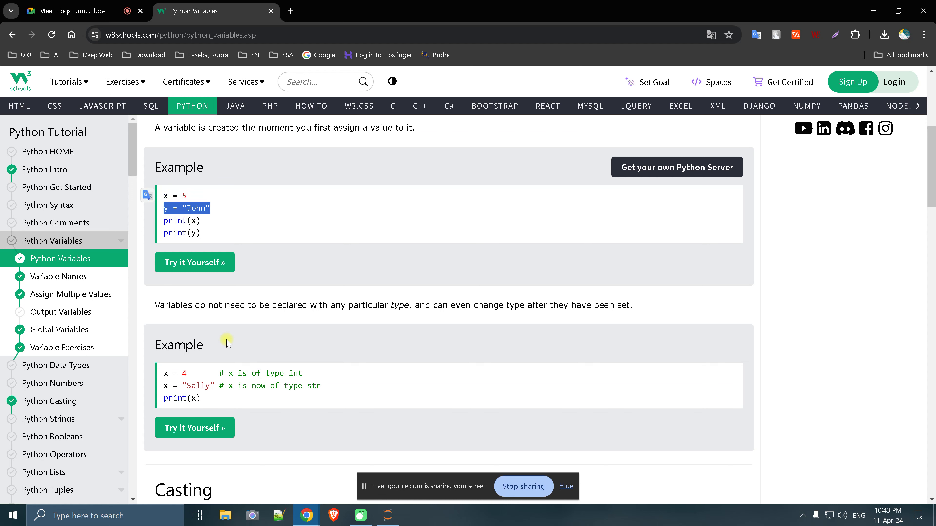
scroll(216, 333, down, 2)
scroll(216, 333, down, 2)
scroll(193, 297, down, 2)
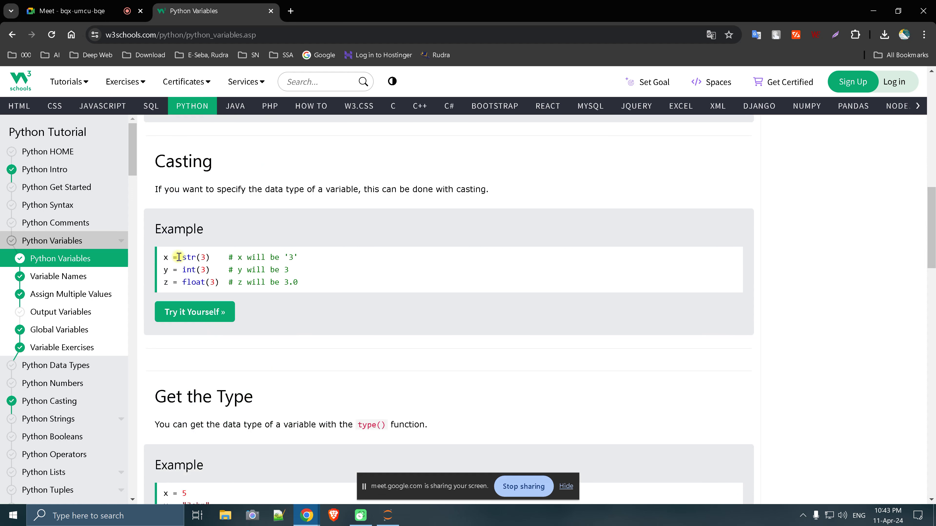
mouse_move(188, 255)
mouse_down()
mouse_move(210, 257)
mouse_move(181, 256)
mouse_move(184, 270)
mouse_up()
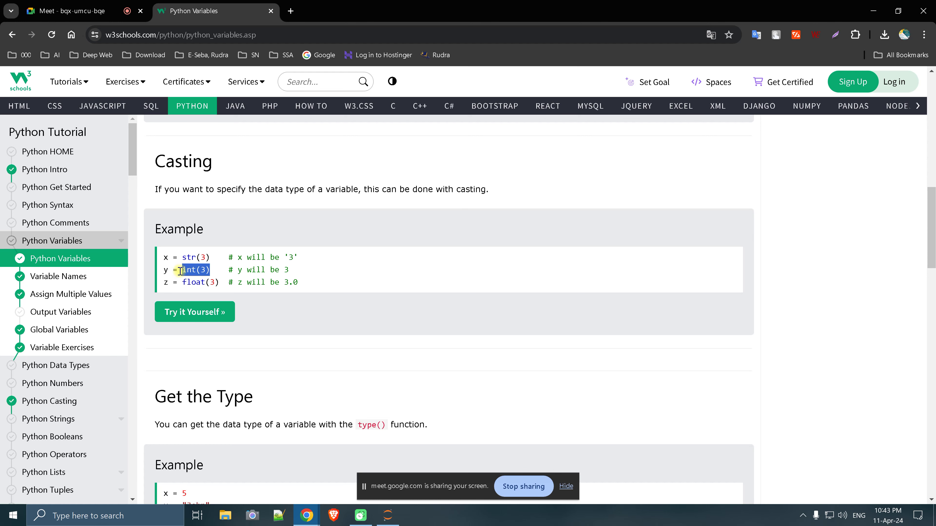
Scroll down the rest of the Variables page and open the Variable Names lesson
scroll(198, 291, down, 3)
scroll(198, 291, down, 4)
scroll(195, 284, down, 3)
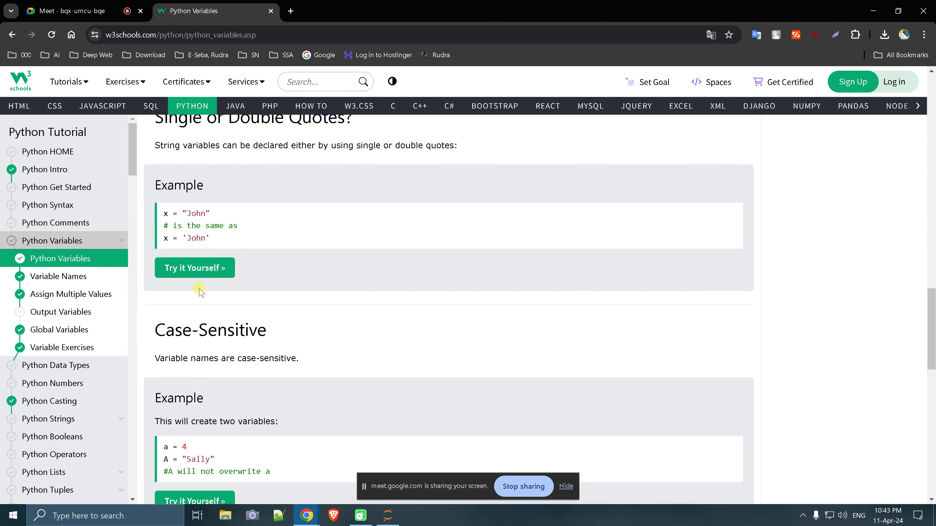
scroll(203, 289, down, 5)
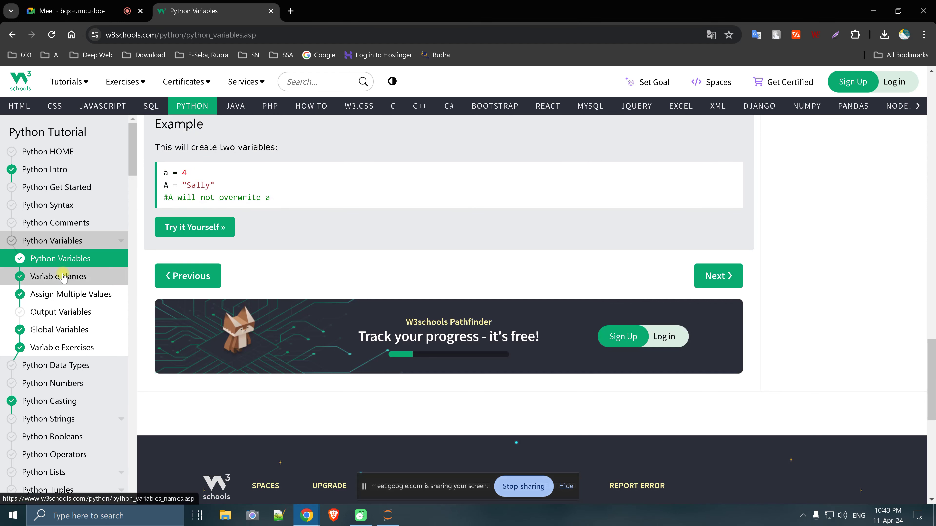
click(70, 274)
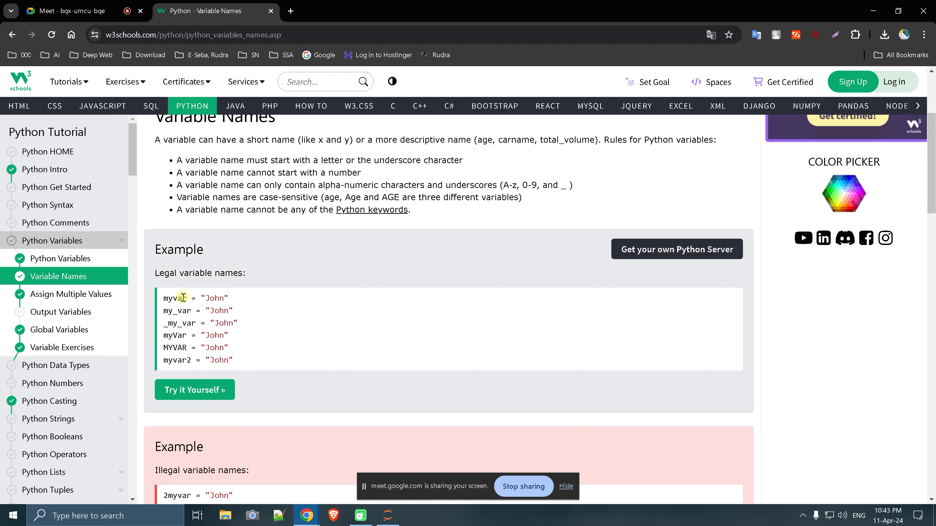
drag(183, 297, 165, 297)
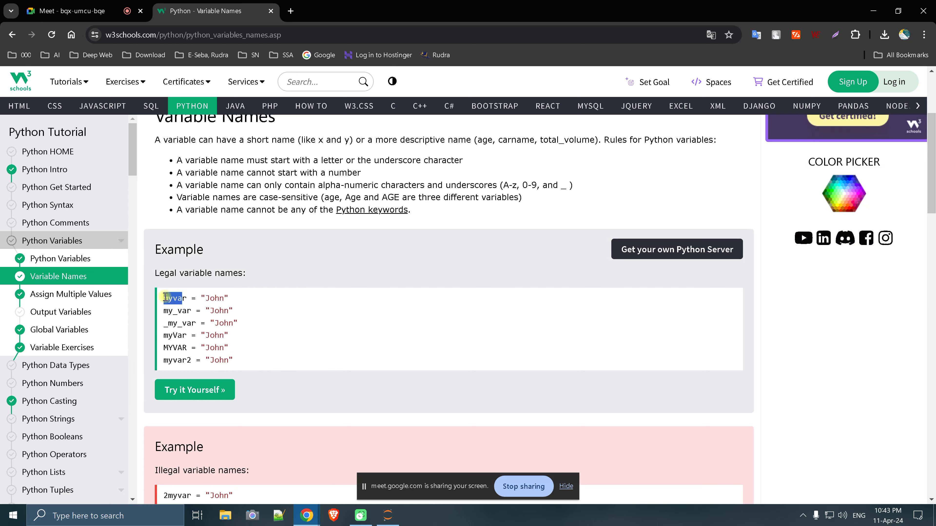
double_click(190, 309)
double_click(194, 323)
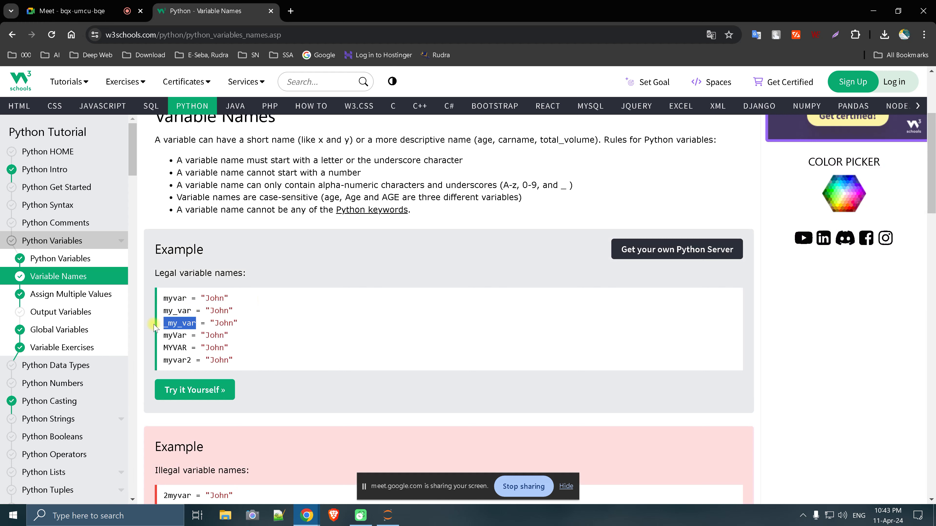
double_click(188, 335)
scroll(184, 344, down, 3)
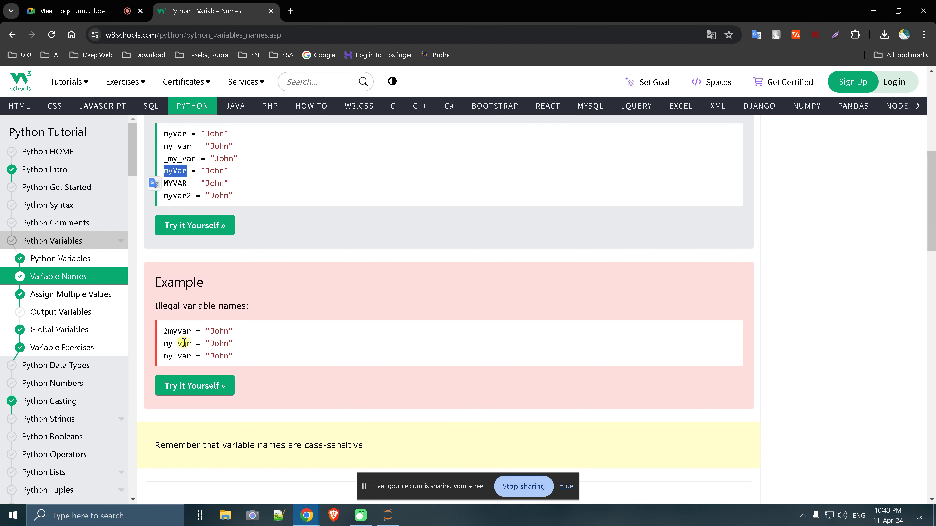
double_click(190, 332)
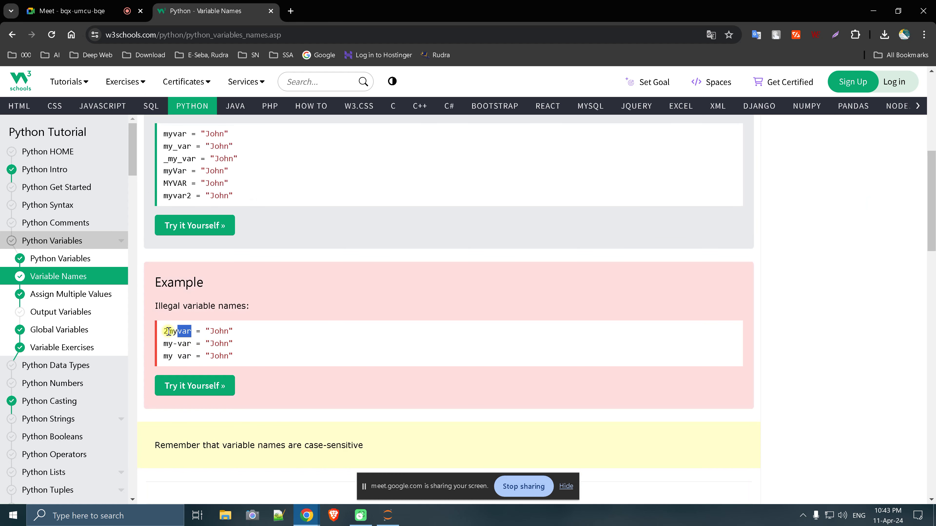
double_click(194, 344)
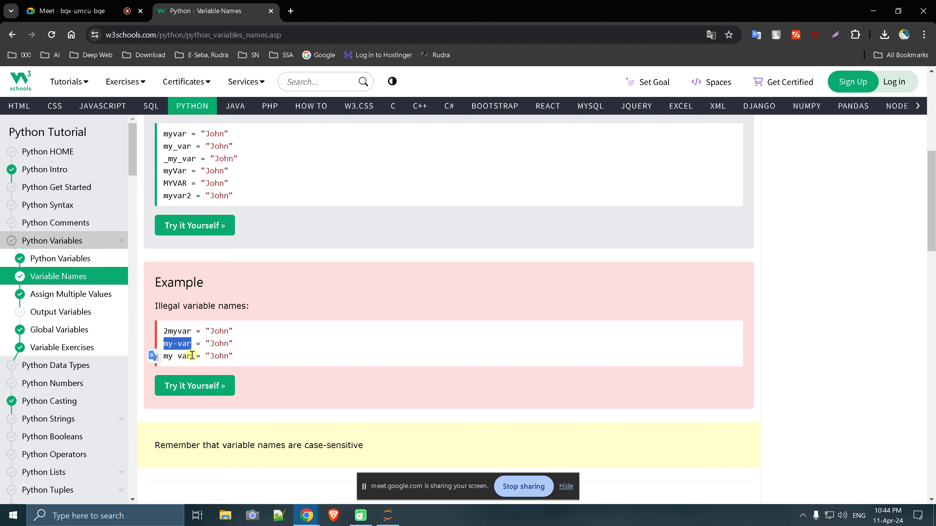
scroll(192, 355, down, 4)
scroll(187, 352, down, 3)
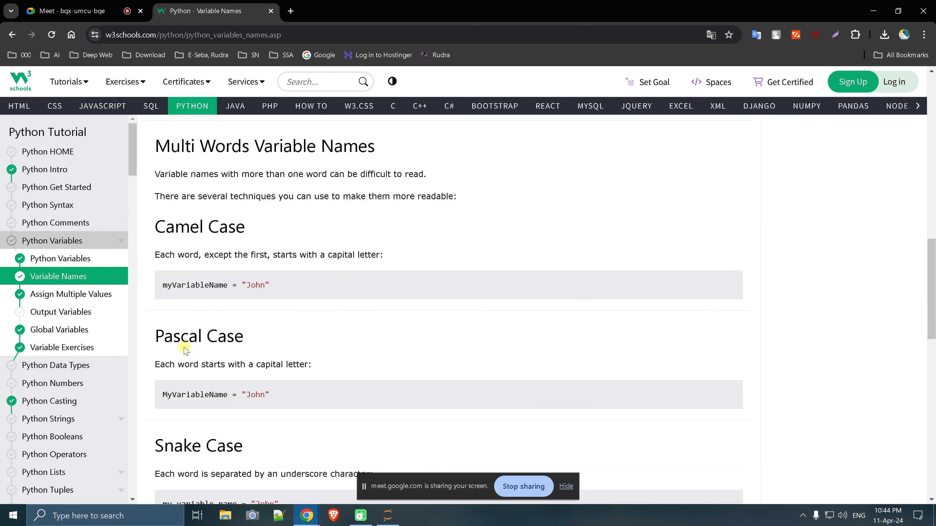
scroll(185, 350, down, 2)
scroll(185, 343, down, 2)
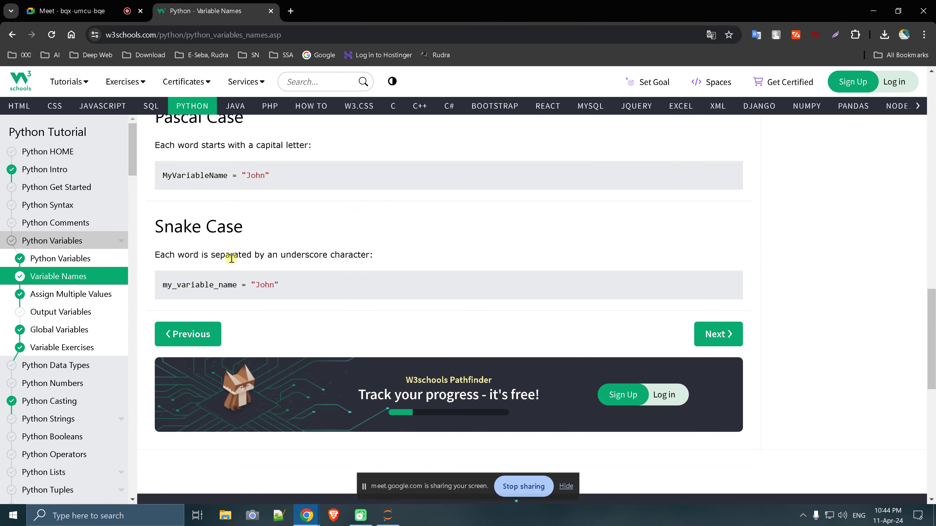
scroll(231, 258, up, 1)
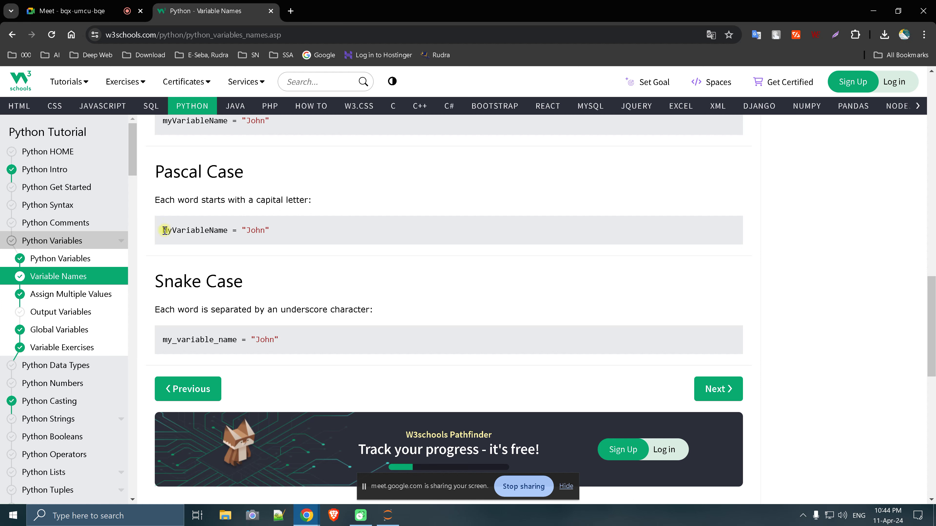
drag(177, 230, 227, 231)
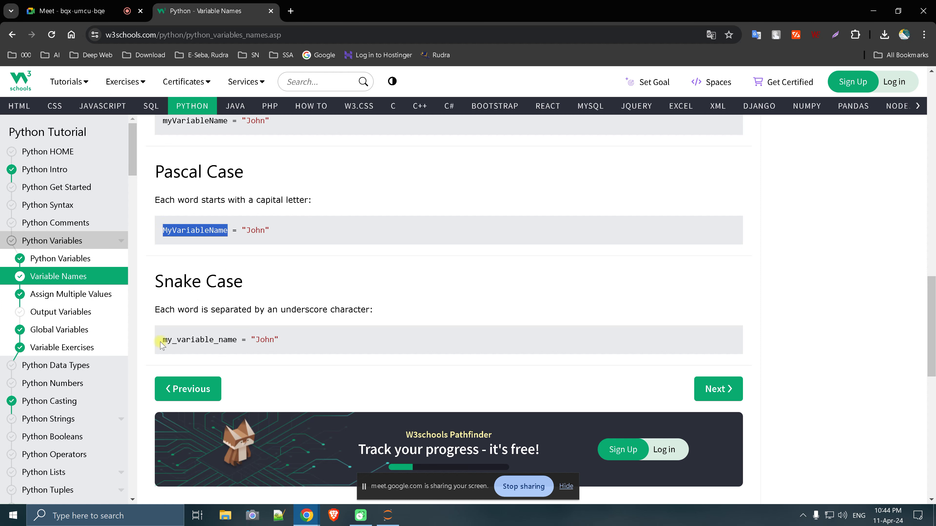
drag(161, 344, 237, 340)
scroll(236, 340, up, 1)
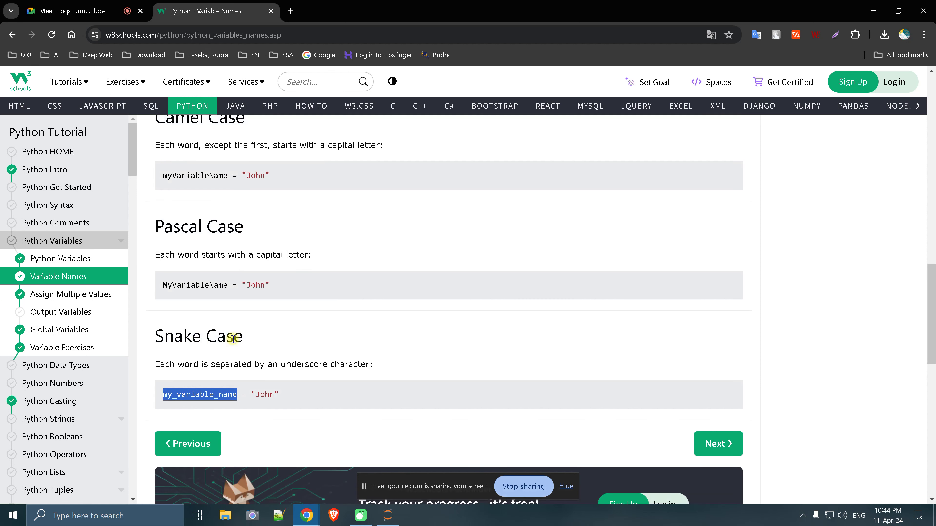
drag(163, 176, 228, 177)
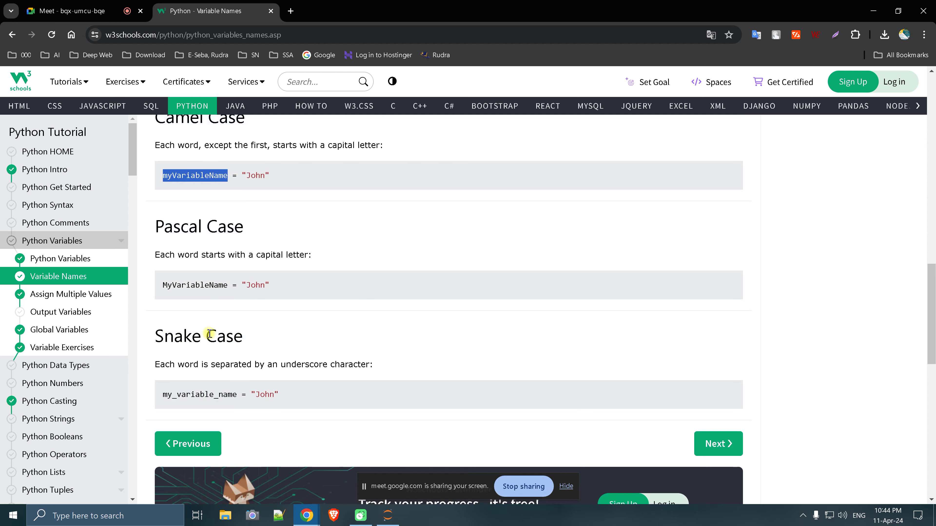
drag(227, 285, 166, 280)
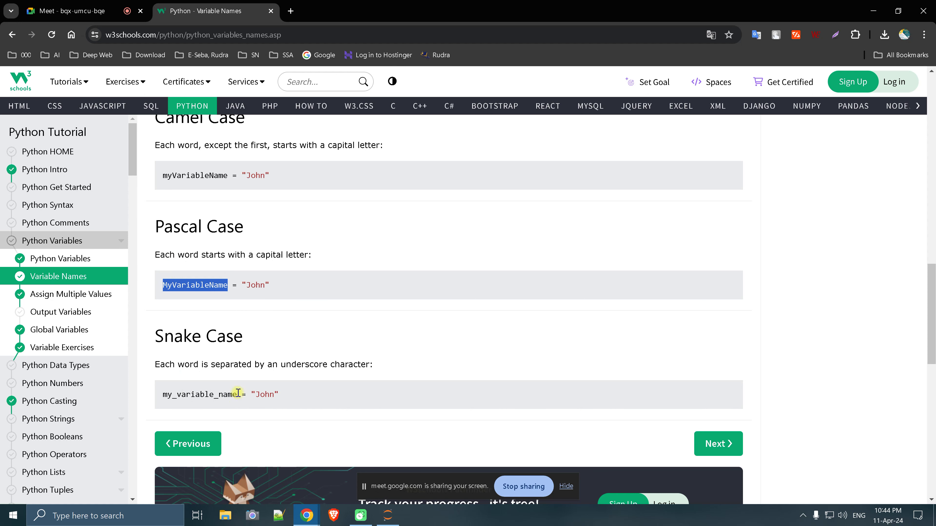
click(171, 283)
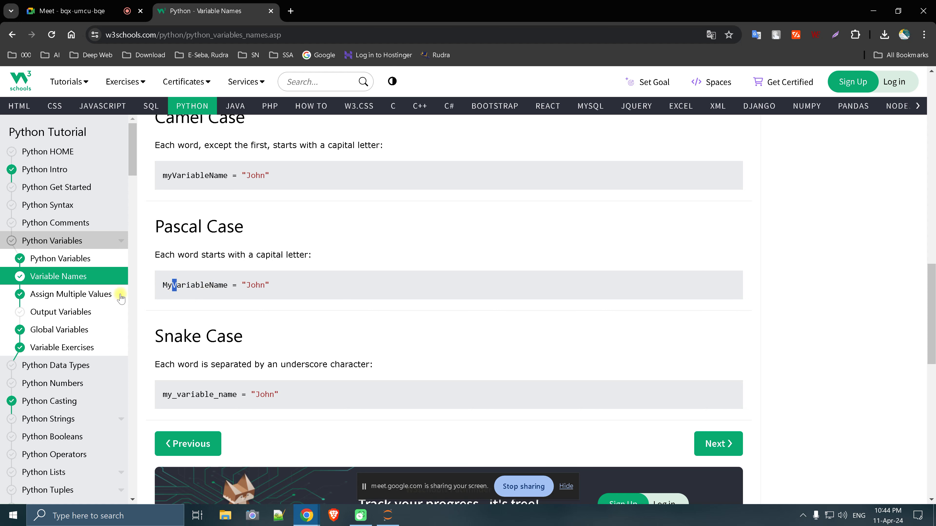
Open Assign Multiple Values and highlight the ["apple", "banana", "cherry"] list in Unpack a Collection
click(81, 295)
scroll(207, 380, down, 1)
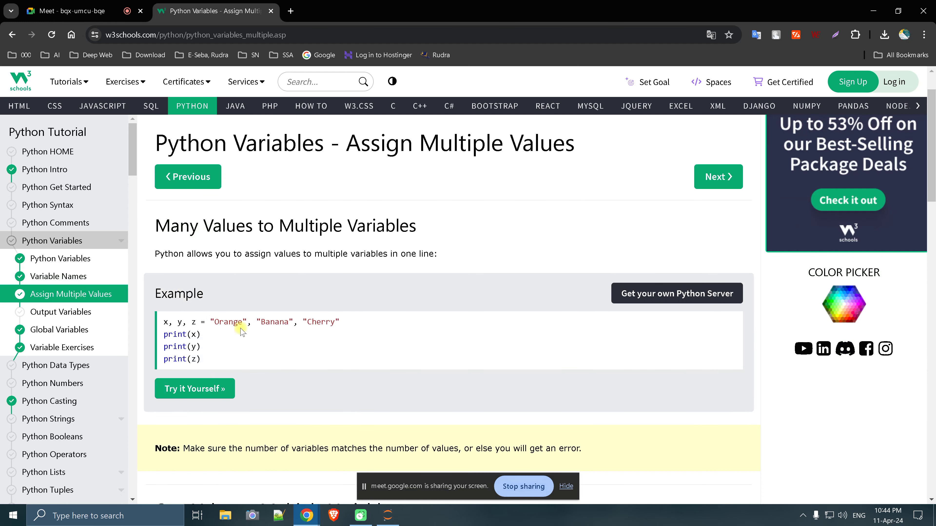
scroll(324, 324, down, 2)
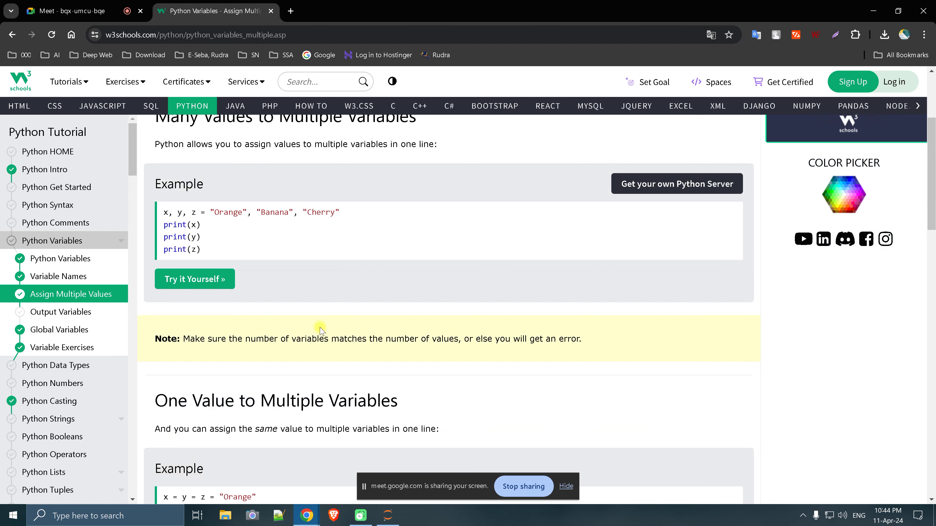
scroll(319, 329, down, 5)
scroll(307, 330, down, 1)
scroll(301, 327, down, 1)
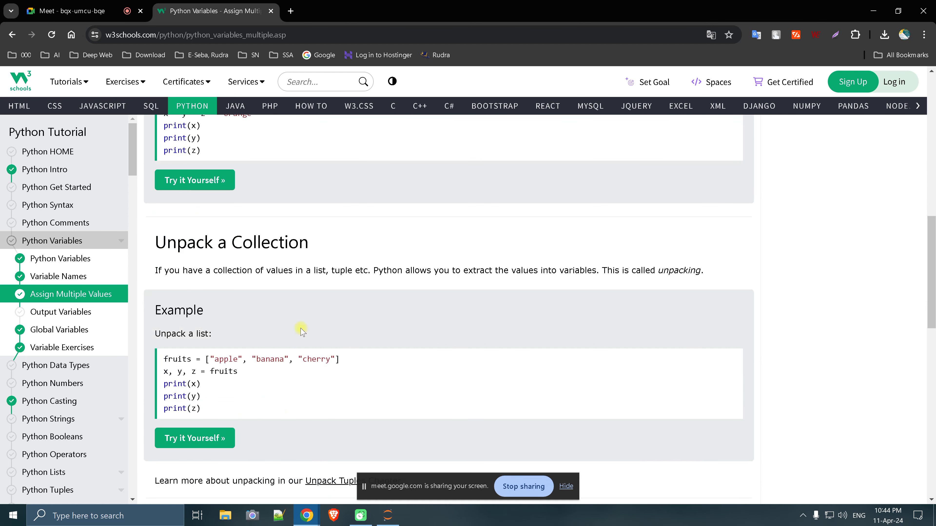
scroll(301, 330, down, 1)
drag(205, 305, 340, 307)
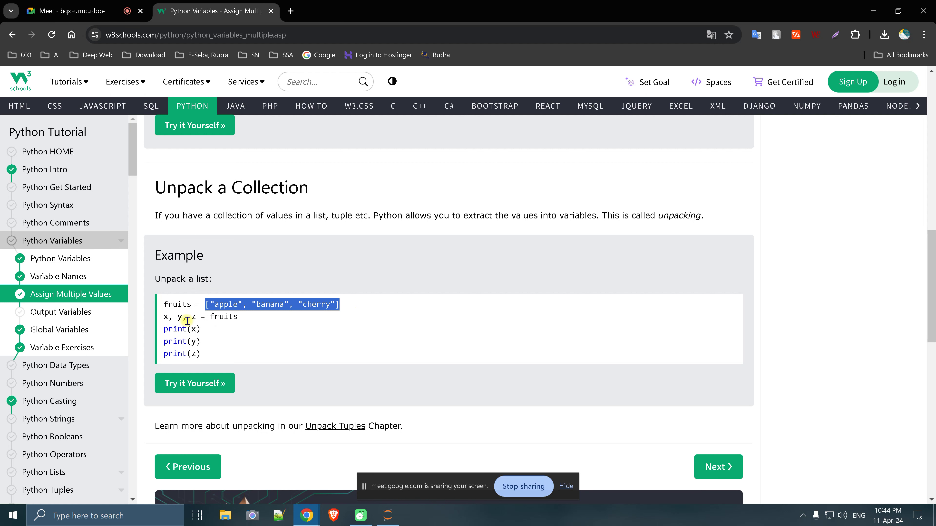
scroll(287, 337, down, 1)
scroll(275, 340, down, 1)
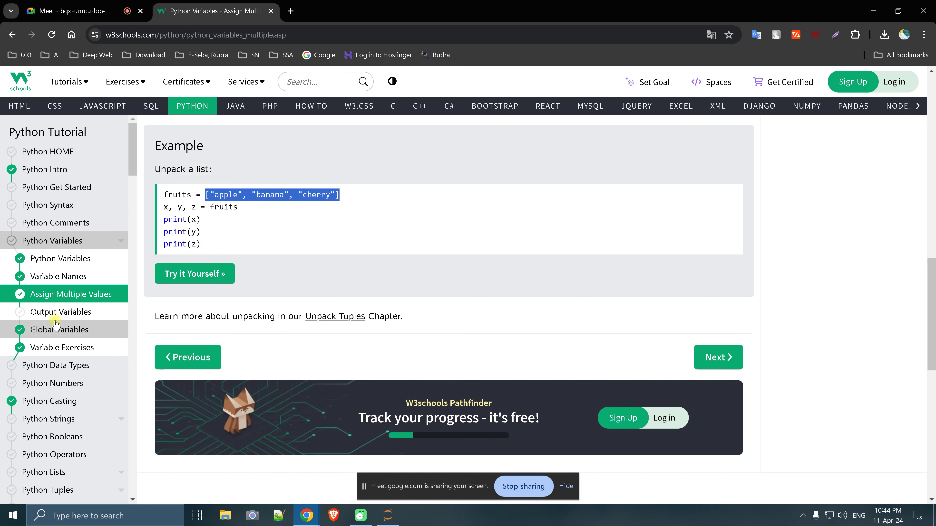
Open Output Variables and scroll through its comma, + operator and string-plus-number examples
click(55, 312)
scroll(236, 351, down, 1)
scroll(232, 354, down, 1)
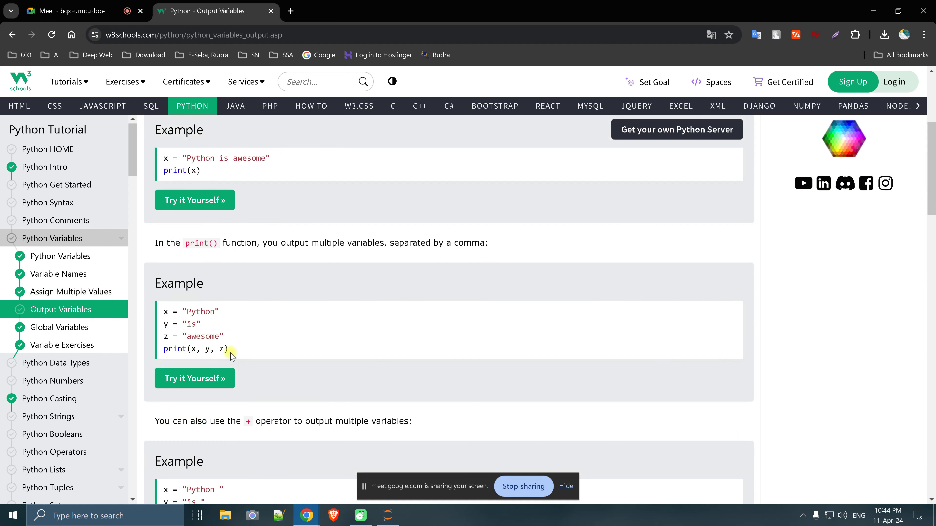
scroll(231, 355, down, 2)
scroll(232, 345, up, 1)
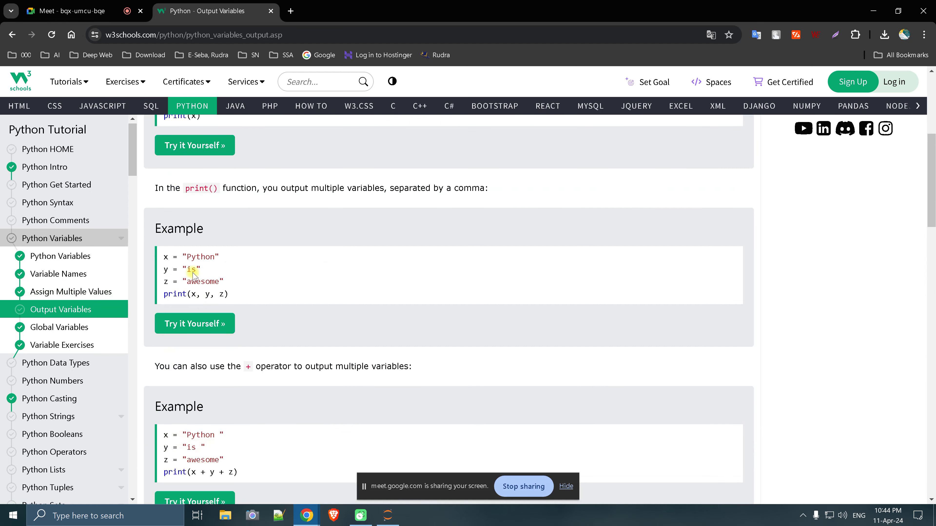
scroll(191, 266, up, 2)
scroll(276, 228, down, 2)
scroll(228, 332, down, 1)
scroll(218, 382, down, 1)
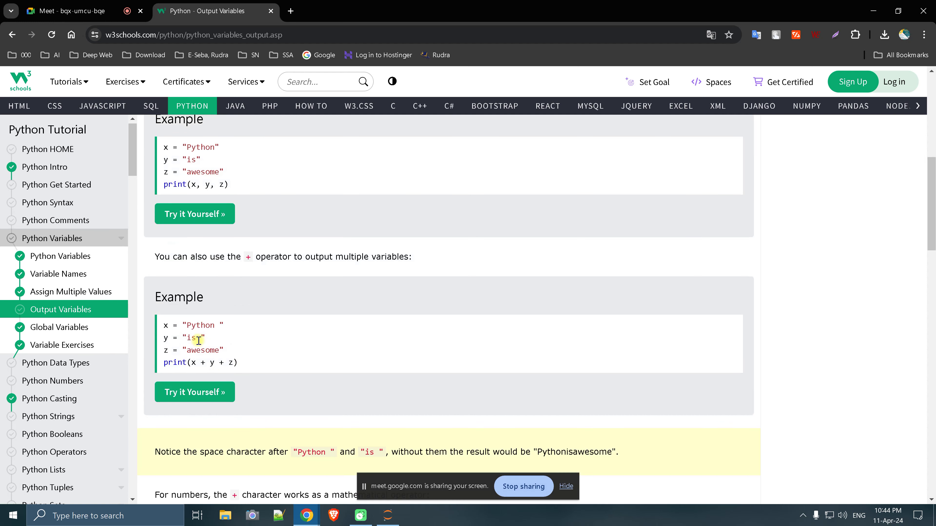
scroll(240, 367, down, 2)
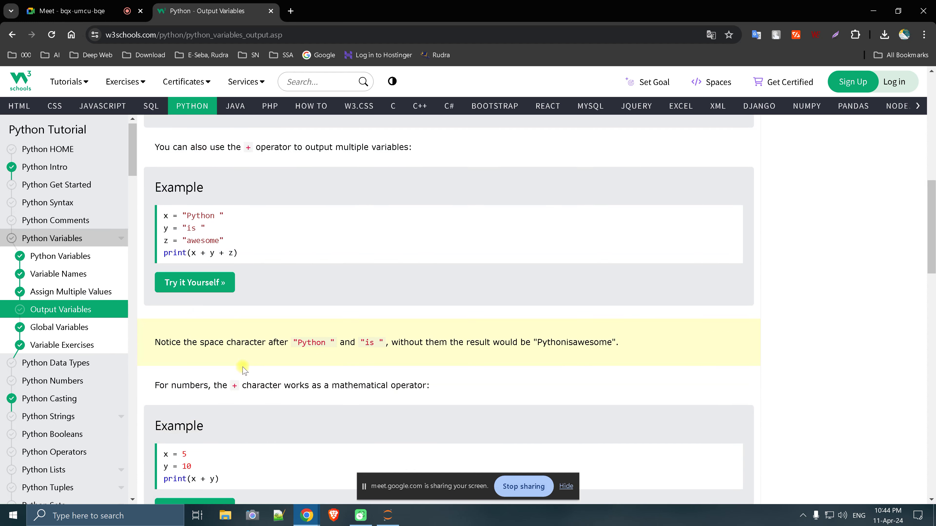
scroll(242, 368, down, 1)
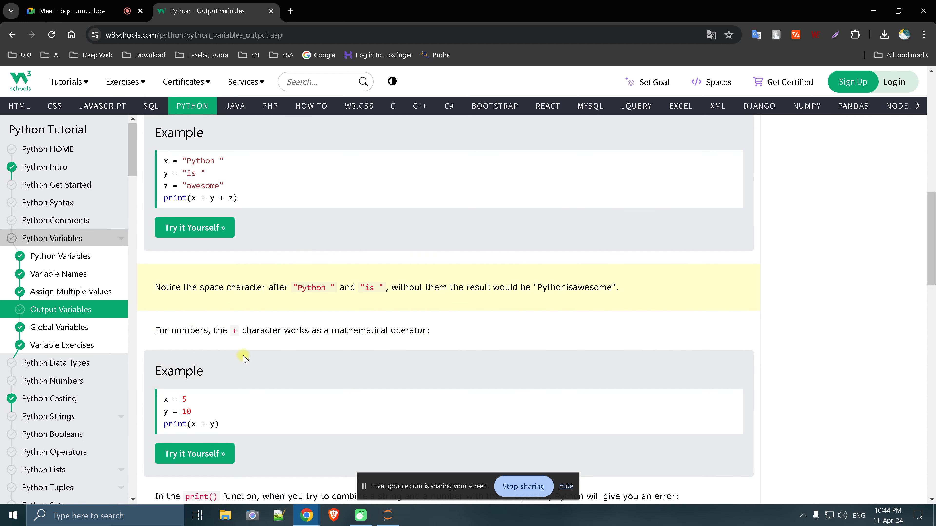
scroll(244, 376, down, 2)
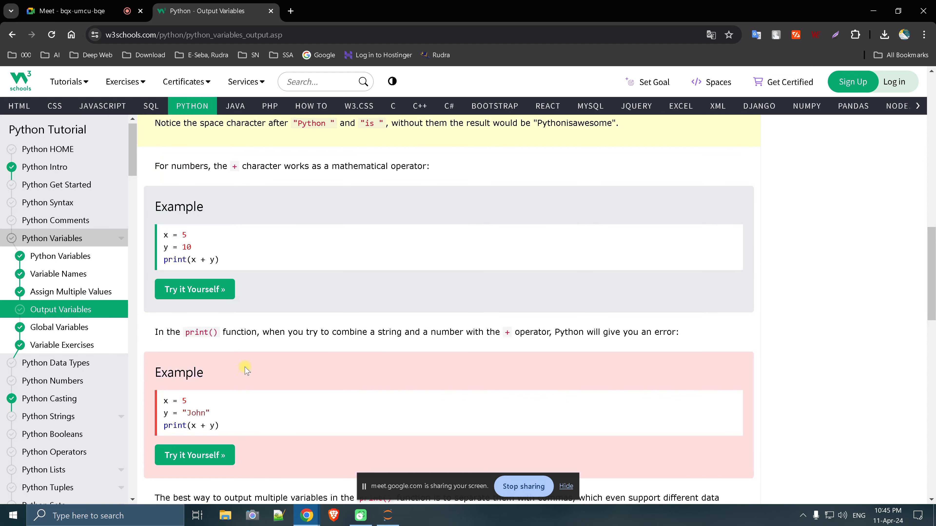
Open Global Variables and highlight the global variable line, the myfunc definition and its call
click(59, 327)
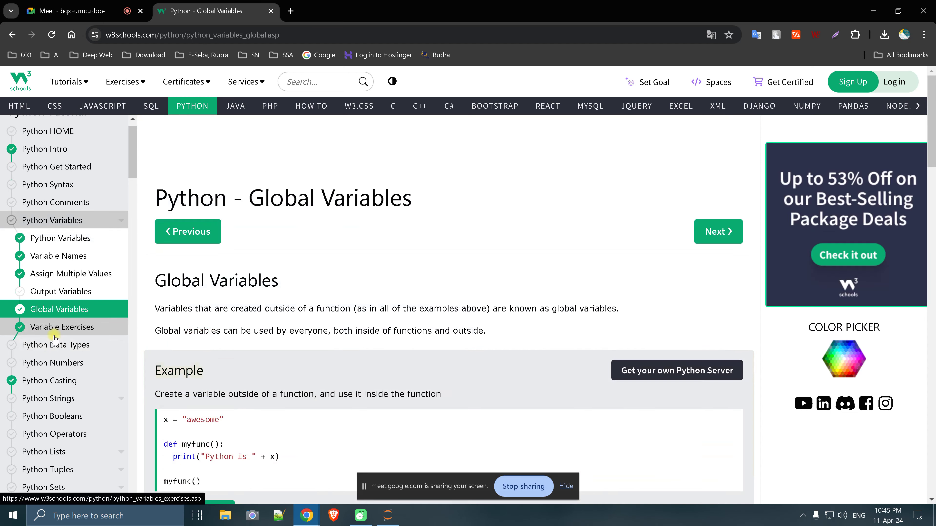
scroll(242, 414, down, 2)
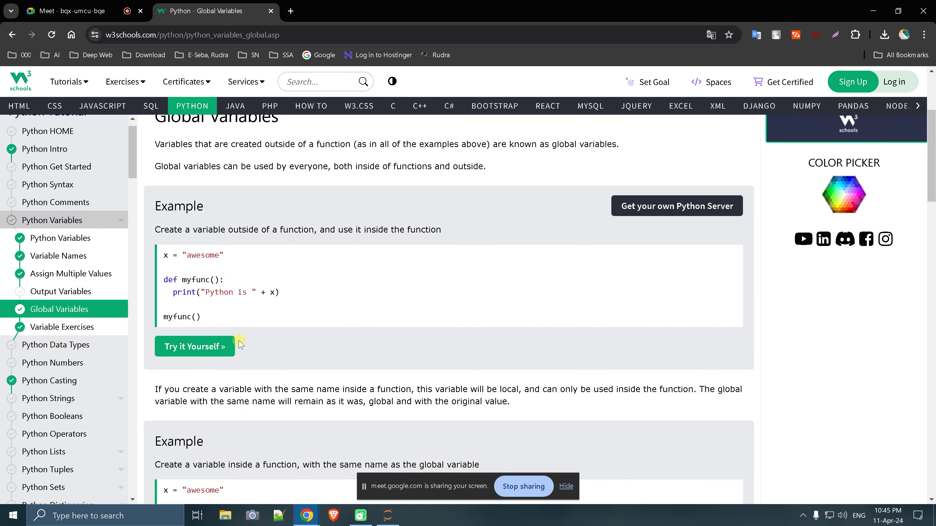
drag(164, 254, 232, 254)
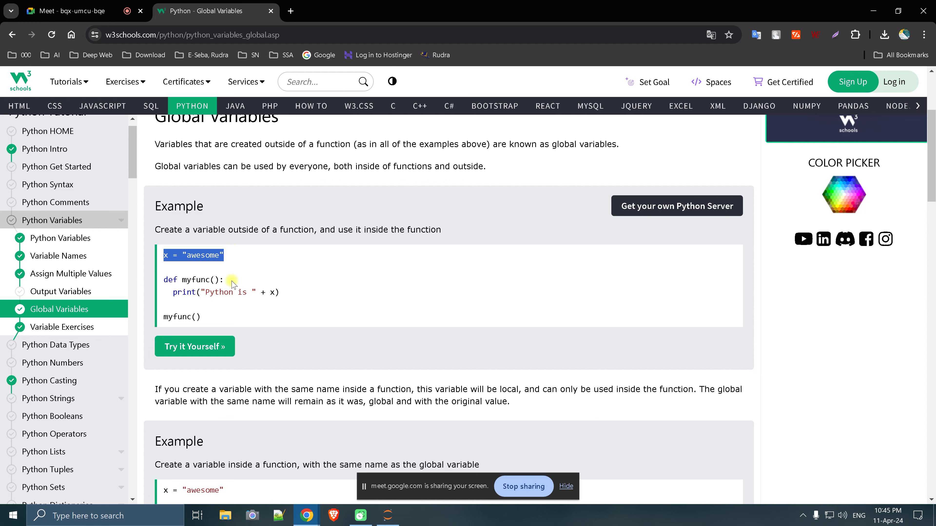
mouse_move(284, 295)
mouse_down()
mouse_move(162, 293)
mouse_move(162, 317)
mouse_up()
click(197, 317)
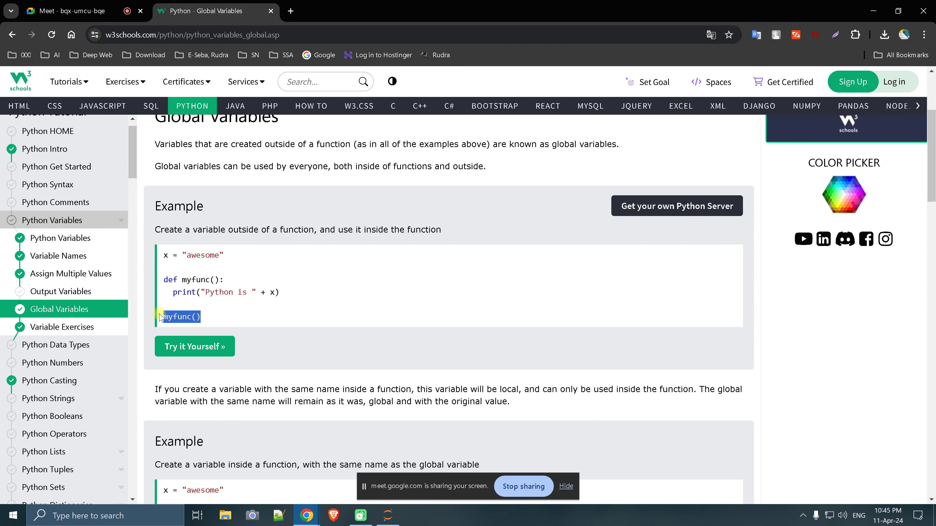
drag(162, 279, 288, 292)
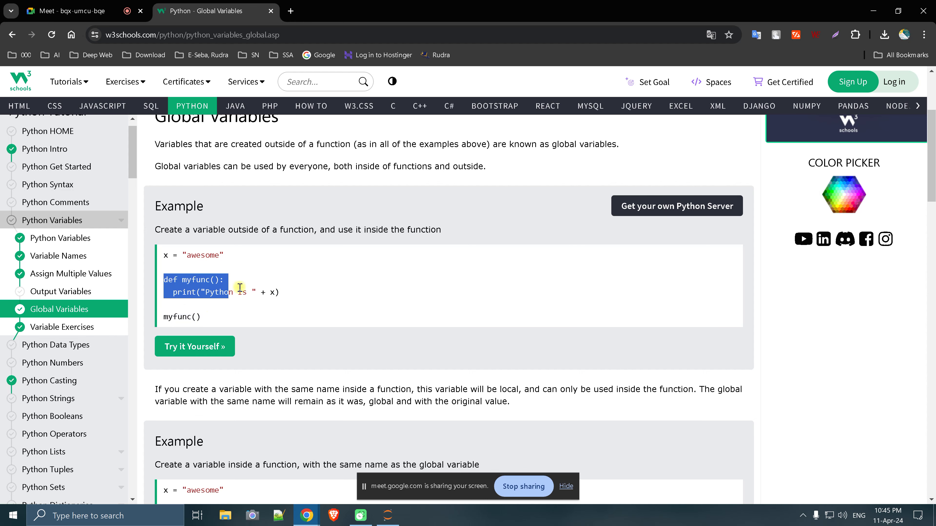
Open the Variable Exercises page and scroll down through it
click(62, 327)
scroll(228, 325, down, 5)
scroll(232, 321, down, 1)
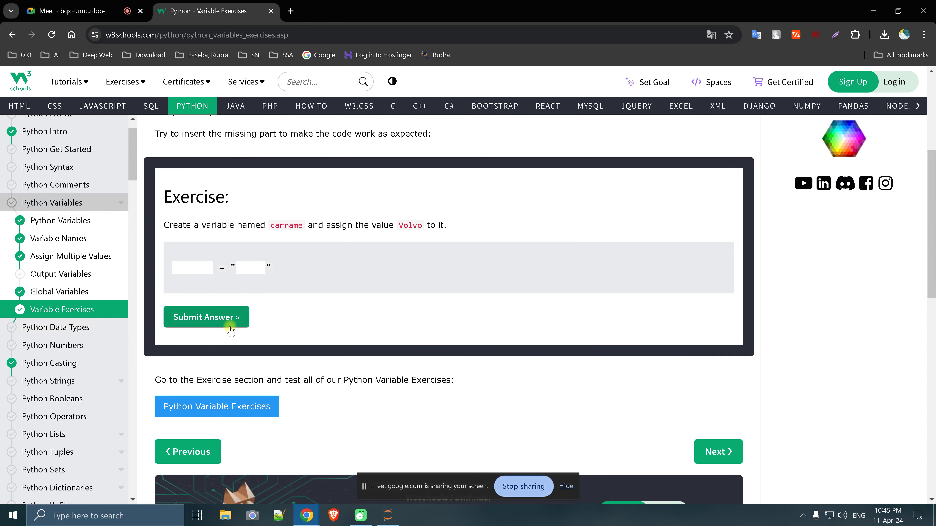
scroll(280, 294, down, 4)
Go through Python Data Types to Python Numbers and point out the values 2.8 and 1j
click(48, 327)
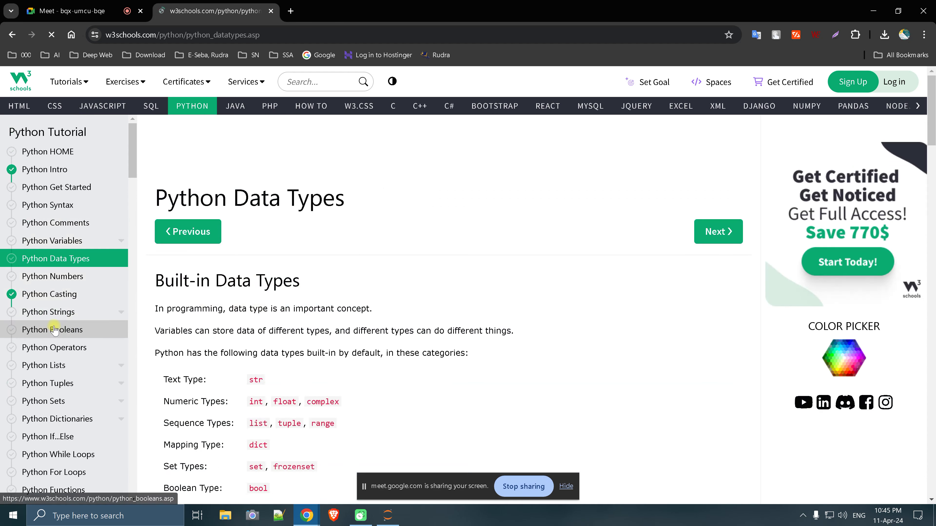
scroll(188, 324, down, 4)
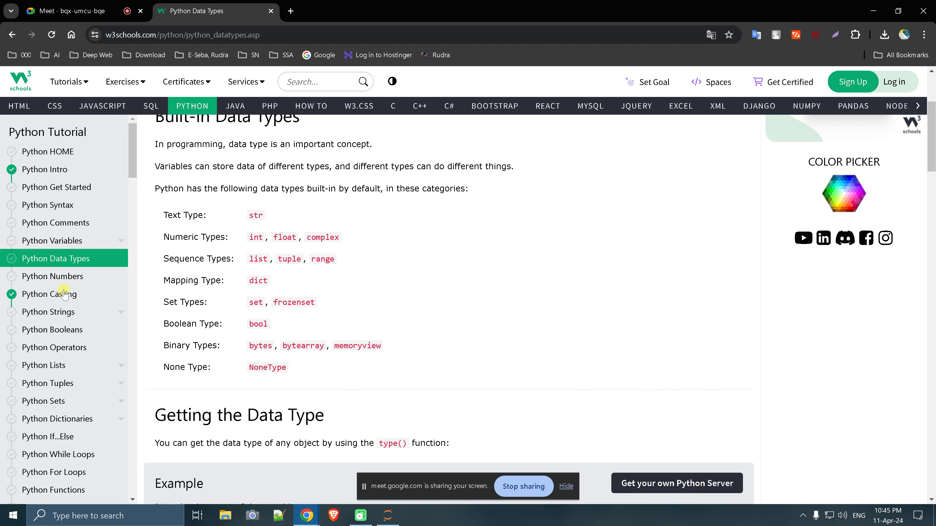
click(61, 278)
scroll(244, 298, down, 2)
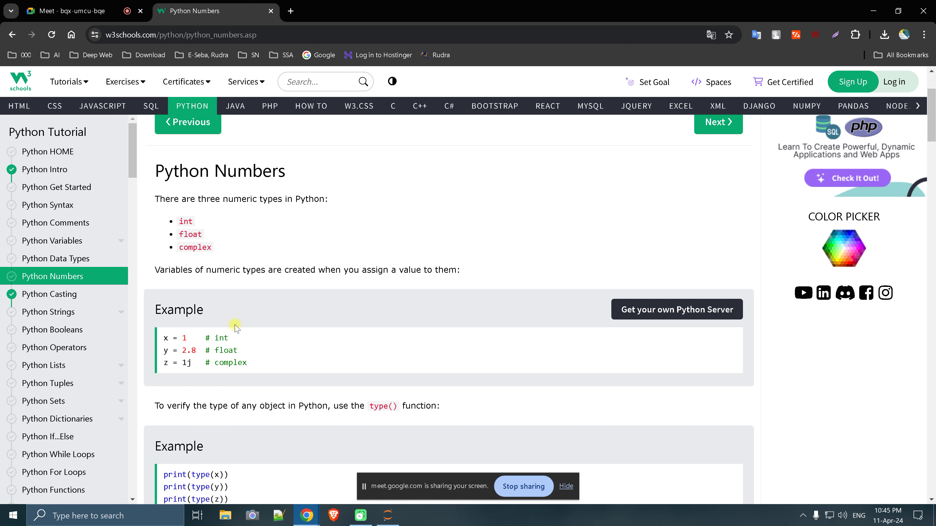
double_click(188, 351)
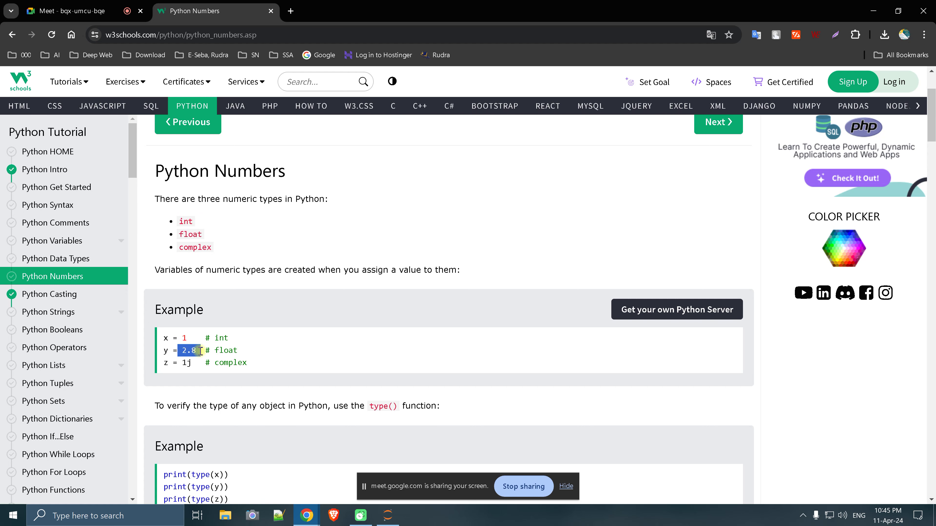
double_click(188, 363)
Highlight the long integer and -3255522 in the Int example, then run it in the Tryit Editor
scroll(191, 363, down, 4)
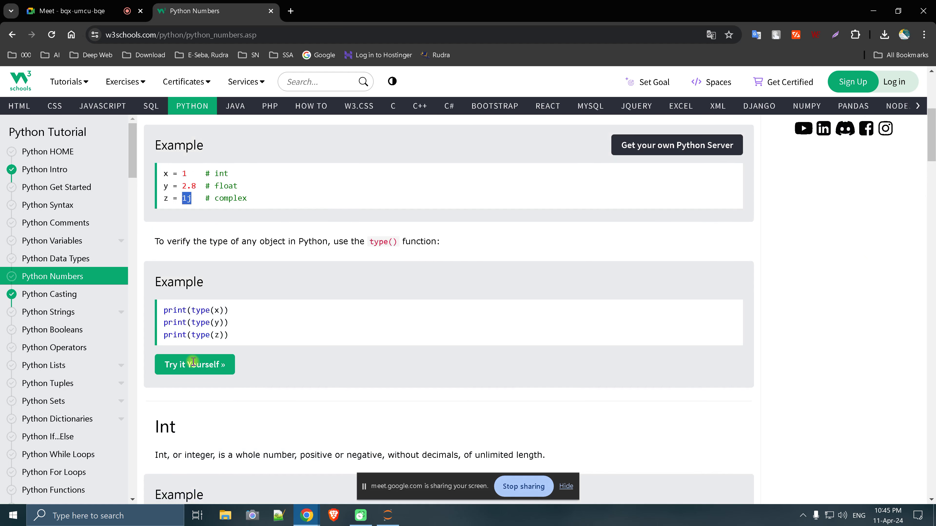
scroll(190, 353, down, 2)
scroll(190, 350, down, 3)
scroll(190, 351, down, 3)
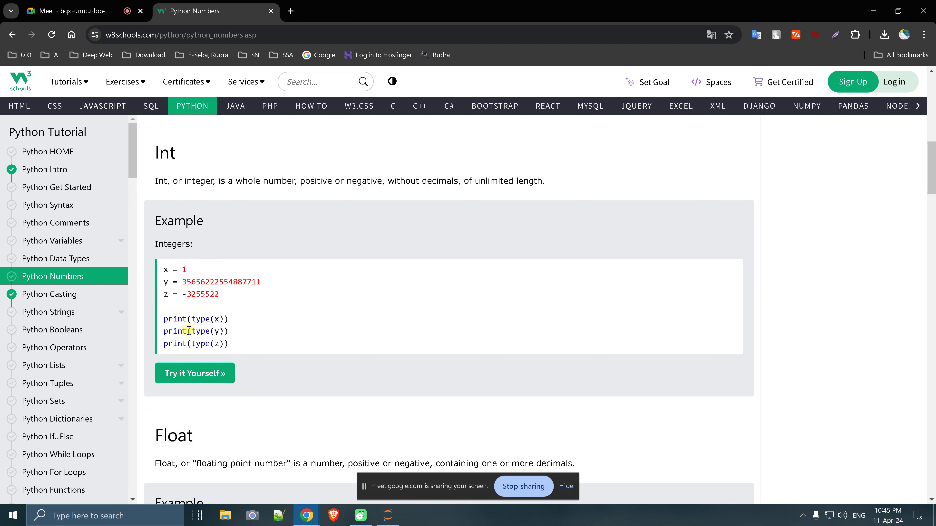
drag(182, 282, 262, 282)
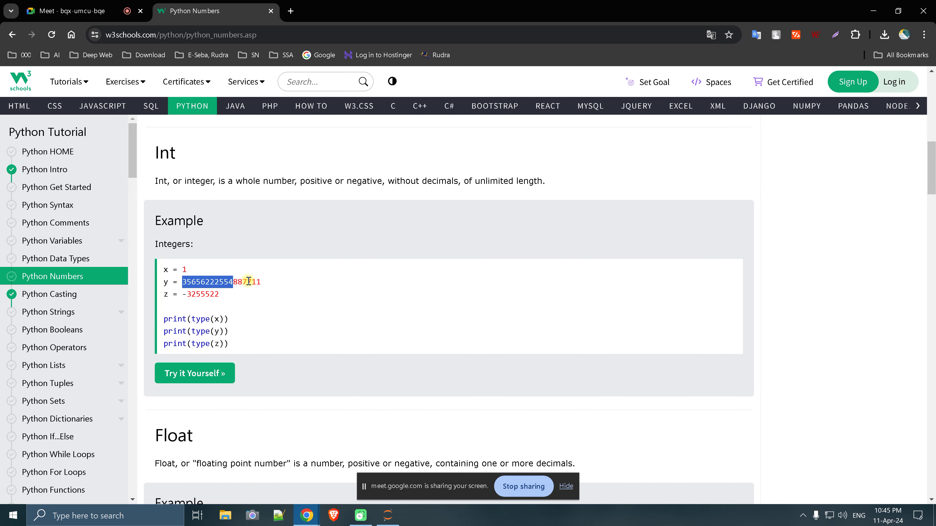
drag(183, 294, 236, 294)
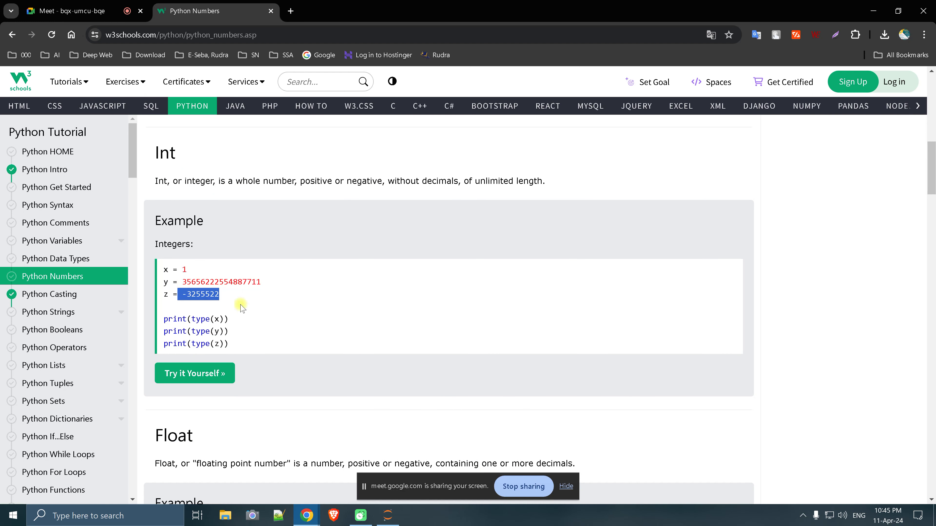
click(209, 372)
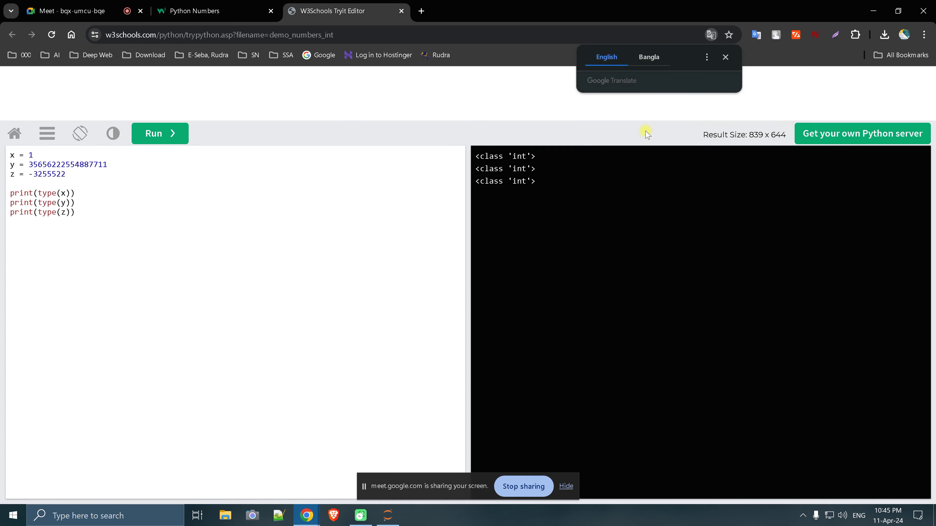
Close the Int Tryit Editor and scroll down the Python Numbers page to the Random Number example
click(401, 10)
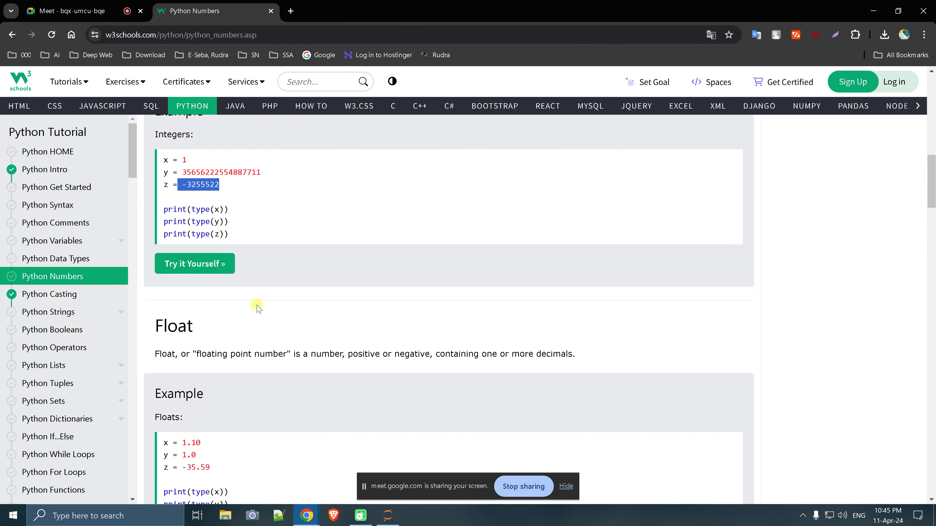
scroll(254, 308, down, 5)
scroll(252, 310, down, 1)
scroll(198, 324, down, 4)
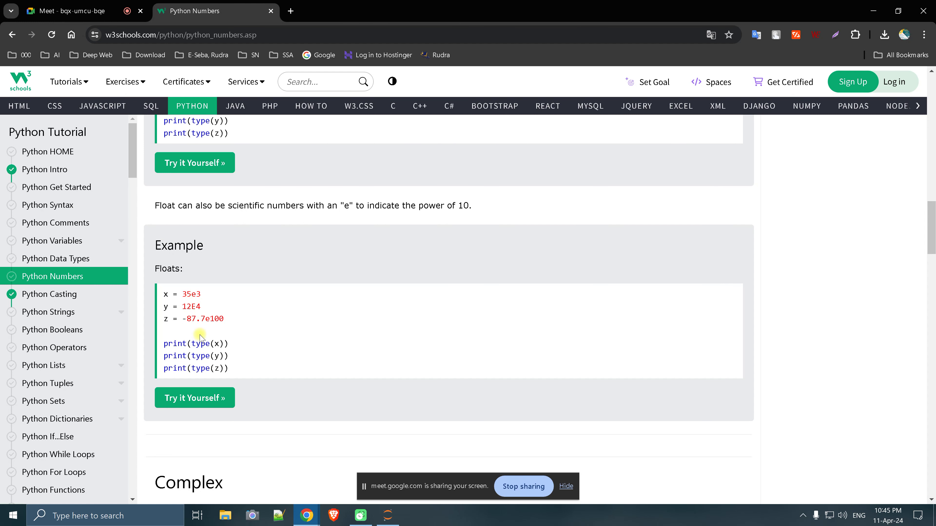
scroll(207, 399, down, 3)
scroll(206, 399, down, 1)
scroll(205, 391, down, 1)
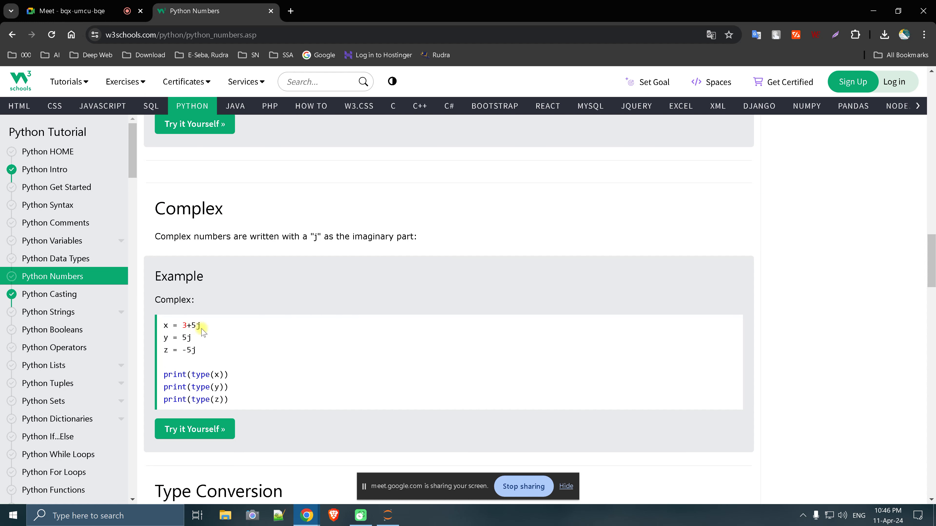
scroll(200, 333, down, 2)
scroll(201, 332, down, 2)
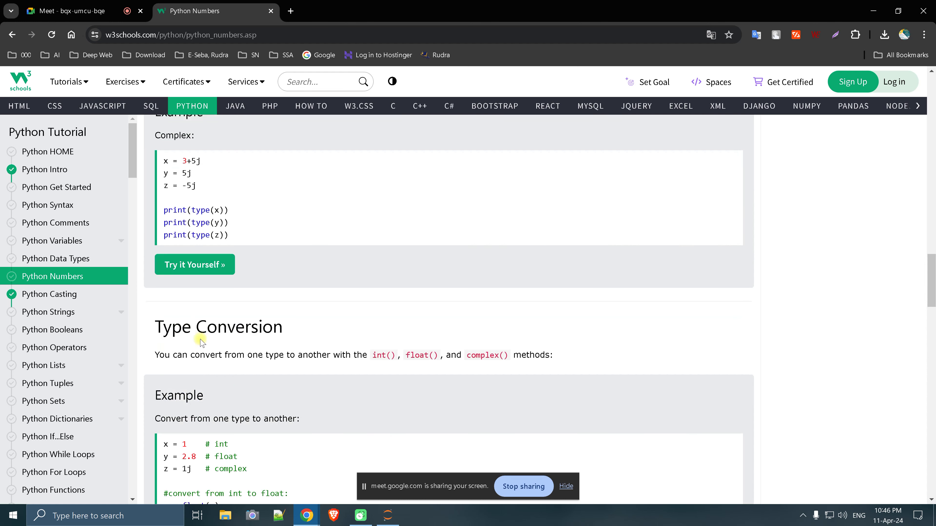
scroll(201, 330, down, 2)
scroll(202, 327, down, 3)
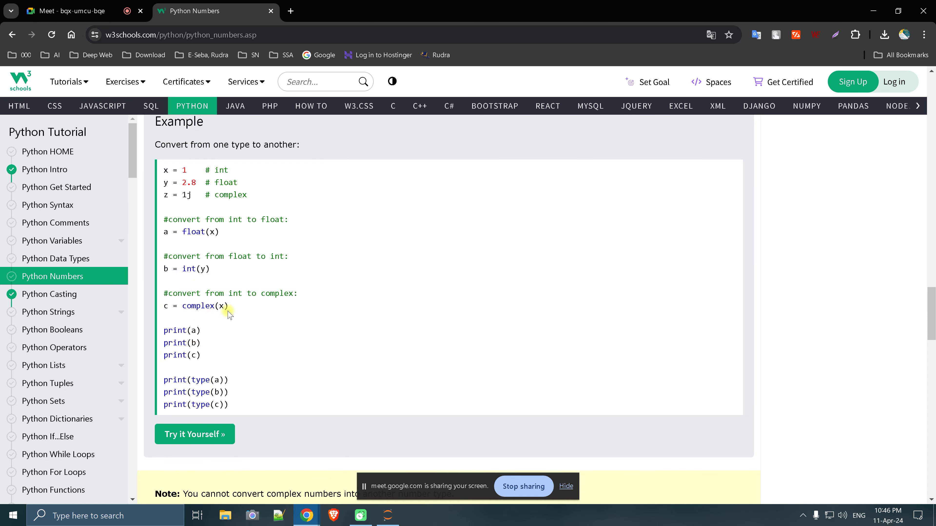
scroll(235, 319, down, 3)
scroll(235, 318, down, 3)
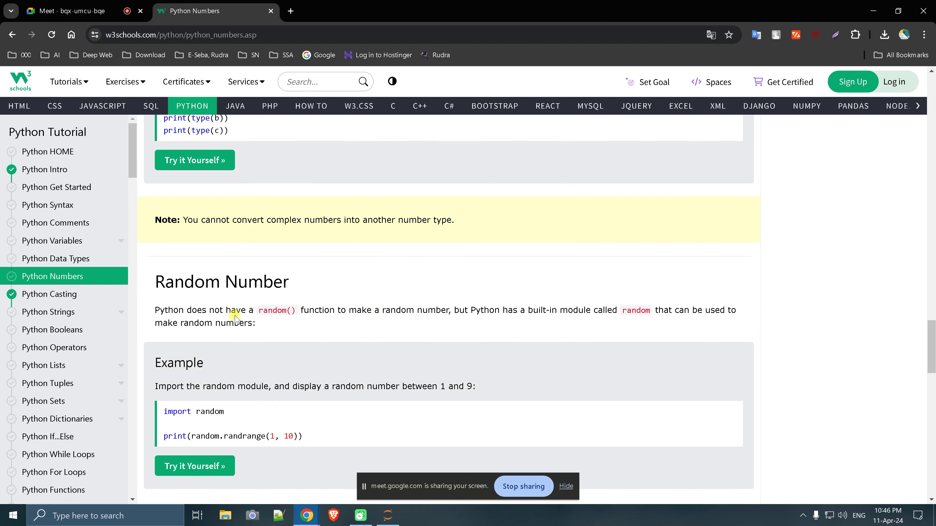
scroll(235, 313, down, 1)
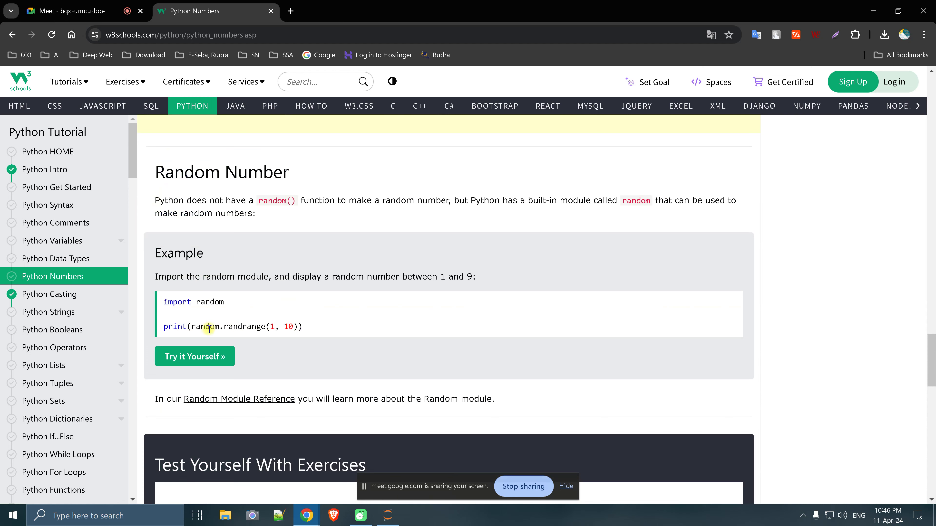
Run the Random Number example twice, close the editor, and scroll down to the exercise
click(223, 356)
click(169, 137)
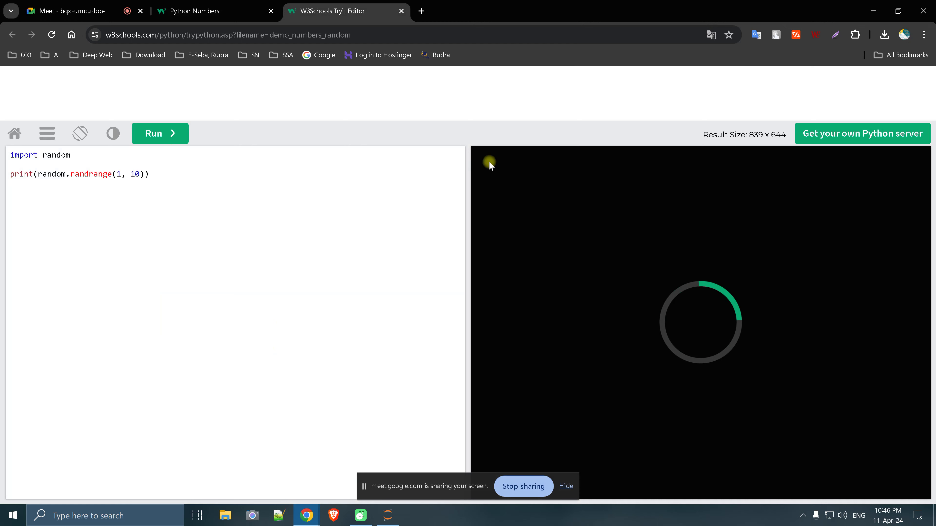
click(401, 11)
scroll(309, 292, down, 4)
scroll(306, 294, down, 4)
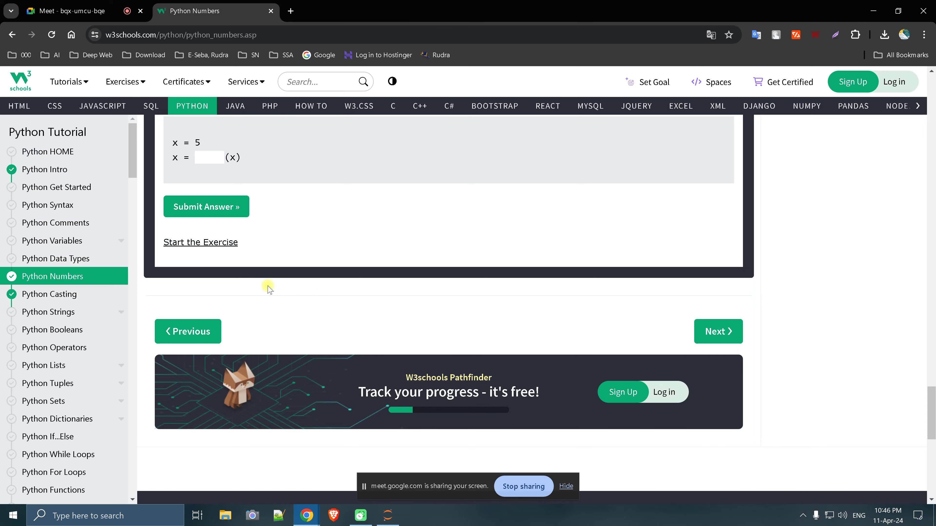
Open the Python Casting lesson, then scroll through the Python Strings lesson
click(42, 294)
scroll(267, 347, down, 5)
scroll(268, 348, down, 5)
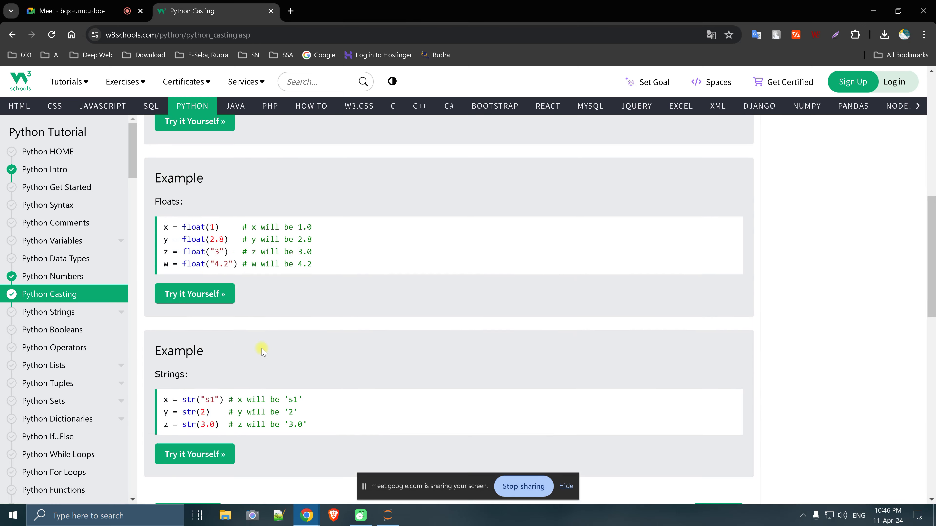
scroll(262, 349, down, 5)
click(70, 314)
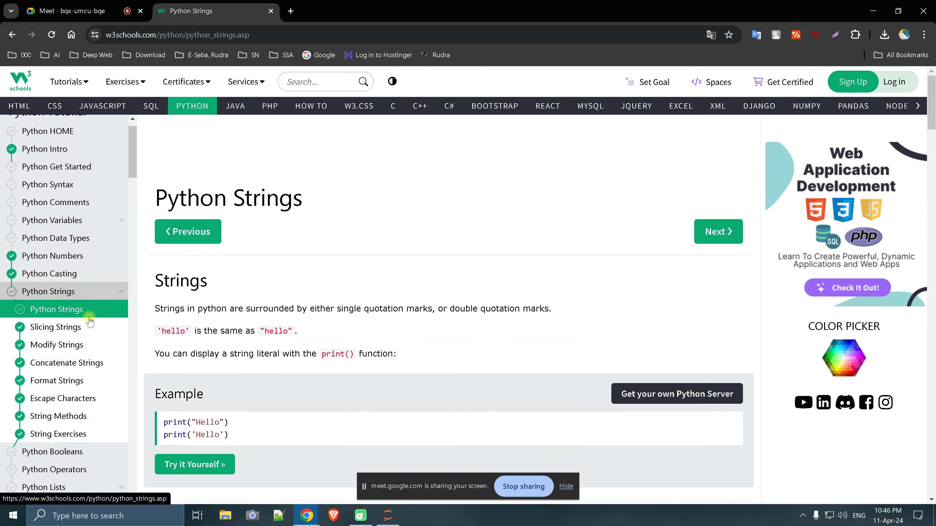
scroll(259, 334, down, 4)
scroll(259, 335, down, 2)
scroll(254, 334, down, 6)
scroll(250, 333, down, 5)
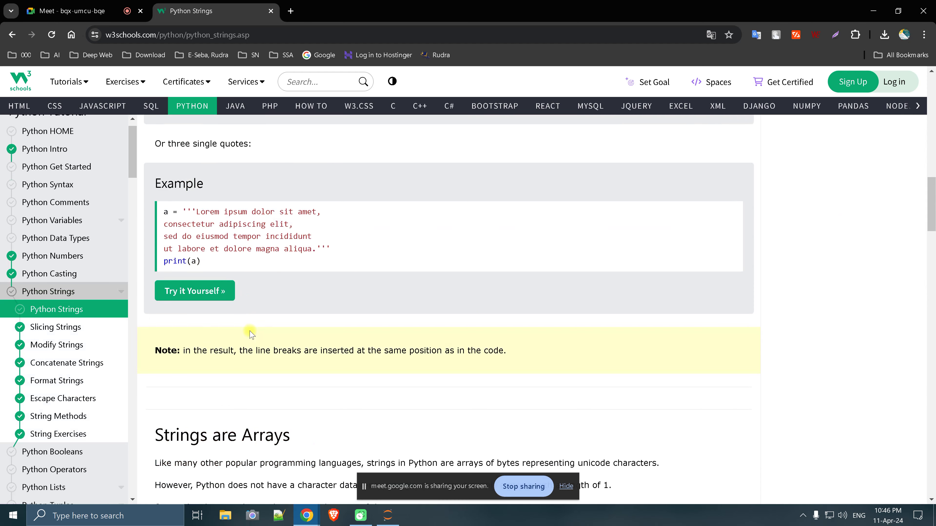
scroll(250, 333, down, 5)
scroll(248, 333, down, 1)
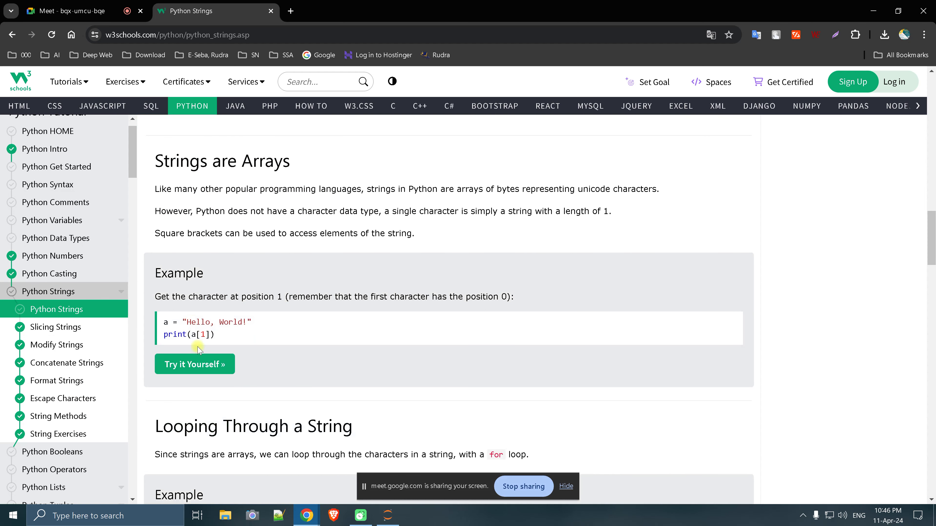
Run the character-at-position-1 and banana loop examples in the Try-it editor
click(198, 363)
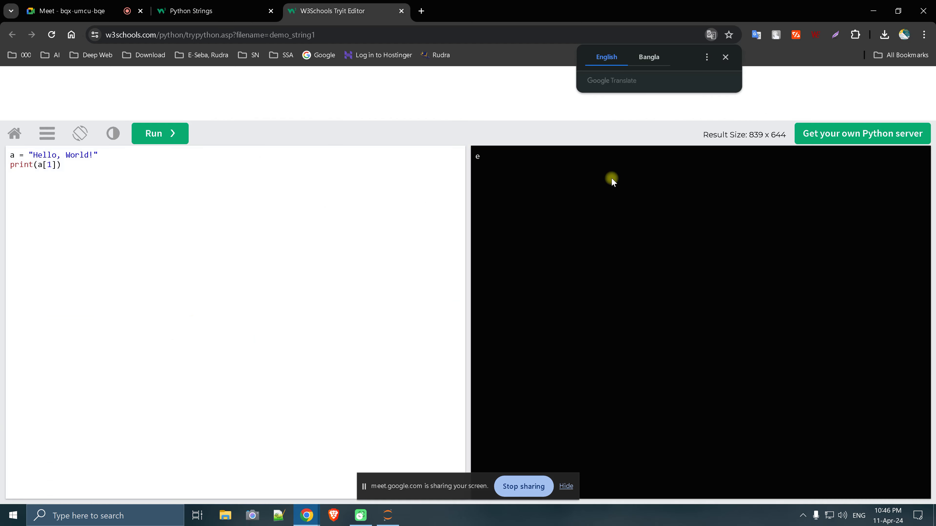
click(401, 10)
scroll(224, 363, down, 4)
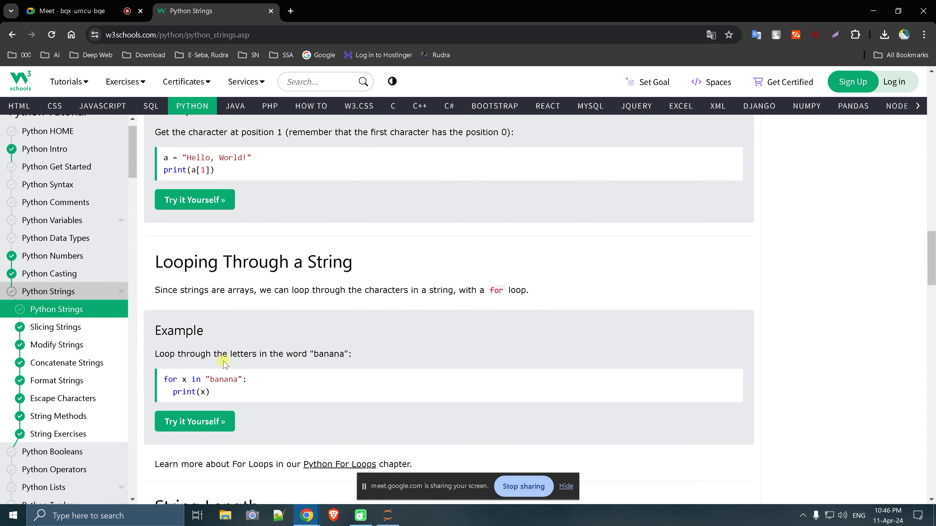
scroll(224, 363, down, 2)
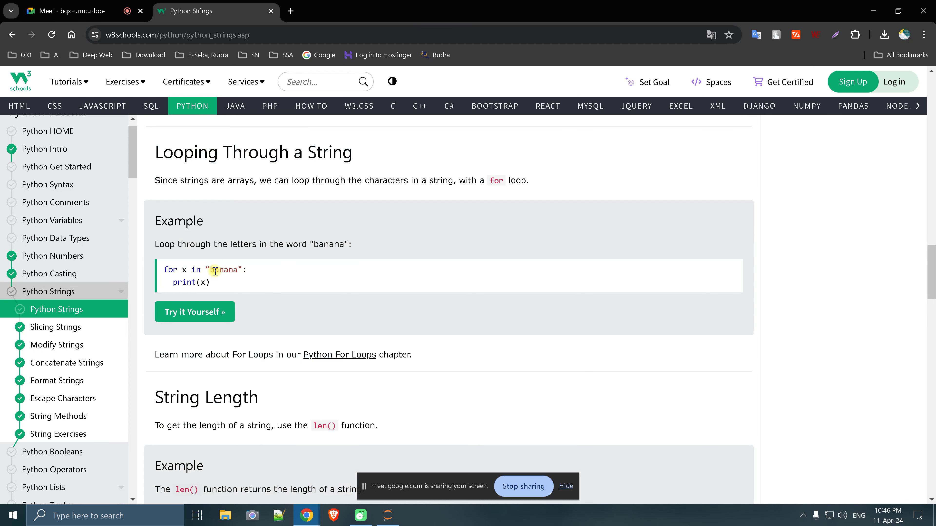
click(219, 310)
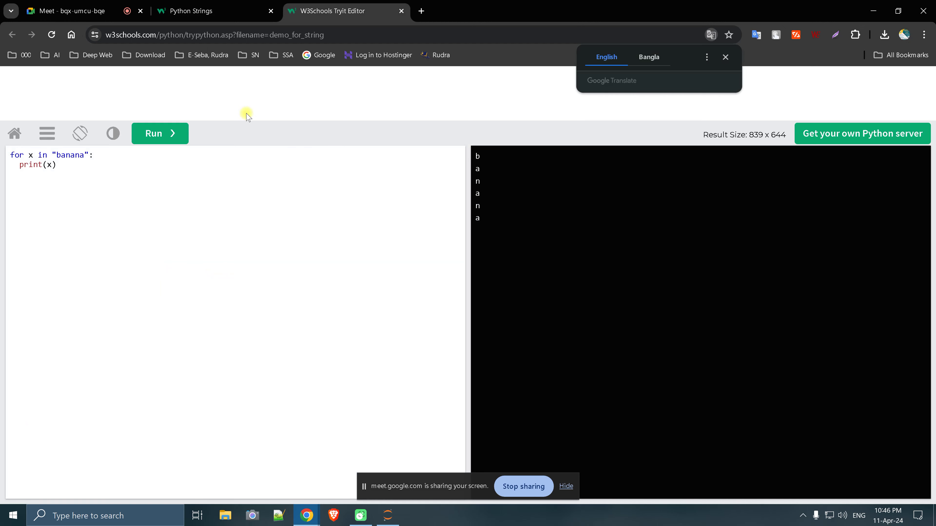
click(401, 10)
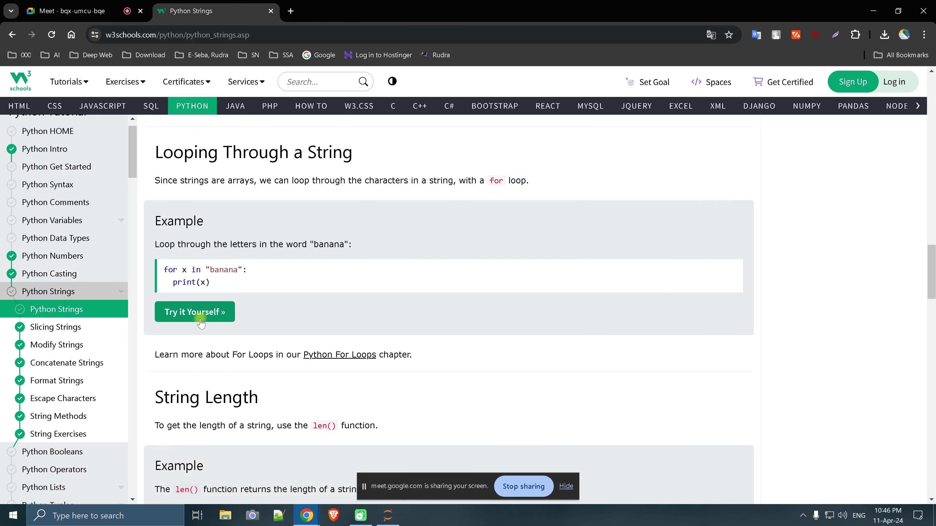
Go to the Slicing Strings lesson with the b[2:5] example
scroll(200, 322, down, 3)
scroll(186, 328, down, 2)
scroll(188, 339, down, 2)
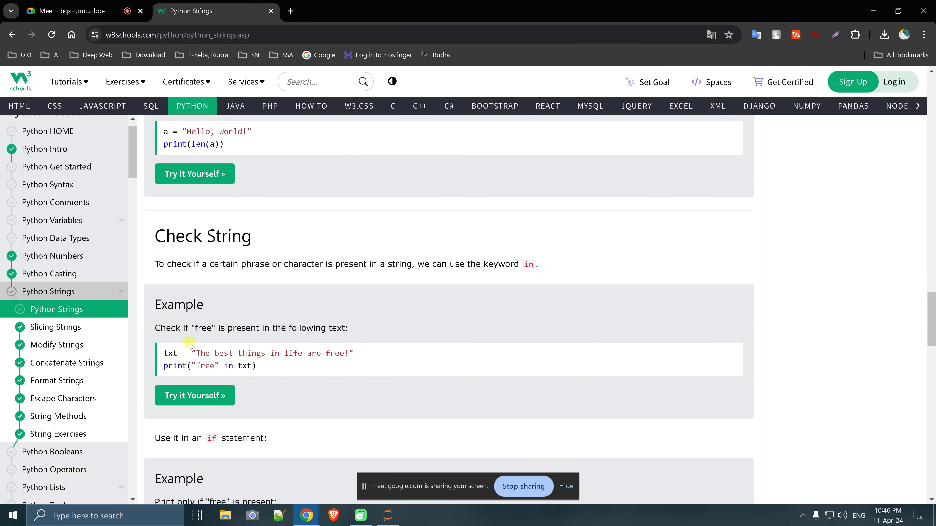
scroll(189, 347, down, 2)
scroll(190, 340, down, 2)
scroll(183, 337, down, 3)
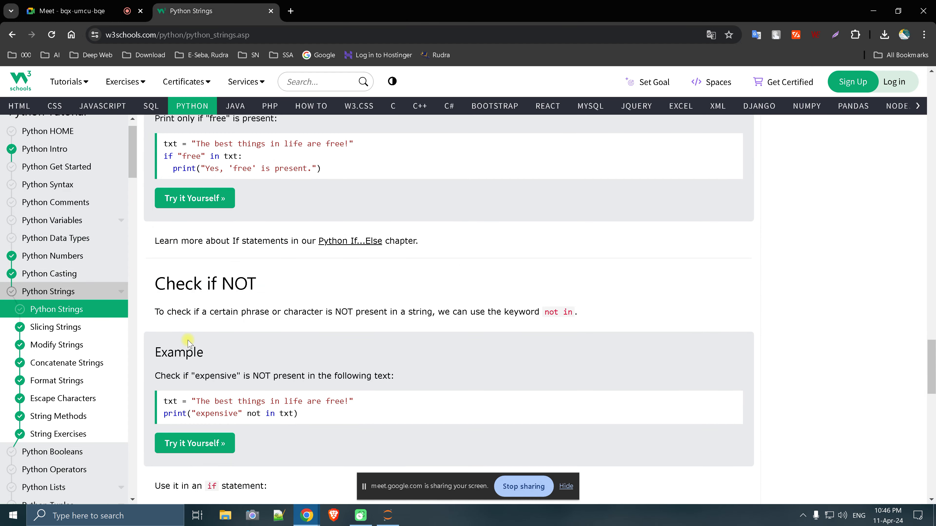
scroll(186, 344, down, 5)
scroll(185, 344, down, 1)
click(75, 327)
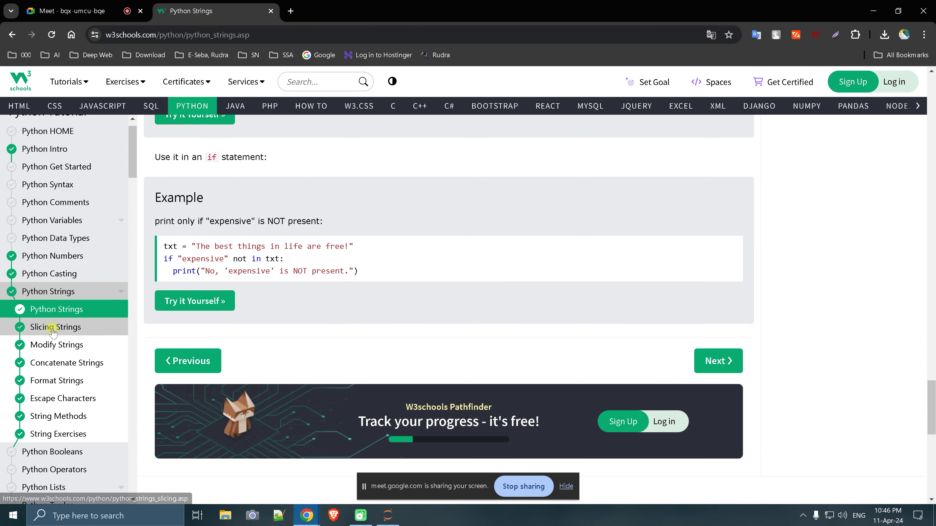
scroll(185, 336, down, 3)
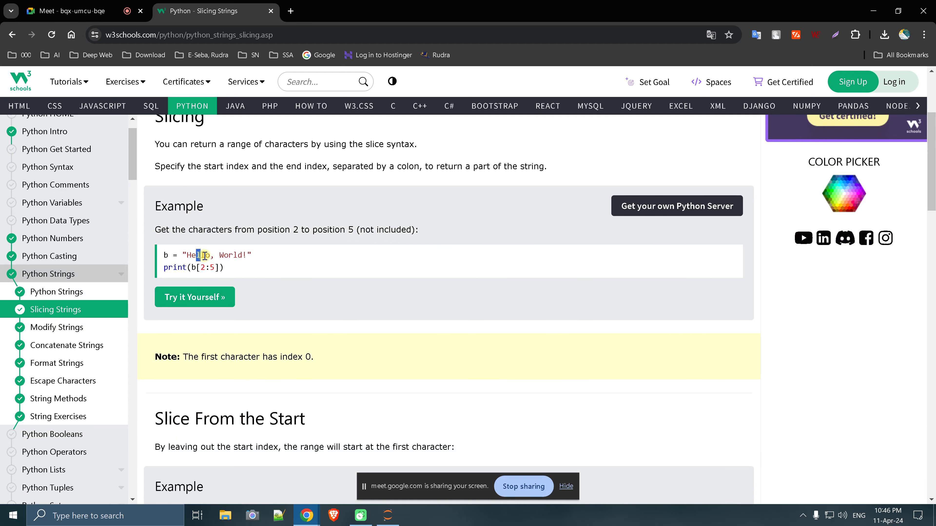
Run b[2:2:5], b[::] and b[::2] on "Hello, World!" until it prints 'Hlo ol!', then close the editor
click(206, 297)
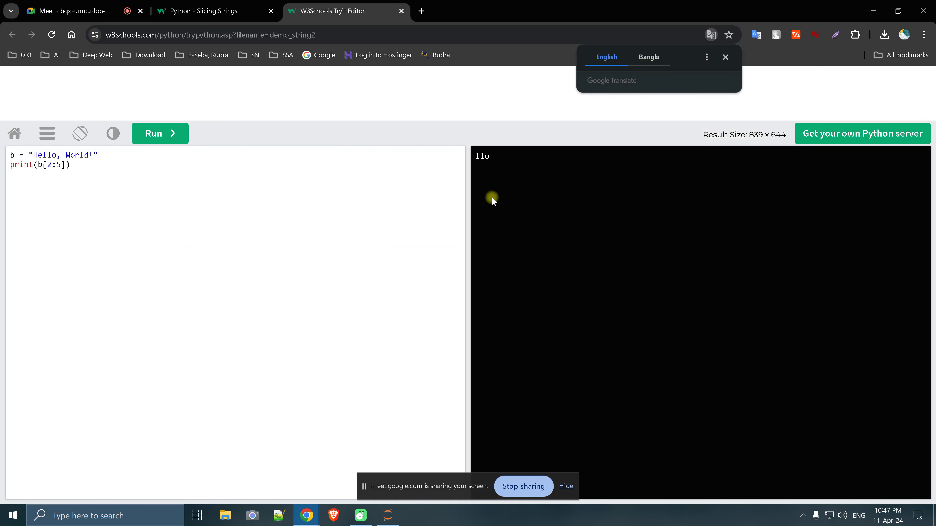
click(64, 165)
text(2:)
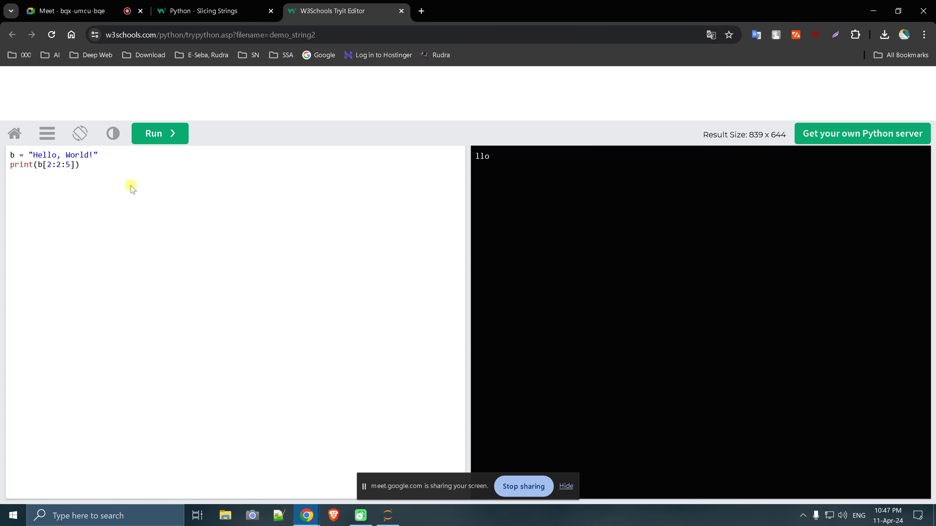
click(152, 134)
click(70, 165)
click(166, 142)
click(174, 135)
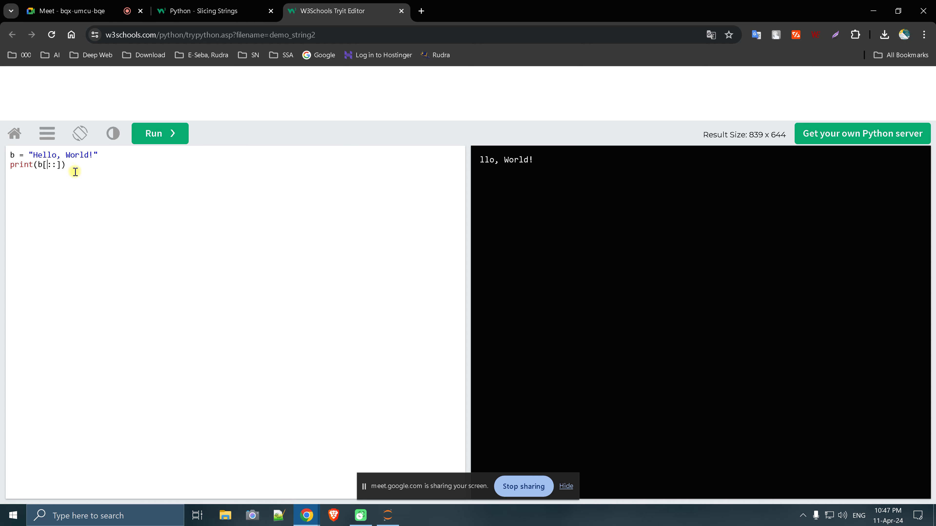
text(2)
click(162, 139)
text(2)
click(162, 136)
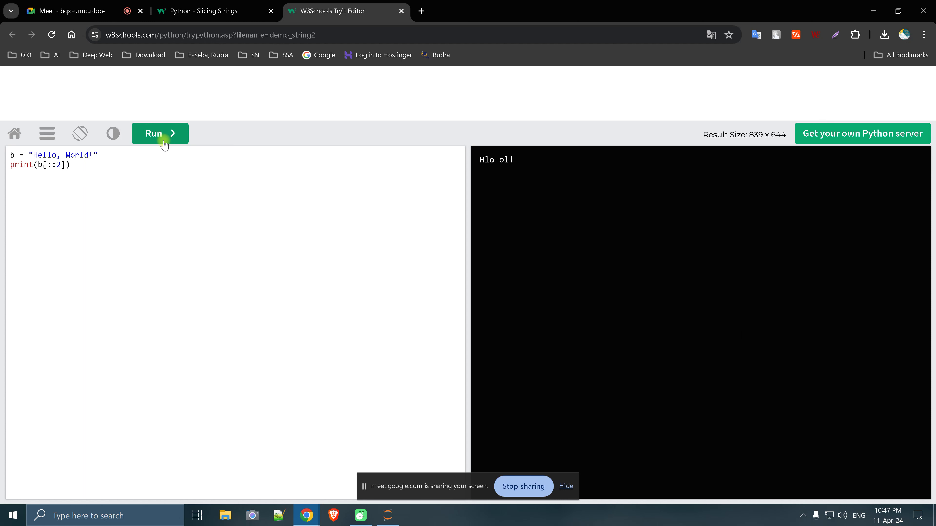
click(401, 11)
Open the Negative Indexing example live and start replacing "Hello, World!" with the digit string
scroll(313, 369, down, 5)
scroll(266, 361, down, 2)
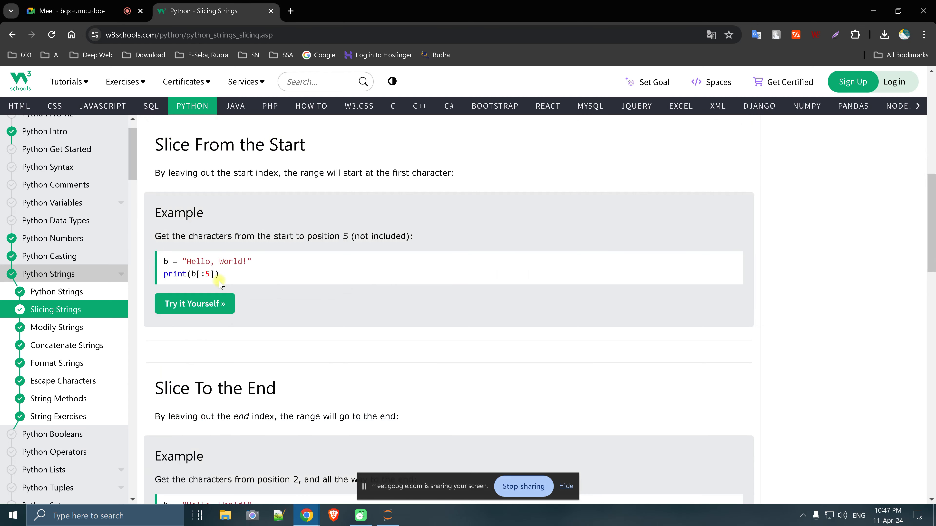
scroll(221, 295, down, 4)
scroll(225, 325, down, 2)
scroll(223, 332, down, 2)
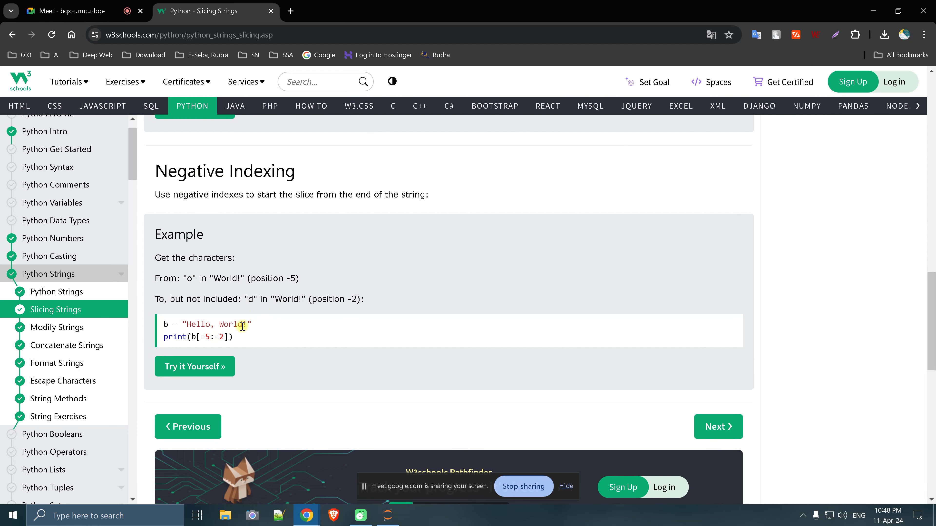
click(221, 363)
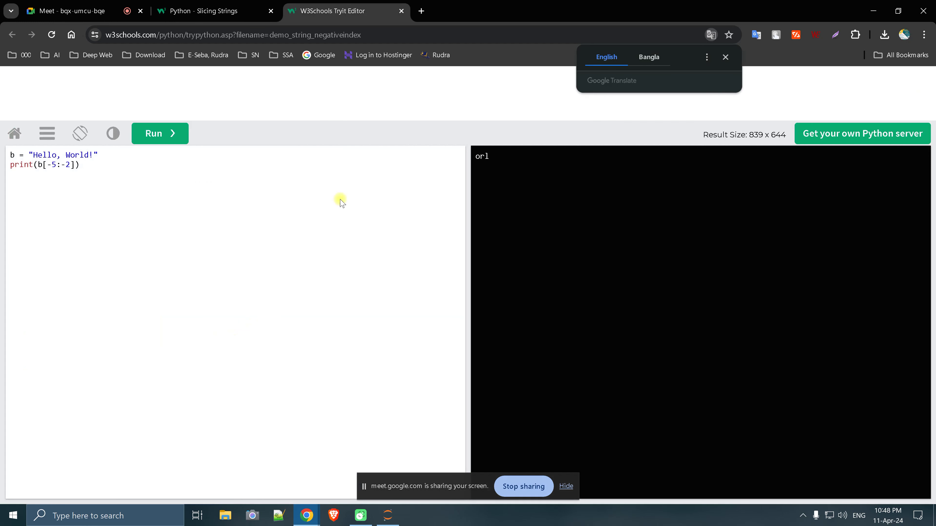
drag(70, 165, 54, 162)
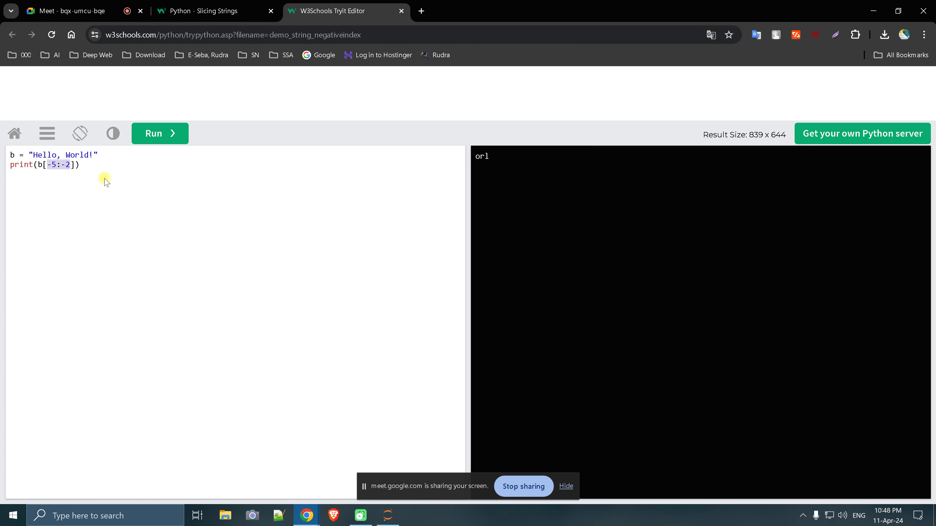
click(89, 154)
key(BackSpace)
key(BackSpace)
key(BackSpace)
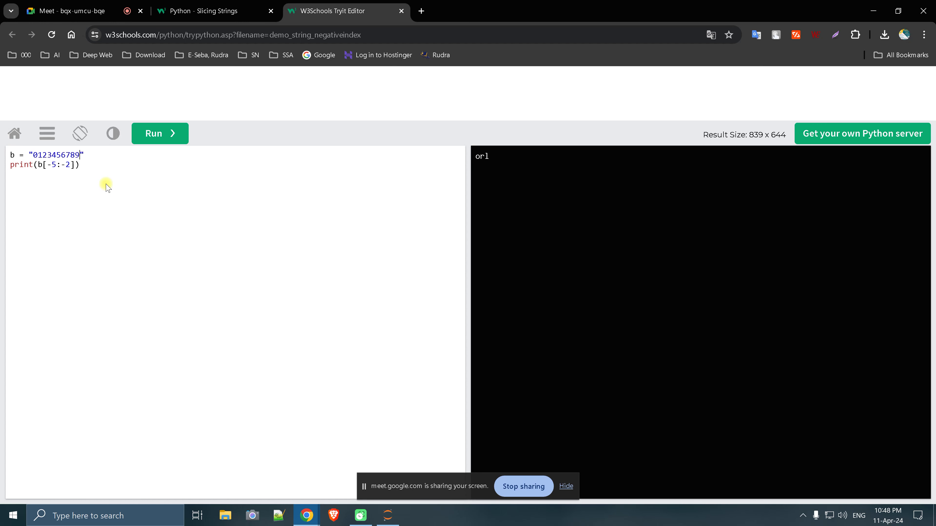
Run the digit string with index -1, then 7, and finally the reversed slice b[::-1]
drag(70, 165, 50, 165)
text(-1)
click(175, 133)
click(156, 135)
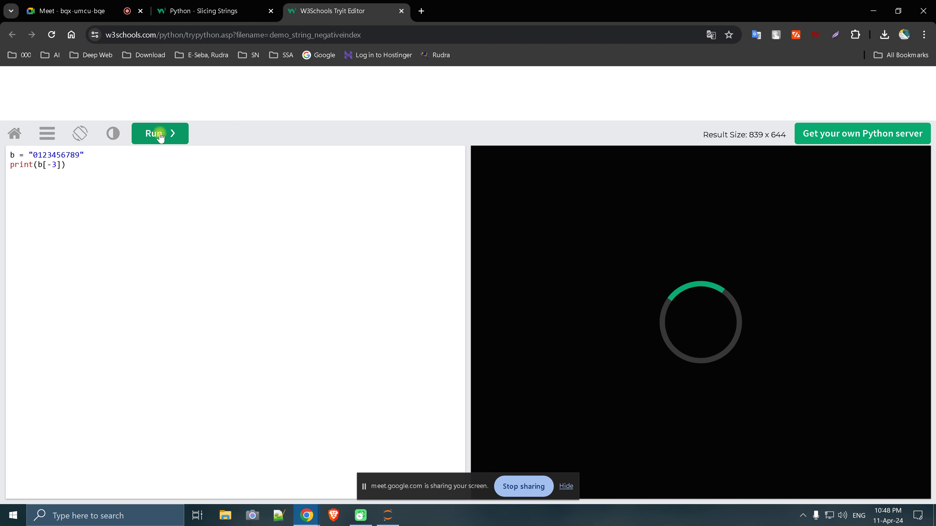
click(55, 166)
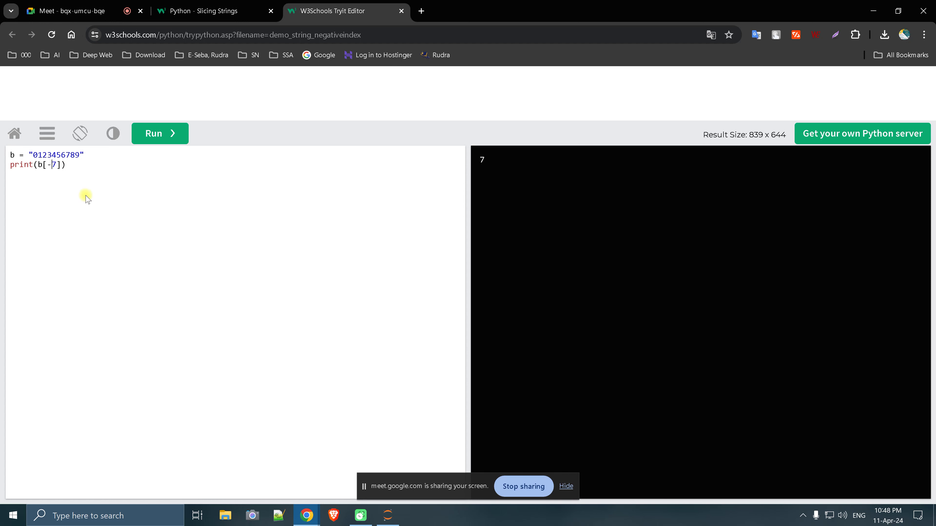
click(157, 137)
double_click(49, 164)
click(157, 136)
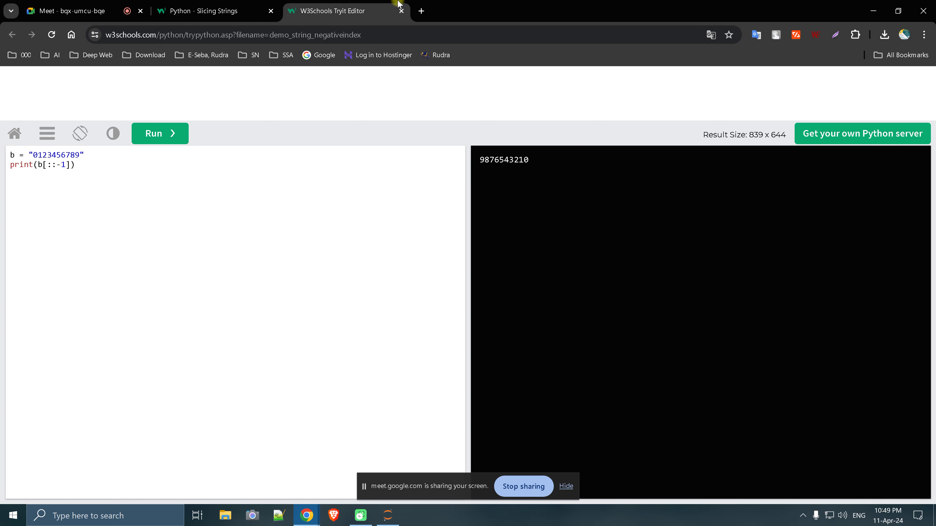
Leave the editor and scroll through the Modify Strings lesson
click(401, 10)
scroll(350, 306, down, 5)
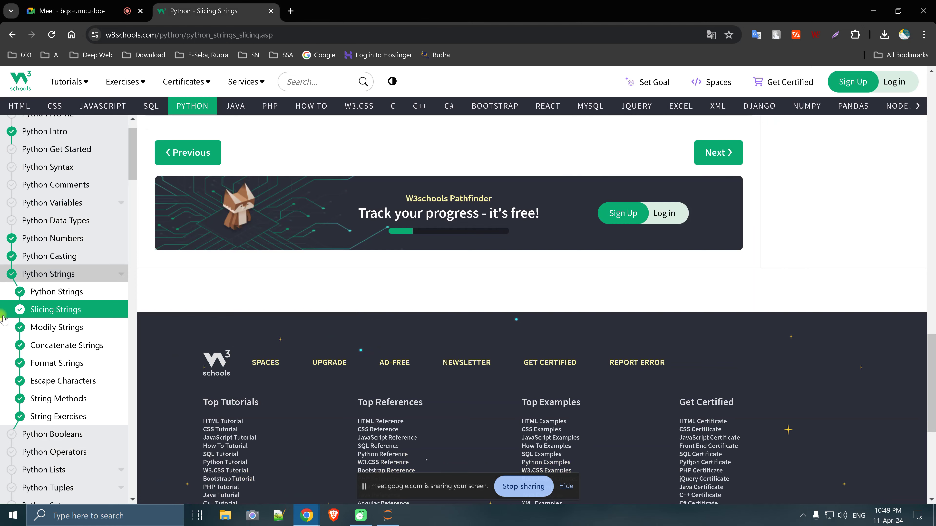
click(62, 327)
scroll(221, 332, down, 4)
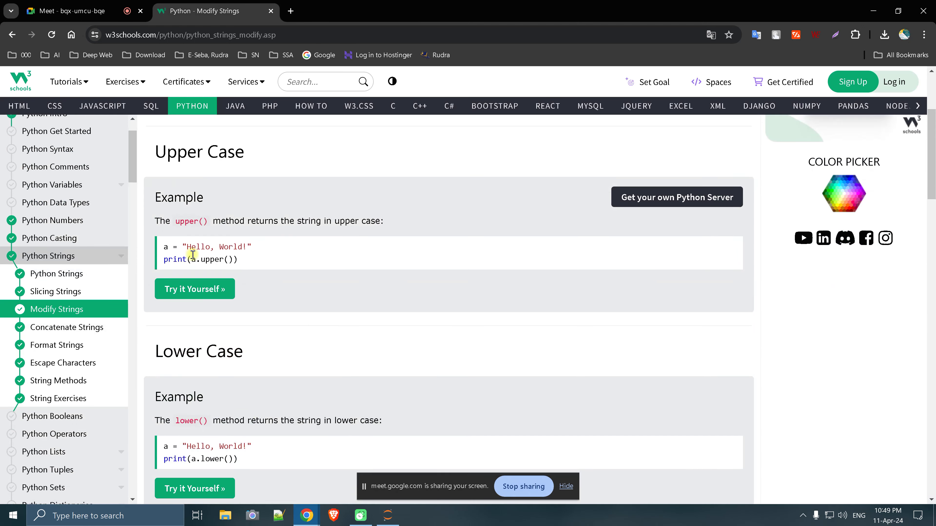
scroll(214, 273, down, 3)
scroll(203, 288, down, 4)
scroll(207, 276, down, 2)
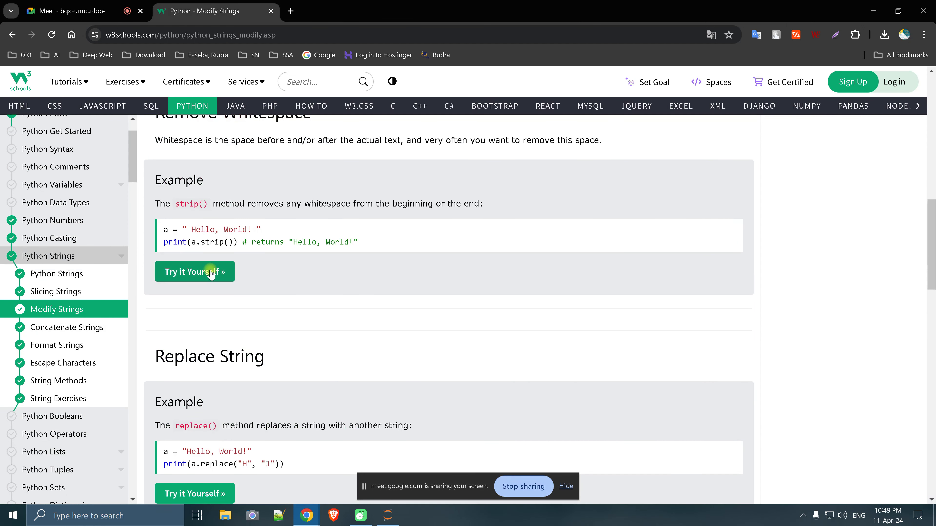
scroll(229, 246, down, 4)
scroll(237, 253, down, 3)
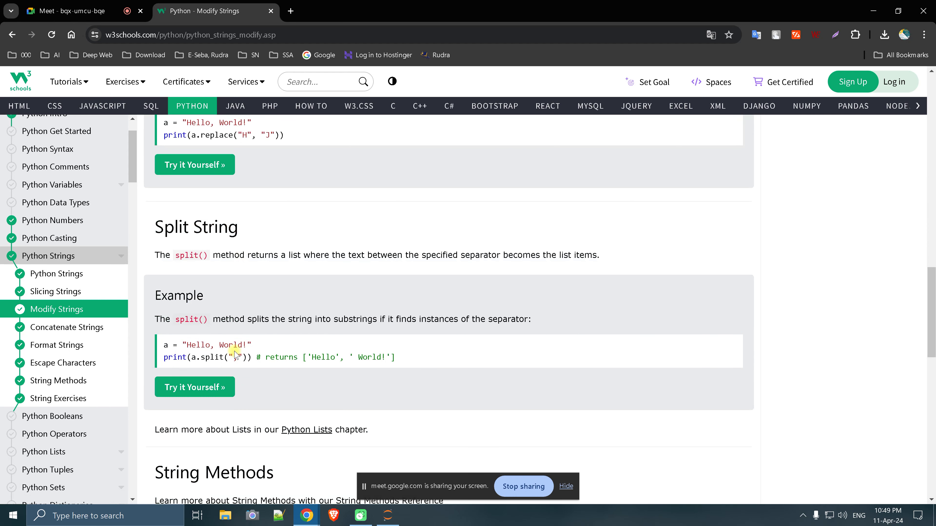
scroll(286, 359, down, 3)
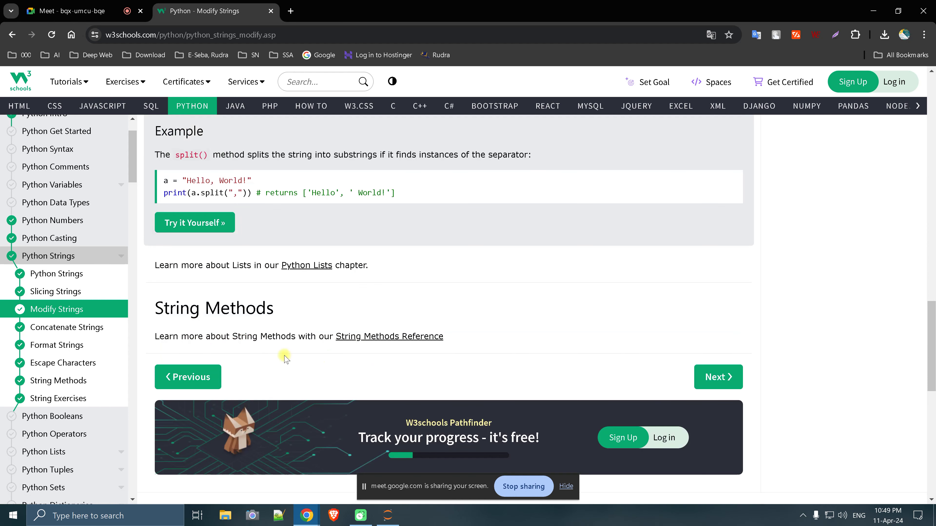
Scroll through the Concatenate Strings lesson
click(105, 326)
scroll(231, 318, down, 3)
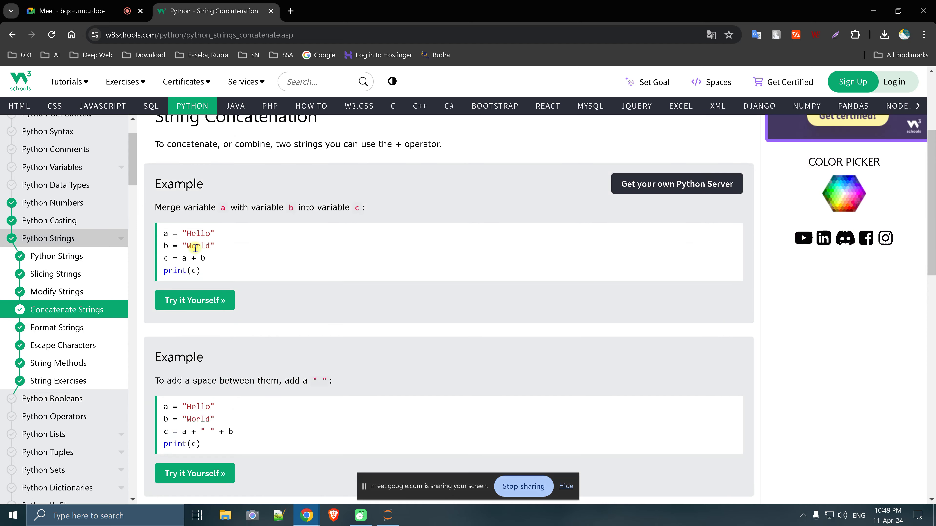
scroll(208, 251, down, 2)
scroll(210, 332, down, 3)
scroll(147, 320, down, 4)
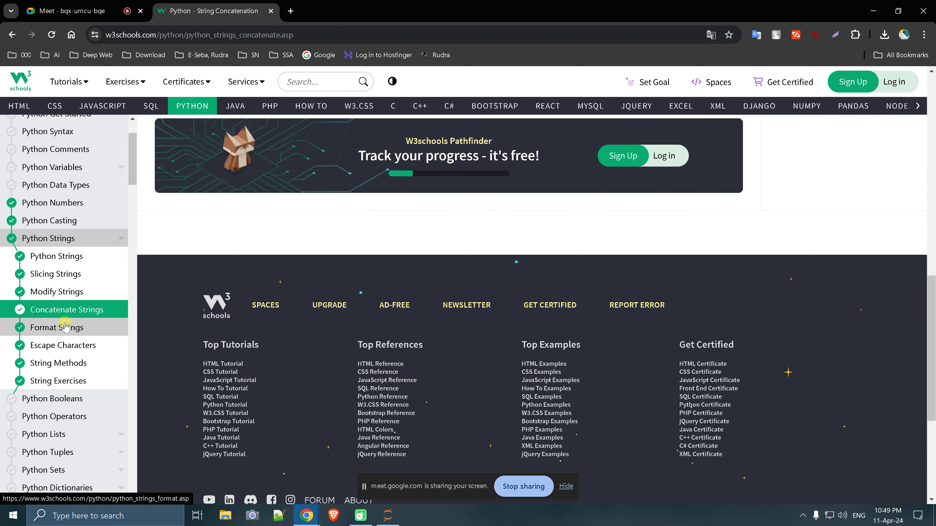
In Format Strings, highlight the age example, then the myorder line of the index-number example
click(81, 328)
scroll(258, 324, down, 3)
scroll(248, 328, down, 3)
scroll(248, 327, up, 3)
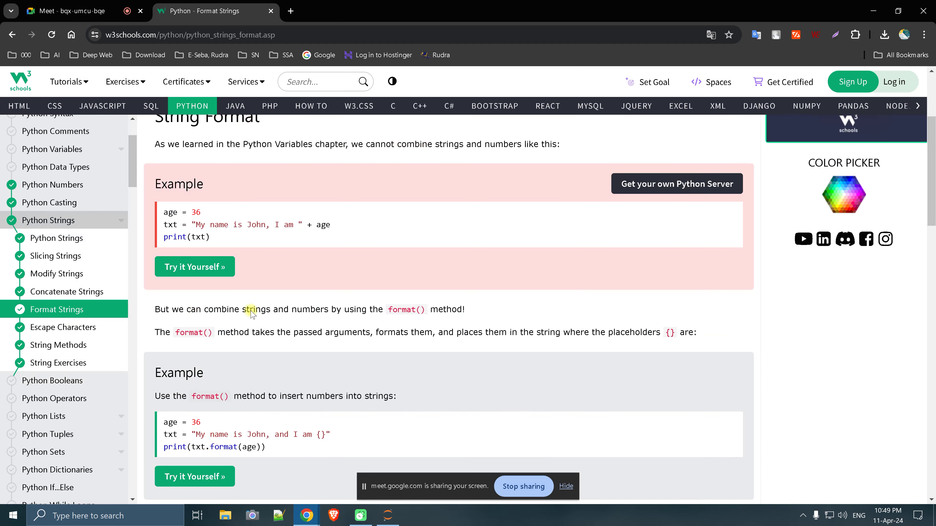
drag(193, 225, 319, 224)
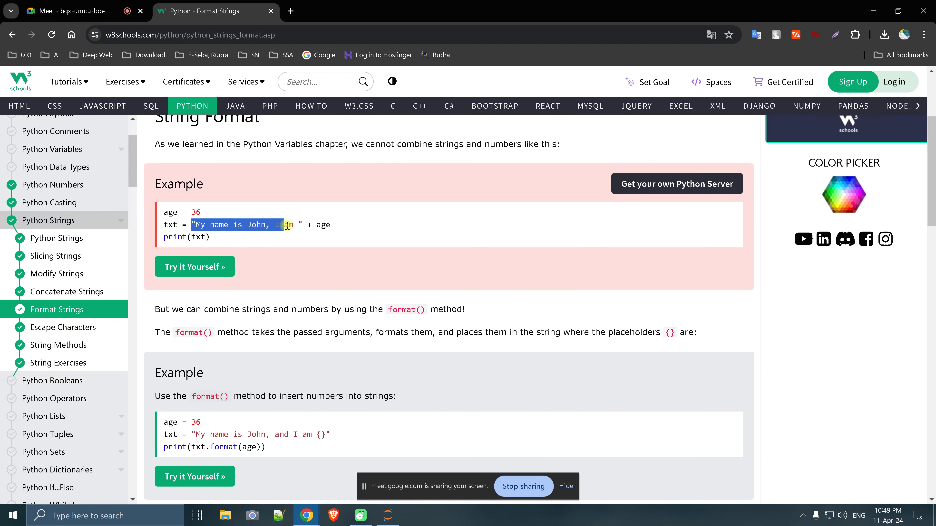
double_click(318, 224)
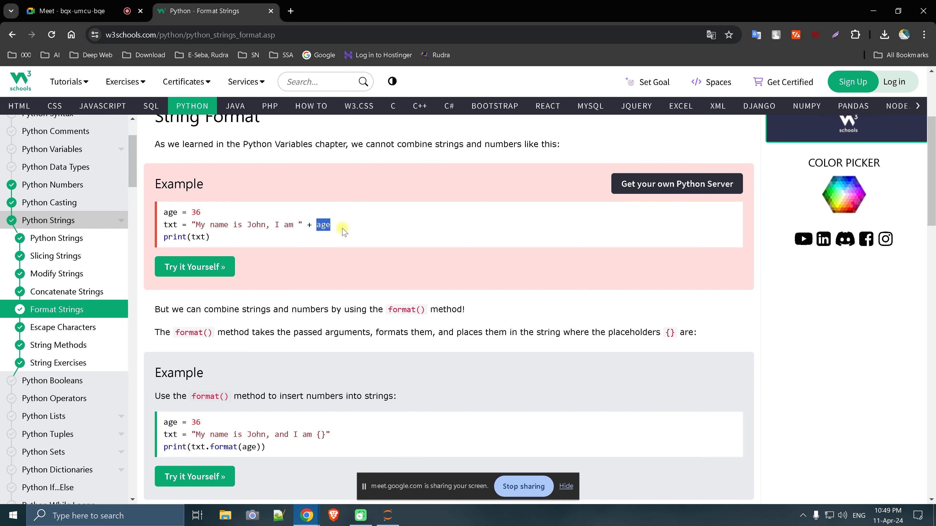
scroll(342, 230, down, 3)
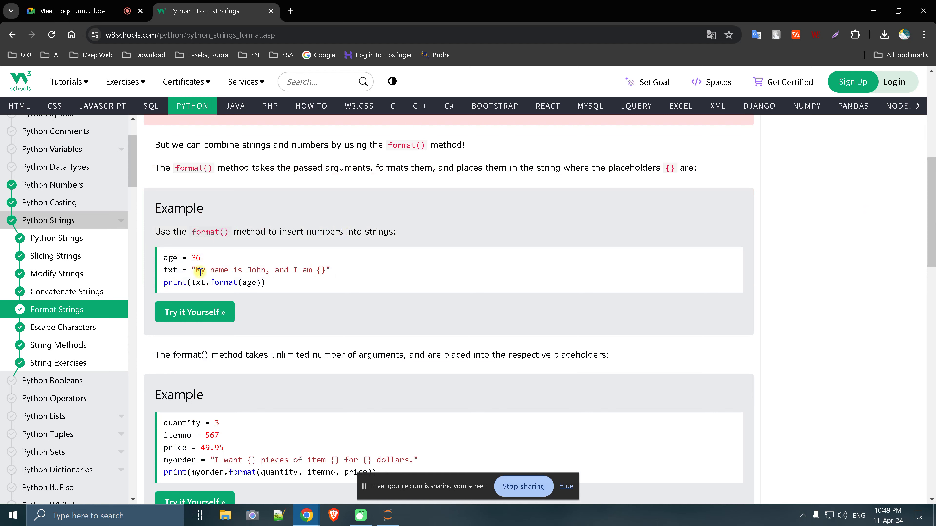
scroll(298, 298, down, 4)
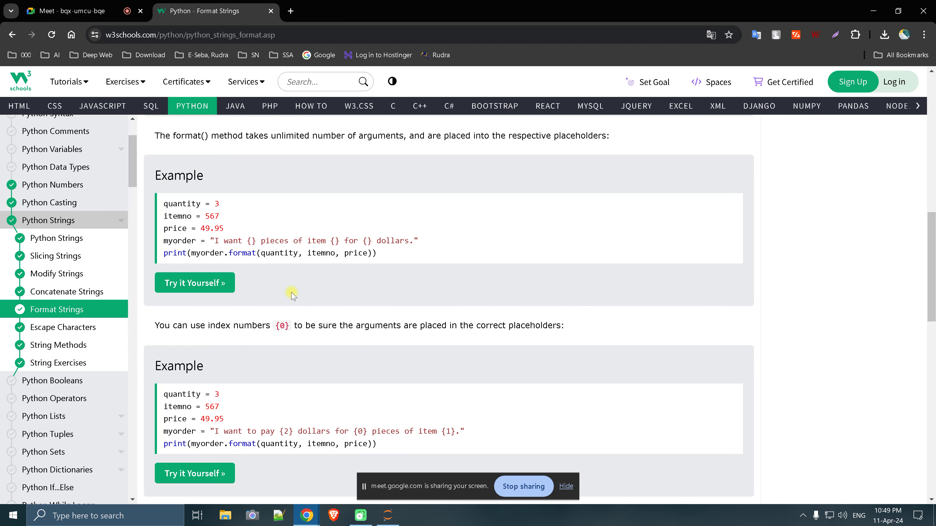
scroll(292, 296, down, 2)
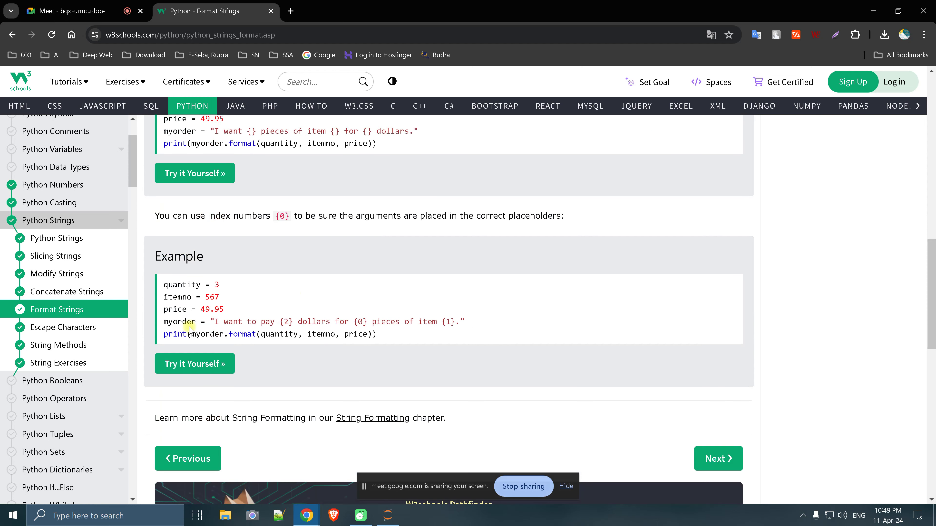
double_click(173, 322)
click(164, 322)
shift+click(461, 321)
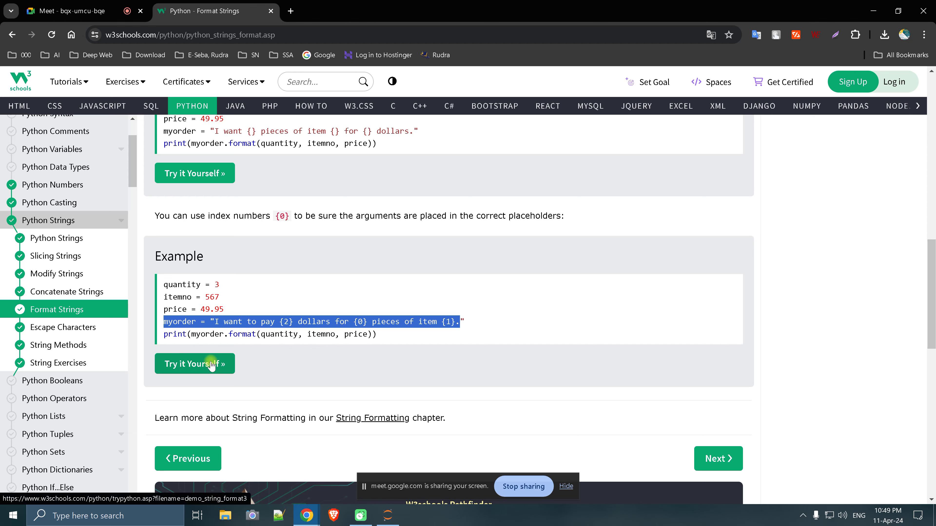
Open the index-number example live, pointing out the {2} placeholder and the 567 and 3 outputs
click(211, 365)
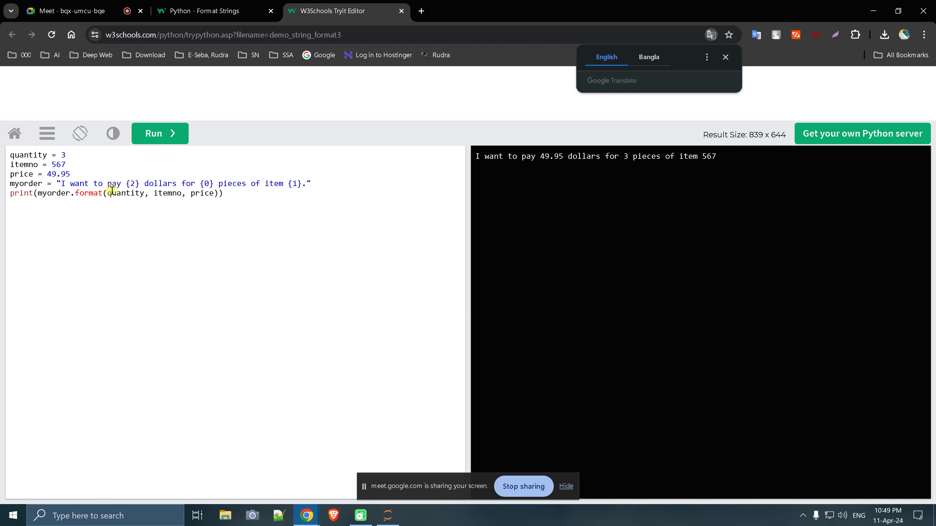
click(128, 186)
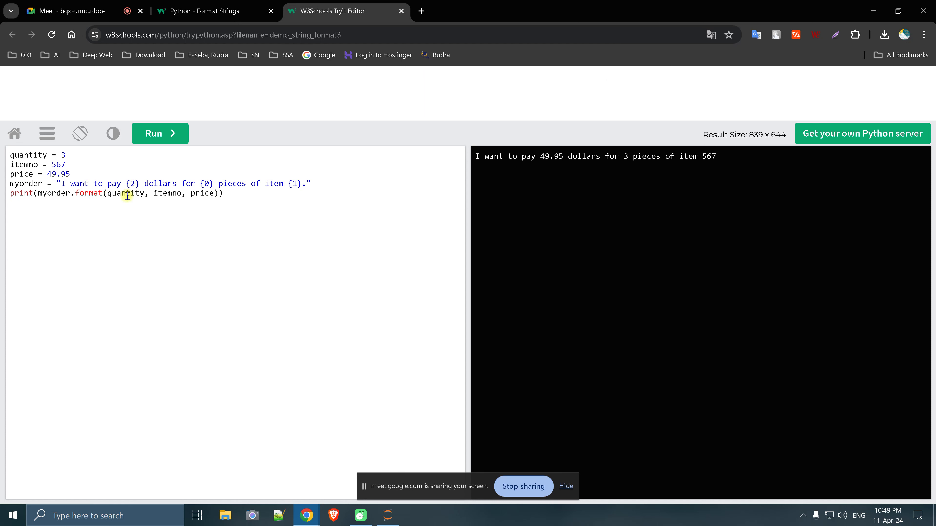
click(136, 187)
double_click(703, 158)
click(128, 197)
drag(630, 158, 619, 159)
Set quantity, itemno and price to "Q9", "I9", "P9", run, and highlight them in the output
click(62, 155)
text("P9")
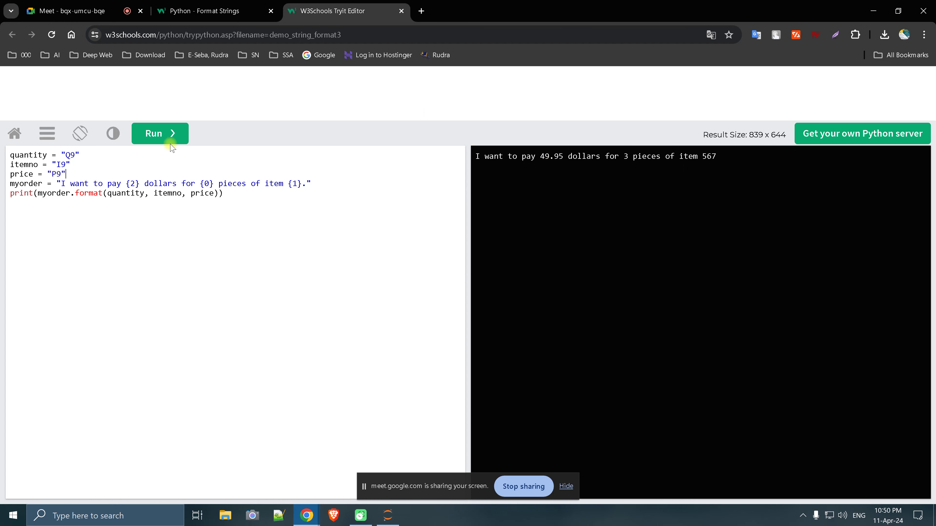
click(169, 140)
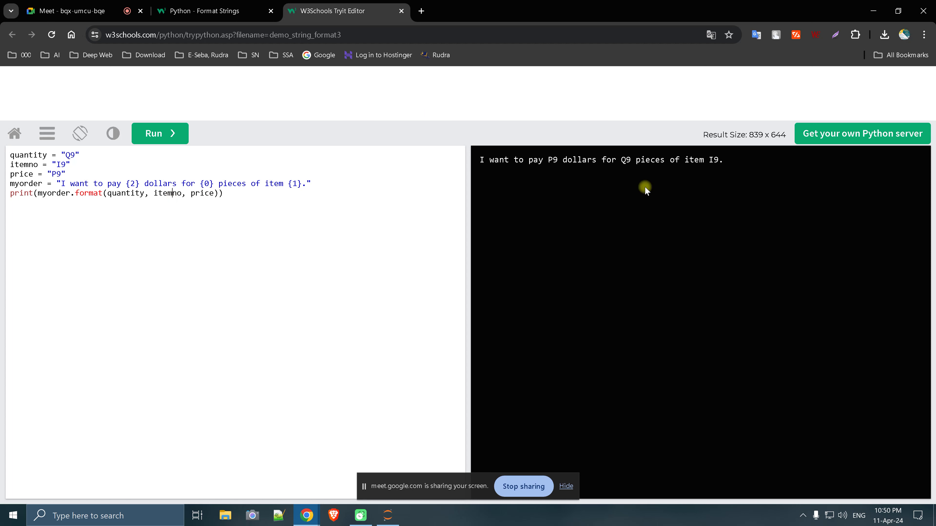
drag(708, 159, 725, 161)
click(131, 193)
drag(631, 159, 624, 160)
click(197, 193)
double_click(551, 159)
drag(214, 193, 113, 195)
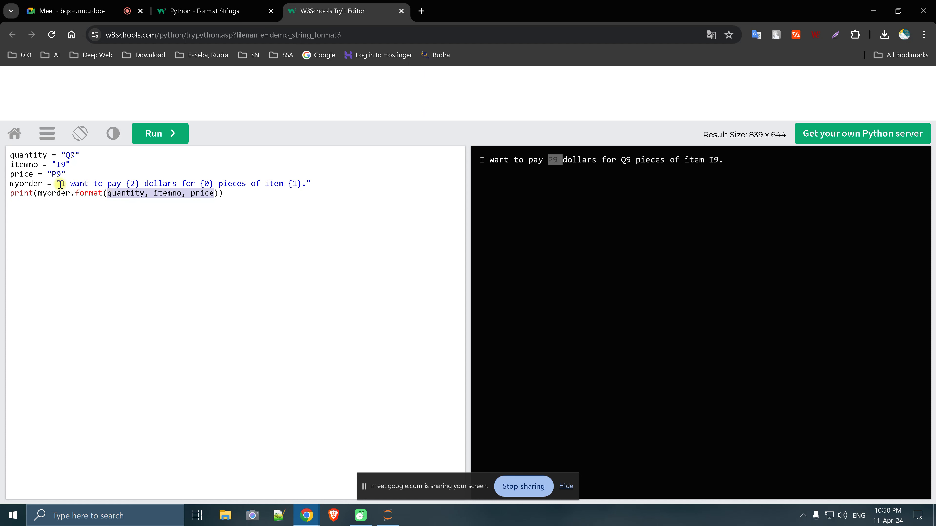
Move the order sentence directly into print(), delete the myorder line, and run it
drag(57, 183, 226, 182)
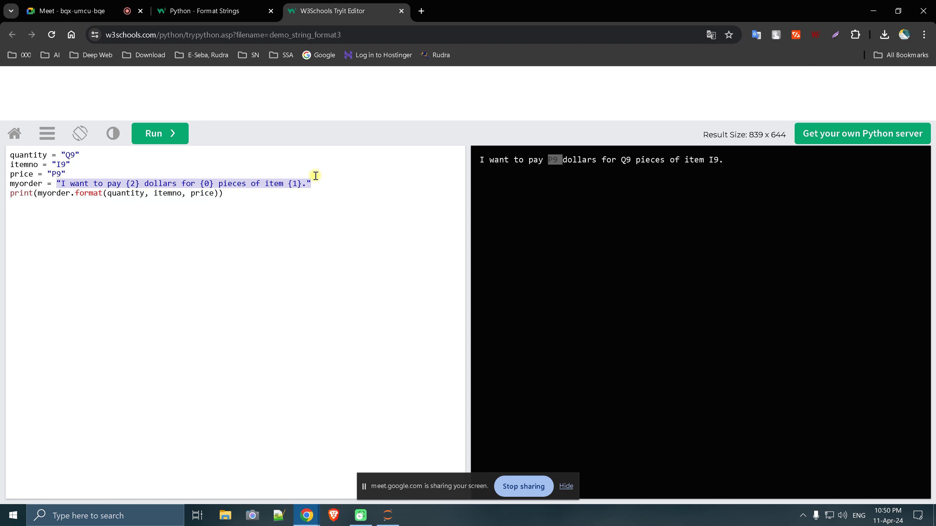
key(BackSpace)
drag(59, 184, 2, 189)
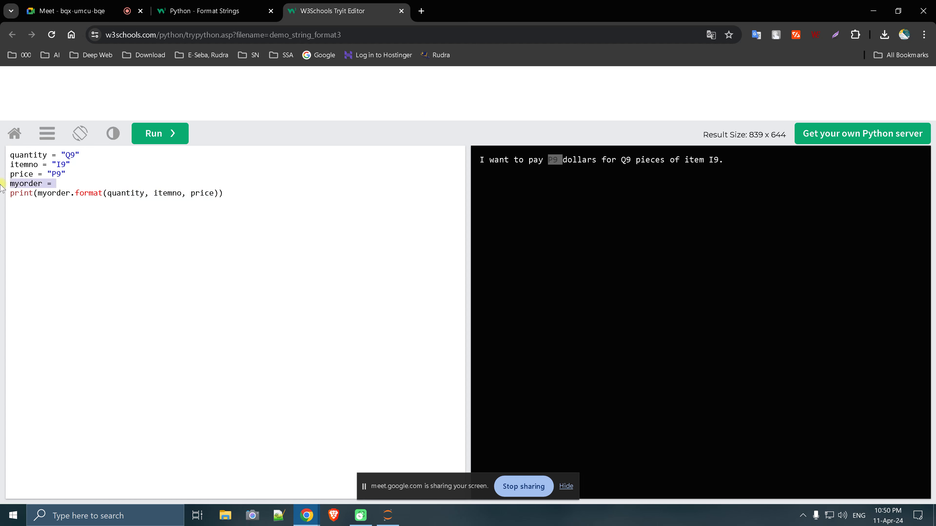
key(BackSpace)
key(BackSpace)
double_click(60, 183)
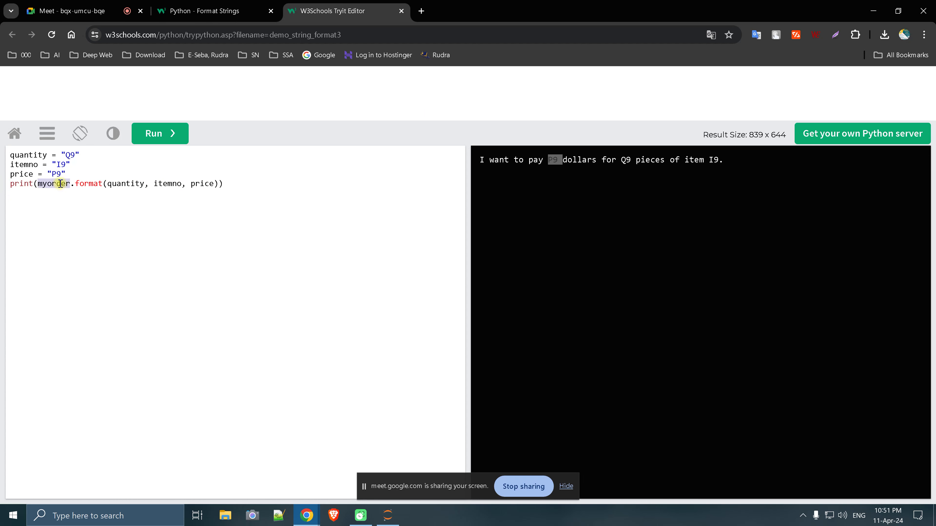
text("I want to pay {2} dollars for {0} pieces of item {1}.")
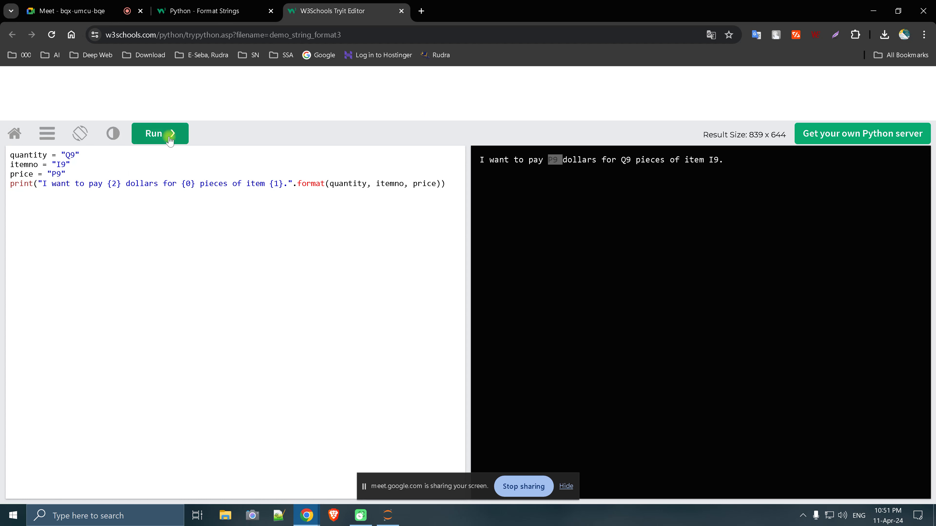
click(158, 134)
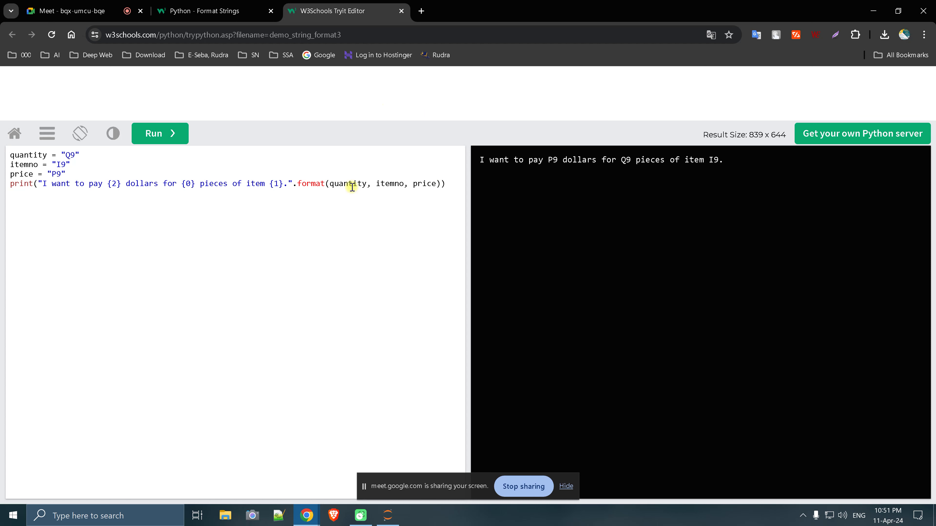
Swap the quantity and itemno arguments in format() and run the code
drag(366, 183, 336, 181)
key(BackSpace)
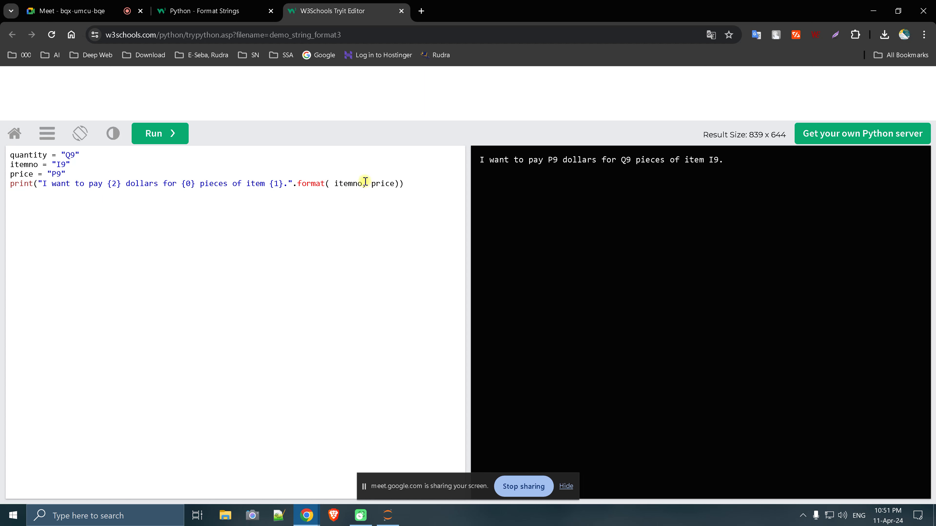
click(367, 183)
text(quantity,)
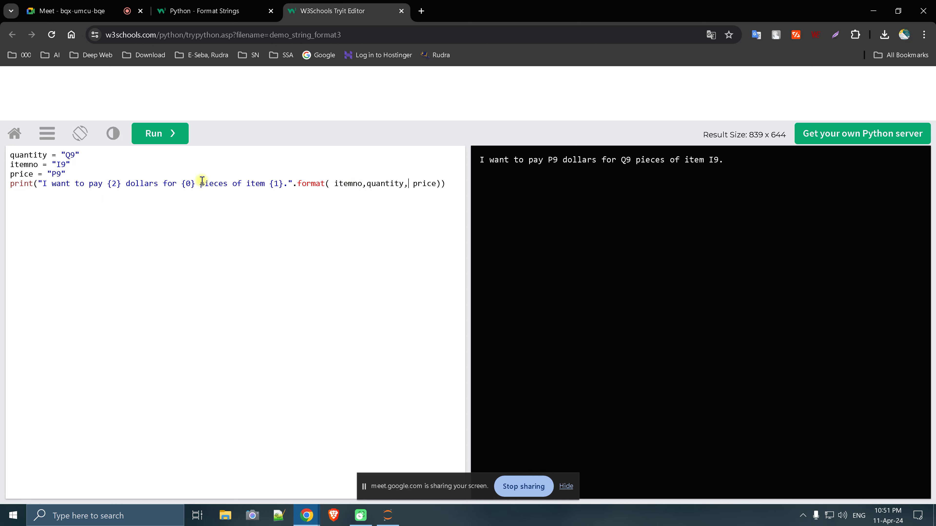
click(154, 135)
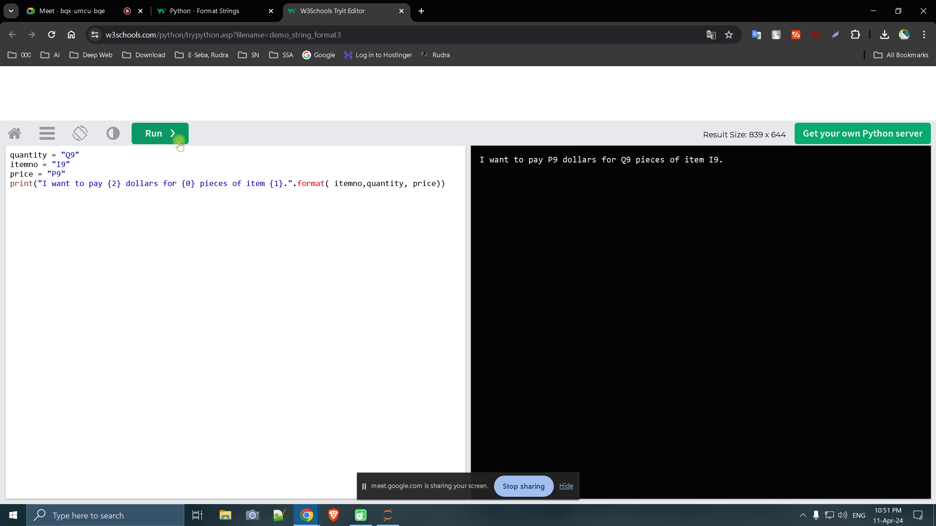
double_click(626, 159)
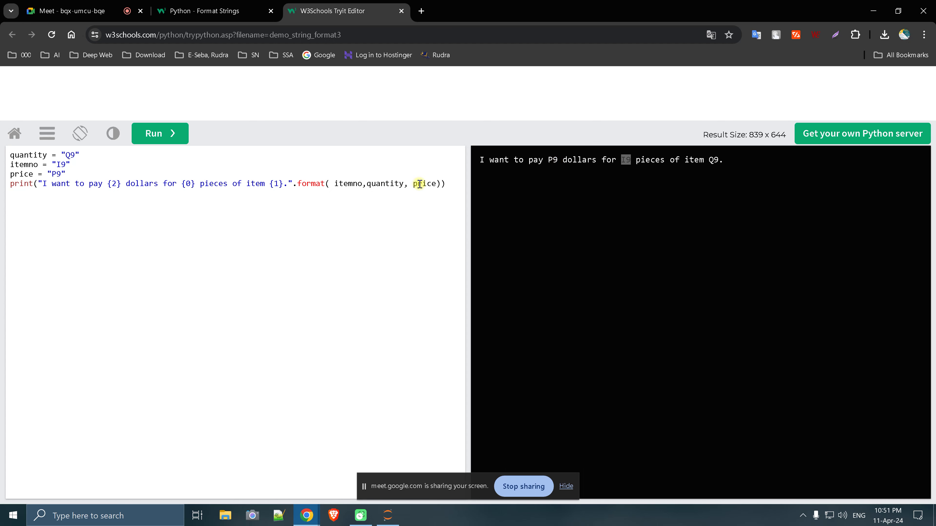
click(386, 183)
Close the editor, view Escape Characters, then the String Methods lesson
click(401, 11)
scroll(405, 273, down, 3)
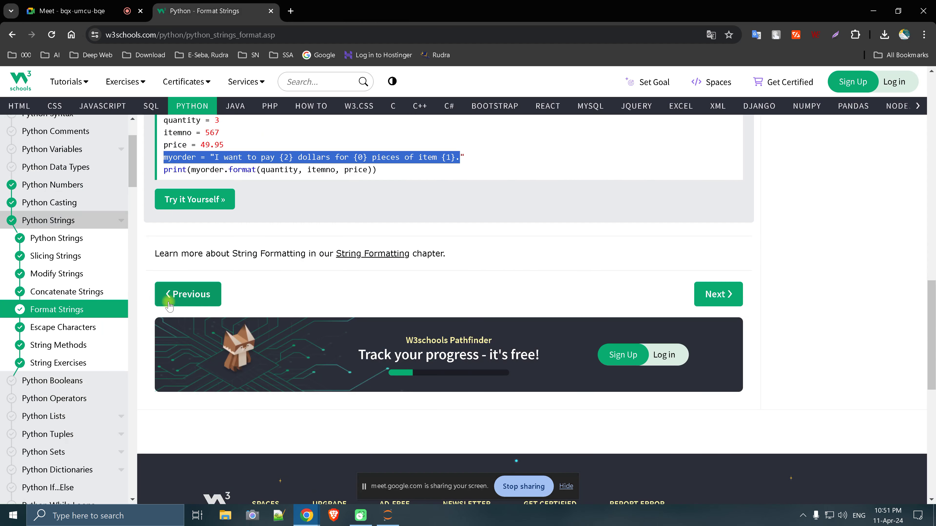
click(56, 328)
scroll(369, 321, down, 8)
scroll(423, 316, down, 8)
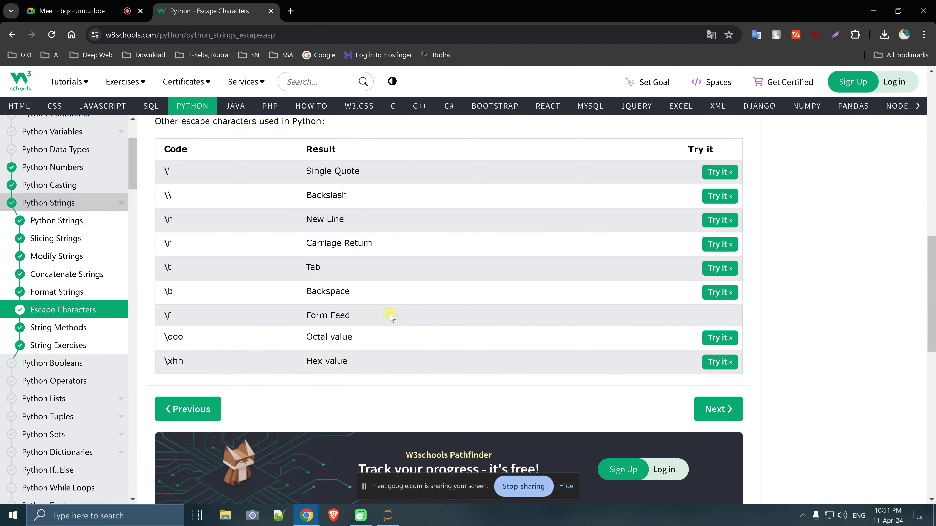
scroll(173, 320, down, 5)
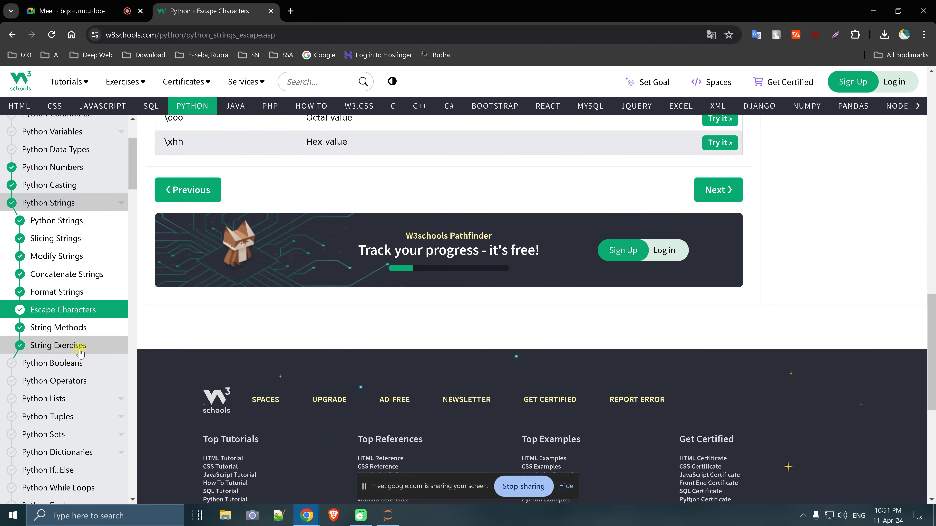
click(59, 327)
scroll(323, 324, down, 4)
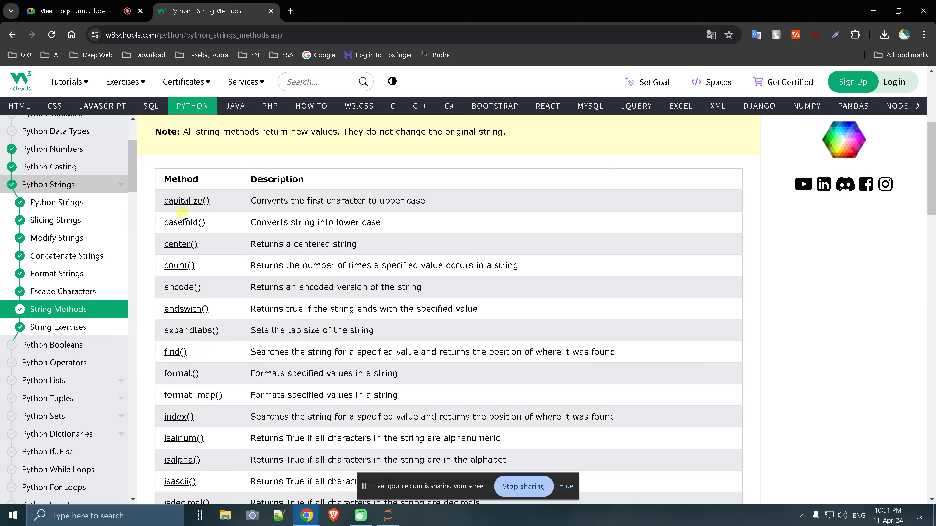
Open capitalize(), casefold(), center(), count(), encode(), endswith() and expandtabs() references in new tabs
right_click(192, 200)
click(213, 209)
right_click(187, 218)
click(214, 229)
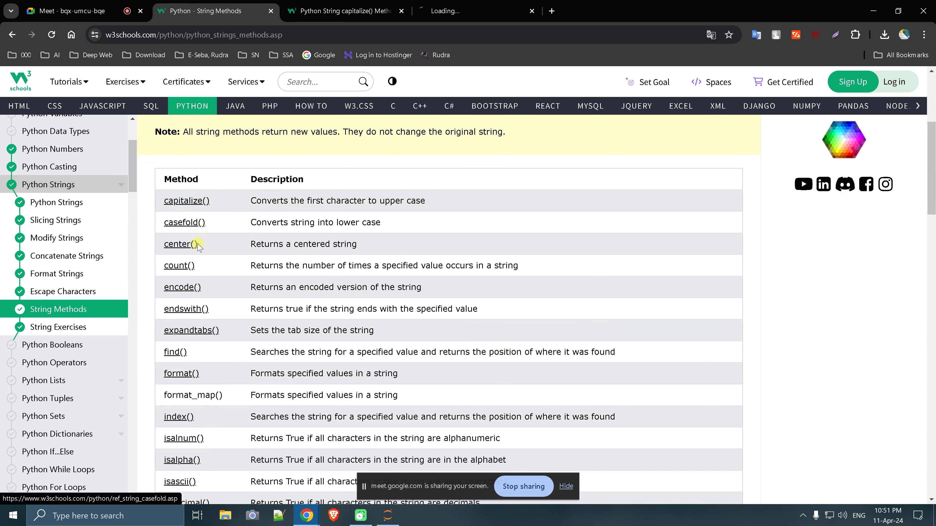
right_click(182, 239)
click(210, 251)
right_click(189, 263)
click(218, 274)
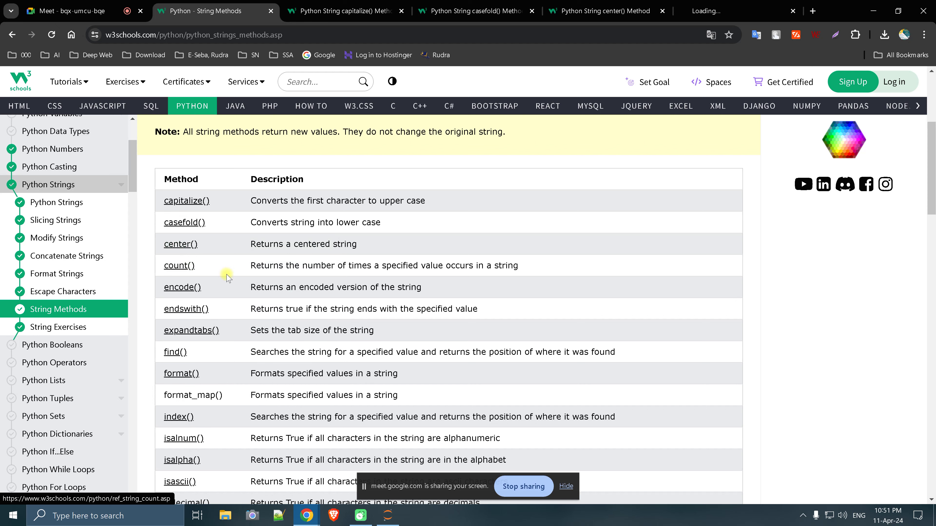
right_click(198, 288)
click(221, 297)
right_click(188, 308)
click(217, 317)
right_click(223, 331)
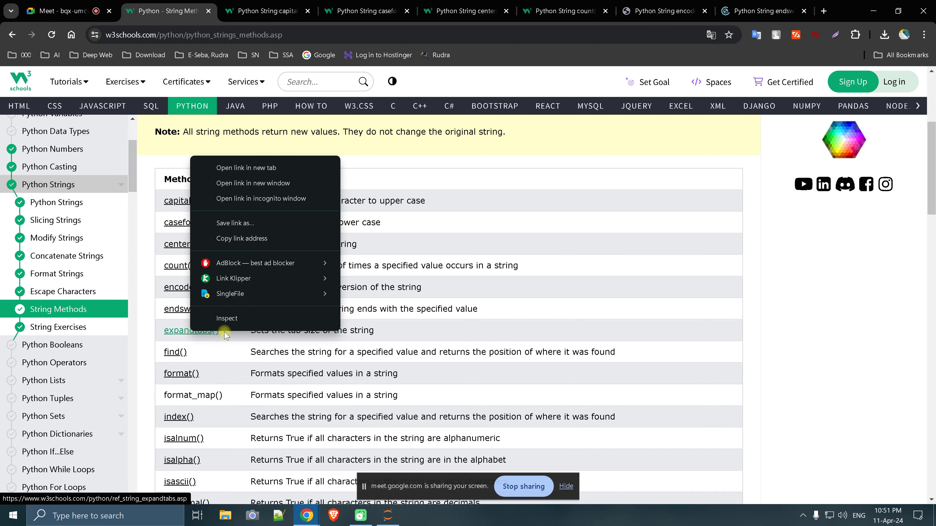
click(244, 168)
Open the find(), format(), index() and isalnum() references in new background tabs
scroll(192, 258, down, 3)
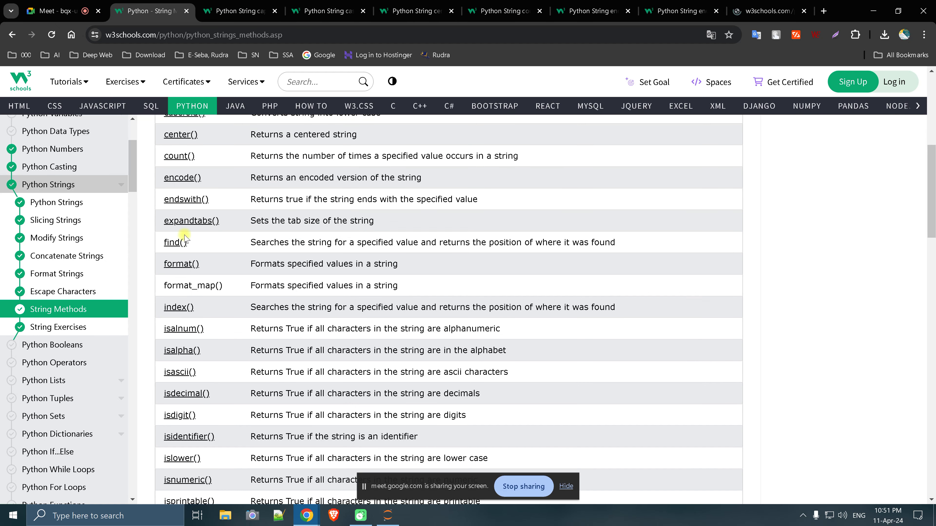
right_click(180, 239)
click(214, 248)
right_click(190, 262)
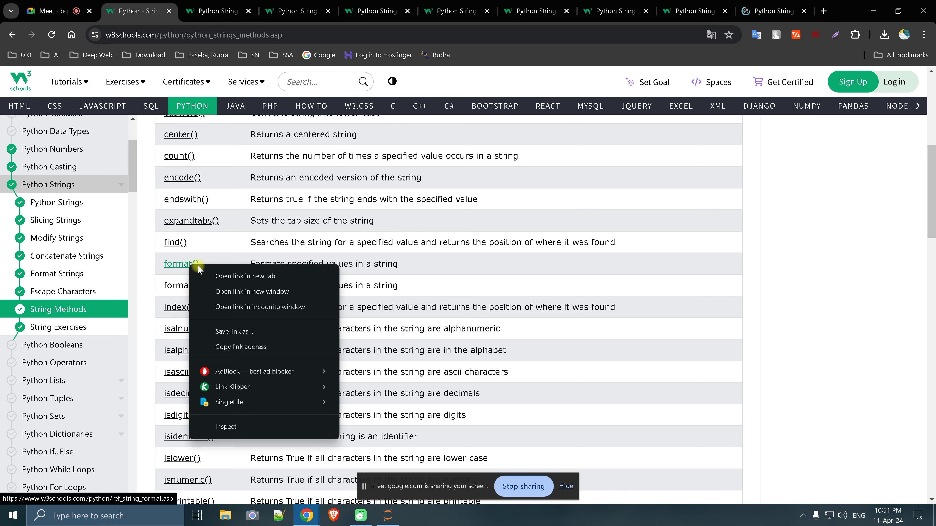
click(221, 277)
right_click(182, 309)
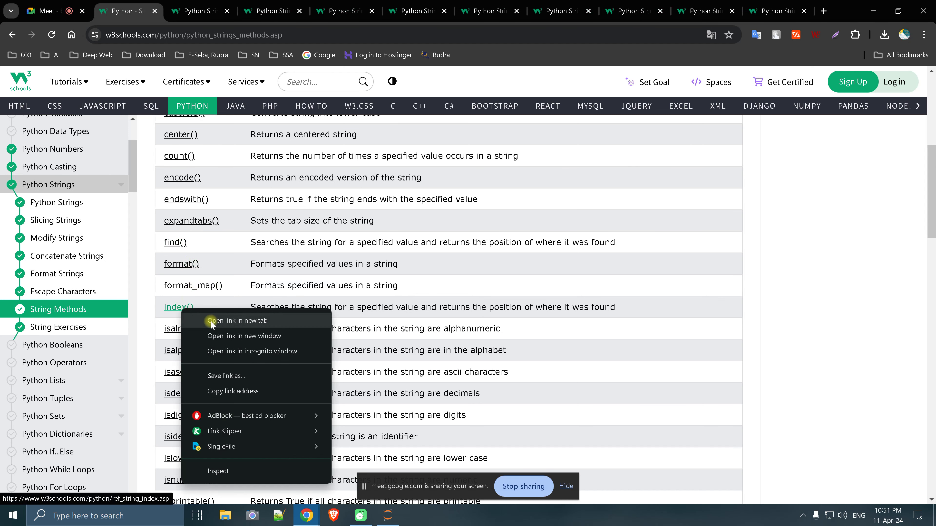
click(211, 324)
right_click(181, 332)
click(246, 169)
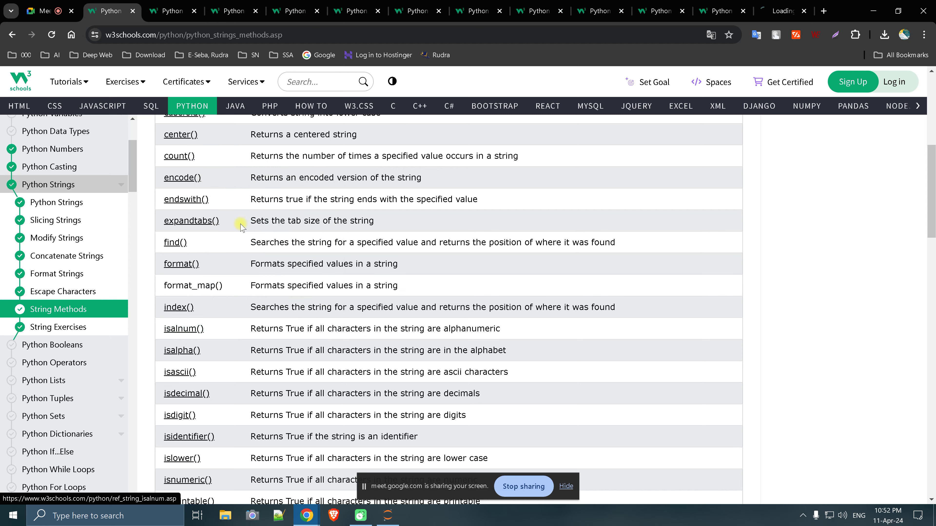
scroll(240, 226, down, 3)
scroll(236, 239, down, 4)
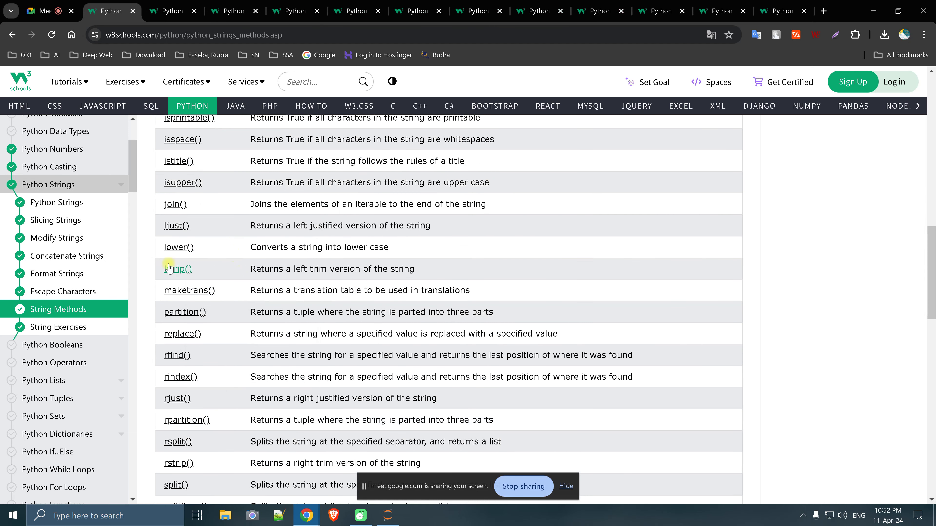
Open the ljust(), join(), maketrans(), partition() and rfind() references in new tabs
right_click(176, 229)
click(201, 236)
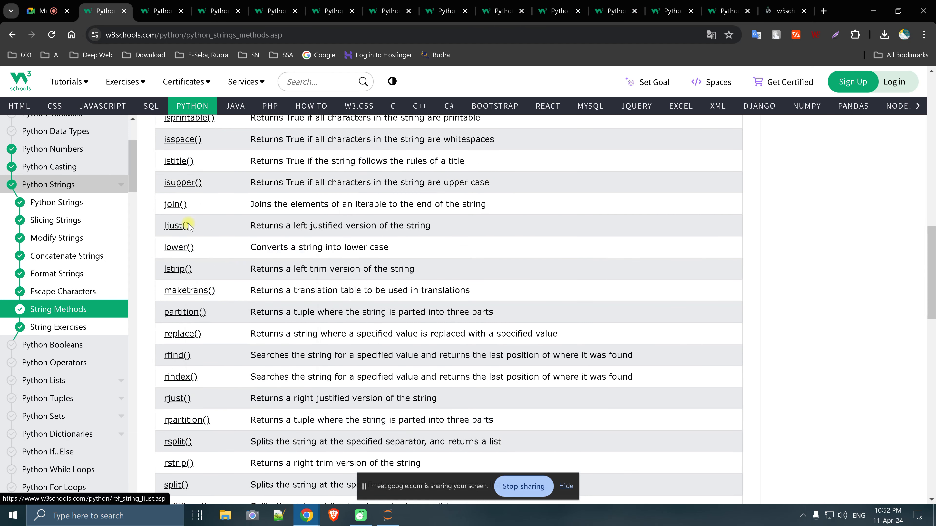
right_click(179, 206)
click(196, 218)
scroll(196, 222, down, 2)
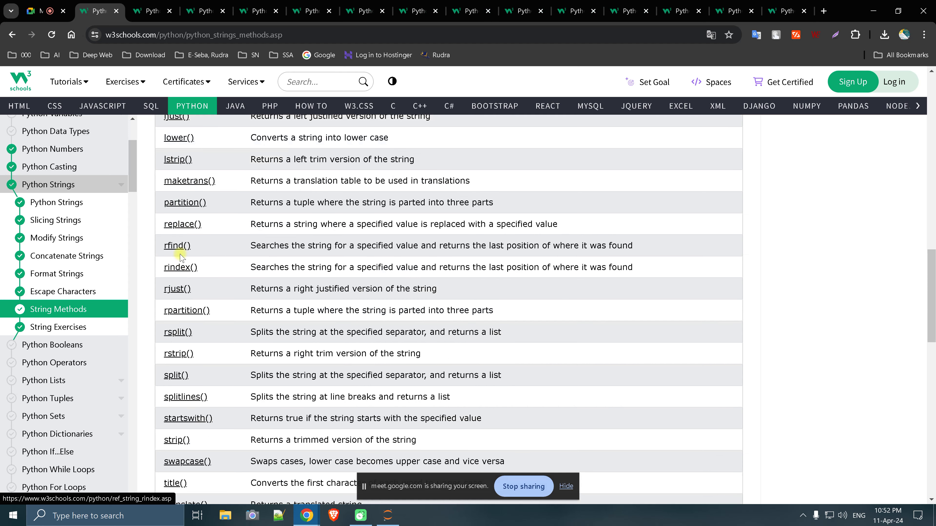
right_click(190, 180)
click(217, 189)
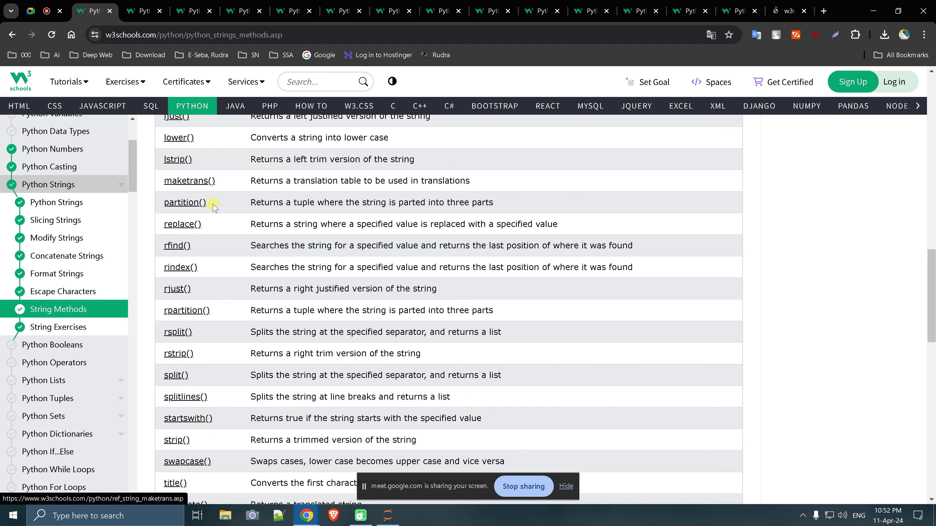
right_click(189, 203)
click(217, 213)
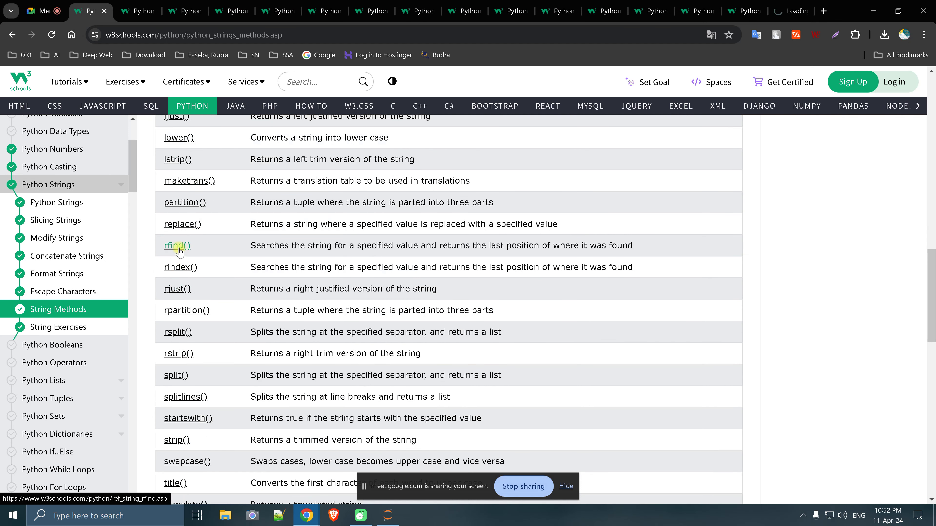
right_click(180, 252)
click(207, 253)
Open startswith(), translate(), zfill() and swapcase() references in new tabs, then switch to capitalize()
scroll(187, 280, down, 1)
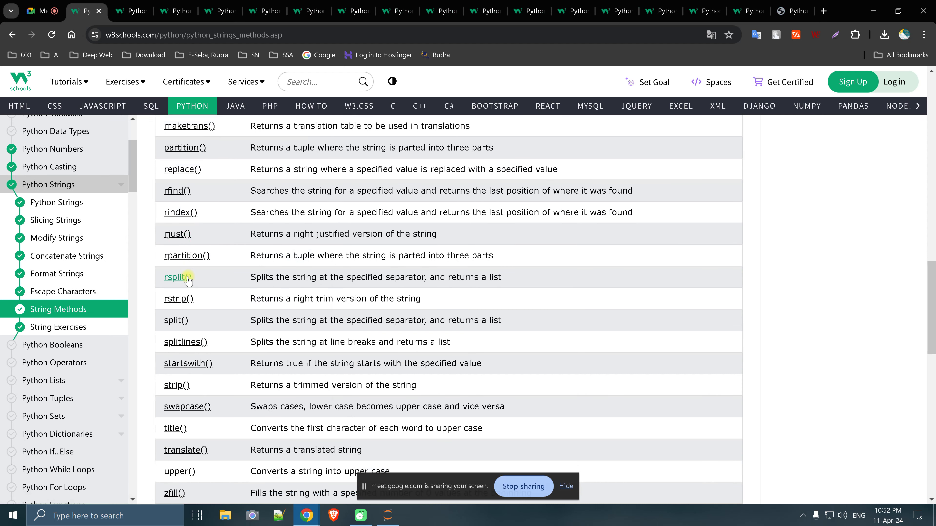
right_click(187, 368)
click(249, 203)
scroll(221, 288, down, 4)
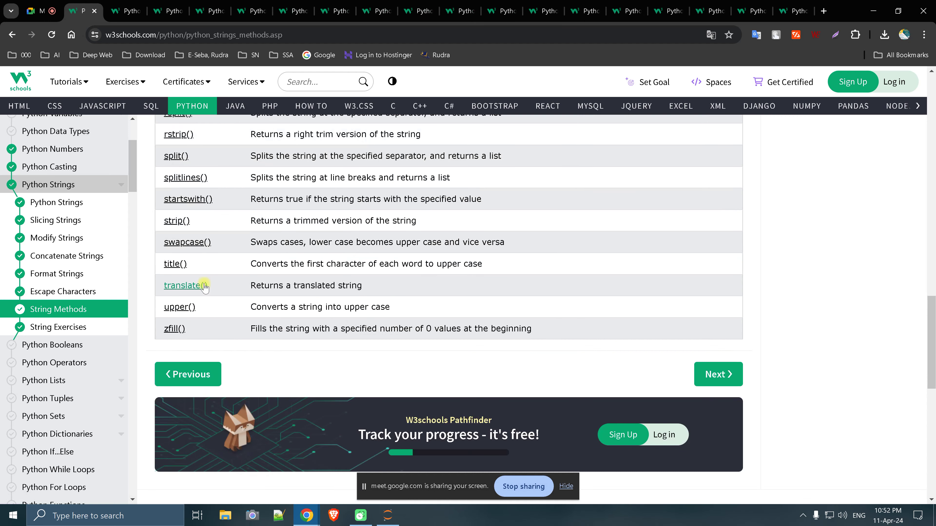
right_click(191, 287)
click(223, 293)
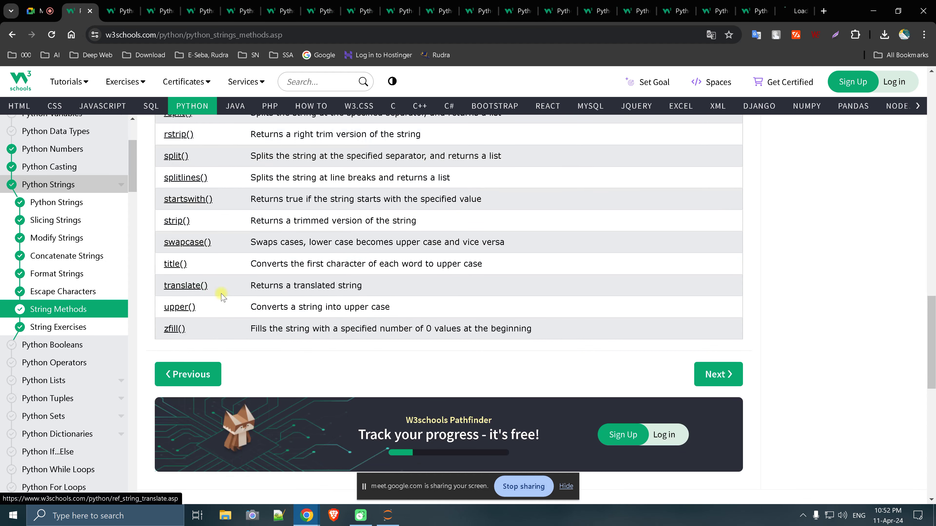
right_click(174, 329)
click(249, 166)
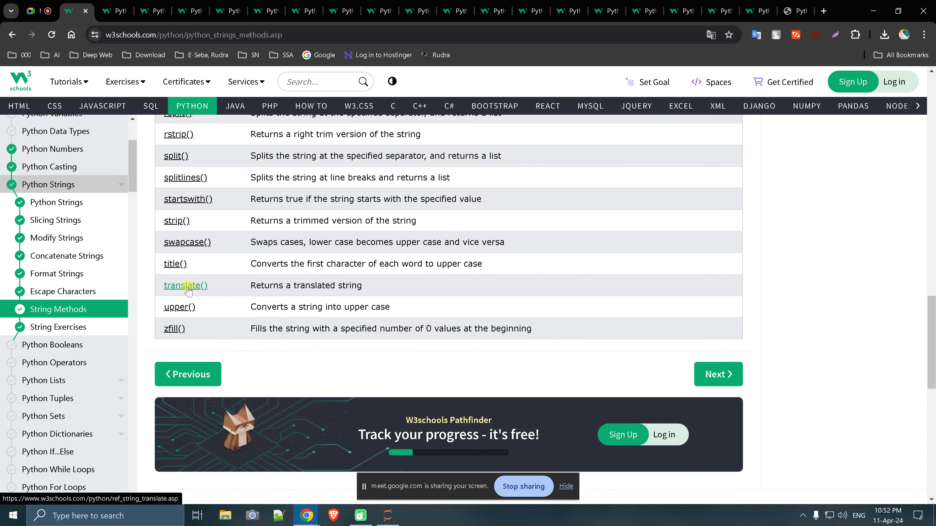
right_click(188, 286)
click(202, 262)
right_click(189, 244)
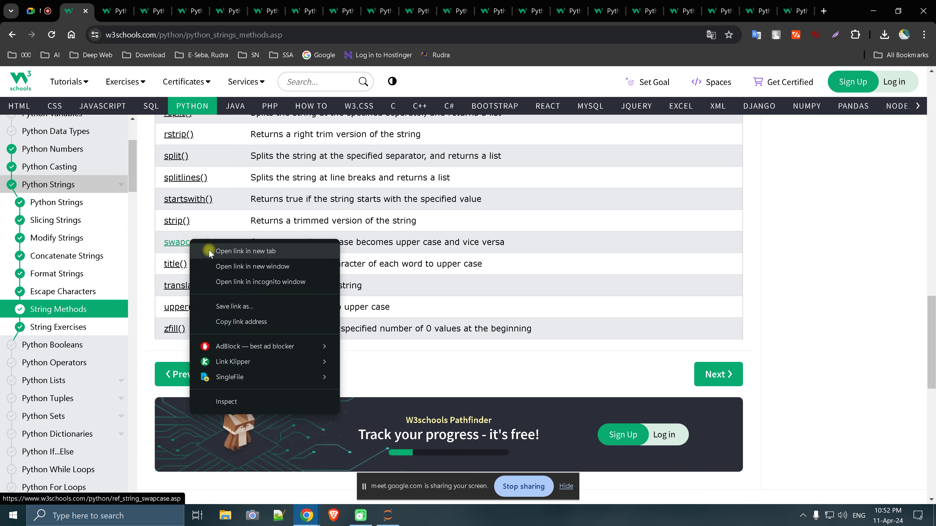
click(243, 256)
click(111, 11)
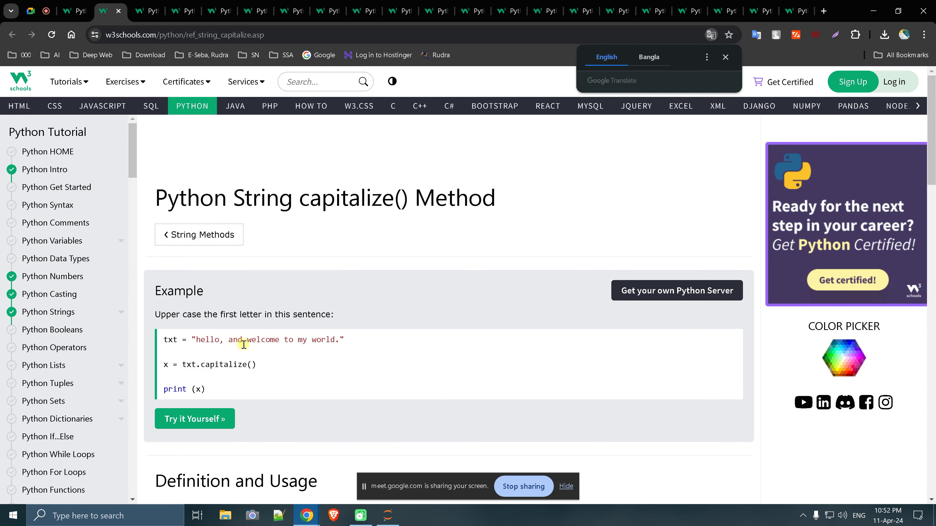
Run the capitalize() Try-it example, then close its editor and reference pages
scroll(263, 368, down, 1)
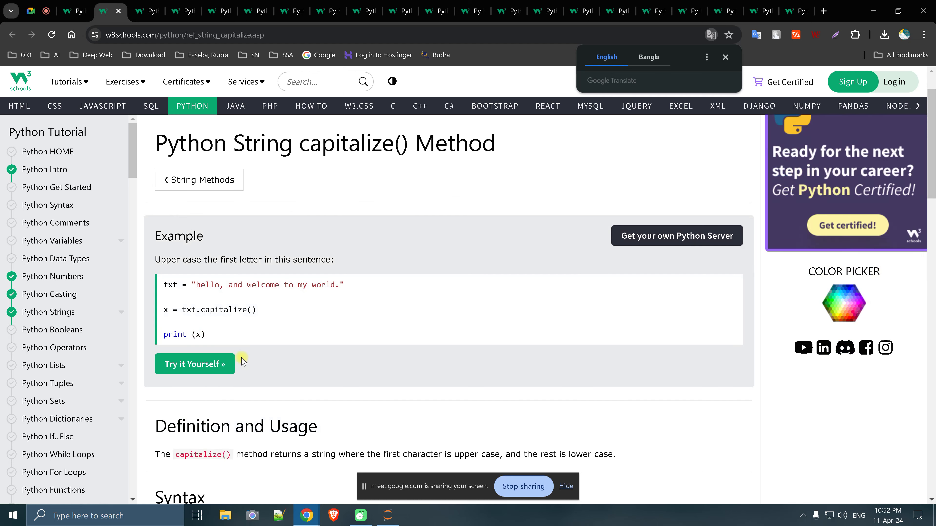
click(216, 368)
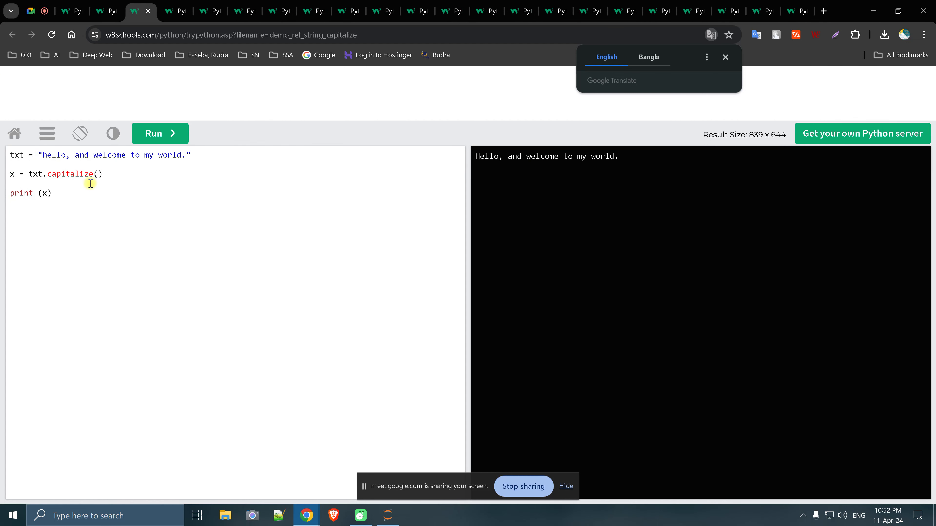
click(44, 155)
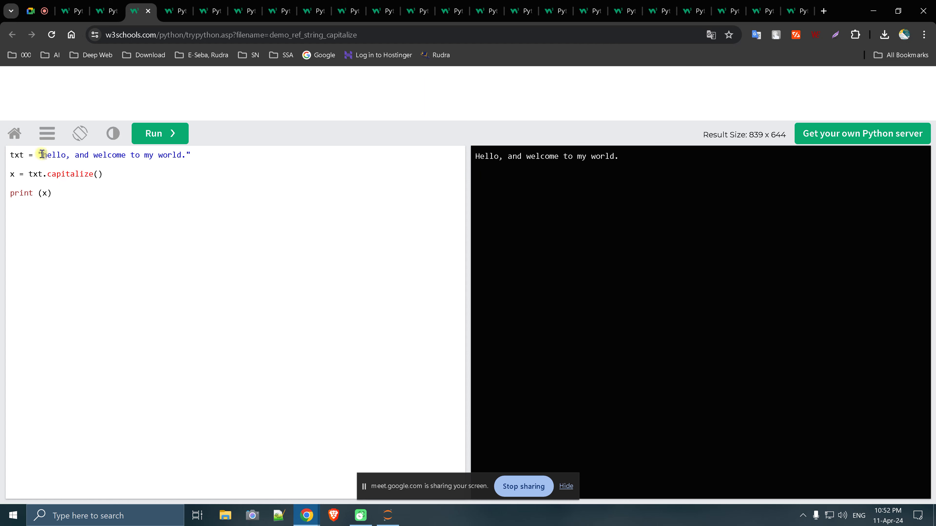
click(166, 133)
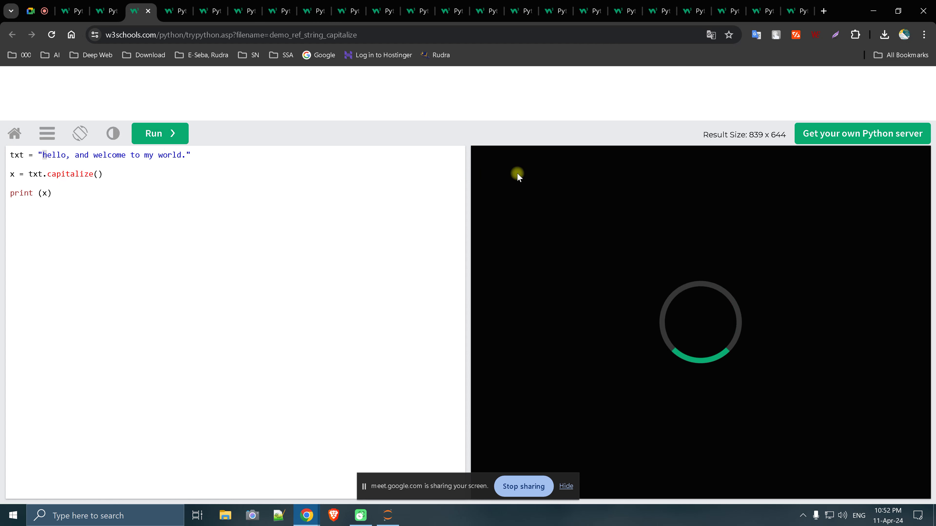
click(149, 11)
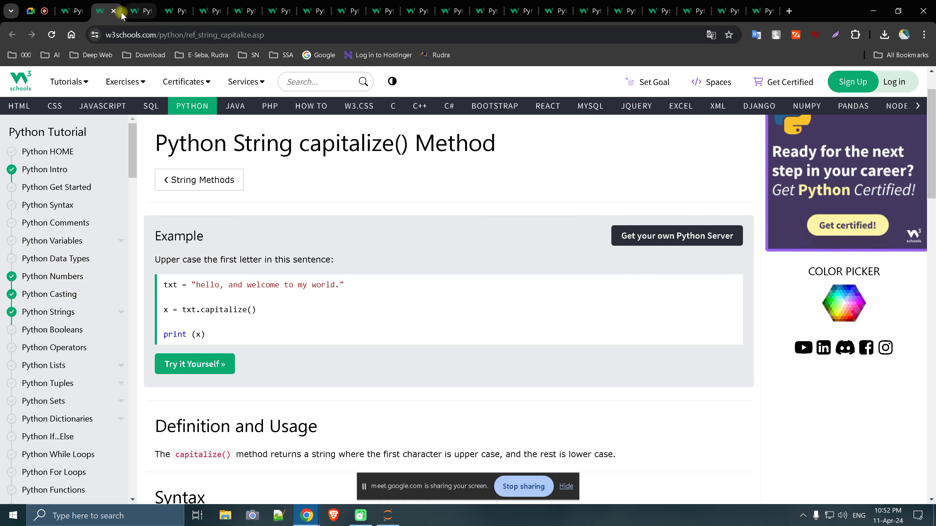
click(114, 11)
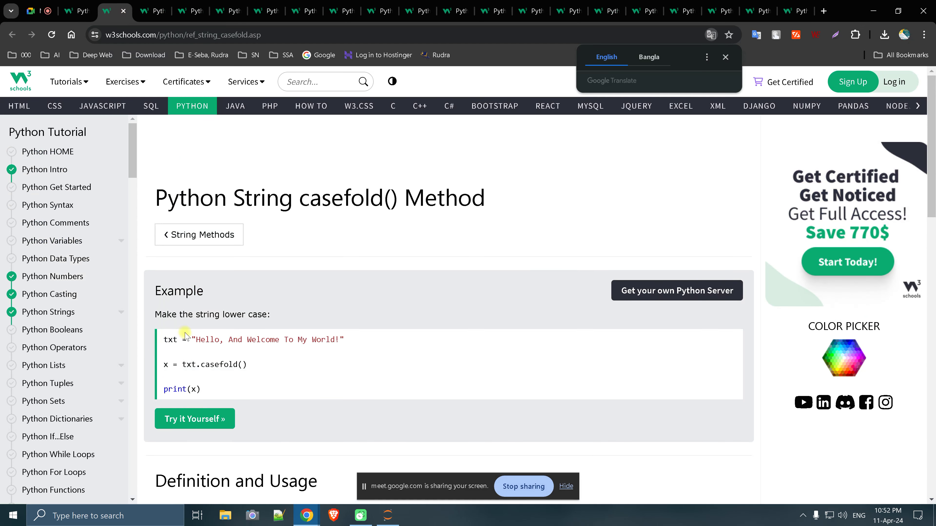
Open the casefold() example, return to its reference and highlight 'Make the string lower case:'
click(215, 420)
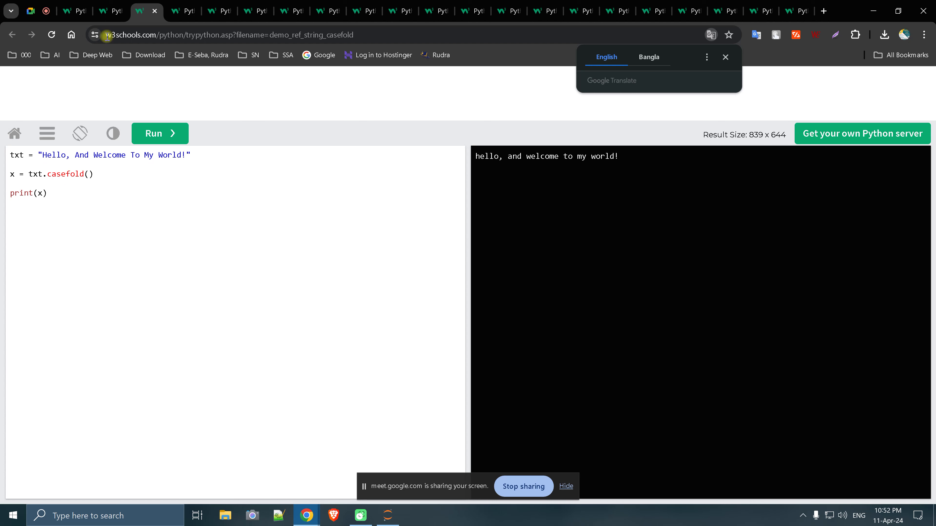
key(ctrl+shift+Tab)
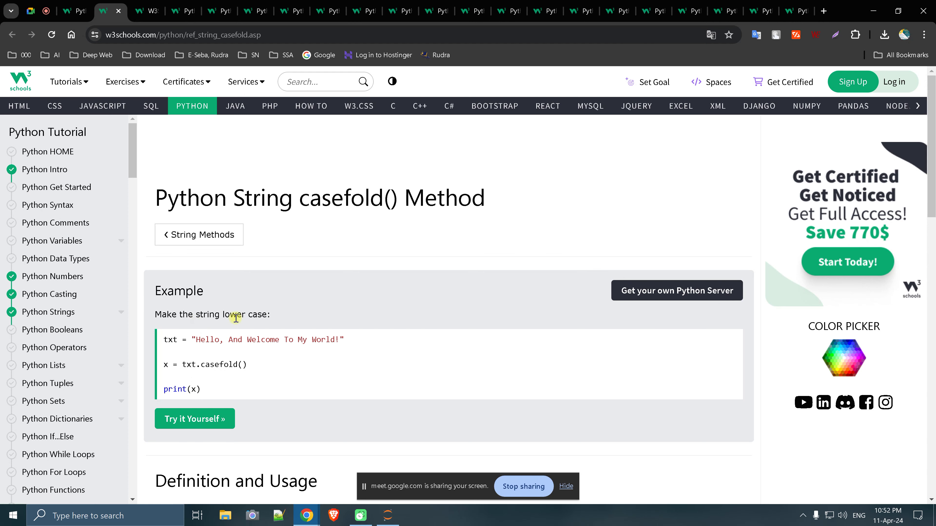
drag(278, 315, 155, 315)
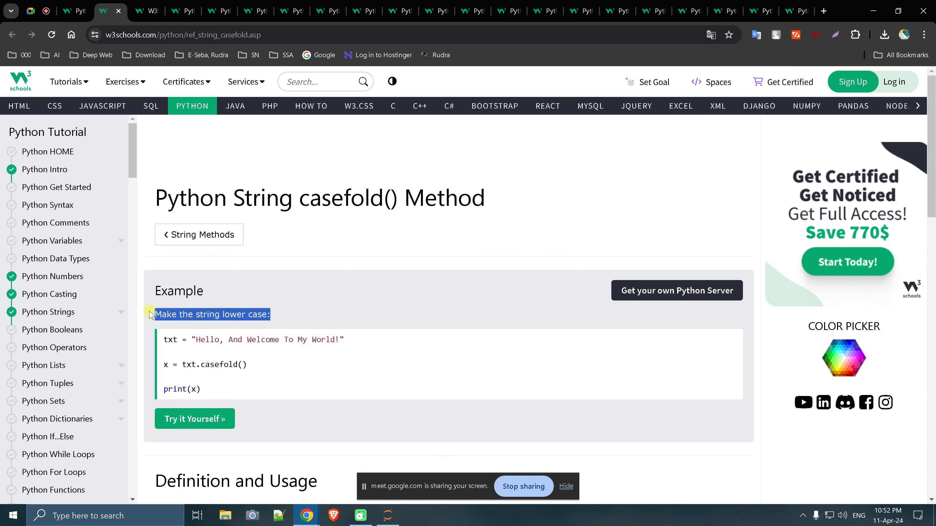
Close the casefold() pages and highlight the center() example description and the word banana
click(118, 12)
click(118, 11)
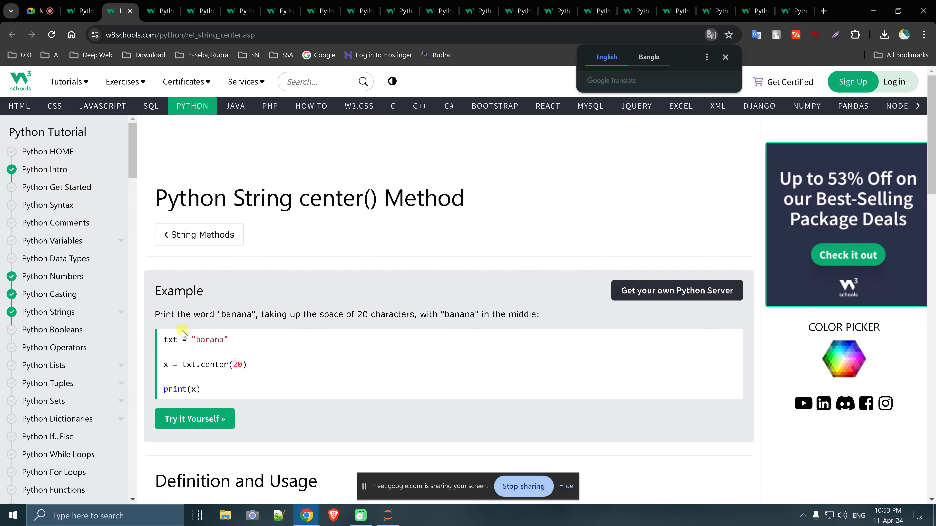
drag(157, 314, 544, 325)
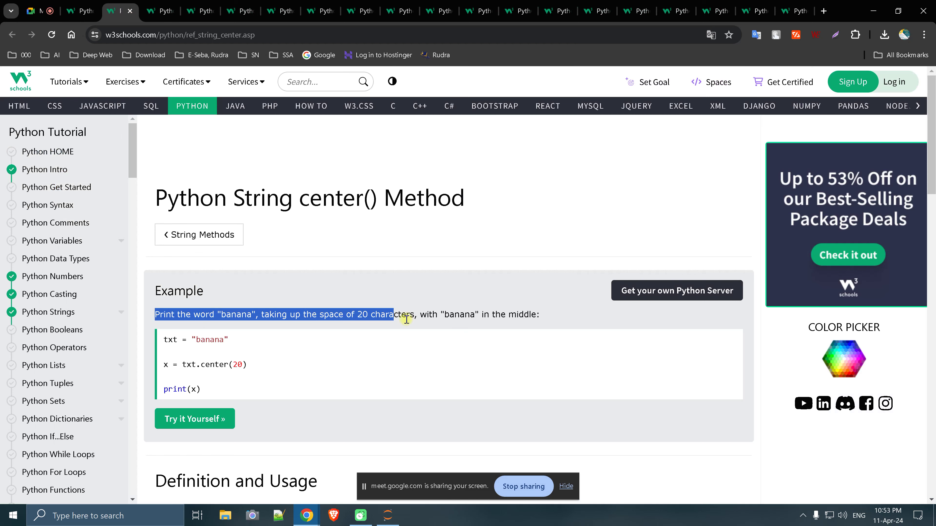
click(235, 368)
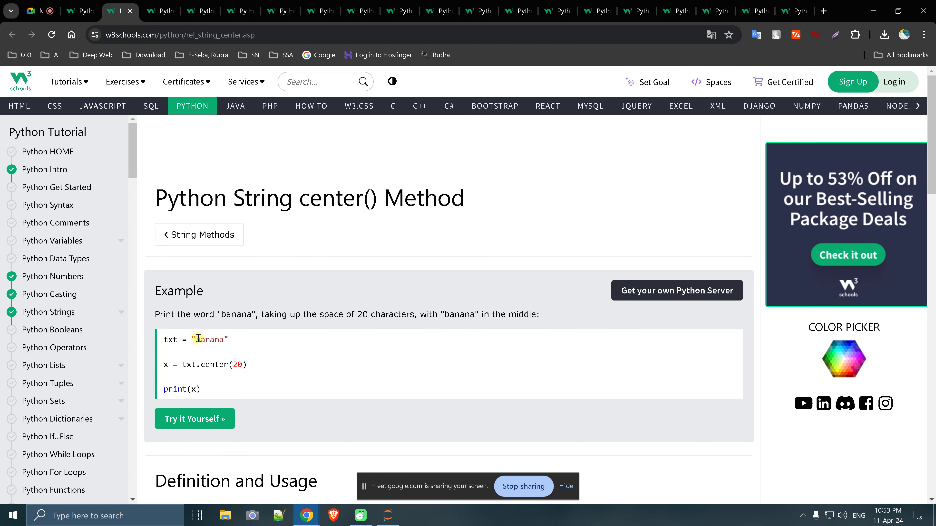
drag(198, 338, 217, 339)
Run the center() example, highlight the padding before banana, and close both center() pages
click(209, 418)
drag(507, 157, 475, 157)
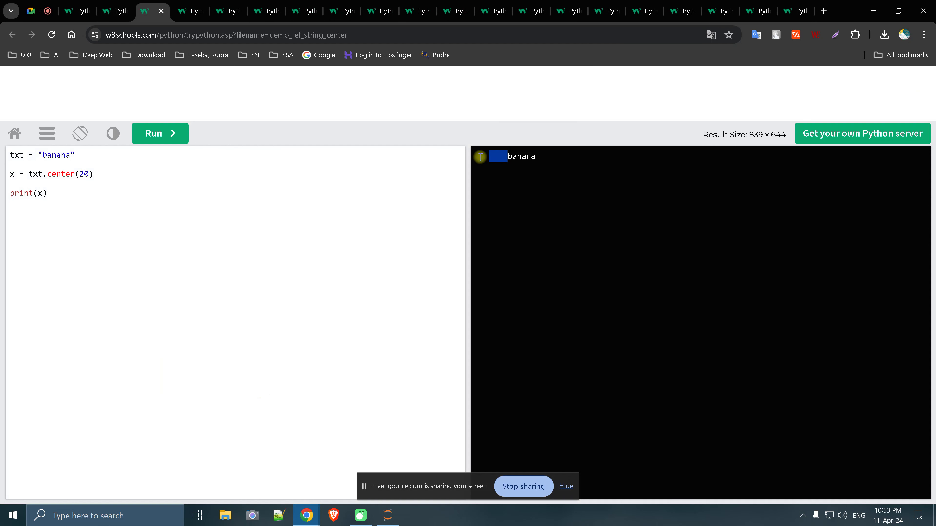
click(161, 12)
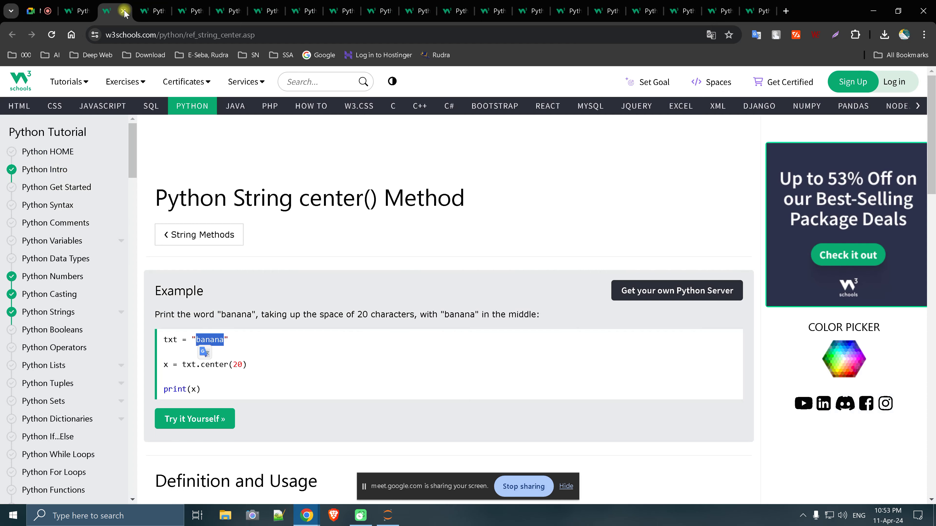
click(125, 12)
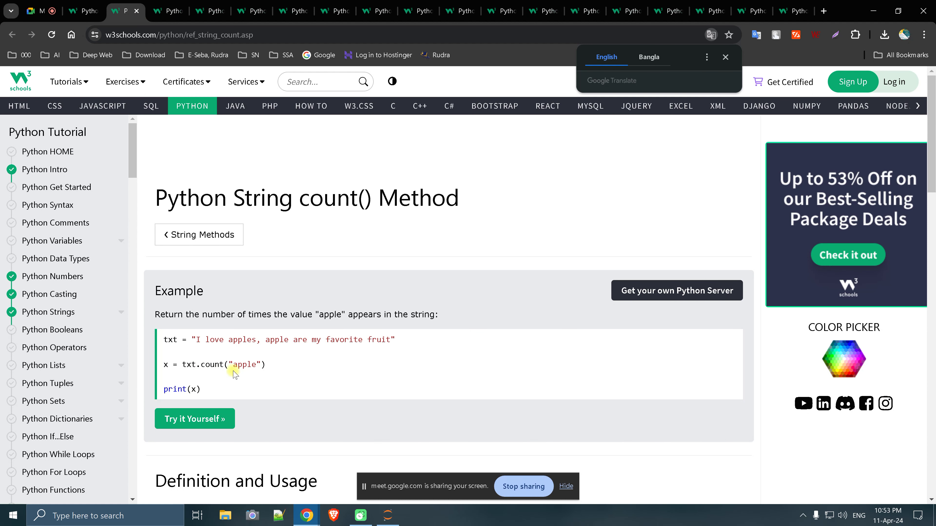
Try the count() example, close its pages, and run the encode() example
click(238, 341)
click(196, 419)
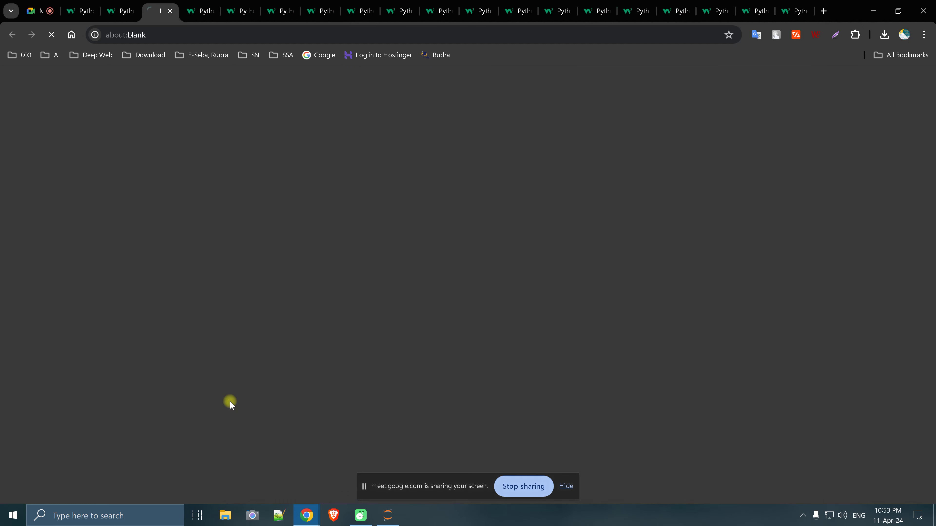
click(170, 11)
click(130, 11)
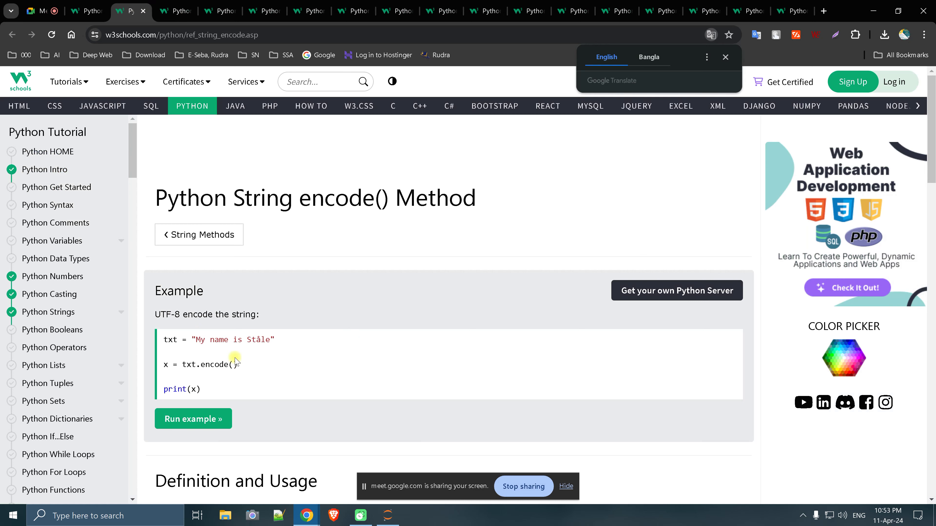
click(213, 420)
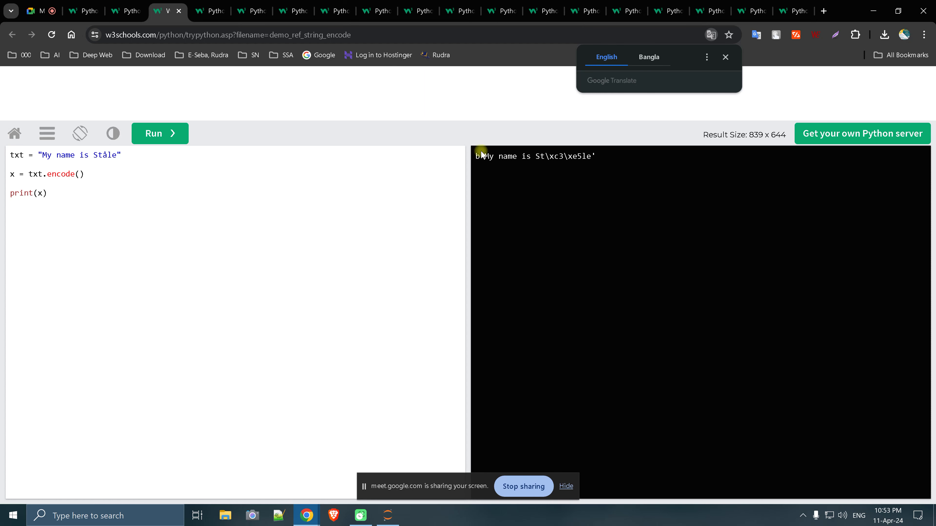
Print the encoded text together with type(x) and run it, showing <class 'bytes'> in the output
click(477, 159)
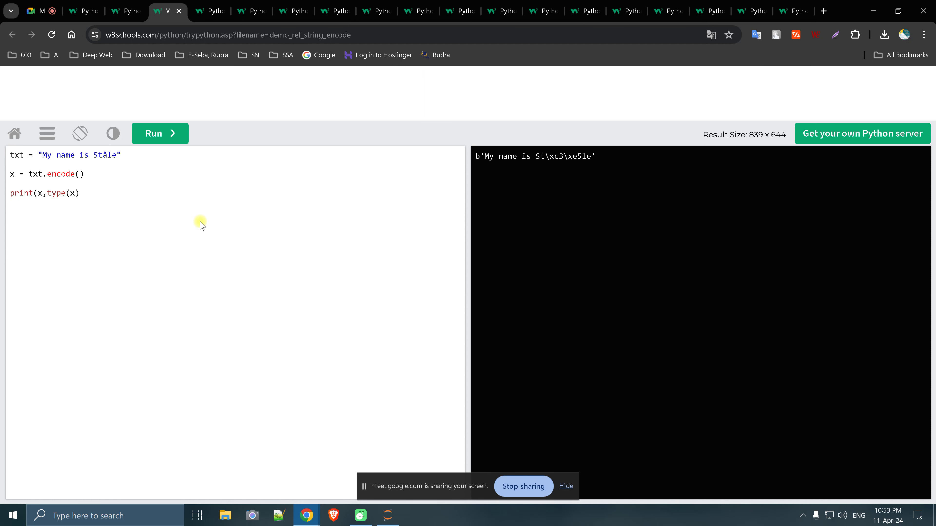
click(161, 134)
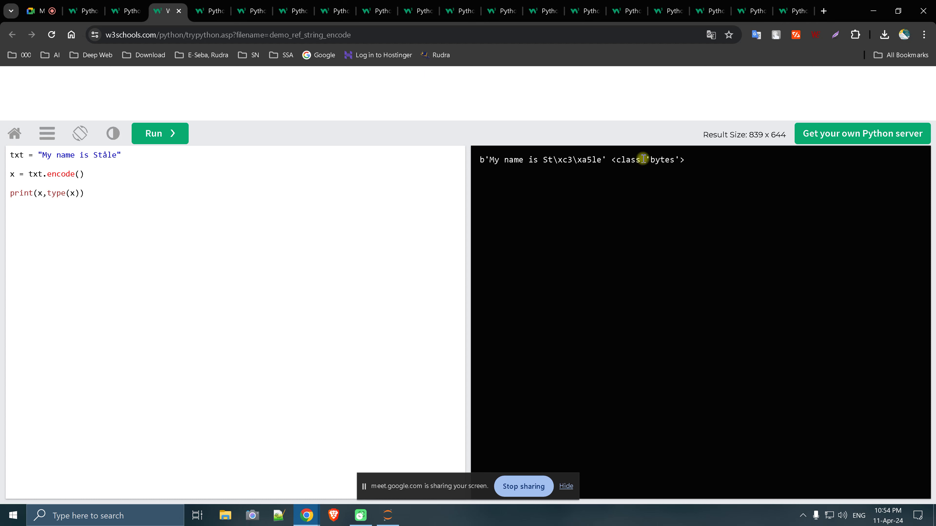
drag(685, 159, 608, 160)
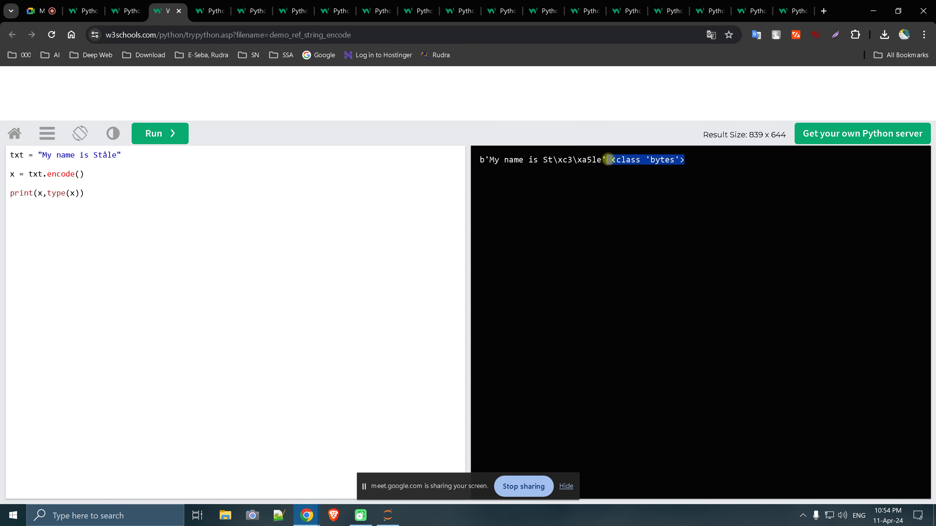
Close the encode() pages, then run the endswith() Try-it example and close its editor
click(179, 11)
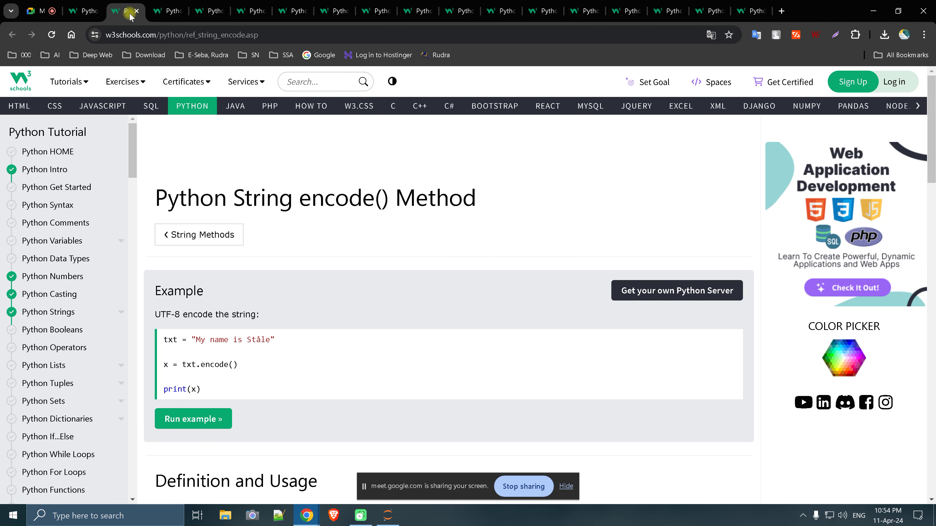
click(135, 11)
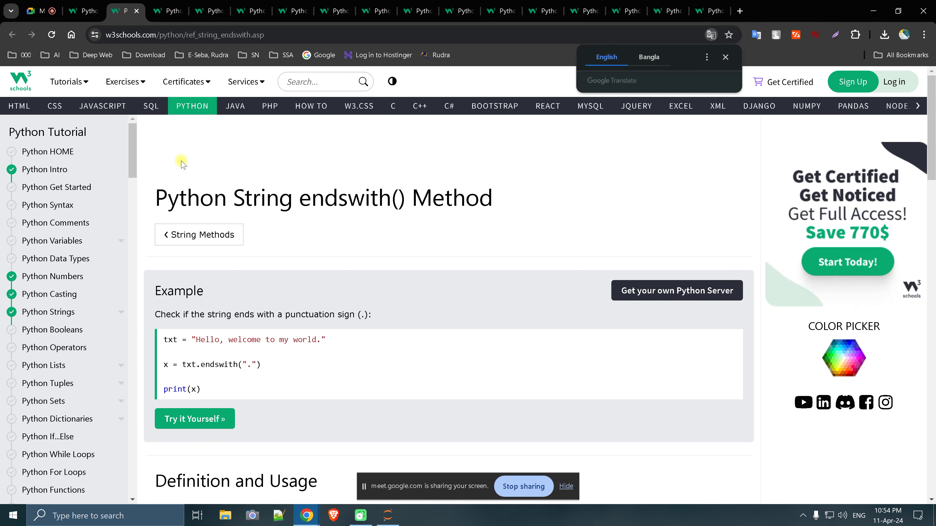
click(214, 419)
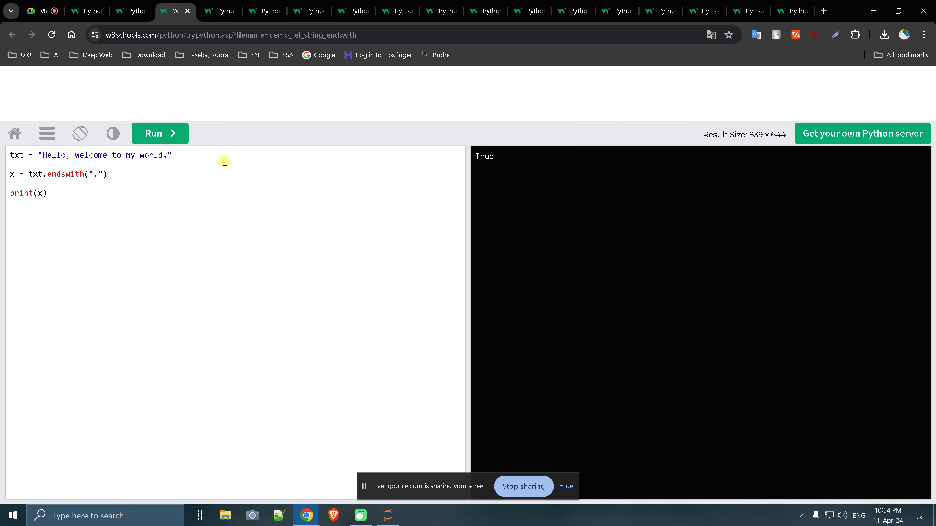
click(167, 134)
click(188, 11)
Change expandtabs(2) to expandtabs(20) in the example and run it, spreading Hello widely
click(188, 11)
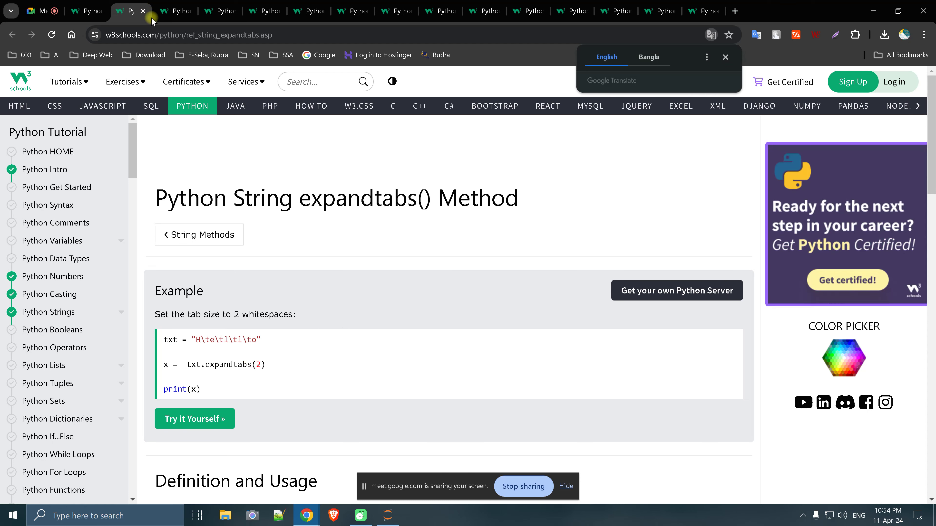
click(204, 418)
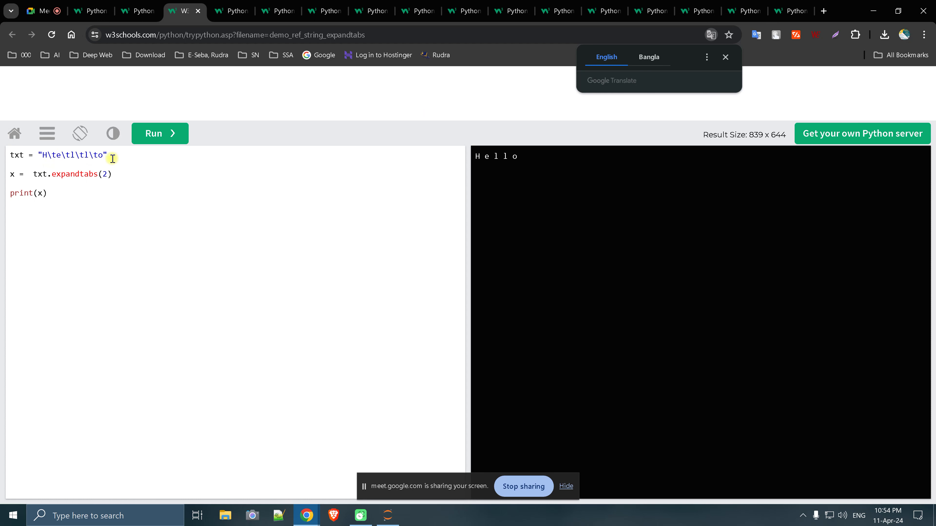
text(20)
click(106, 172)
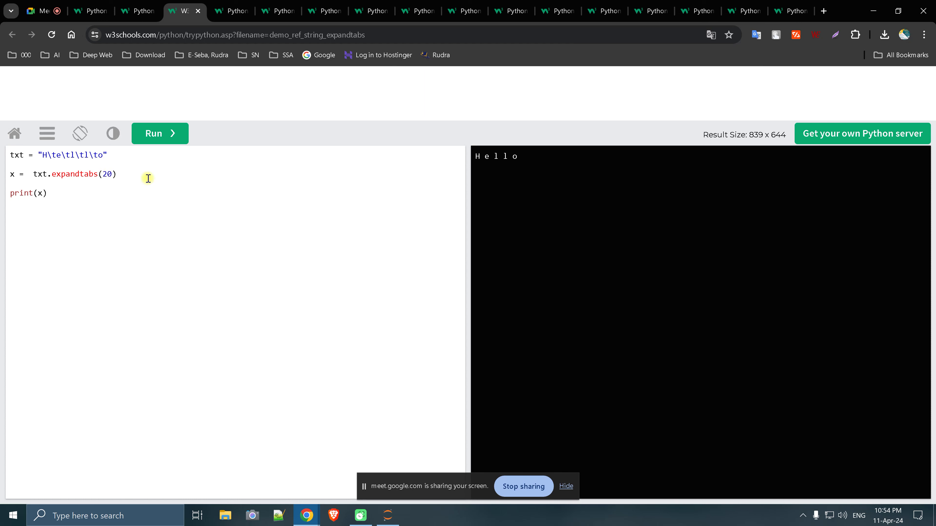
click(162, 137)
click(198, 12)
Replace 'welcome' with 'll' in the find() example and run it, returning 2
click(198, 12)
click(223, 420)
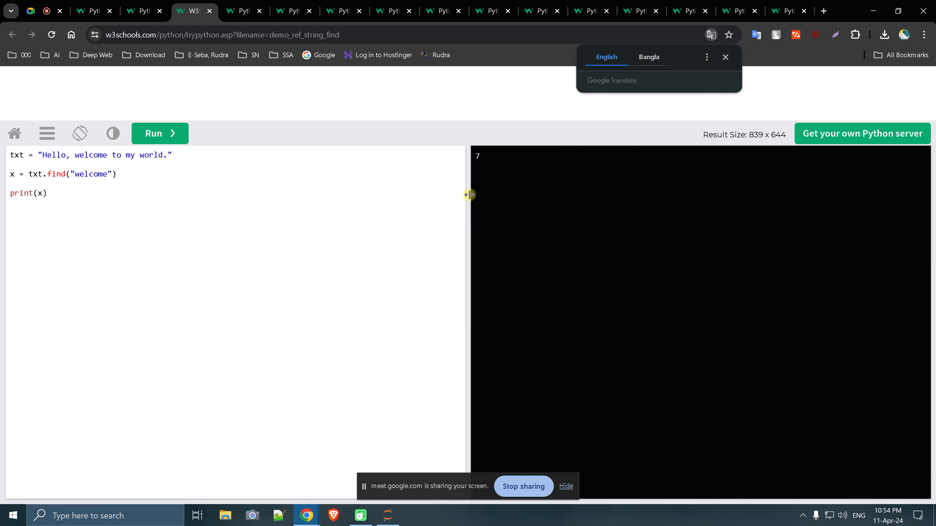
drag(67, 154, 39, 155)
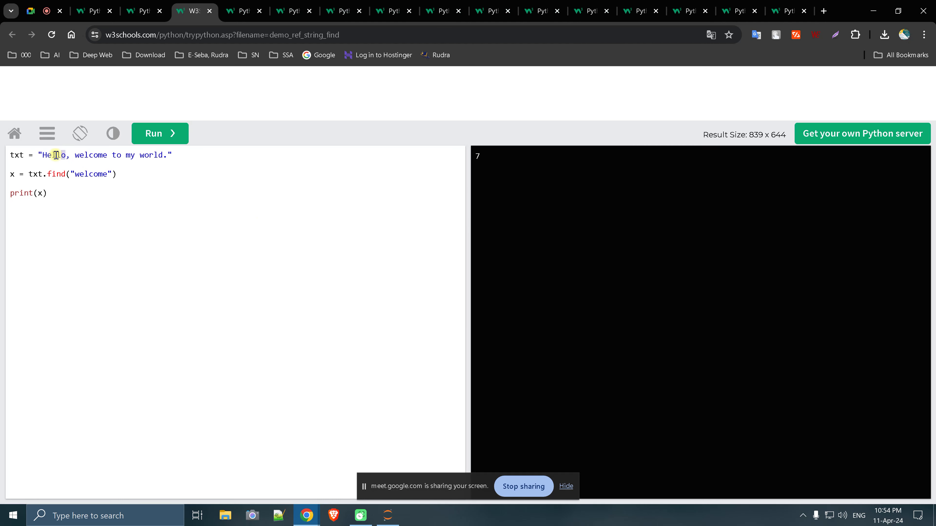
click(70, 156)
drag(75, 174, 100, 176)
text(ll)
click(155, 134)
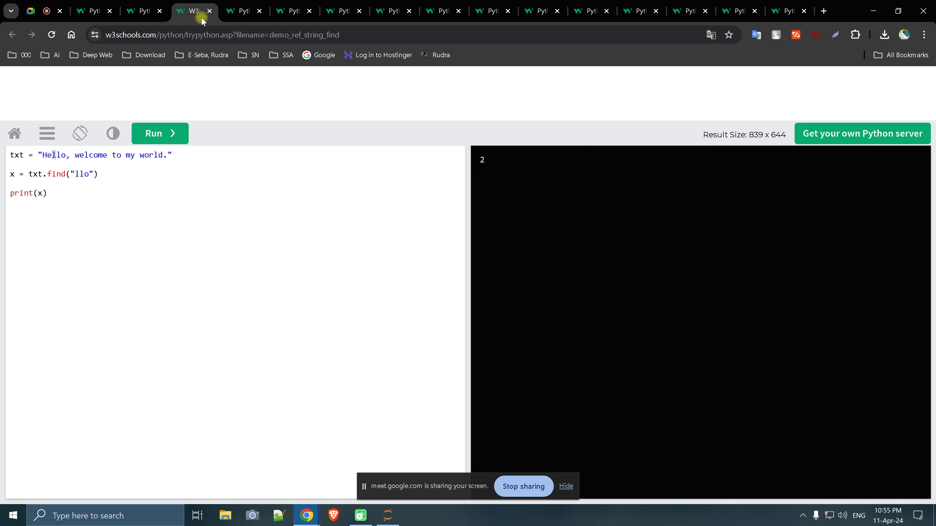
click(210, 11)
click(159, 11)
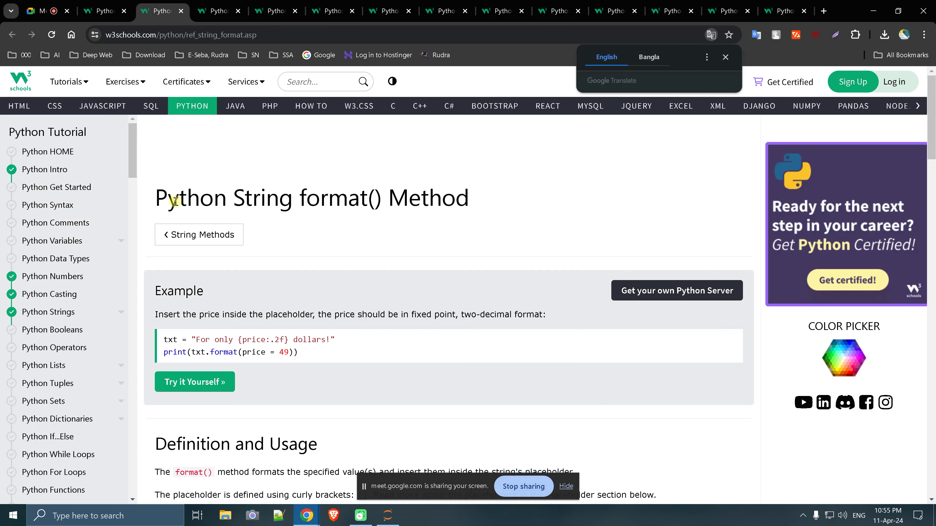
Open the format() example and run it with price = 22/7
click(206, 382)
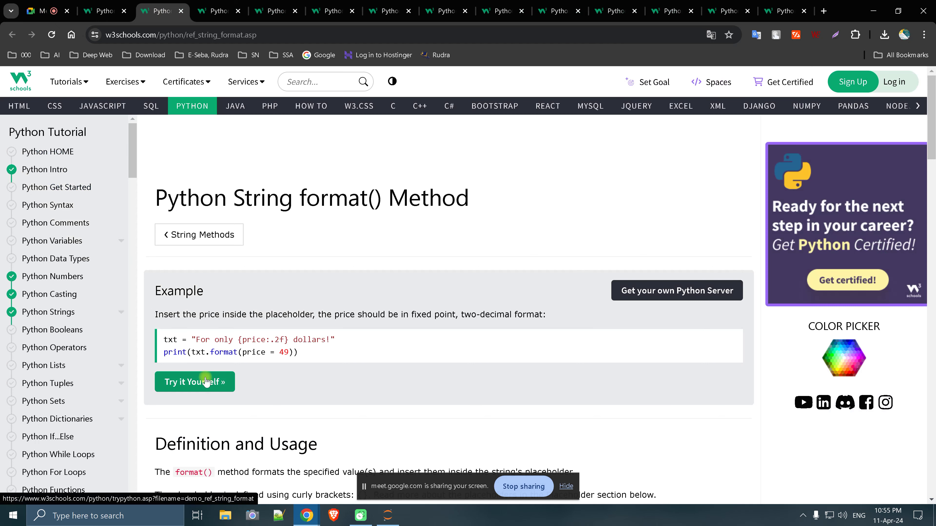
click(207, 378)
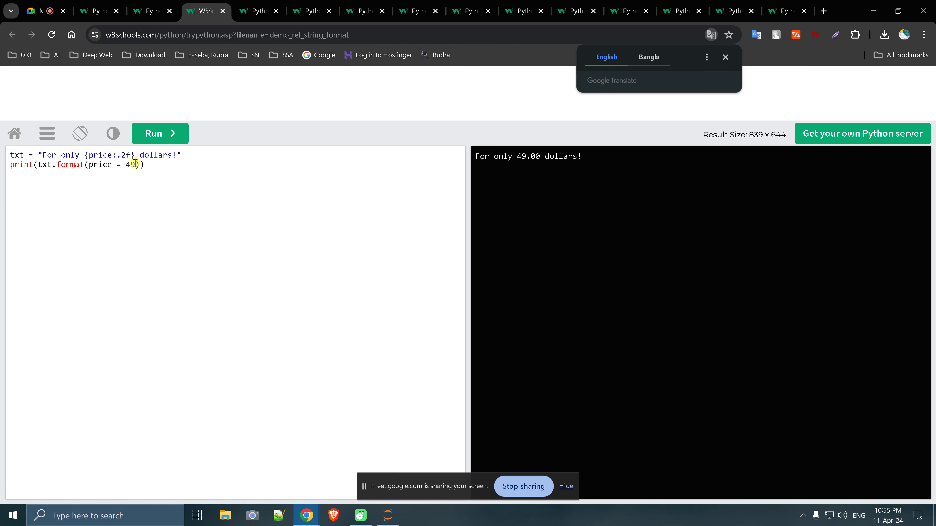
click(134, 165)
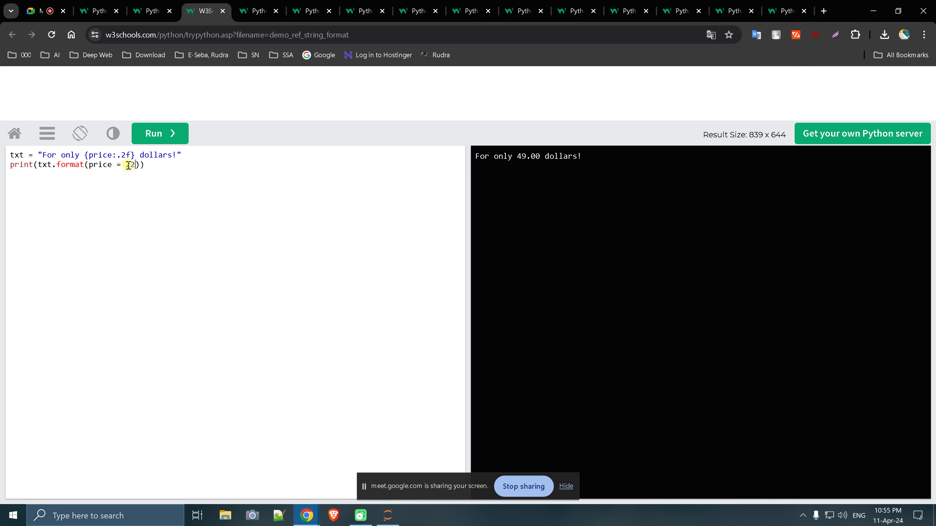
text(/7)
click(158, 134)
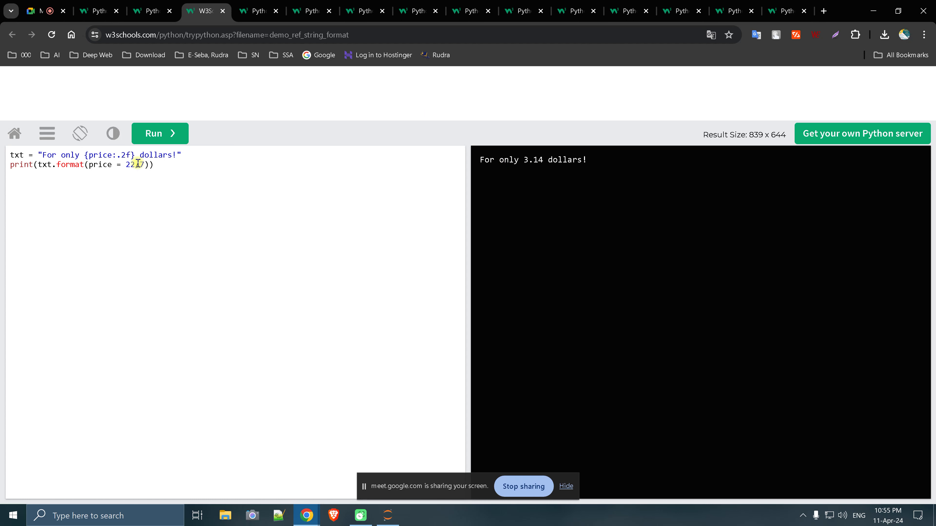
Raise the precision from .2f to .2000000f, run again and scroll through the long output
text(000)
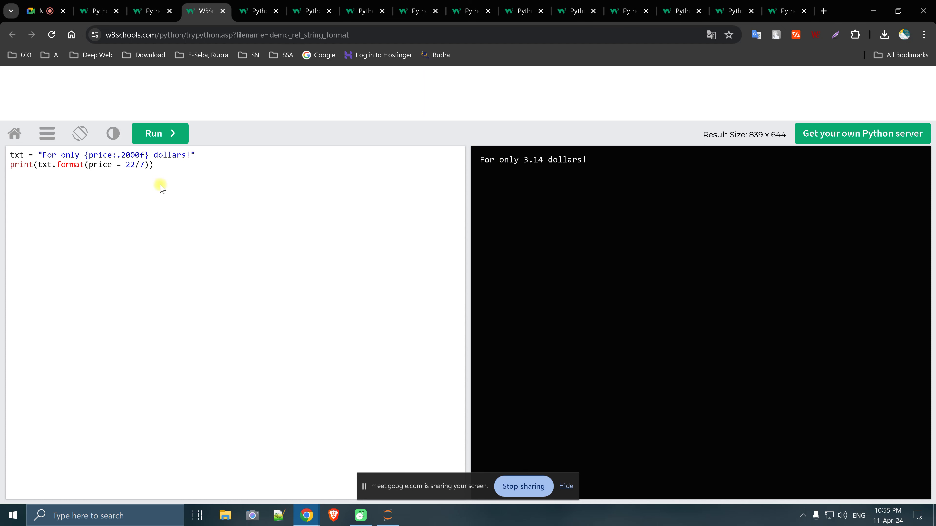
text(000)
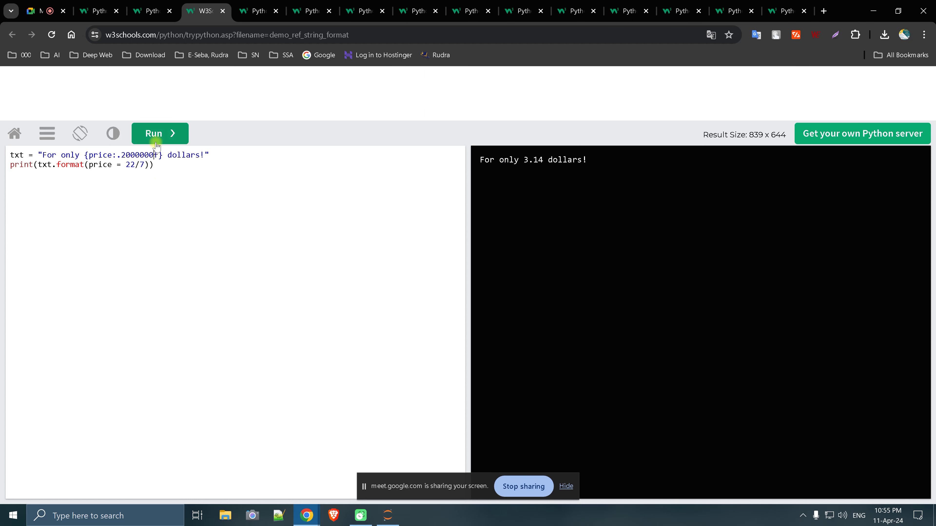
click(161, 135)
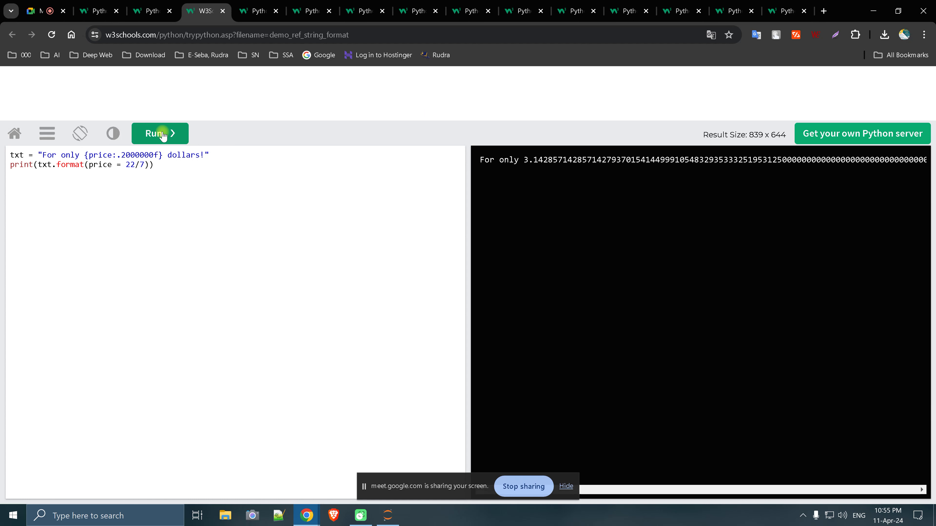
drag(687, 490, 923, 490)
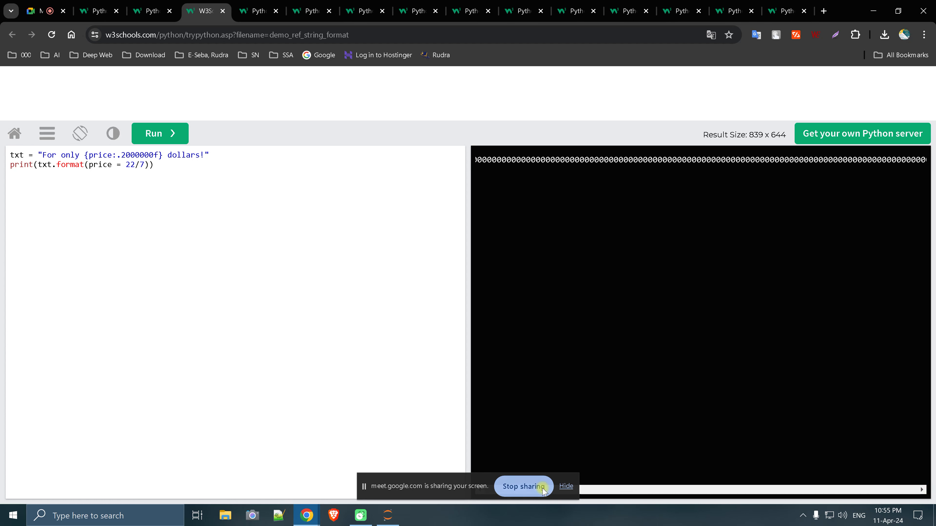
click(566, 486)
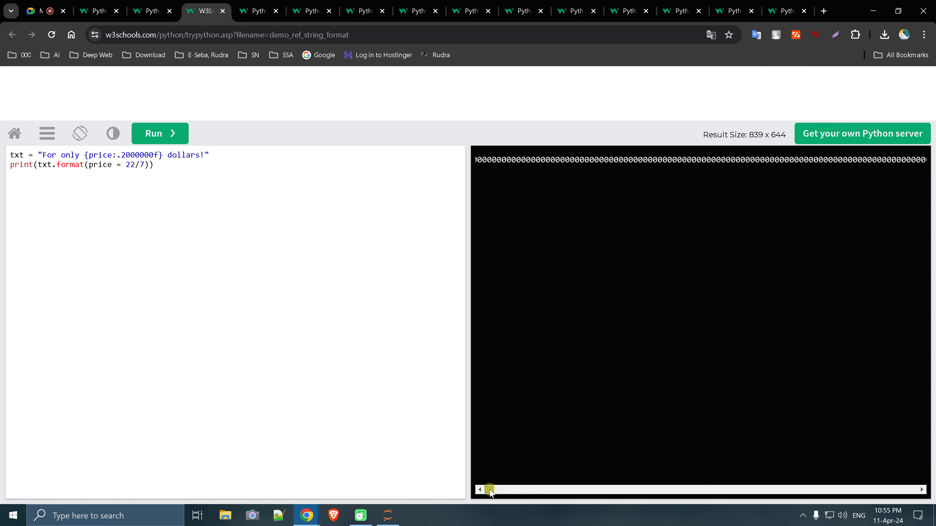
drag(490, 490, 484, 491)
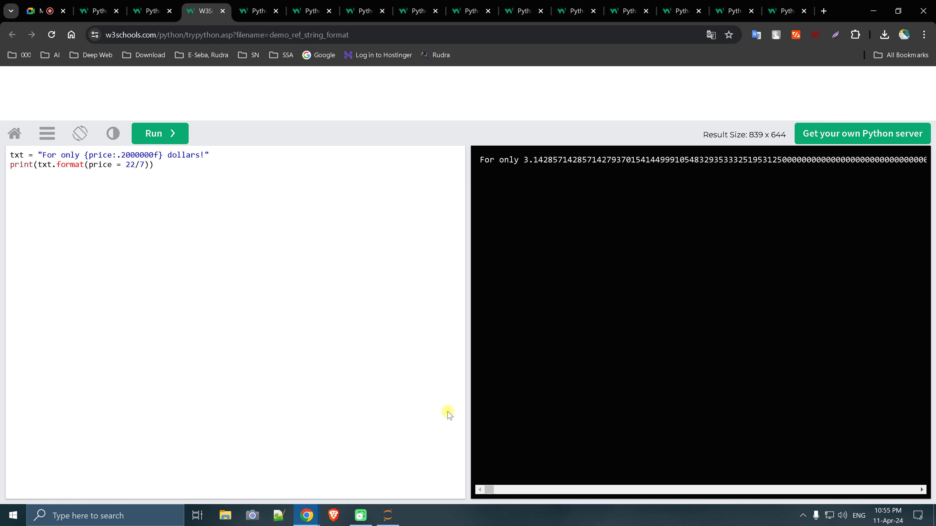
Search Google for 'pi in python' and open the W3Schools math.pi Constant page
key(ctrl+t)
text(pi )
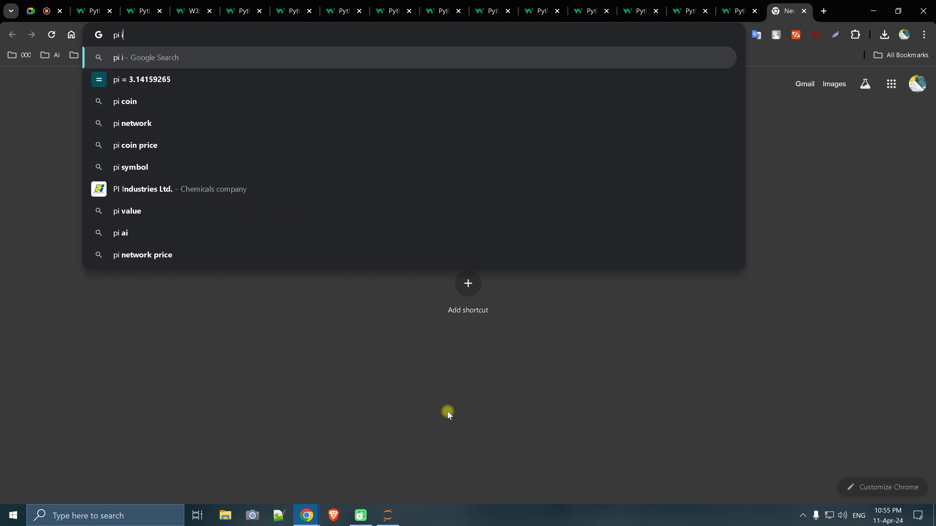
text(in p)
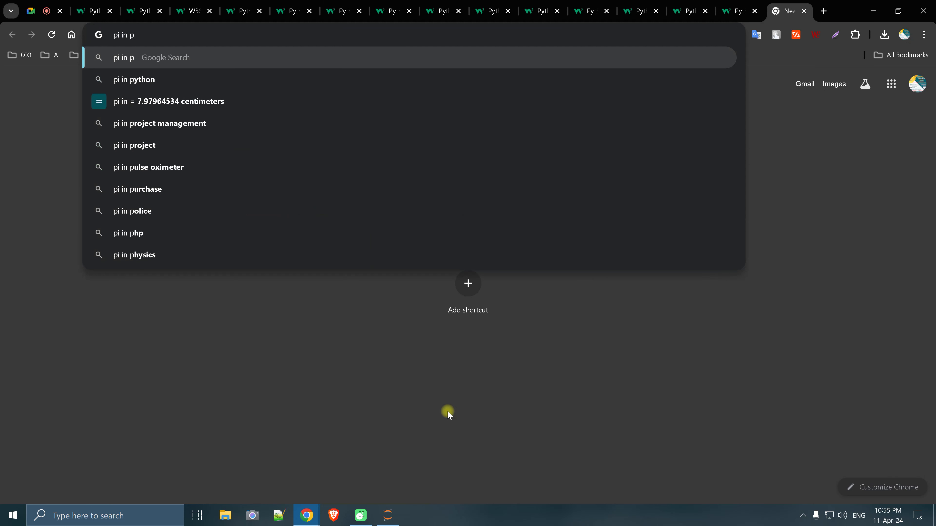
text(ython)
key(Return)
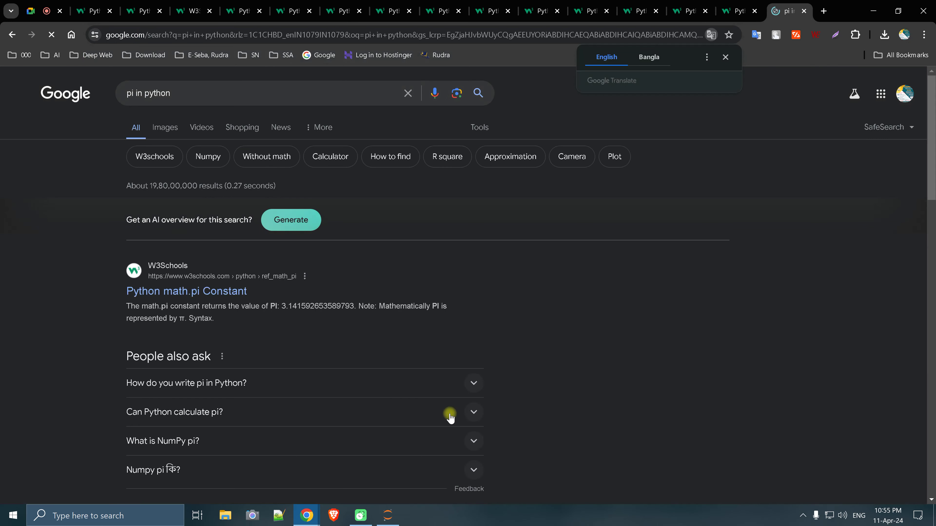
click(213, 286)
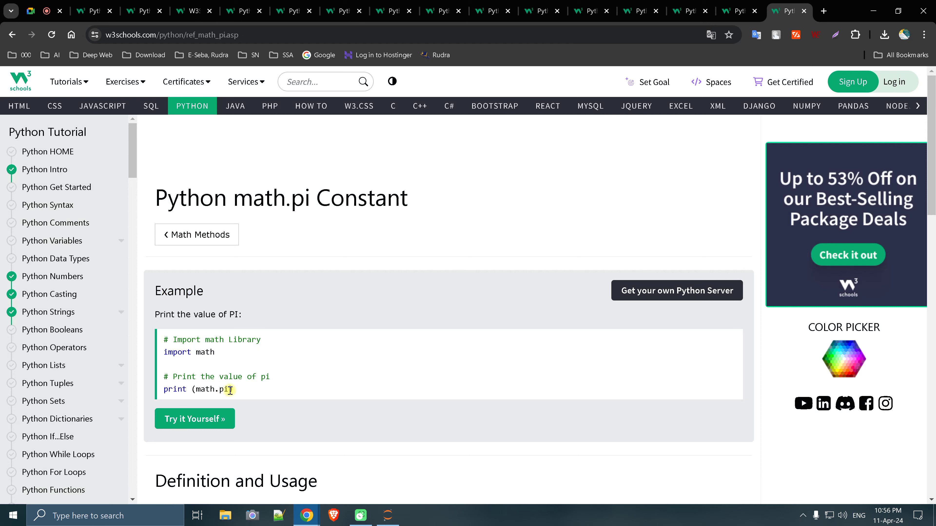
drag(230, 390, 203, 390)
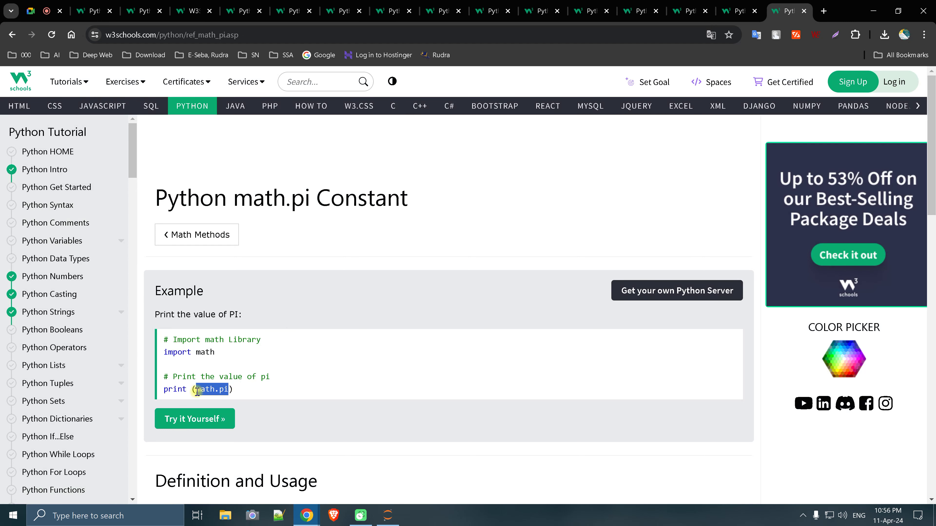
click(143, 11)
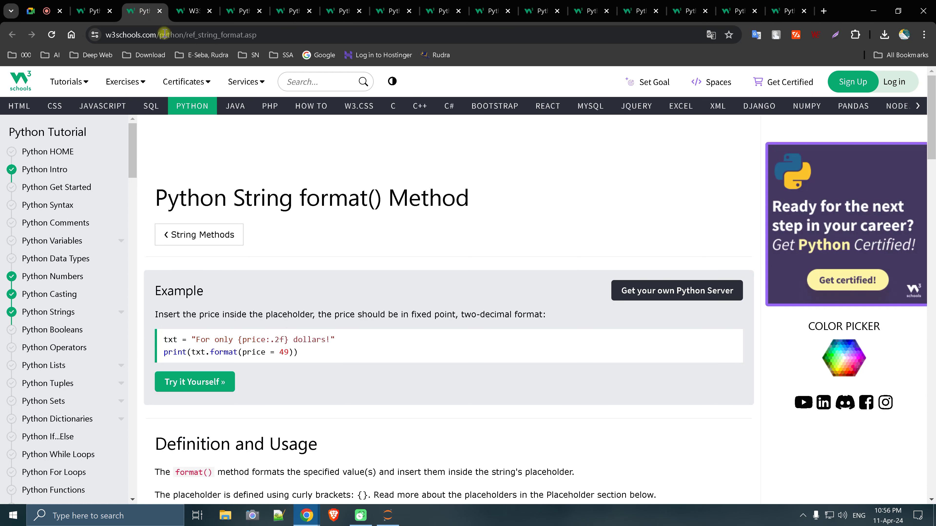
Duplicate the 22/7 print line with math.pi in place of 22/7, removing the standalone math.pi line
click(193, 11)
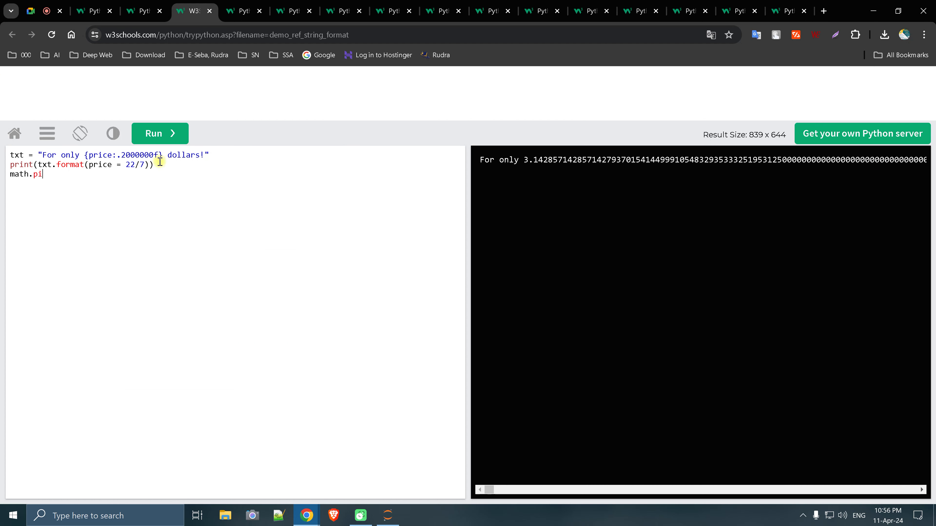
drag(160, 162, 5, 169)
key(ctrl+c)
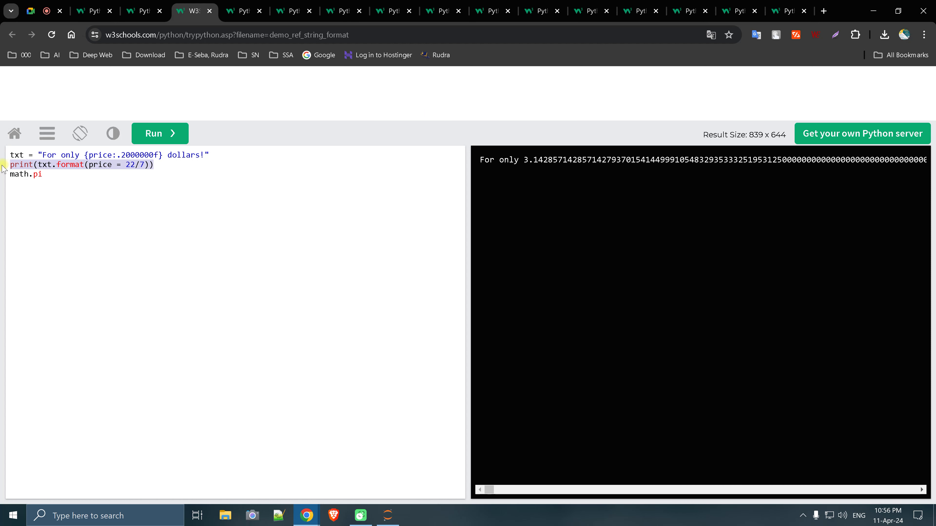
click(91, 185)
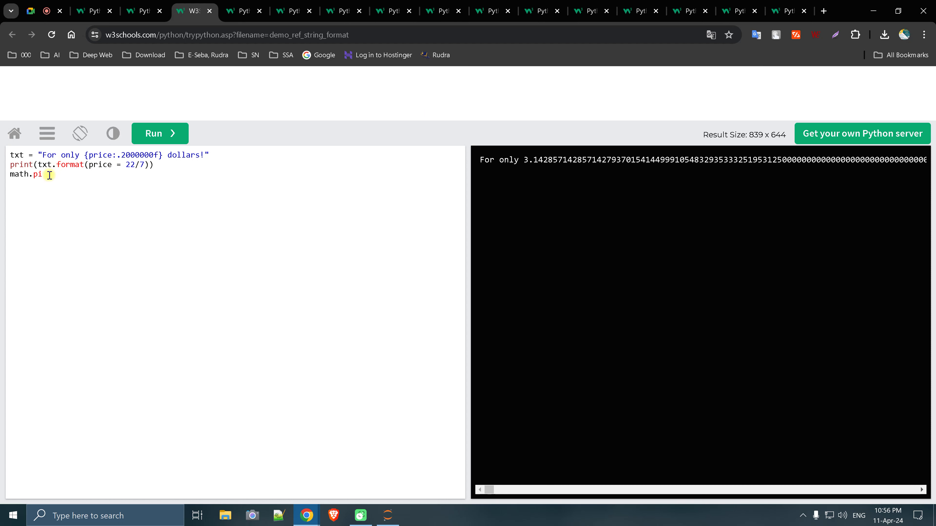
click(192, 164)
key(Return)
key(ctrl+v)
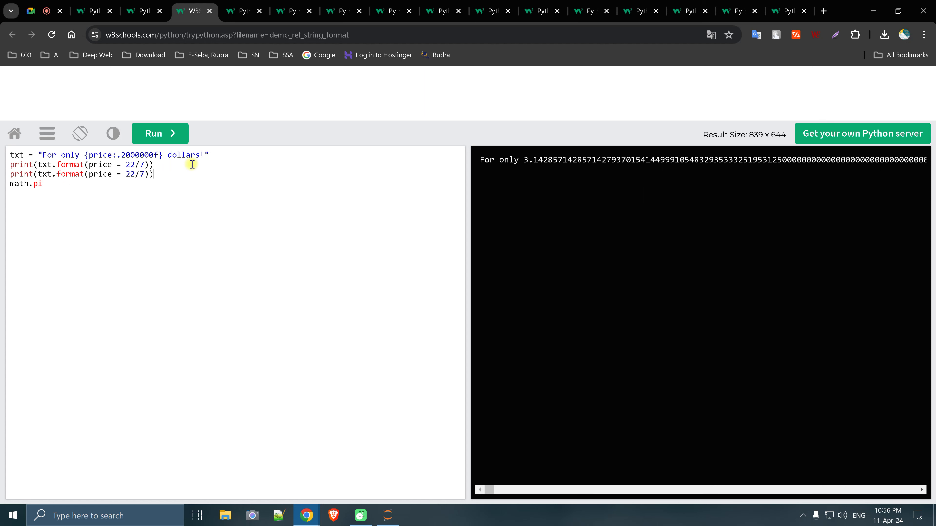
drag(44, 185, 2, 188)
key(ctrl+c)
key(BackSpace)
drag(144, 175, 124, 175)
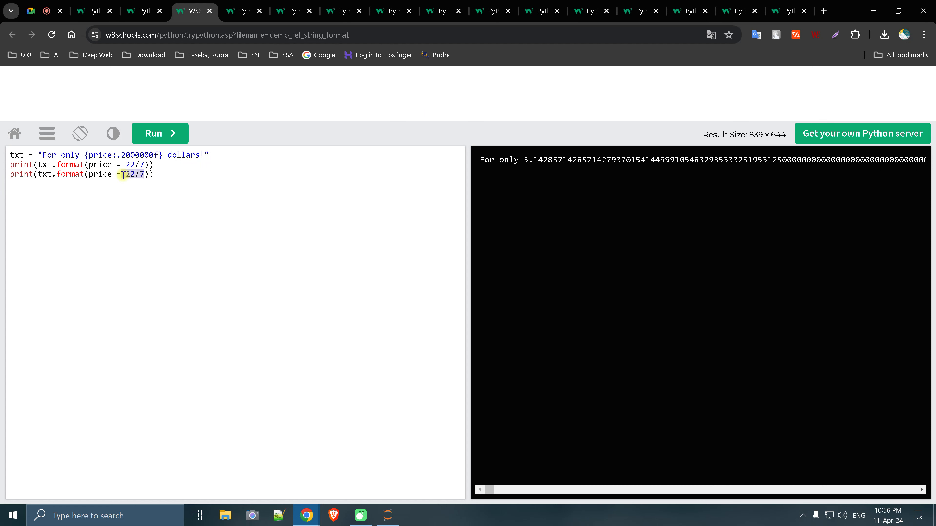
key(ctrl+v)
Strip 'dollars!' and 'For only' from the format string and add a blank first line for import math
drag(205, 156, 166, 154)
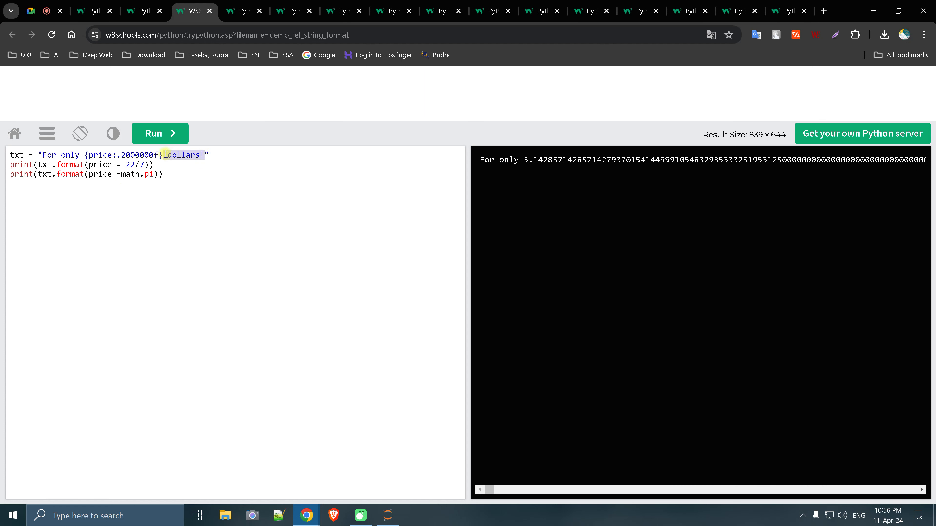
key(BackSpace)
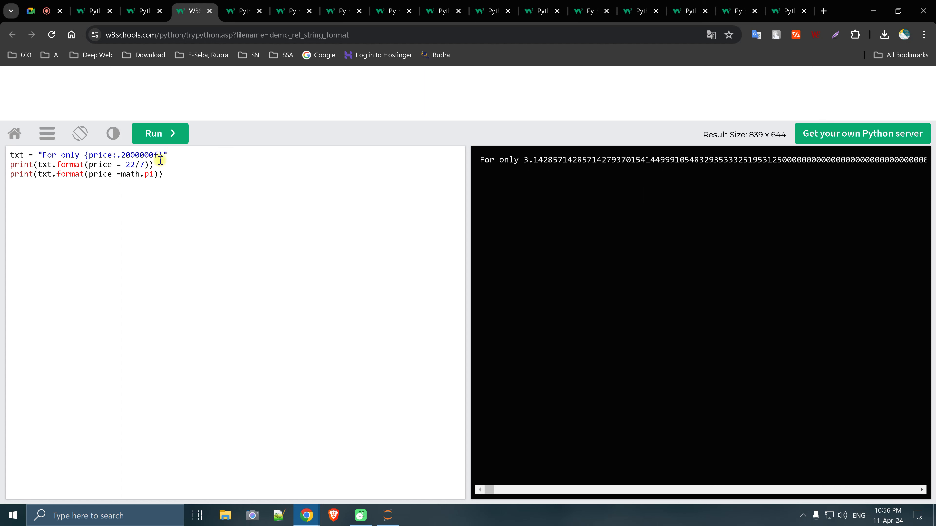
drag(85, 154, 46, 154)
key(BackSpace)
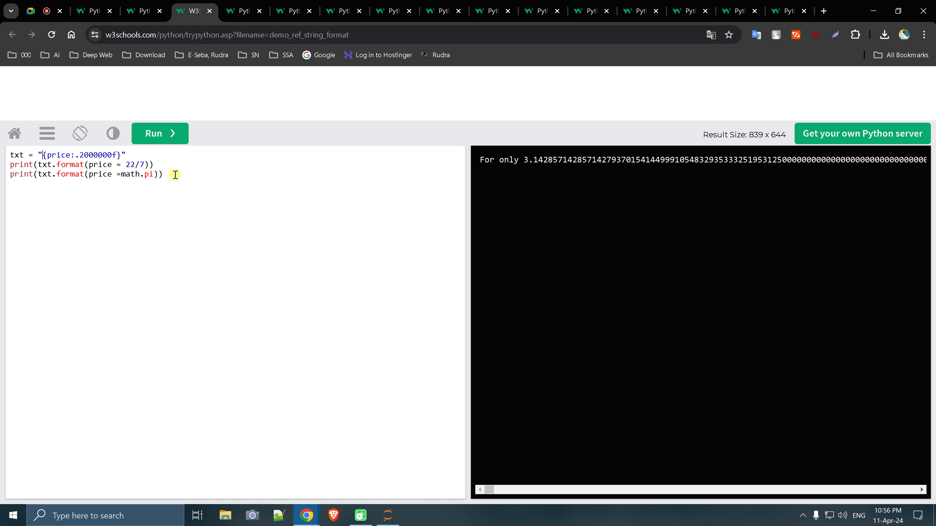
click(137, 156)
key(Home)
key(Return)
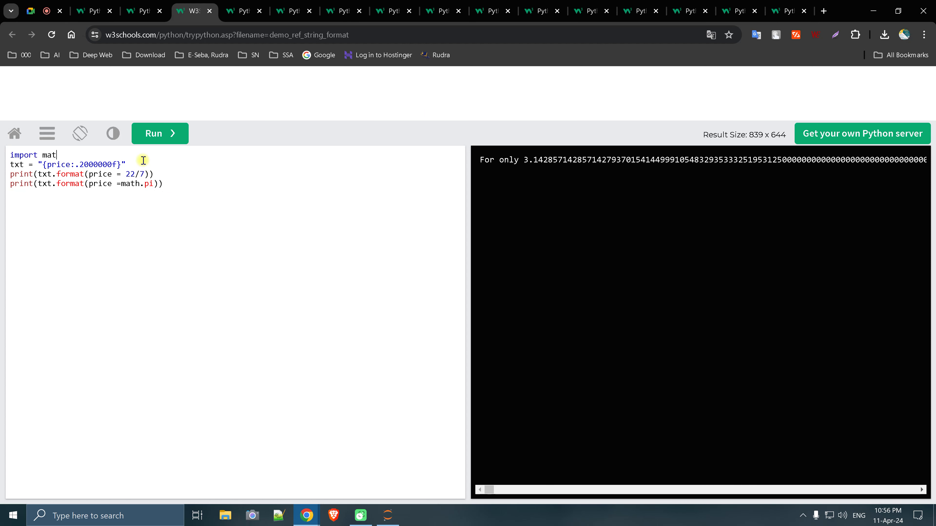
Run the code, then add a print("\n") line after the 22/7 print and run again
click(154, 135)
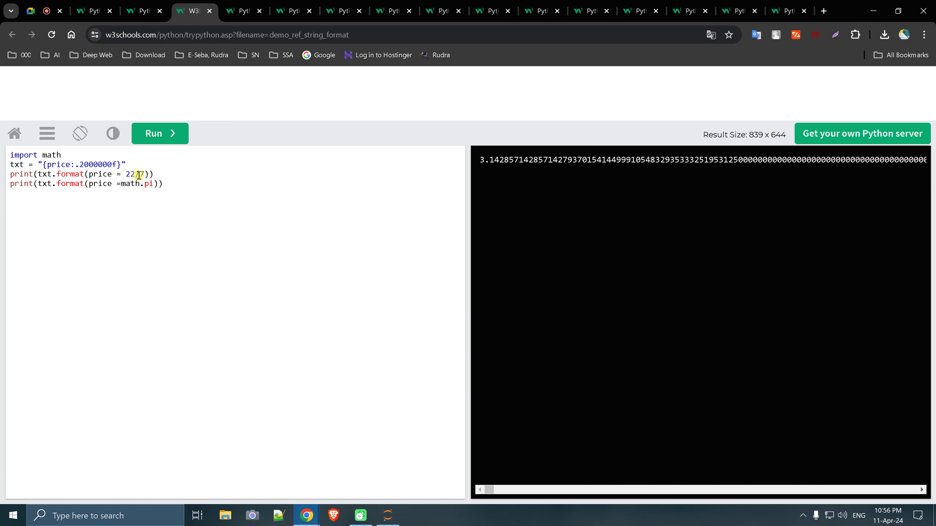
click(163, 177)
key(Return)
text(print("\n");)
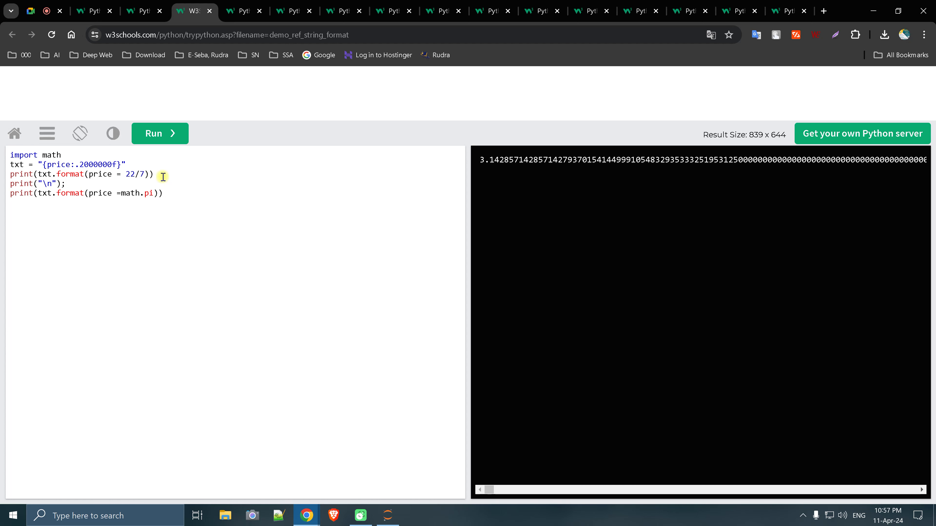
click(163, 132)
Cut the precision to .2000f, rerun, and compare the pi and 22/7 decimal digits
mouse_move(489, 489)
mouse_down()
mouse_move(933, 482)
mouse_move(115, 341)
mouse_up()
drag(99, 163, 114, 165)
key(BackSpace)
click(151, 133)
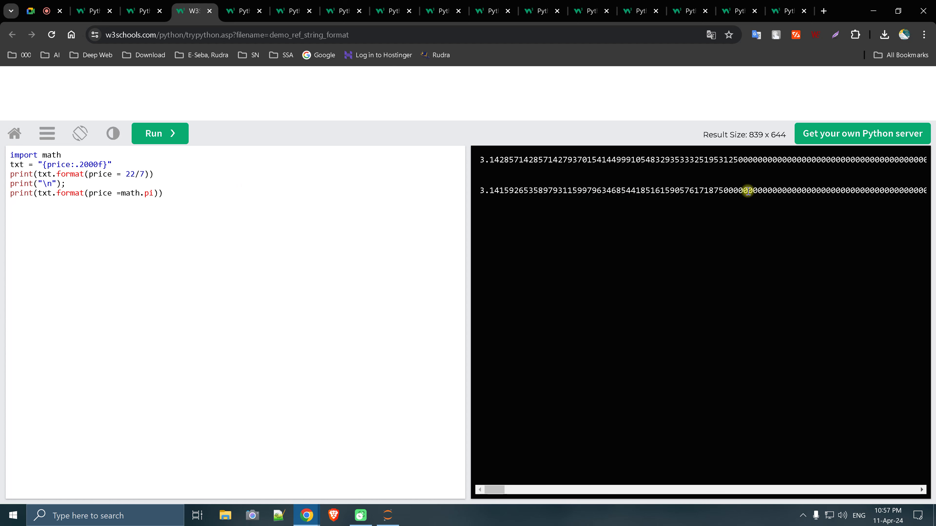
drag(723, 189, 493, 193)
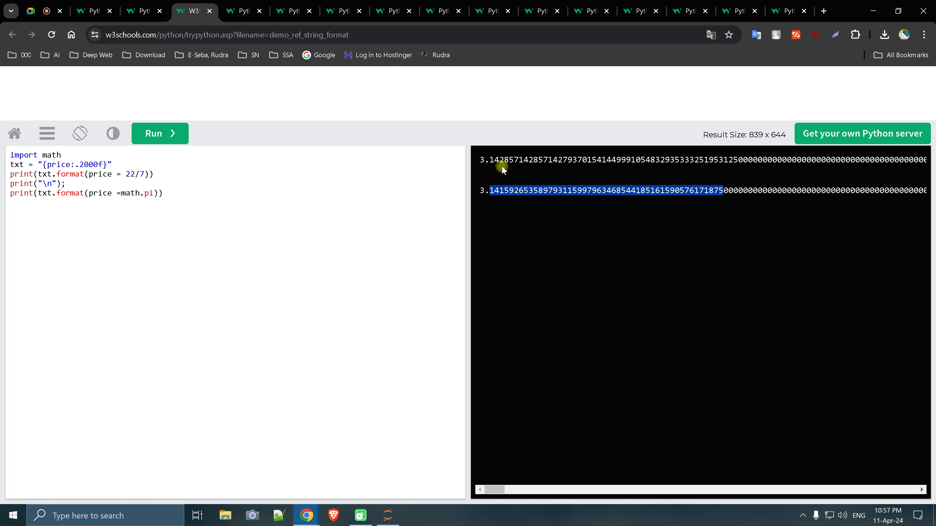
drag(489, 160, 739, 162)
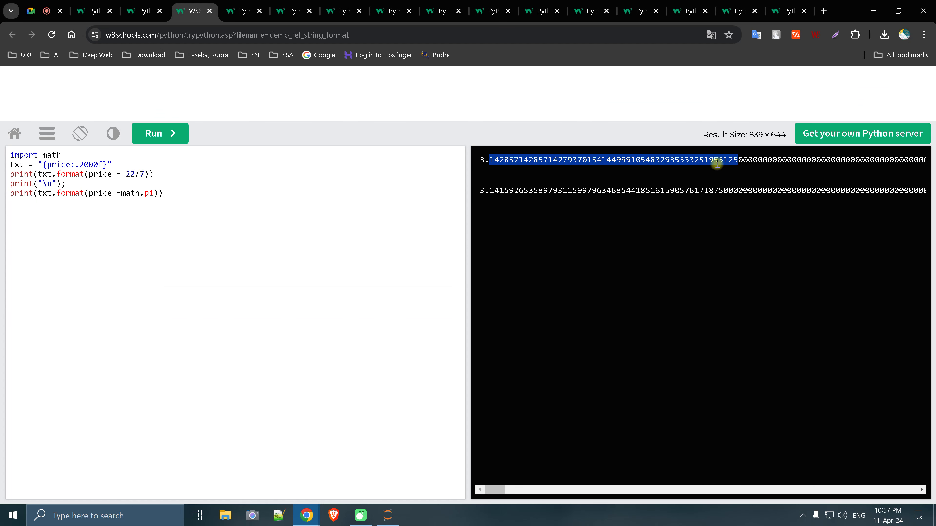
click(209, 11)
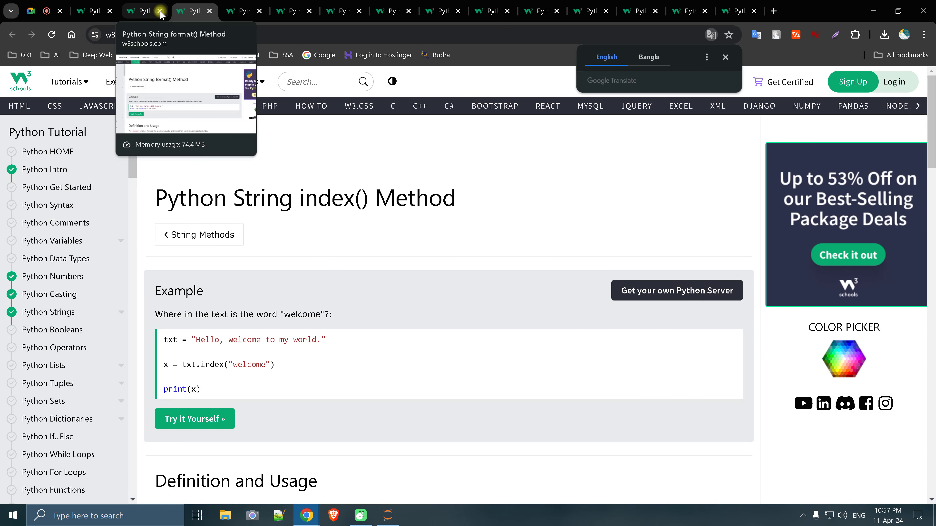
Close the format() page and briefly open, then close, the index() Try-it example
click(158, 13)
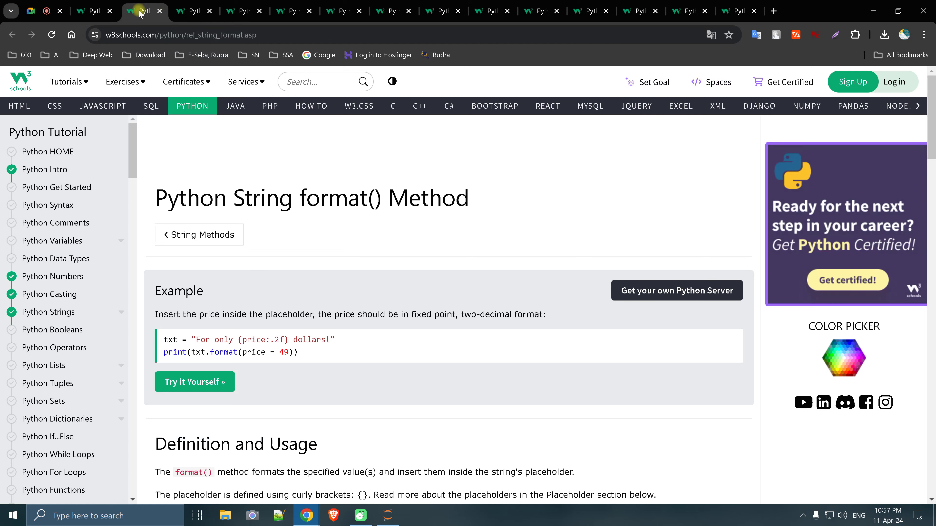
click(159, 11)
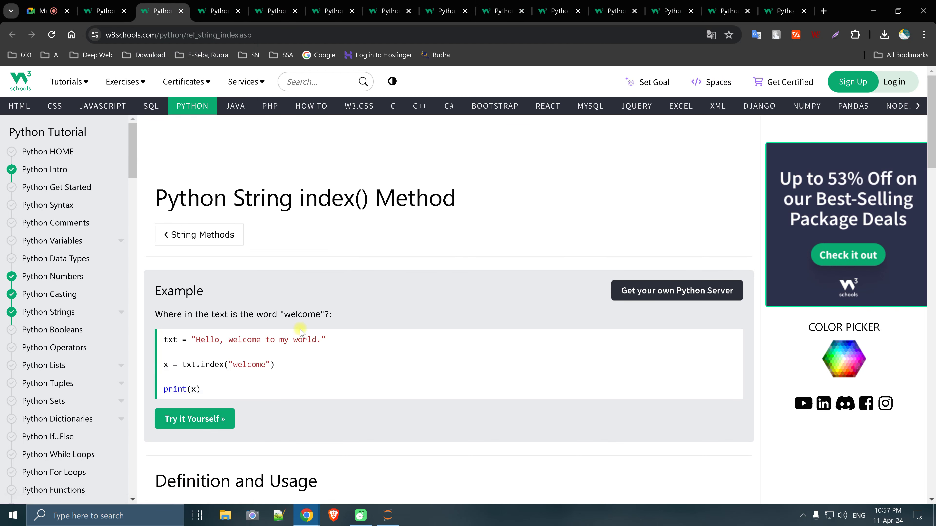
click(226, 422)
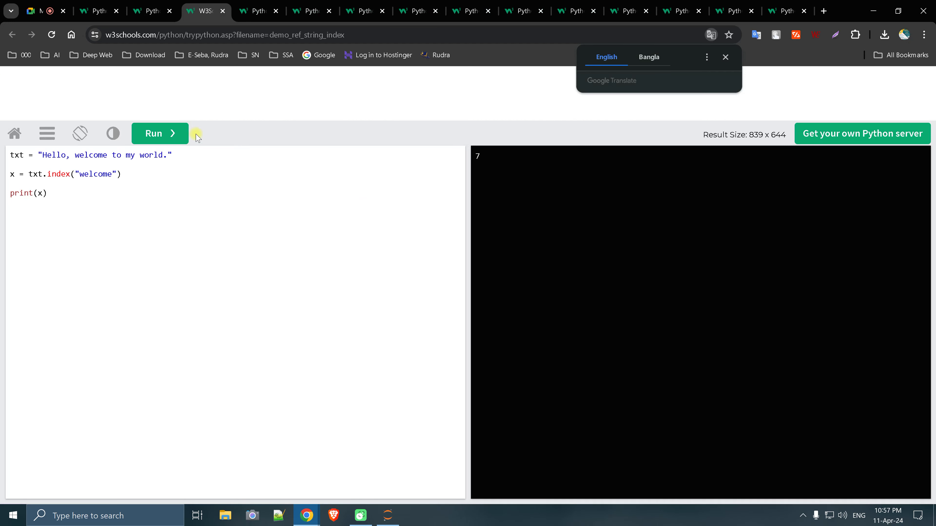
click(222, 11)
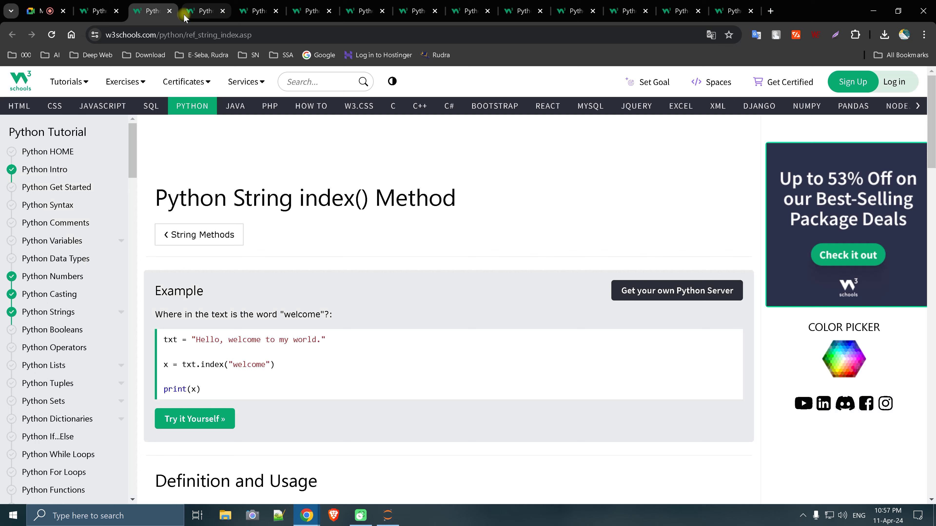
click(169, 11)
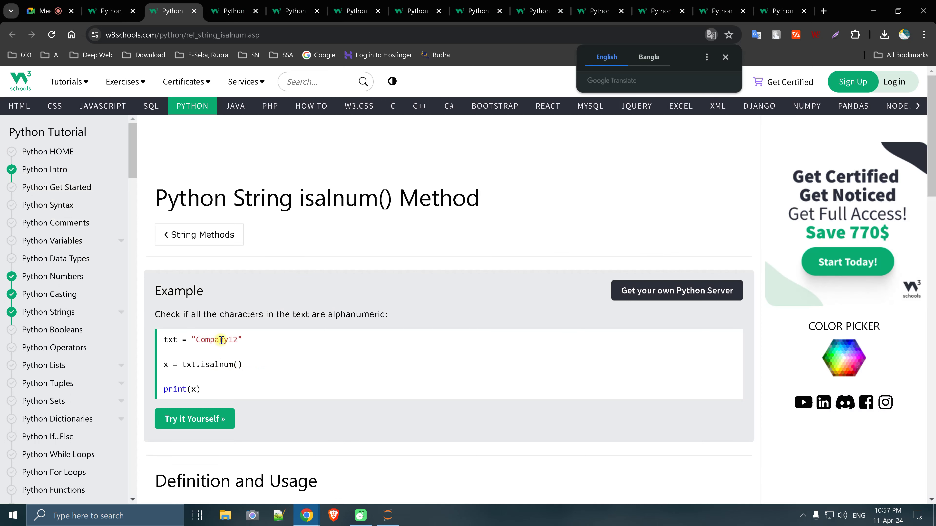
Open the isalnum() example and look up the isnumeric() method on the String Methods page
click(209, 418)
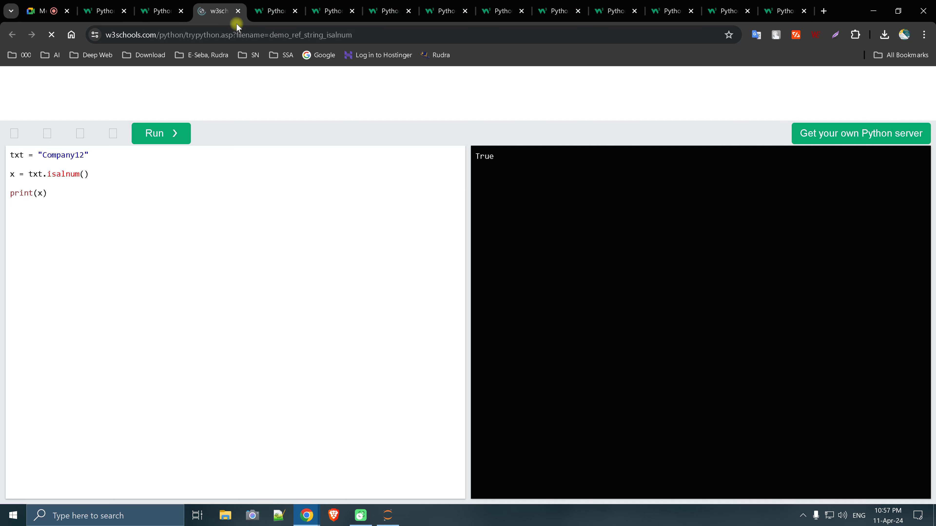
click(77, 155)
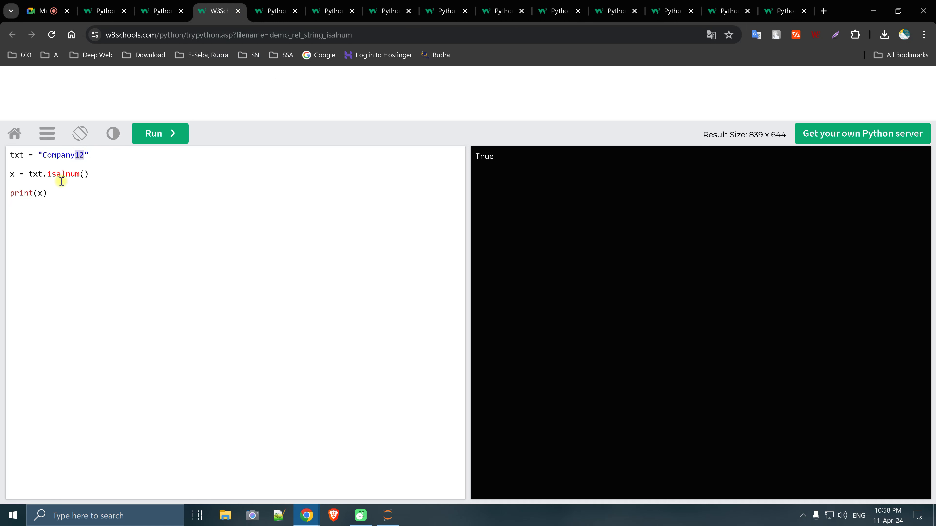
drag(29, 176, 89, 176)
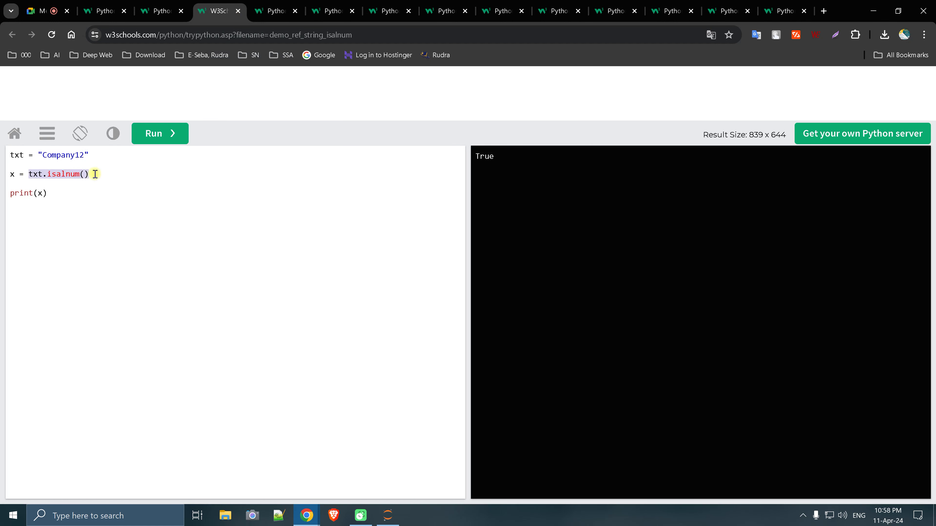
click(65, 175)
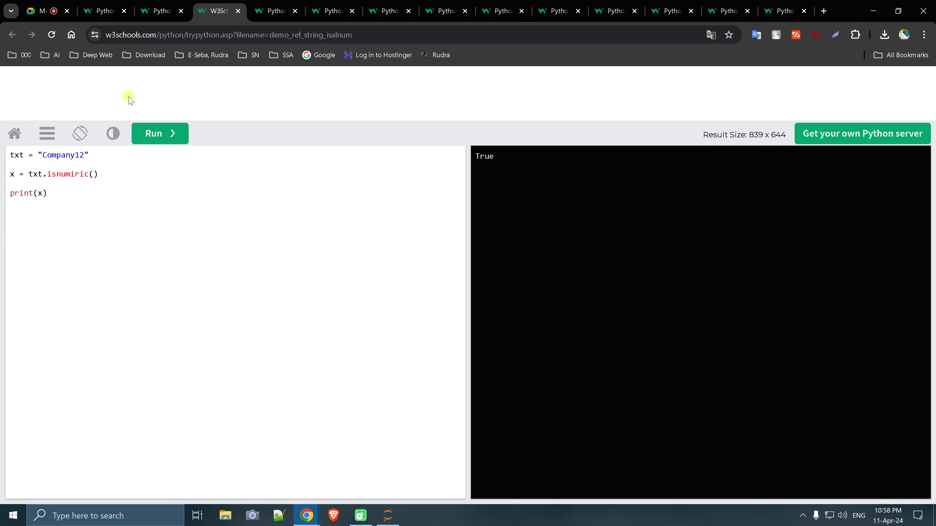
click(99, 11)
scroll(216, 261, up, 2)
scroll(212, 267, up, 5)
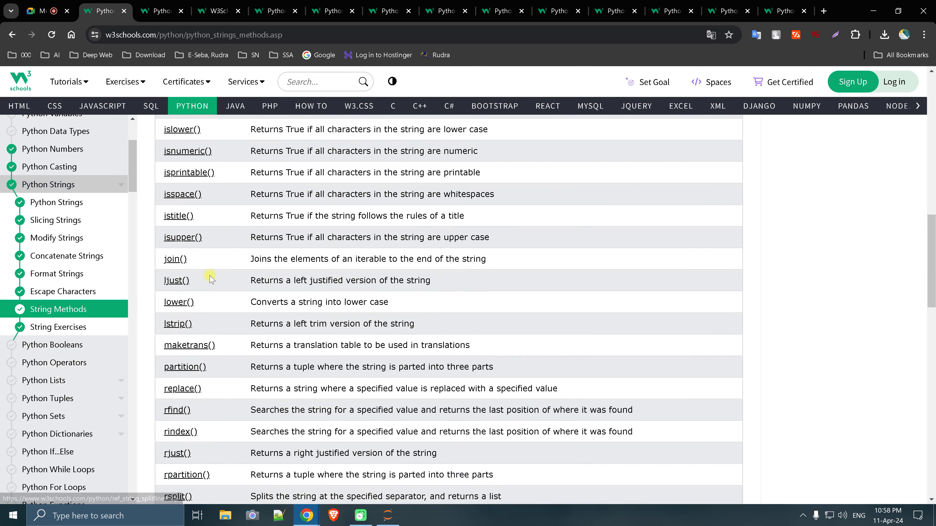
scroll(208, 271, up, 4)
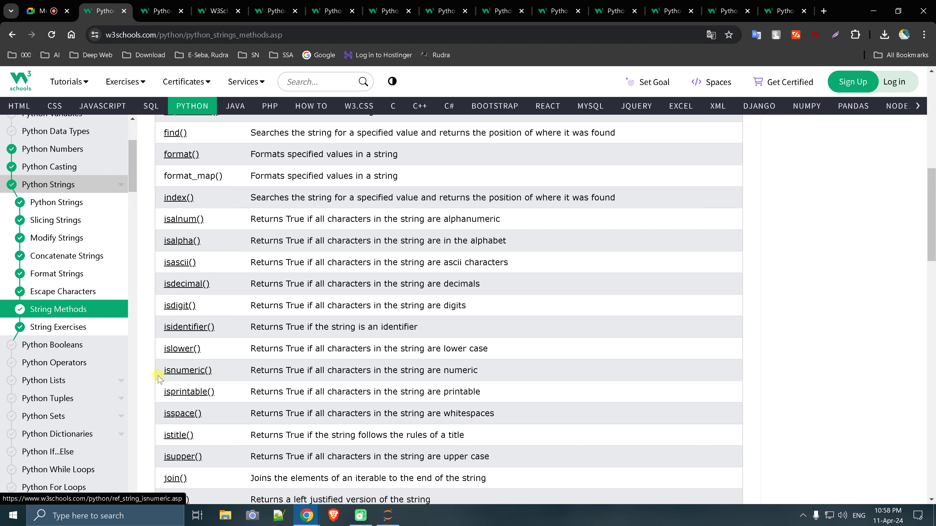
drag(159, 371, 215, 373)
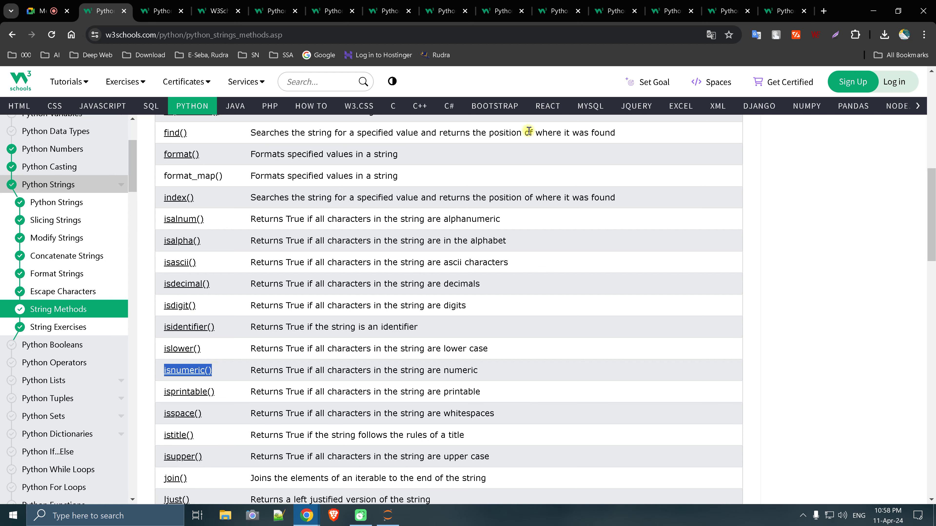
click(158, 11)
click(218, 11)
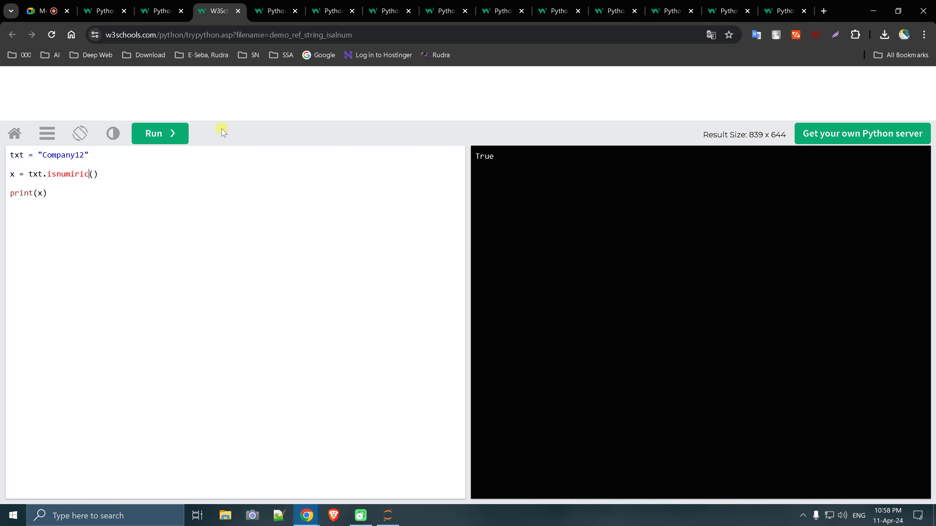
Change the call to isnumeric() and run it on 'Company12', which prints False
drag(50, 177, 152, 172)
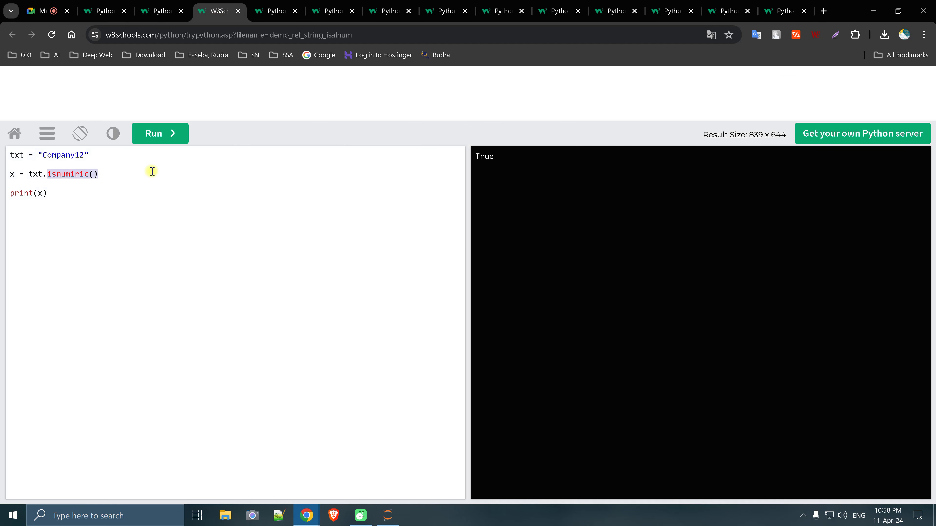
text(isnumeric())
click(169, 134)
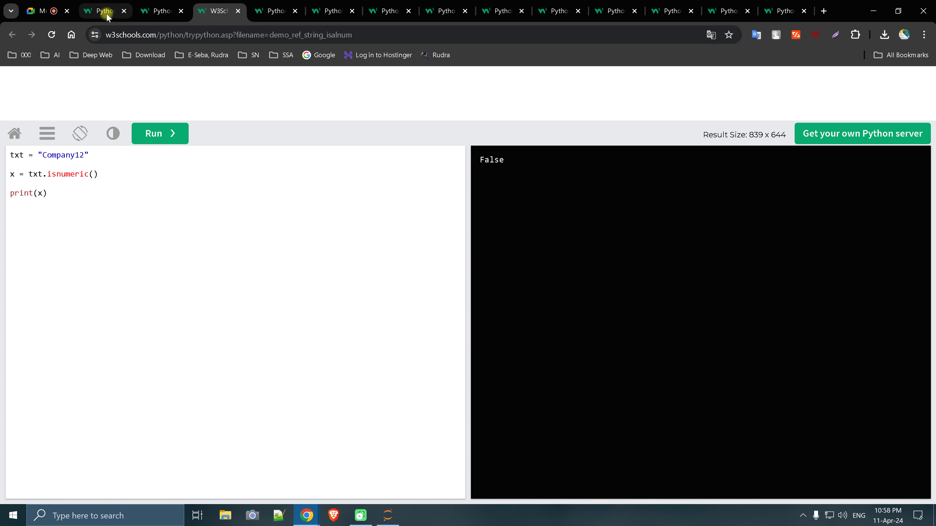
click(158, 12)
click(181, 12)
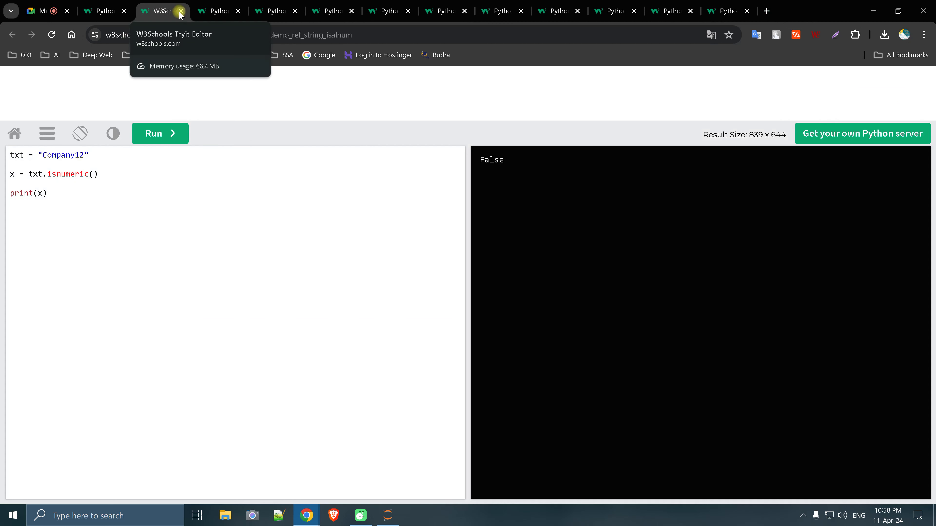
click(181, 12)
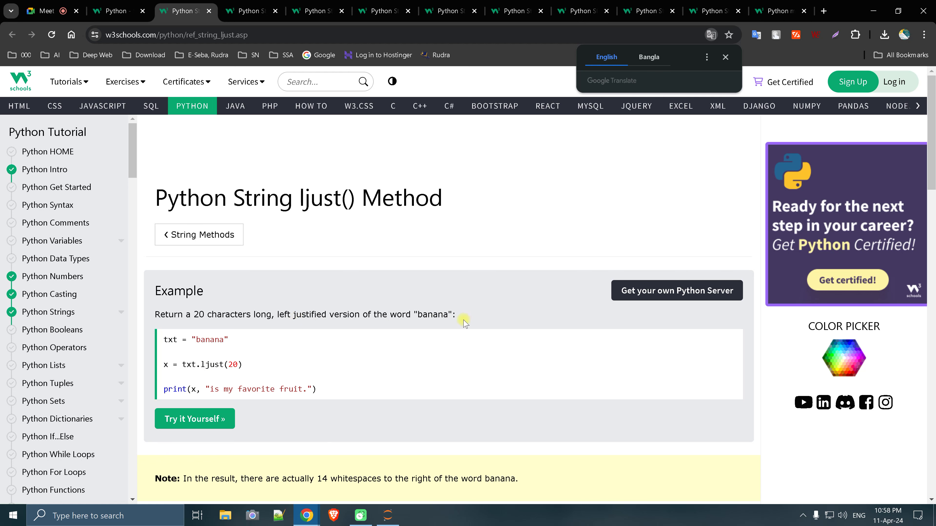
Change ljust to rjust(20) in the banana example and run it, right-aligning 'banana'
click(201, 419)
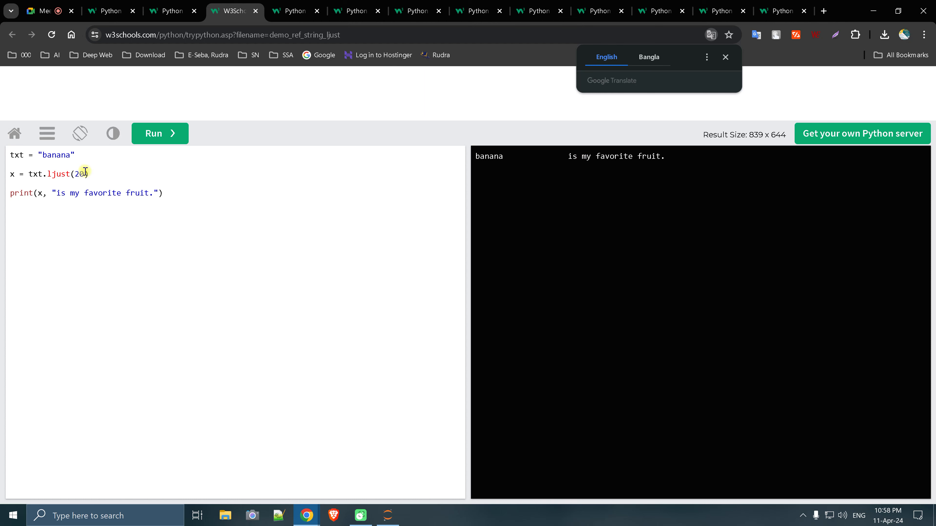
click(52, 174)
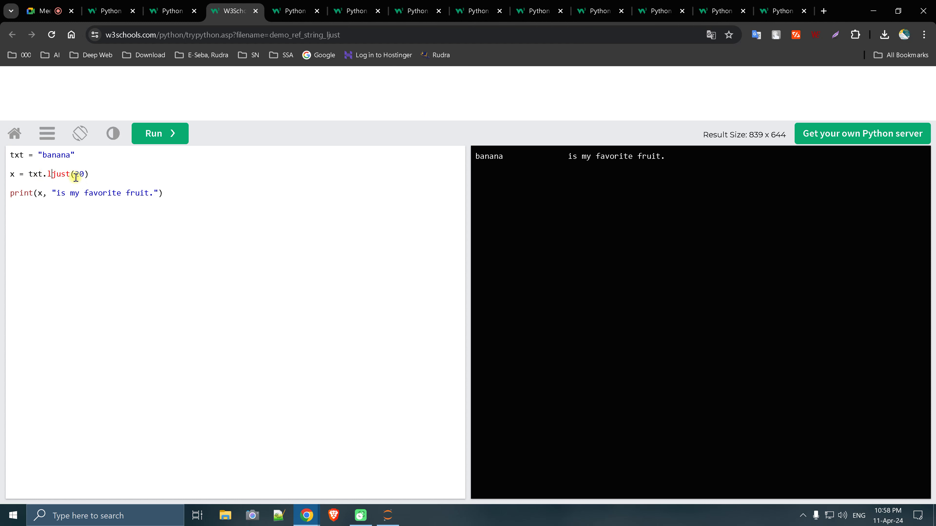
key(BackSpace)
text(r)
click(156, 135)
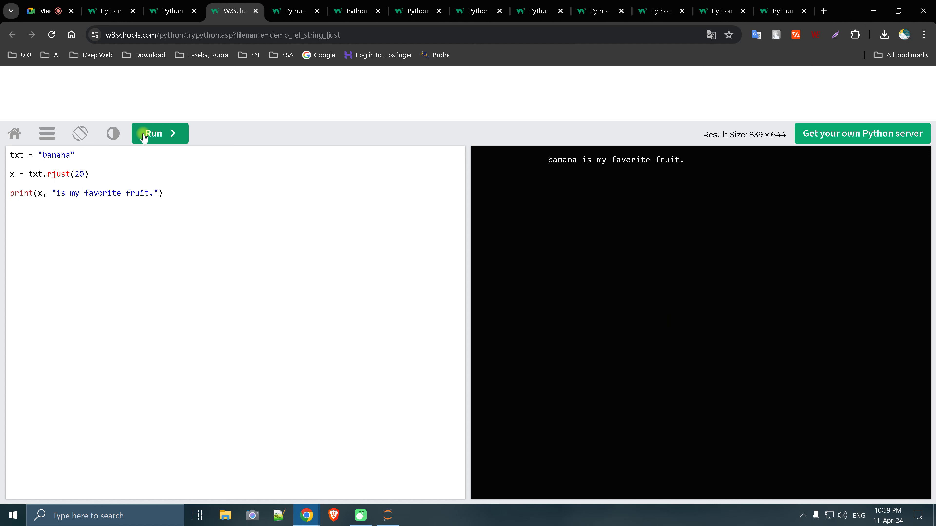
click(255, 11)
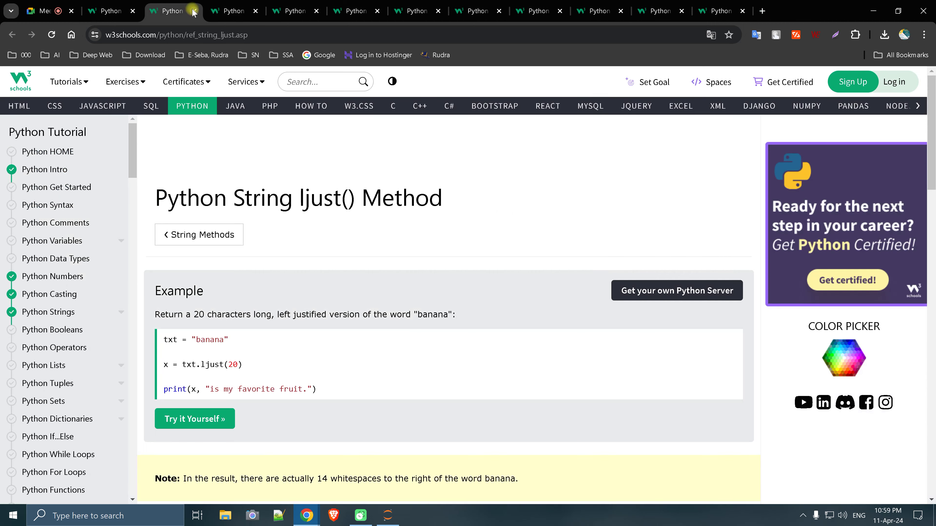
click(190, 11)
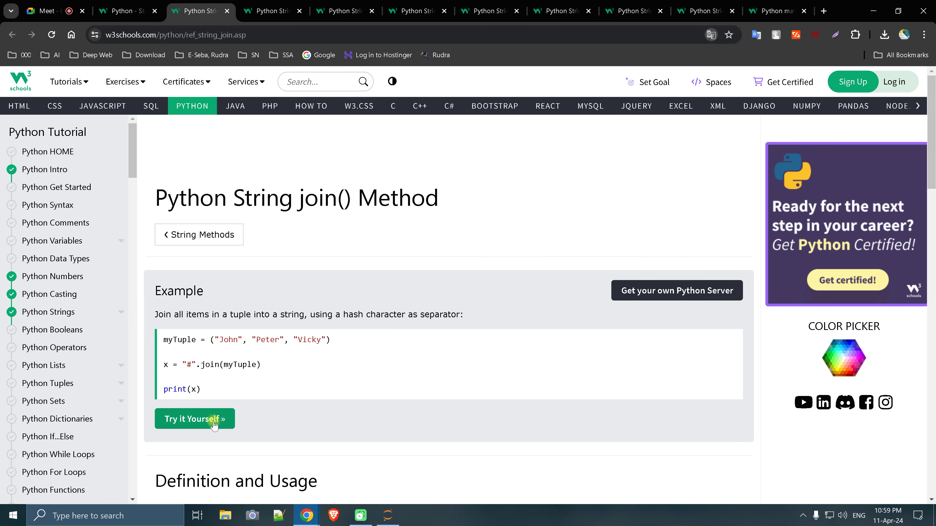
Swap the join() separator # for --> so it prints John-->Peter-->Vicky, then close both join tabs
click(207, 419)
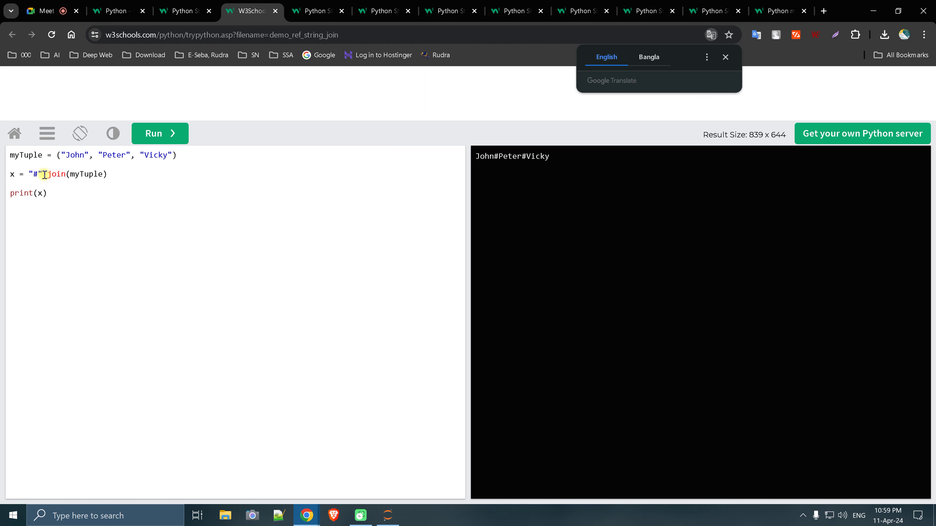
click(37, 173)
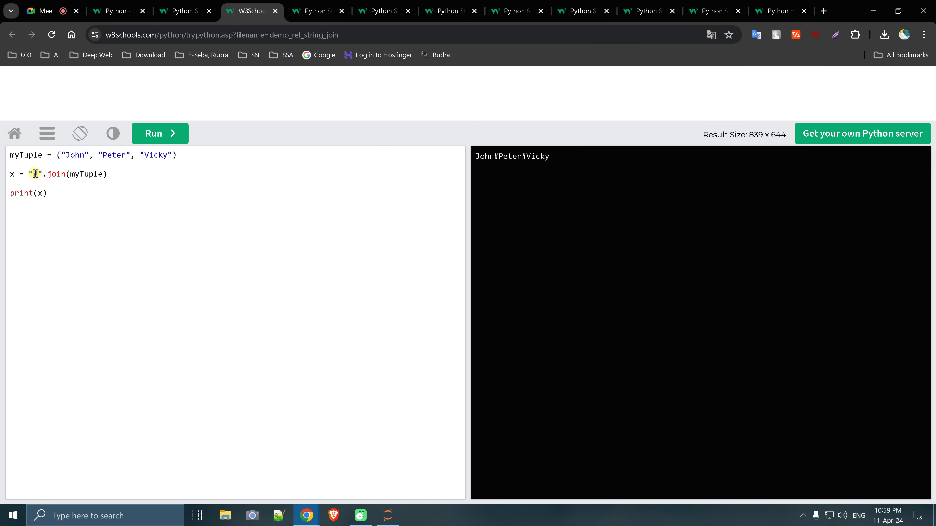
text(--)
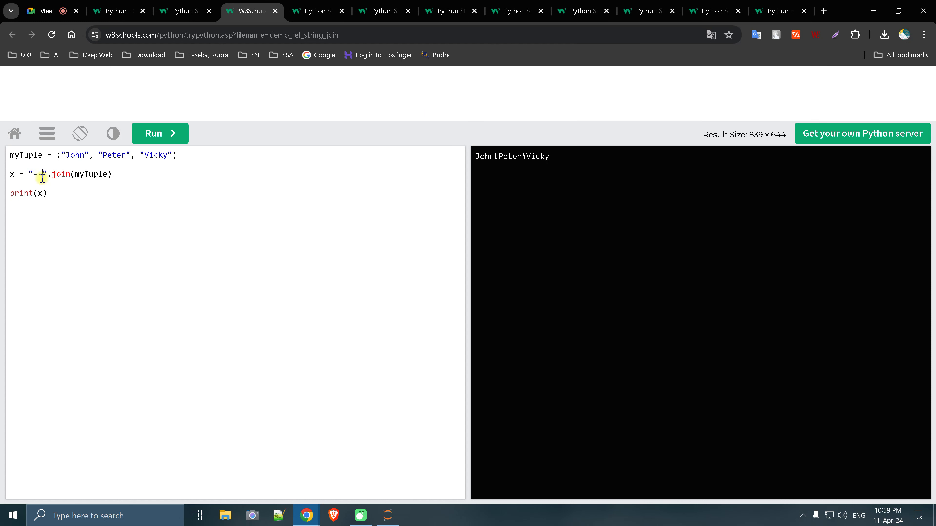
text(>)
click(158, 133)
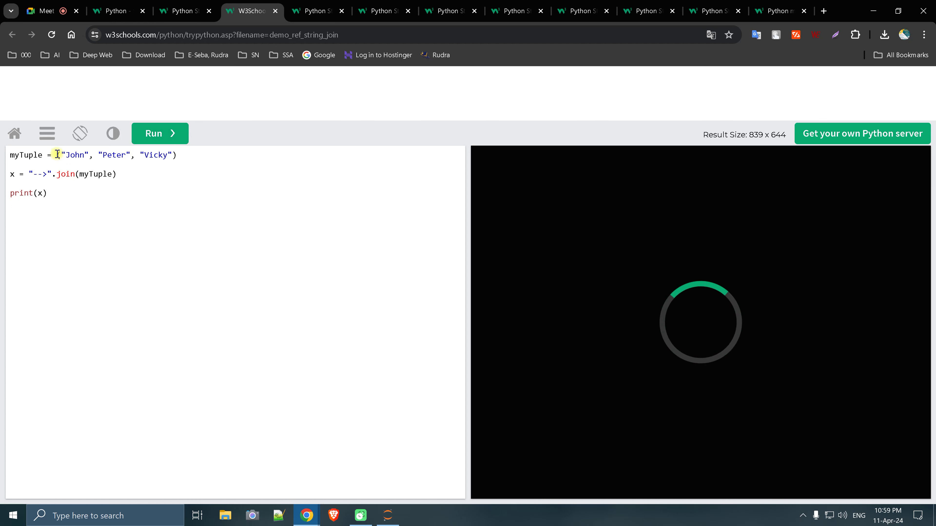
drag(57, 154, 184, 156)
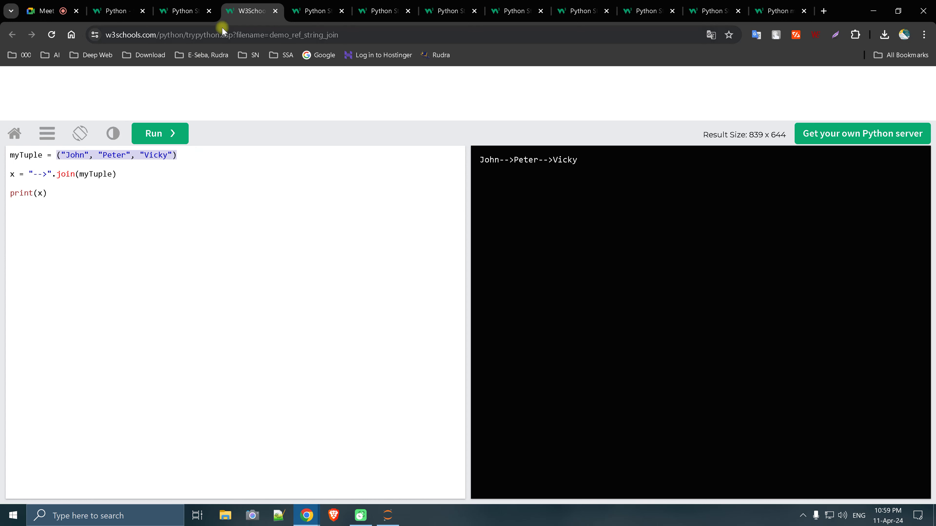
click(275, 11)
click(208, 11)
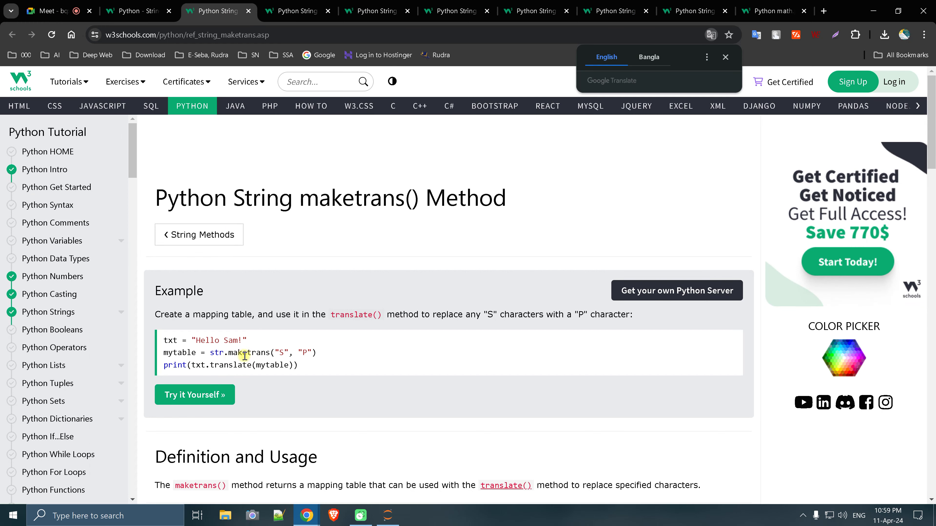
Insert S letters so maketrans("S", "P") turns 'SHeSlo Sam!' into PHePlo Pam!, then close both tabs
click(207, 397)
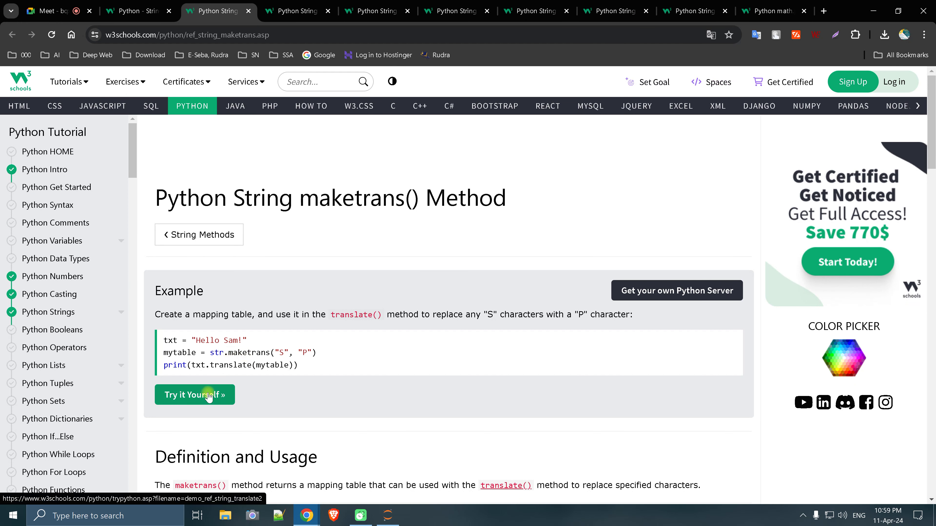
click(210, 395)
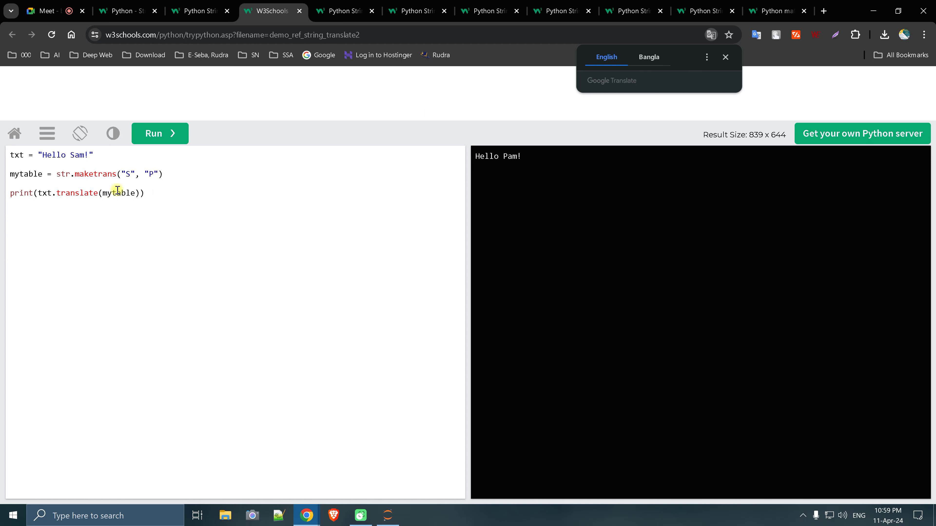
click(56, 155)
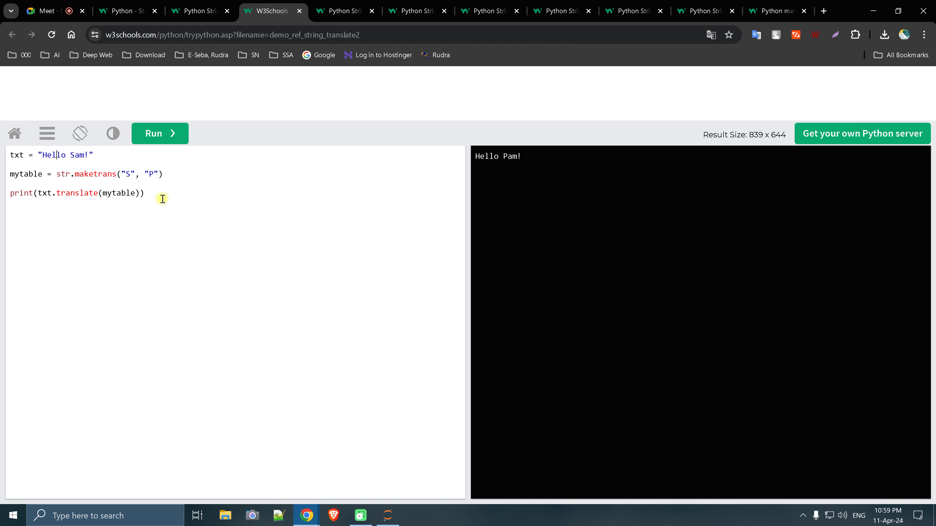
text(SHe)
text(S)
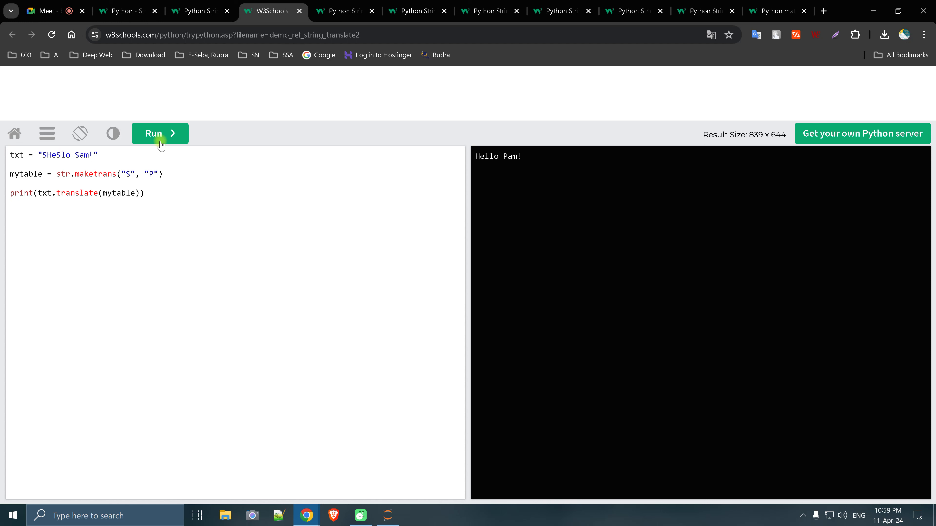
click(165, 138)
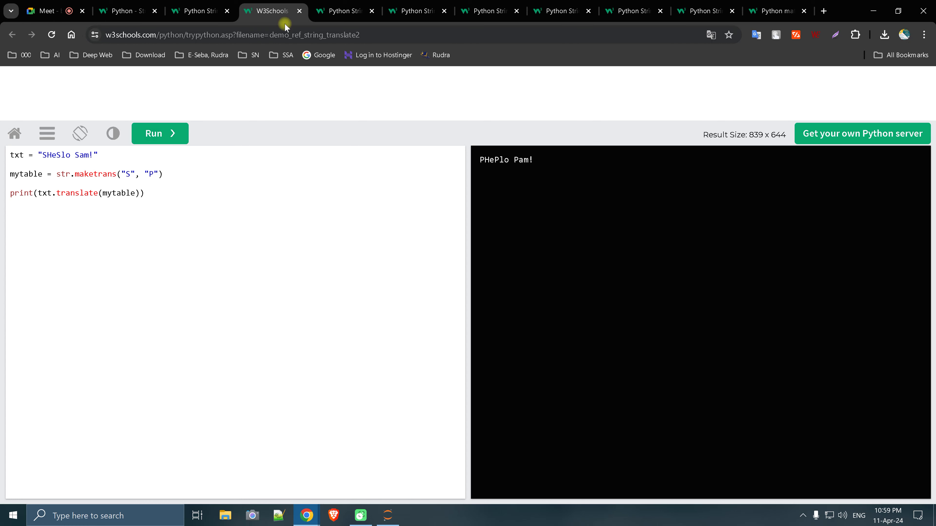
click(299, 11)
click(226, 10)
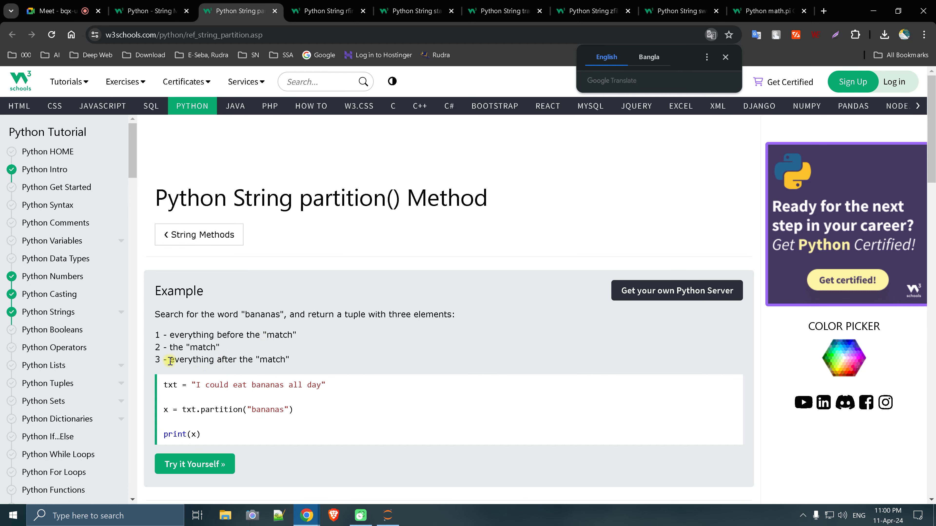
Open the partition() example and mark the text before and after 'bananas' in the sentence
scroll(279, 369, down, 3)
scroll(279, 368, down, 5)
scroll(275, 367, down, 3)
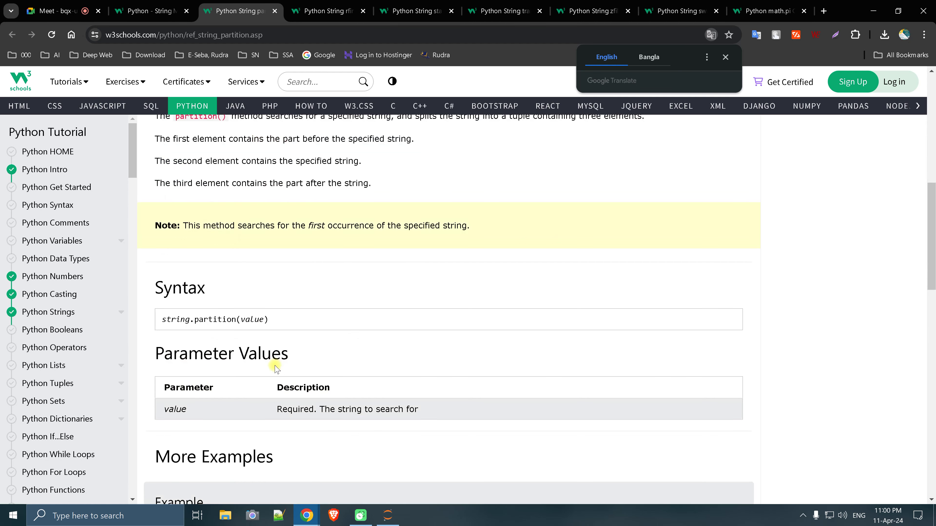
scroll(274, 367, down, 6)
scroll(290, 367, down, 4)
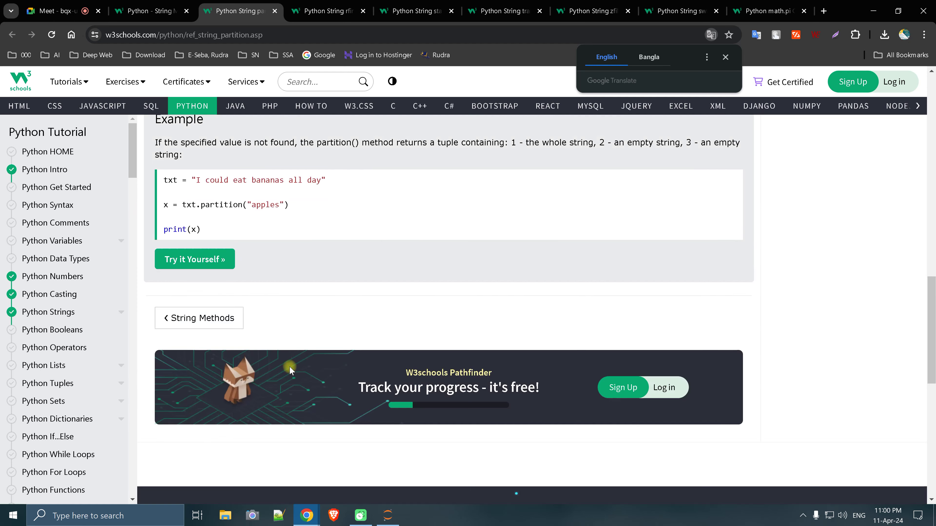
scroll(289, 367, up, 6)
scroll(280, 368, up, 7)
scroll(257, 372, up, 2)
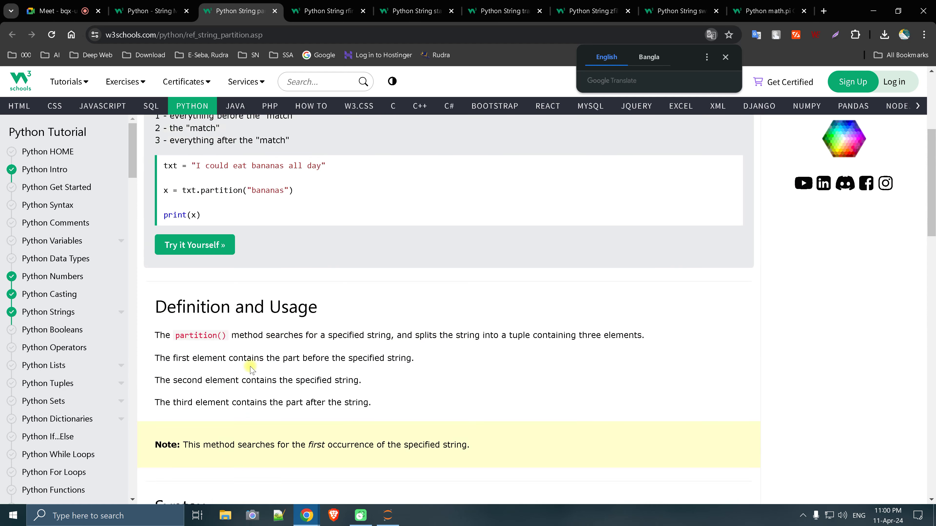
scroll(221, 379, up, 7)
click(202, 412)
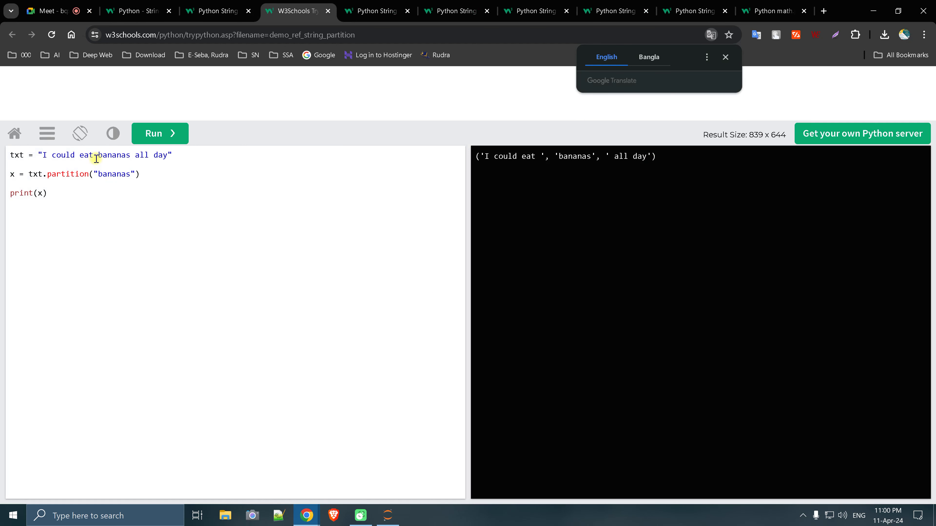
drag(95, 157, 59, 154)
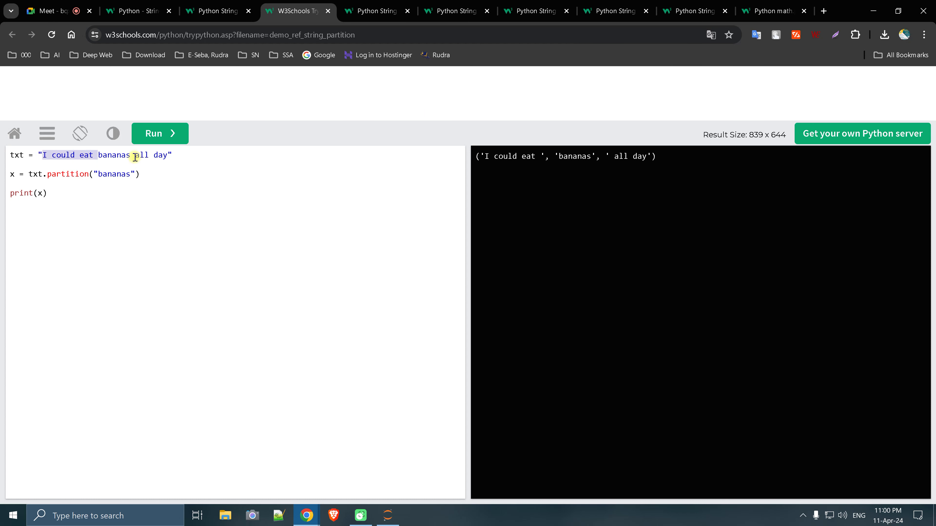
drag(130, 155, 165, 158)
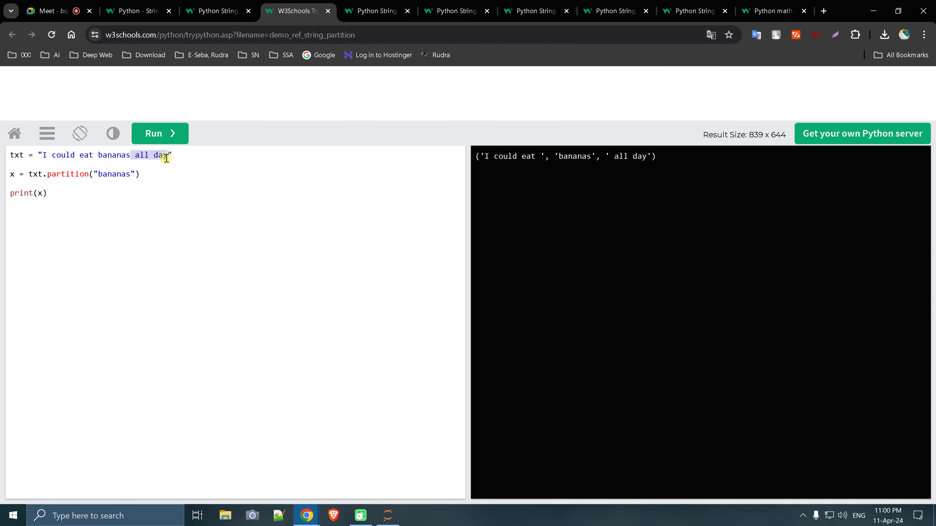
click(215, 11)
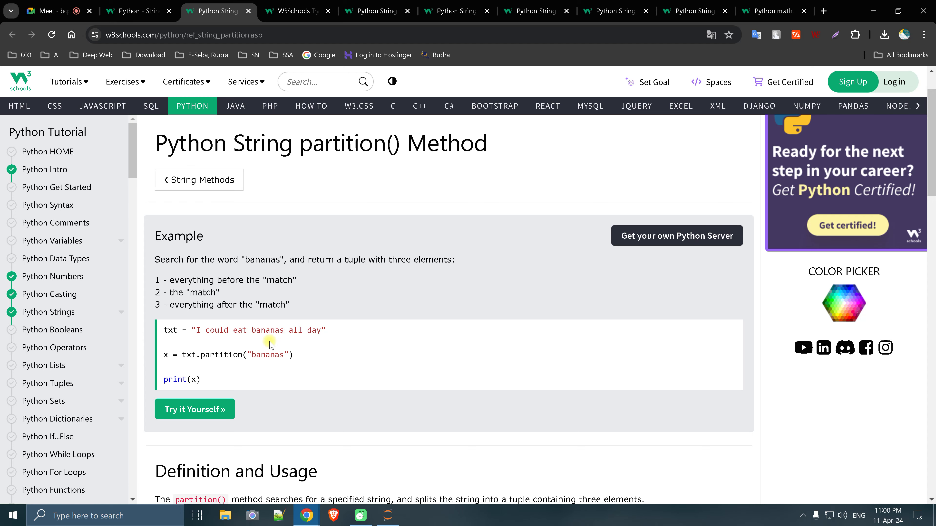
click(287, 13)
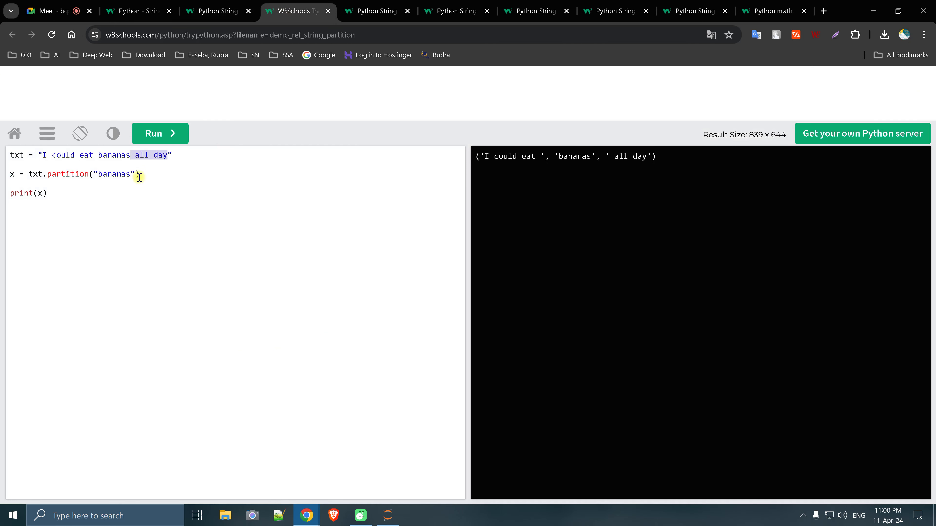
Run partition with 'eat', then 'can' to show the no-match result, and close both tabs
double_click(121, 175)
text(ea)
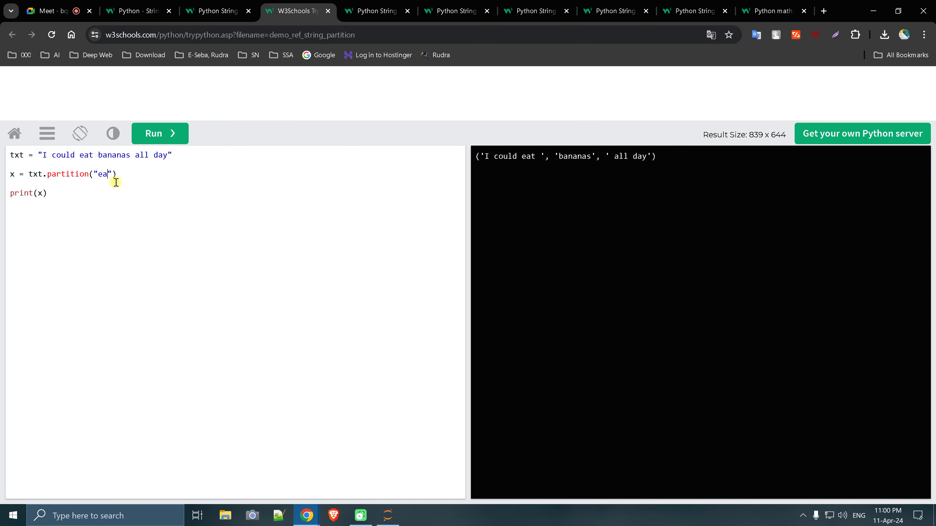
text(t)
click(149, 139)
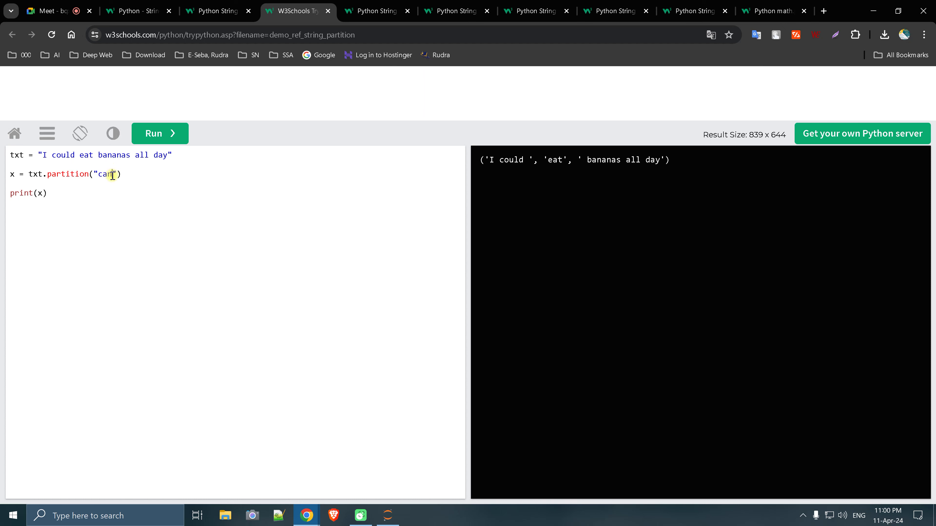
click(161, 137)
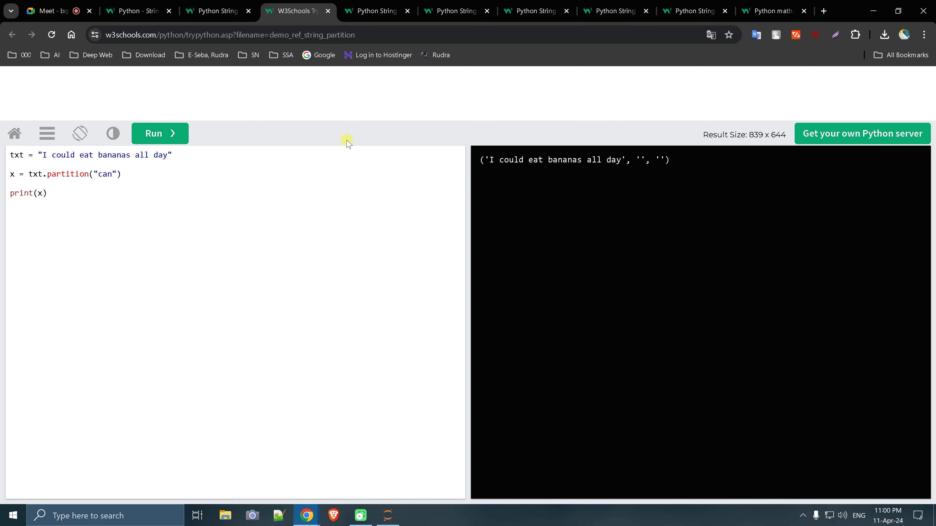
click(327, 10)
click(249, 11)
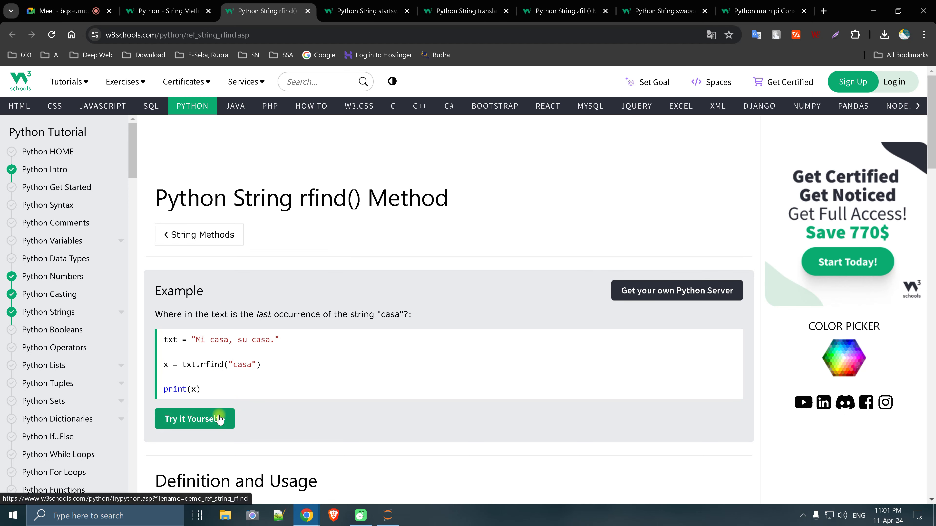
Change rfind to lfind (error), then to find so the casa search prints 3
click(211, 420)
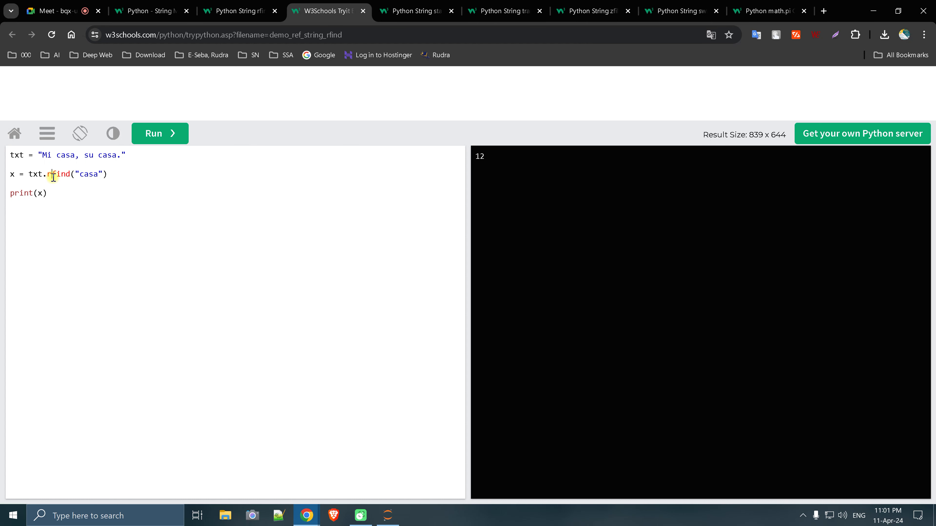
key(BackSpace)
text(l)
click(150, 136)
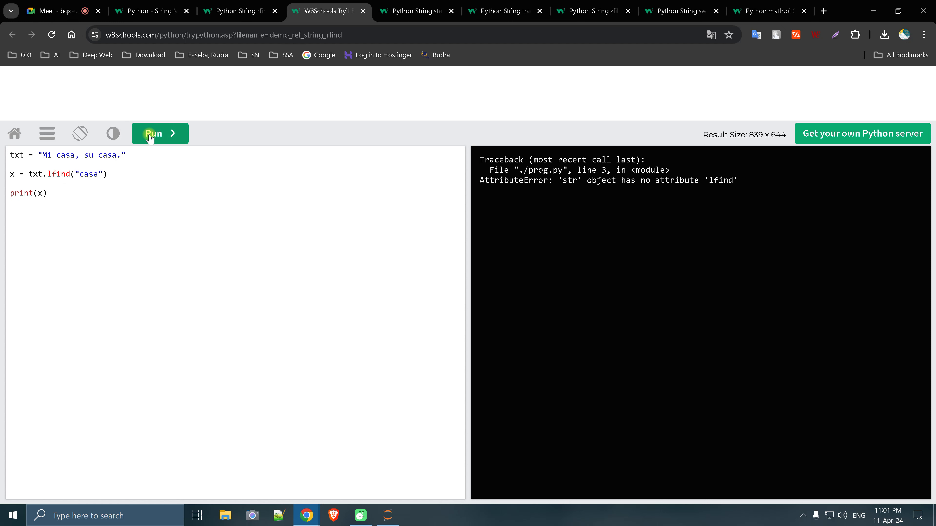
click(53, 174)
key(BackSpace)
click(161, 141)
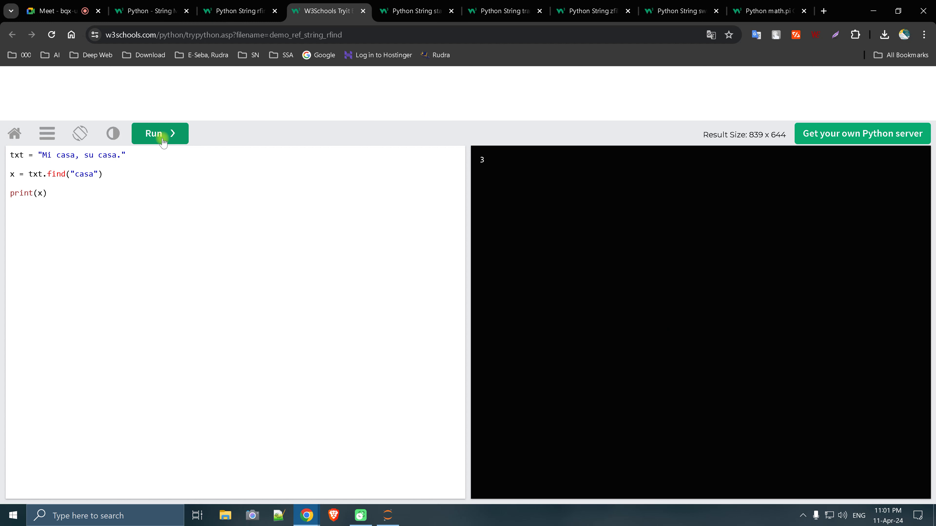
Close the rfind tabs and run the startswith() example, which prints True
click(363, 11)
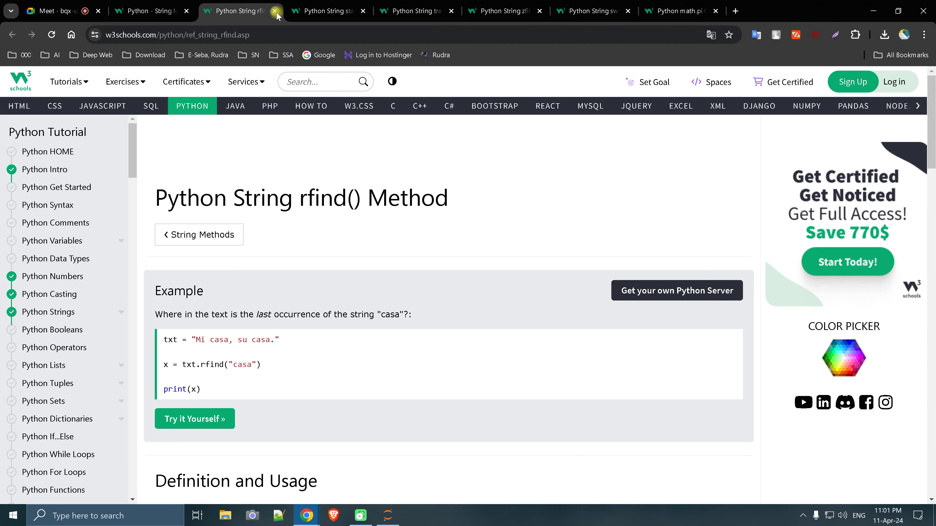
click(274, 10)
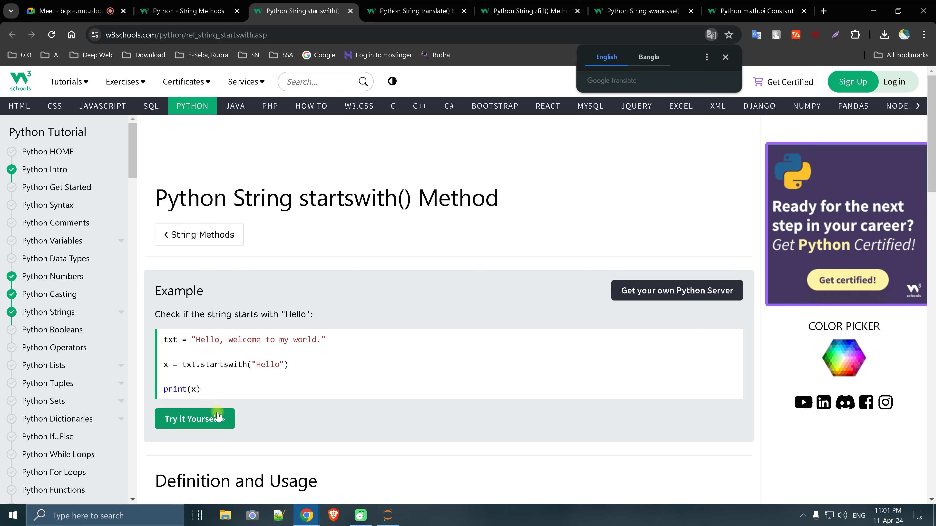
click(216, 414)
click(216, 413)
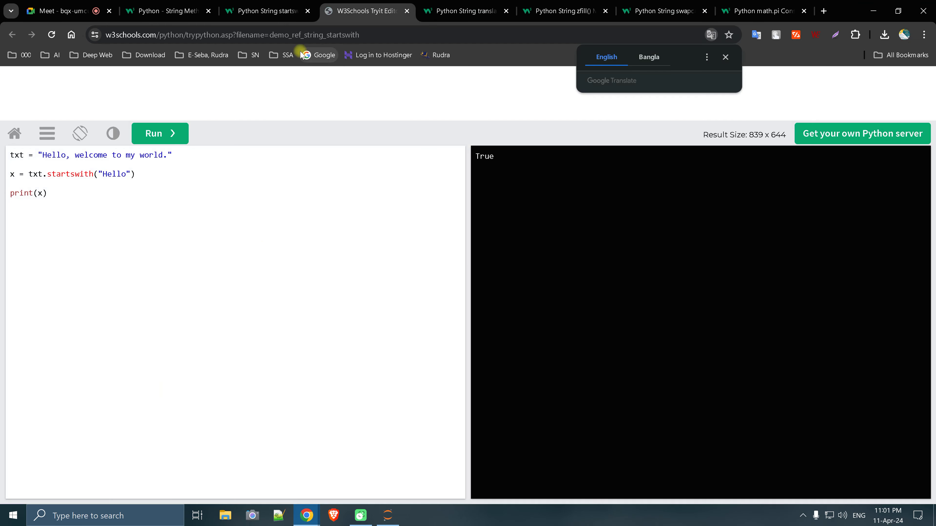
Close the startswith tabs and open the translate() example in the editor
click(407, 10)
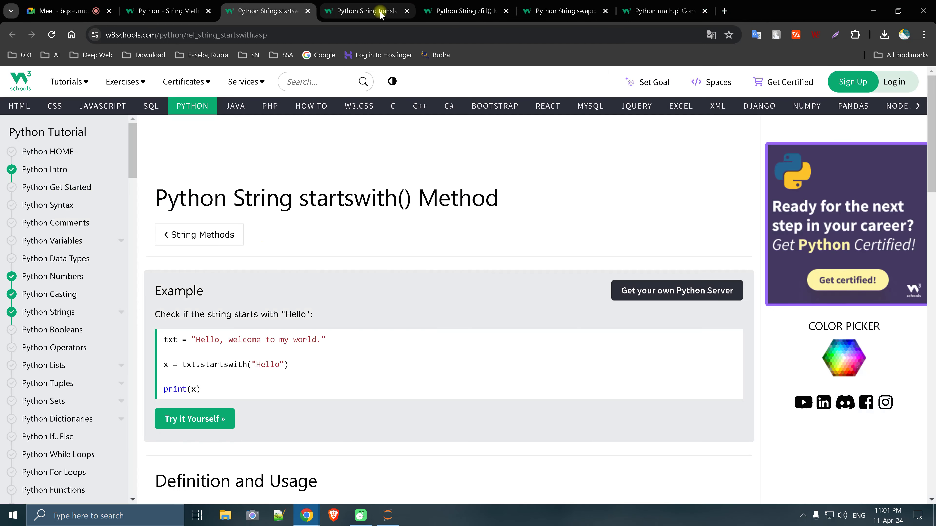
click(308, 11)
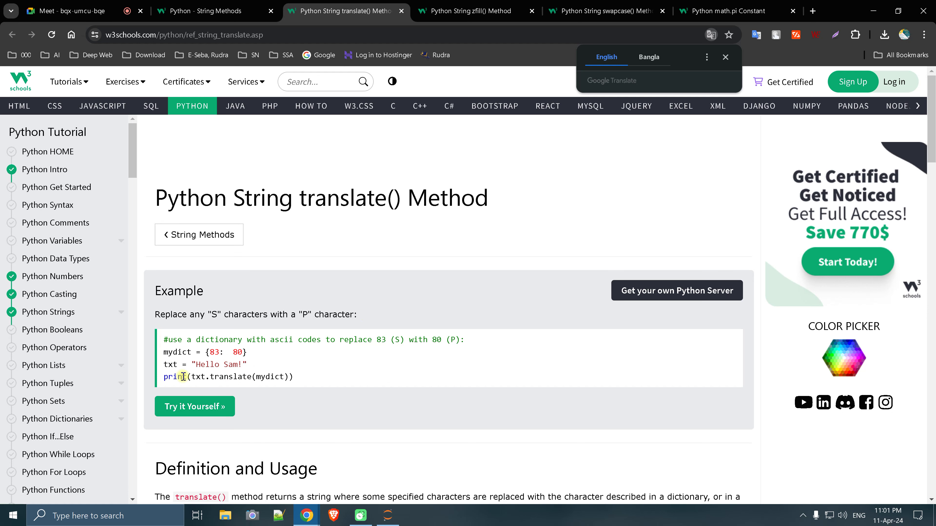
click(219, 406)
click(219, 406)
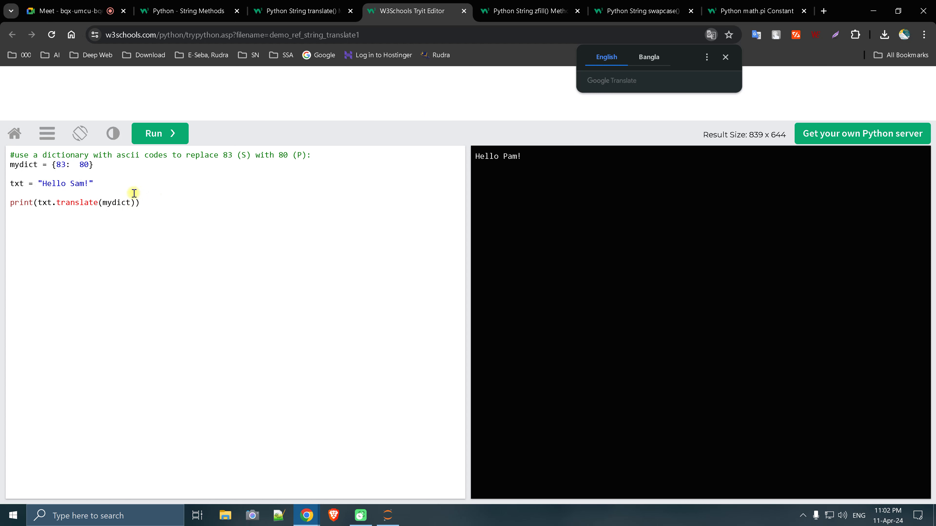
Change the mapping to 65: 67 and the text to 'Hello SAm!' so it prints Hello SCm!
click(58, 167)
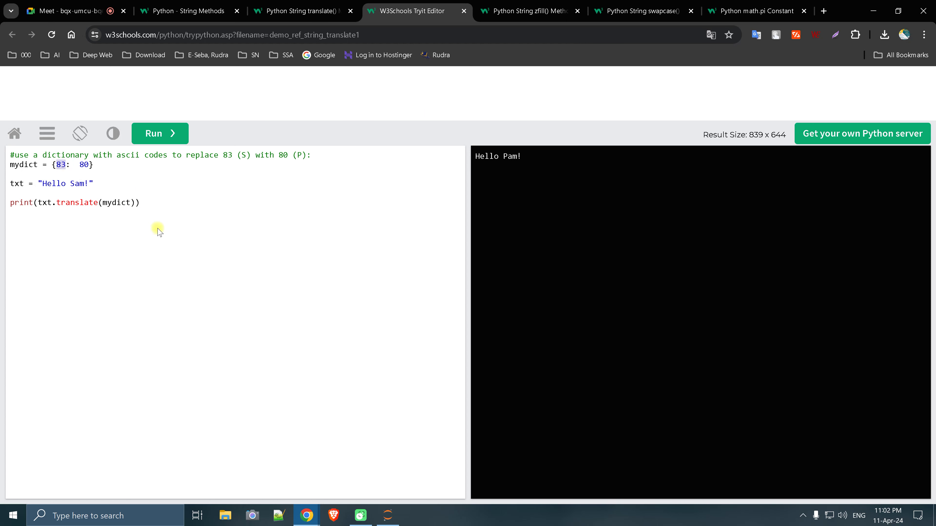
text(65)
click(162, 136)
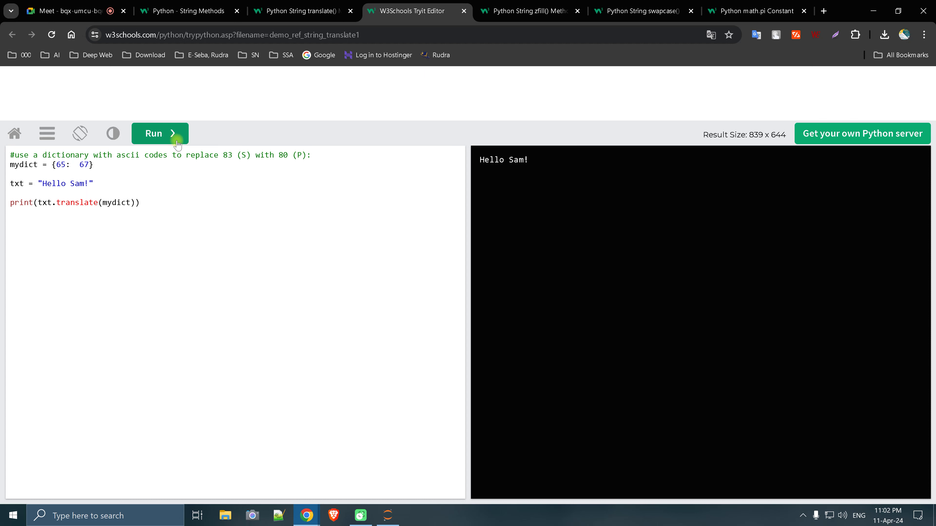
click(75, 183)
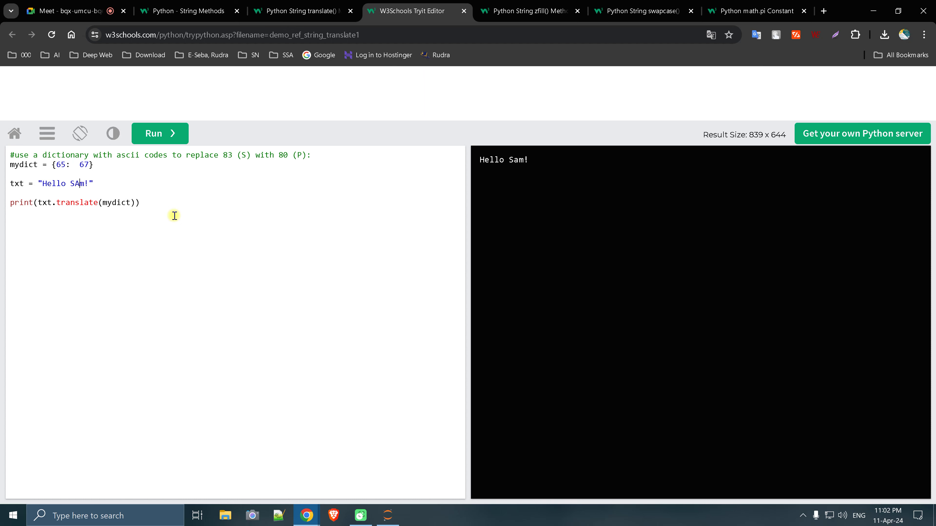
click(164, 136)
drag(519, 160, 513, 160)
Close the translate tabs, then run and close the zfill() example
click(464, 11)
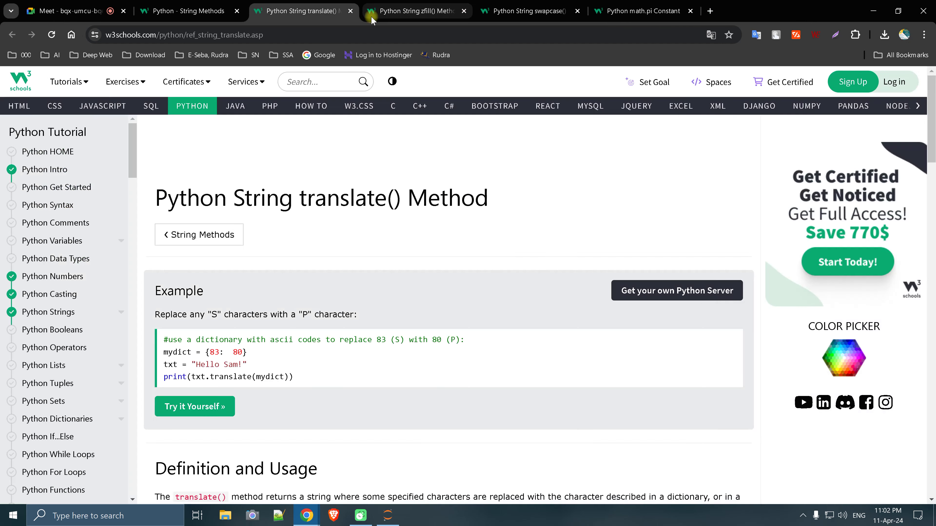
click(350, 10)
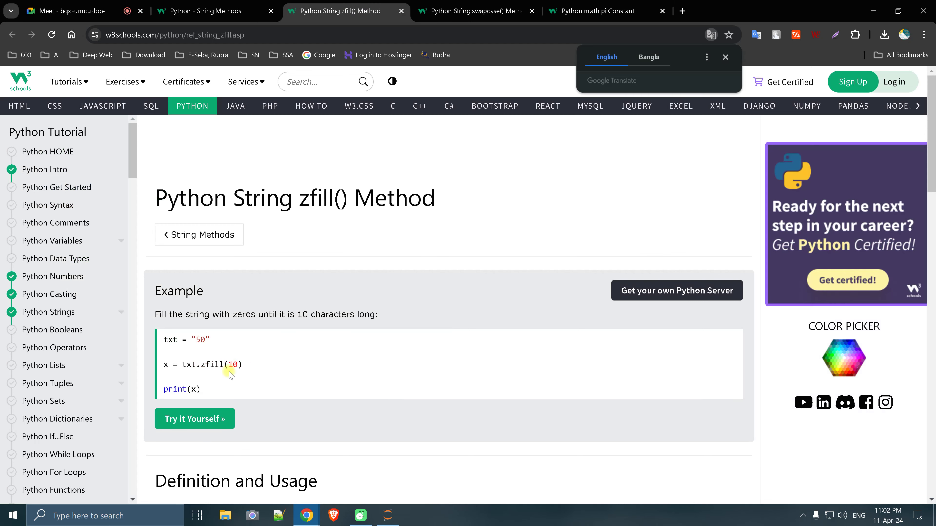
click(209, 419)
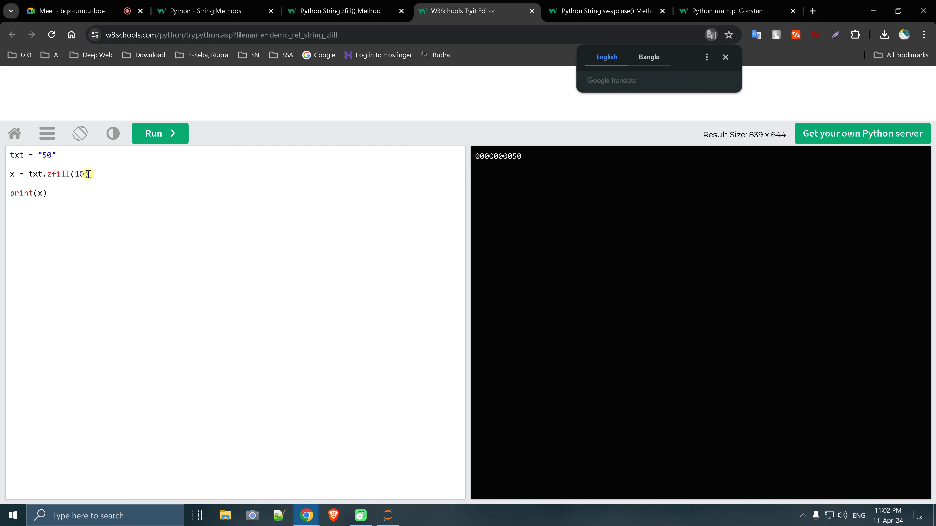
click(530, 11)
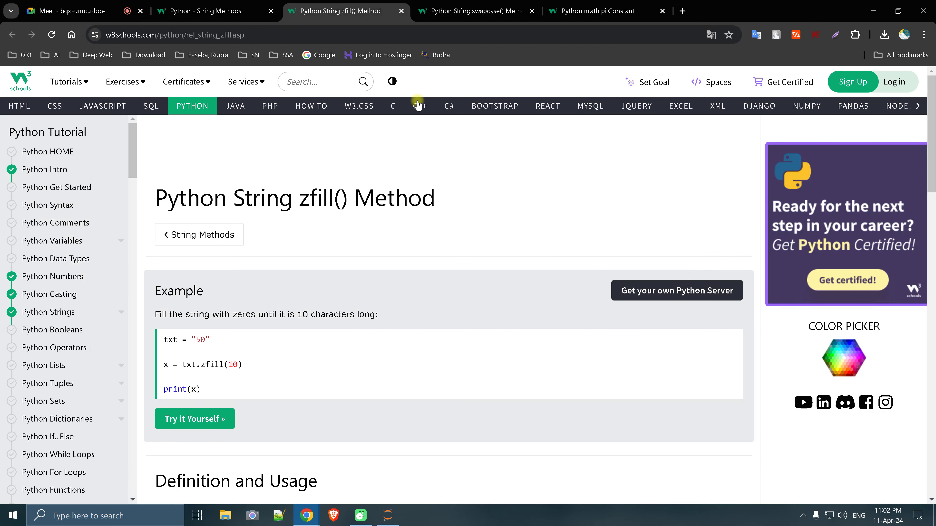
click(401, 11)
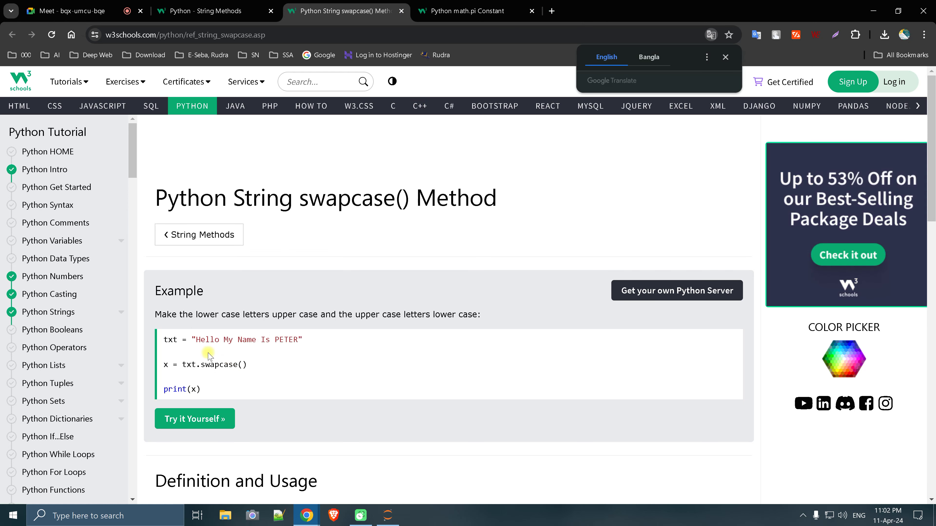
Run the swapcase() example, printing hELLO mY nAME iS peter, then close its tabs
click(207, 419)
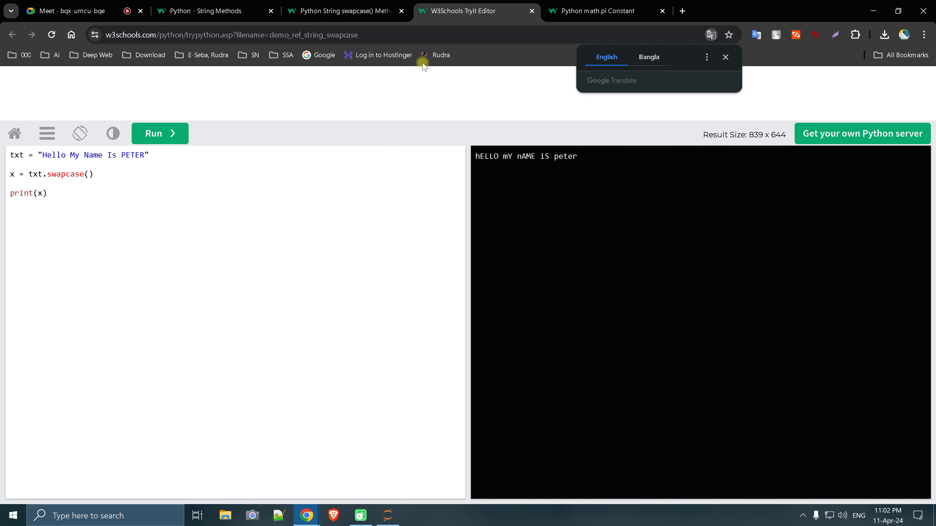
click(532, 11)
click(401, 11)
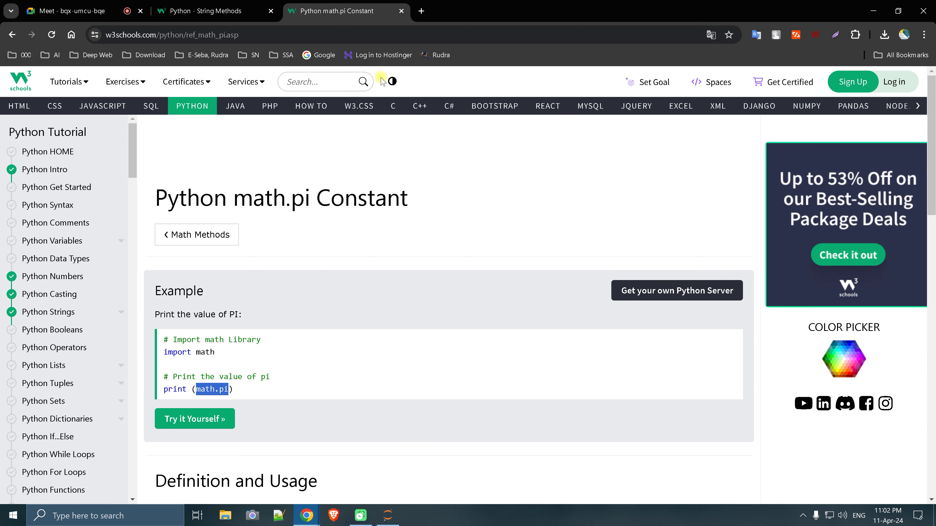
Close the math.pi page and navigate to the Python Booleans tutorial
click(402, 11)
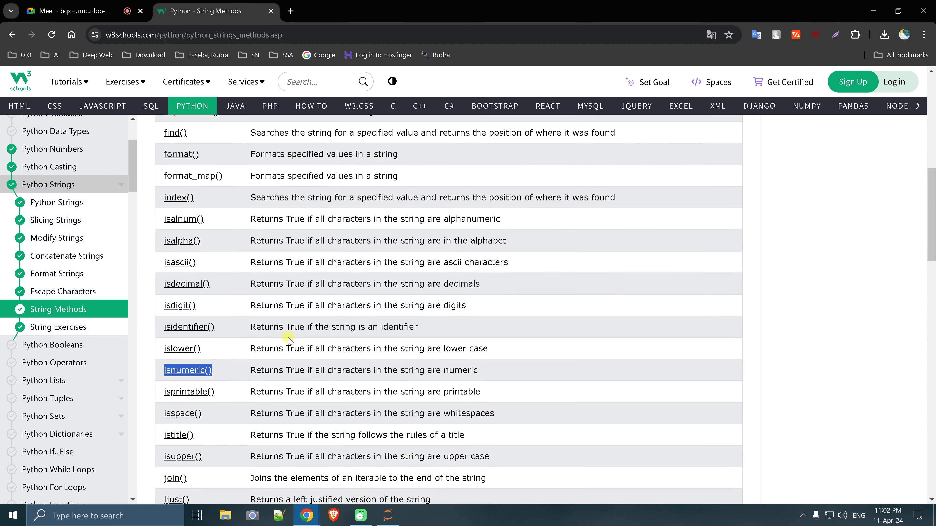
scroll(285, 337, down, 5)
scroll(286, 335, down, 10)
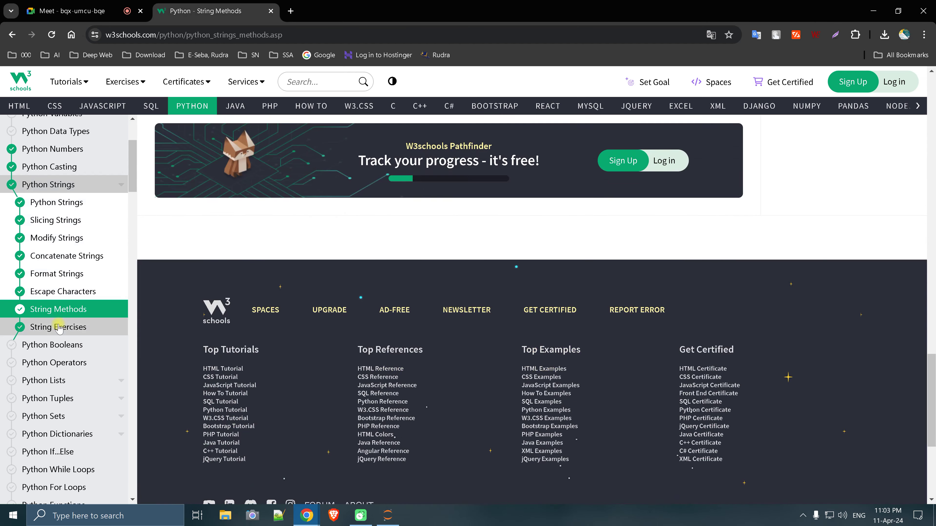
click(60, 328)
scroll(258, 329, down, 4)
scroll(271, 339, down, 5)
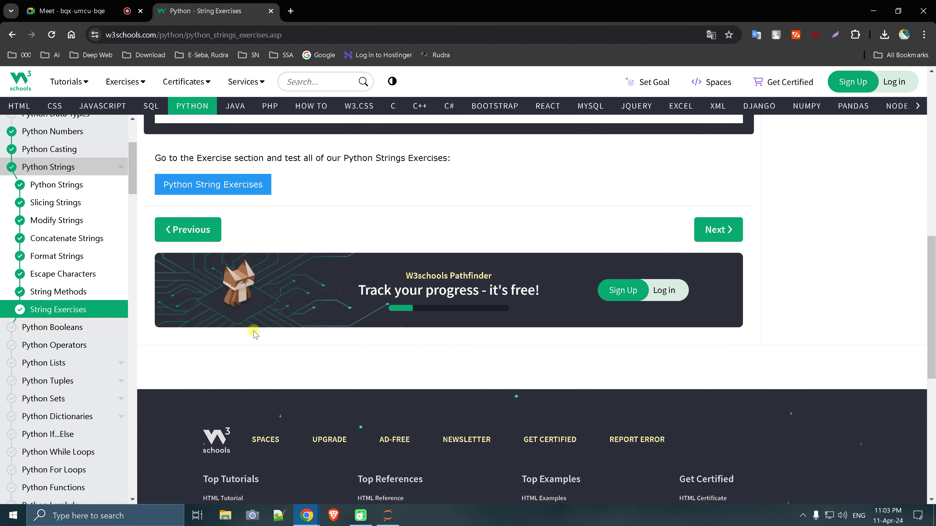
click(58, 327)
scroll(306, 343, down, 5)
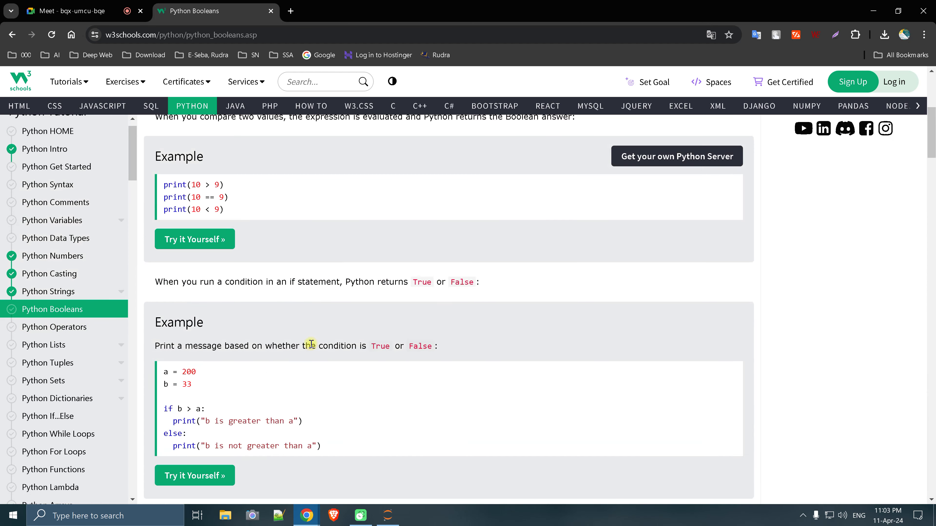
scroll(307, 346, down, 5)
scroll(308, 346, down, 5)
scroll(308, 346, down, 5)
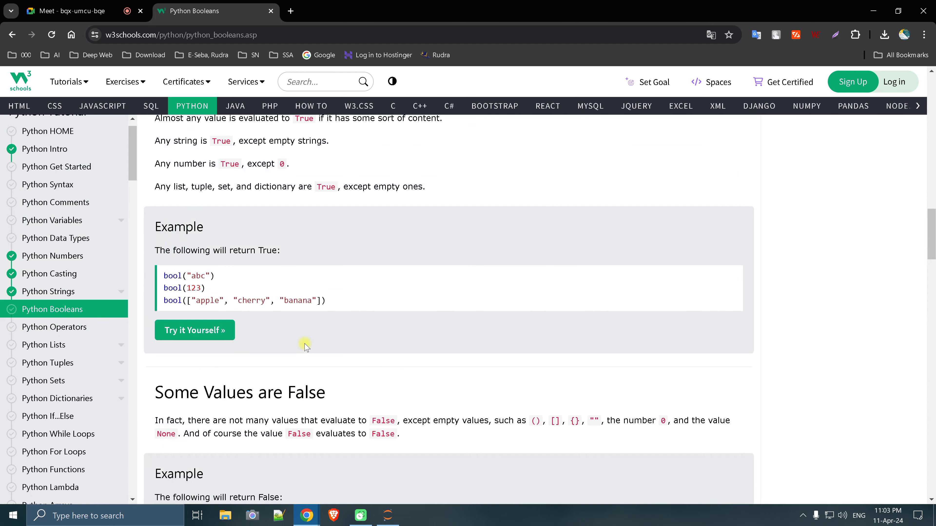
scroll(305, 347, down, 5)
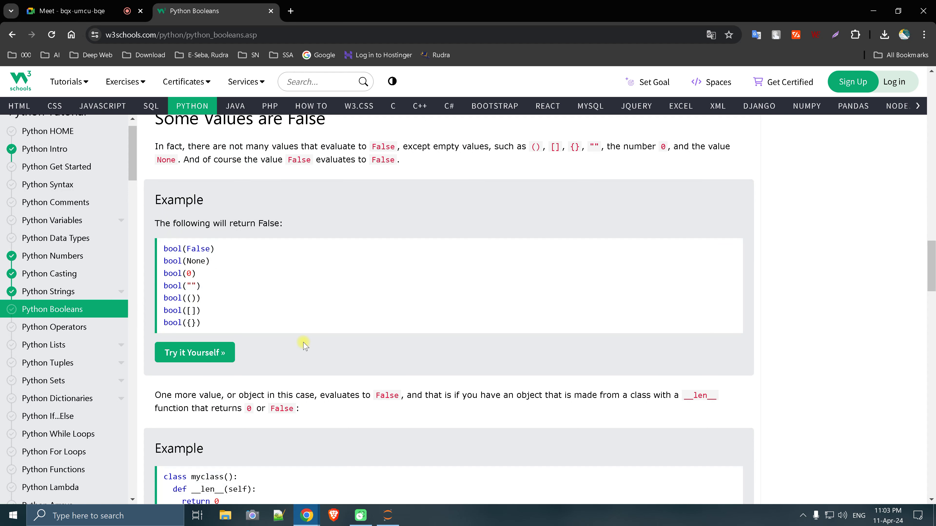
Change bool(False) to bool(2.3) in the falsy-values example and run it, printing True
click(209, 352)
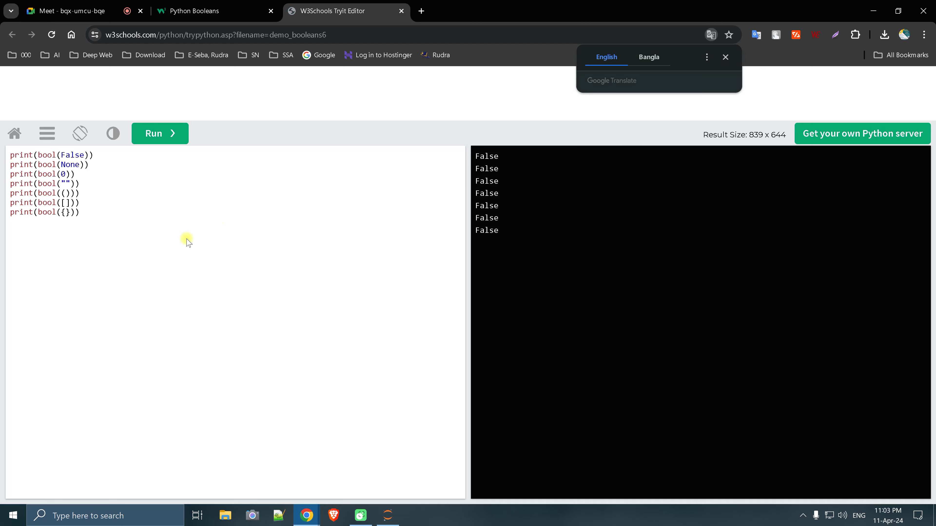
click(76, 166)
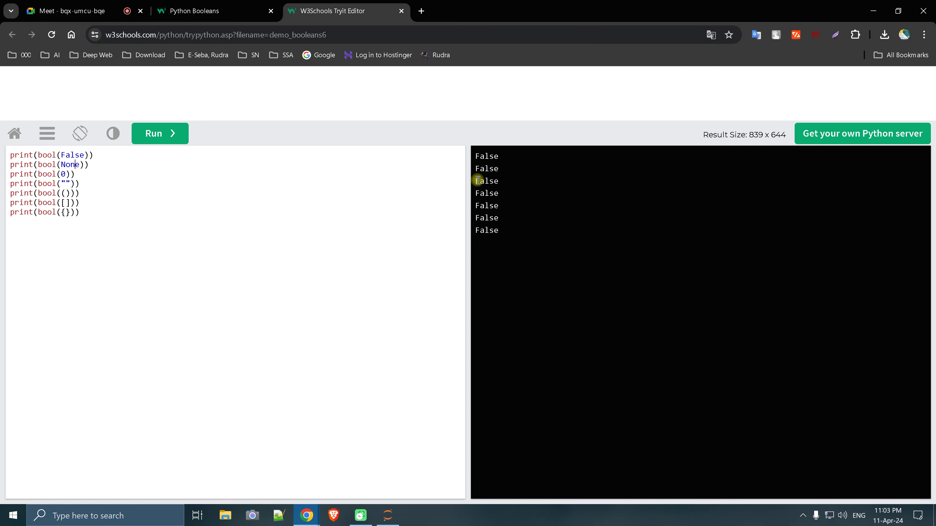
click(66, 193)
double_click(74, 155)
text(2.3)
click(170, 135)
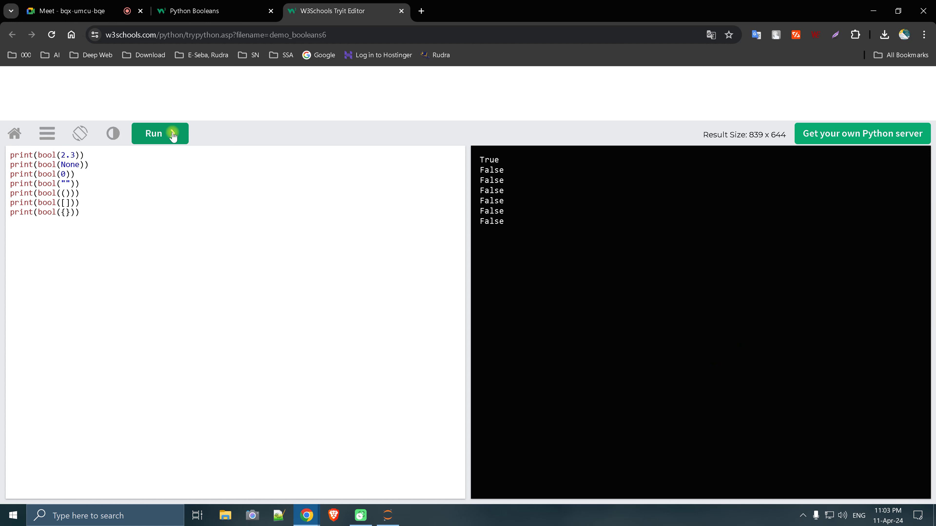
click(401, 10)
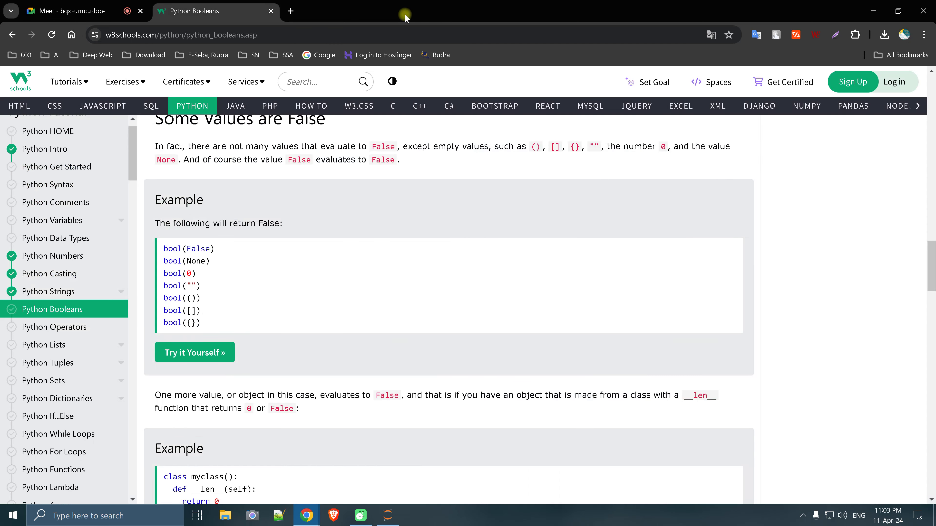
scroll(282, 380, down, 3)
scroll(276, 376, down, 3)
scroll(273, 374, down, 4)
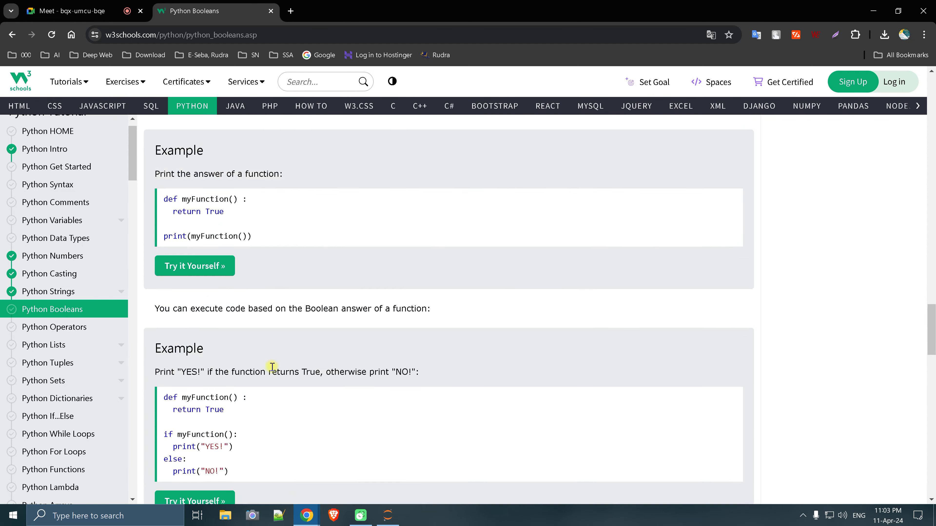
scroll(271, 372, down, 6)
scroll(270, 371, down, 3)
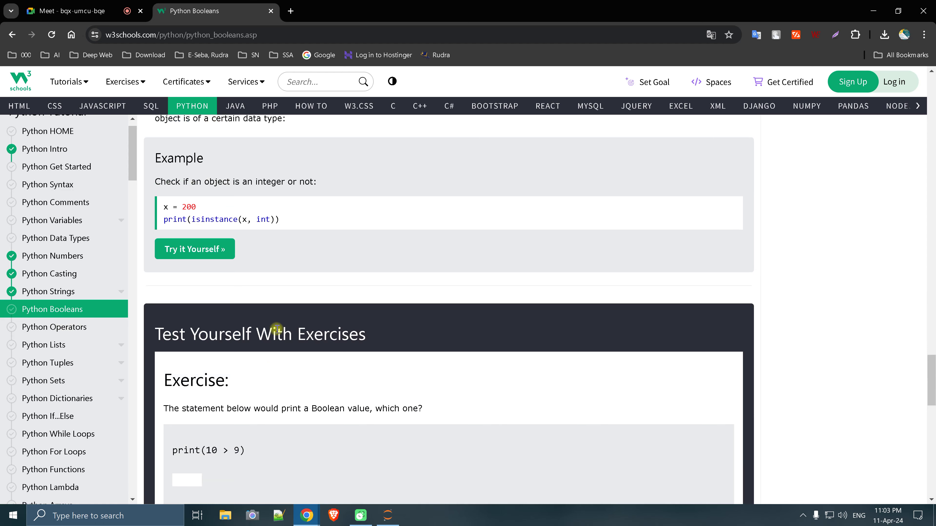
scroll(274, 328, up, 5)
scroll(274, 330, up, 2)
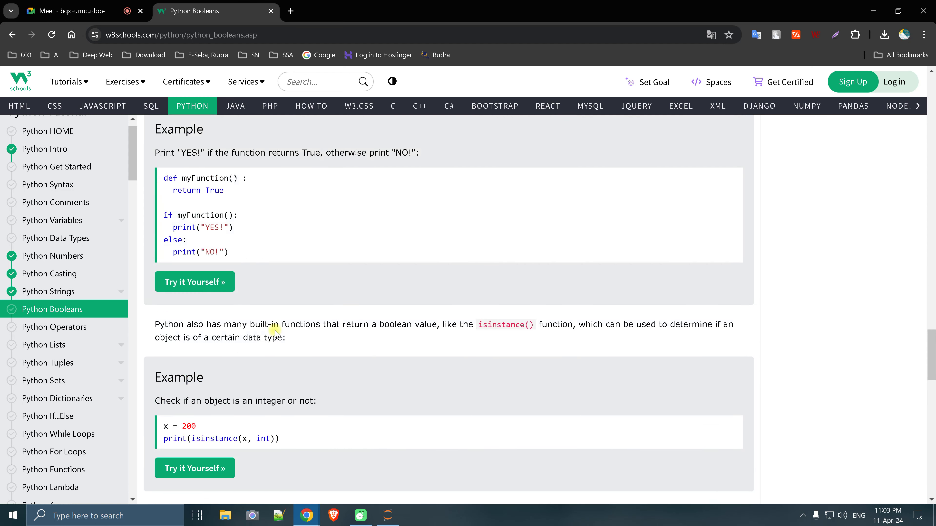
scroll(274, 331, up, 4)
scroll(274, 334, up, 4)
scroll(274, 333, up, 4)
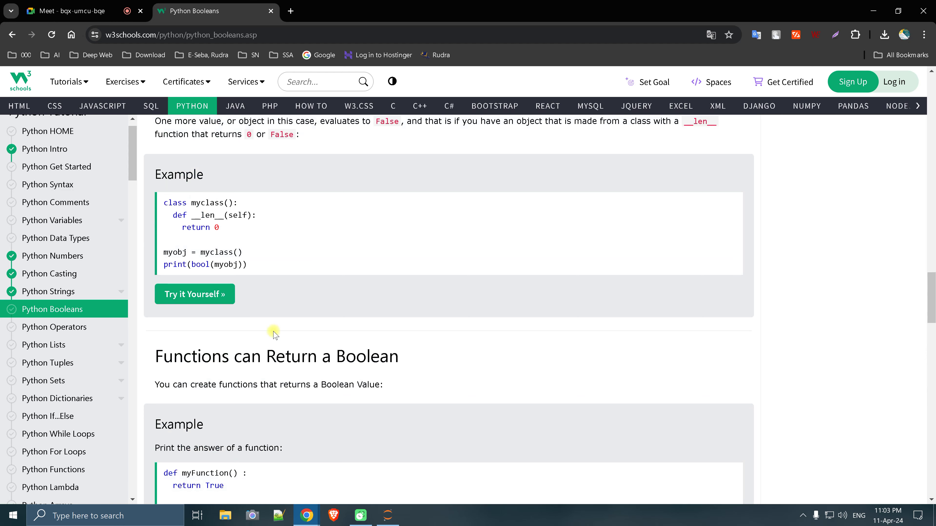
scroll(274, 334, up, 3)
scroll(274, 334, up, 2)
scroll(275, 334, up, 3)
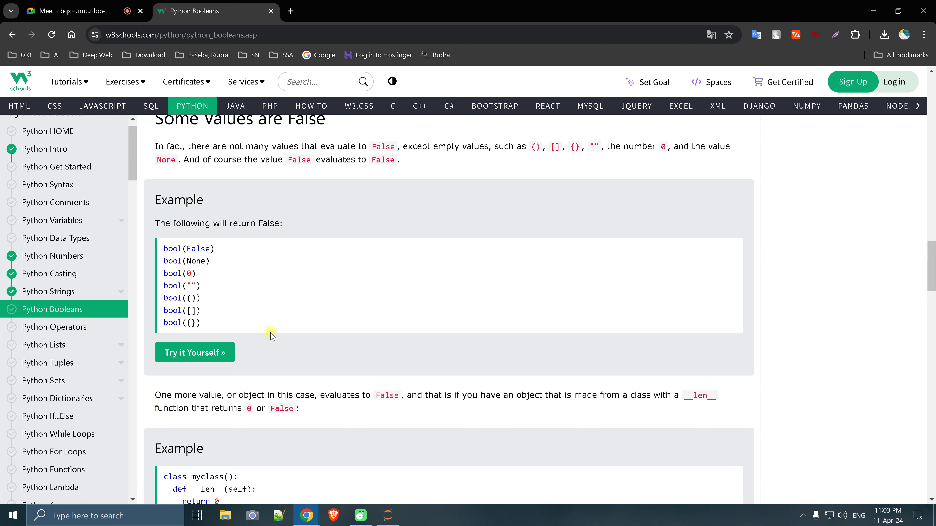
scroll(271, 334, up, 4)
scroll(269, 332, up, 3)
scroll(269, 333, up, 1)
scroll(270, 337, up, 3)
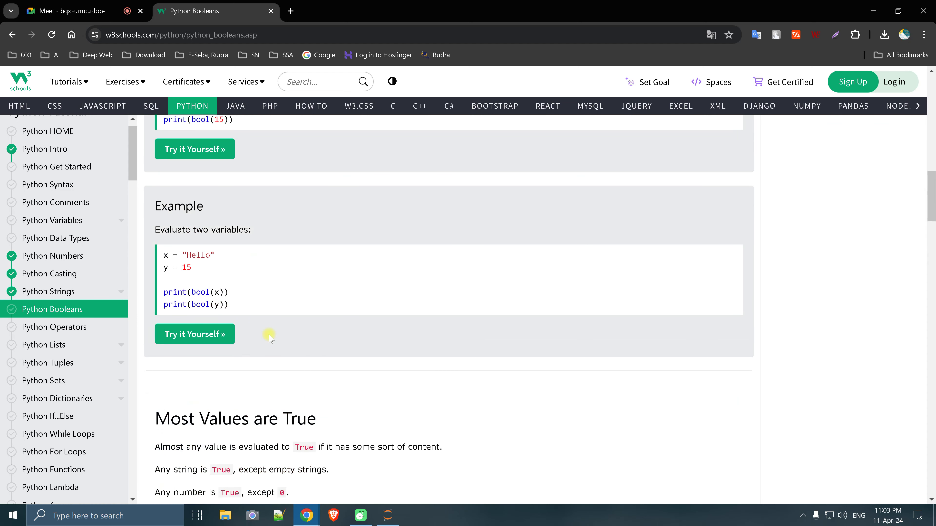
scroll(270, 337, up, 3)
scroll(270, 337, up, 4)
scroll(270, 338, up, 3)
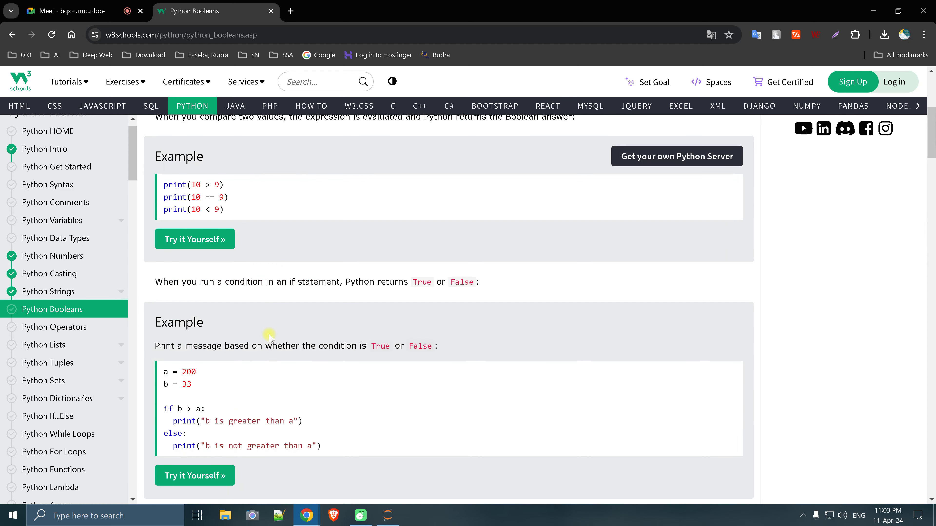
Open the Python Operators tutorial and highlight the exponentiation operator in its table
scroll(270, 336, up, 5)
scroll(269, 337, up, 3)
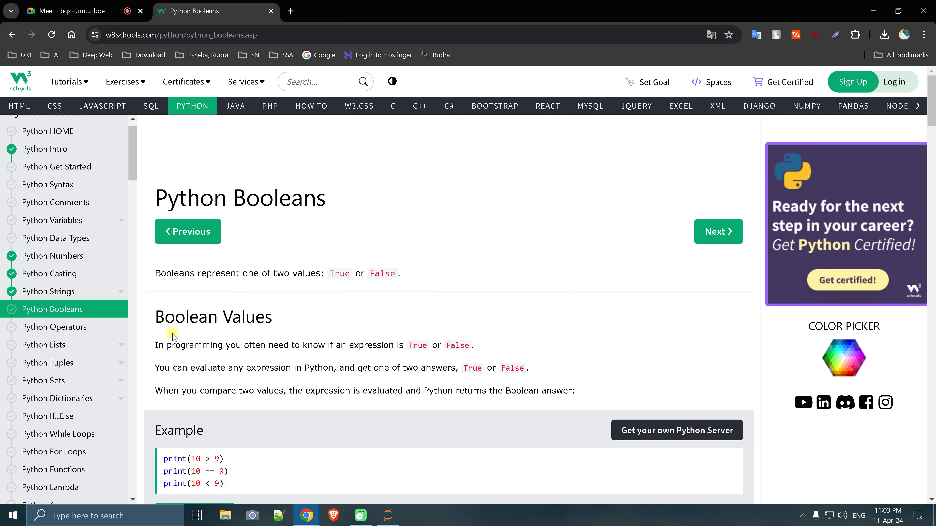
click(67, 328)
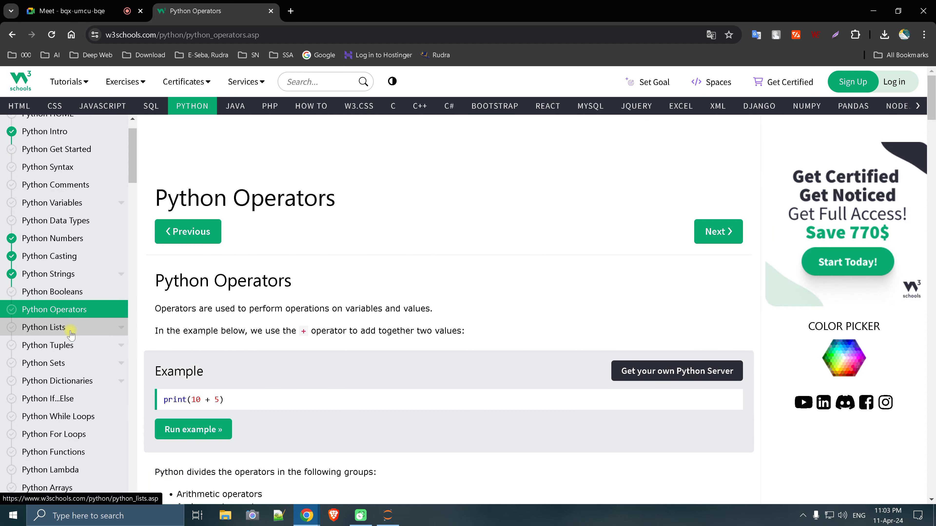
scroll(245, 406, down, 2)
scroll(249, 407, down, 3)
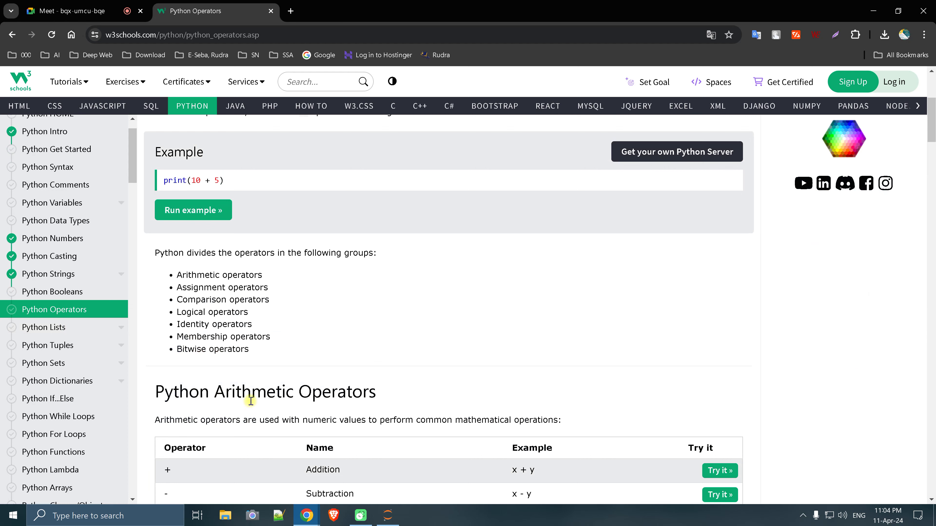
scroll(250, 401, down, 6)
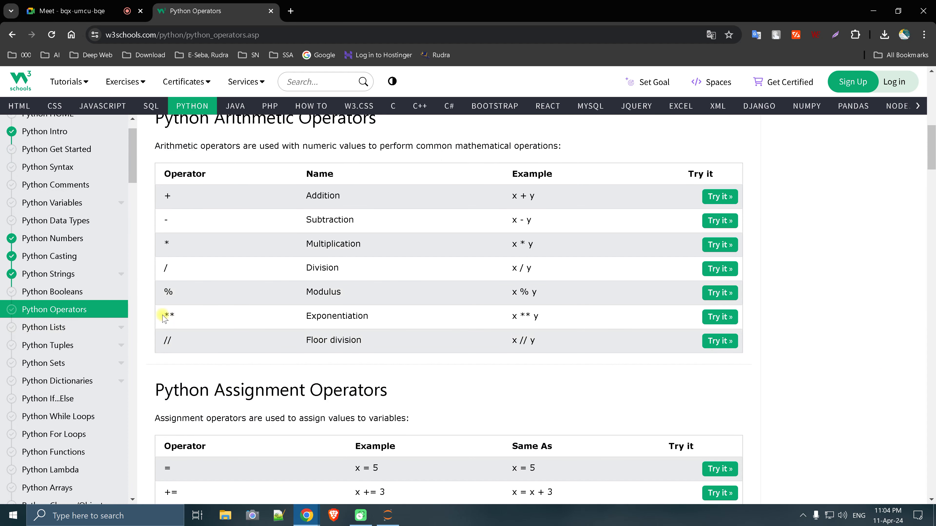
mouse_move(164, 317)
mouse_down()
mouse_move(176, 314)
mouse_move(170, 340)
mouse_up()
Highlight the ^= operator in the Assignment Operators table
scroll(405, 369, down, 5)
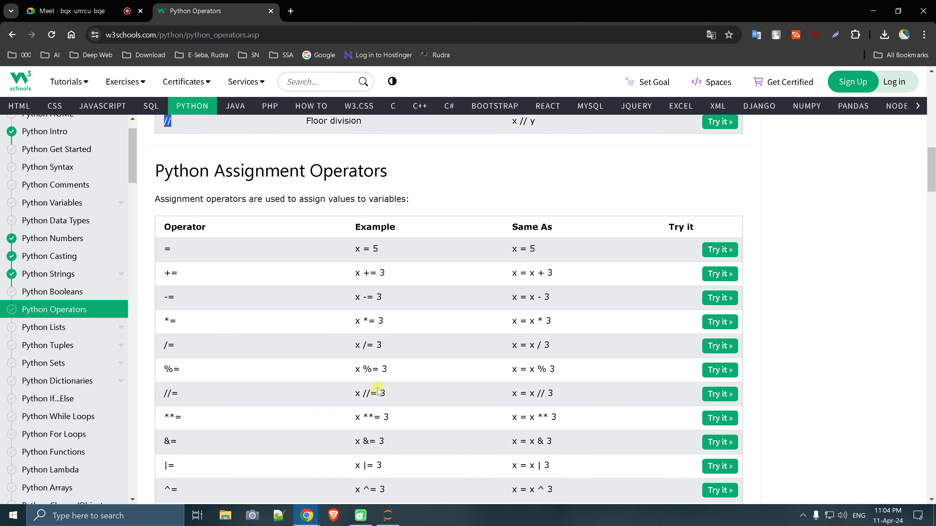
scroll(374, 390, down, 6)
scroll(375, 395, down, 6)
scroll(375, 395, up, 5)
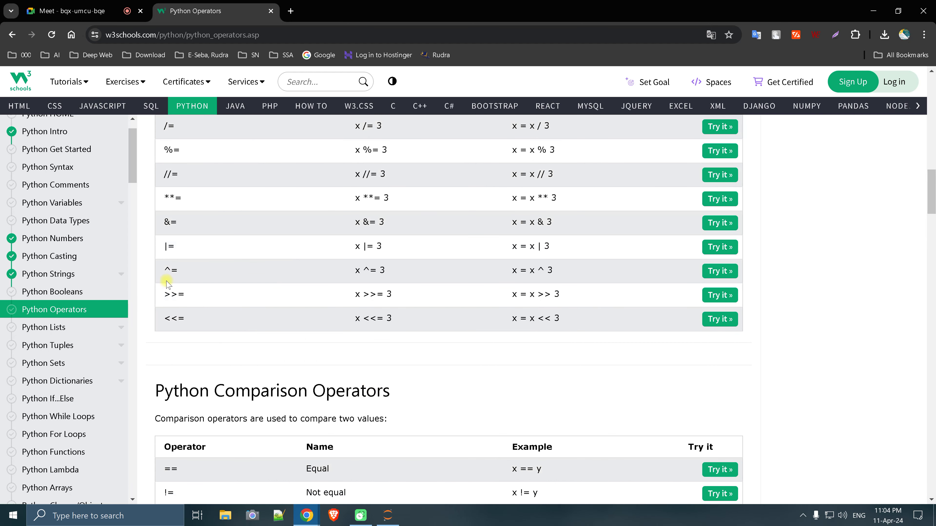
drag(167, 270, 189, 276)
Open the ^=, >>=, <<=, |= and &= examples in new tabs and view ^= printing 6
right_click(714, 269)
click(717, 287)
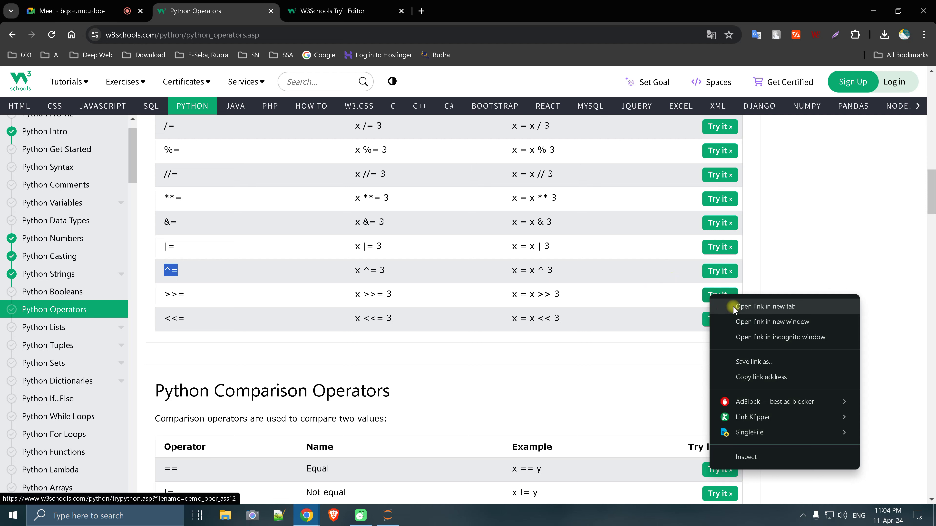
click(724, 308)
right_click(711, 324)
click(742, 157)
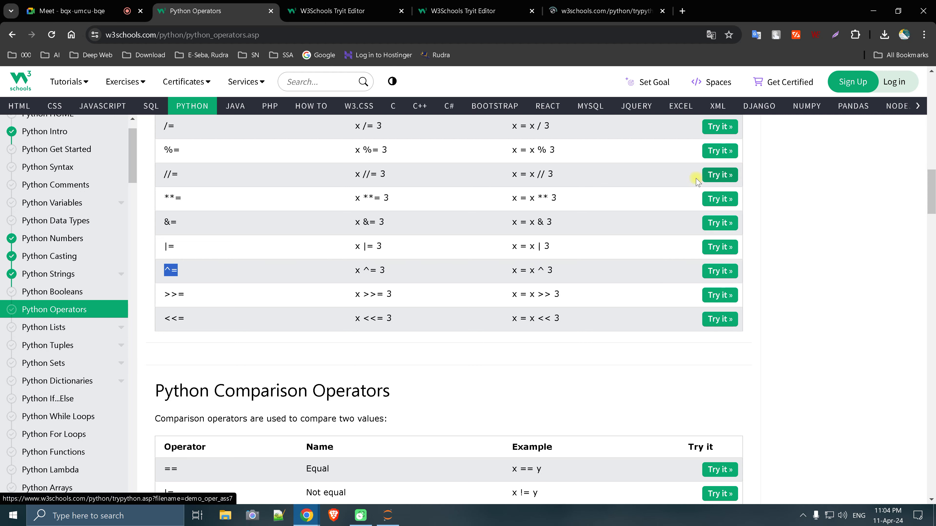
scroll(686, 287, up, 1)
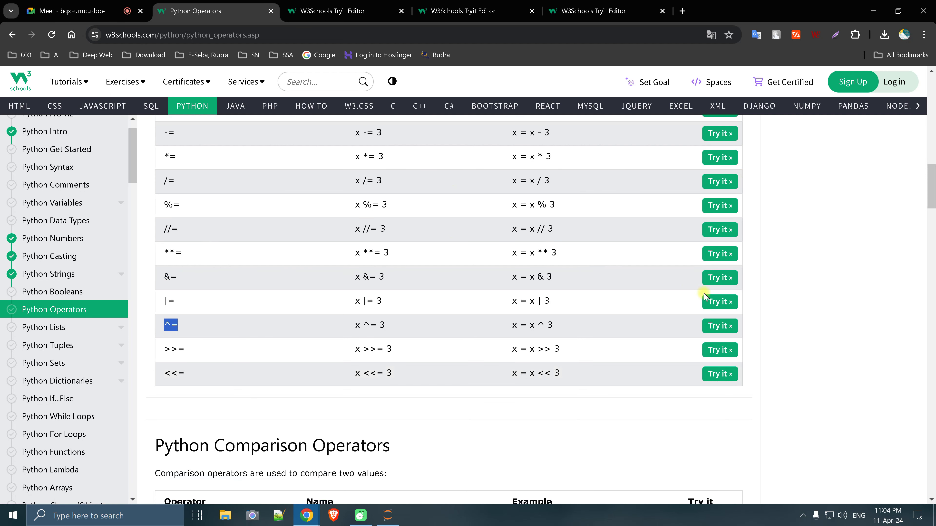
right_click(712, 297)
click(749, 307)
right_click(715, 281)
click(746, 293)
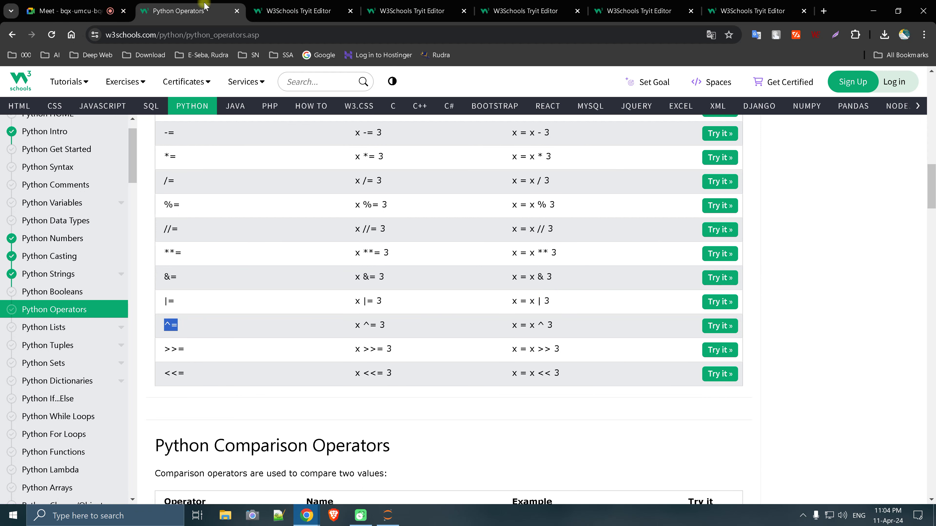
click(290, 15)
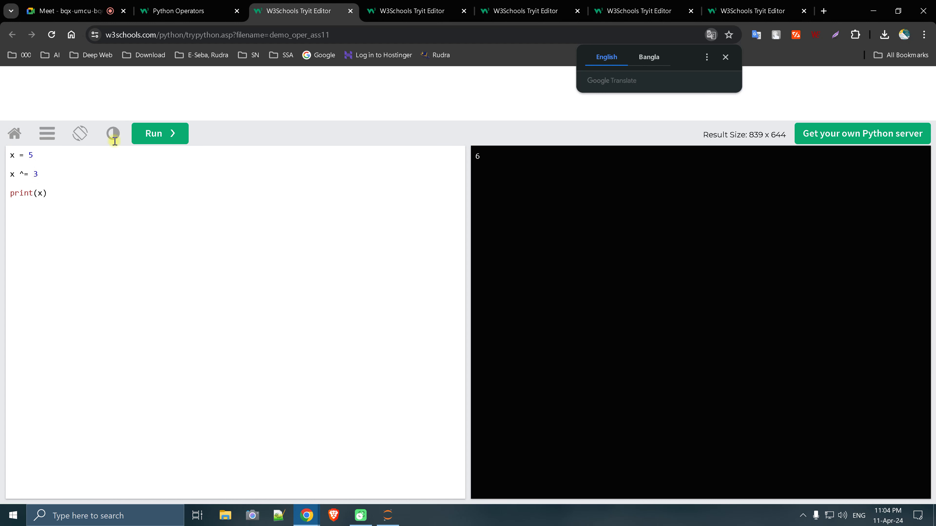
Add the binary value 101 below print(x) in the ^= example
click(199, 13)
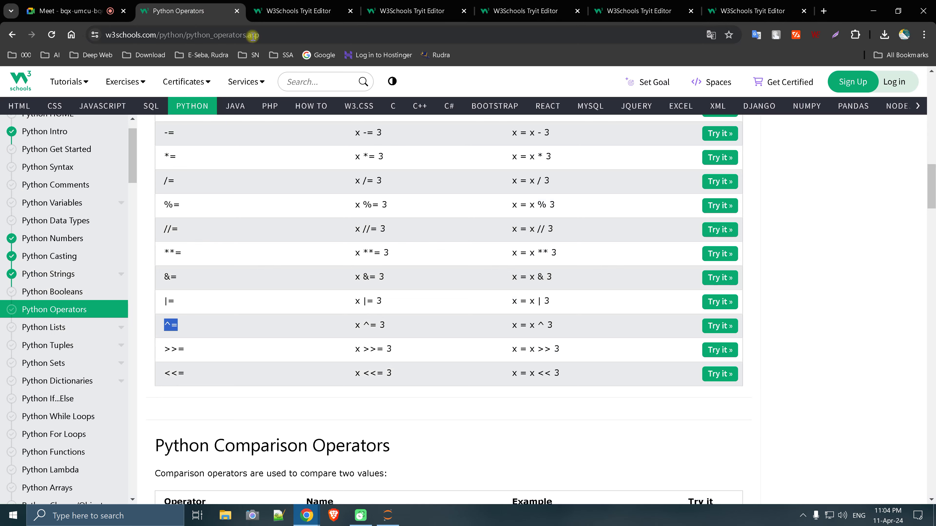
scroll(260, 190, down, 3)
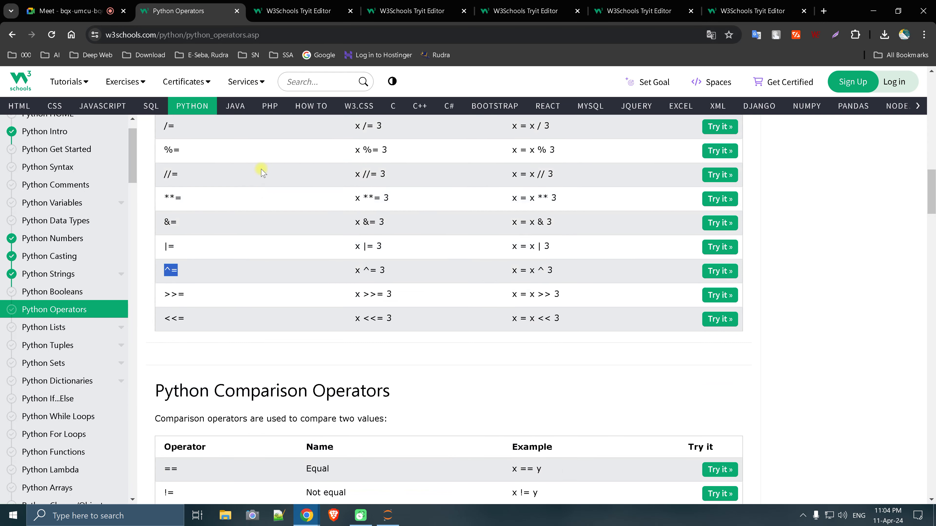
click(289, 11)
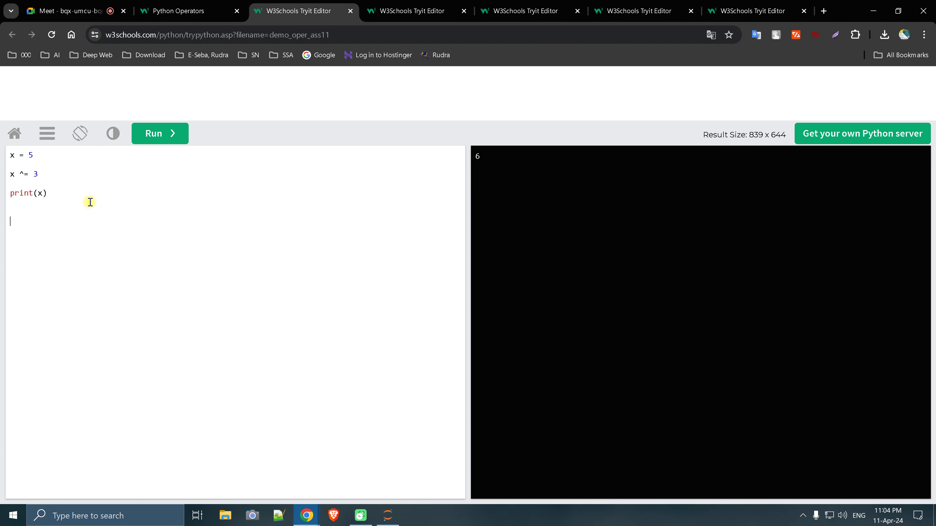
text(101)
Comment out 101 and 110 with #, change x ^= 3 to x ^= 4, and run, printing 1
click(59, 176)
text(4)
click(11, 222)
text(#)
click(11, 232)
text(#)
click(154, 135)
double_click(20, 222)
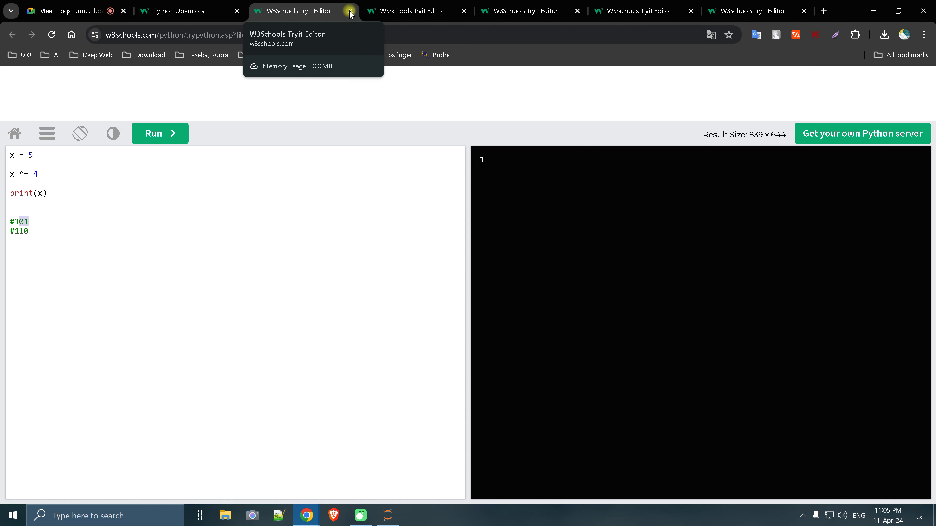
Review the >>=, <<= (printing 40) and |= (printing 7) example outputs
click(411, 11)
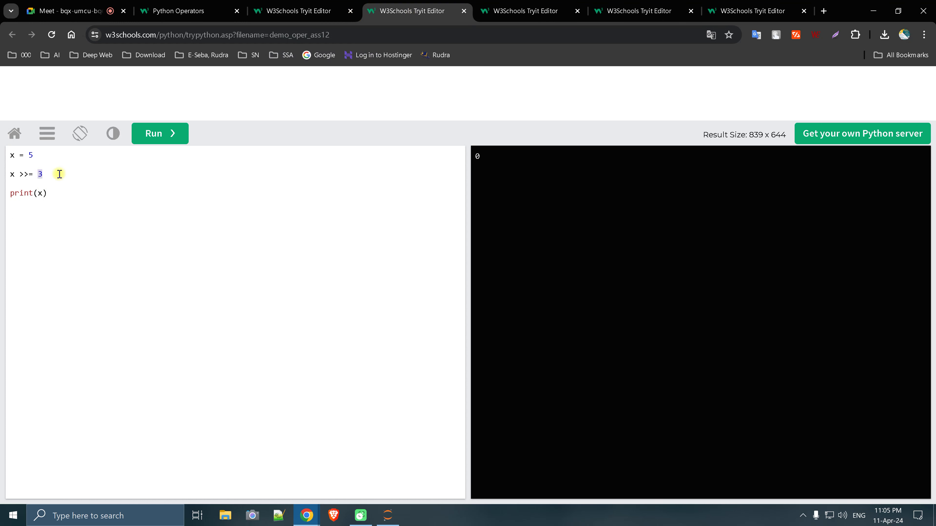
click(484, 13)
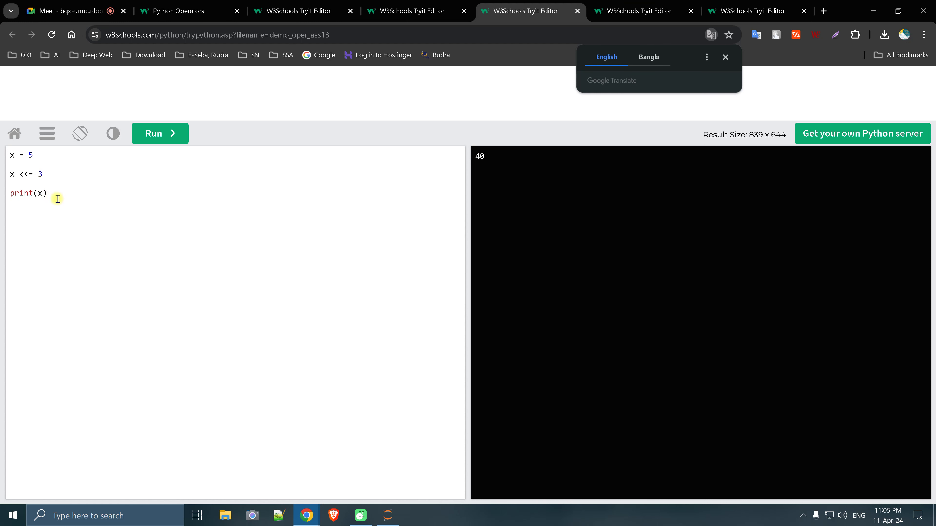
click(631, 11)
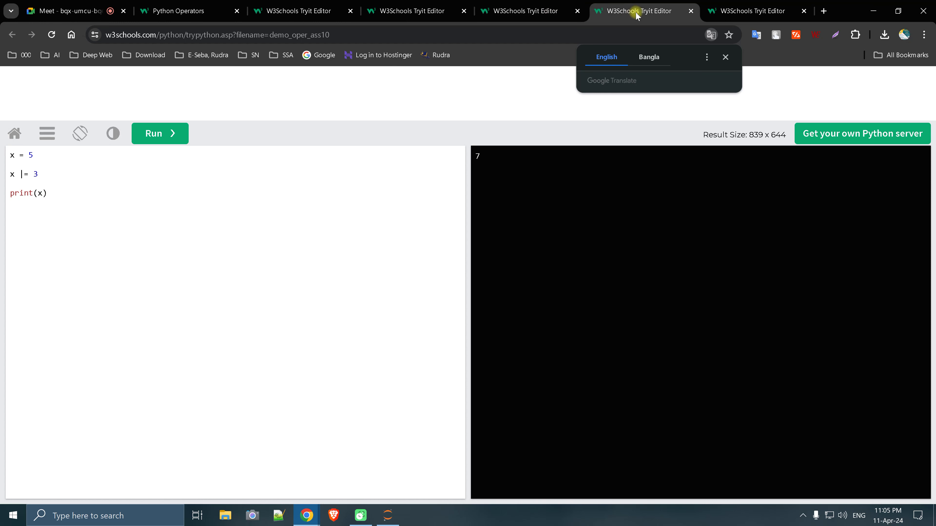
Close the |=, &=, <<=, >>= and ^= example tabs, returning to Python Operators
click(691, 11)
click(690, 11)
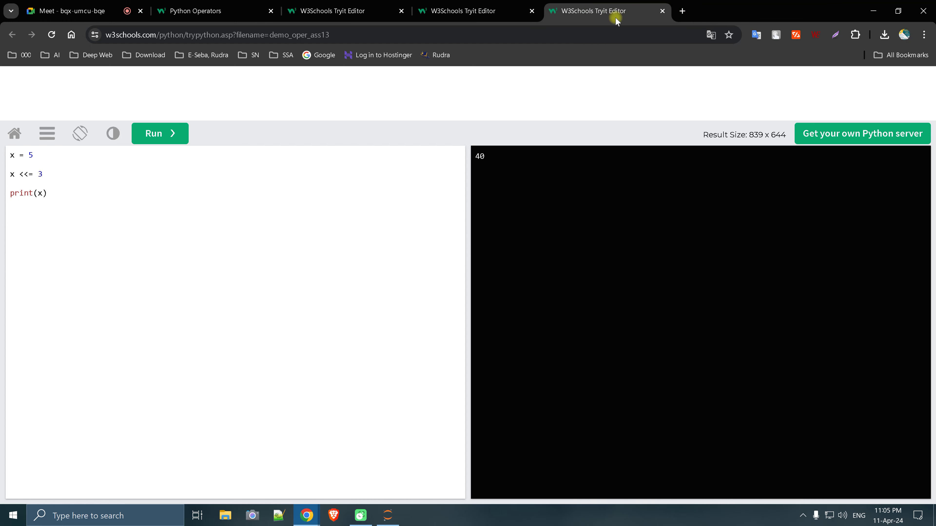
click(662, 11)
click(532, 11)
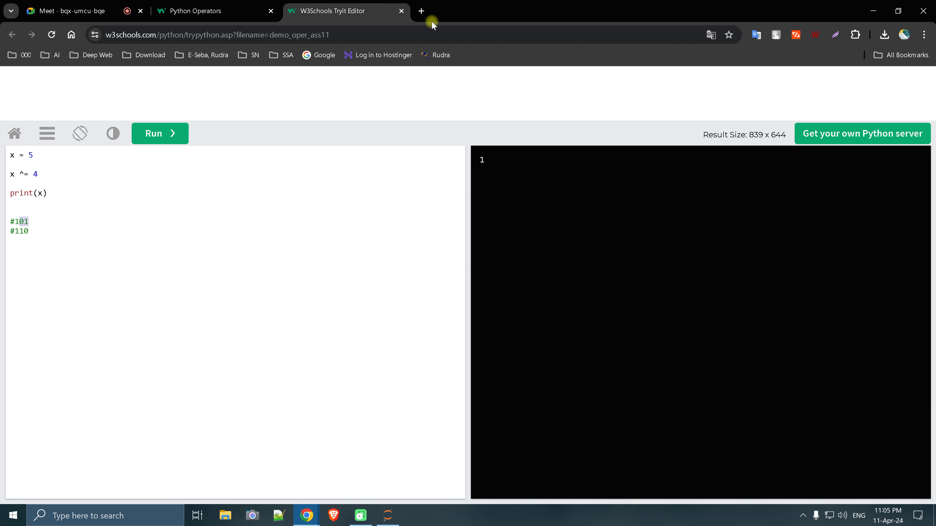
click(401, 11)
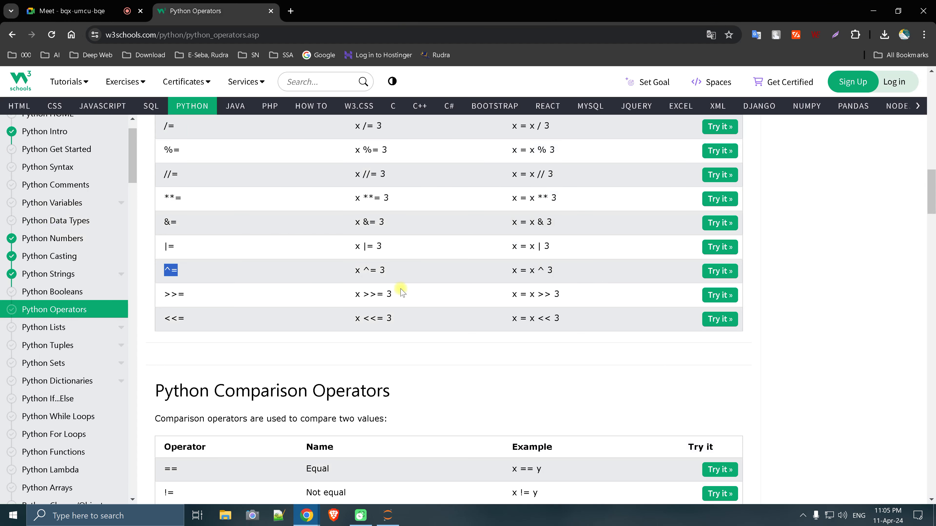
Launch Excel from the Run dialog and enter 5 in A1
key(super+r)
text(e)
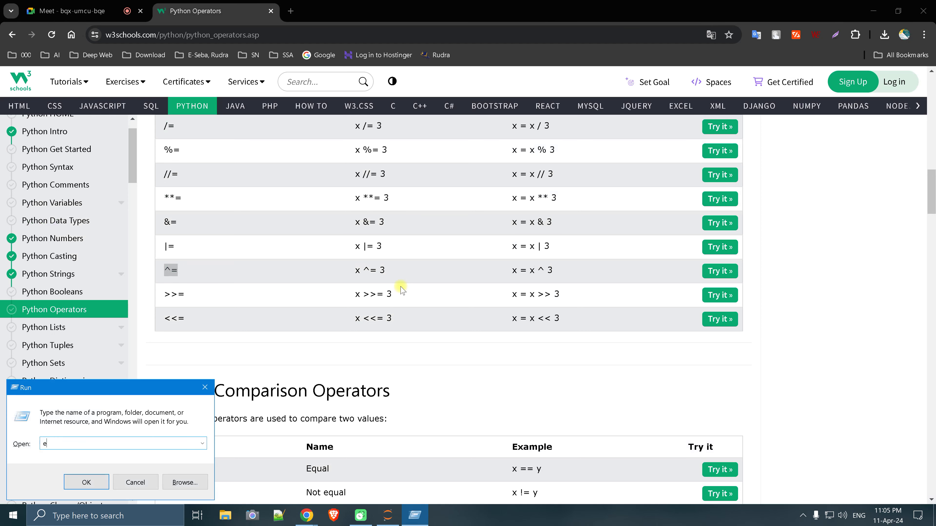
key(Return)
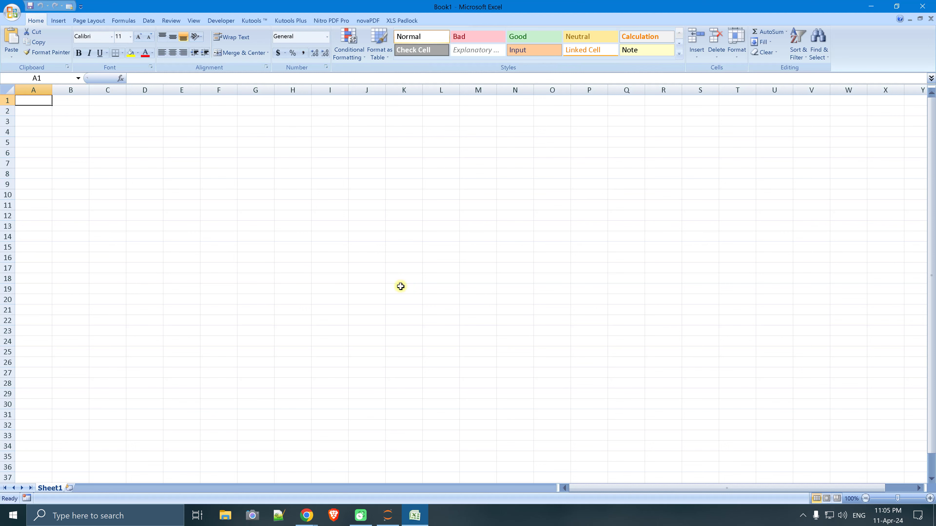
text(5)
key(Tab)
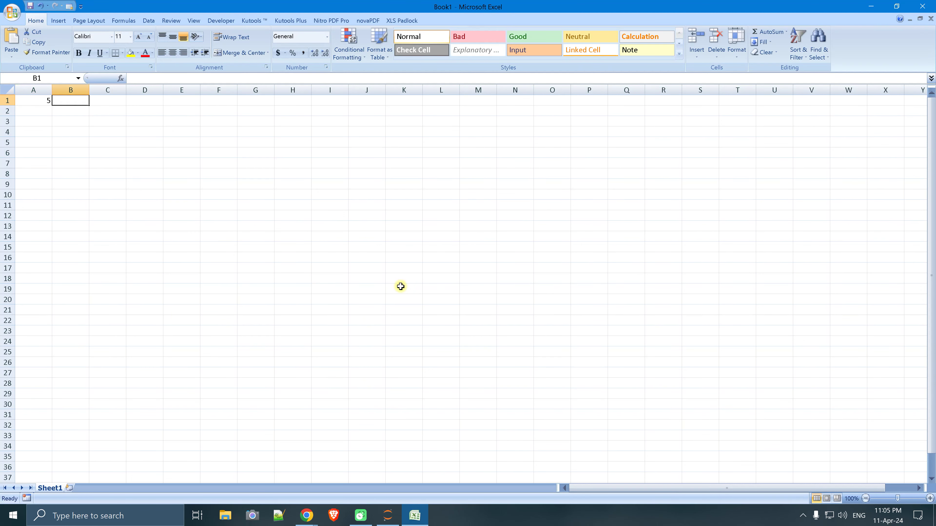
Put =DEC2BIN(A1) in B1 so it shows 101
text(=bin()
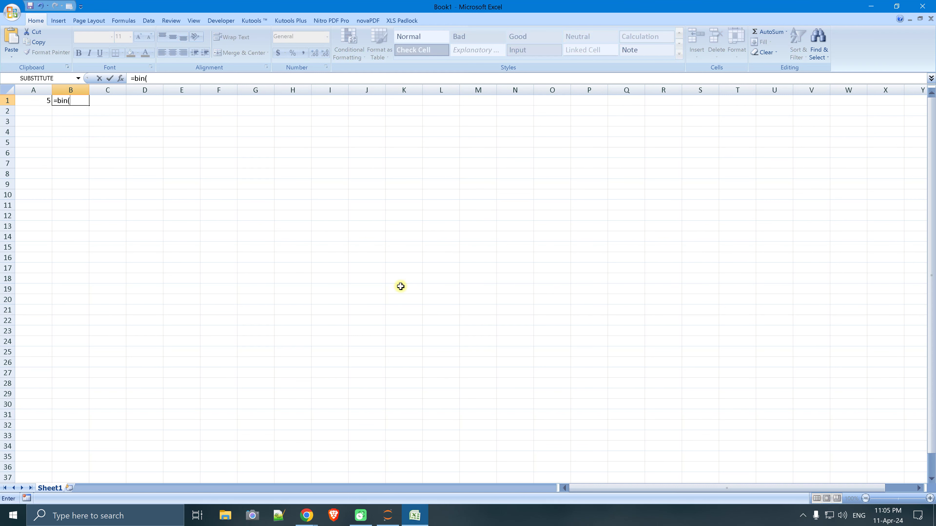
text(5)
key(Tab)
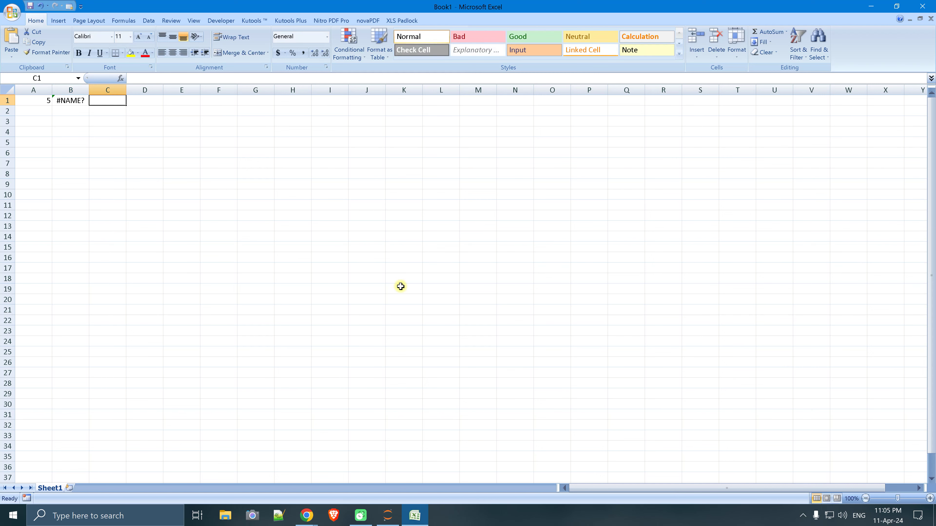
click(75, 102)
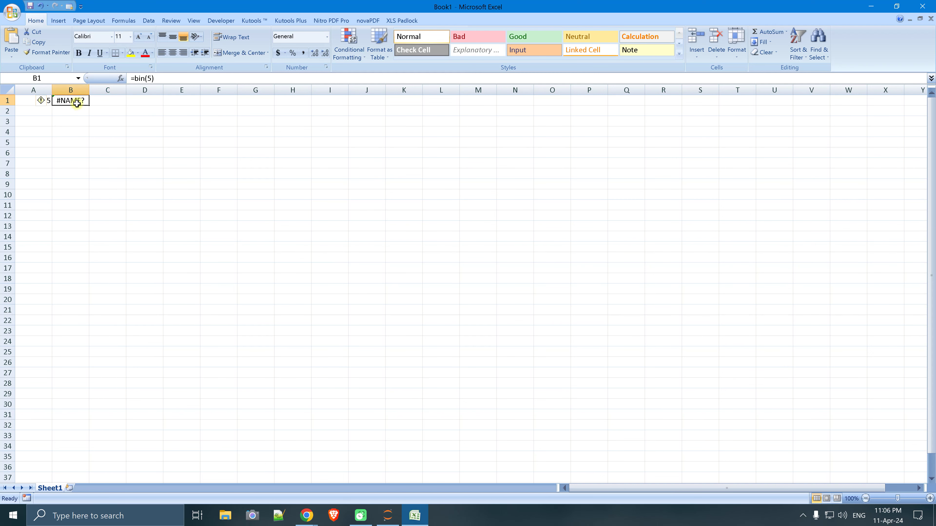
text(=bi)
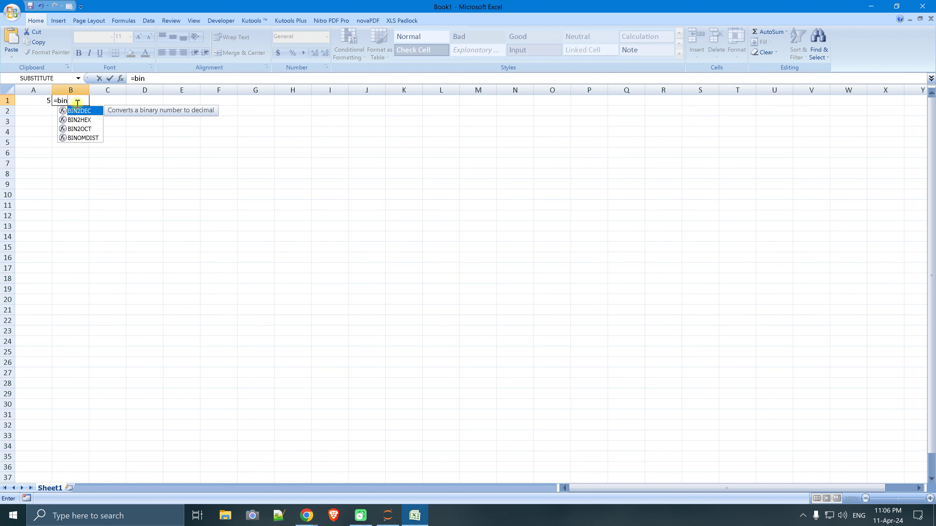
key(BackSpace)
key(BackSpace)
key(BackSpace)
text(de)
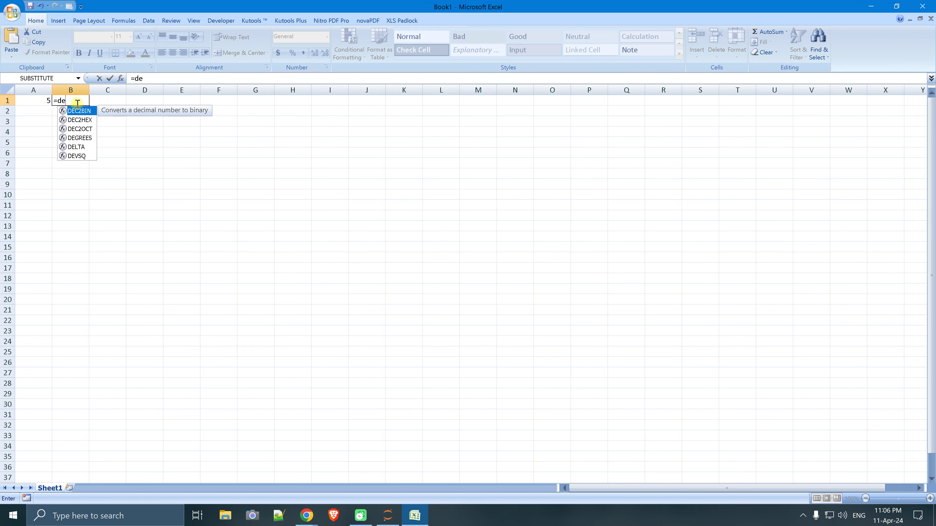
text(c)
key(Tab)
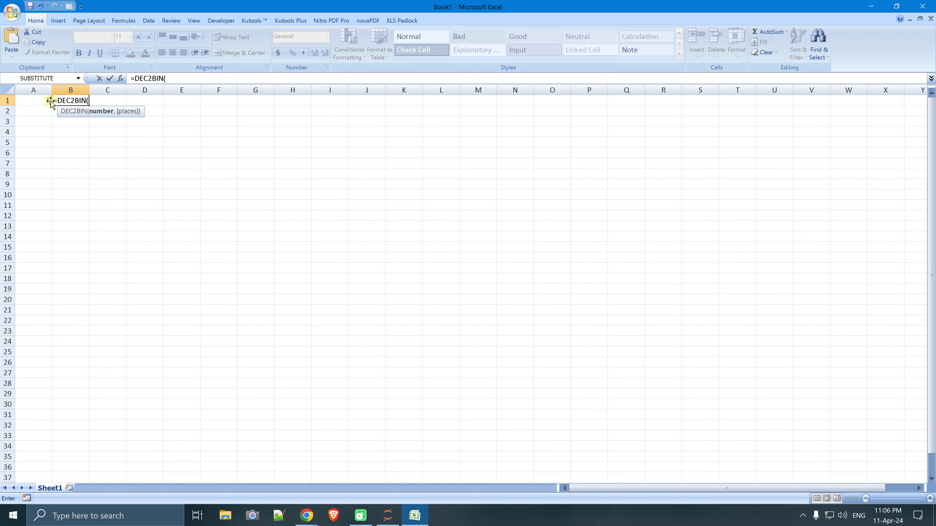
click(44, 100)
key(Tab)
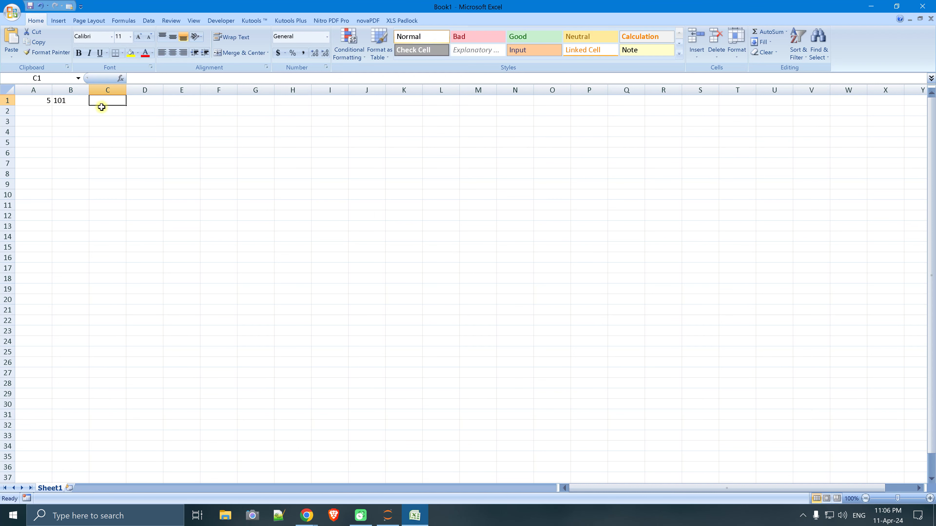
Try XOR, AND and shift formulas in C1, then abandon them, leaving C1 empty
text(=)
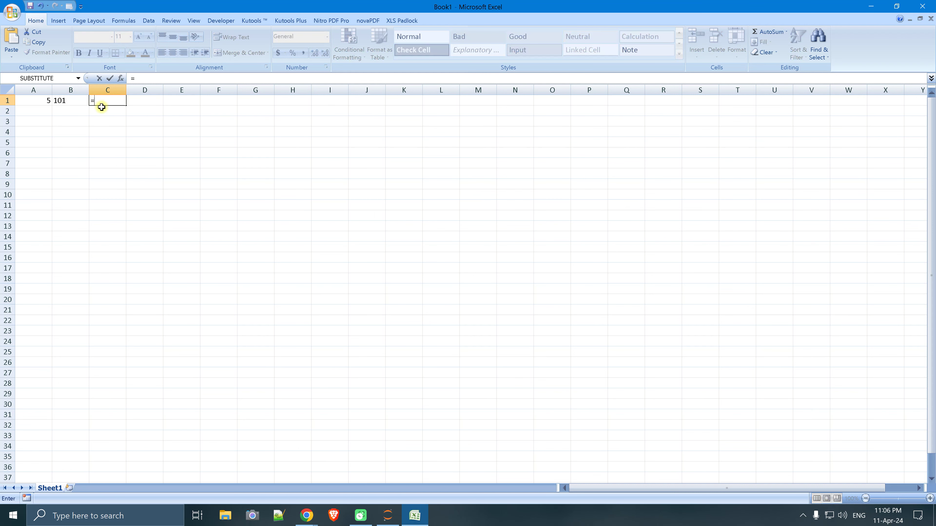
text(and)
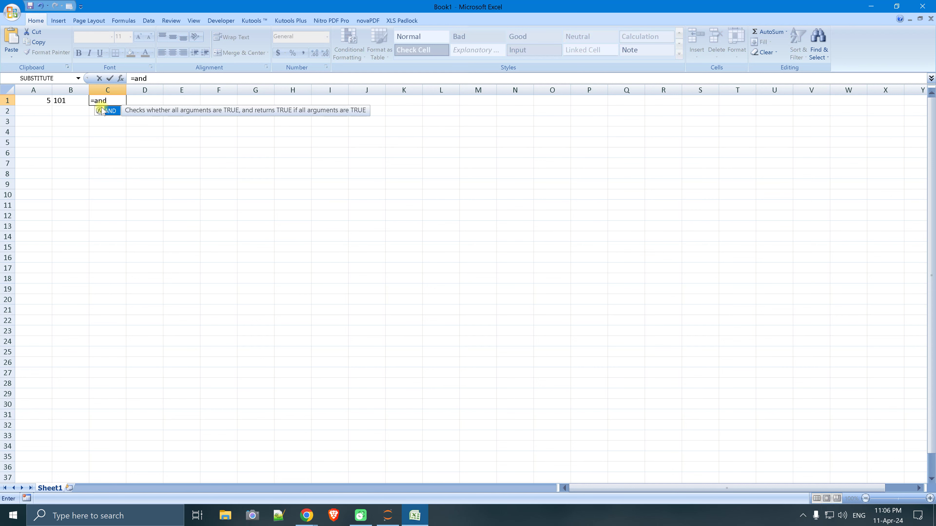
key(BackSpace)
key(BackSpace)
key(BackSpace)
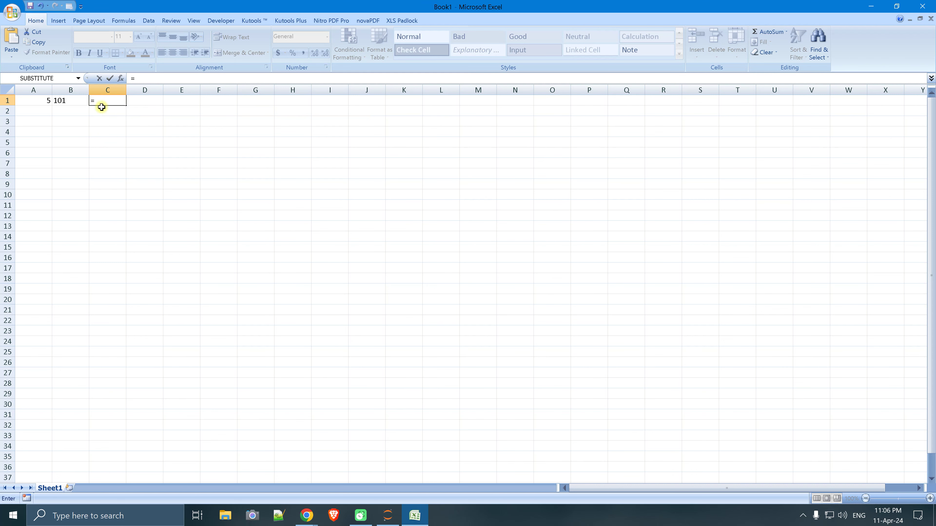
text(xo)
key(Tab)
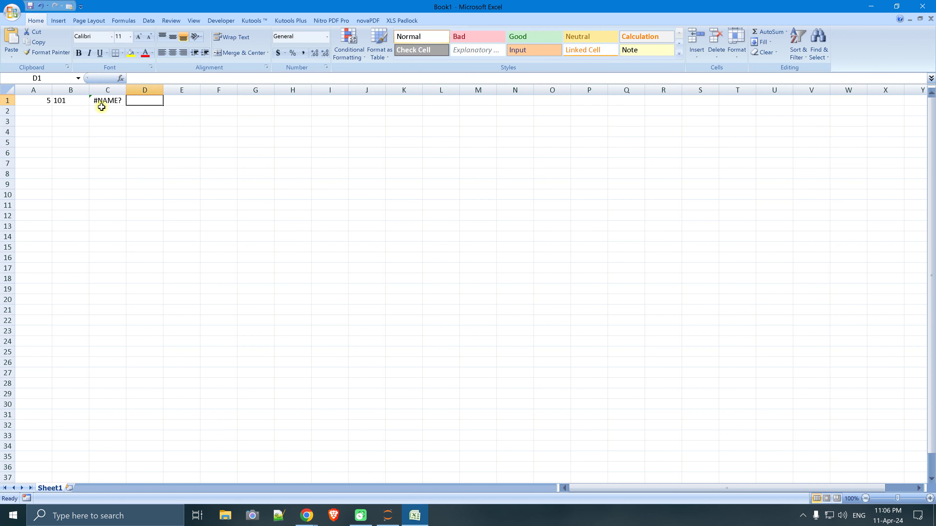
click(101, 107)
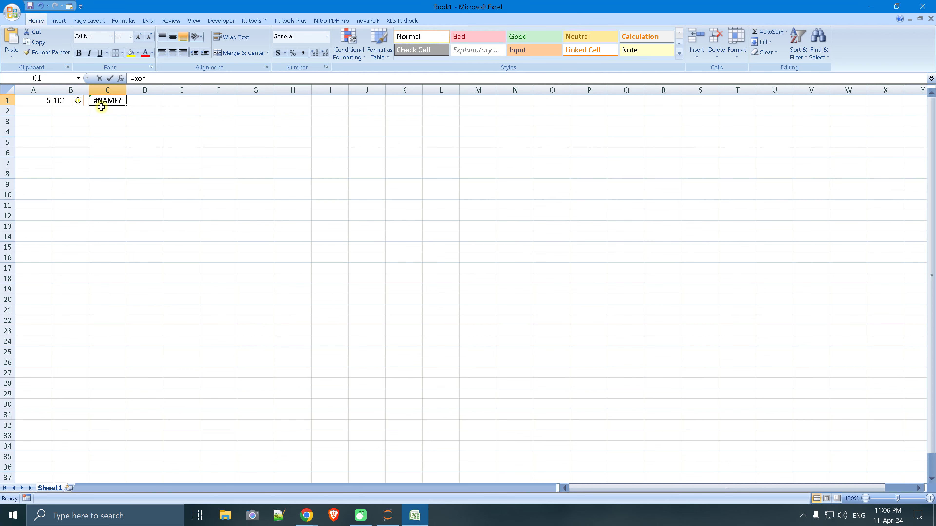
text(=x)
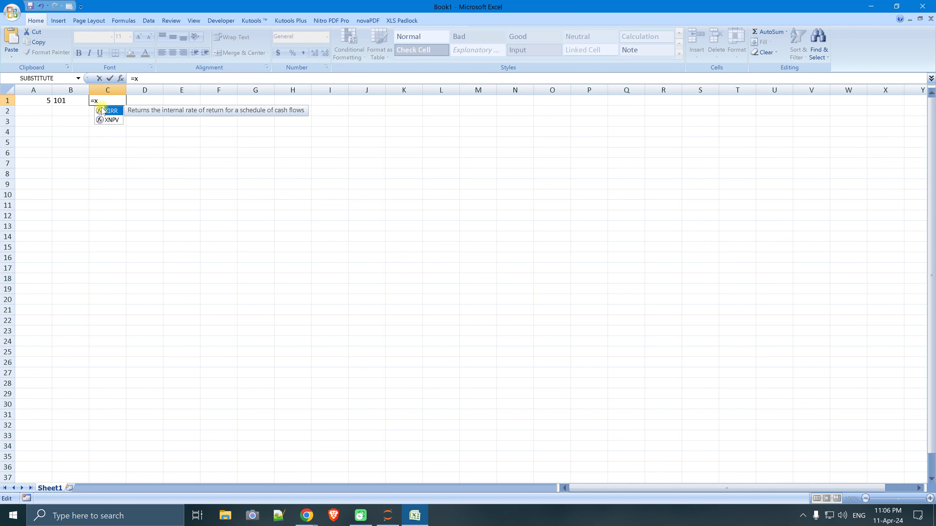
key(BackSpace)
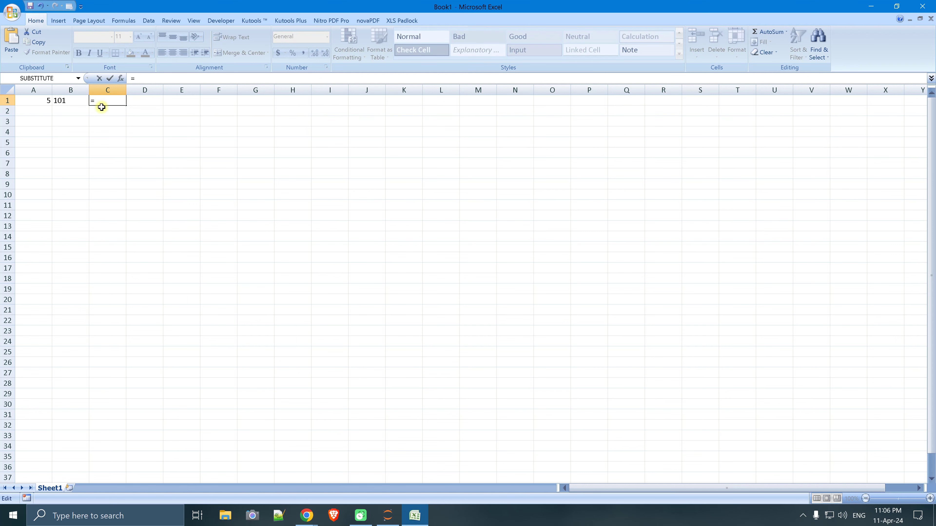
text(a)
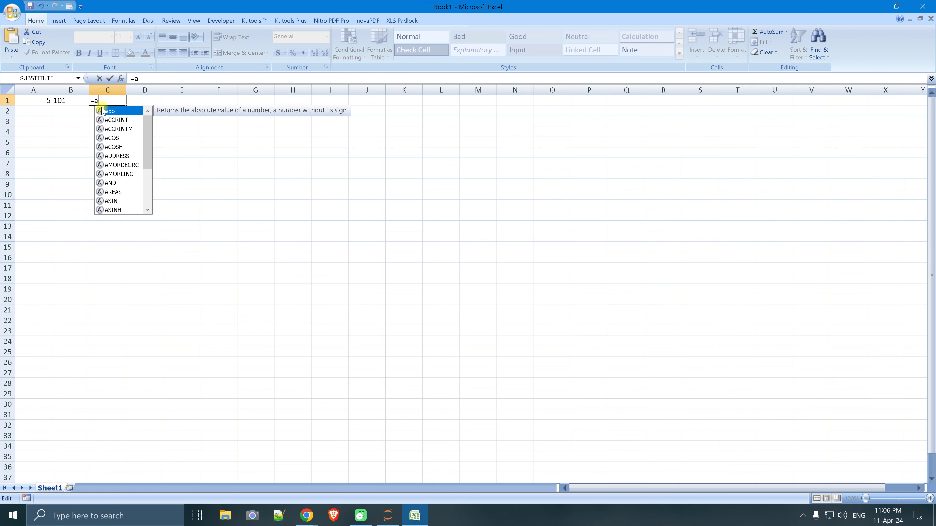
text(nd)
key(BackSpace)
key(BackSpace)
key(BackSpace)
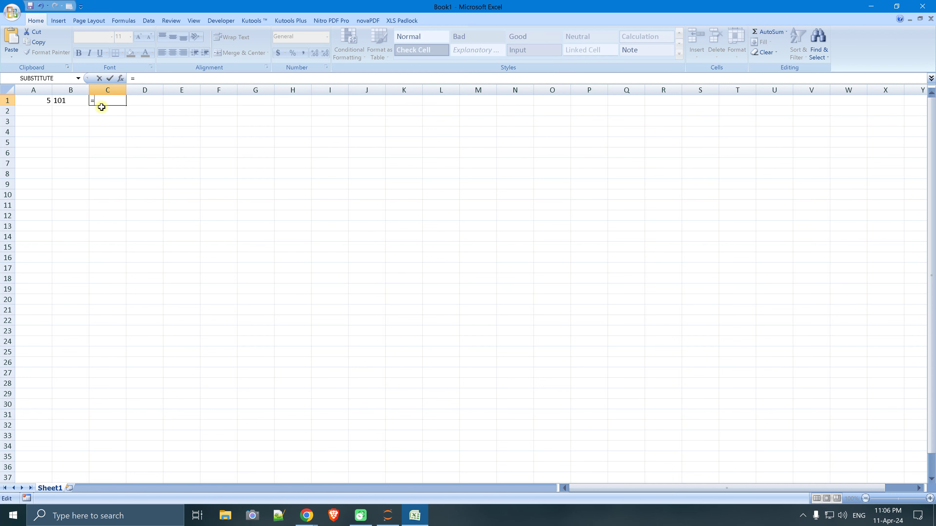
text(shi)
key(BackSpace)
key(BackSpace)
key(BackSpace)
key(BackSpace)
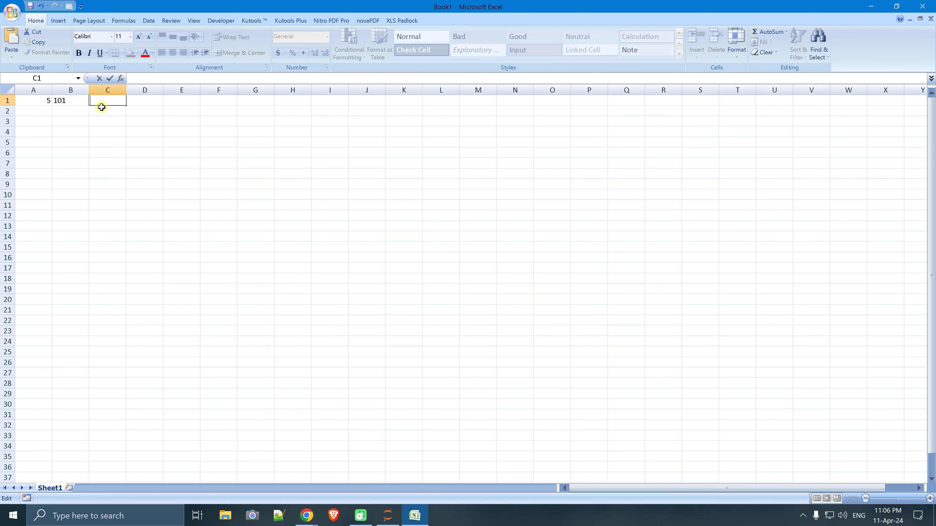
key(Return)
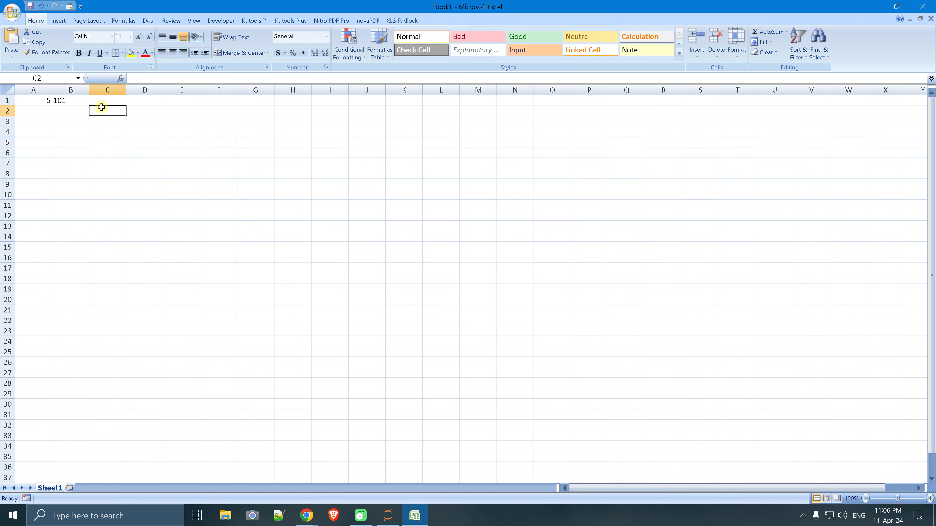
Copy the >> symbol from the Python Operators page and search Google for it
key(alt+Tab)
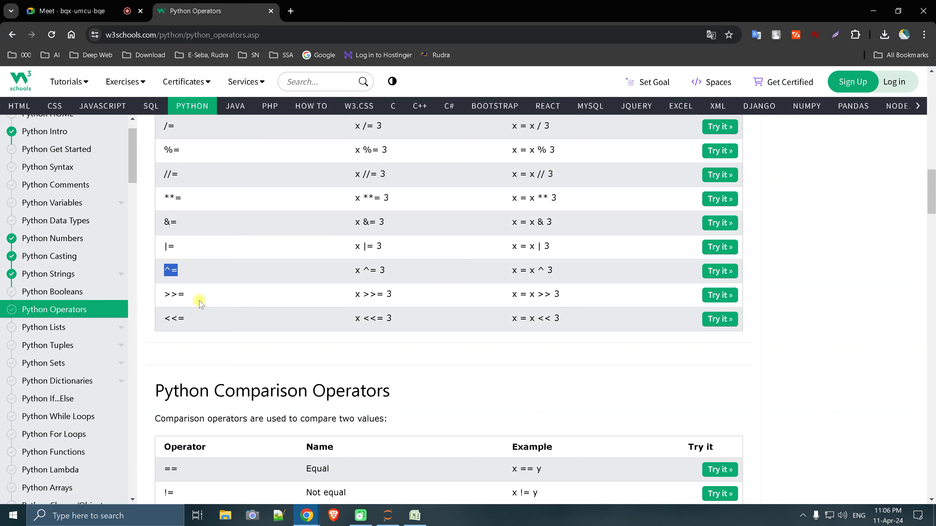
drag(178, 294, 164, 298)
key(ctrl+c)
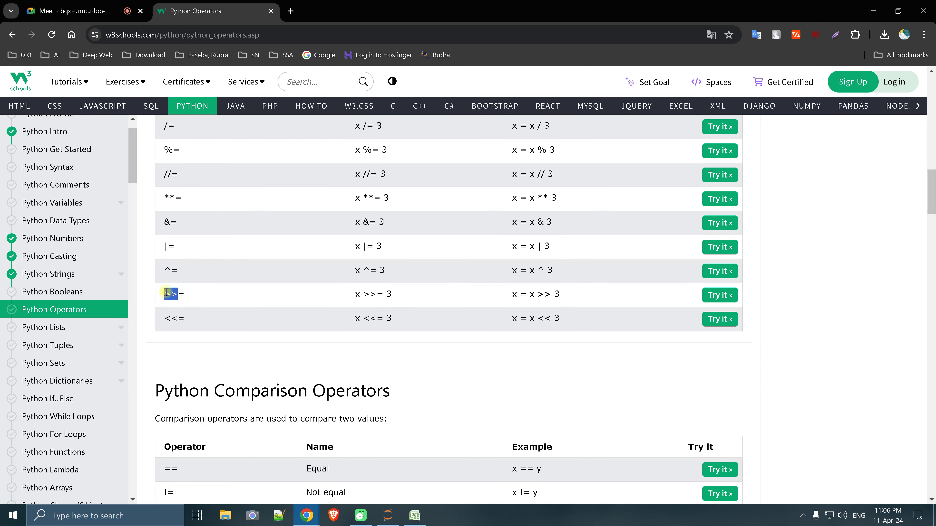
key(ctrl+t)
key(ctrl+v)
key(Return)
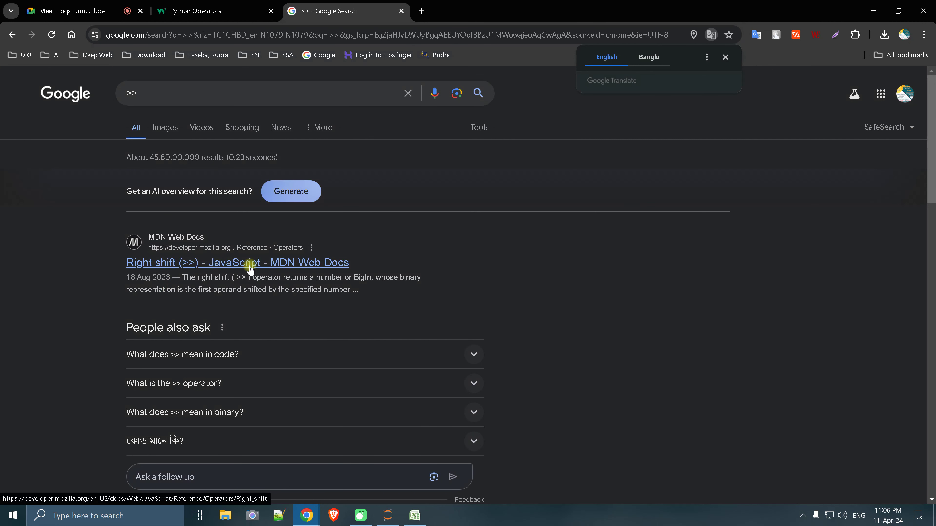
scroll(247, 268, down, 5)
scroll(247, 268, up, 5)
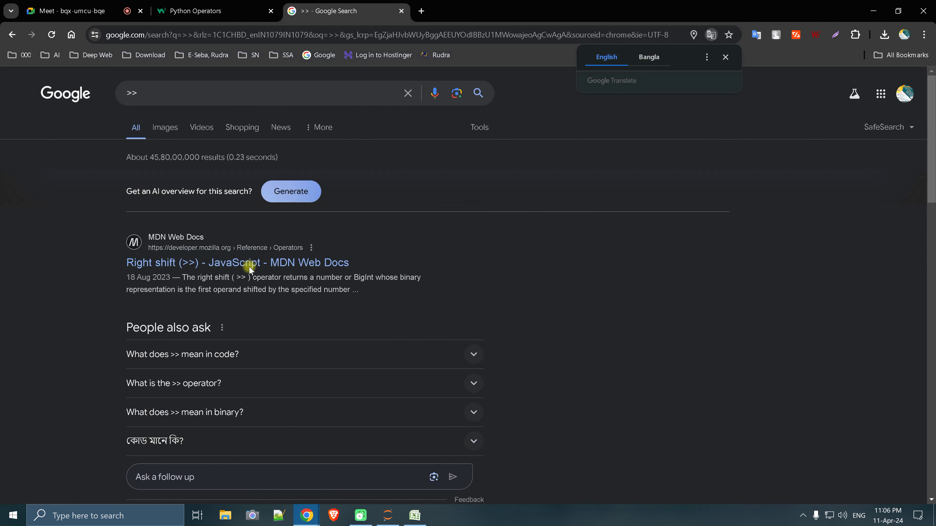
Refine the Google search to '>> in python'
click(164, 91)
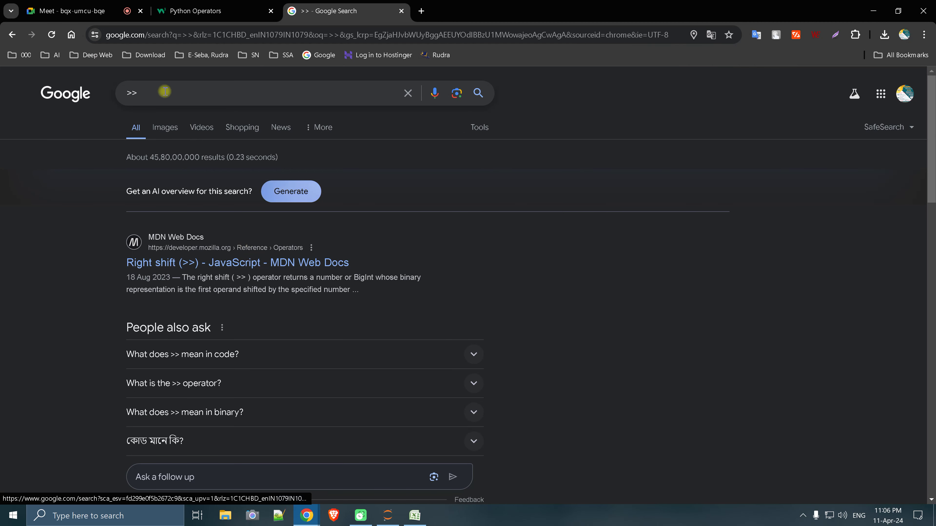
text( in p)
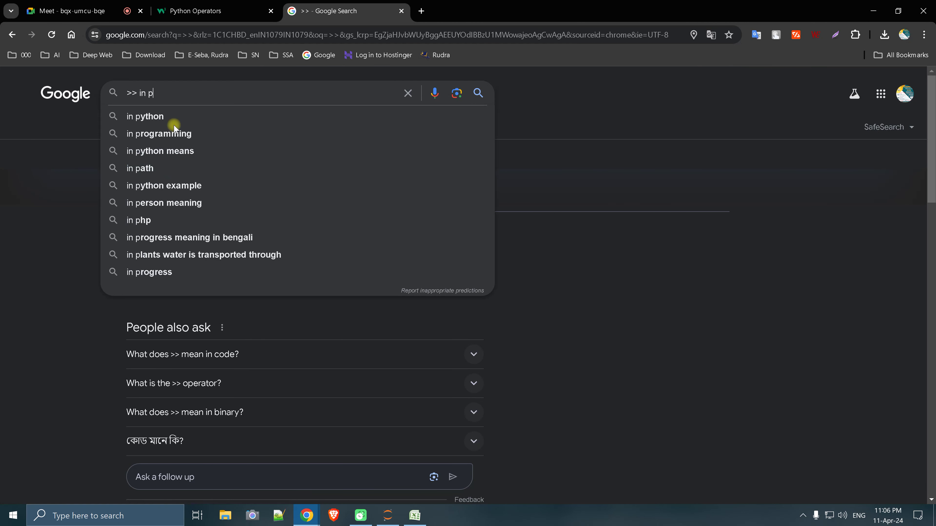
text(ython)
key(Return)
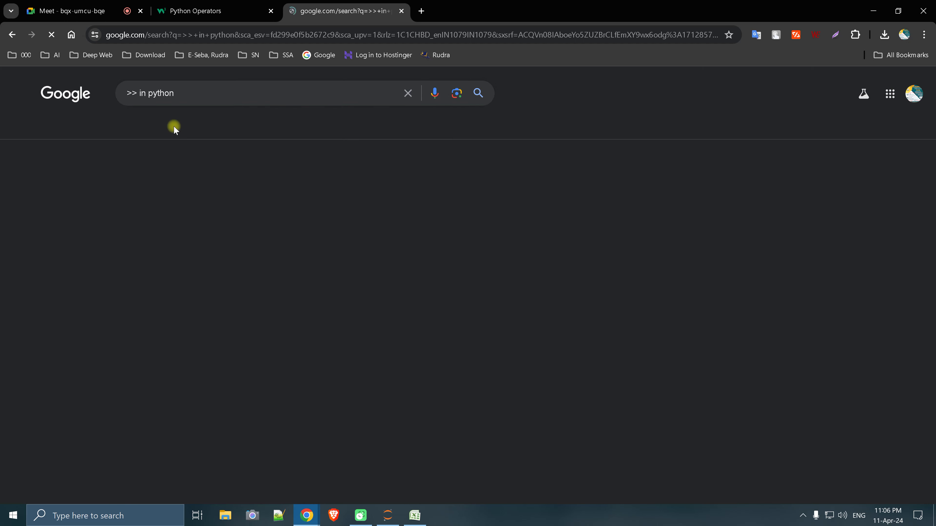
Open the Stack Overflow and GeeksforGeeks results in new tabs and view Stack Overflow
scroll(282, 188, down, 3)
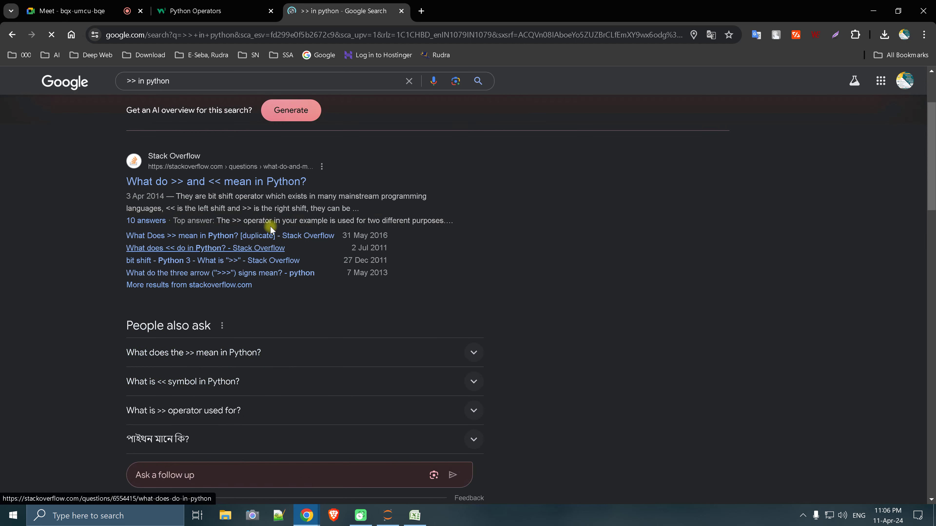
right_click(282, 188)
click(332, 196)
scroll(283, 240, down, 6)
scroll(258, 236, down, 3)
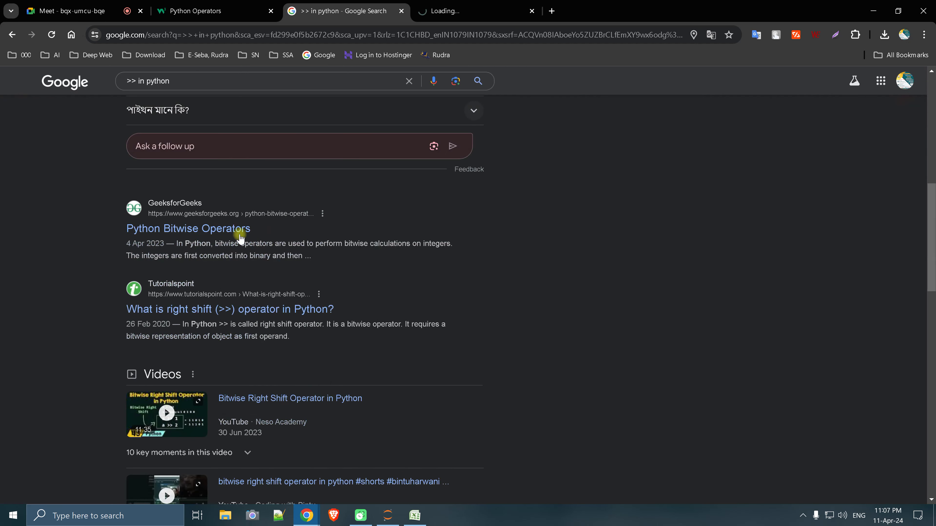
right_click(239, 232)
click(259, 240)
click(461, 14)
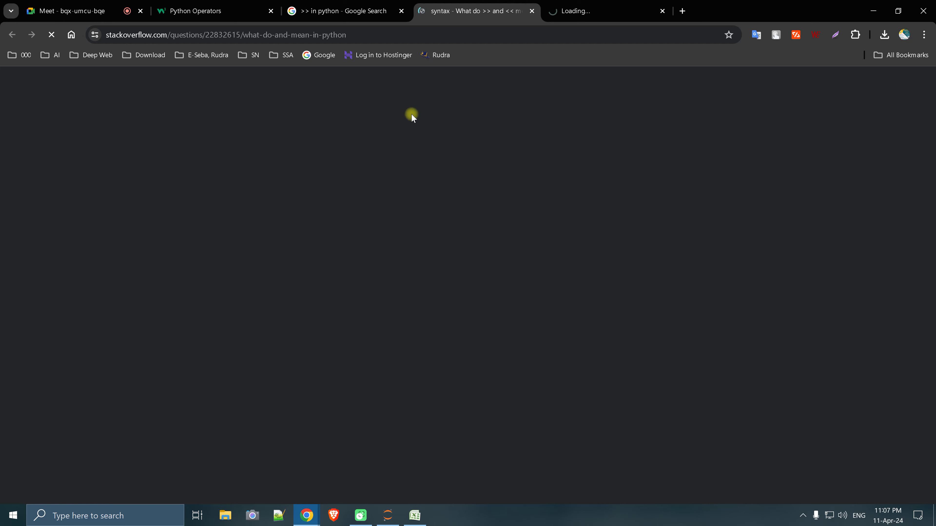
Read GeeksforGeeks' bitwise operators table down to the Bitwise AND example, then return to Excel
click(590, 13)
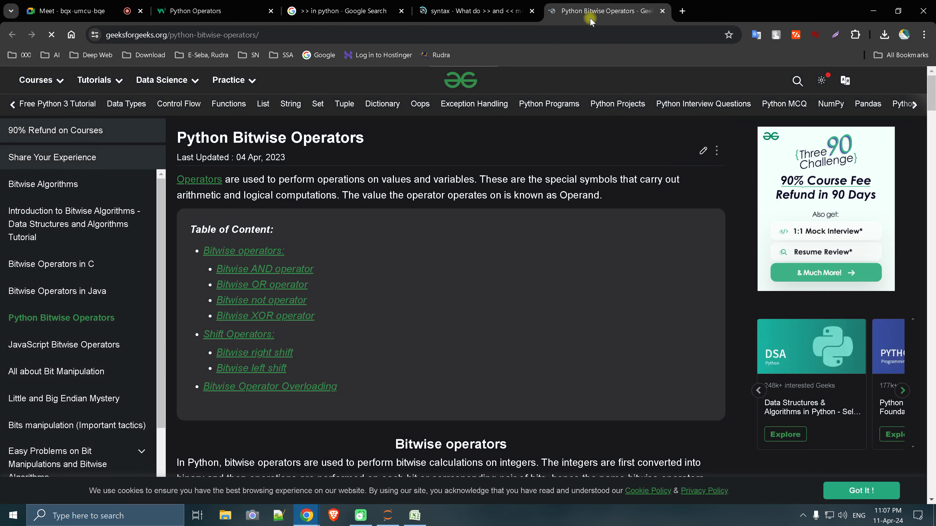
scroll(356, 378, down, 5)
scroll(355, 369, down, 1)
scroll(355, 306, down, 4)
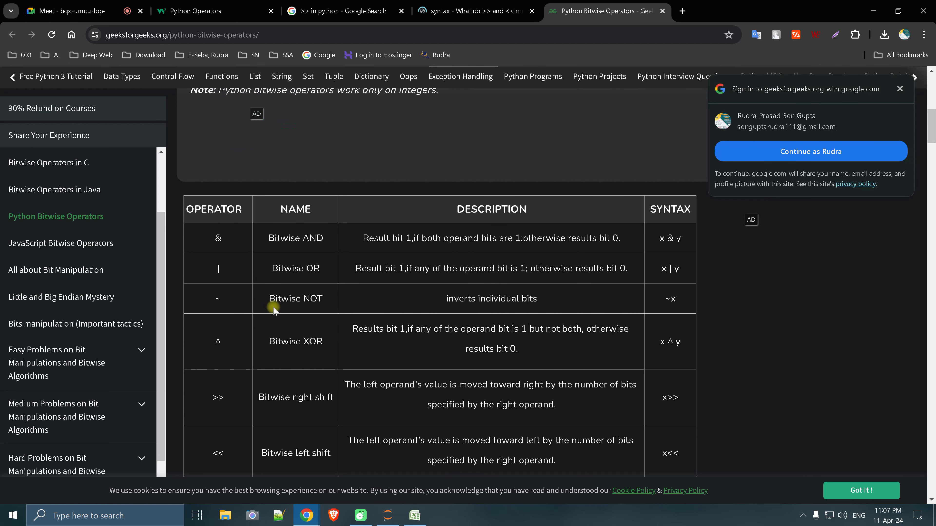
scroll(273, 309, down, 1)
drag(303, 287, 323, 286)
drag(298, 342, 320, 342)
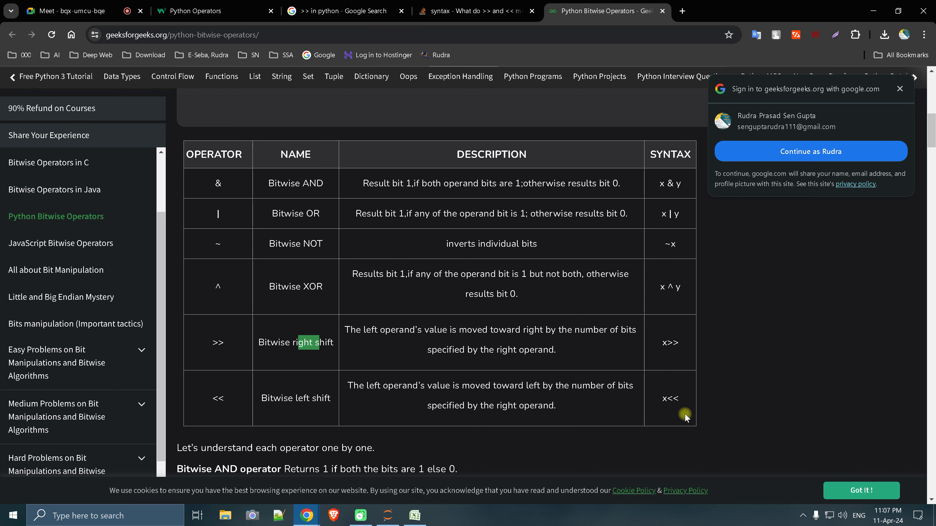
scroll(684, 413, down, 5)
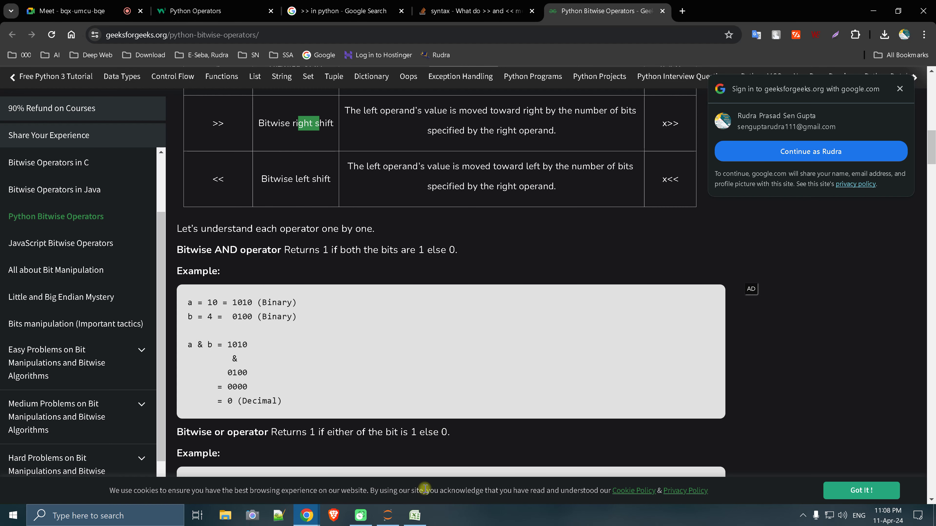
click(415, 516)
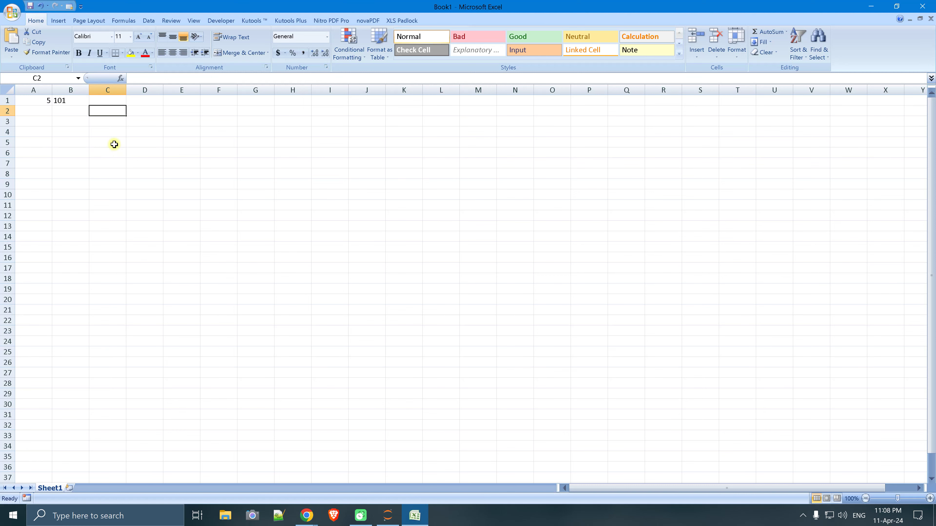
Enter =AND(A6,B6) in C6
click(111, 156)
text(=)
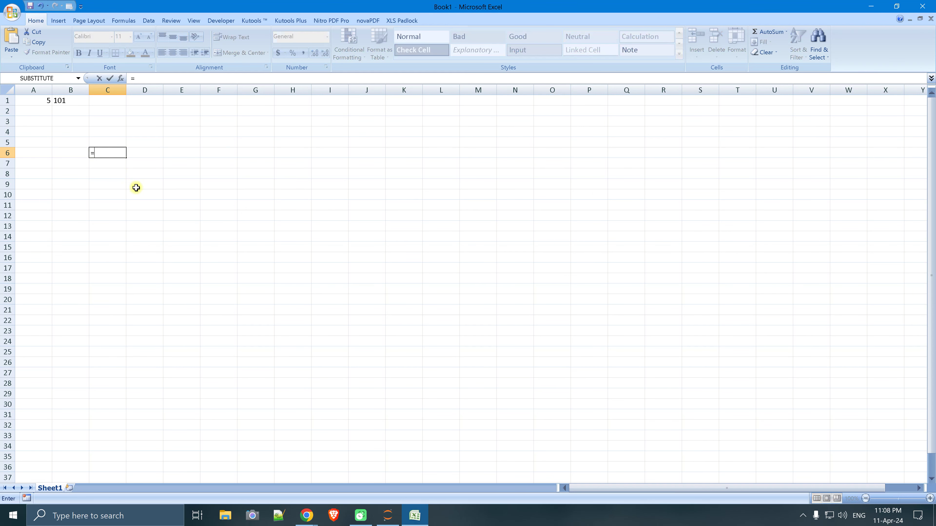
text(and()
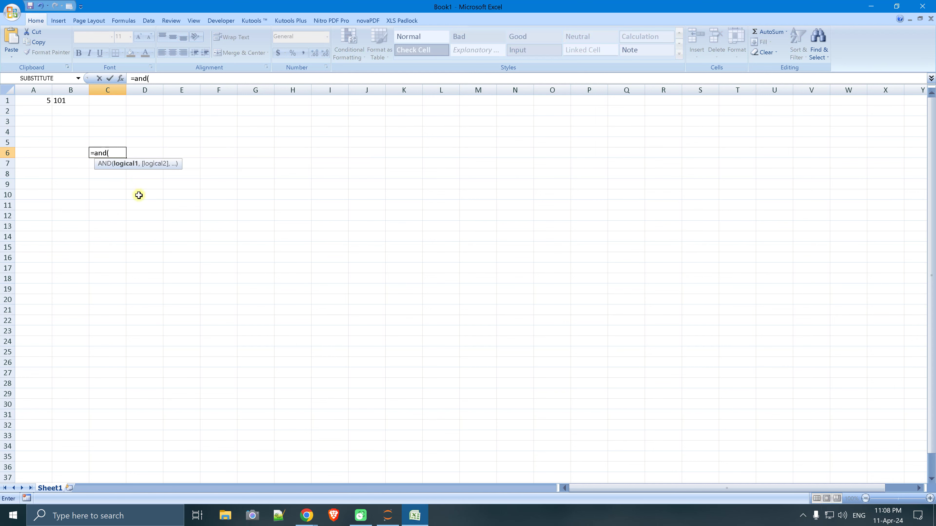
click(32, 154)
text(,)
click(71, 152)
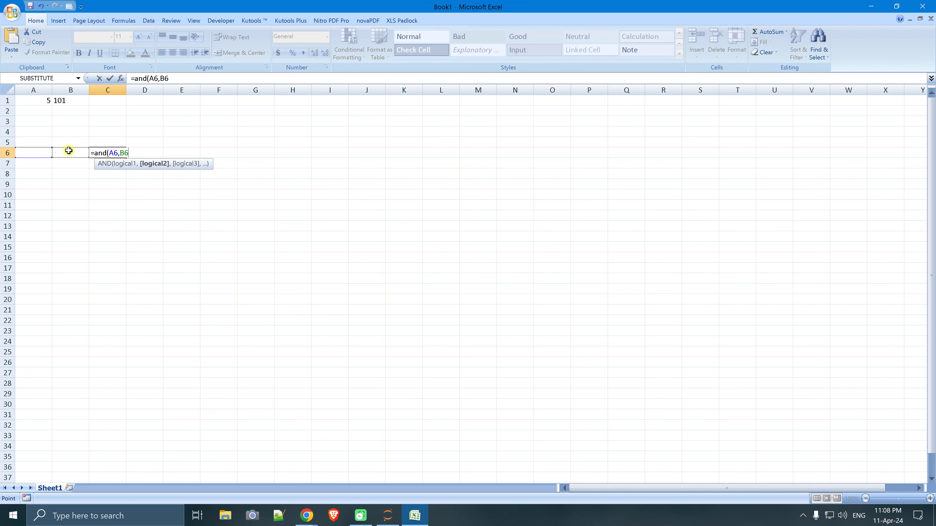
key(Return)
Test the formula with 3 in A6 and 4 in B6
click(41, 153)
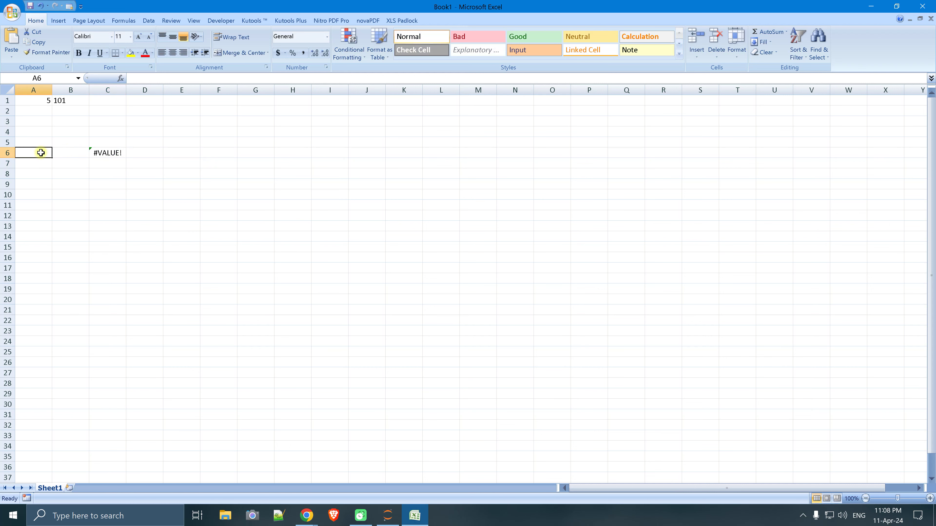
text(3)
click(73, 170)
click(67, 152)
text(4)
click(68, 191)
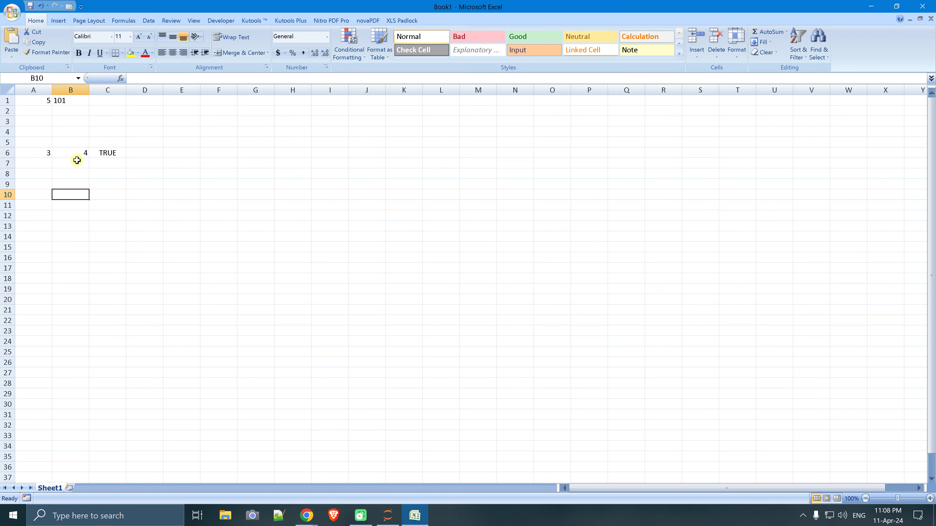
click(73, 151)
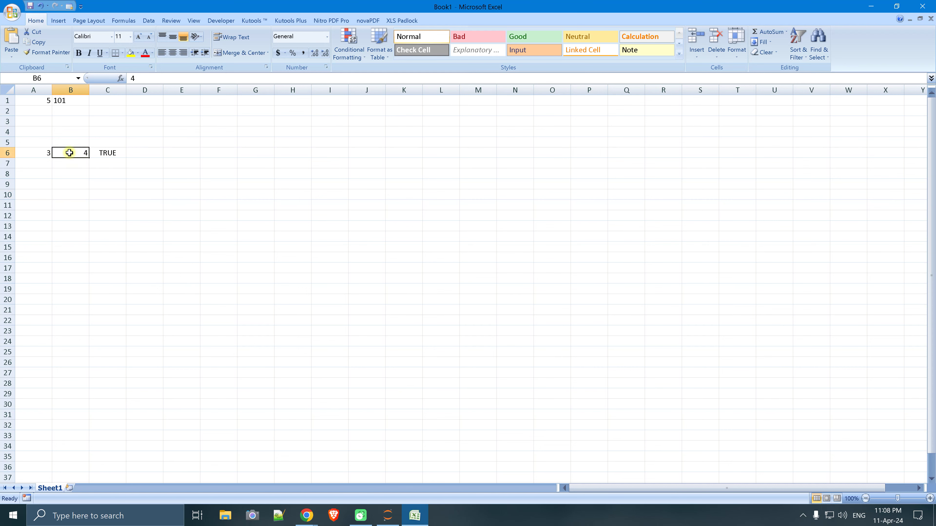
click(44, 152)
click(70, 151)
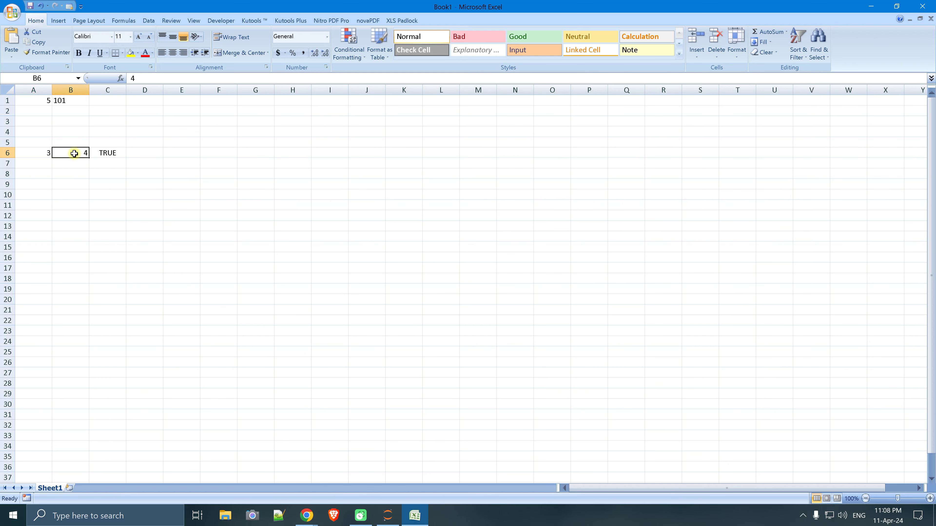
click(45, 153)
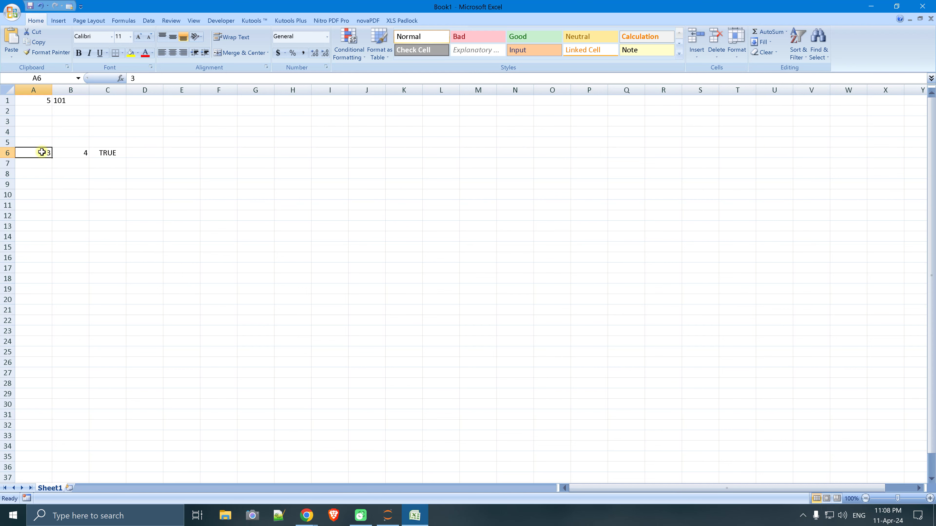
Try 3, 0 and 1 in B6, ending with TRUE, then return to GeeksforGeeks
click(71, 152)
text(3)
click(73, 183)
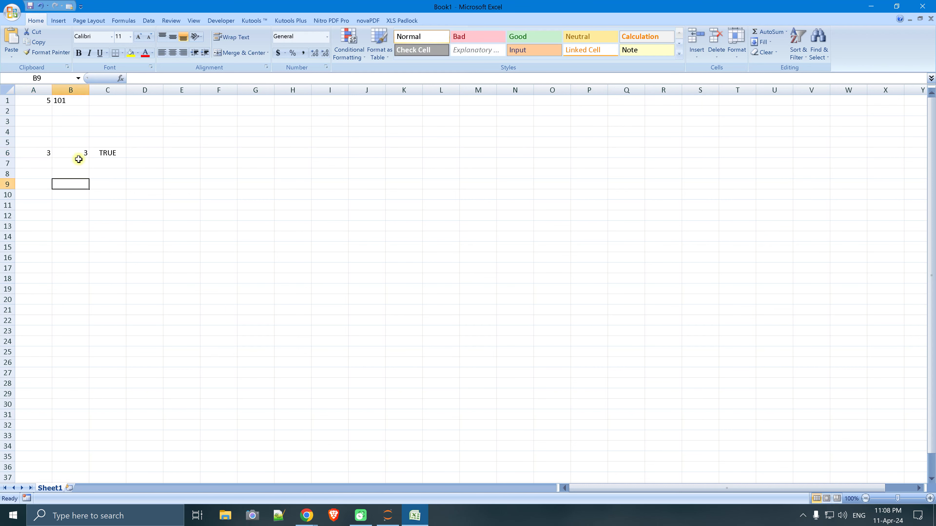
click(79, 157)
text(0)
click(76, 182)
click(83, 153)
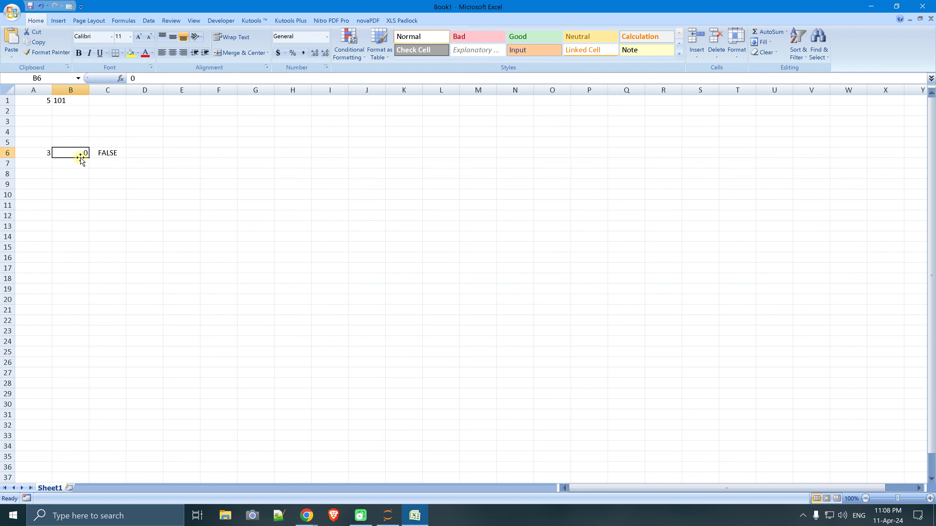
text(1)
click(87, 174)
click(84, 152)
key(alt+Tab)
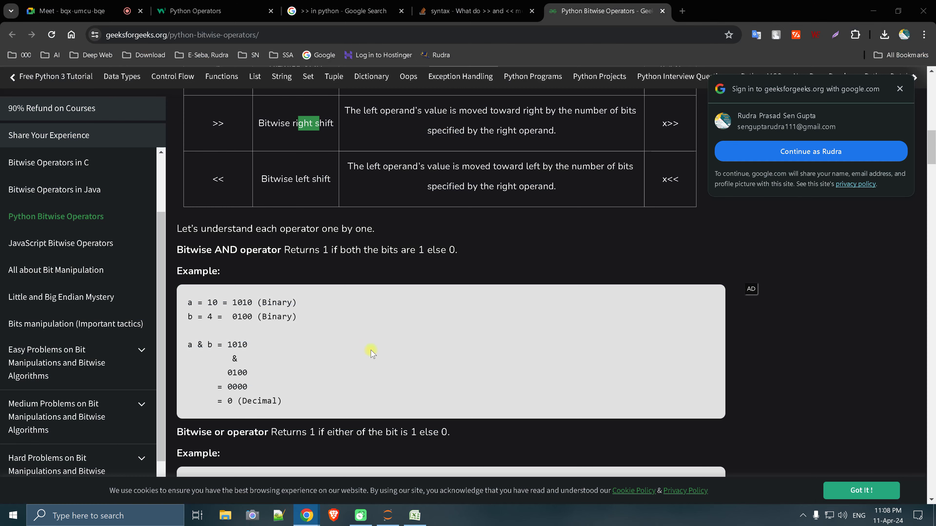
Capture the AND example with Lightshot and draw a red three-column table grid
key(Print)
mouse_move(135, 213)
mouse_down()
mouse_move(500, 459)
mouse_move(790, 443)
mouse_up()
click(799, 388)
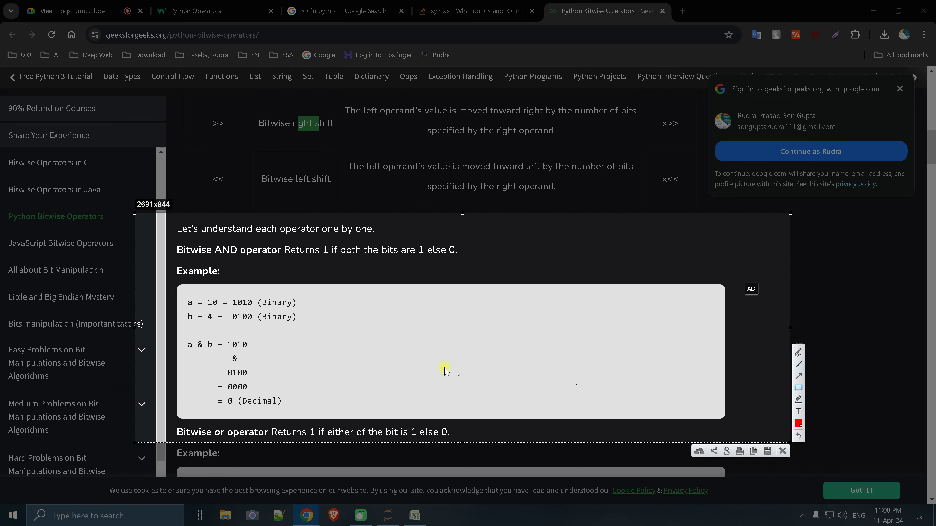
drag(344, 293, 444, 401)
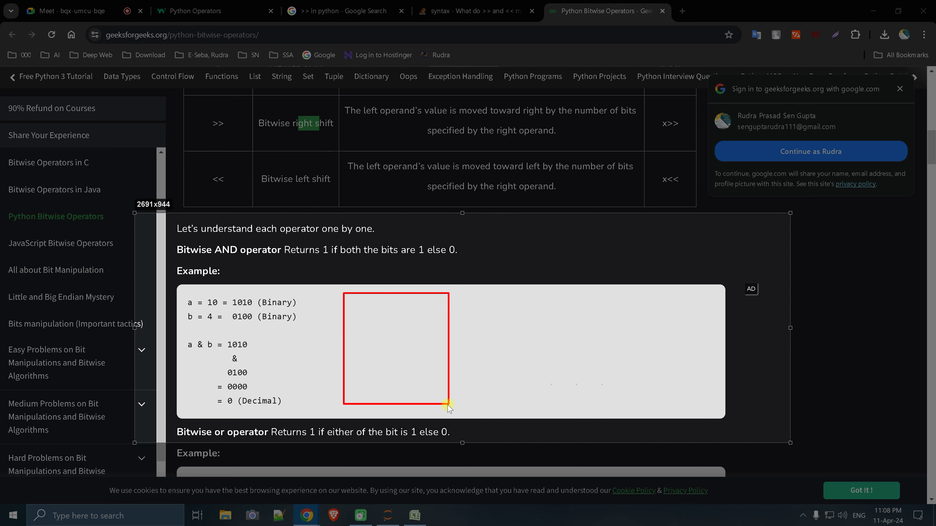
drag(380, 293, 380, 363)
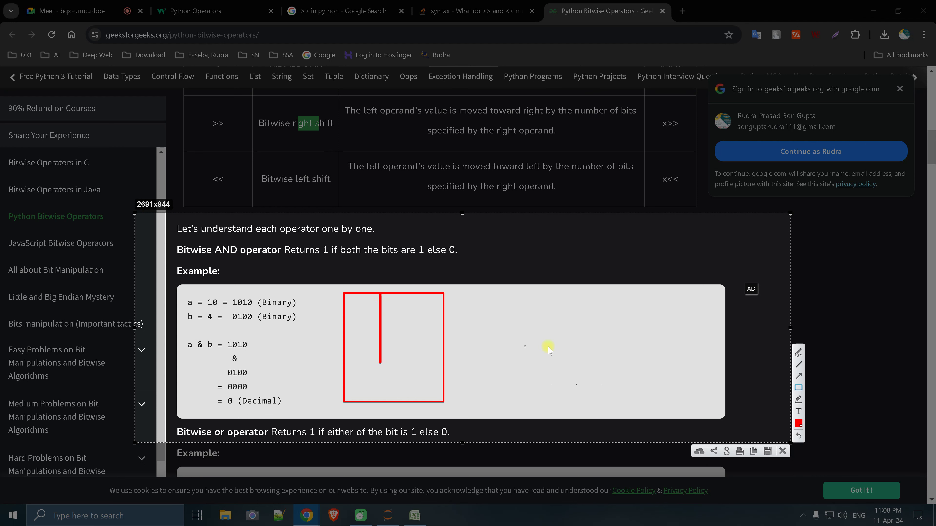
key(ctrl+z)
drag(368, 294, 368, 402)
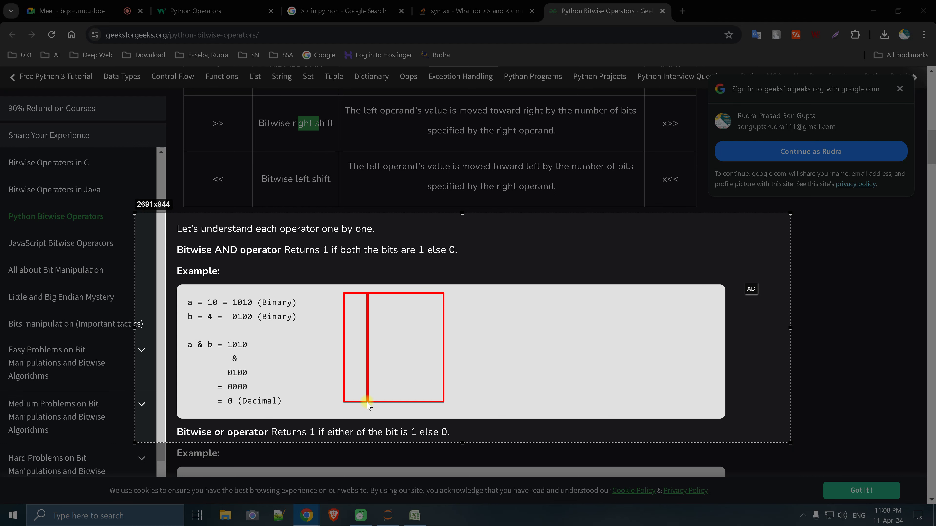
drag(397, 295, 396, 401)
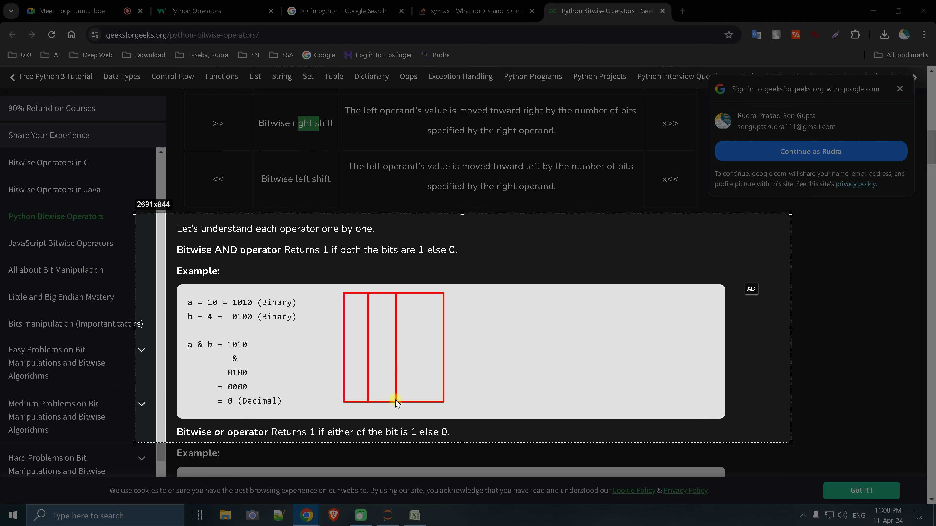
drag(343, 319, 441, 320)
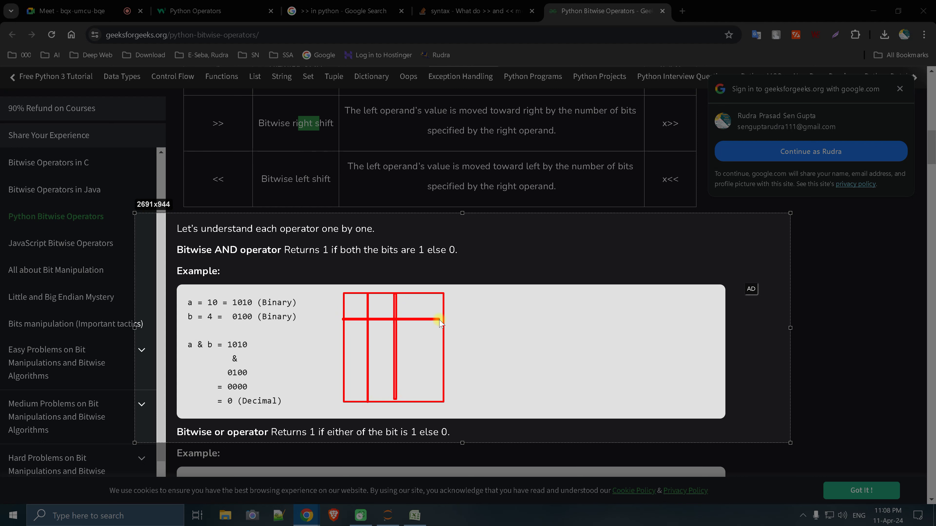
Write the A, B and AB headers and sketch an AND gate beside the table
drag(350, 303, 351, 307)
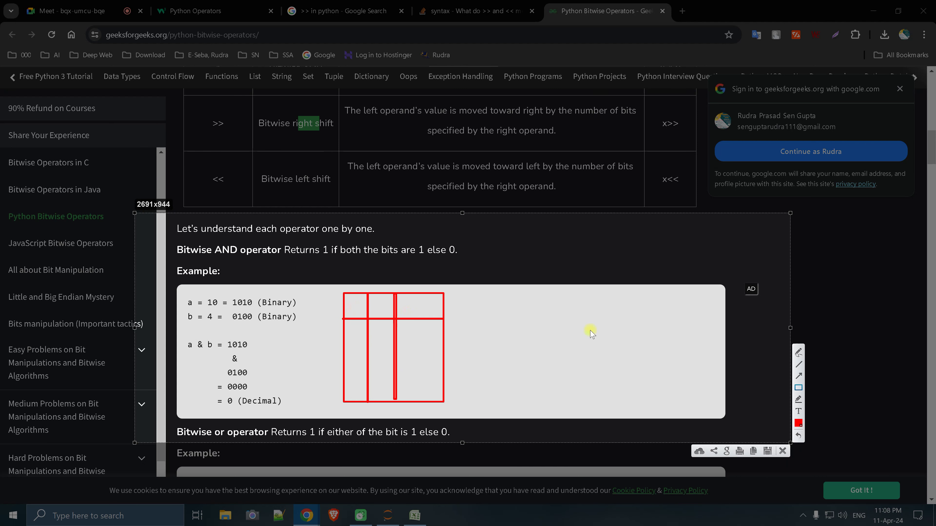
drag(350, 311, 428, 310)
mouse_move(506, 323)
mouse_down()
mouse_move(564, 323)
mouse_move(563, 343)
mouse_move(584, 325)
mouse_move(565, 348)
mouse_move(644, 328)
mouse_up()
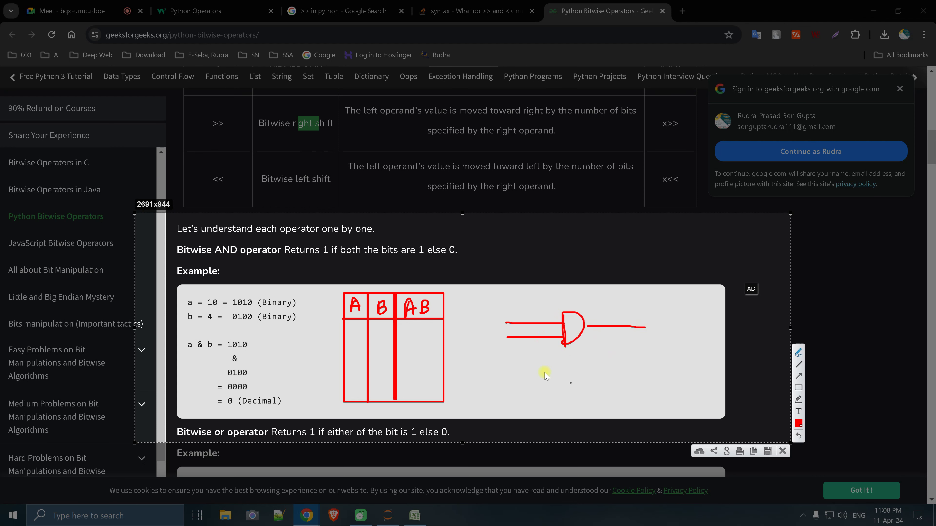
mouse_move(504, 371)
mouse_down()
mouse_move(673, 351)
mouse_move(680, 402)
mouse_move(532, 396)
mouse_move(514, 379)
mouse_up()
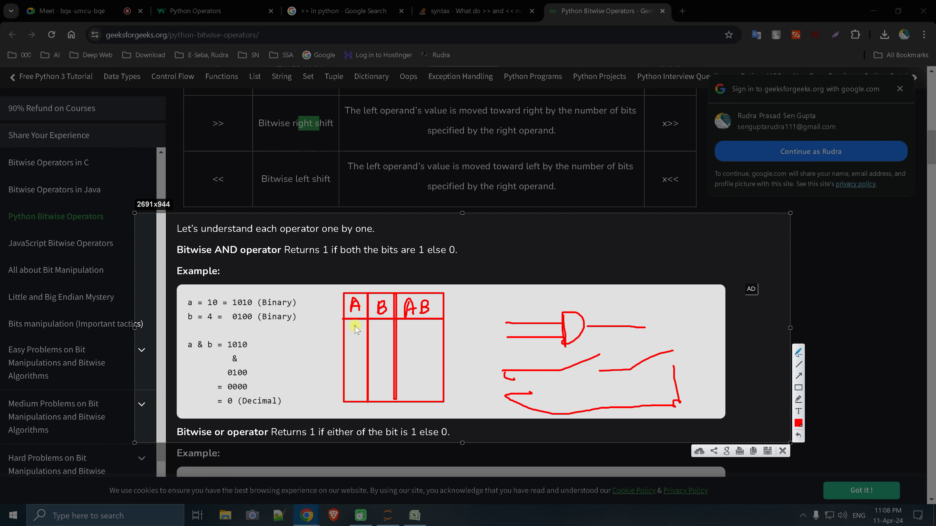
Fill in the A and B columns with AB outputs 0, 0, 0, 1, noting 'All T then T'
drag(358, 324, 357, 349)
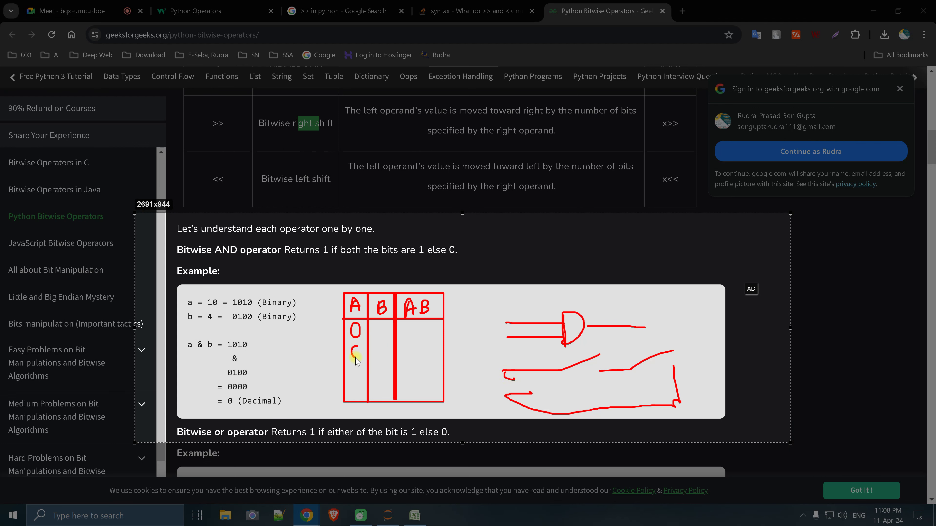
drag(356, 383, 355, 394)
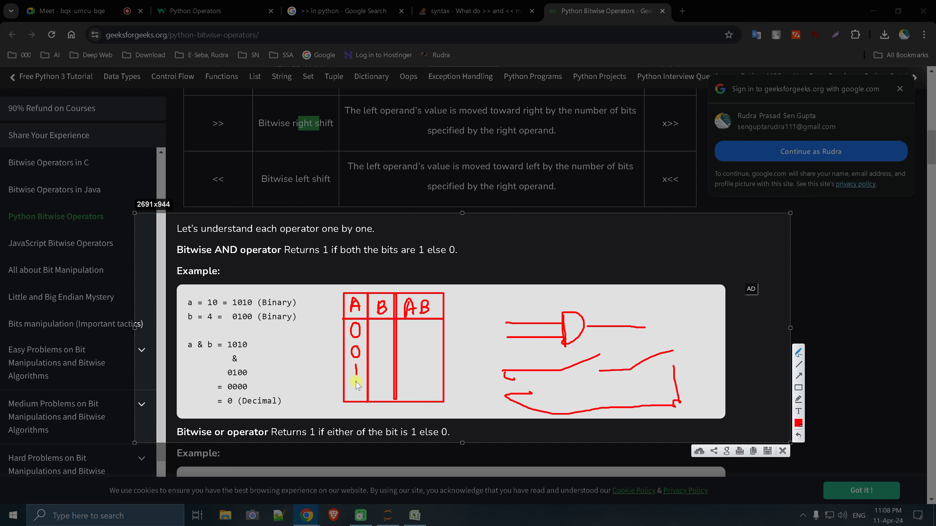
drag(382, 324, 380, 393)
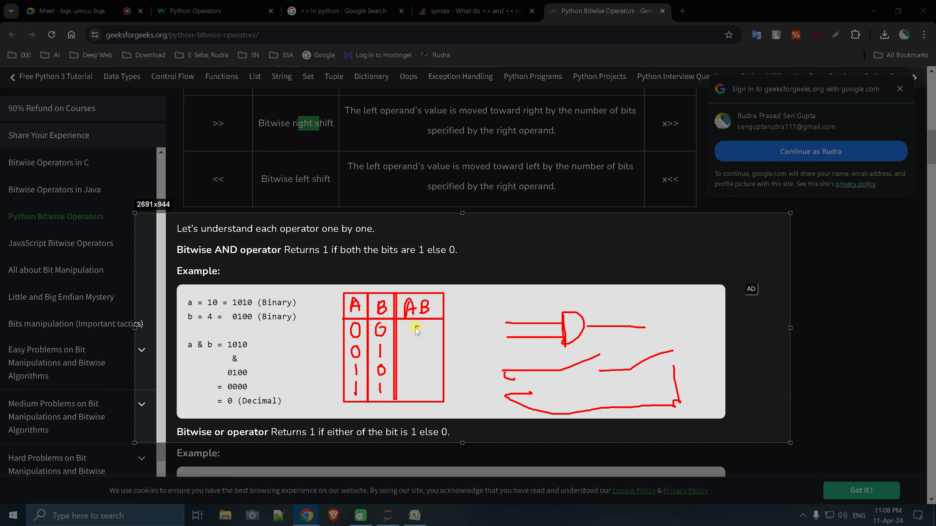
drag(416, 331, 424, 398)
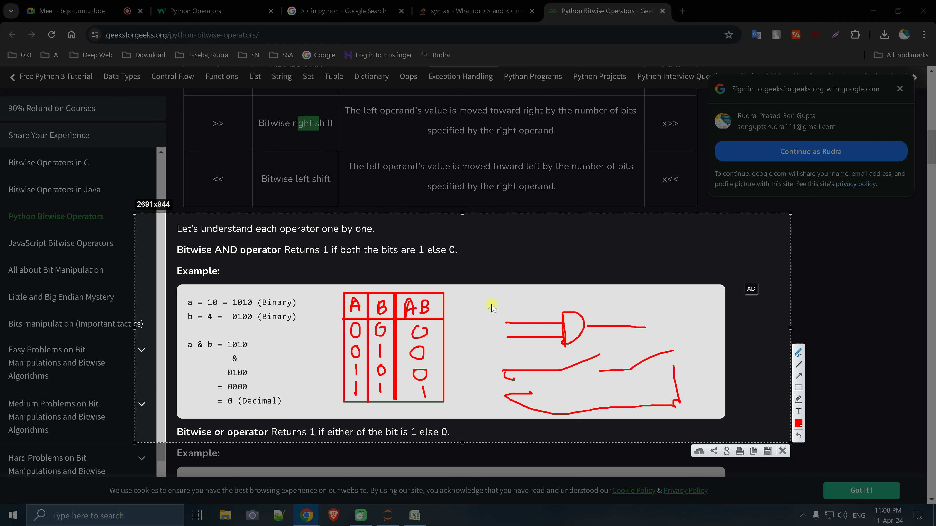
drag(494, 302, 570, 292)
mouse_move(558, 293)
mouse_down()
mouse_move(558, 304)
mouse_move(620, 294)
mouse_move(633, 305)
mouse_move(698, 295)
mouse_move(693, 312)
mouse_up()
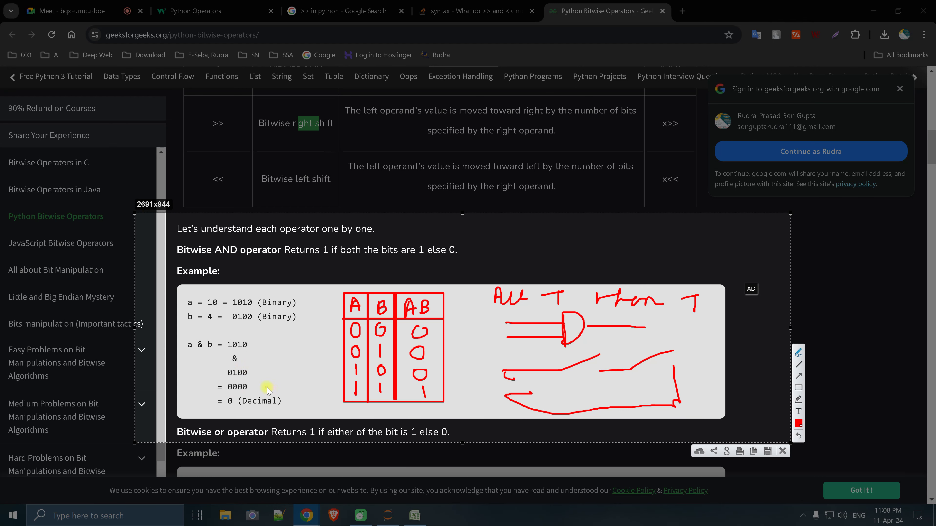
Discard the annotated AND truth-table capture and switch to the W3Schools Python Operators page
click(781, 451)
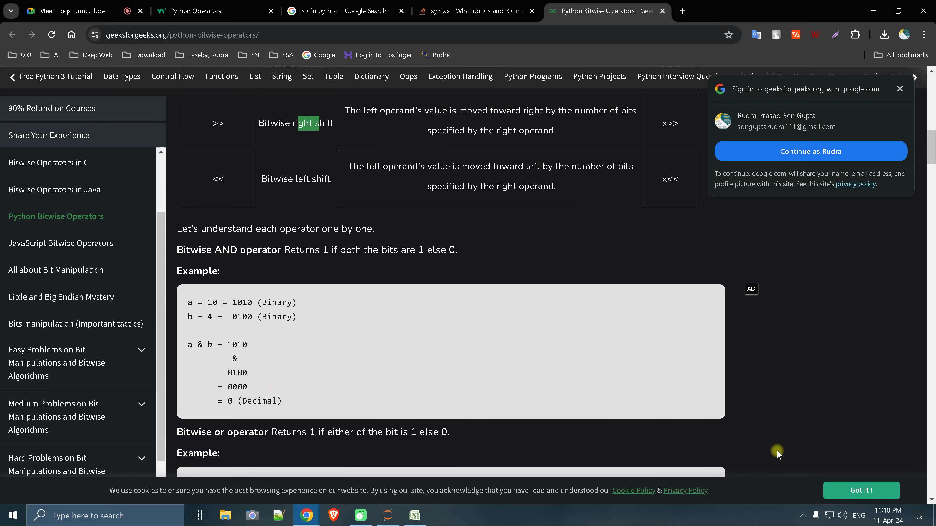
scroll(422, 394, down, 3)
scroll(422, 394, down, 3)
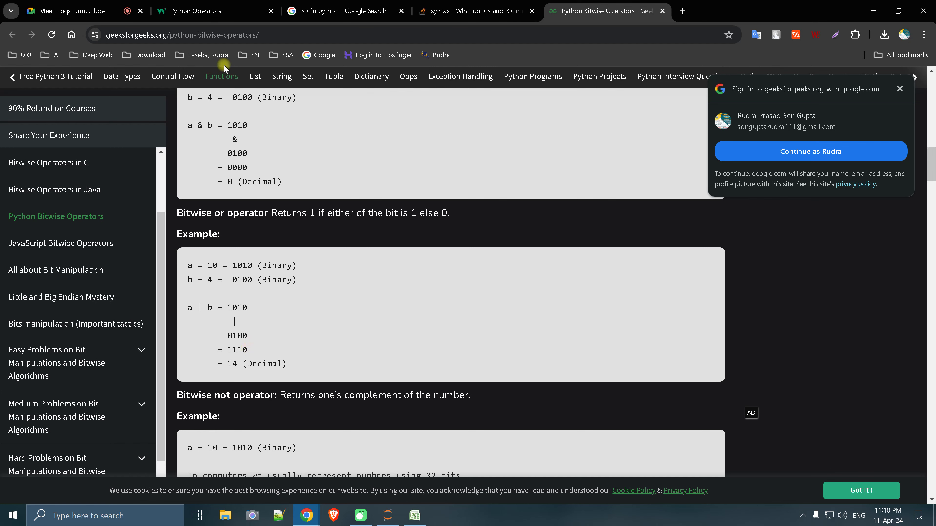
click(217, 13)
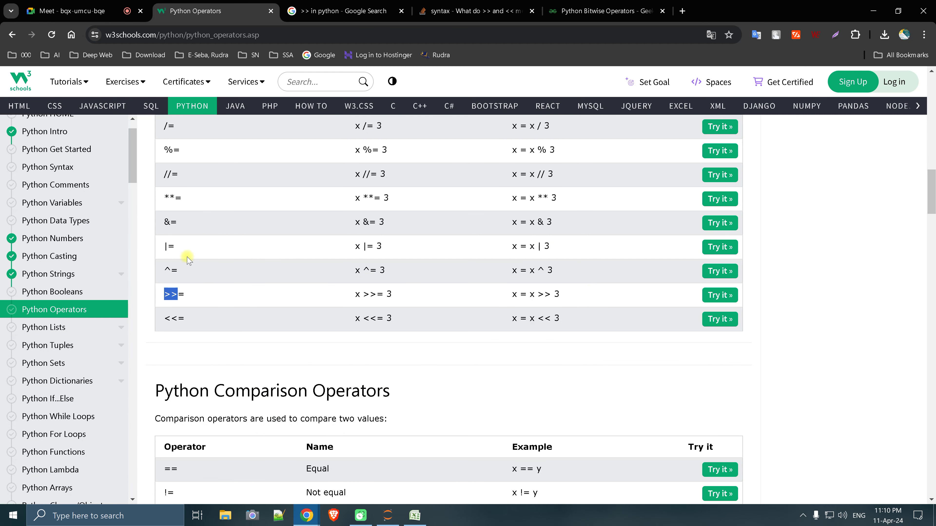
Open the &= Try it example in a new tab, dismissing the translation popup
right_click(720, 223)
click(748, 229)
click(333, 11)
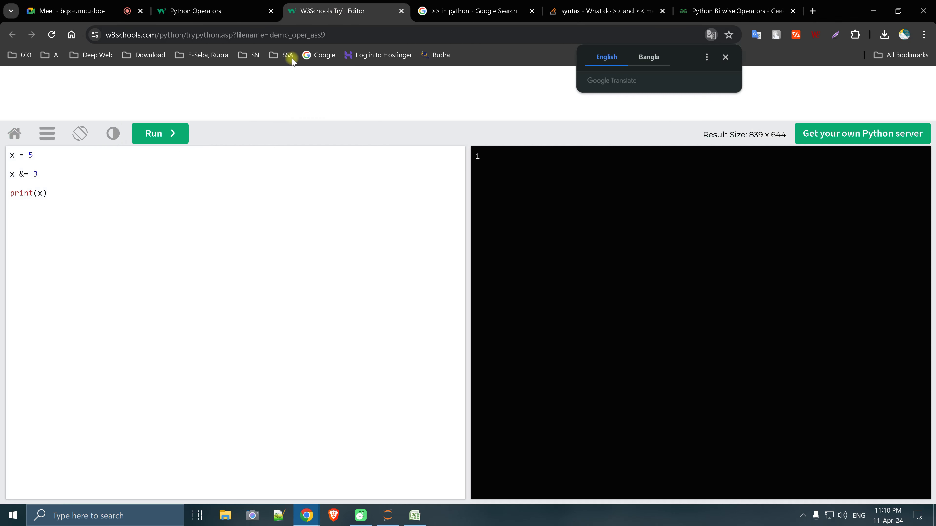
click(33, 155)
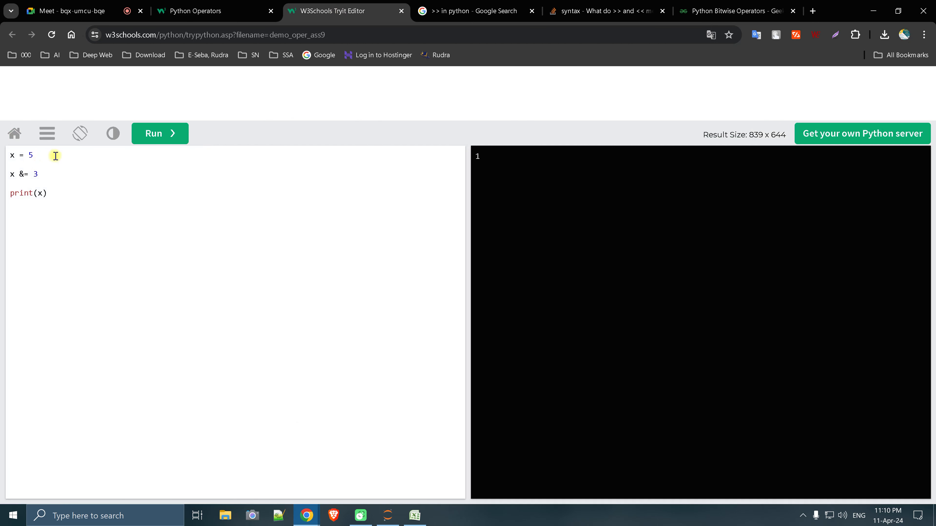
click(688, 11)
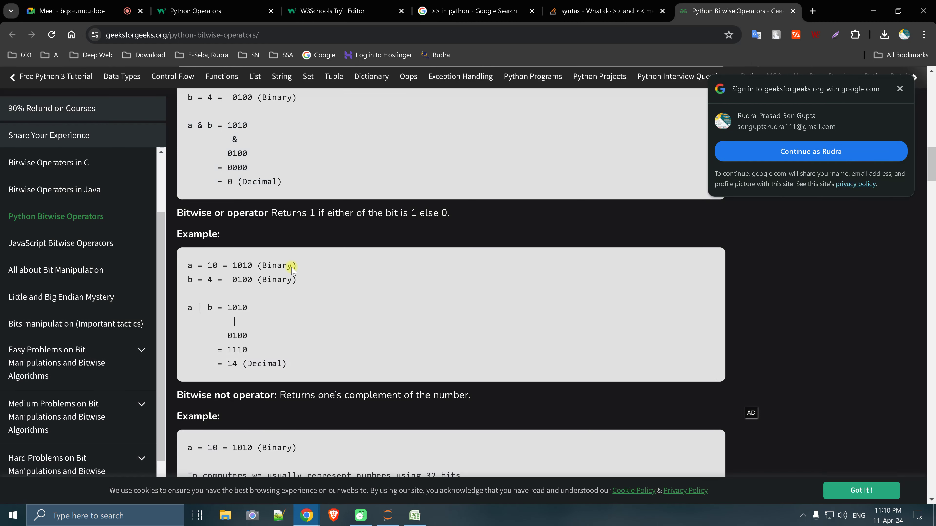
scroll(233, 173, up, 1)
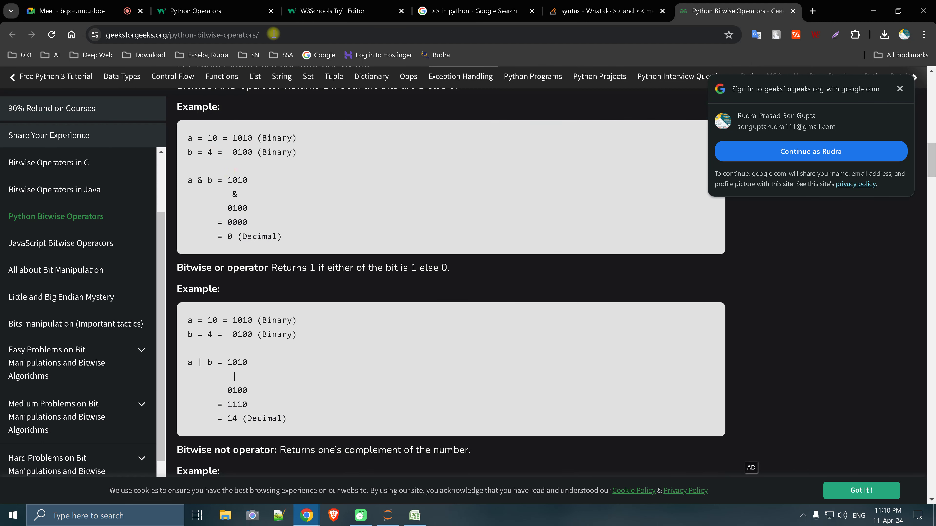
click(334, 15)
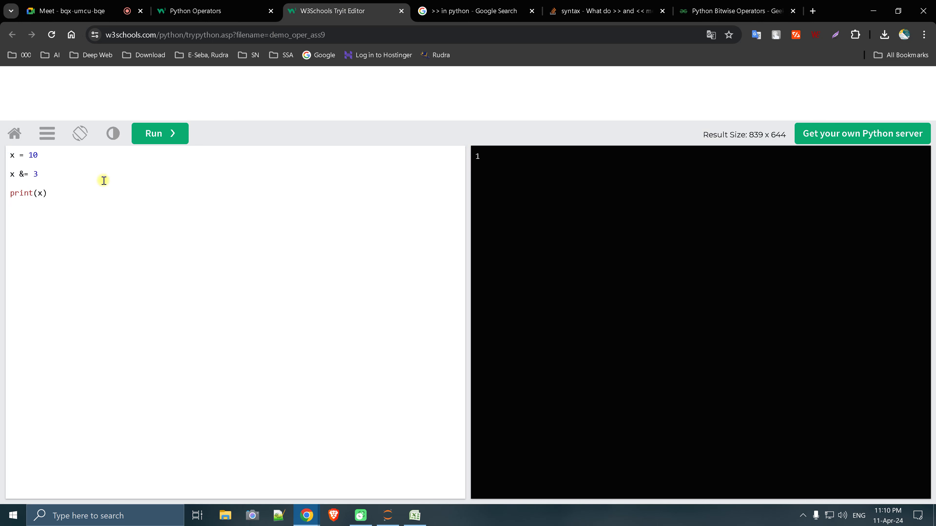
Edit the example code to x = 10, y = 4, z = x & y, printing z, and run it
key(Return)
key(BackSpace)
key(BackSpace)
text(y=4)
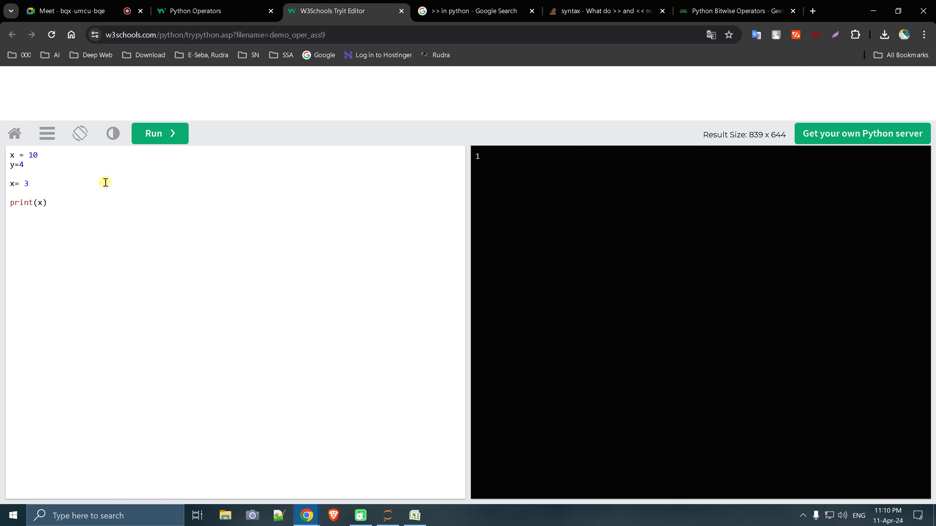
key(BackSpace)
text(z)
key(Delete)
key(Delete)
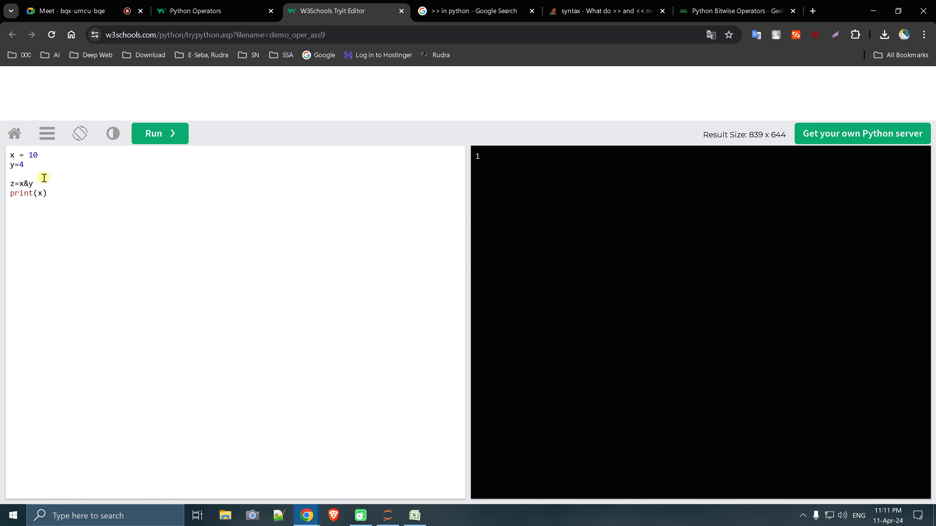
click(22, 155)
key(Delete)
key(BackSpace)
text(z)
click(162, 133)
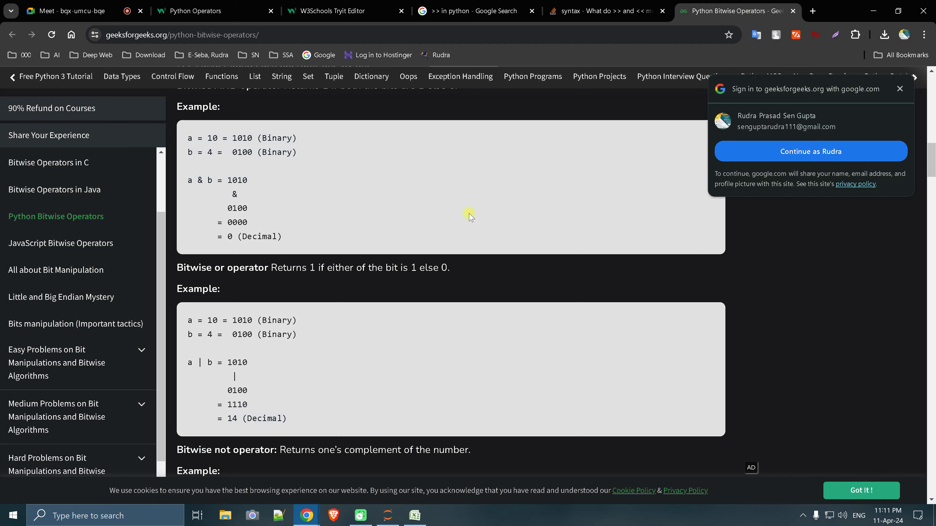
Compare with the GeeksforGeeks OR example, then run the z = x | y version, printing 14
click(738, 11)
click(209, 12)
click(343, 11)
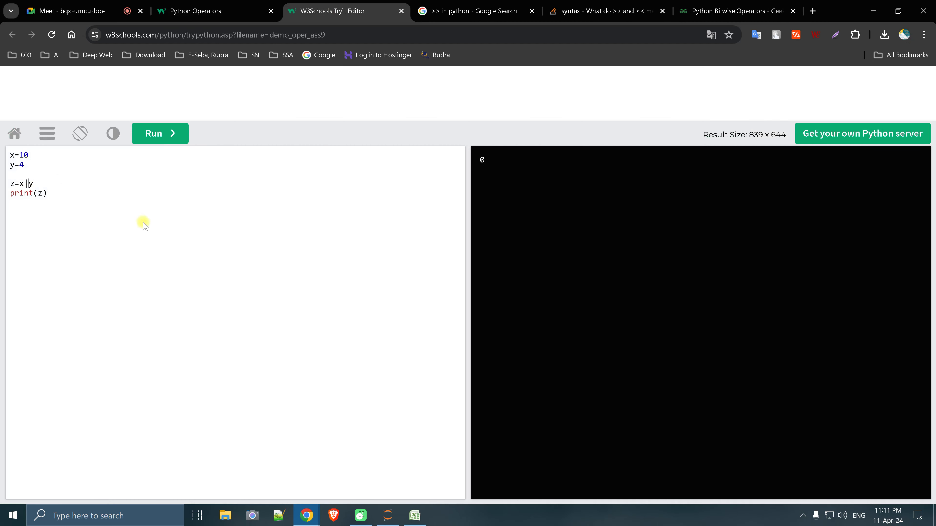
click(161, 133)
Scroll GeeksforGeeks to the XOR example and mark the 1010 and 0100 values
click(733, 12)
scroll(447, 264, down, 3)
scroll(384, 299, down, 2)
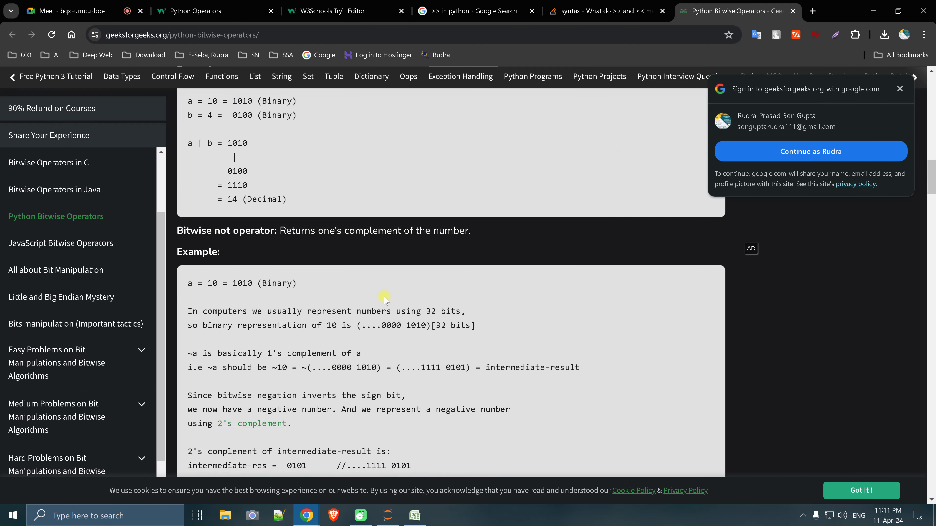
scroll(350, 298, up, 2)
scroll(311, 297, down, 3)
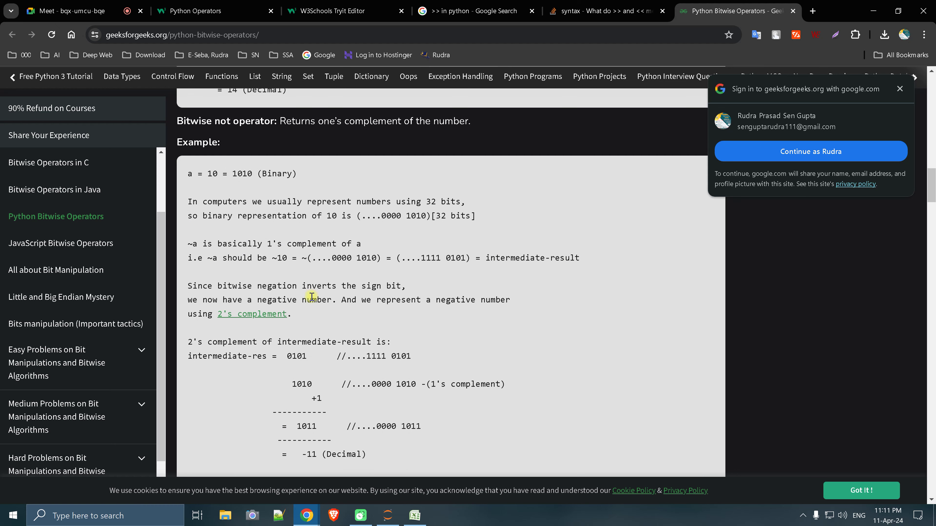
scroll(311, 297, down, 5)
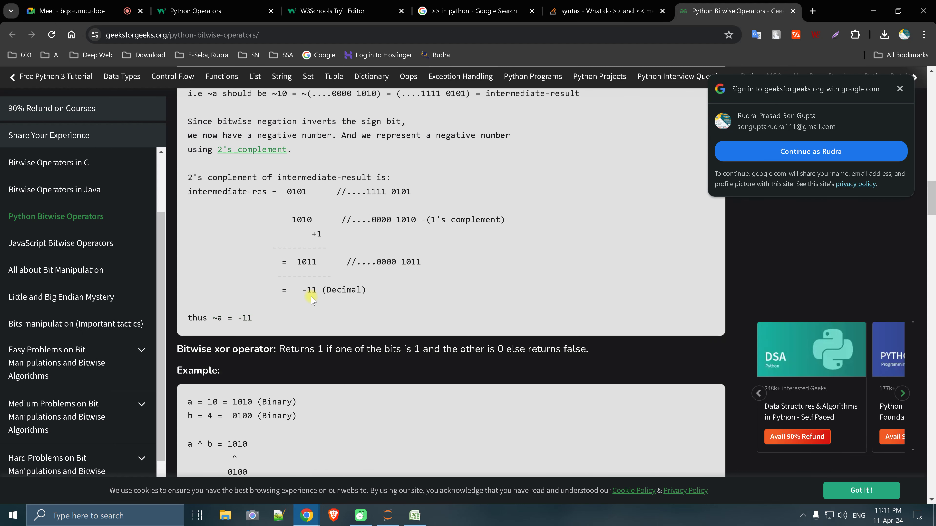
scroll(311, 298, down, 3)
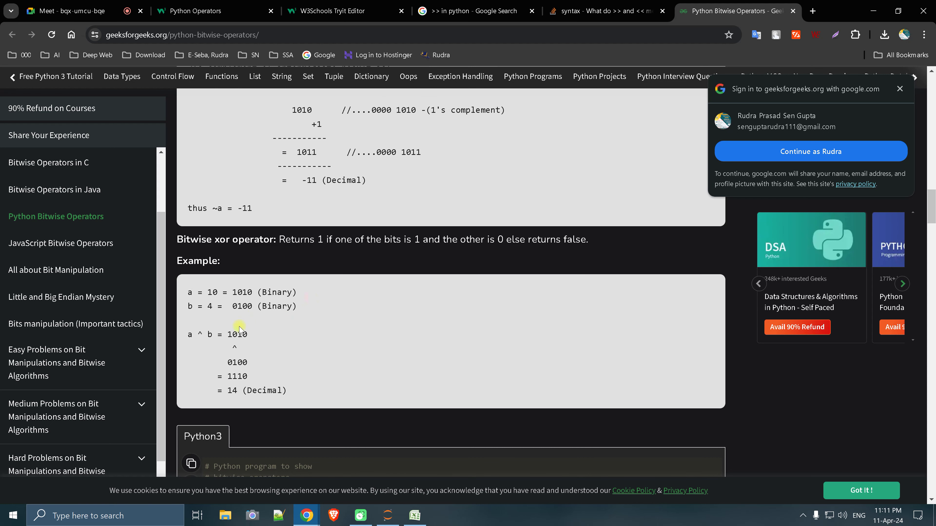
drag(229, 333, 247, 335)
mouse_move(233, 292)
mouse_down()
mouse_move(253, 292)
mouse_move(249, 307)
mouse_up()
Capture the area beside the XOR example and draw a red X/Y truth table with headers
key(Print)
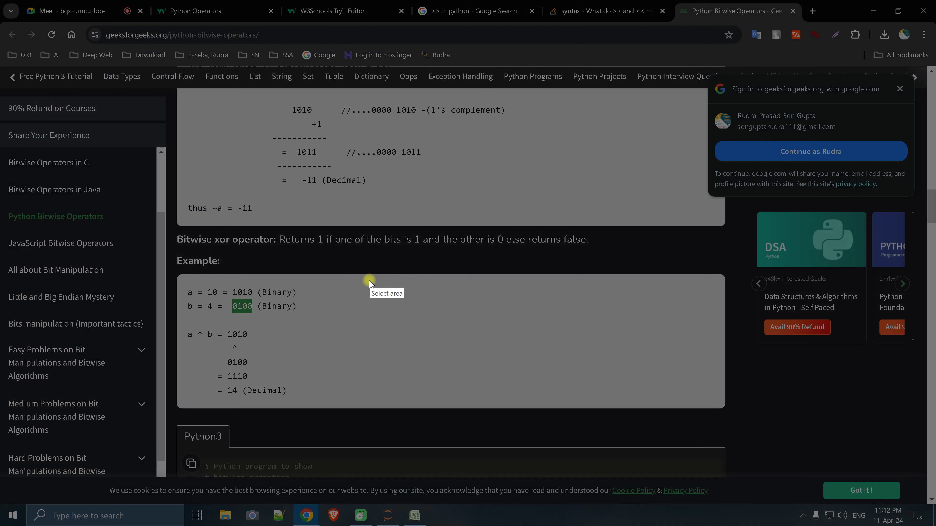
drag(355, 262, 736, 427)
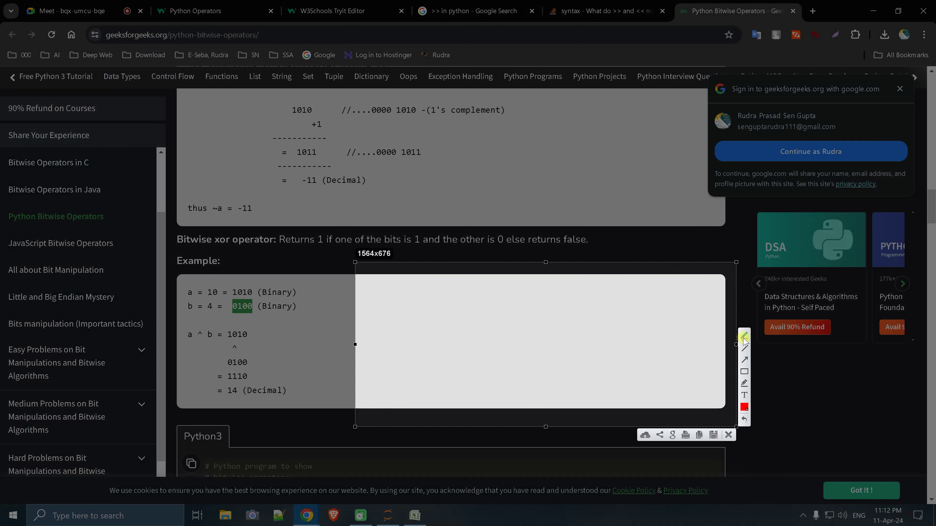
click(744, 336)
mouse_move(416, 293)
mouse_down()
mouse_move(420, 389)
mouse_move(547, 290)
mouse_move(402, 287)
mouse_move(416, 292)
mouse_move(450, 410)
mouse_up()
drag(490, 286, 484, 395)
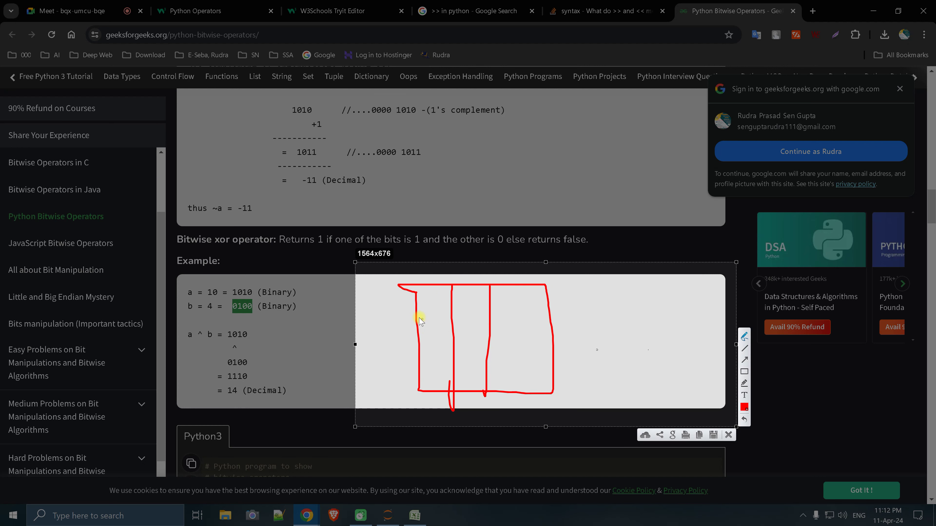
drag(413, 308, 557, 302)
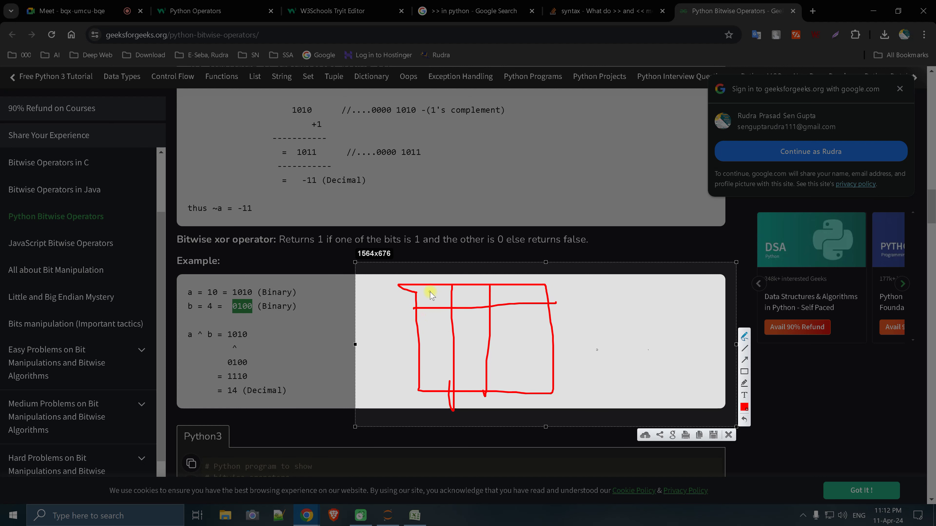
mouse_move(428, 292)
mouse_down()
mouse_move(436, 303)
mouse_move(427, 304)
mouse_move(513, 300)
mouse_up()
mouse_move(512, 290)
mouse_down()
mouse_move(502, 301)
mouse_move(526, 299)
mouse_move(523, 289)
mouse_move(539, 303)
mouse_up()
drag(441, 314, 433, 381)
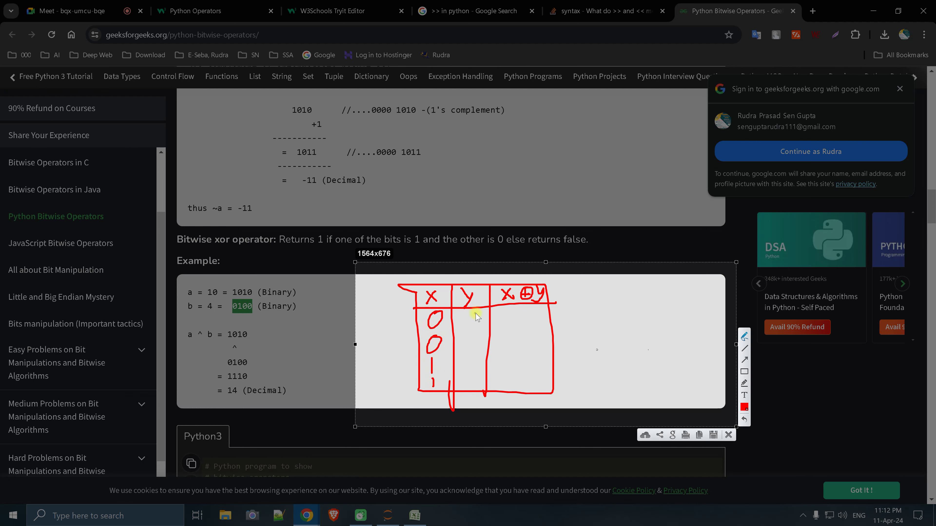
drag(476, 314, 471, 381)
Add the ĀB+AB̄ formula and the 0, 1, 1, 0 X⊕Y column, then close the capture
mouse_move(608, 305)
mouse_down()
mouse_move(610, 288)
mouse_move(616, 306)
mouse_move(636, 289)
mouse_move(631, 304)
mouse_move(616, 281)
mouse_move(655, 293)
mouse_move(650, 301)
mouse_move(698, 295)
mouse_move(701, 305)
mouse_move(702, 282)
mouse_up()
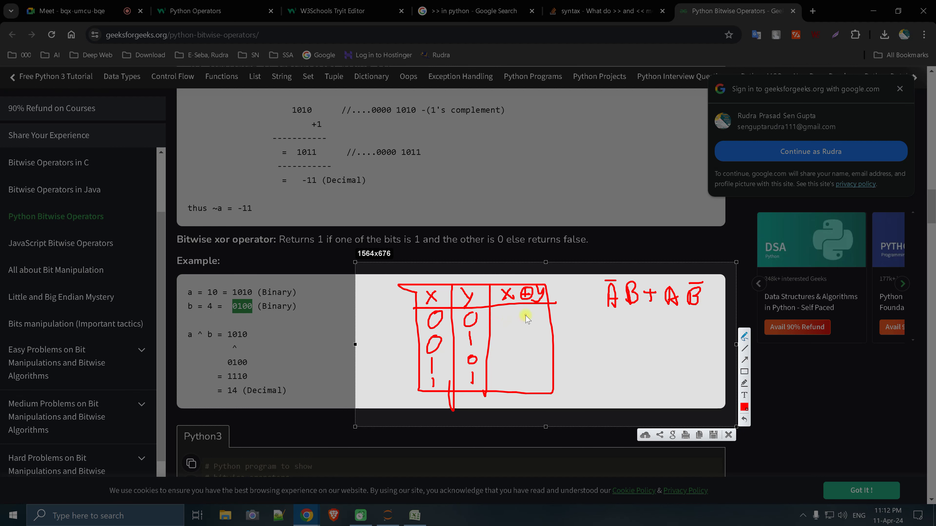
mouse_move(530, 316)
mouse_down()
mouse_move(537, 324)
mouse_move(532, 315)
mouse_up()
drag(526, 379, 525, 374)
drag(533, 339, 532, 355)
drag(531, 358, 530, 367)
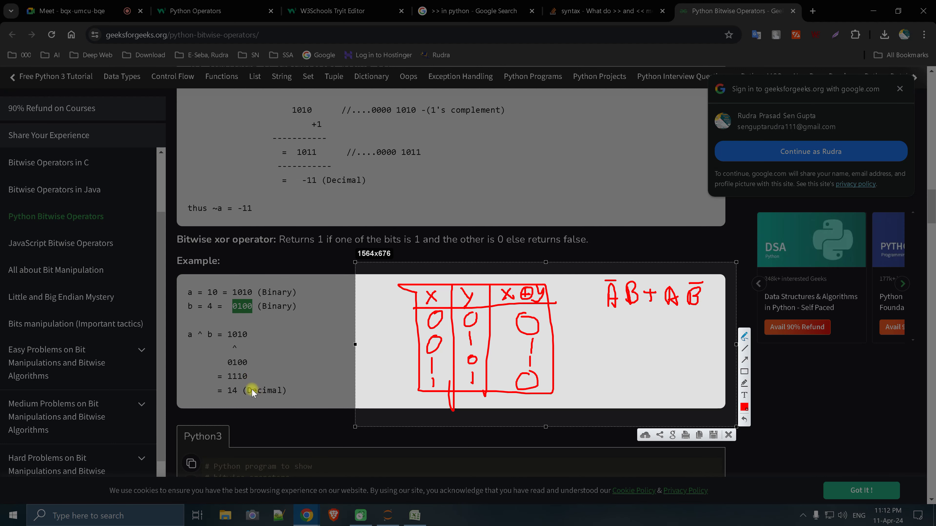
click(728, 435)
Review the bitwise NOT example, marking the ....1111 complement bits and the 0101 values
scroll(438, 351, down, 3)
scroll(427, 346, down, 3)
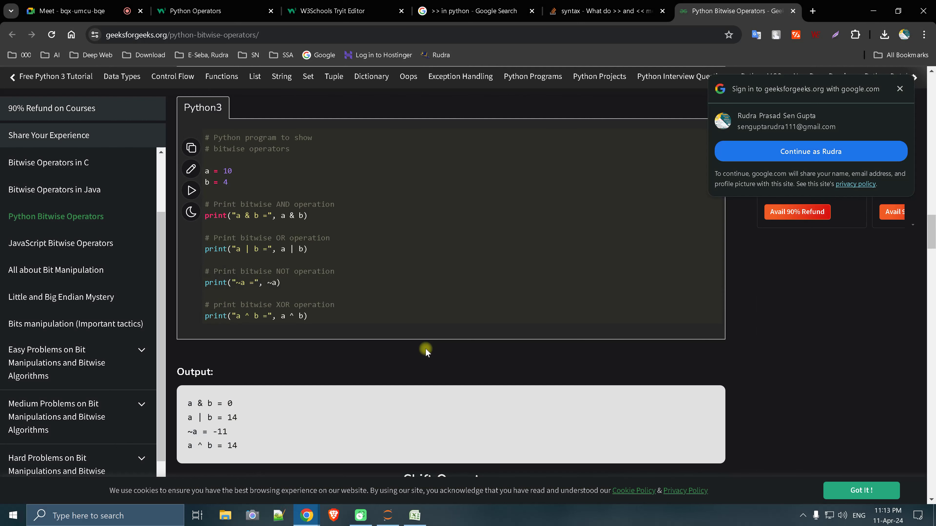
scroll(425, 347, up, 10)
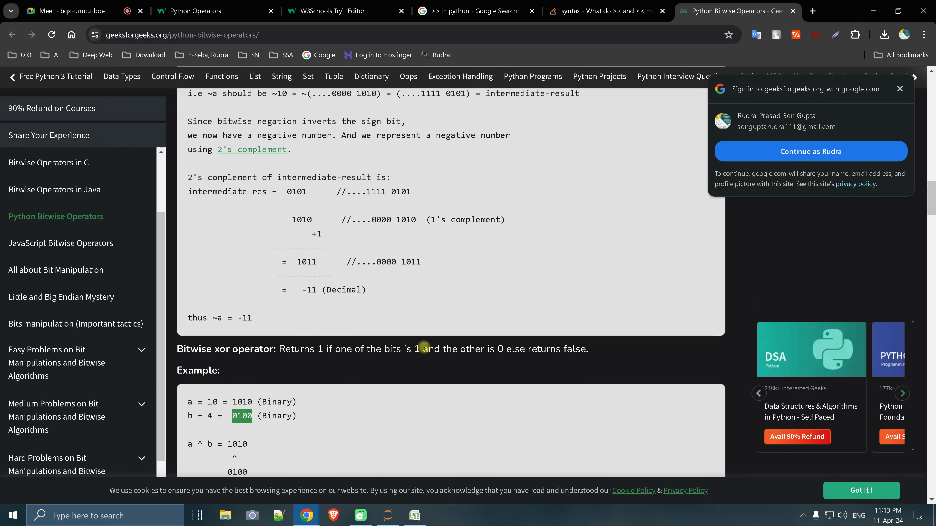
scroll(371, 316, up, 1)
scroll(343, 297, up, 1)
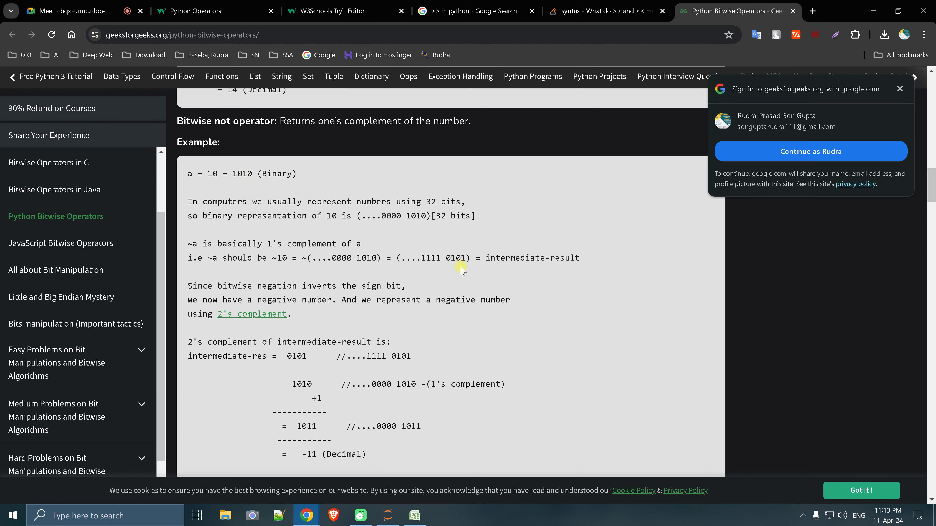
mouse_move(446, 258)
mouse_down()
mouse_move(465, 259)
mouse_move(402, 258)
mouse_up()
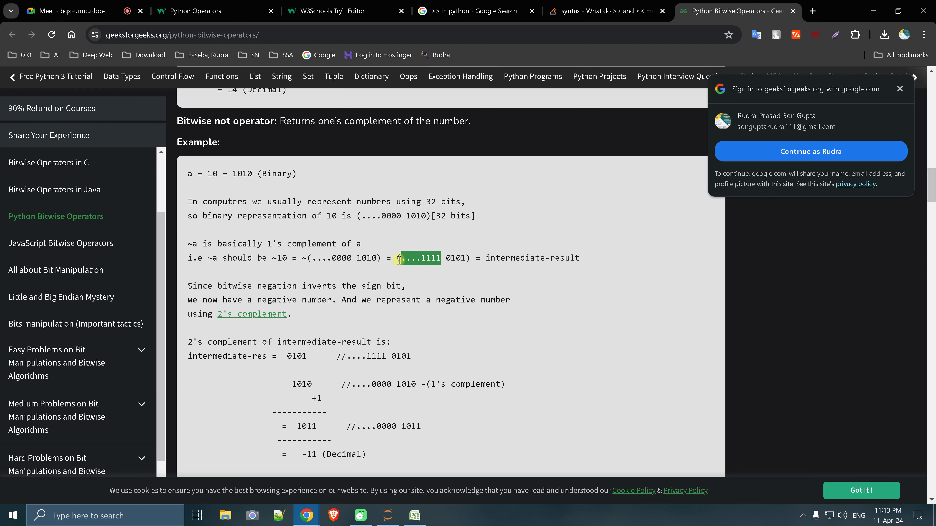
scroll(306, 336, down, 1)
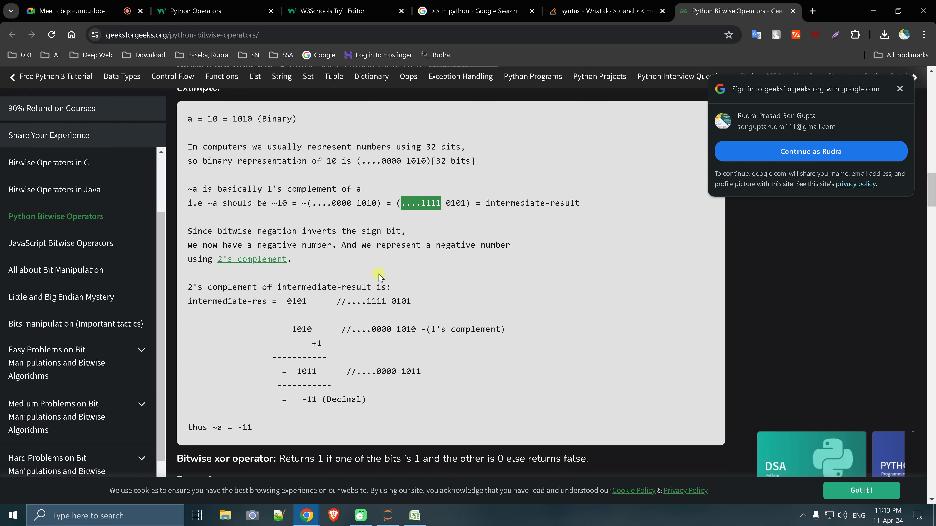
drag(446, 203, 466, 204)
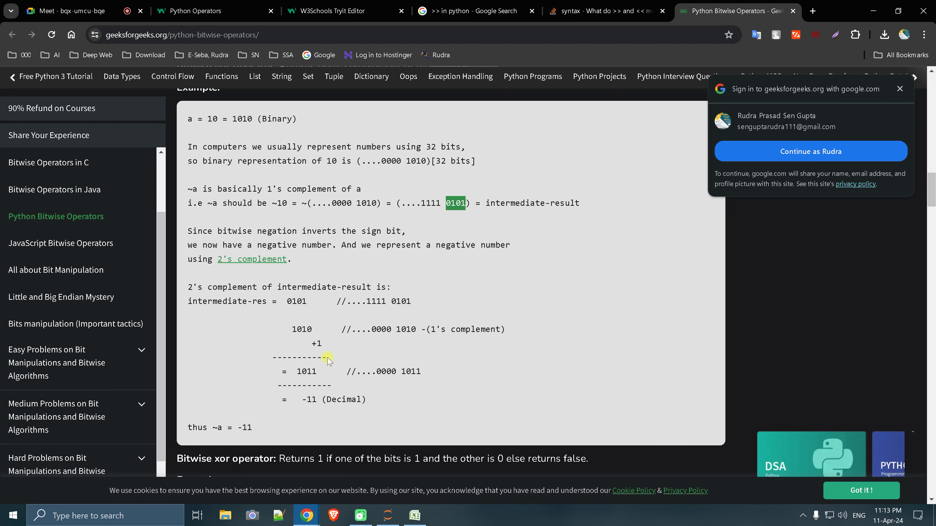
drag(287, 301, 306, 301)
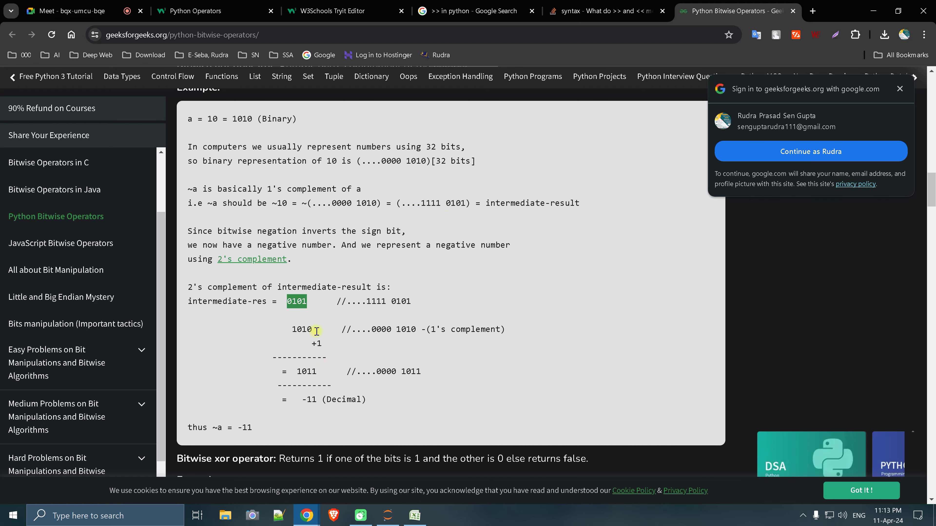
Scroll to Shift Operators Example 1 and mark the value 10 and its binary 0000 1010
scroll(316, 330, down, 1)
scroll(323, 382, down, 2)
scroll(323, 382, down, 4)
scroll(323, 381, down, 6)
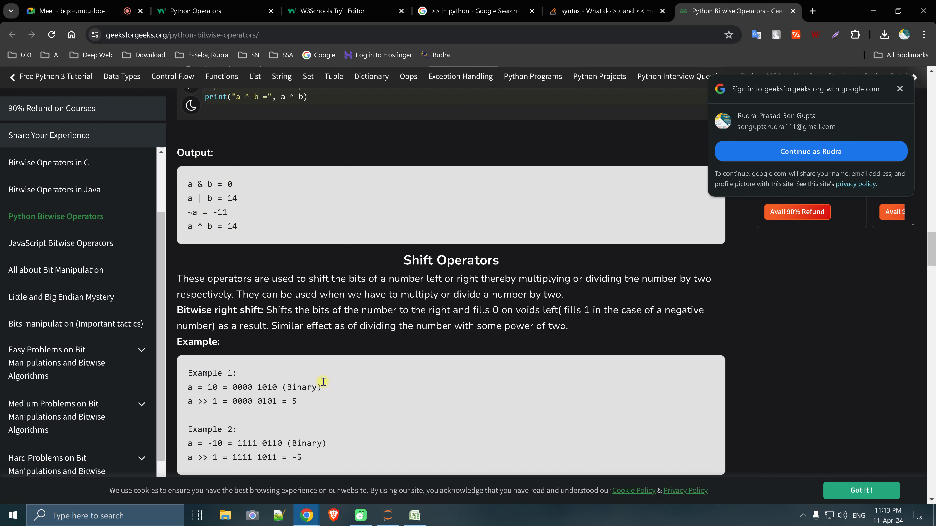
scroll(322, 379, down, 3)
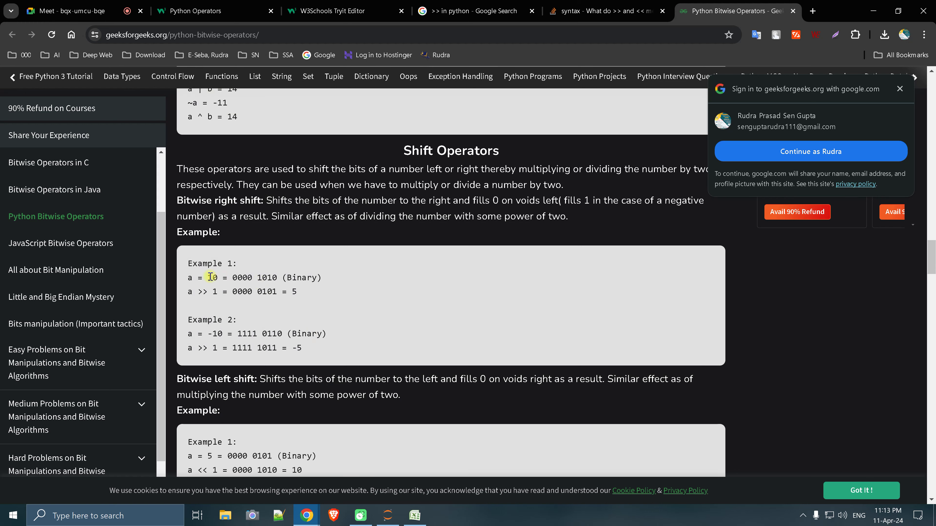
drag(211, 277, 214, 277)
drag(233, 278, 277, 278)
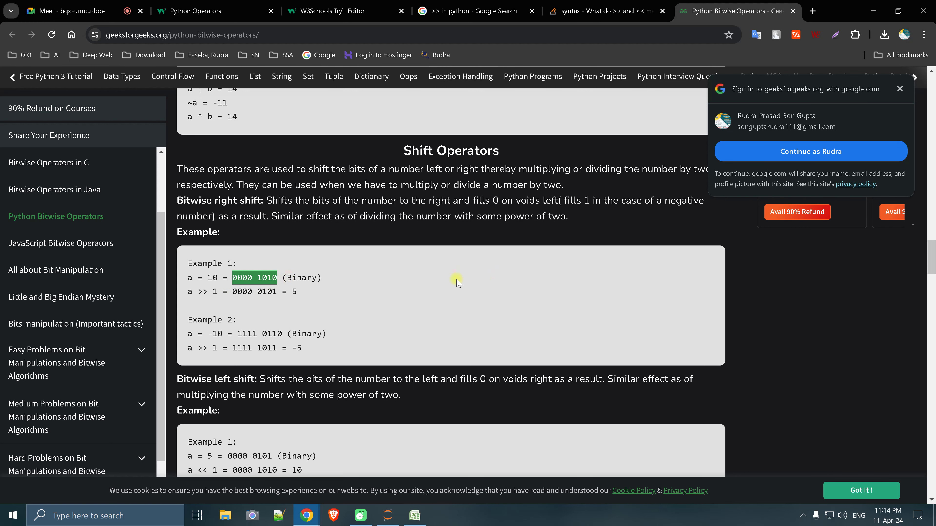
key(Print)
Capture the right-shift examples and write in red that 1010 (10) shifts to 0101 = 5
drag(347, 240, 739, 369)
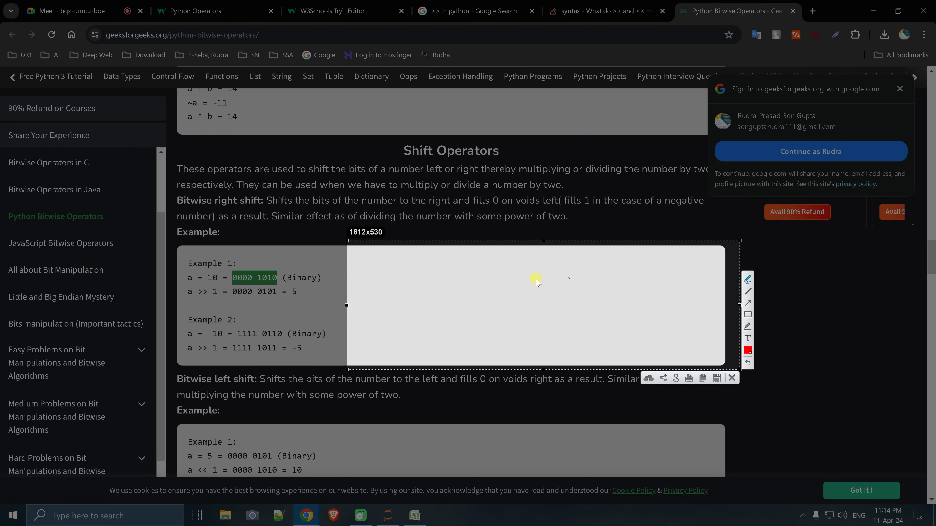
mouse_move(494, 264)
mouse_down()
mouse_move(498, 297)
mouse_move(525, 271)
mouse_move(549, 286)
mouse_move(589, 273)
mouse_up()
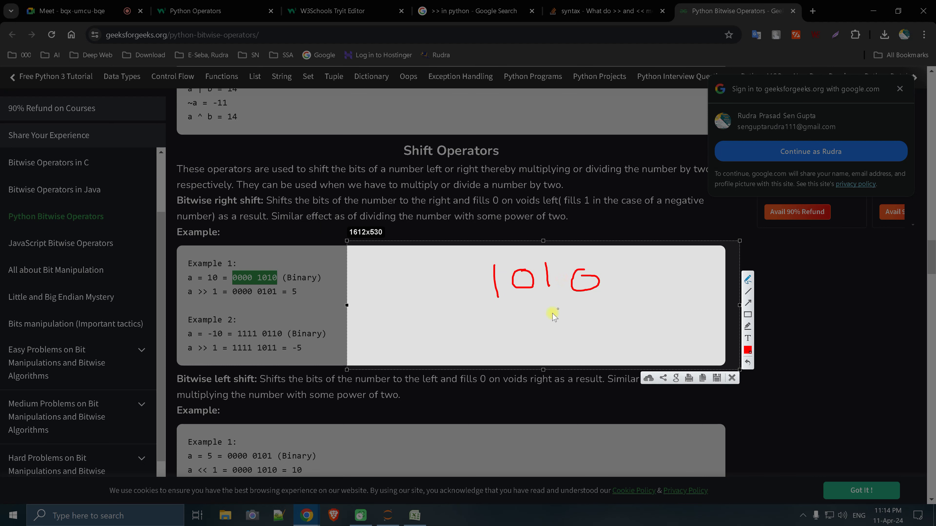
mouse_move(509, 306)
mouse_down()
mouse_move(543, 321)
mouse_move(563, 319)
mouse_move(577, 302)
mouse_move(595, 325)
mouse_up()
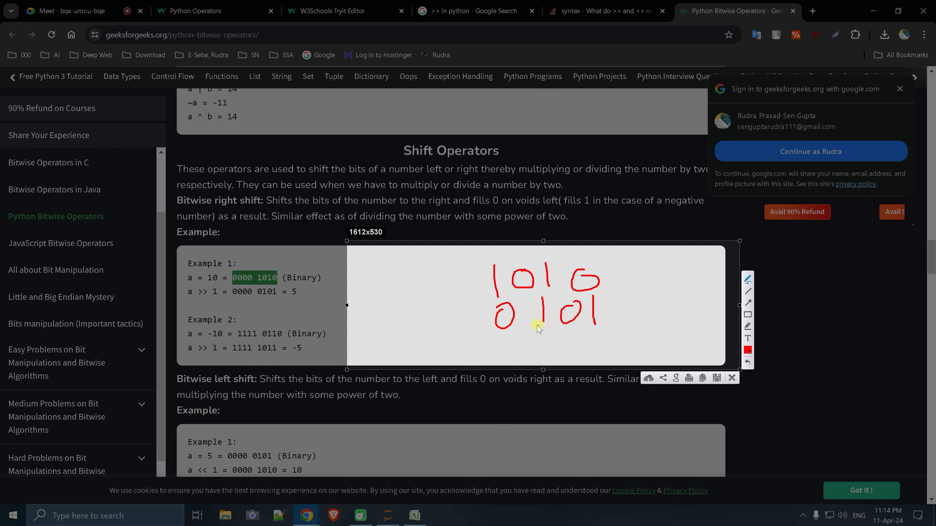
mouse_move(535, 326)
mouse_down()
mouse_move(591, 327)
mouse_move(554, 350)
mouse_up()
mouse_move(619, 282)
mouse_down()
mouse_move(652, 285)
mouse_move(641, 289)
mouse_up()
mouse_move(676, 265)
mouse_down()
mouse_move(677, 293)
mouse_move(701, 276)
mouse_up()
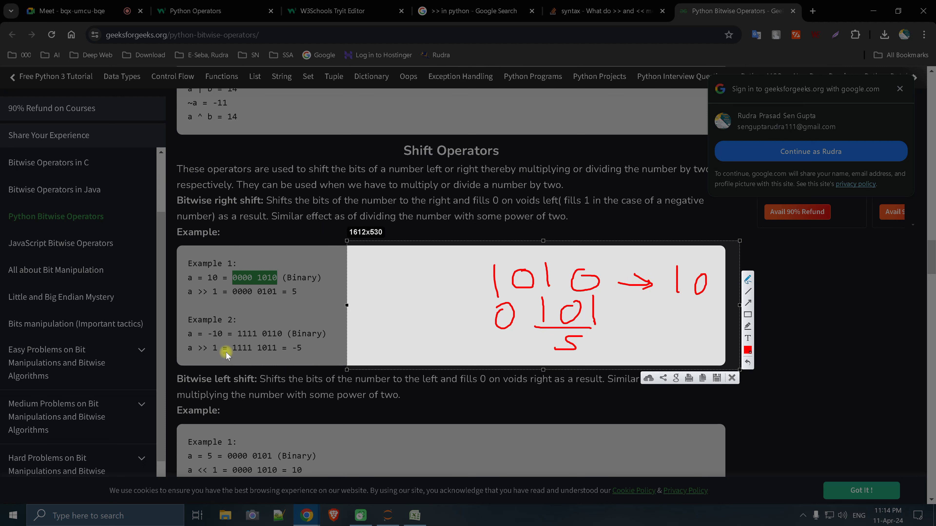
Annotate Example 2, underlining 1111 0110 and writing 0110 shifting to 1011
drag(237, 336, 290, 339)
drag(259, 344, 259, 356)
drag(388, 285, 395, 302)
drag(412, 274, 411, 303)
mouse_move(450, 277)
mouse_down()
mouse_move(444, 300)
mouse_move(452, 279)
mouse_up()
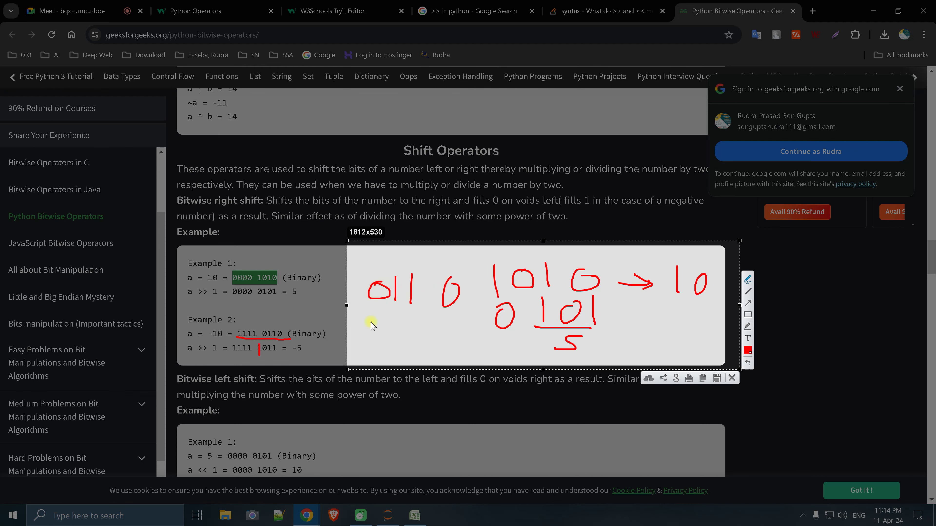
drag(371, 321, 370, 345)
mouse_move(403, 318)
mouse_down()
mouse_move(395, 346)
mouse_move(426, 337)
mouse_up()
drag(395, 308, 463, 303)
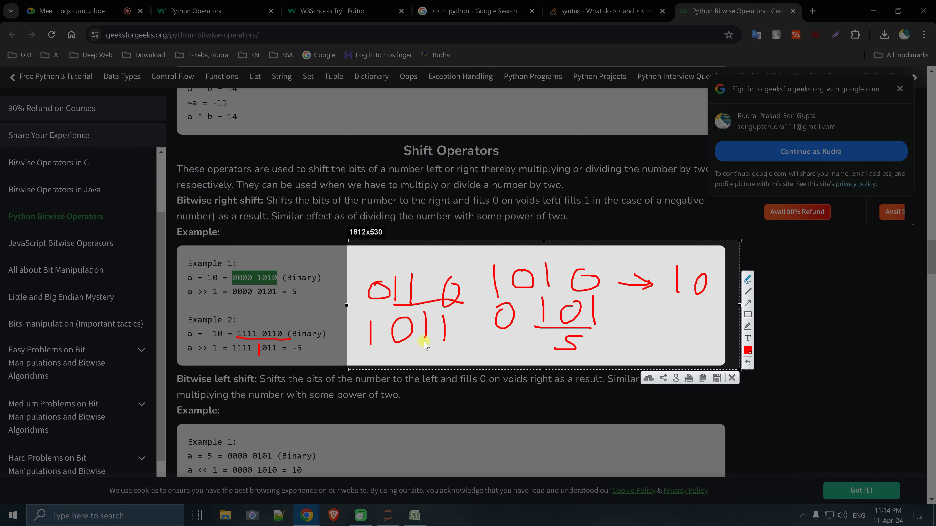
Discard the capture and scroll down to the operator-overloading Geek class program
click(732, 378)
scroll(550, 364, down, 4)
scroll(502, 343, down, 3)
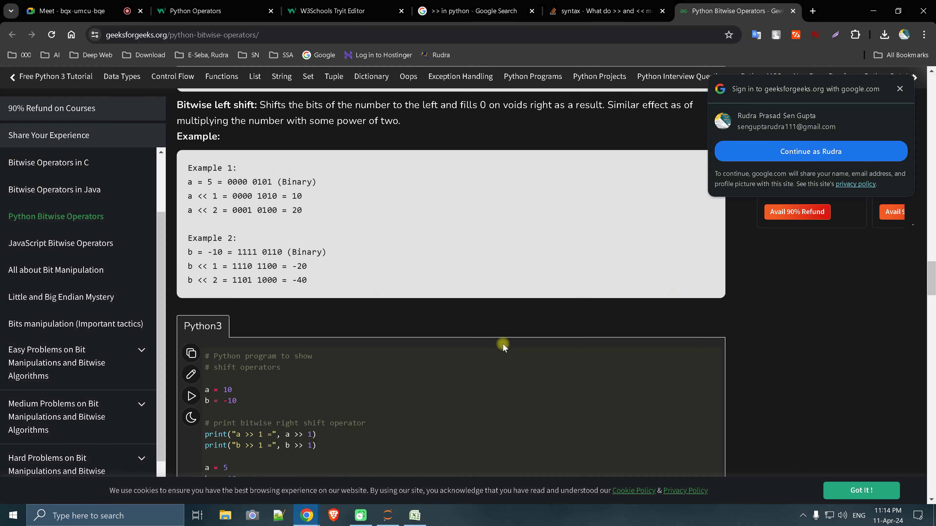
scroll(502, 343, down, 4)
scroll(505, 340, down, 5)
scroll(504, 340, down, 6)
Close the GeeksforGeeks, Stack Overflow, Google search and Tryit Editor tabs one after another
scroll(507, 334, down, 5)
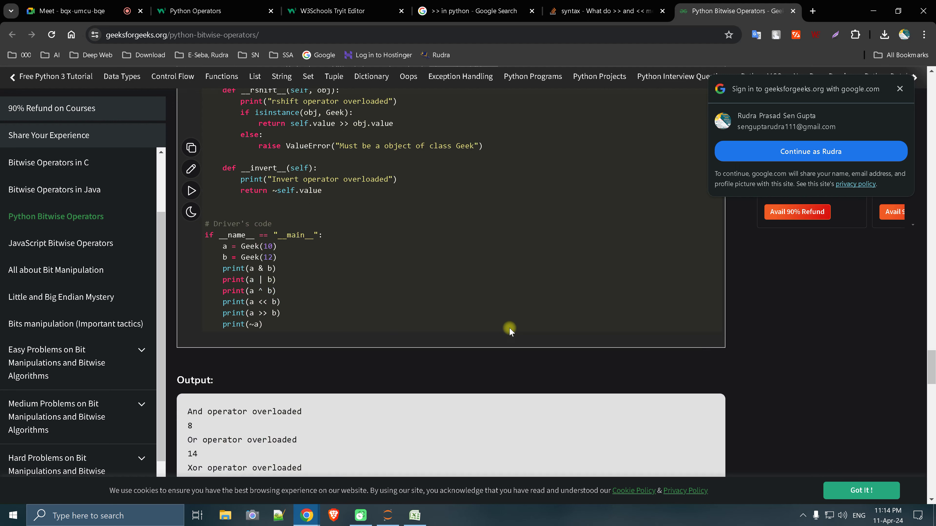
scroll(509, 327, down, 5)
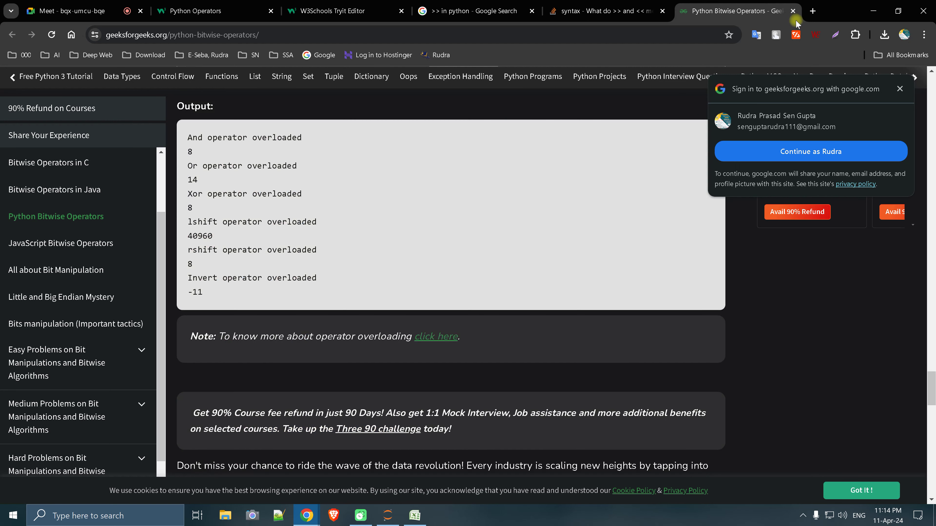
click(792, 10)
scroll(516, 225, down, 8)
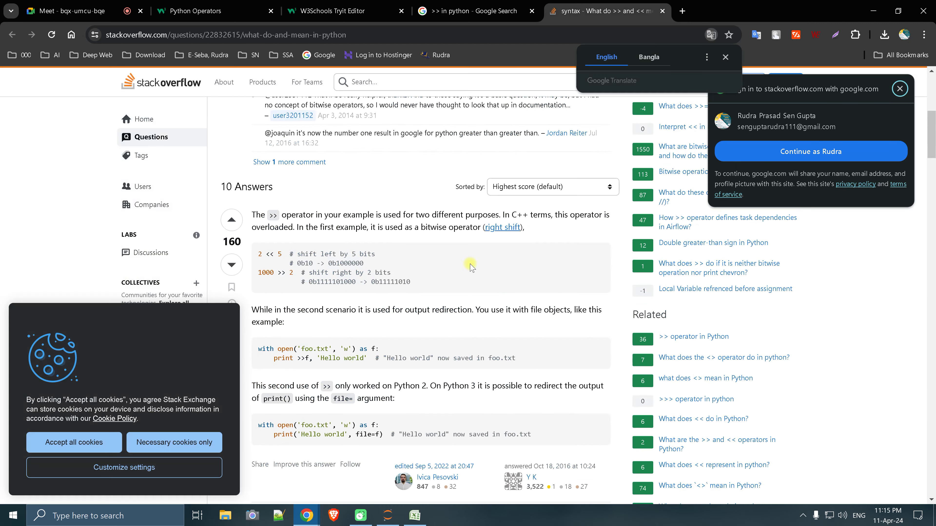
scroll(405, 332, down, 3)
scroll(405, 369, down, 5)
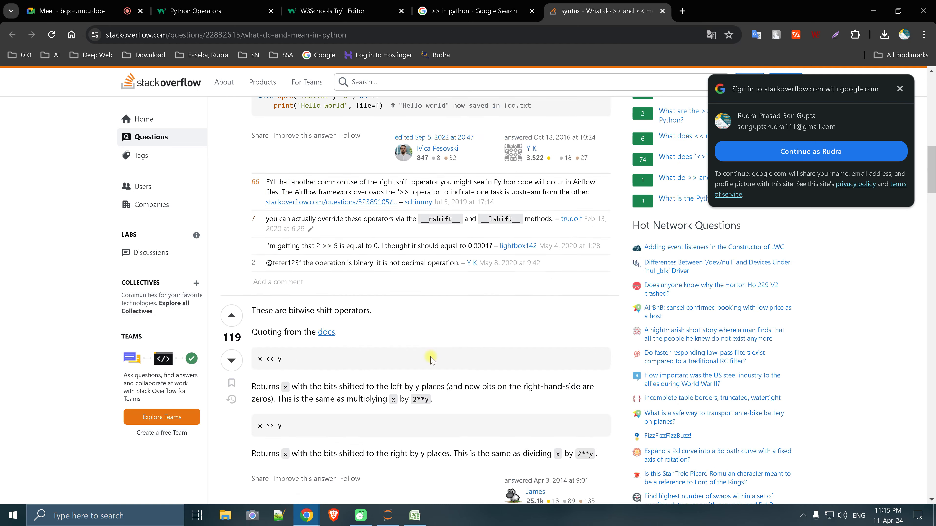
scroll(427, 360, down, 7)
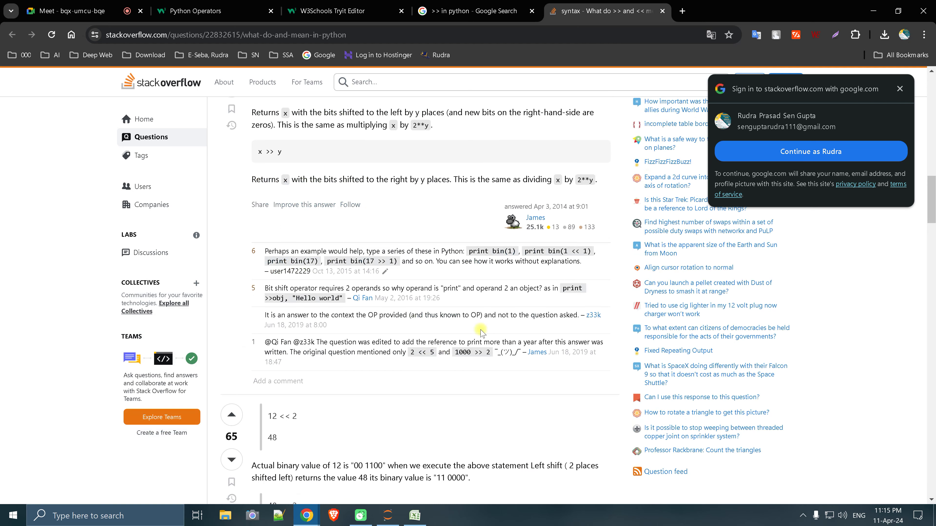
click(662, 11)
click(532, 11)
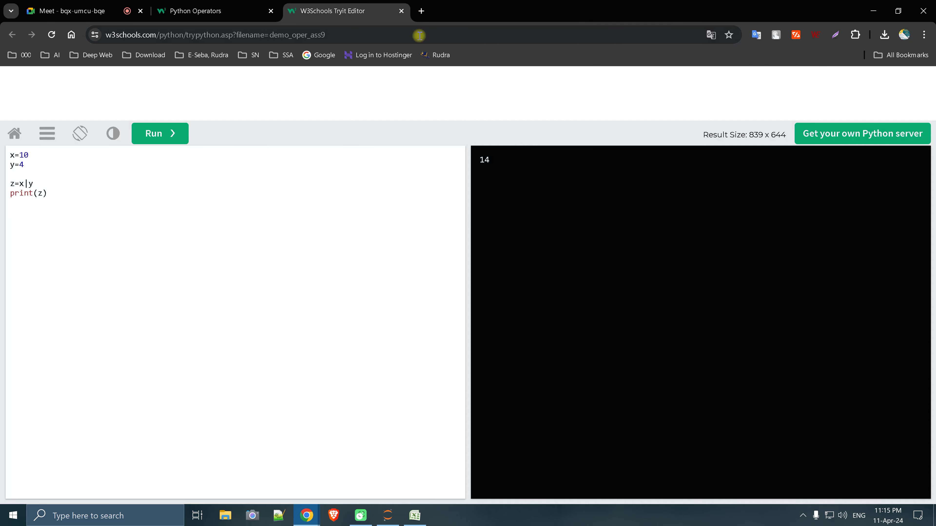
click(402, 11)
scroll(342, 337, down, 2)
scroll(313, 356, down, 3)
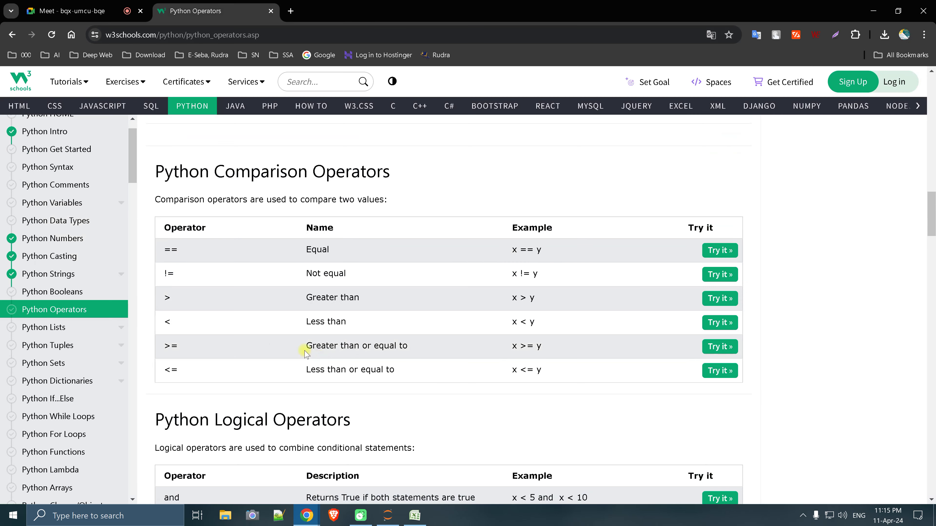
scroll(188, 294, down, 3)
scroll(201, 299, down, 4)
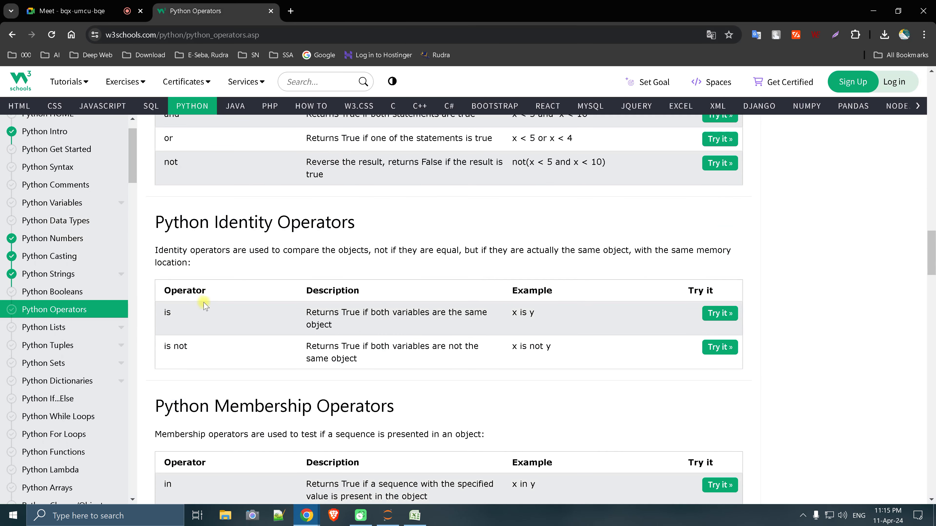
scroll(204, 305, down, 3)
scroll(206, 300, up, 1)
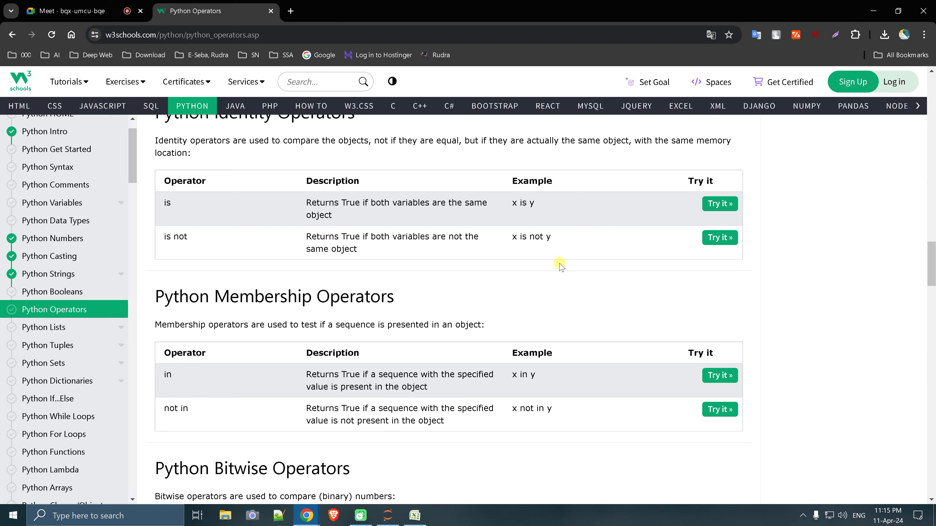
scroll(559, 267, down, 4)
scroll(529, 273, down, 2)
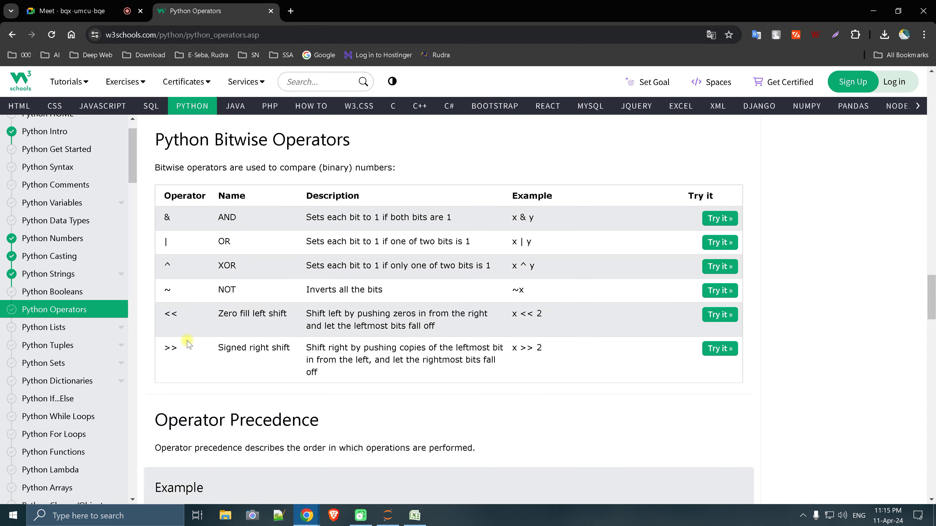
scroll(612, 350, down, 1)
scroll(575, 352, down, 3)
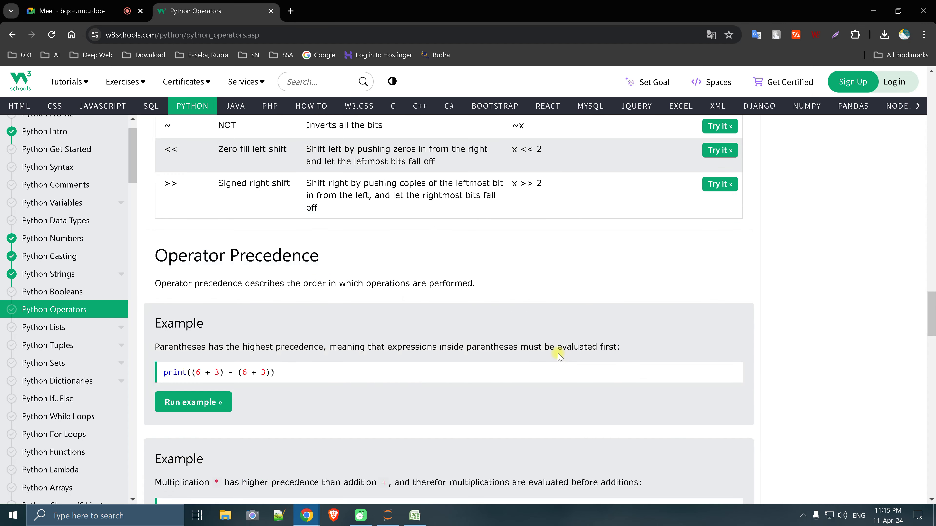
scroll(549, 356, down, 4)
scroll(539, 356, down, 4)
scroll(539, 357, down, 10)
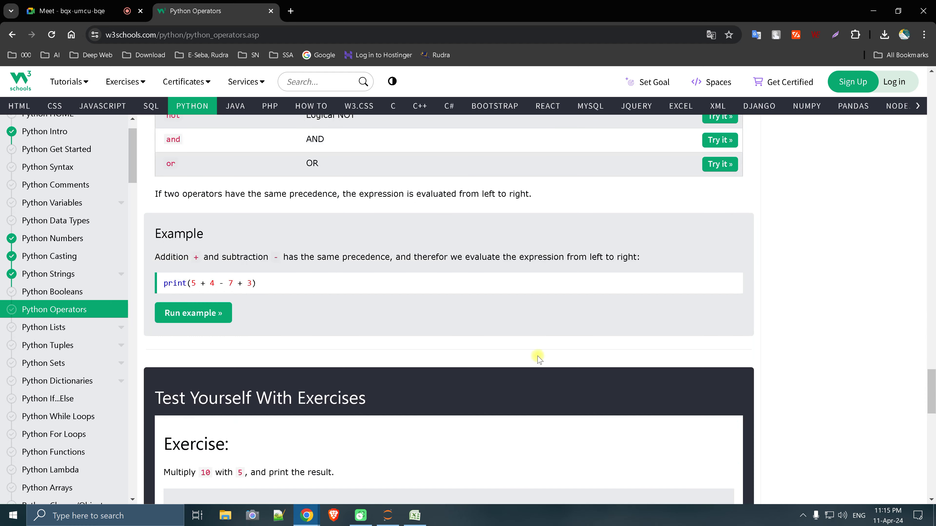
scroll(539, 356, down, 7)
Open the Python Lists lesson and read through its first list examples
click(61, 327)
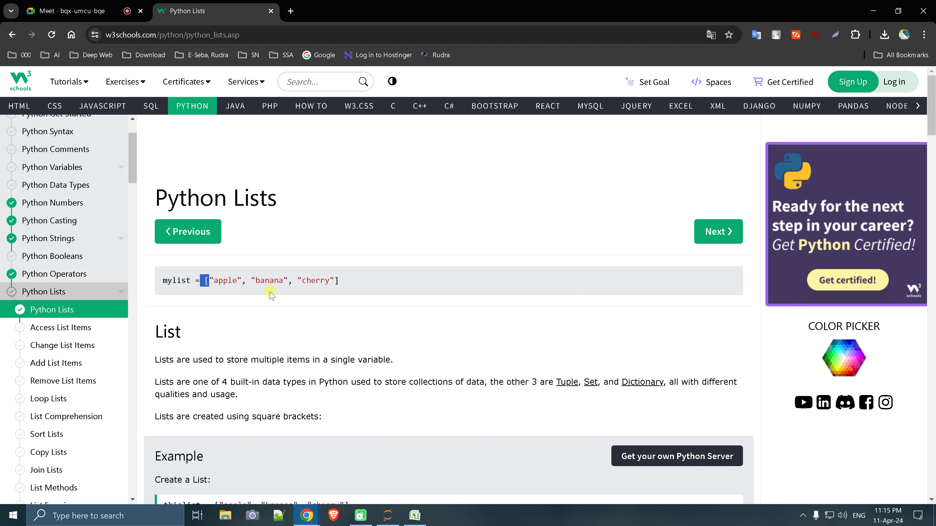
drag(337, 279, 333, 280)
scroll(328, 360, down, 3)
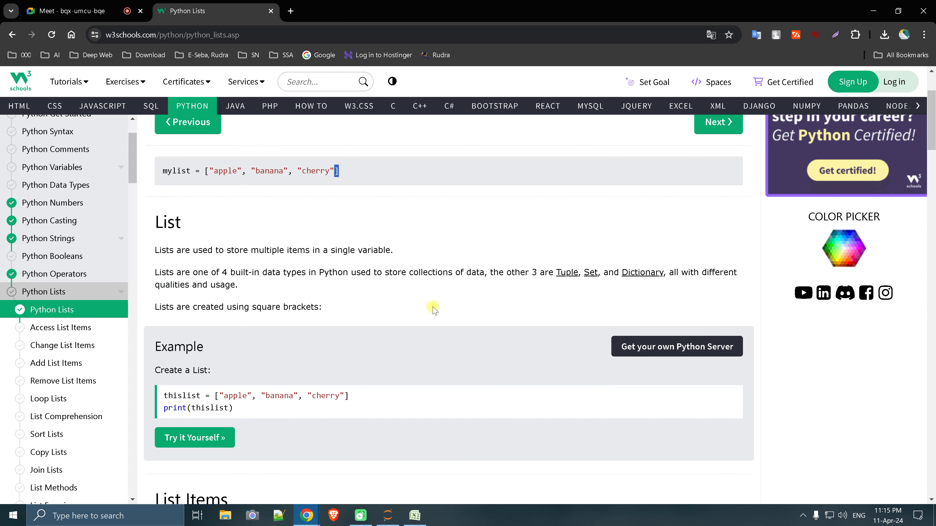
scroll(389, 327, down, 3)
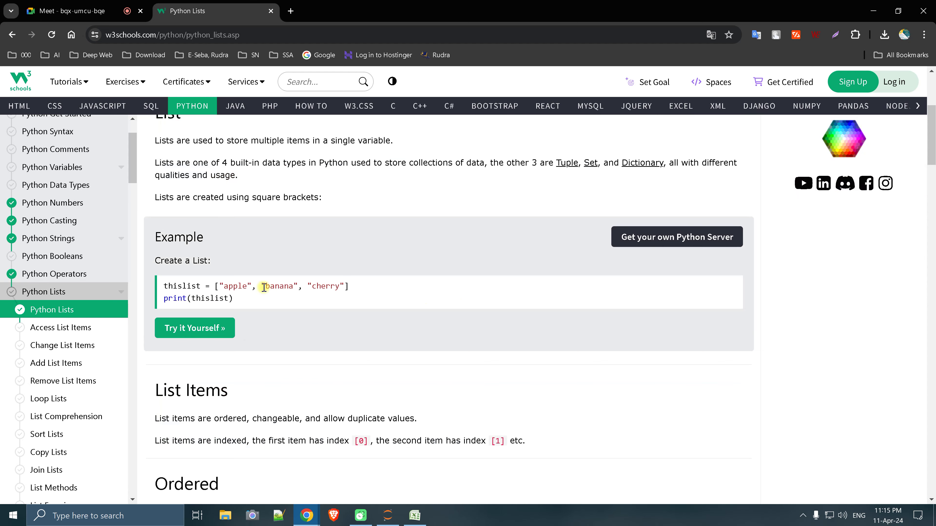
scroll(225, 302, down, 3)
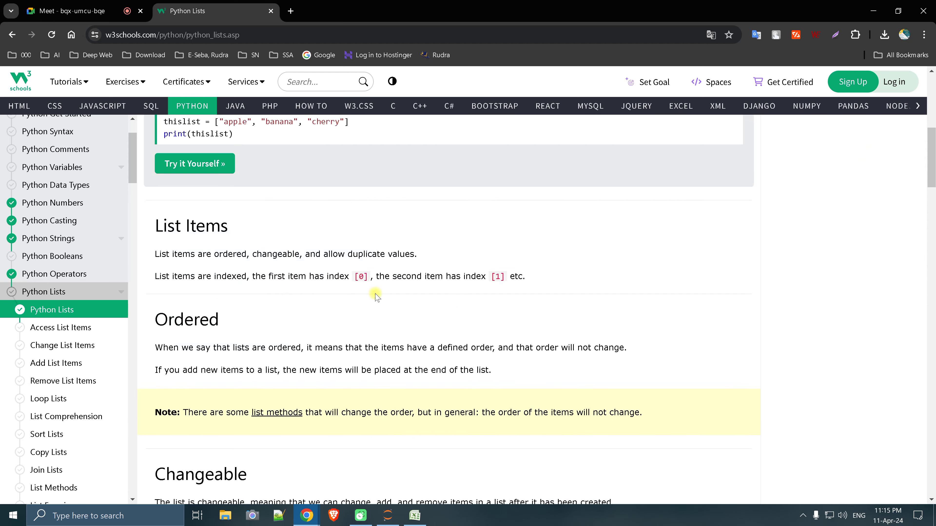
scroll(376, 291, down, 5)
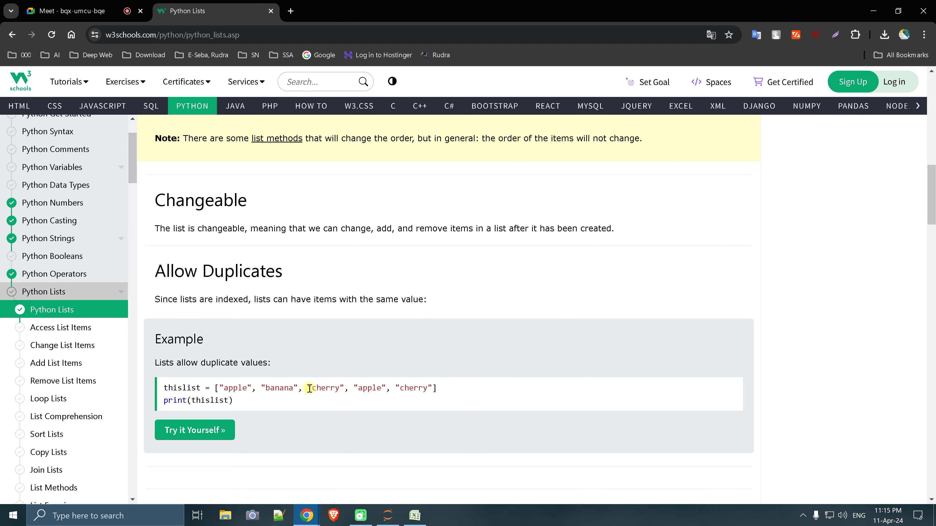
scroll(306, 383, down, 5)
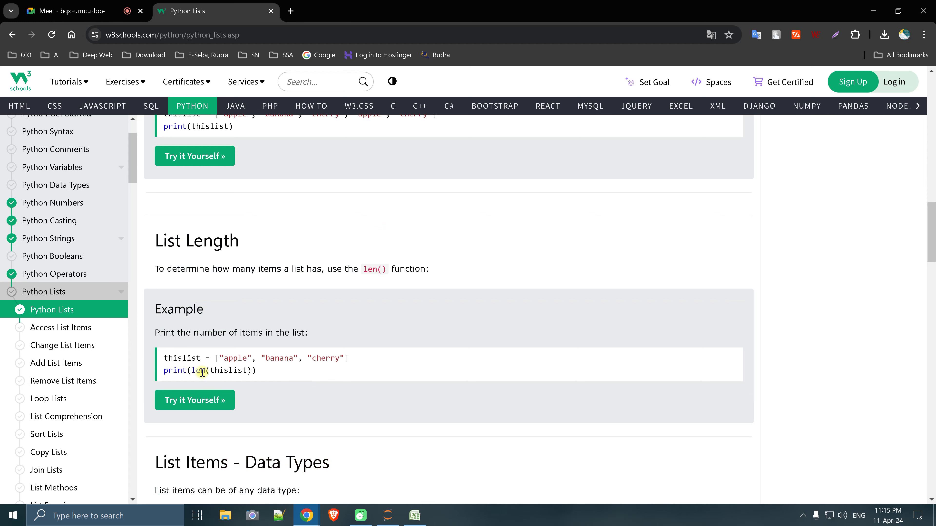
scroll(348, 357, down, 5)
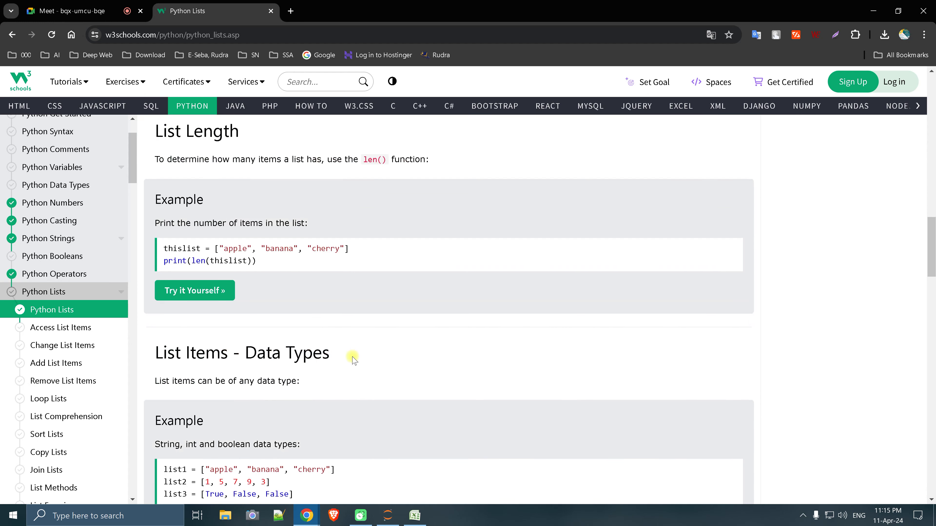
Highlight the sample lists, including the list1 strings and list2 integers
drag(201, 305, 372, 305)
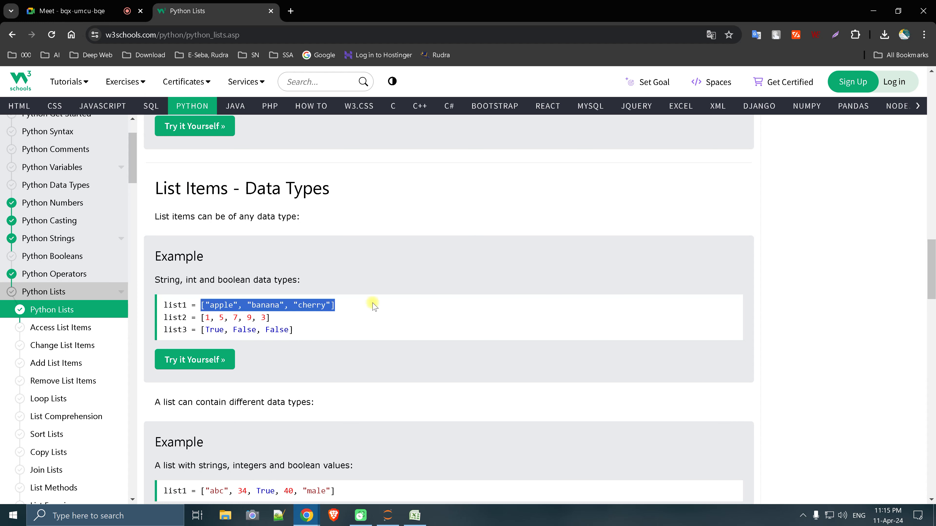
drag(201, 317, 271, 317)
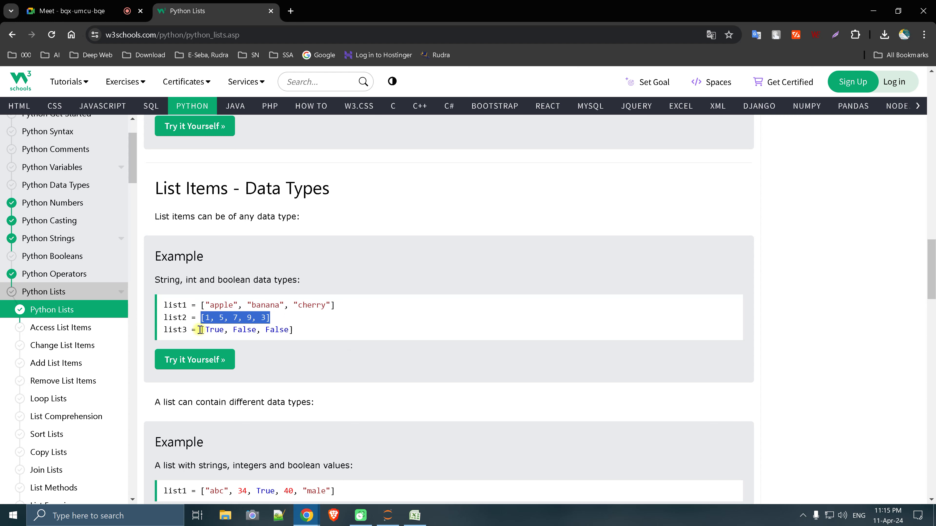
drag(200, 330, 339, 329)
scroll(253, 349, down, 3)
drag(198, 328, 464, 334)
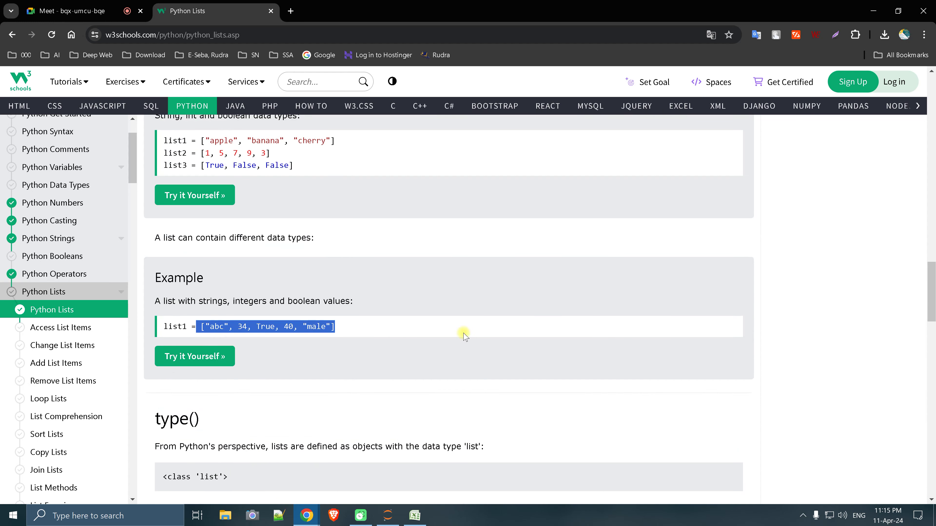
scroll(397, 356, down, 4)
scroll(394, 352, down, 3)
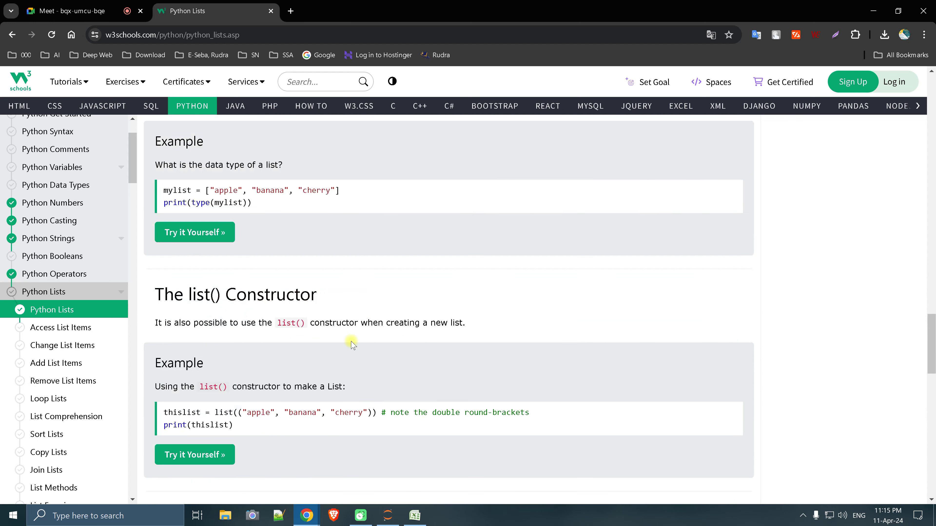
scroll(348, 345, down, 1)
scroll(343, 343, up, 3)
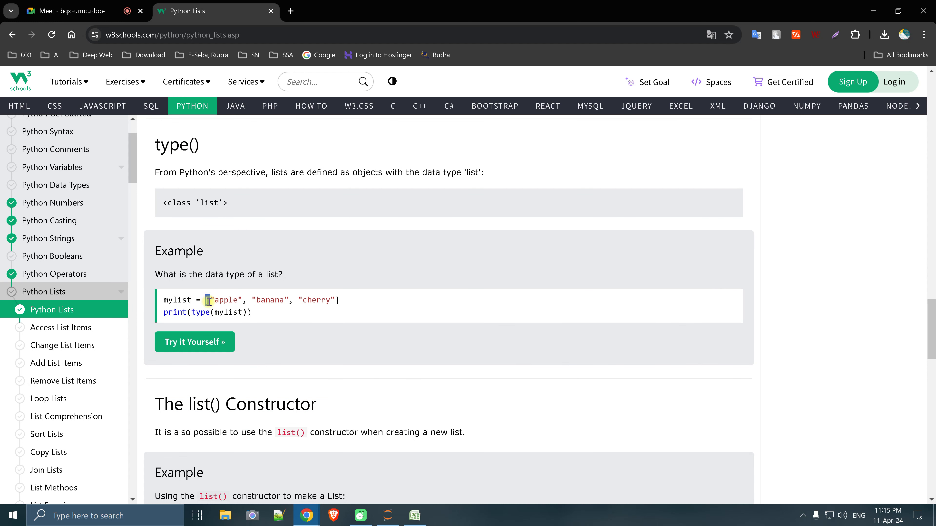
scroll(207, 301, down, 3)
Read on to the list() constructor example and the Python Collections (Arrays) section
drag(214, 357, 376, 366)
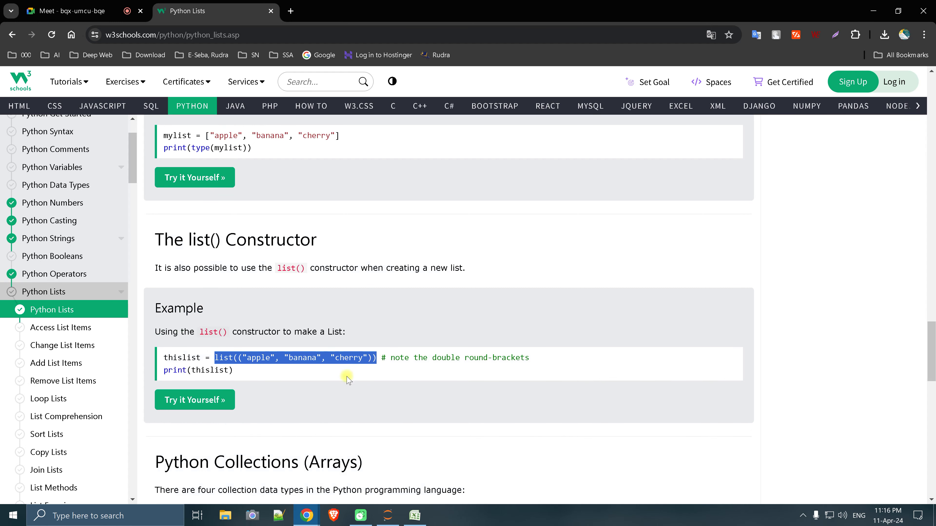
scroll(348, 375, down, 3)
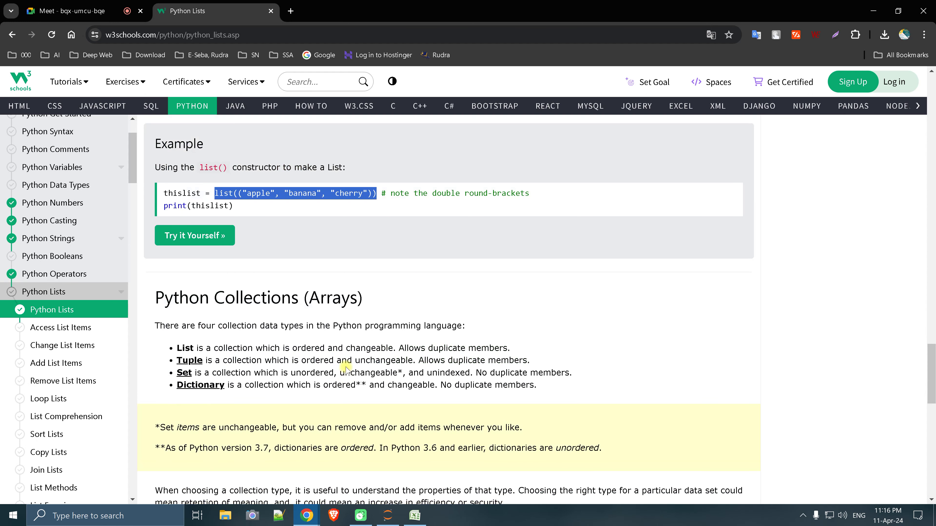
scroll(346, 368, down, 1)
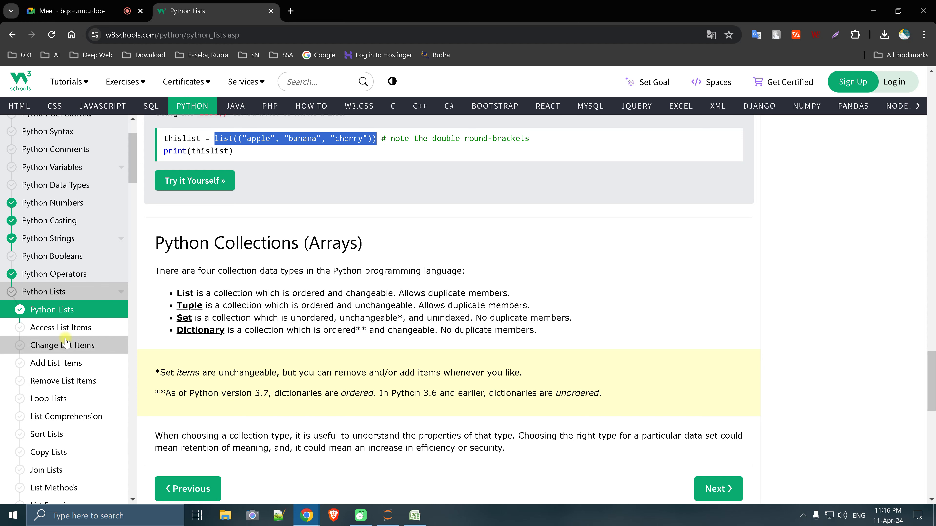
scroll(65, 354, down, 3)
scroll(65, 374, up, 3)
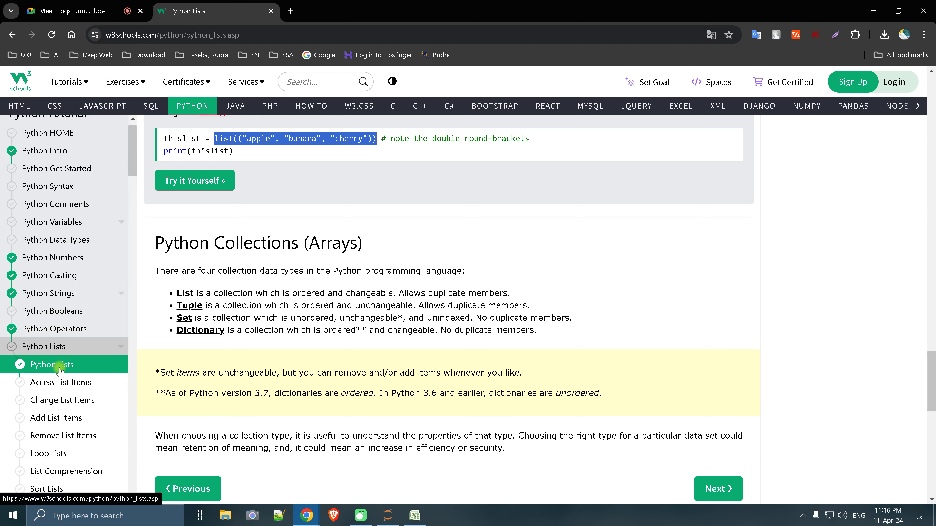
Open Access List Items and run the print-second-item and negative-index examples
click(65, 383)
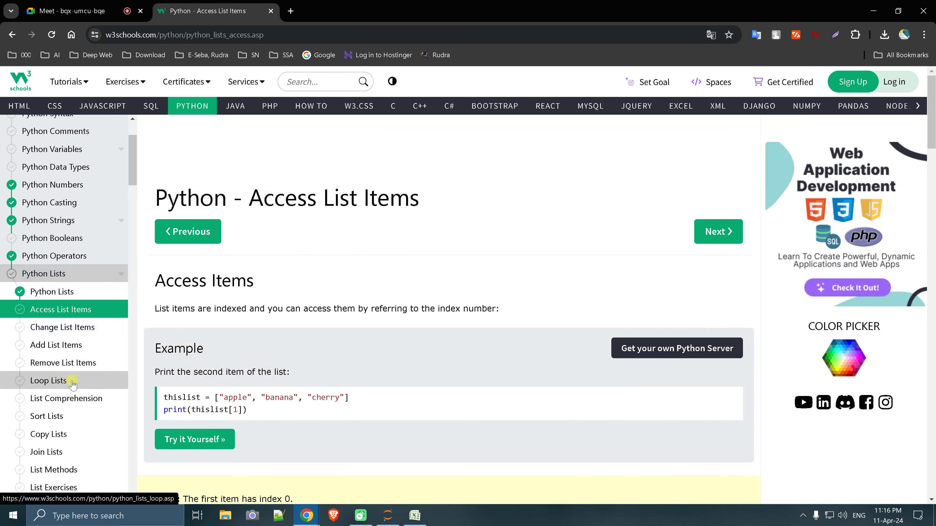
scroll(269, 358, down, 2)
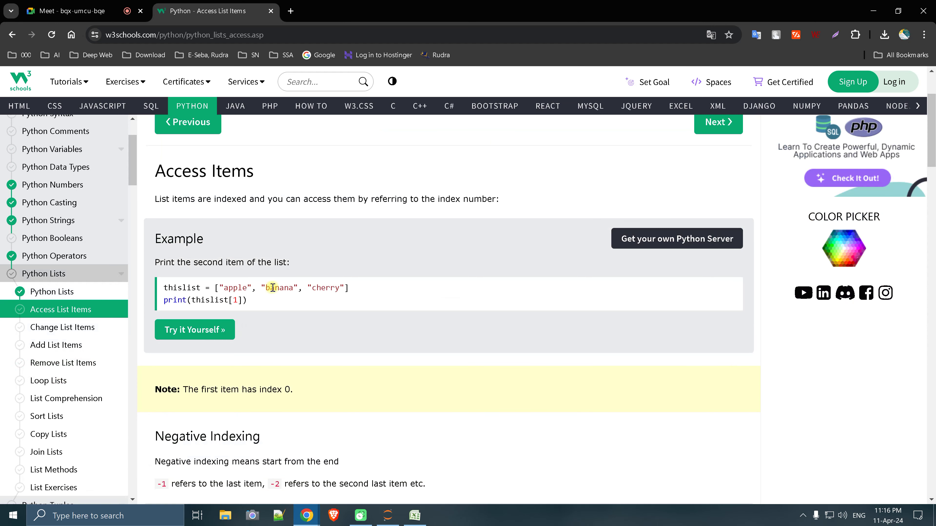
click(235, 324)
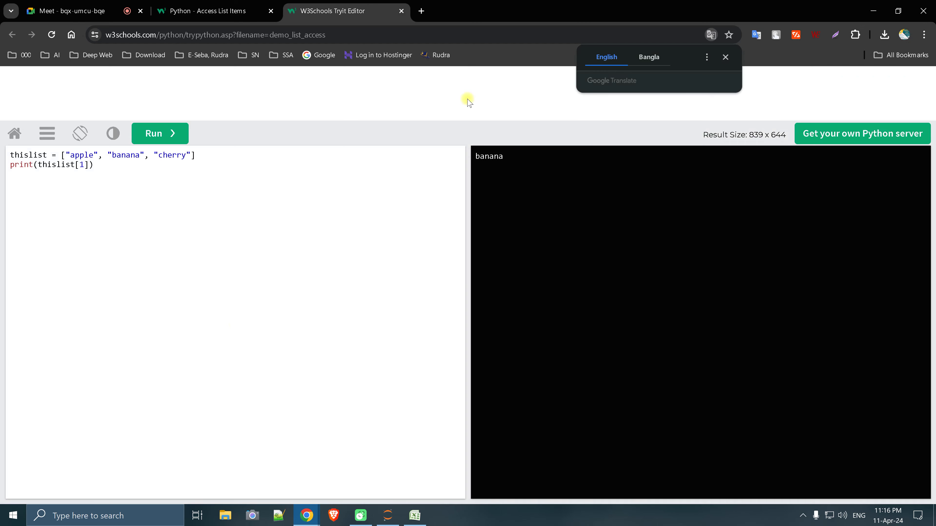
click(401, 11)
scroll(273, 449, down, 3)
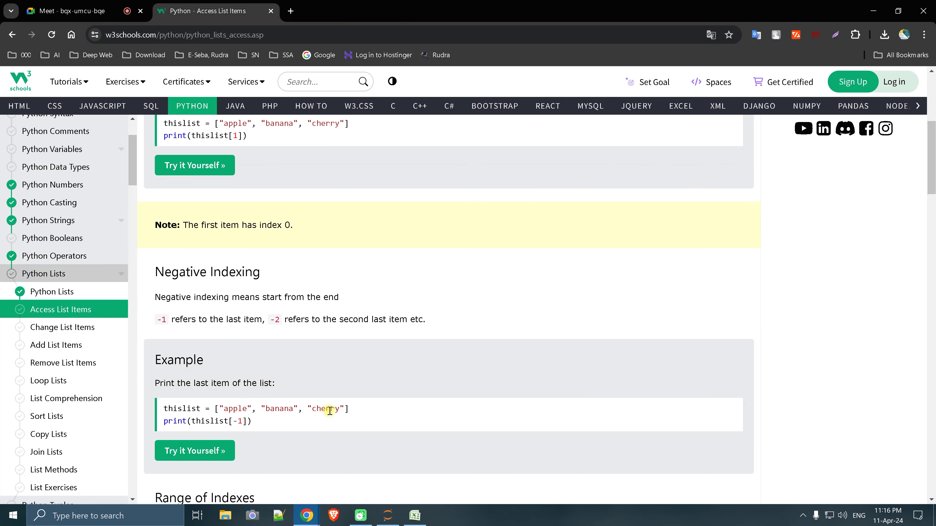
click(194, 450)
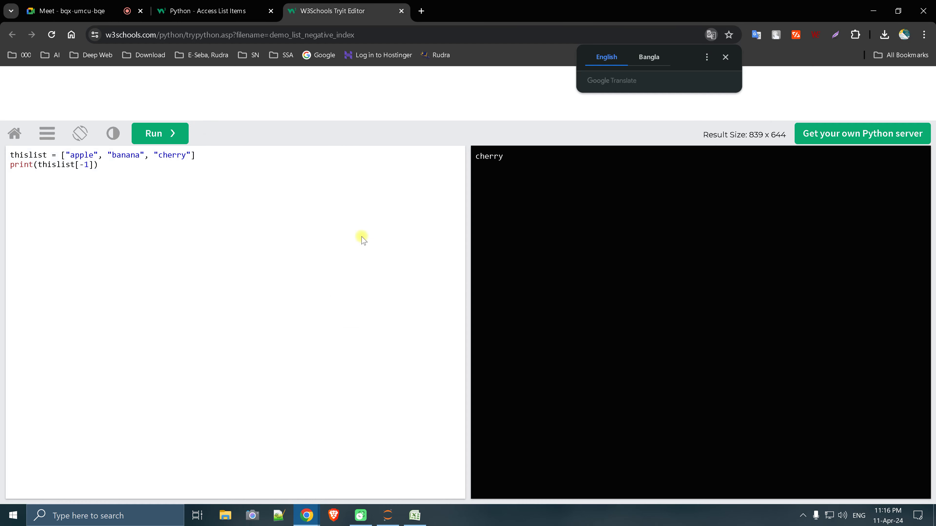
click(401, 11)
Highlight cherry through kiwi and run the range-of-indexes example
scroll(295, 262, down, 7)
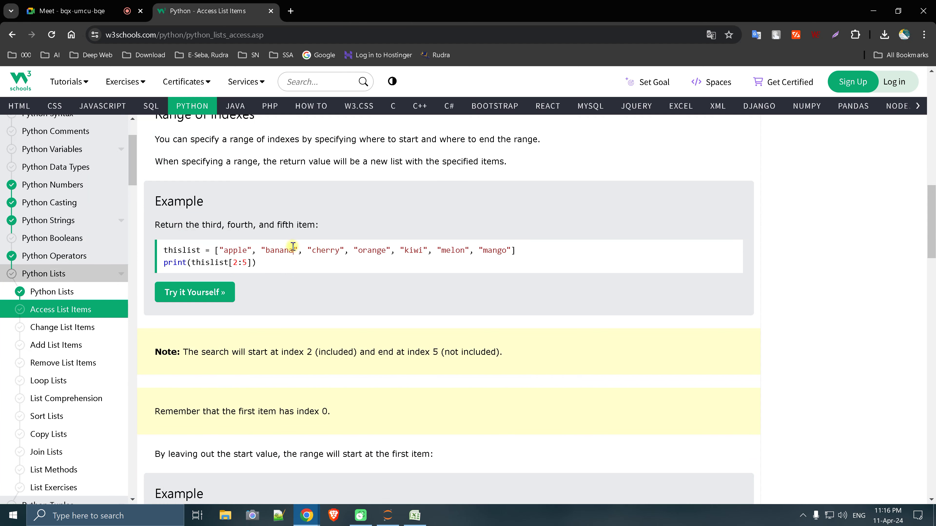
click(311, 250)
drag(324, 250, 427, 250)
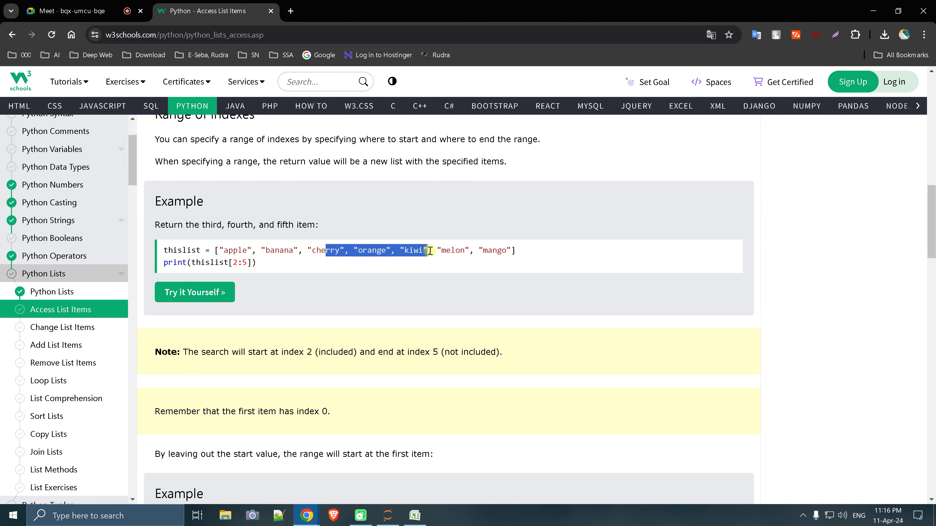
click(232, 291)
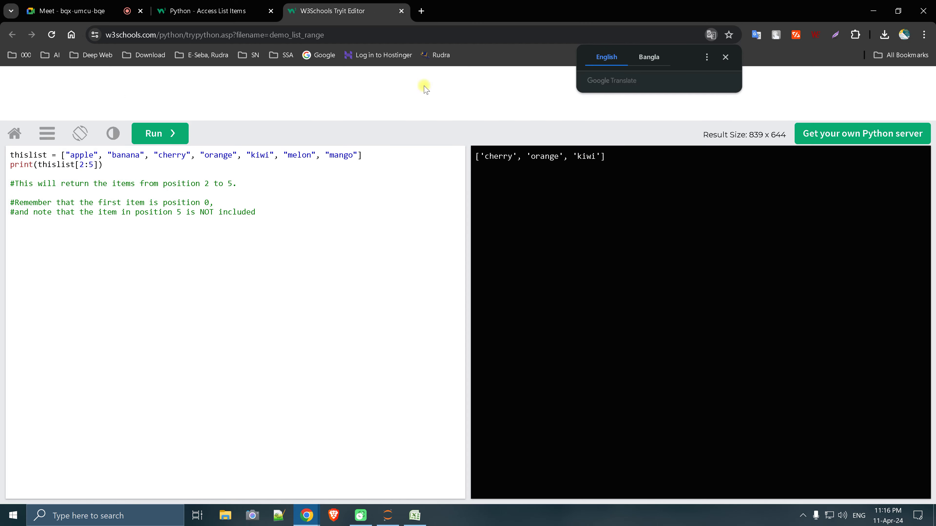
click(402, 12)
Run the negative-range example thislist[-4:-1], which returns orange, kiwi, melon
scroll(324, 253, down, 3)
scroll(324, 253, down, 2)
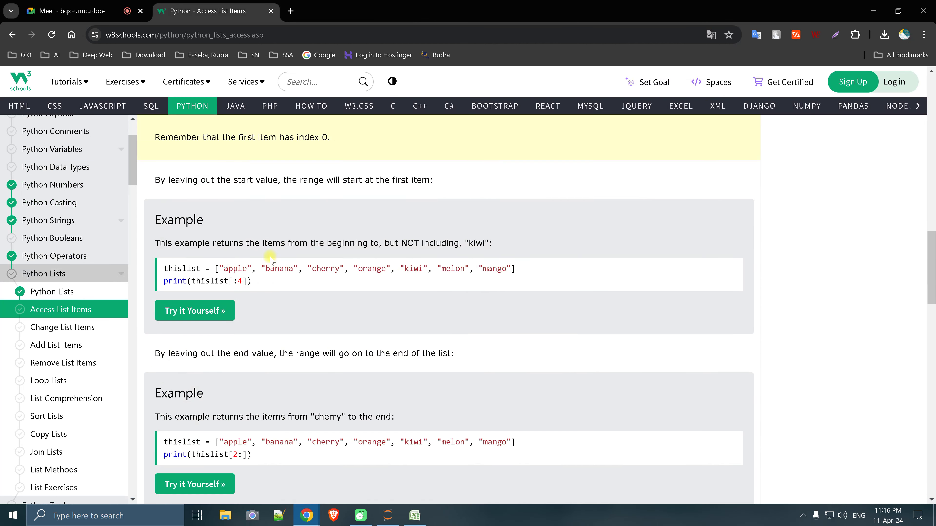
scroll(268, 255, down, 1)
scroll(266, 256, down, 4)
scroll(264, 255, down, 5)
scroll(257, 255, down, 3)
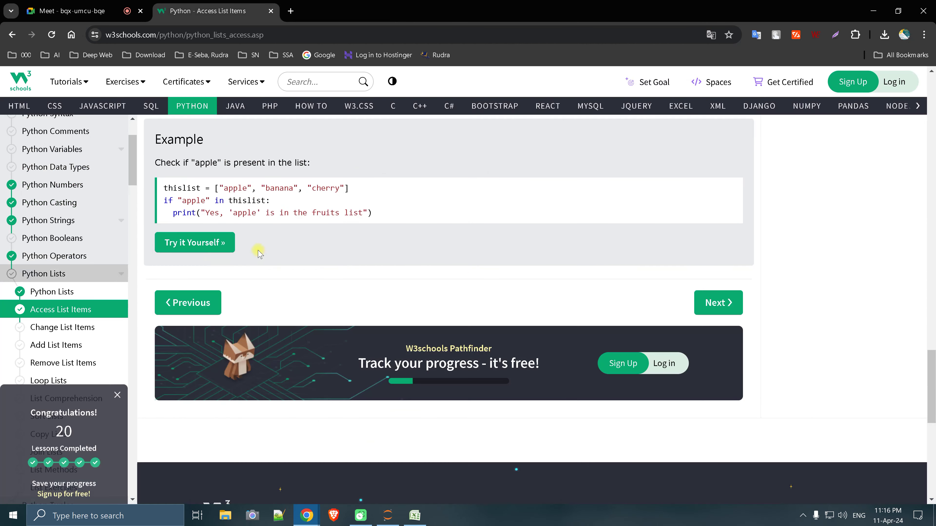
scroll(256, 253, up, 4)
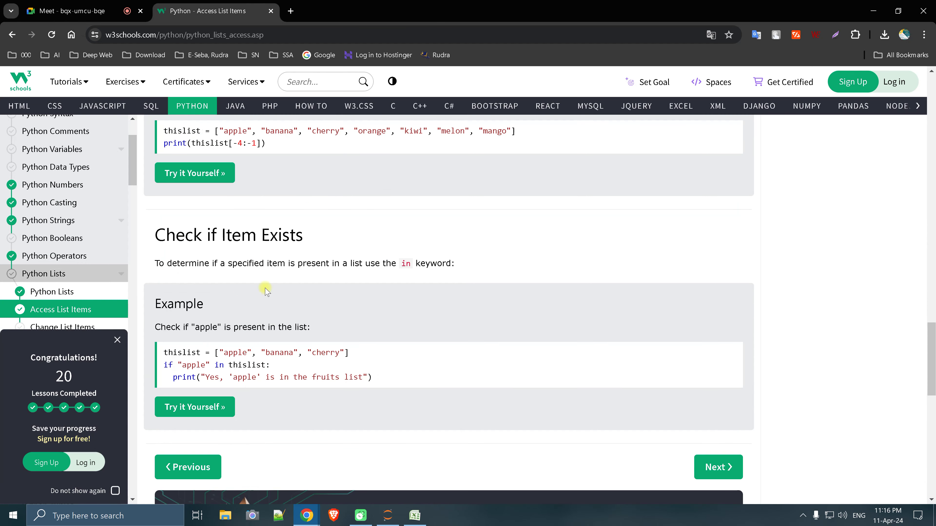
scroll(269, 291, up, 3)
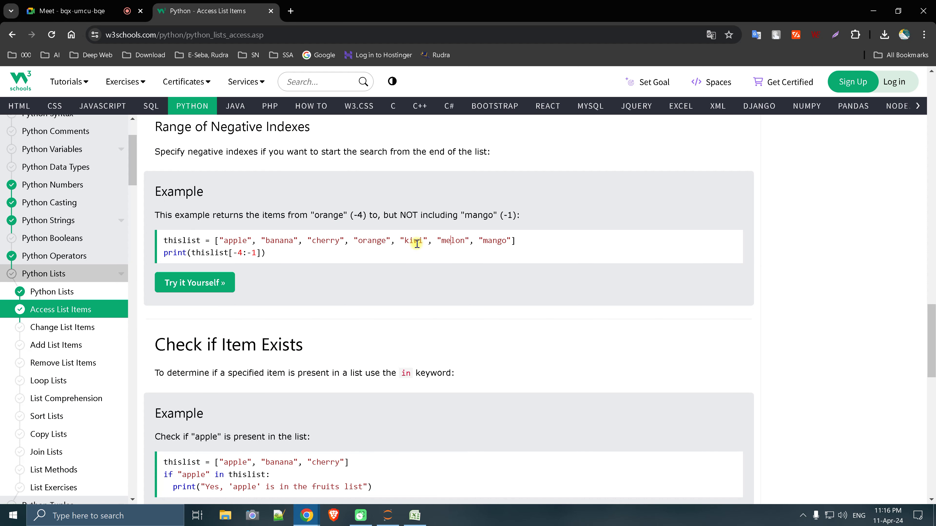
mouse_move(396, 242)
mouse_down()
mouse_move(357, 237)
mouse_move(501, 242)
mouse_up()
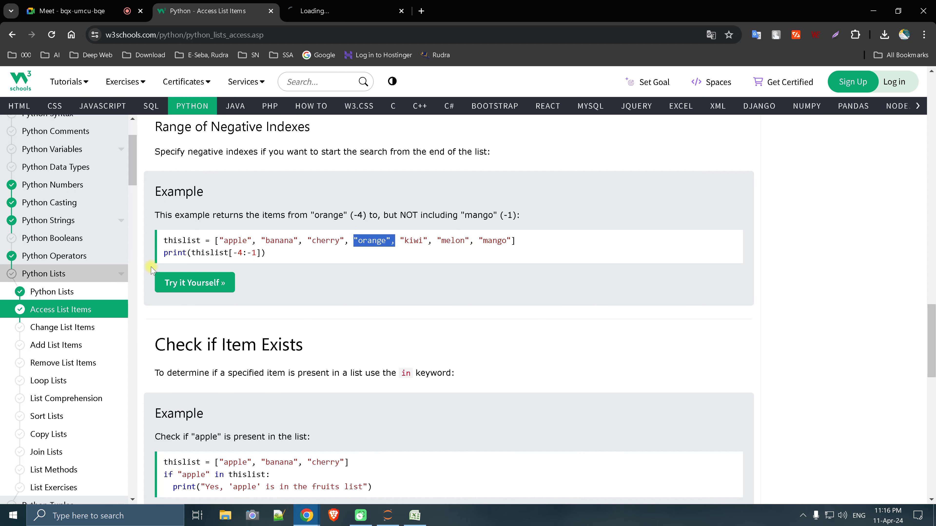
click(194, 283)
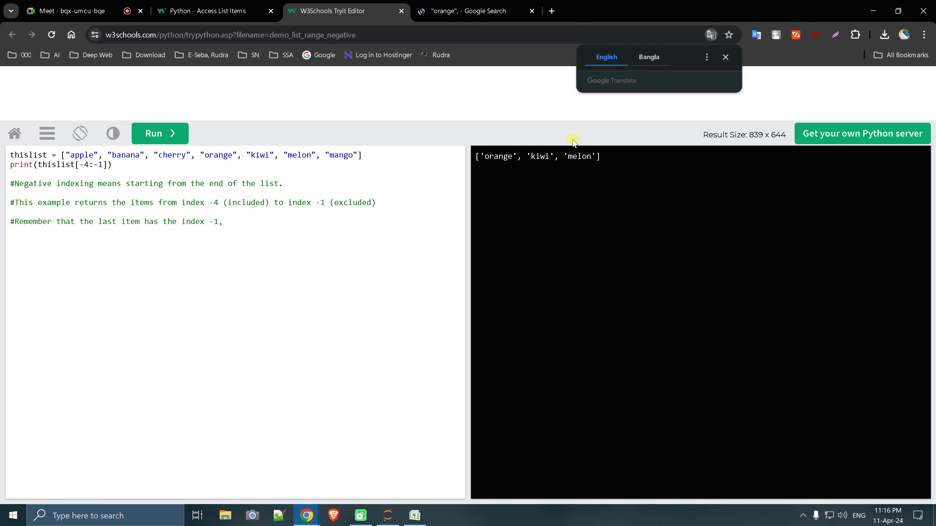
click(532, 10)
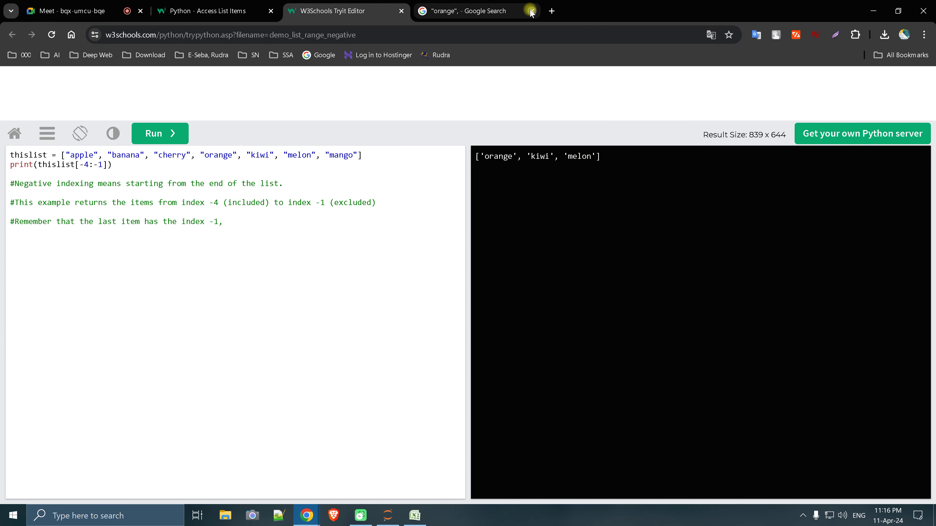
click(401, 11)
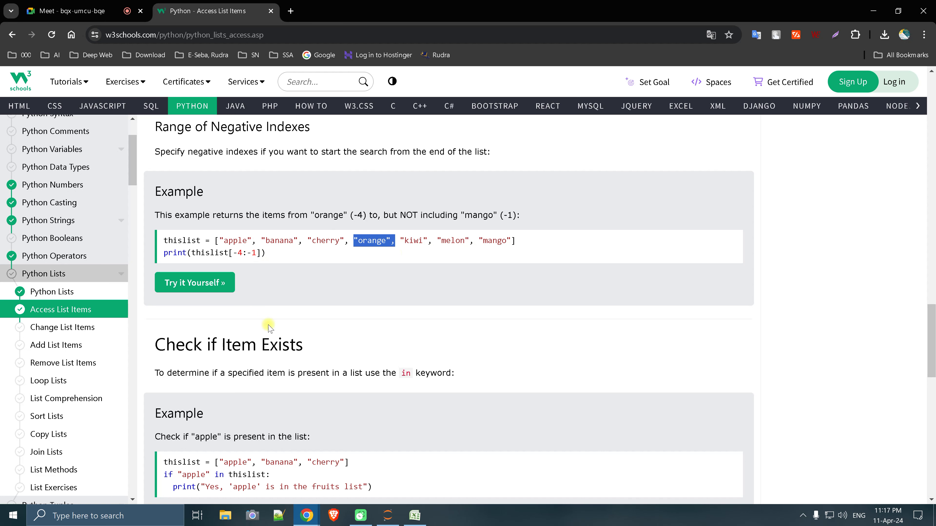
Run the 'in' example with apple misspelled as applej, then continue to Change List Items
scroll(268, 326, down, 3)
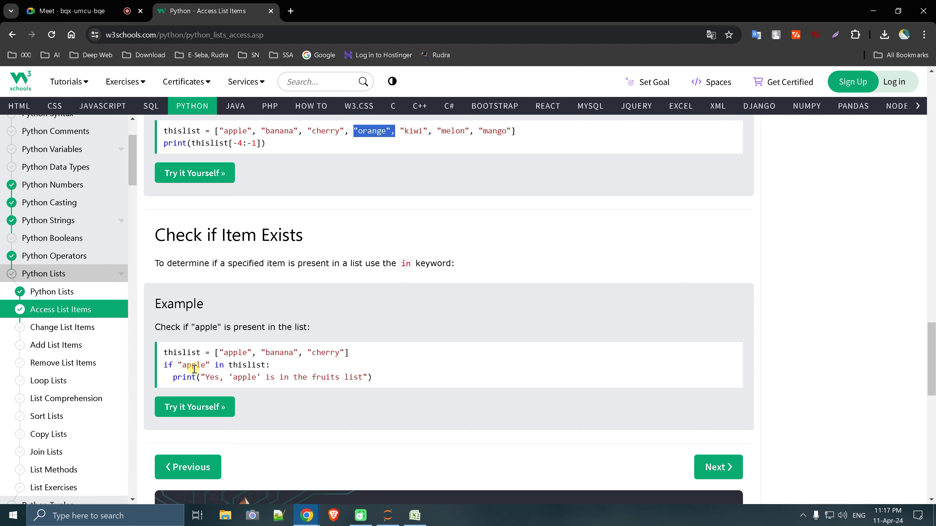
click(199, 406)
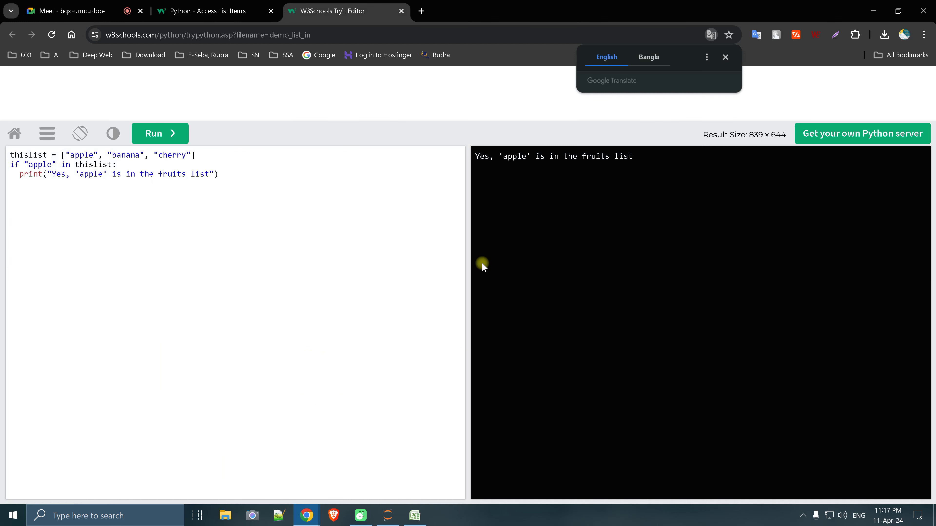
click(95, 156)
text(j)
click(154, 133)
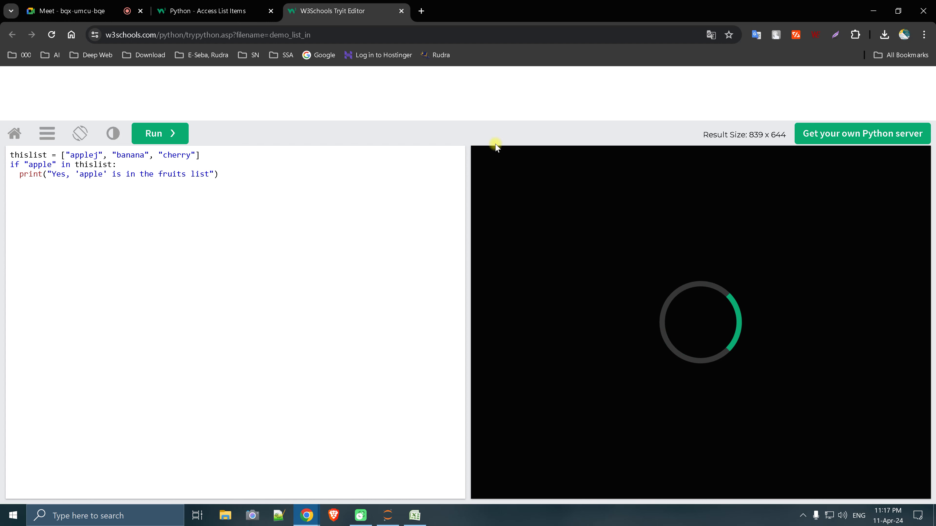
click(401, 11)
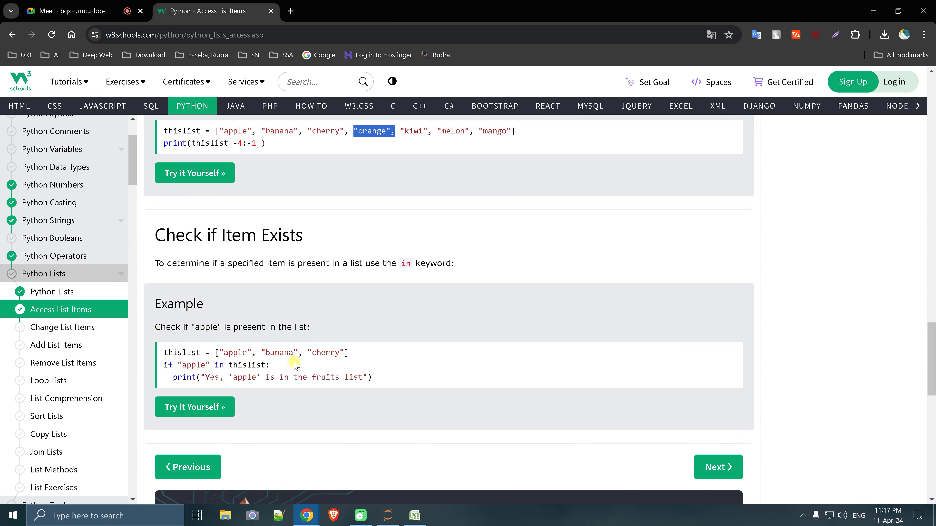
scroll(295, 365, down, 3)
click(77, 327)
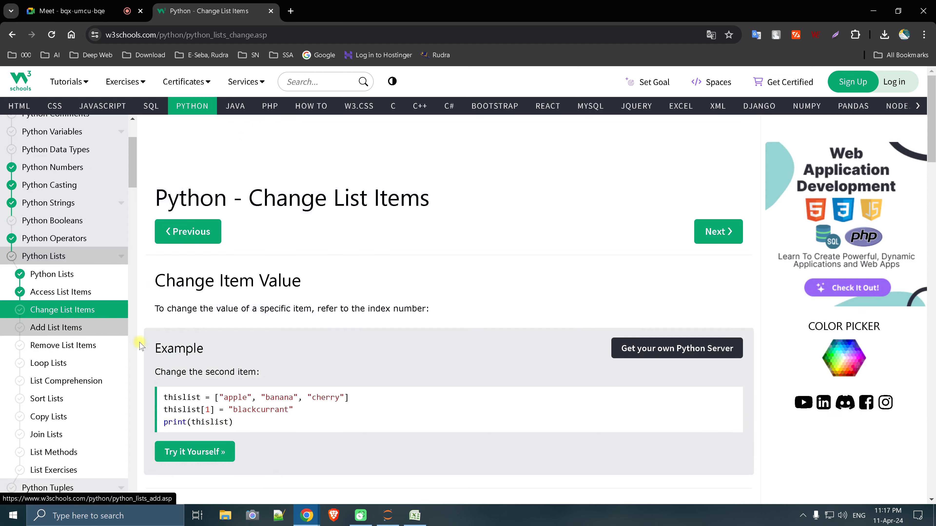
scroll(140, 345, down, 3)
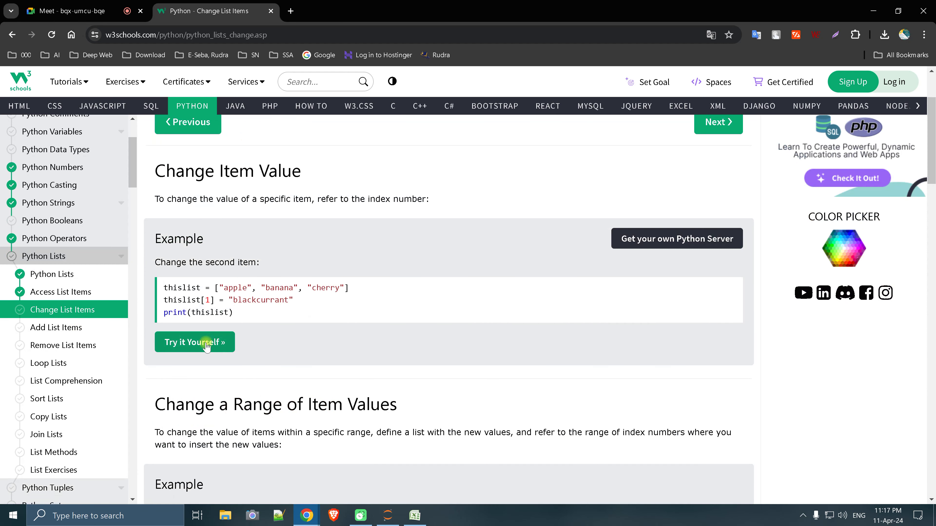
click(225, 337)
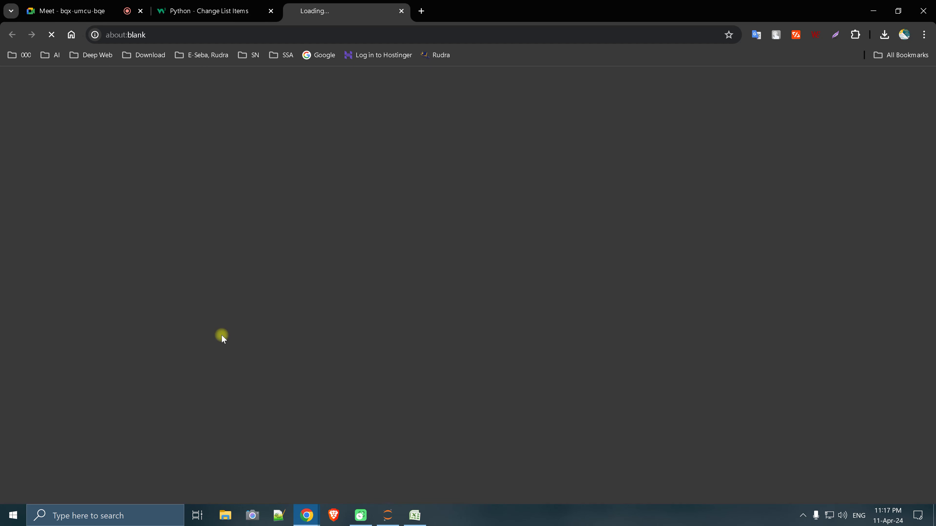
click(402, 11)
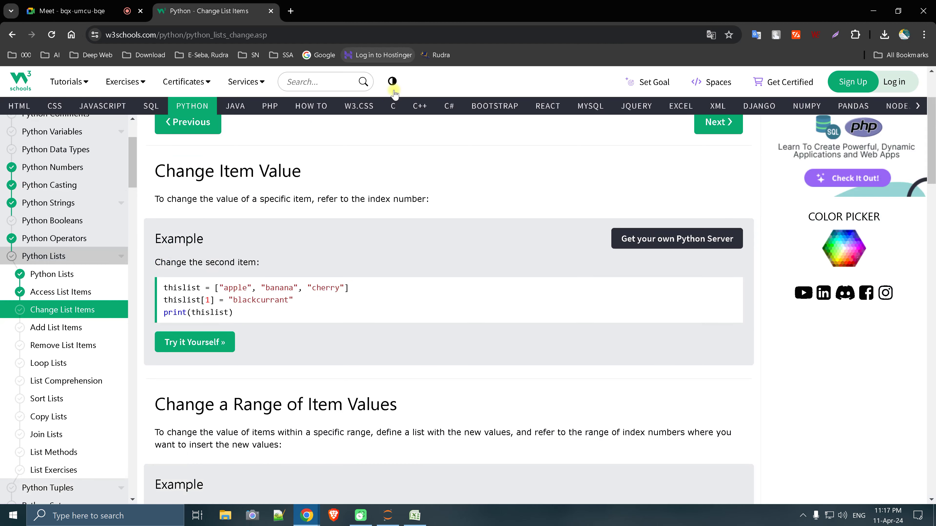
scroll(234, 359, down, 3)
scroll(234, 359, down, 2)
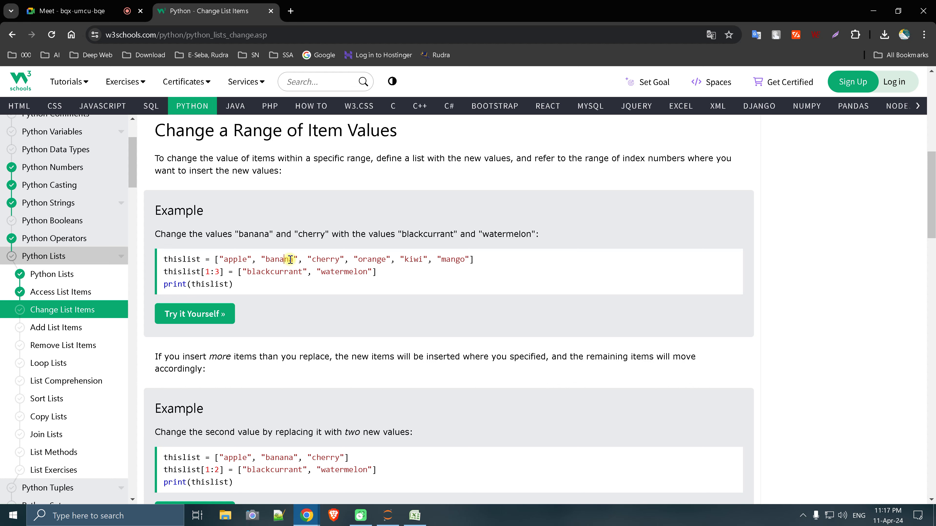
click(372, 260)
drag(264, 259, 349, 260)
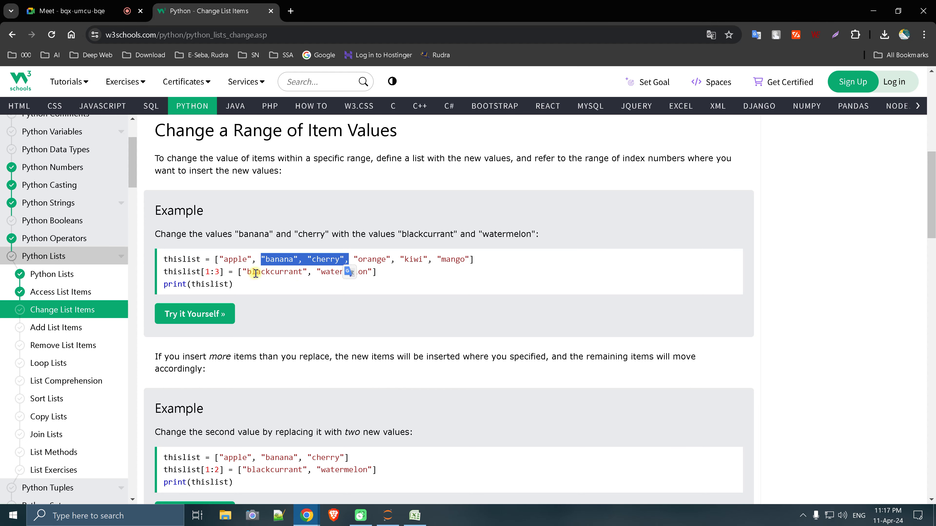
Change the slice [1:3] to [1:2] and run it, so blackcurrant and watermelon replace only banana
click(225, 313)
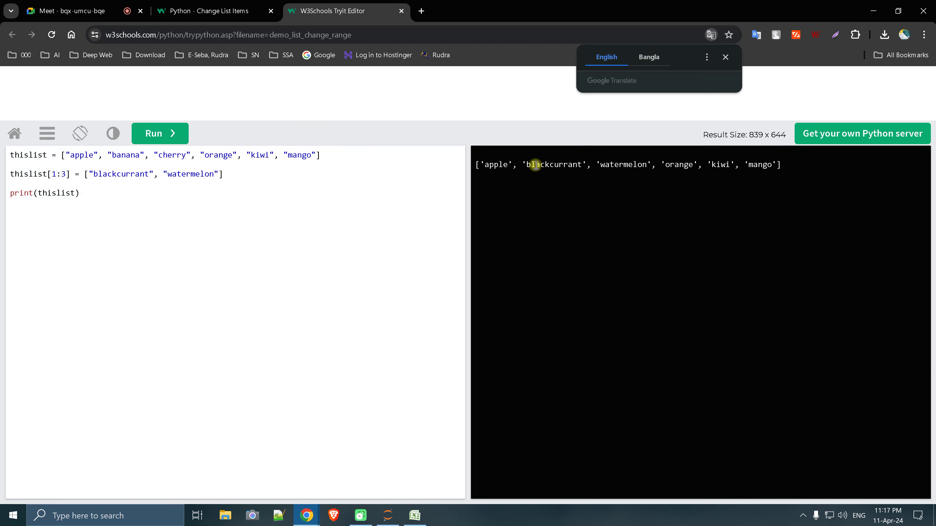
drag(533, 164, 655, 164)
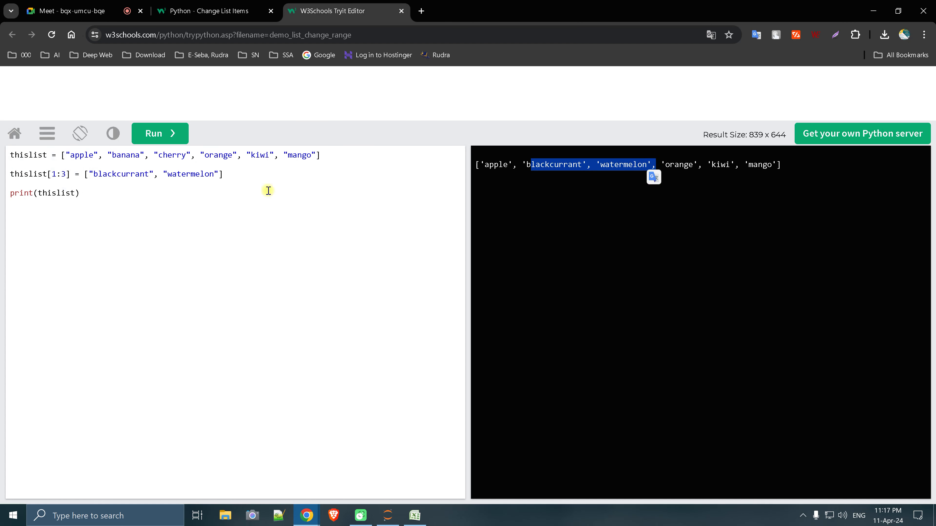
drag(204, 155, 311, 155)
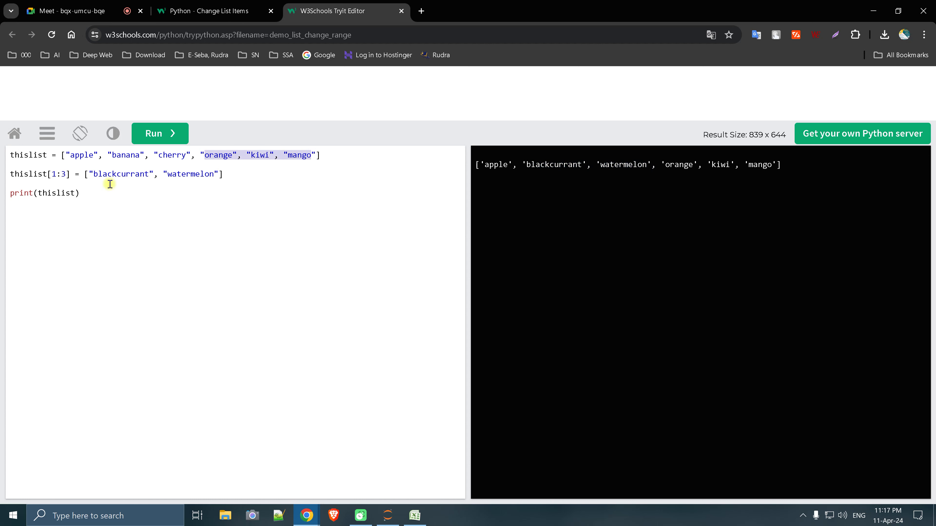
click(66, 174)
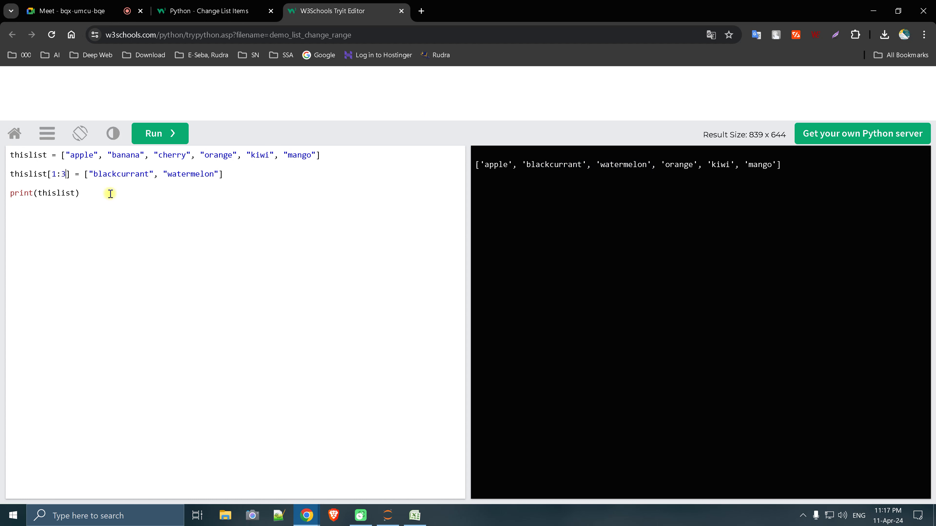
key(BackSpace)
text(2)
click(144, 207)
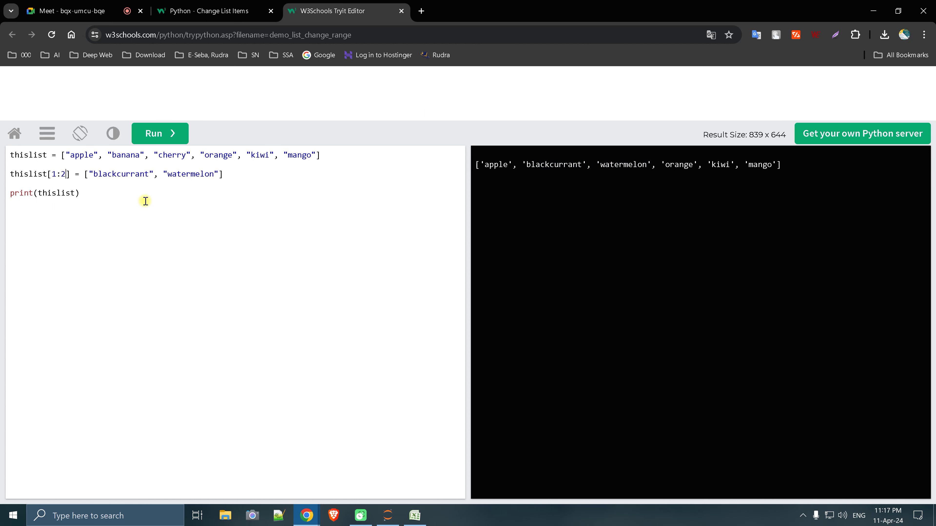
click(158, 147)
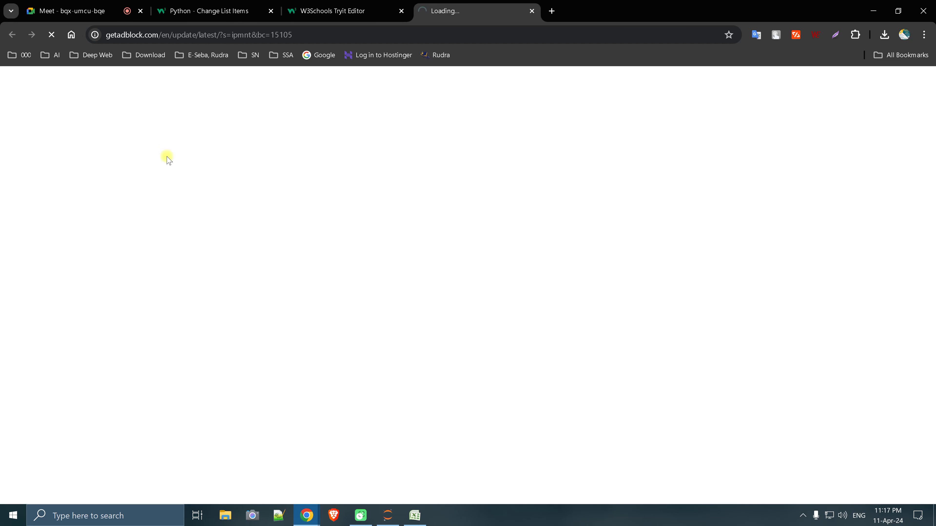
click(531, 11)
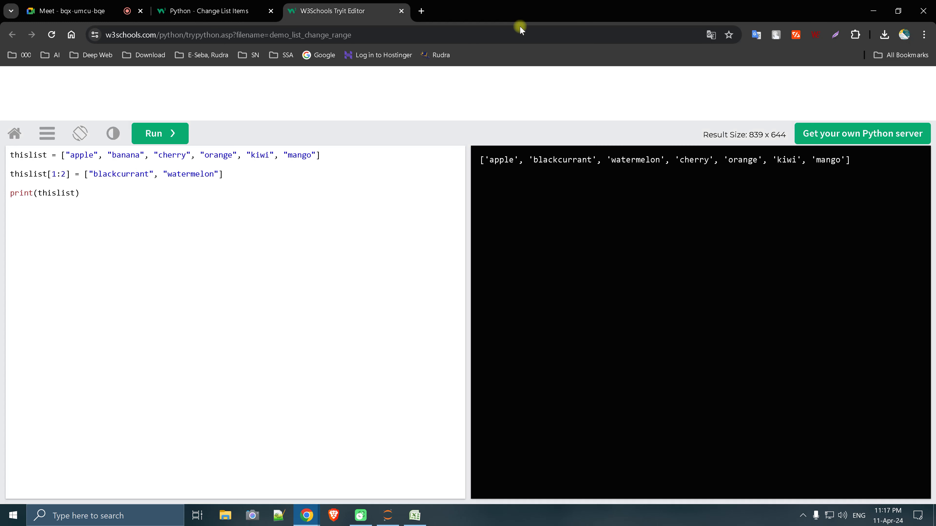
click(160, 144)
mouse_move(540, 159)
mouse_down()
mouse_move(663, 162)
mouse_move(649, 178)
mouse_up()
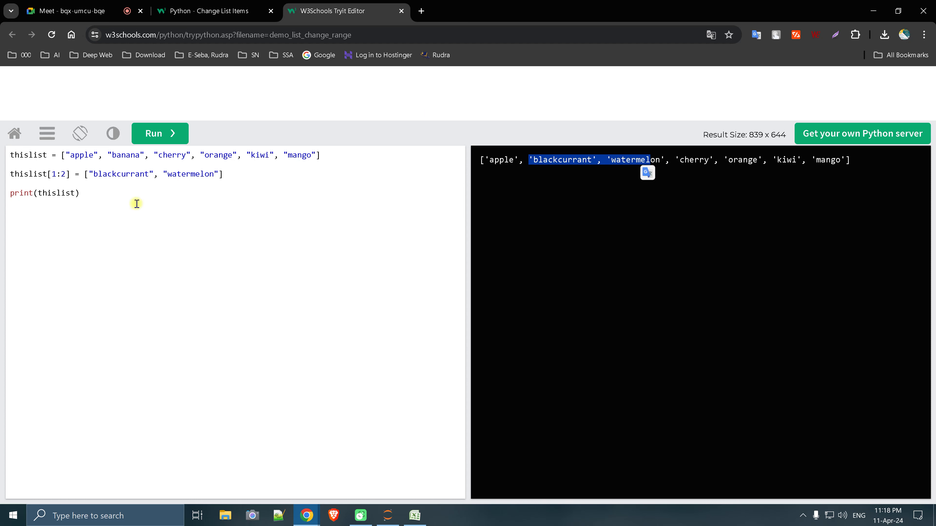
Edit the slice to [1:2+1] and run the code
click(66, 175)
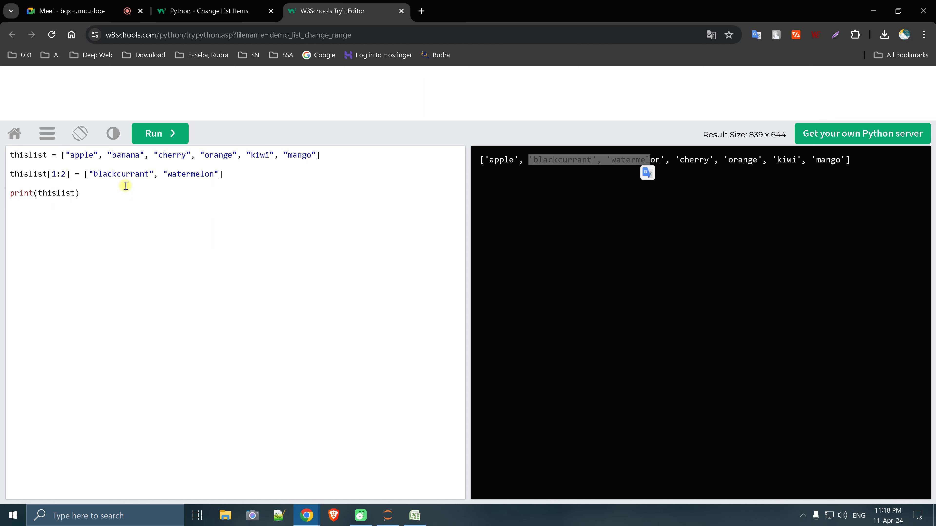
key(BackSpace)
text(2)
key(BackSpace)
text(2+)
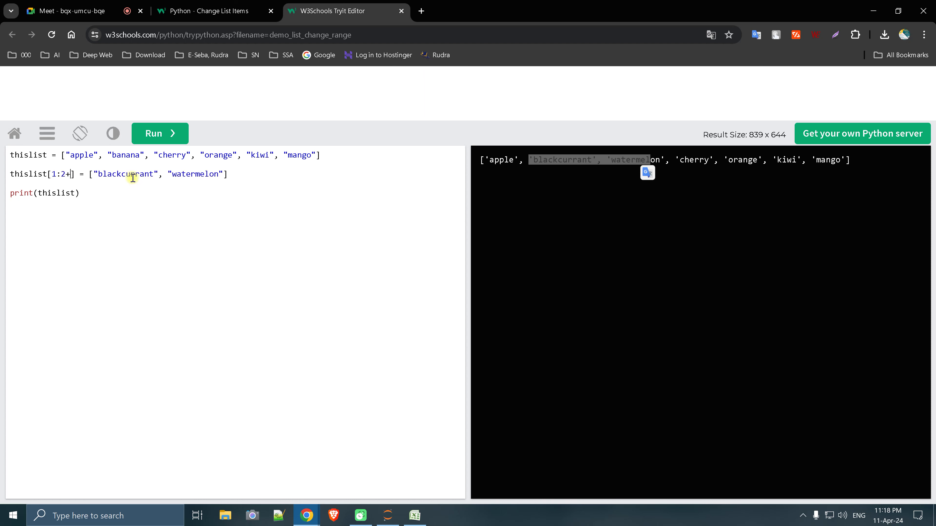
text(1)
click(178, 147)
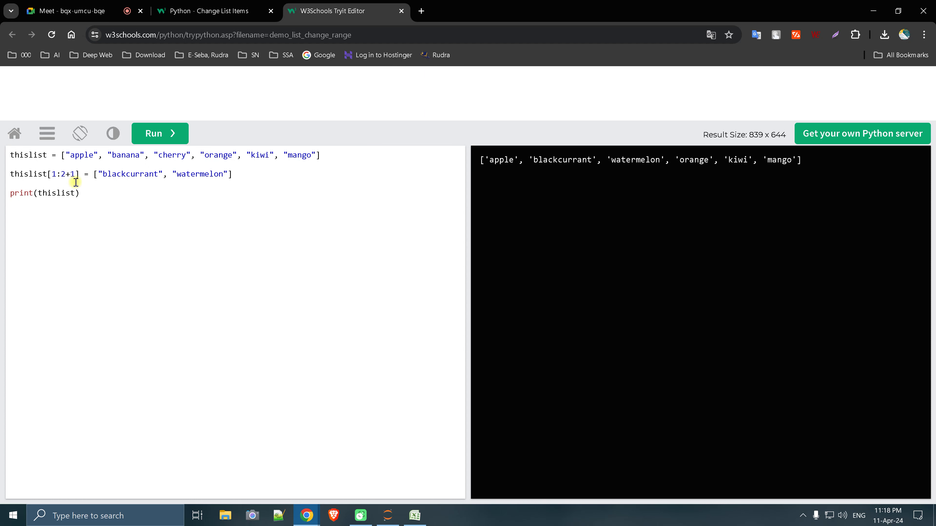
Change the slice to [1:1] and run it, highlighting blackcurrant and watermelon inserted before banana
drag(74, 175, 67, 175)
text(1)
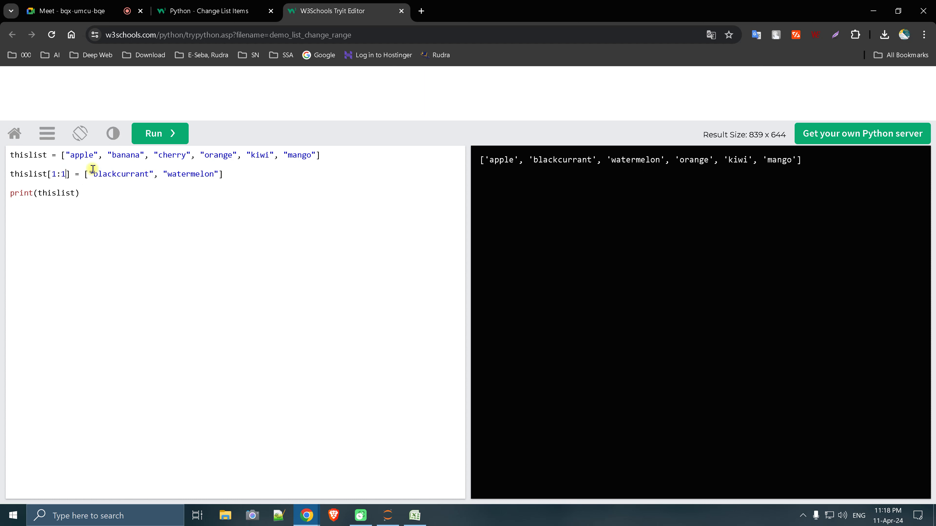
click(160, 134)
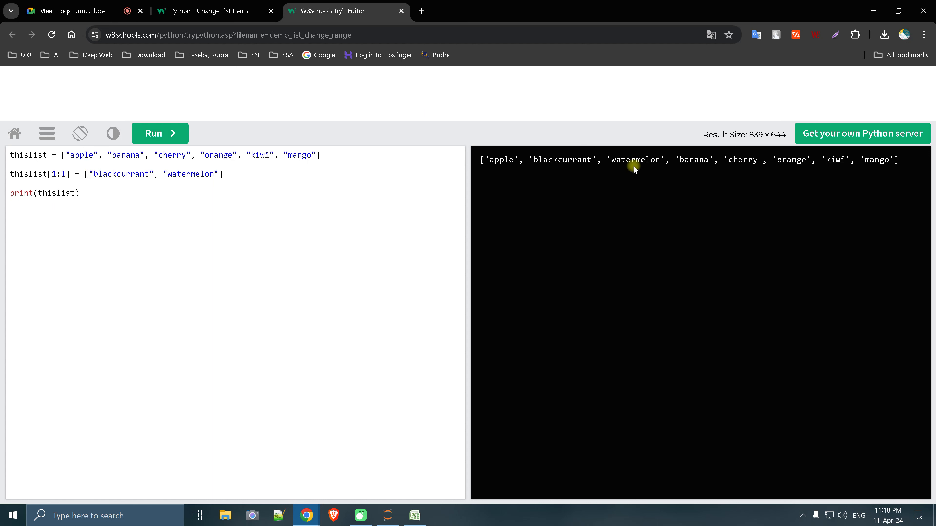
drag(713, 160, 671, 160)
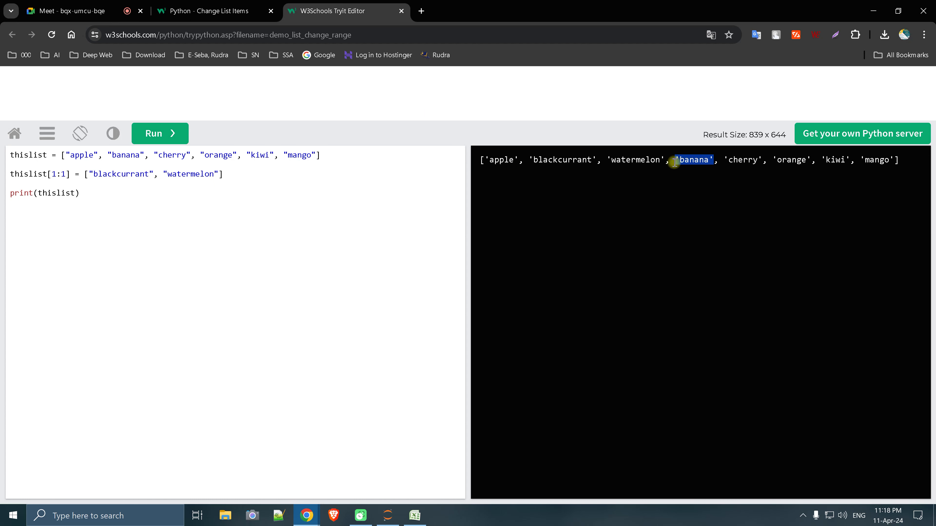
click(529, 160)
drag(529, 160, 649, 159)
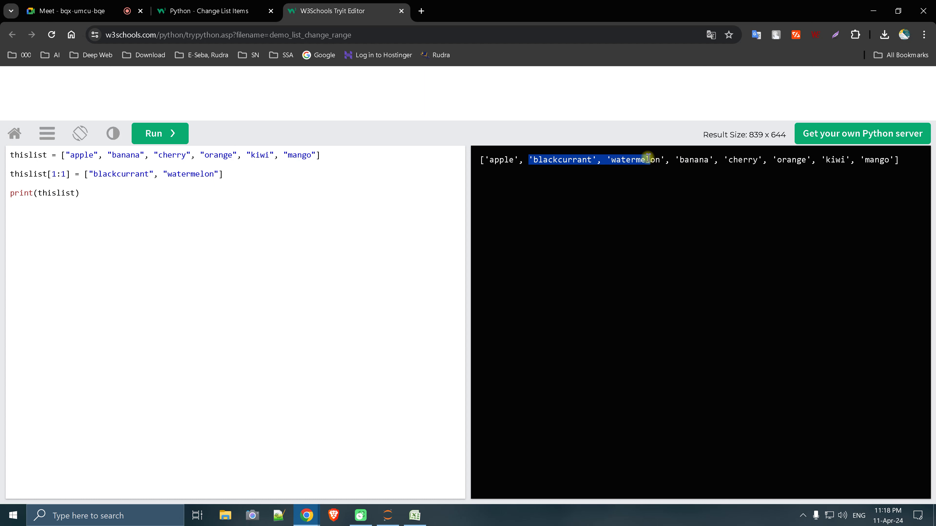
drag(648, 158, 661, 158)
Delete ':1' and the index from the slice, leaving the target ready for a new index
click(56, 174)
key(BackSpace)
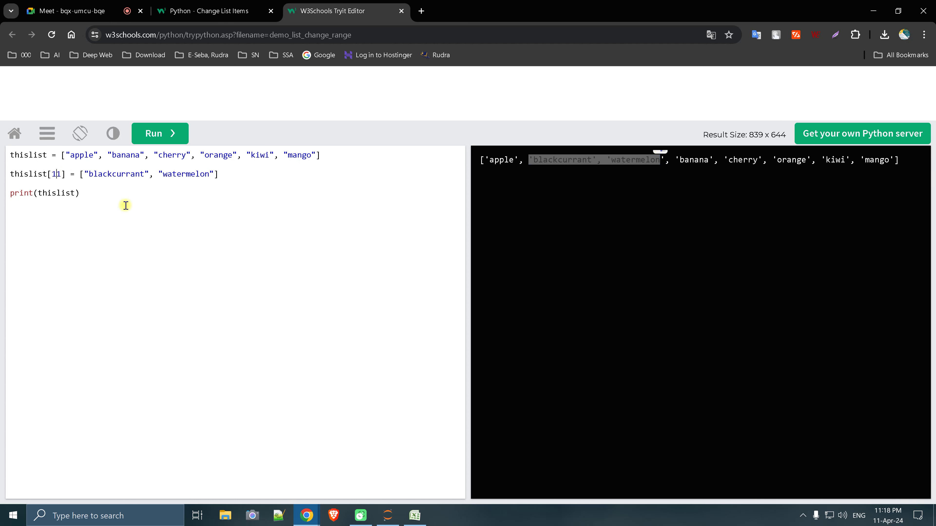
key(Delete)
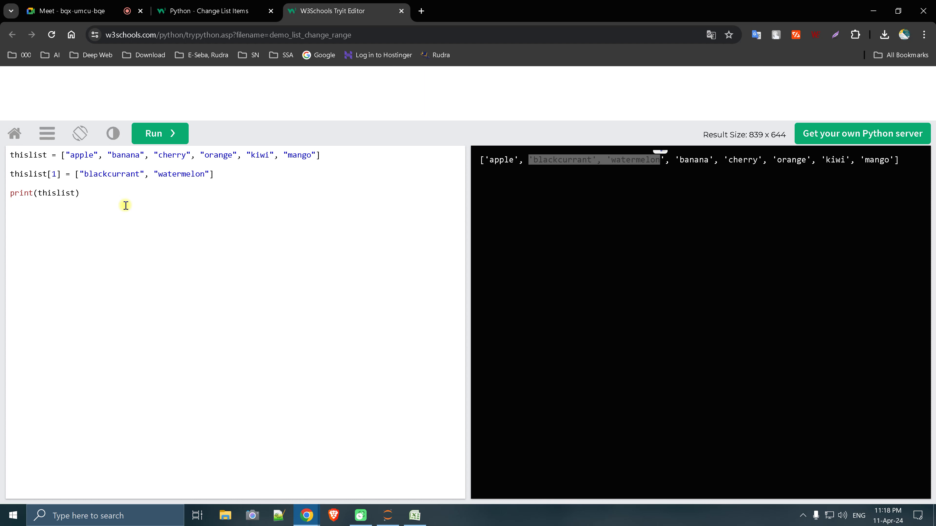
key(Delete)
Set the target to thislist[0] and run it, showing the pair nested as the first item
text(0)
click(159, 136)
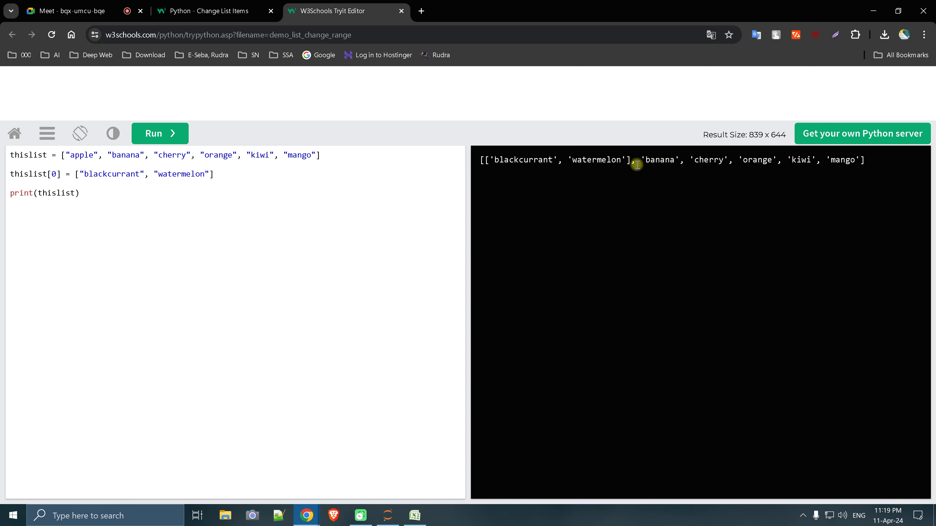
drag(630, 160, 484, 167)
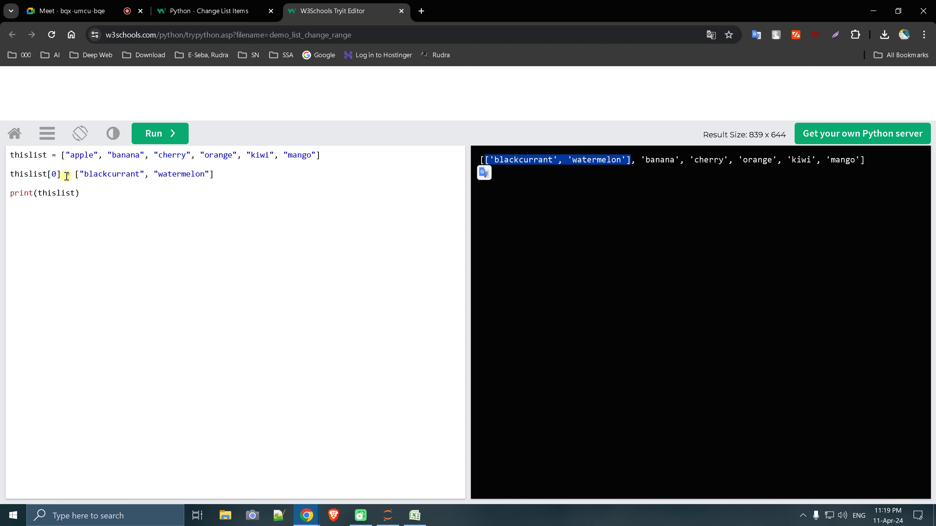
Replace the index with 0:0 and run, inserting both fruits before apple
double_click(54, 174)
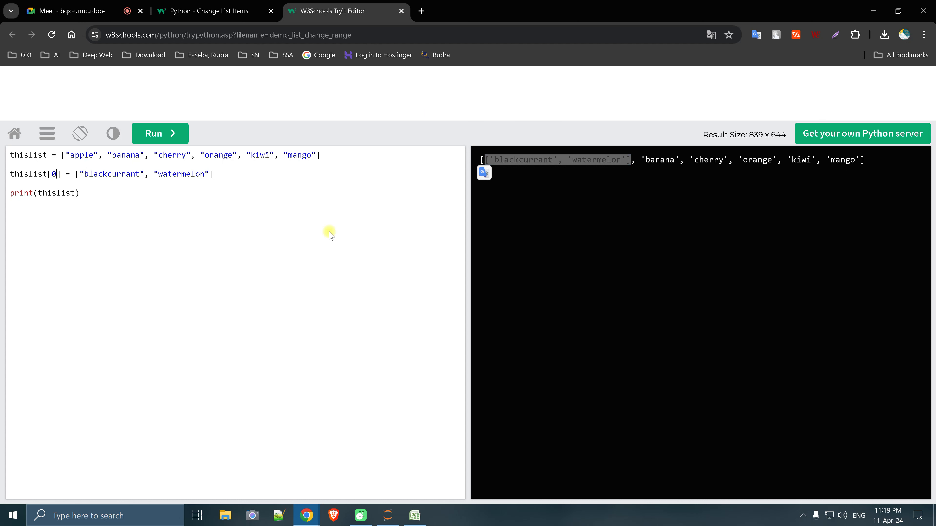
text(0:0)
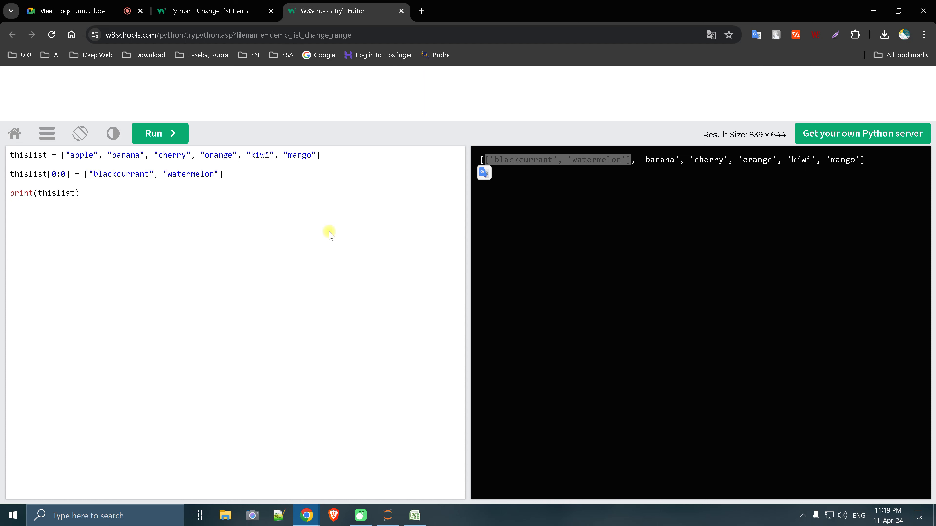
click(157, 133)
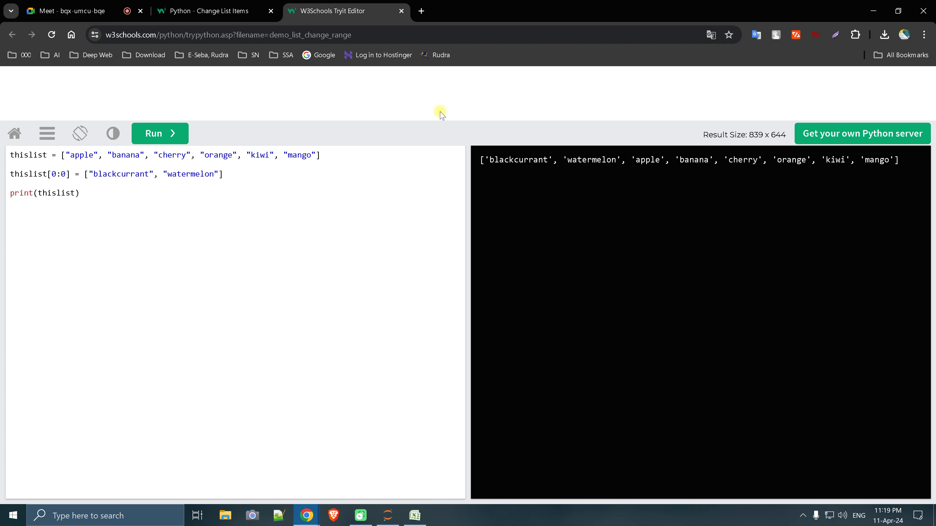
Run the insert() example and highlight the inserted watermelon in its output
click(401, 11)
scroll(303, 328, down, 3)
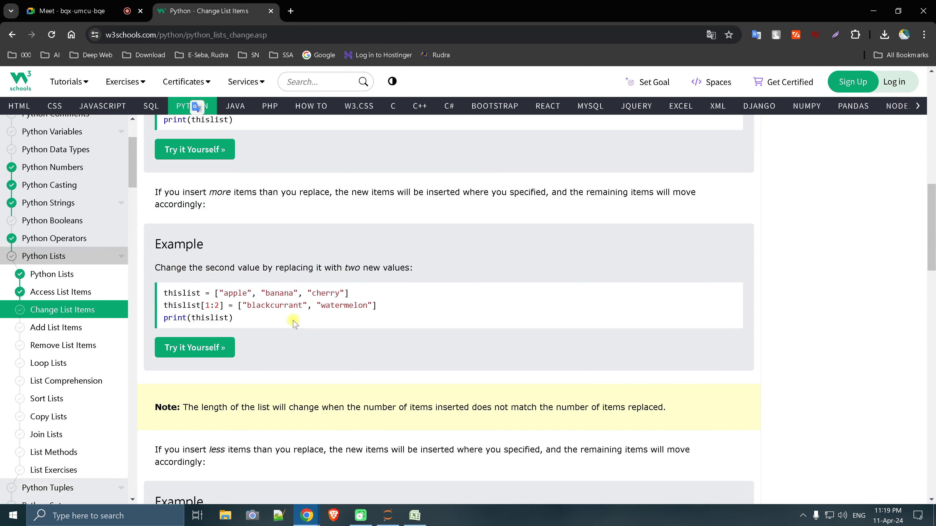
scroll(341, 314, down, 1)
scroll(342, 314, down, 3)
scroll(340, 315, down, 2)
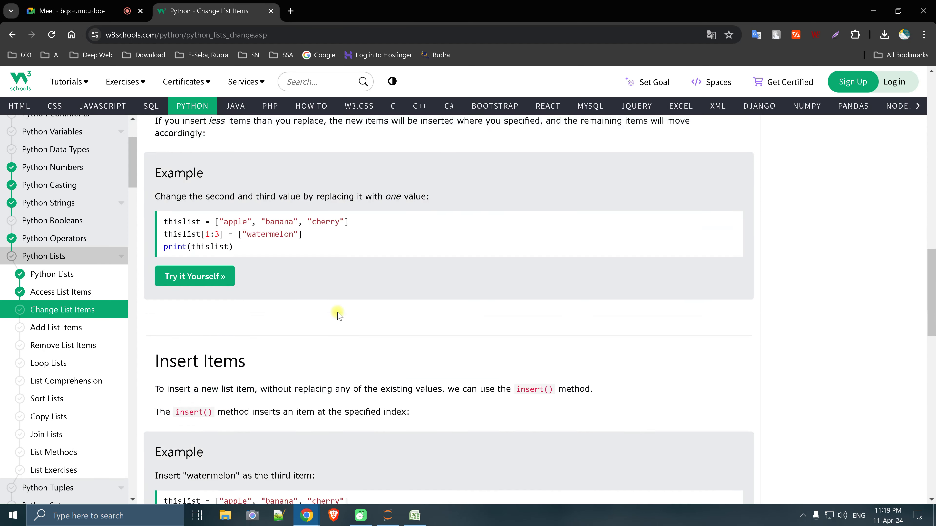
scroll(336, 316, down, 3)
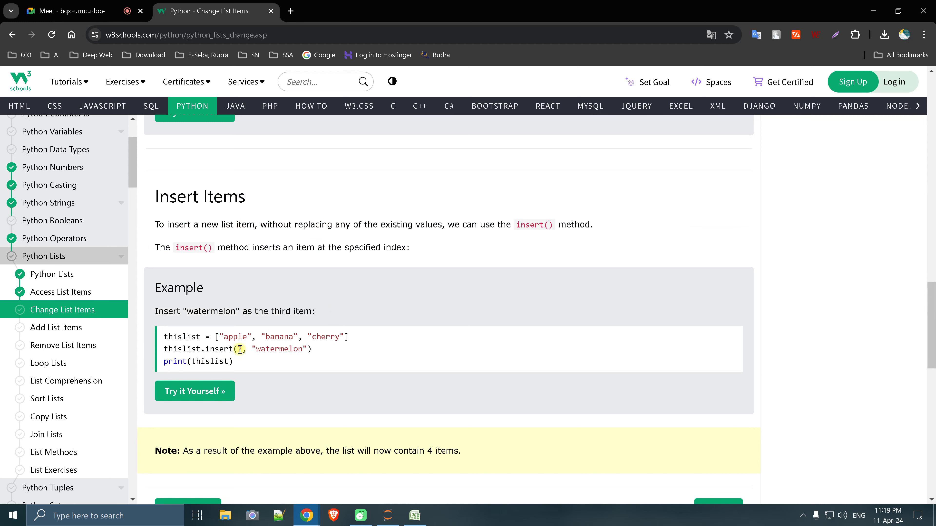
click(211, 391)
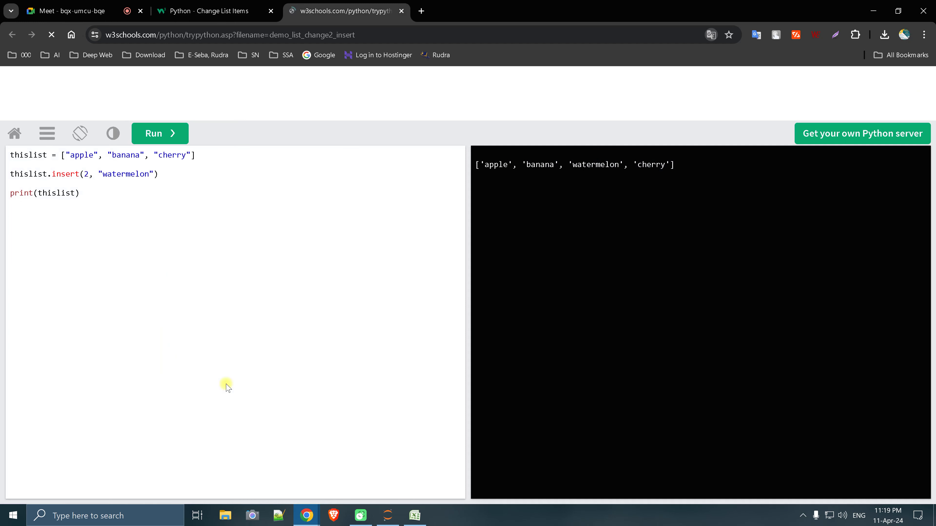
drag(623, 165, 569, 165)
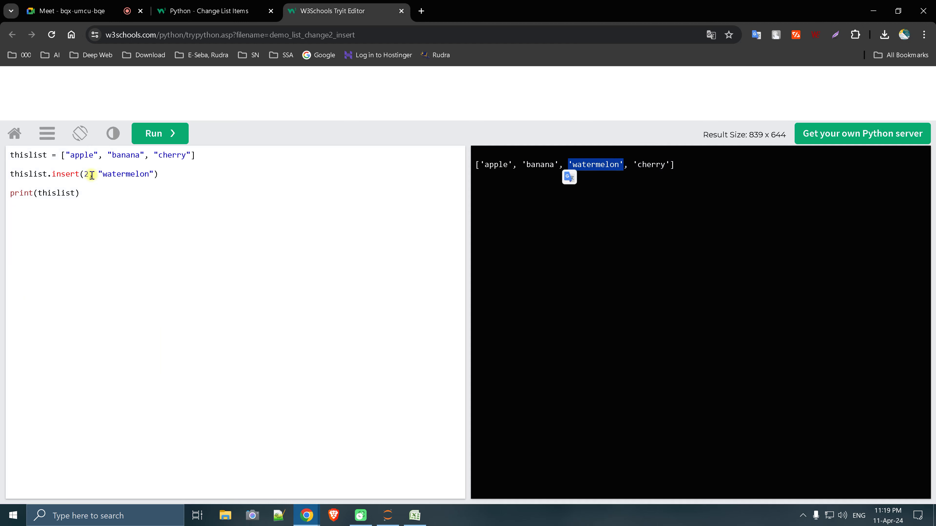
click(400, 11)
Go to the Add List Items lesson and try its append example
scroll(267, 338, down, 3)
scroll(268, 339, down, 1)
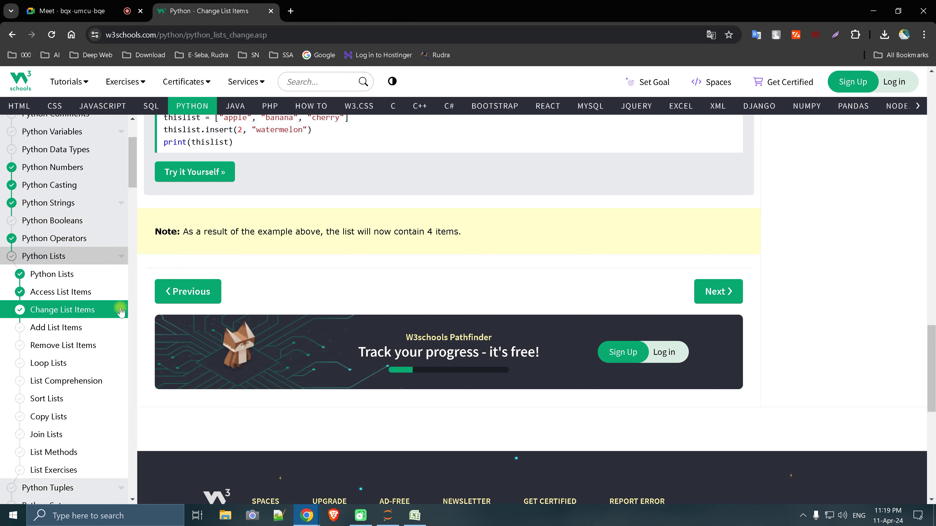
click(53, 334)
scroll(244, 378, down, 3)
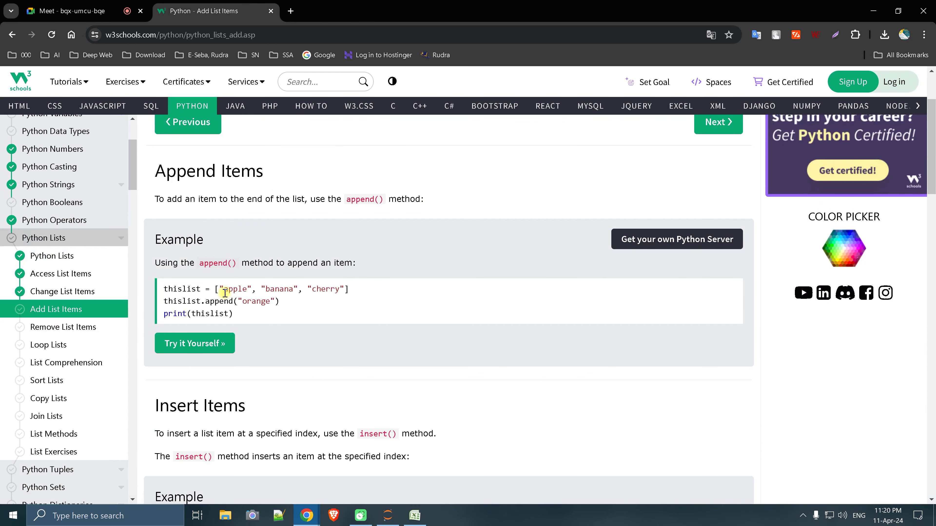
drag(215, 289, 349, 289)
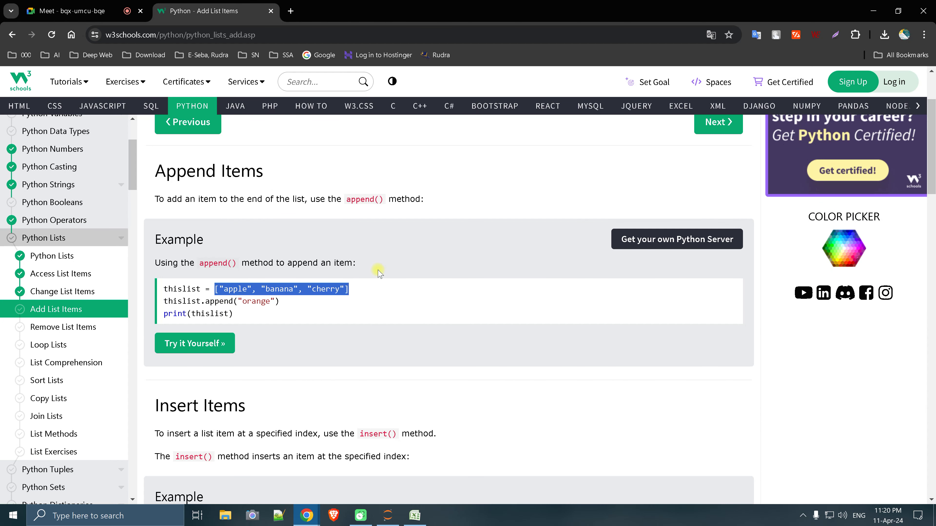
click(214, 343)
click(401, 11)
Open the Extend List example, printing apple, banana, cherry, mango, pineapple, papaya
scroll(230, 352, down, 3)
scroll(209, 326, down, 3)
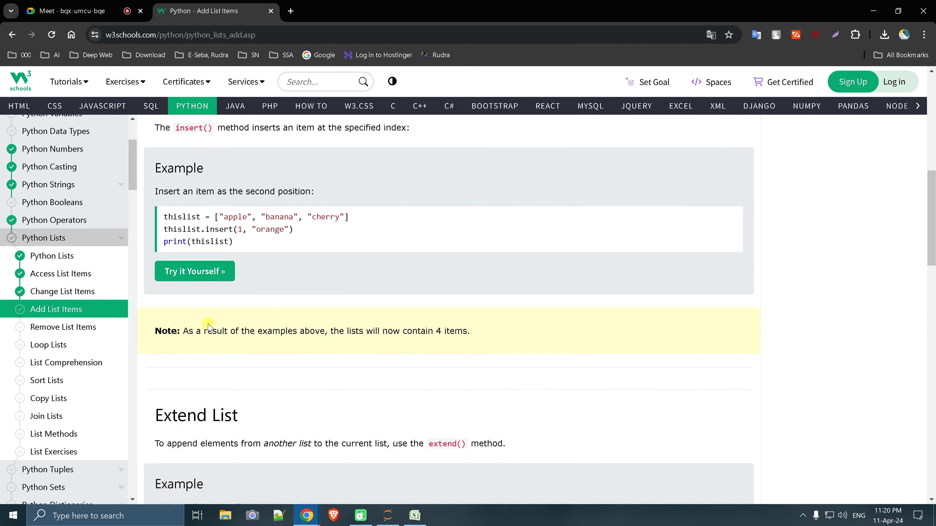
scroll(208, 327, down, 2)
scroll(208, 327, down, 3)
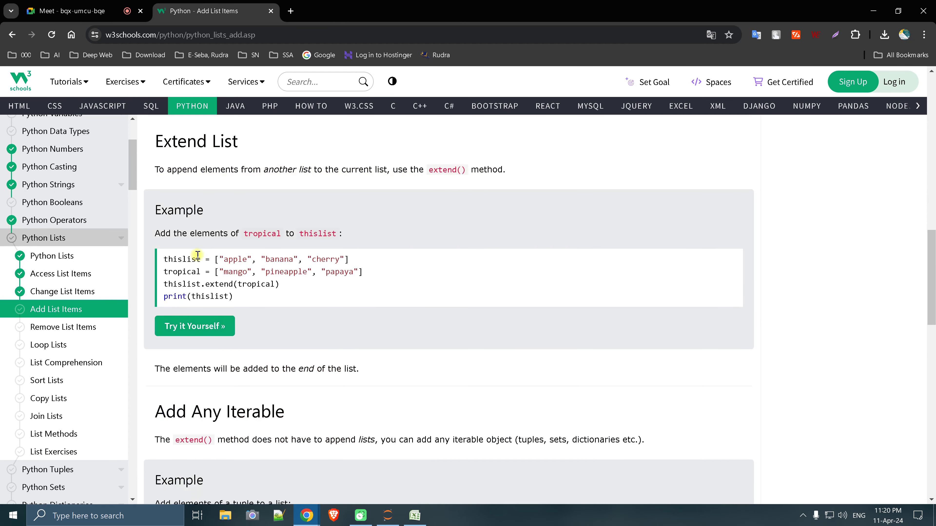
click(203, 324)
click(400, 11)
click(211, 326)
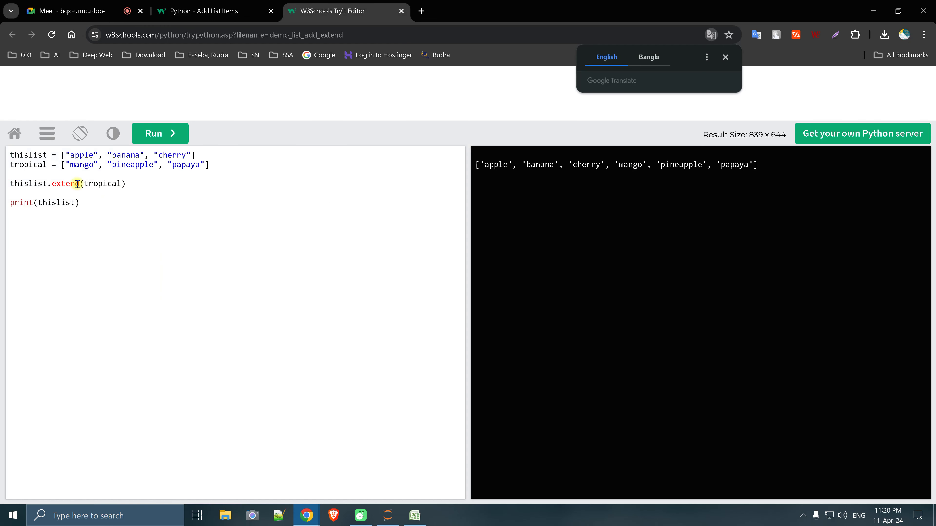
Replace .extend( with += so the code reads thislist+=tropical, and run it
double_click(56, 185)
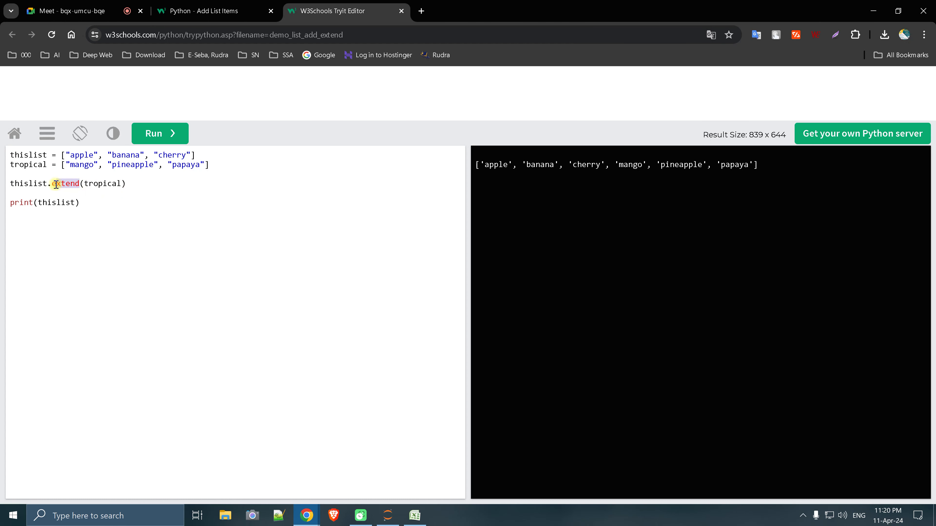
click(55, 184)
key(BackSpace)
text(=)
text(+)
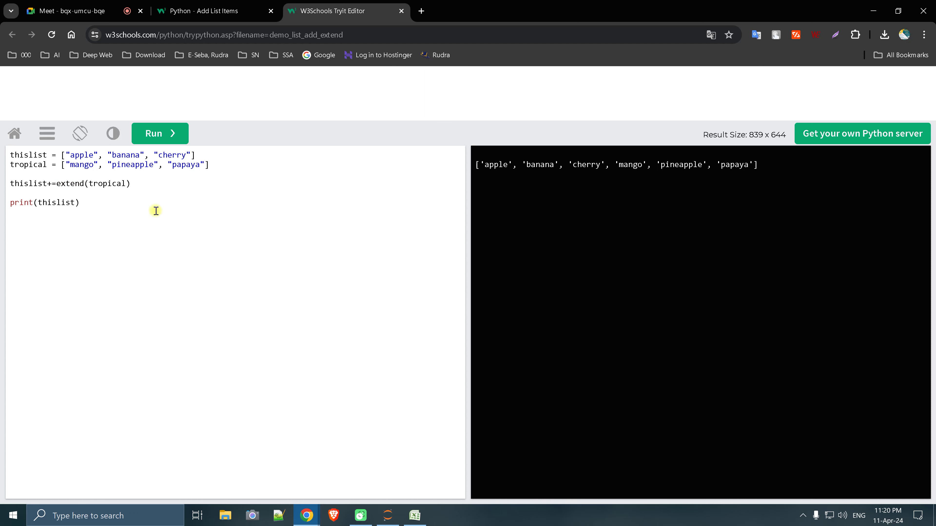
key(Delete)
key(Delete)
key(Delete)
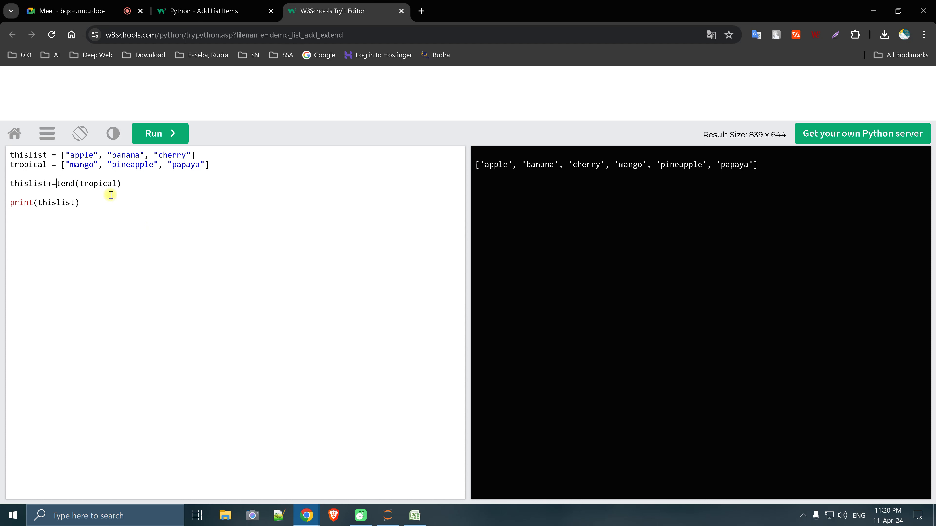
key(Delete)
key(Delete)
key(Delete)
key(Delete)
click(159, 143)
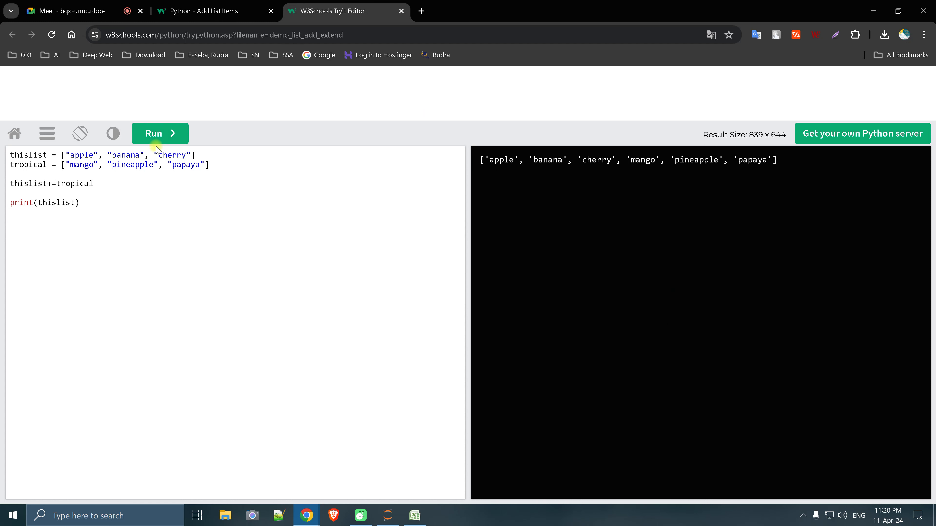
Read through the Add Any Iterable tuple example, then go to the Remove List Items lesson
click(401, 11)
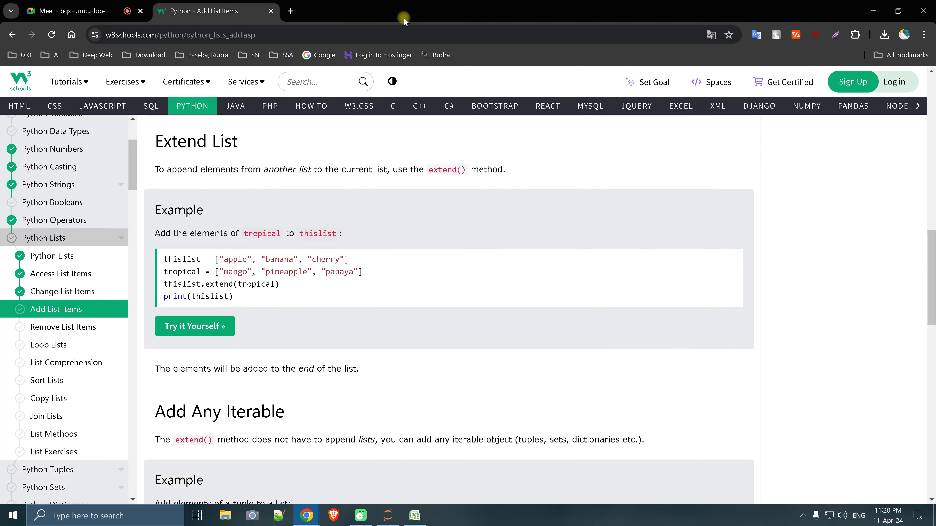
scroll(289, 313, down, 3)
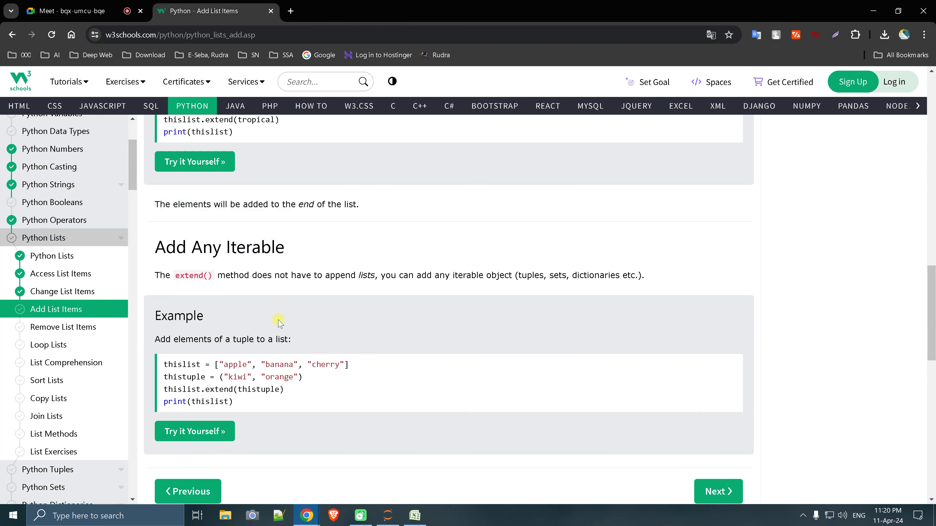
scroll(280, 325, down, 1)
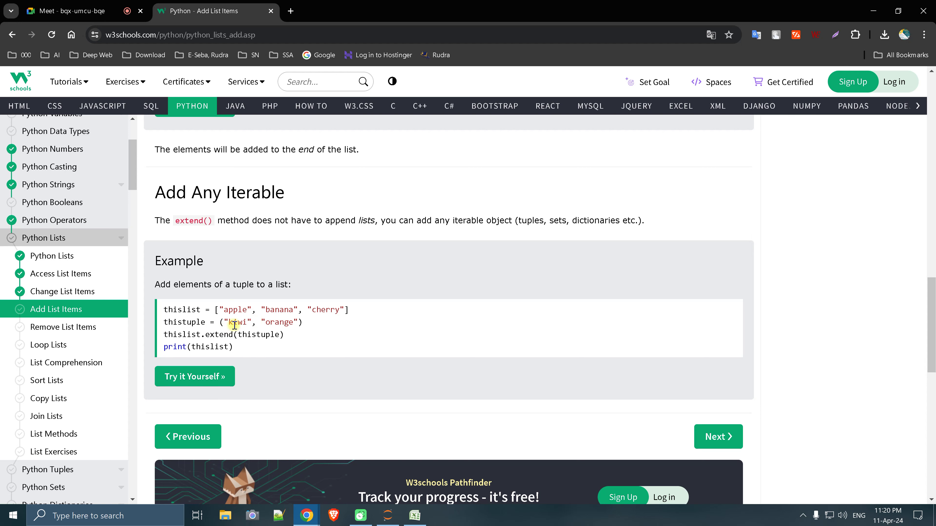
scroll(236, 327, up, 1)
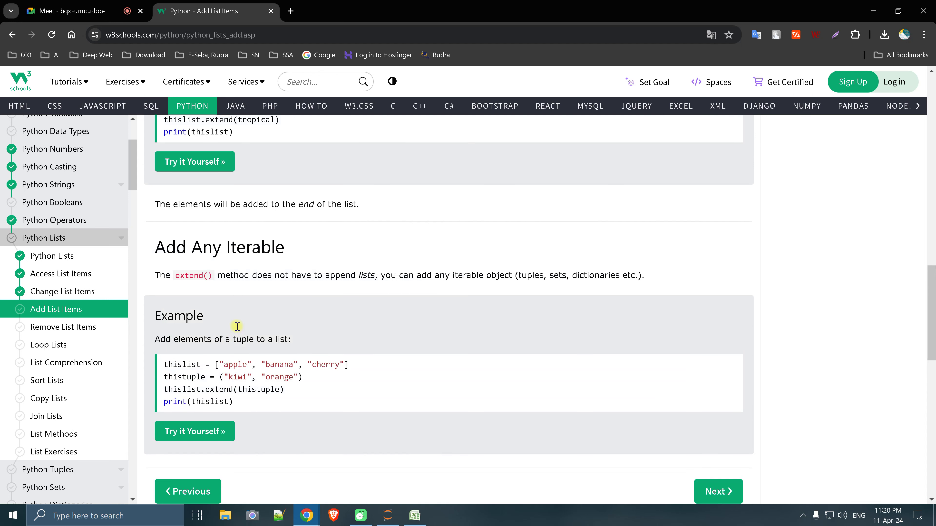
scroll(236, 327, up, 1)
scroll(242, 175, down, 2)
scroll(241, 272, down, 1)
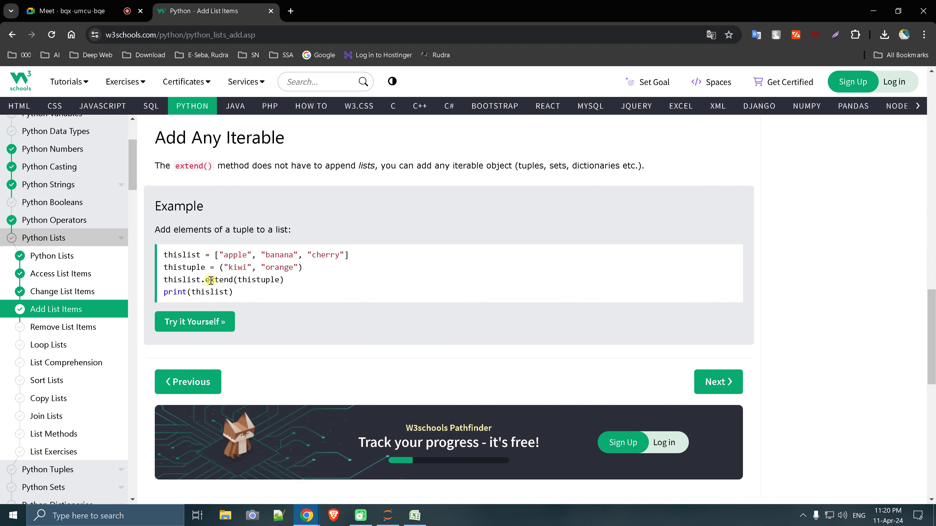
scroll(251, 283, down, 2)
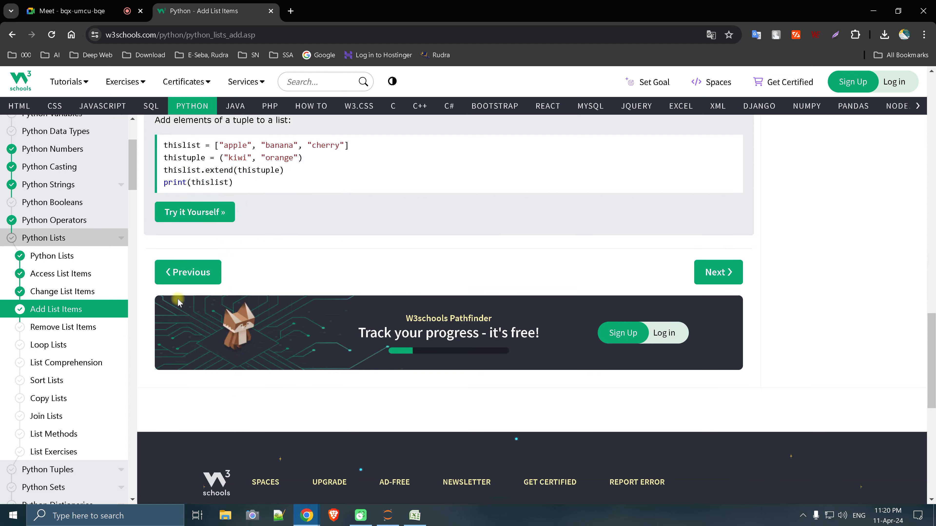
click(78, 327)
Scroll through Remove List Items to Clear the List, then back up to the remove("banana") example
scroll(227, 359, down, 2)
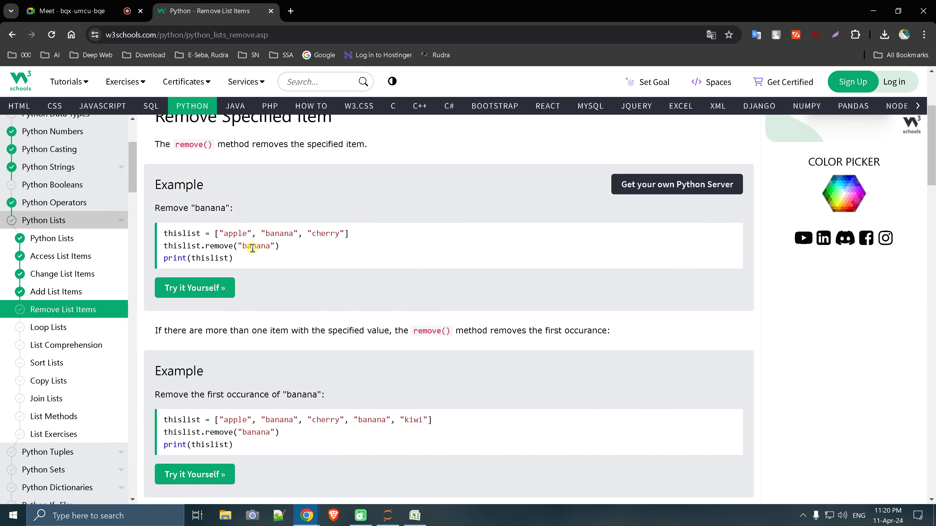
scroll(252, 248, down, 1)
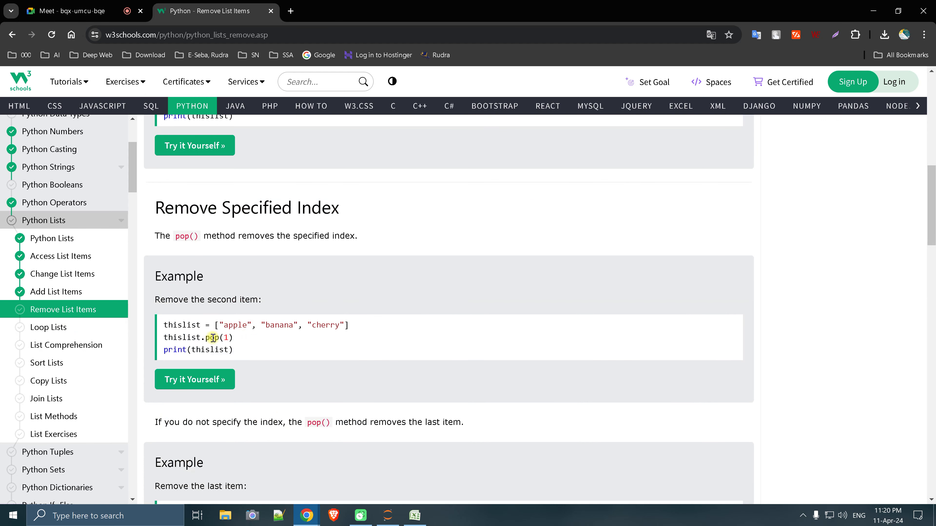
scroll(217, 341, down, 3)
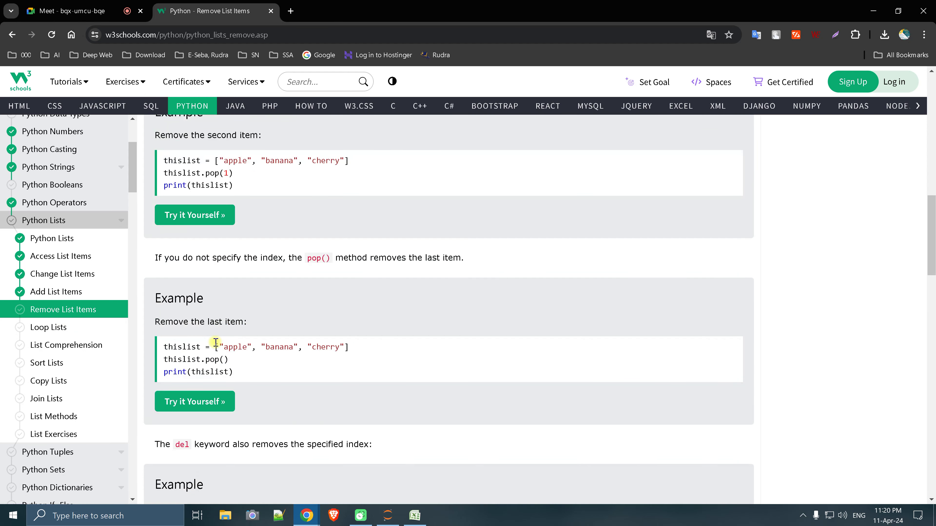
scroll(217, 343, down, 3)
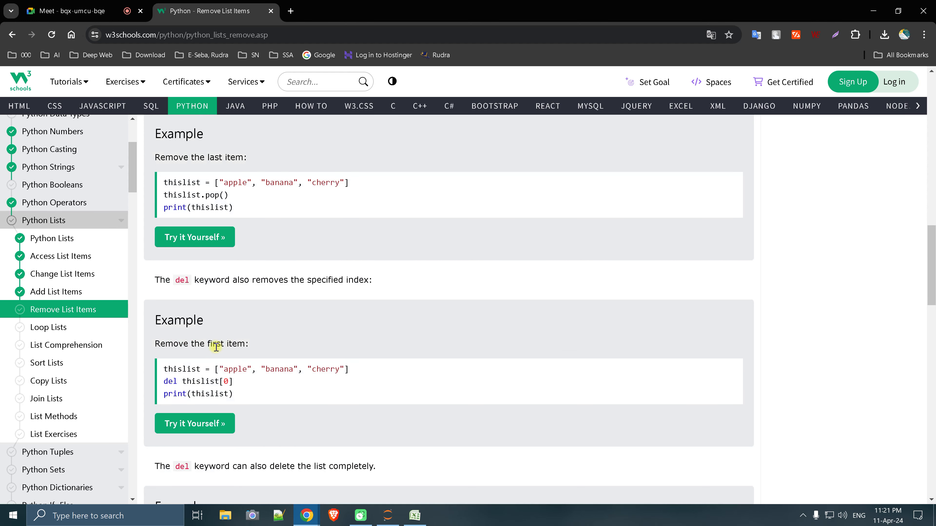
scroll(215, 347, down, 2)
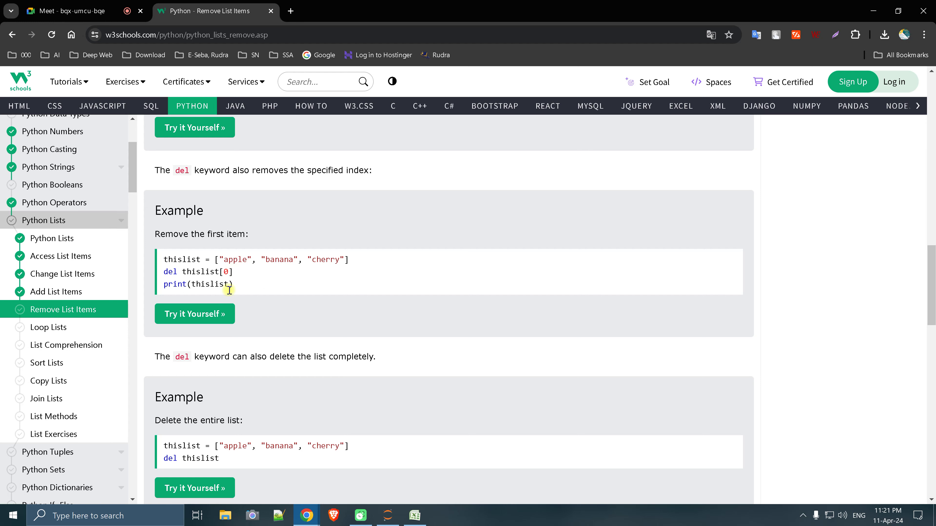
scroll(214, 368, down, 1)
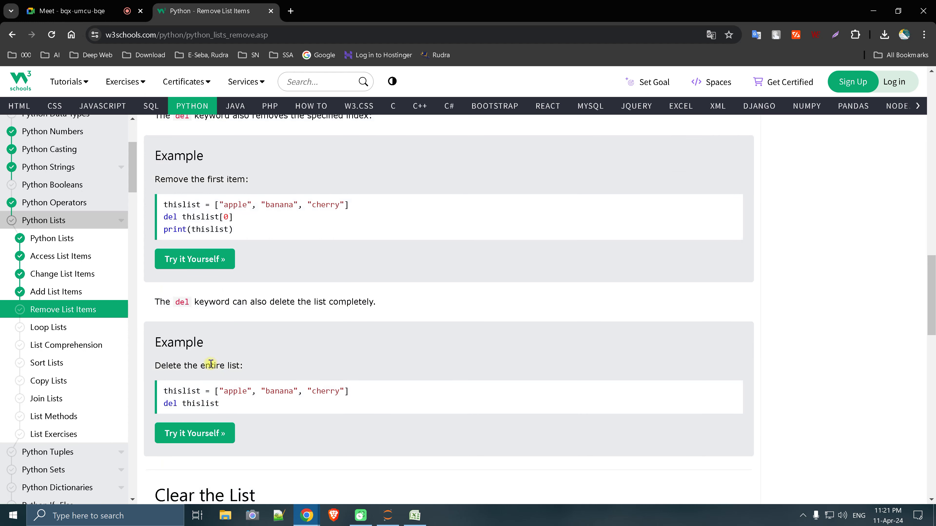
scroll(248, 405, down, 2)
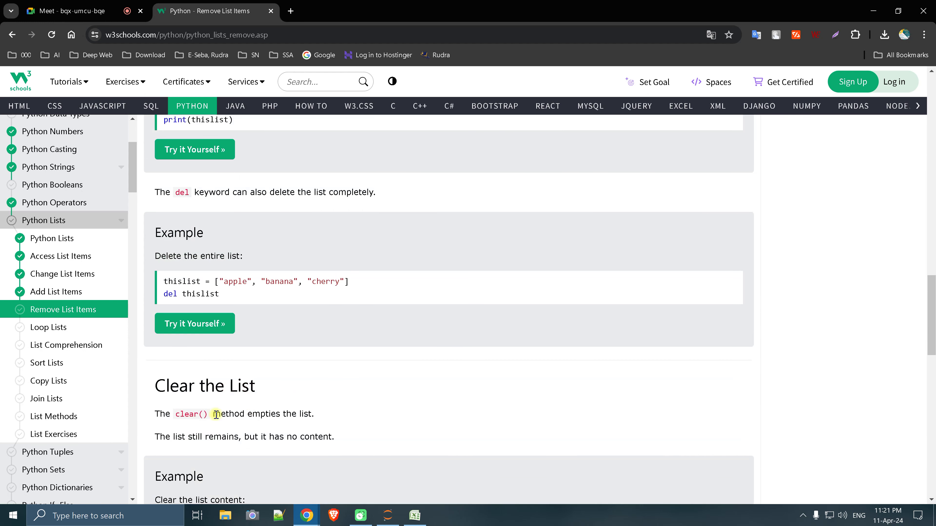
scroll(201, 423, down, 1)
scroll(235, 410, down, 1)
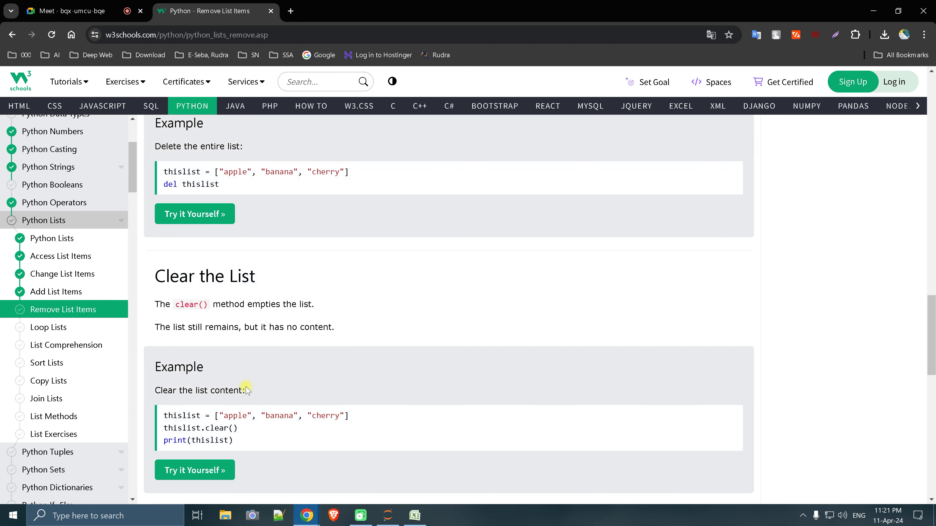
scroll(247, 388, down, 1)
scroll(247, 389, down, 2)
scroll(243, 388, up, 2)
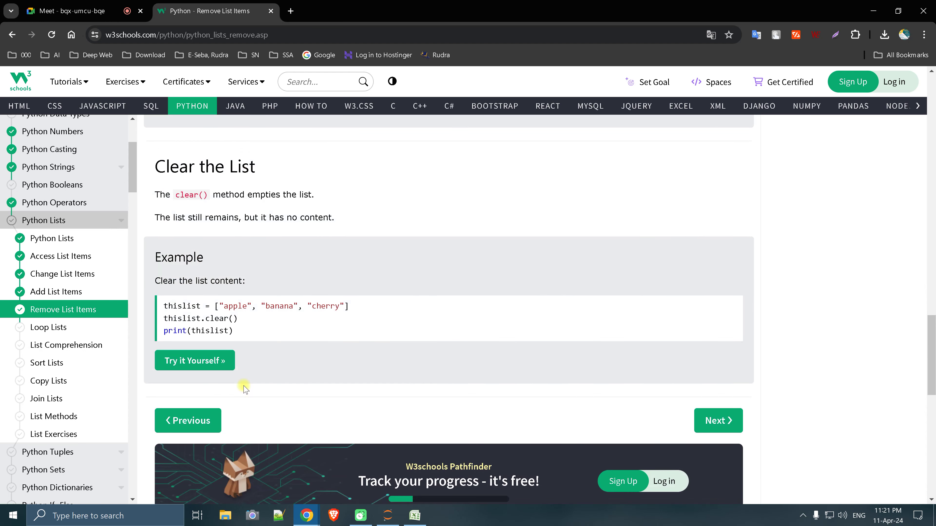
scroll(240, 387, up, 3)
scroll(235, 388, up, 2)
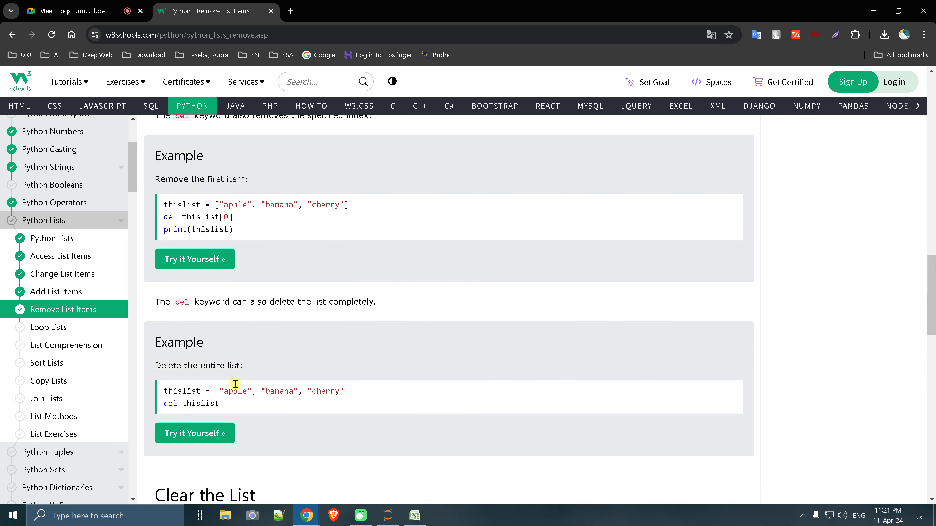
scroll(232, 389, up, 2)
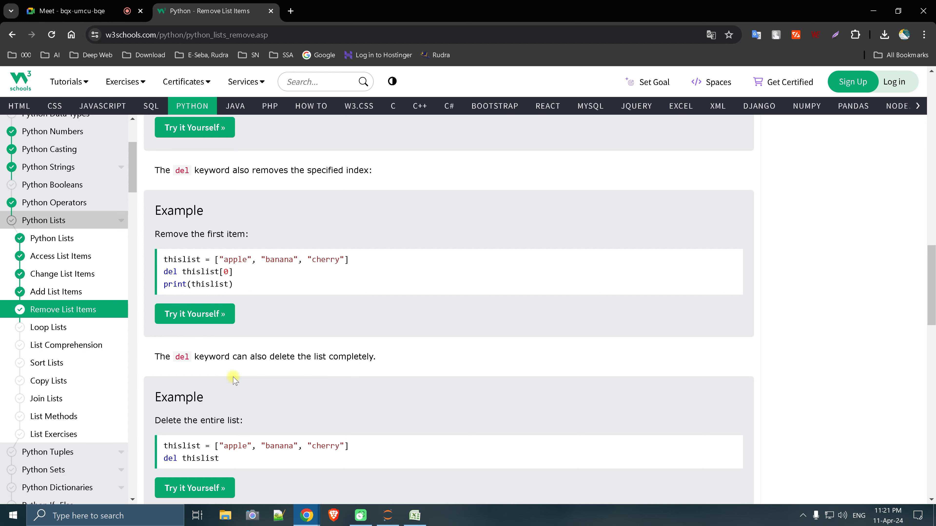
scroll(233, 379, up, 2)
scroll(233, 380, up, 1)
scroll(234, 358, up, 2)
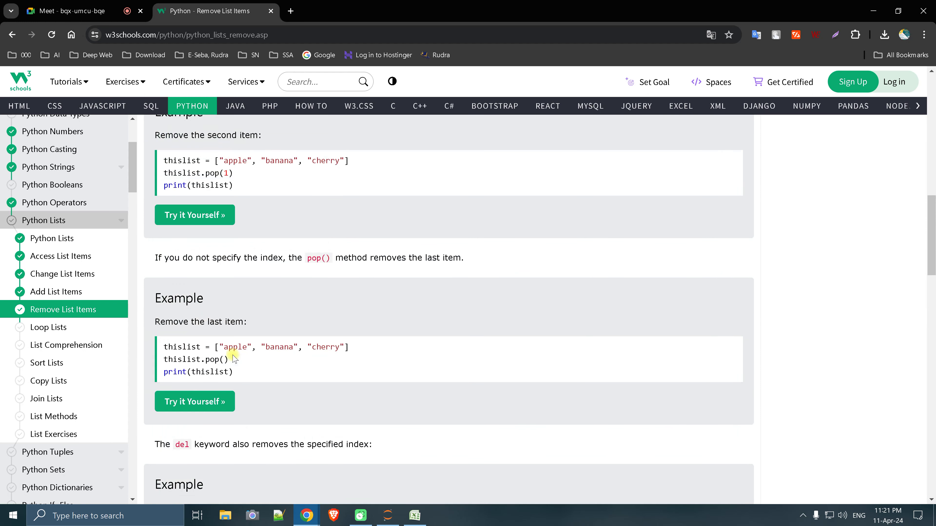
scroll(232, 355, up, 1)
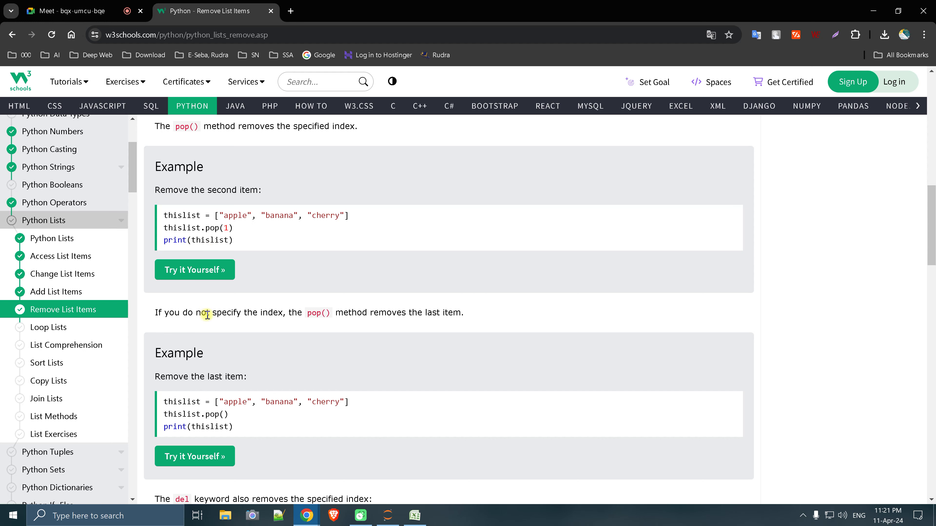
scroll(207, 314, up, 2)
scroll(208, 314, up, 1)
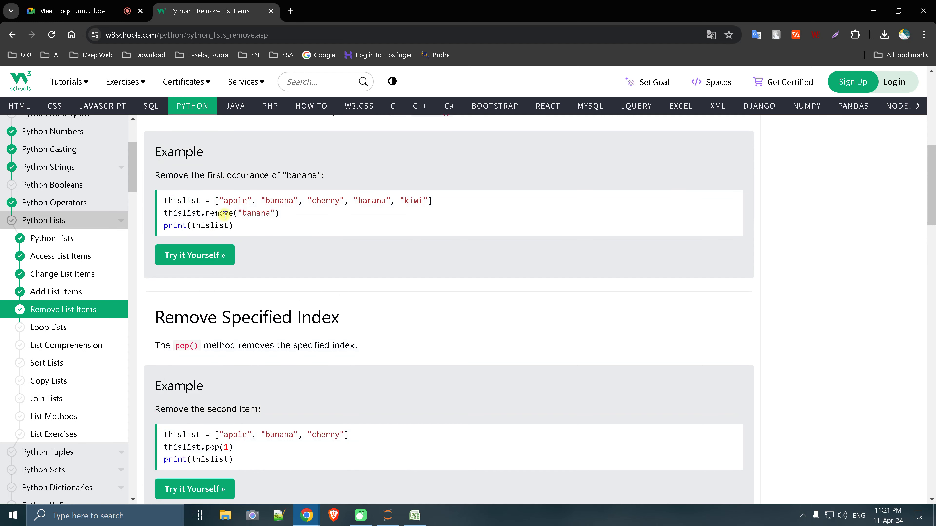
Run the remove example with the value changed to "banan,,,", producing a ValueError
click(209, 255)
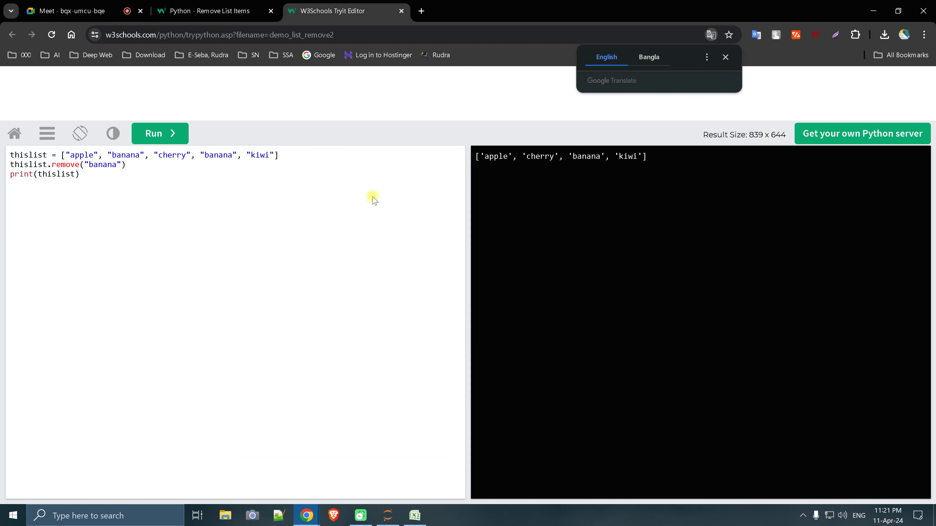
click(117, 166)
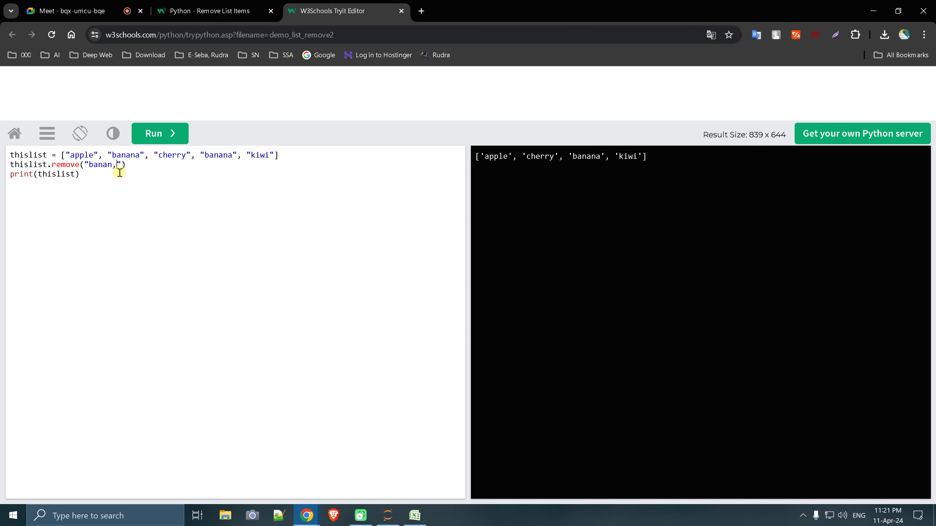
text(,,)
click(154, 140)
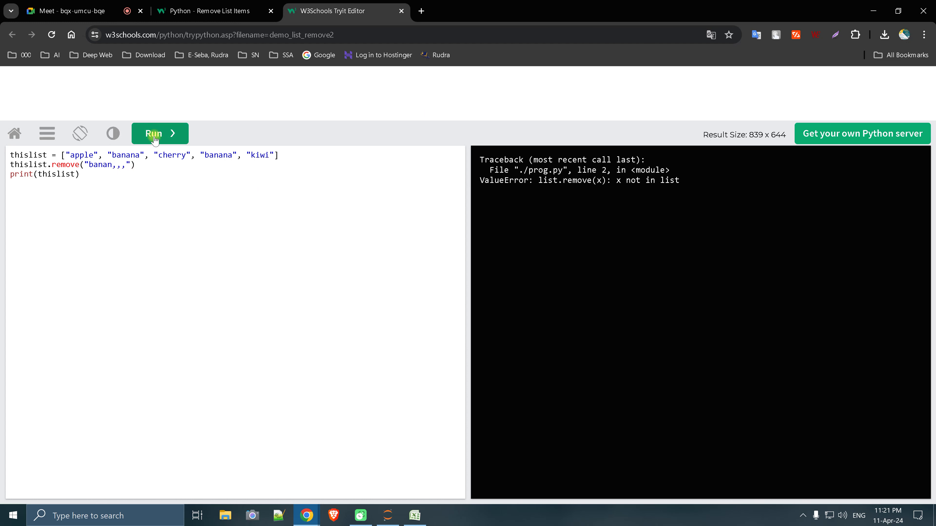
Replace remove with del and run it, showing a SyntaxError, then return to the lesson
double_click(71, 165)
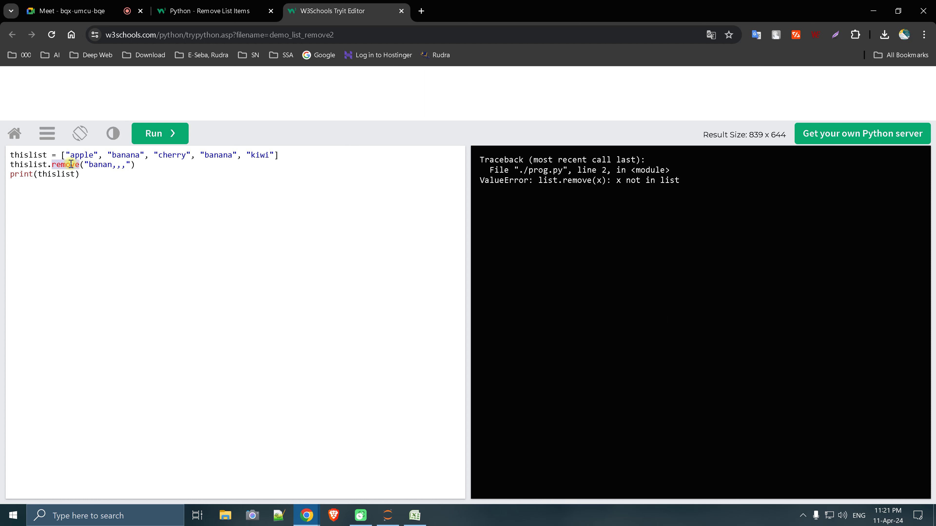
text(del)
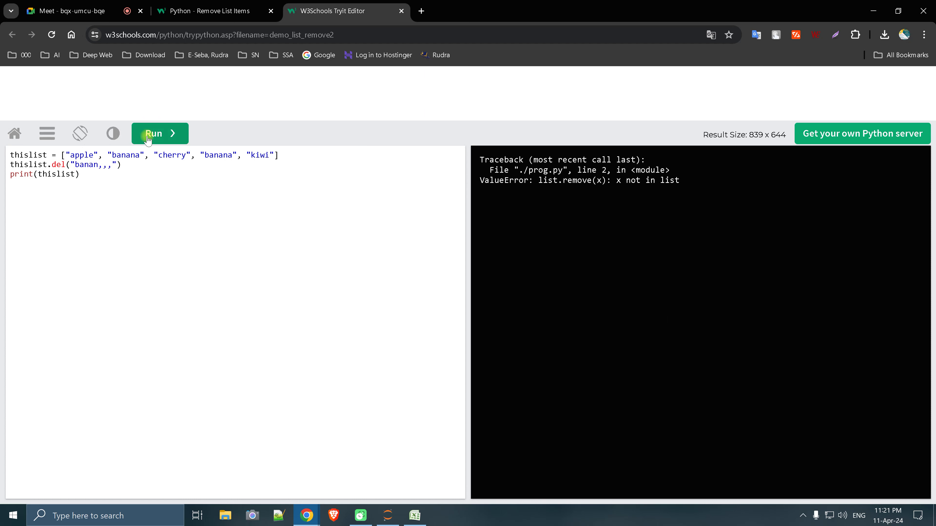
click(169, 135)
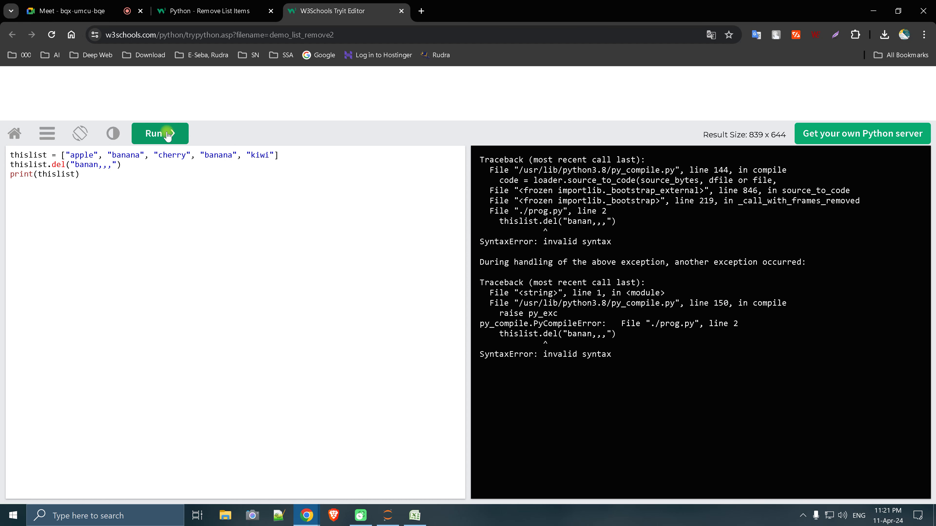
click(207, 10)
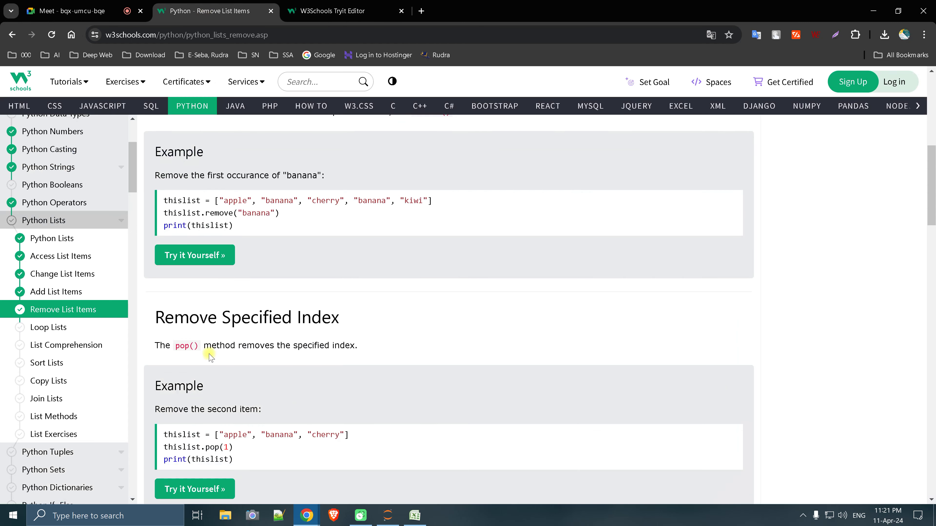
scroll(213, 357, down, 5)
scroll(212, 354, down, 5)
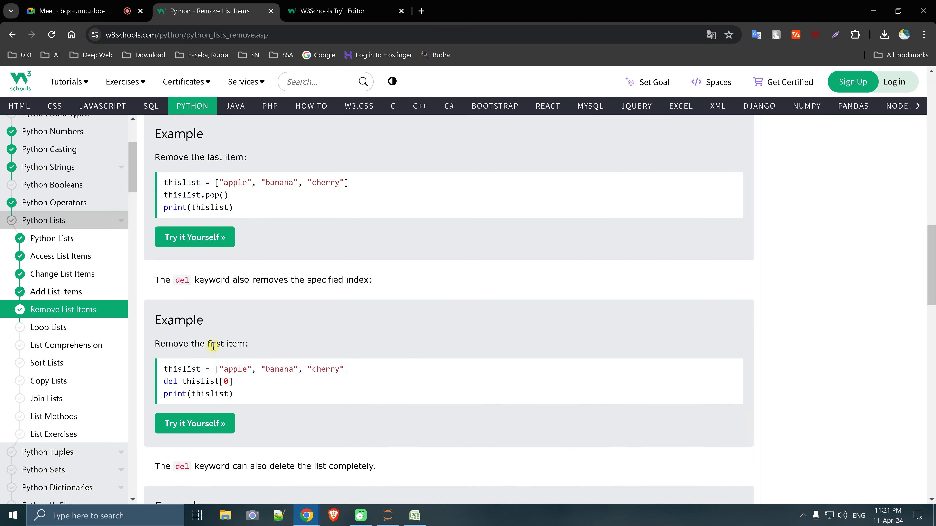
scroll(213, 346, down, 4)
scroll(214, 347, down, 1)
scroll(214, 349, down, 2)
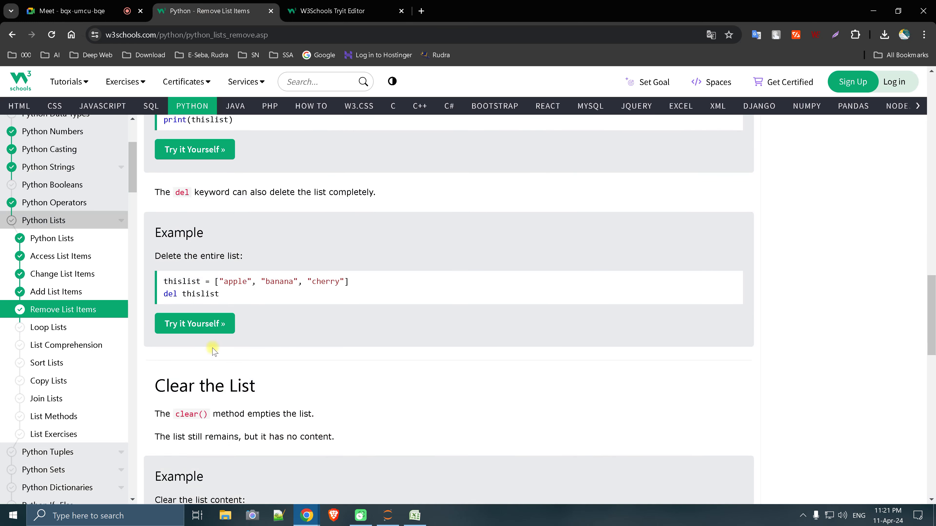
scroll(213, 350, down, 2)
scroll(212, 350, up, 4)
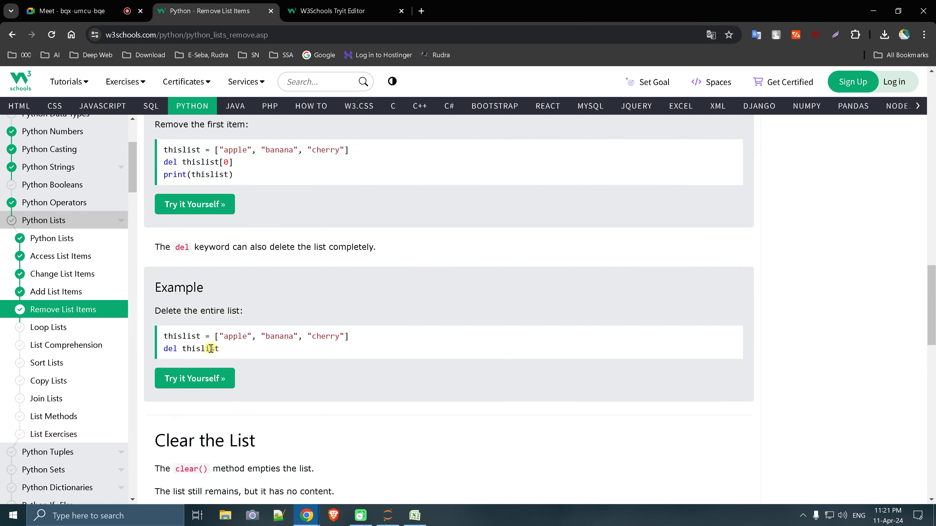
scroll(211, 350, up, 5)
scroll(211, 350, up, 3)
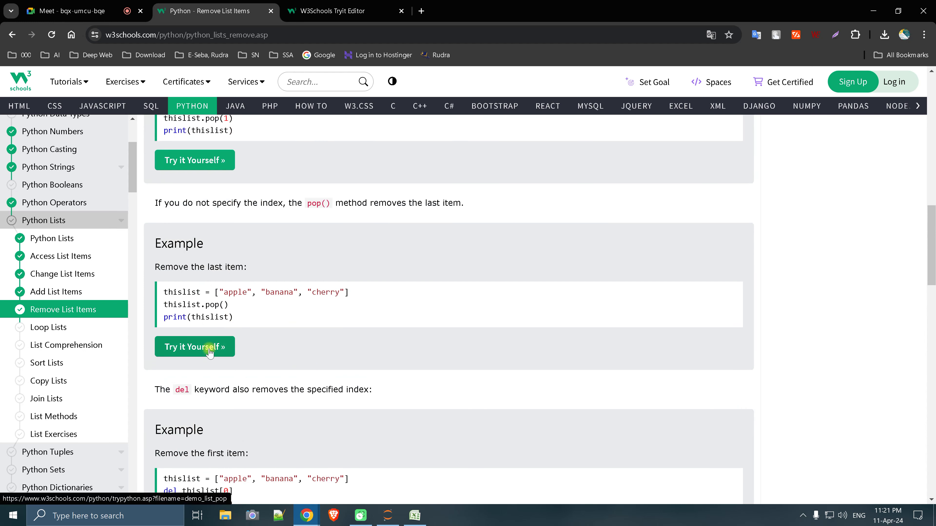
scroll(210, 352, up, 4)
scroll(209, 350, up, 3)
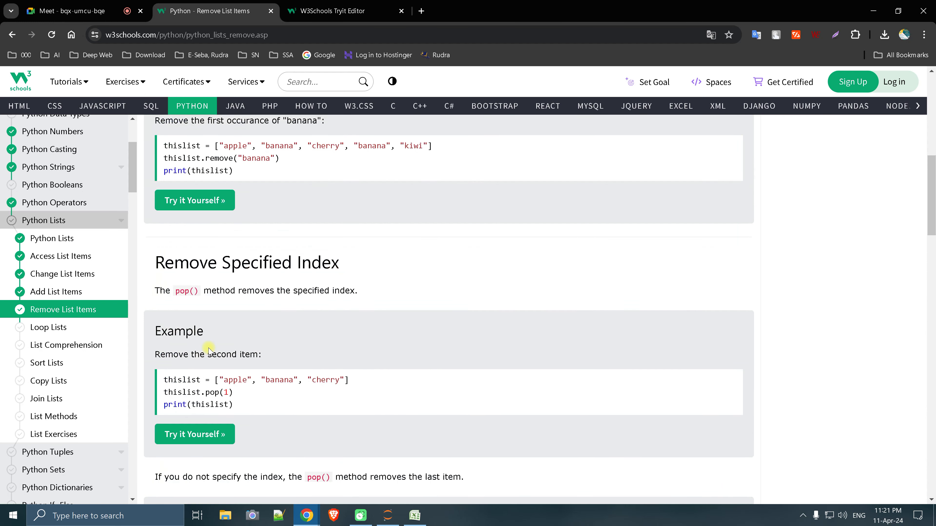
scroll(208, 349, up, 3)
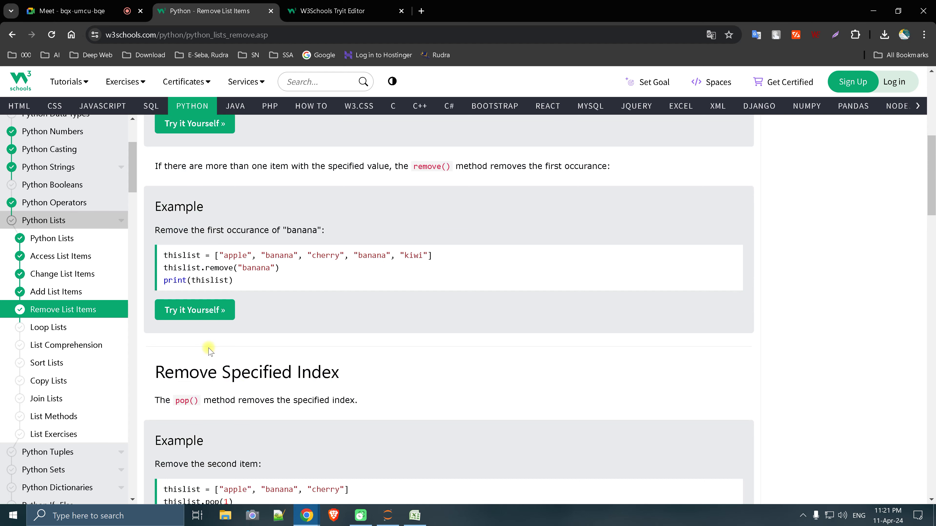
scroll(208, 350, up, 1)
scroll(208, 350, up, 3)
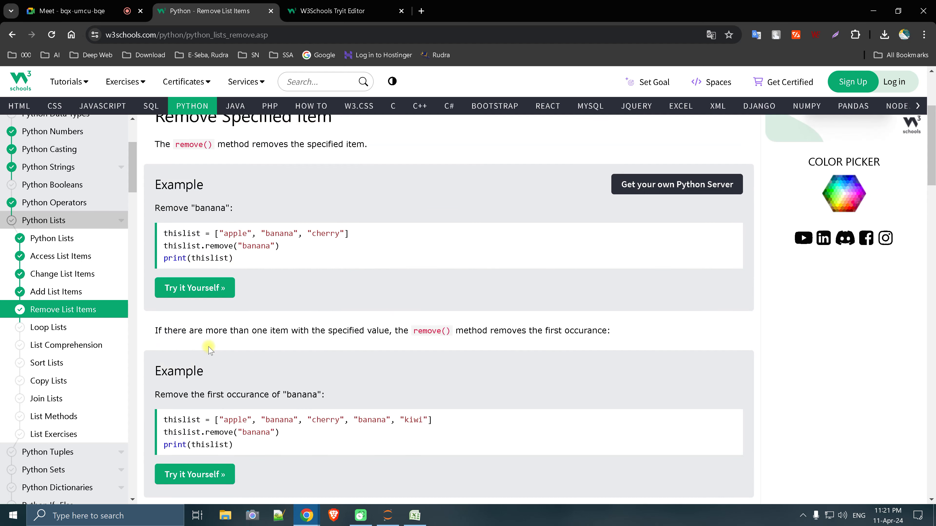
Return to the Tryit Editor showing thislist.del("banan,,,") and its SyntaxError: invalid syntax output
click(332, 11)
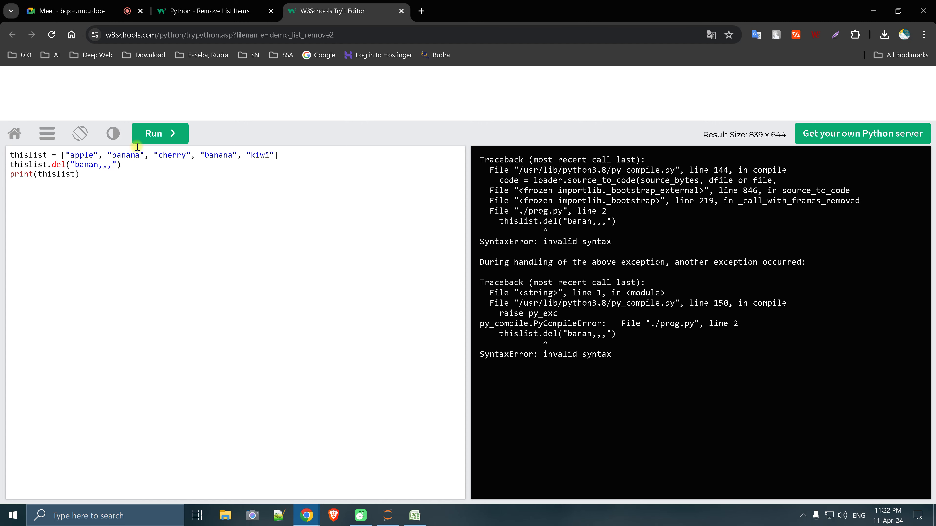
Switch to the Remove List Items lesson and scroll through its examples, then back up to the title
click(205, 11)
scroll(202, 335, down, 3)
scroll(201, 335, down, 5)
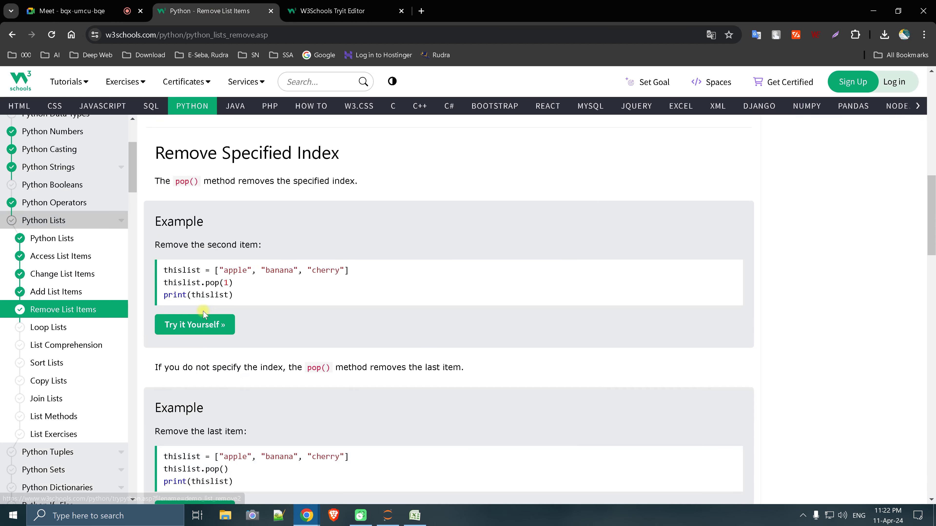
scroll(204, 324, down, 4)
scroll(204, 314, down, 3)
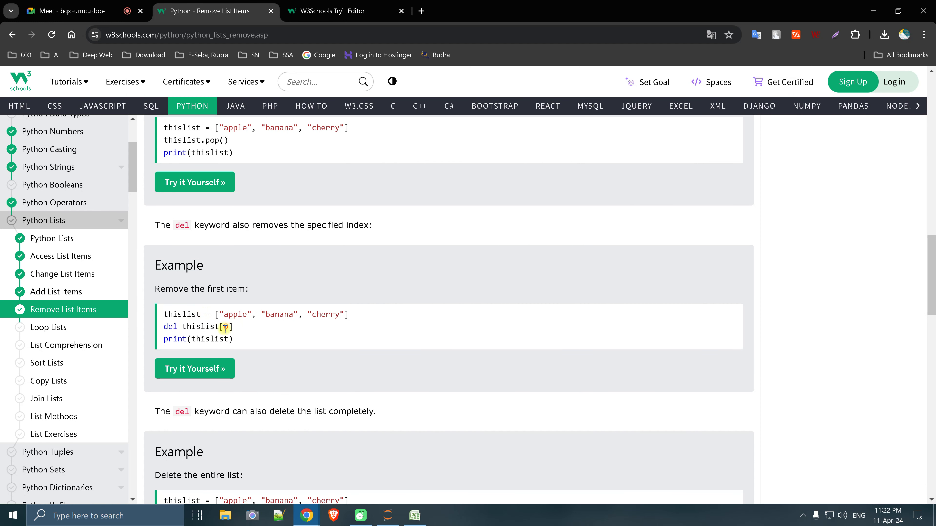
scroll(225, 328, down, 3)
scroll(205, 238, down, 3)
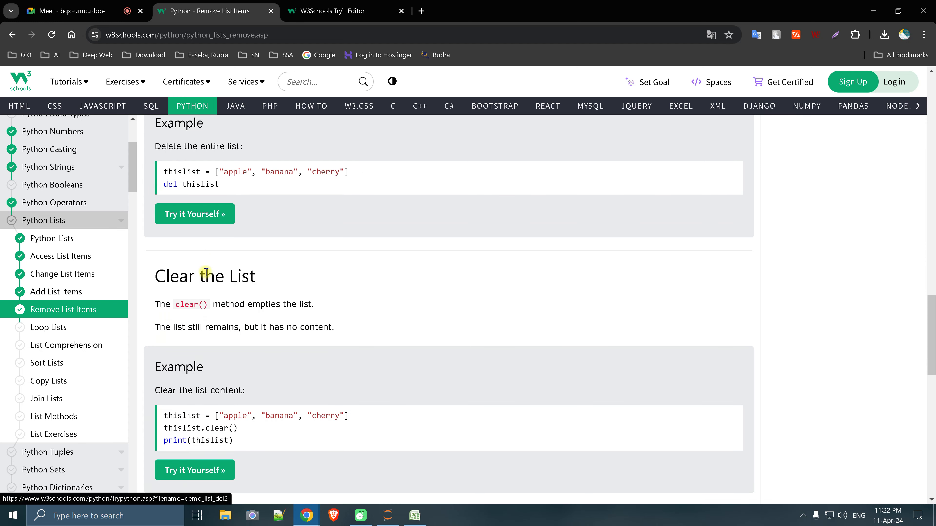
scroll(205, 272, down, 3)
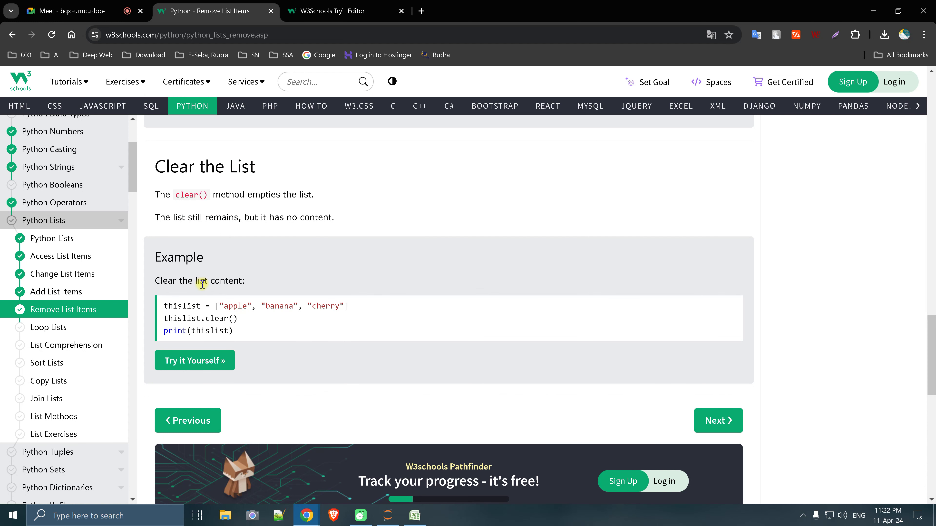
scroll(202, 284, down, 1)
scroll(202, 285, up, 4)
scroll(202, 288, up, 6)
scroll(202, 289, up, 4)
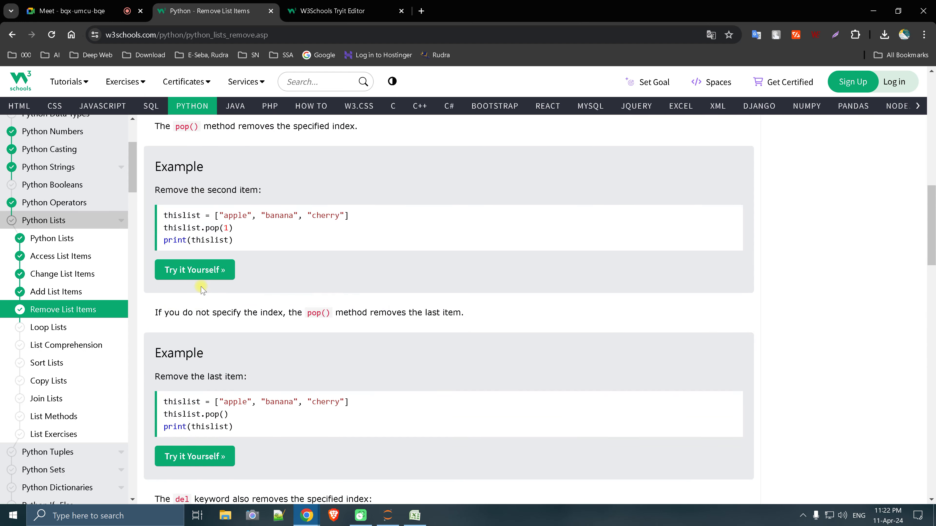
scroll(202, 290, up, 7)
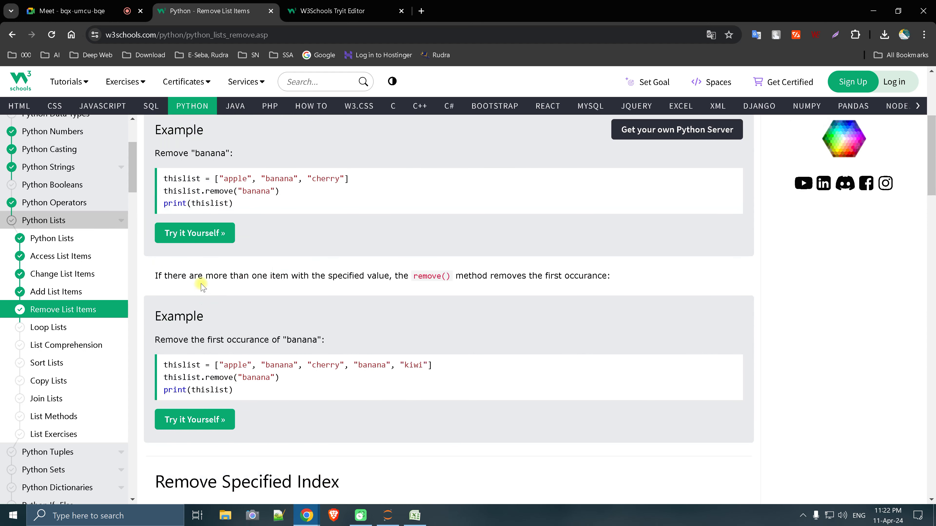
scroll(203, 285, up, 2)
scroll(201, 283, up, 2)
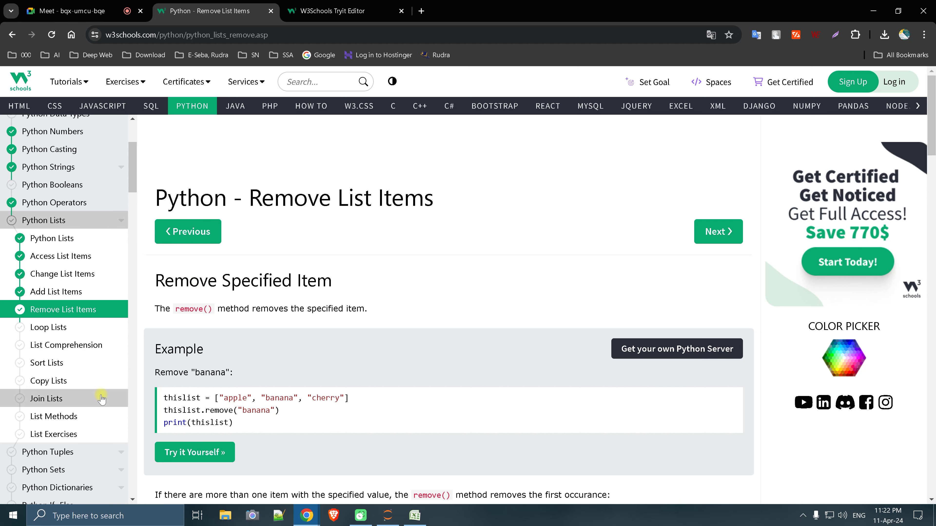
View the List Methods table in a new tab, then close it and the Tryit Editor tab
right_click(69, 416)
click(127, 253)
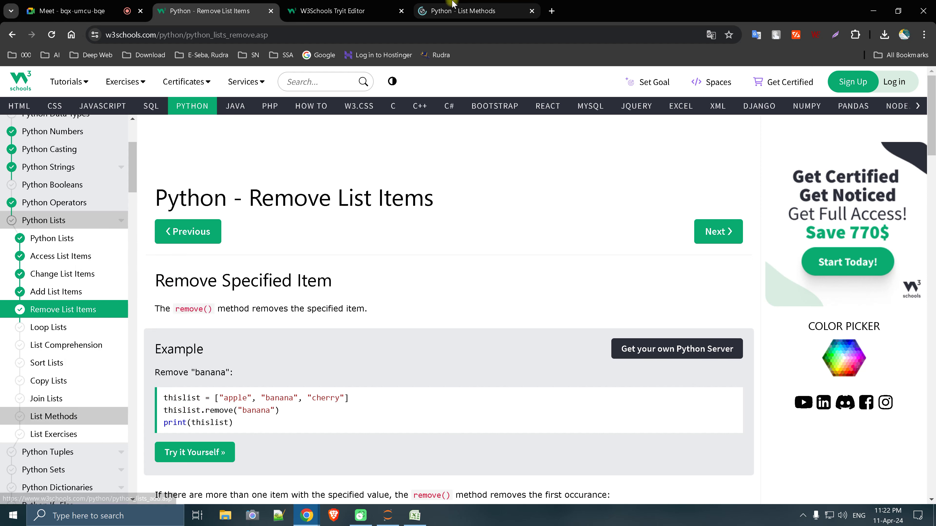
click(475, 10)
scroll(295, 355, down, 3)
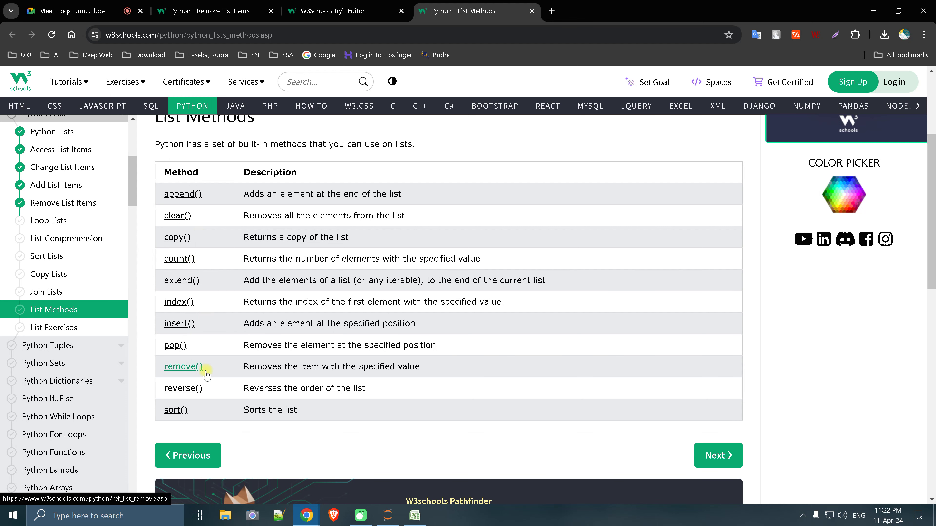
scroll(228, 405, down, 3)
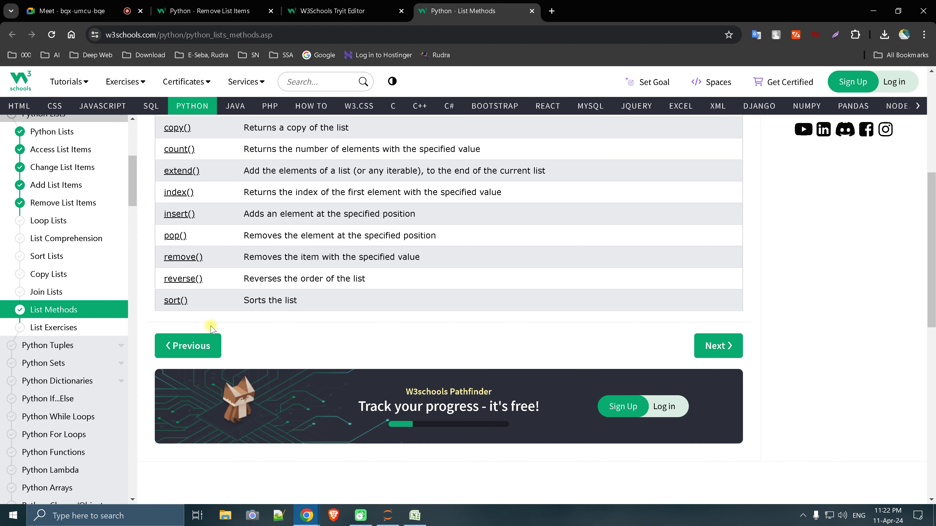
click(532, 11)
click(402, 11)
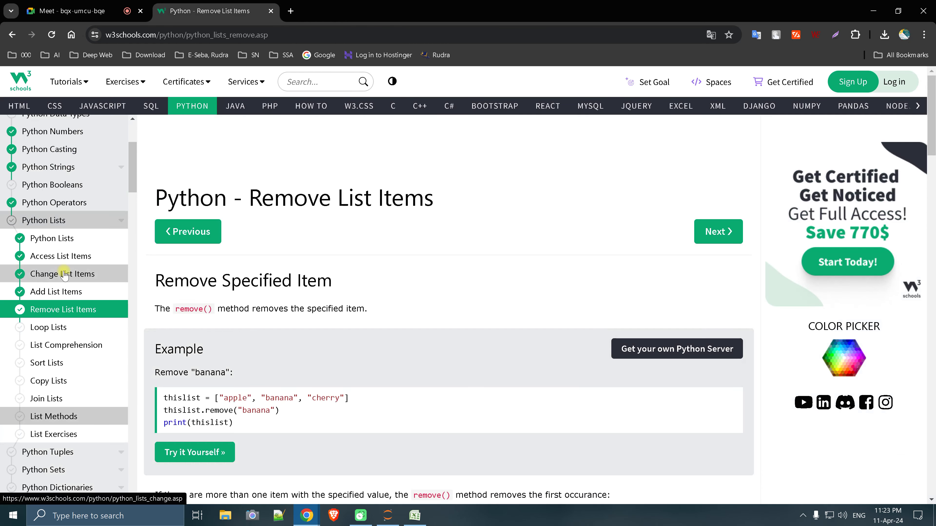
Read the Loop Lists lesson to its end, reaching 25 lessons completed
click(60, 328)
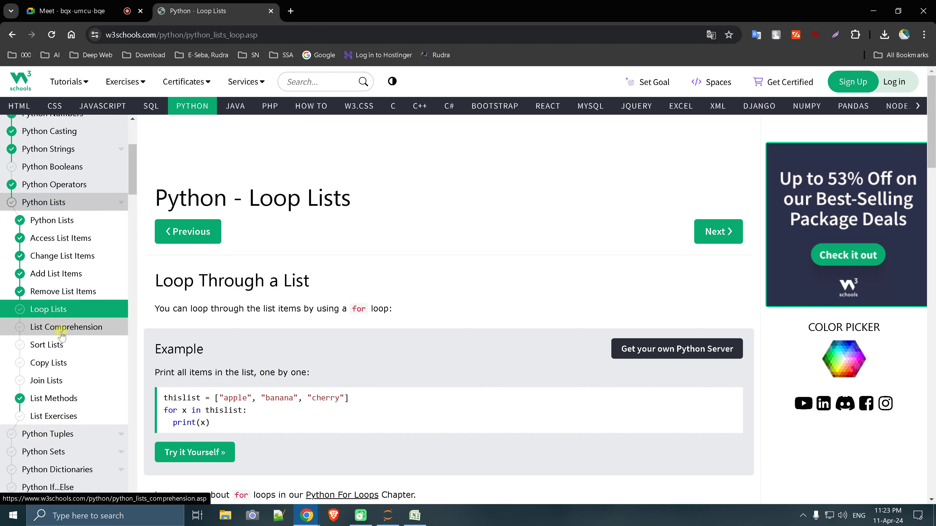
scroll(228, 365, down, 3)
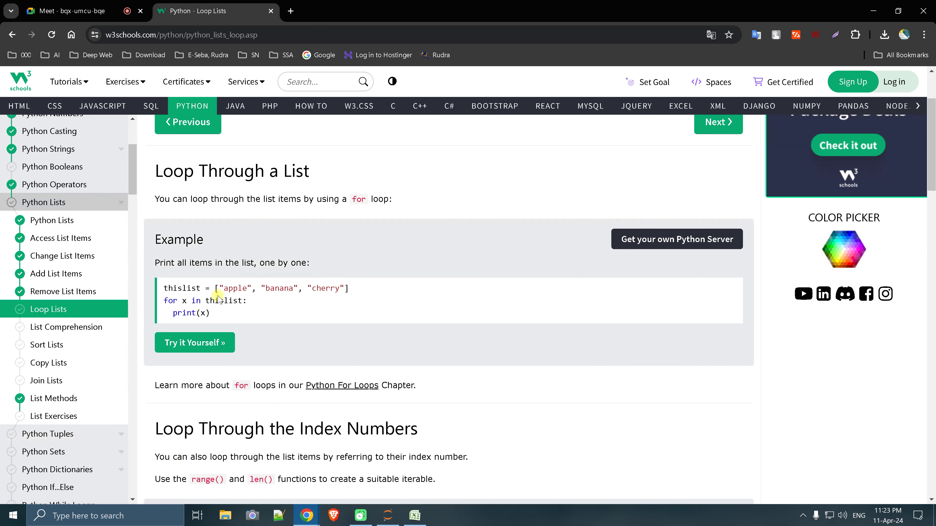
scroll(228, 312, down, 3)
scroll(229, 312, down, 4)
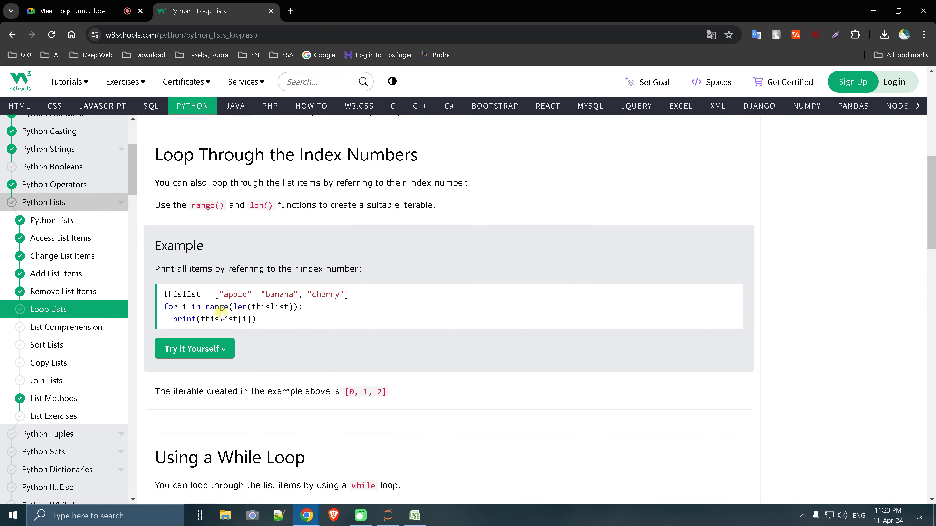
scroll(304, 307, down, 3)
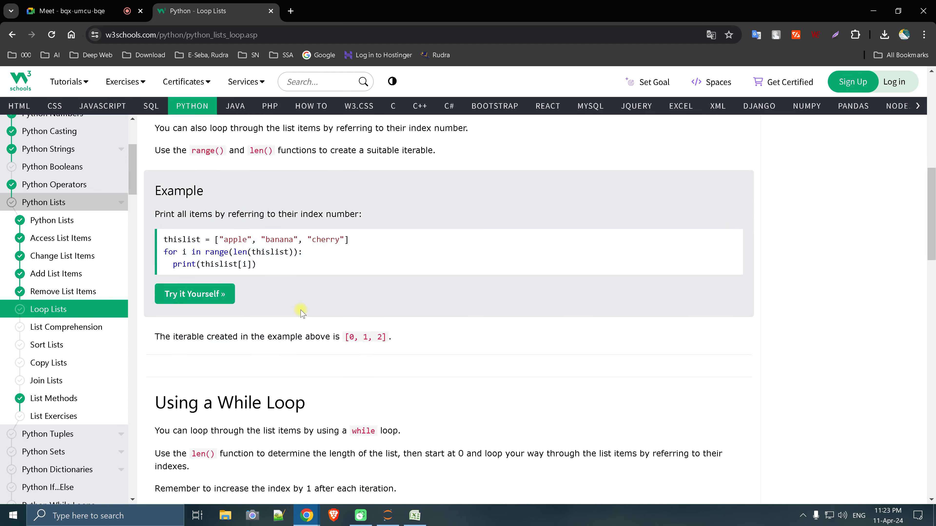
scroll(296, 315, down, 3)
scroll(291, 318, down, 3)
scroll(291, 318, down, 6)
scroll(286, 314, up, 3)
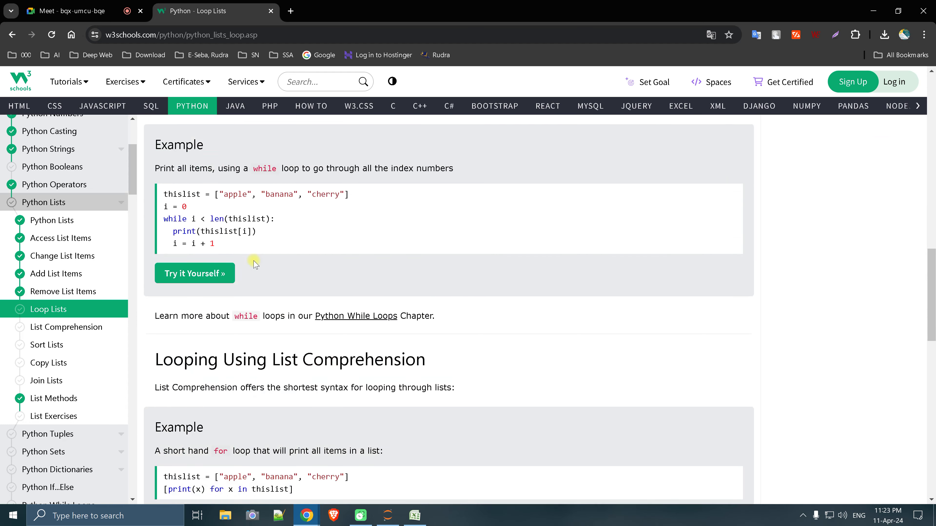
scroll(255, 242, down, 10)
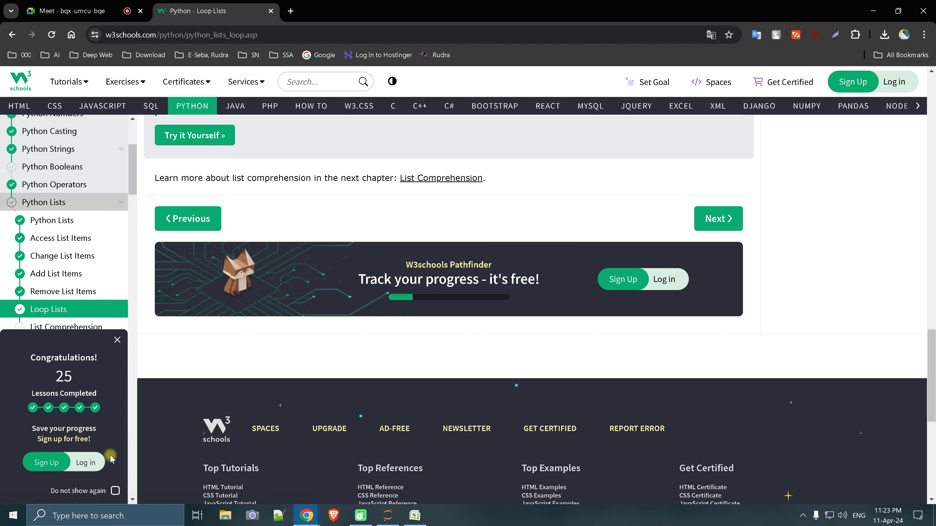
Log in to W3Schools with the Google account and continue on the FREE plan
click(90, 465)
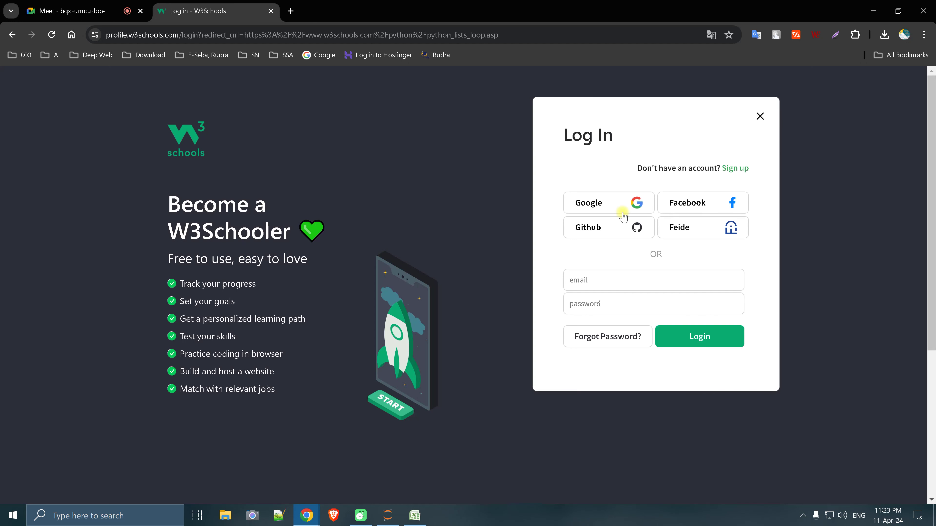
click(607, 213)
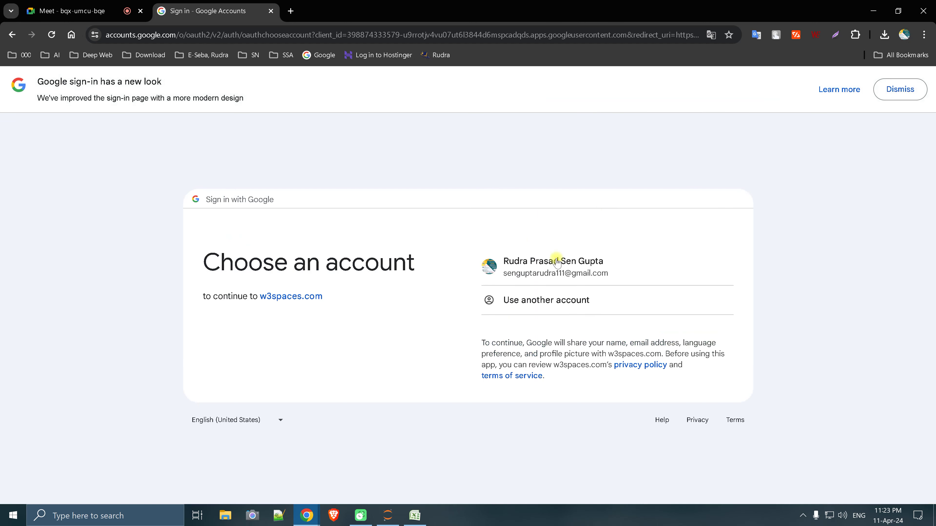
click(551, 266)
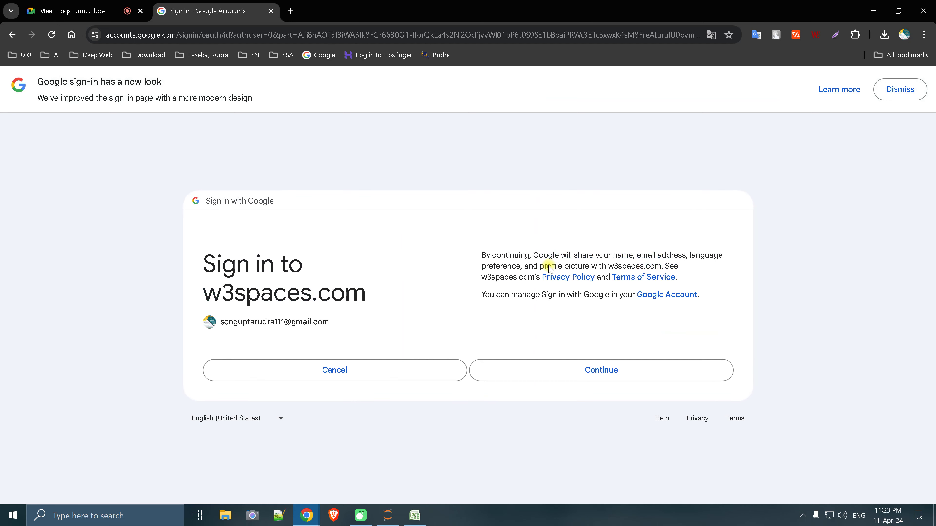
click(573, 375)
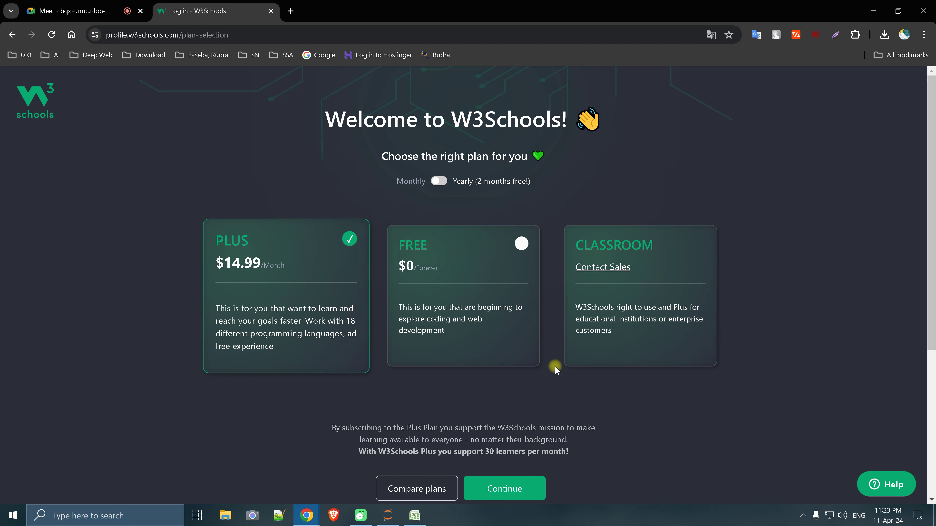
click(523, 244)
click(516, 479)
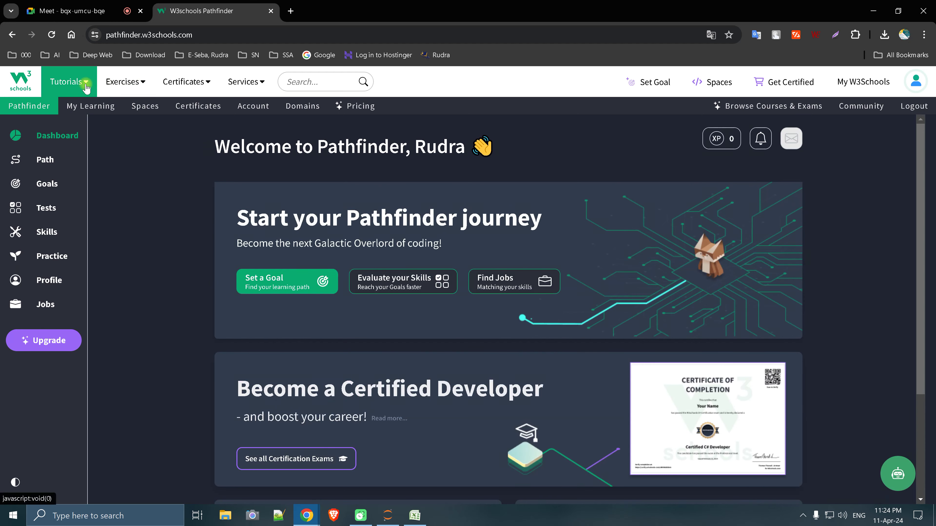
Filter the Tutorials catalogue for 'python' and open the Learn Python tutorial
click(67, 81)
scroll(309, 463, down, 5)
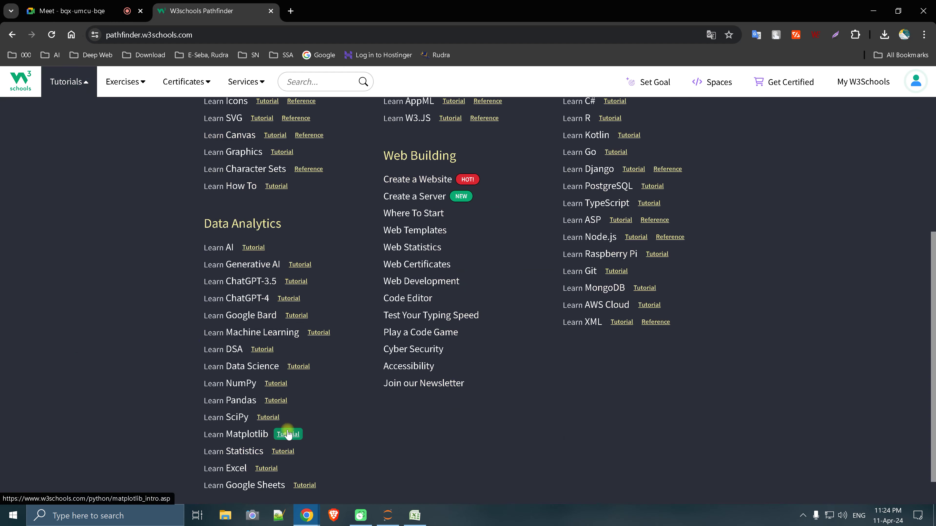
scroll(328, 259, up, 4)
scroll(562, 295, down, 5)
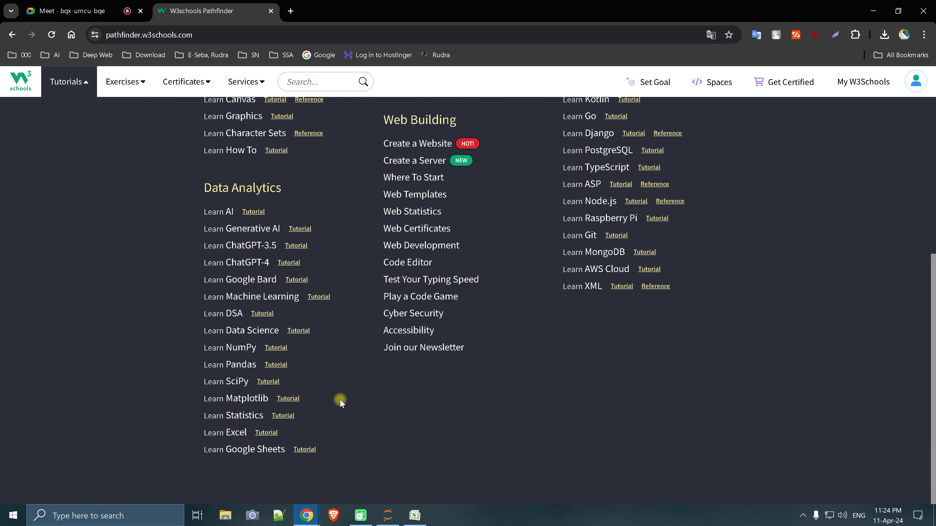
scroll(318, 404, up, 2)
scroll(318, 402, up, 4)
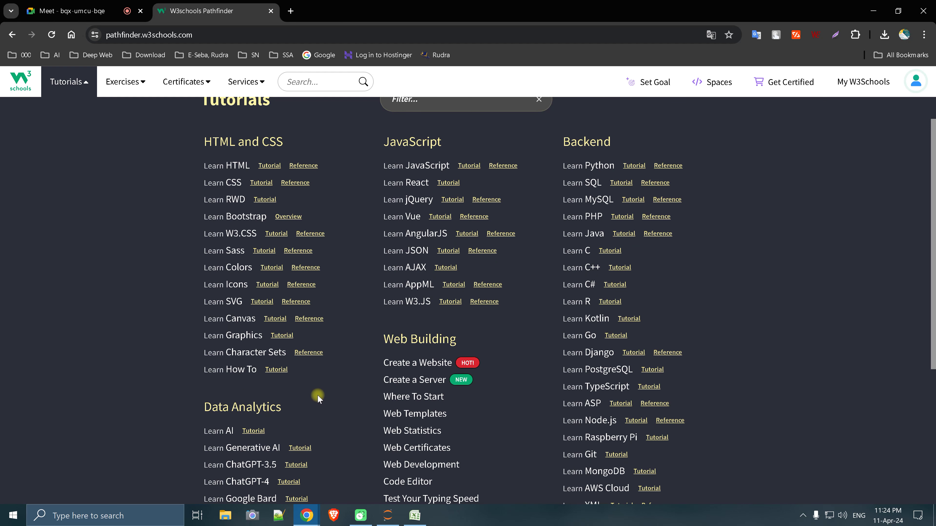
scroll(318, 395, up, 1)
click(441, 125)
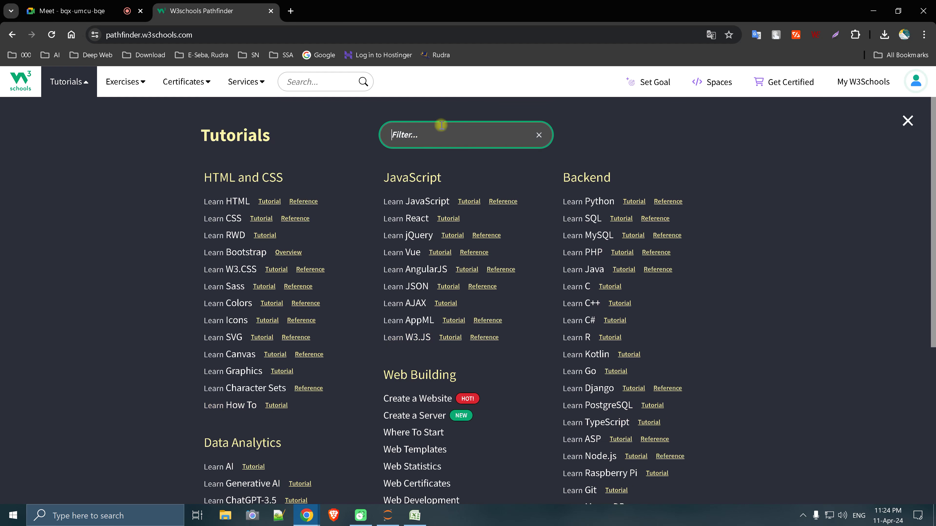
text(python)
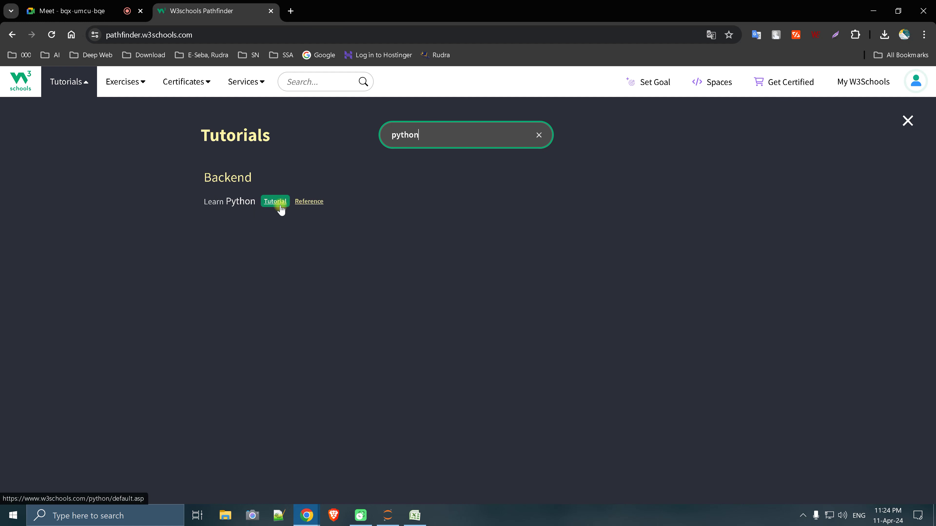
click(277, 201)
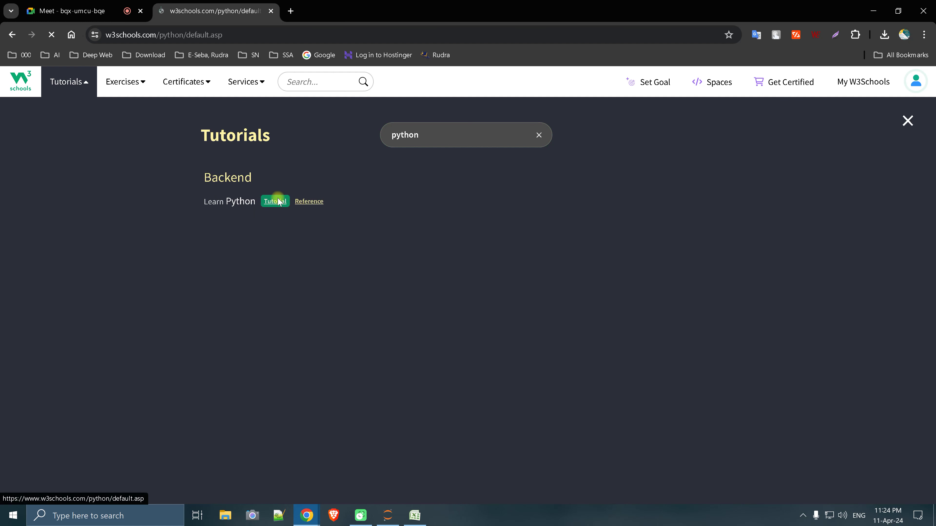
scroll(176, 314, down, 3)
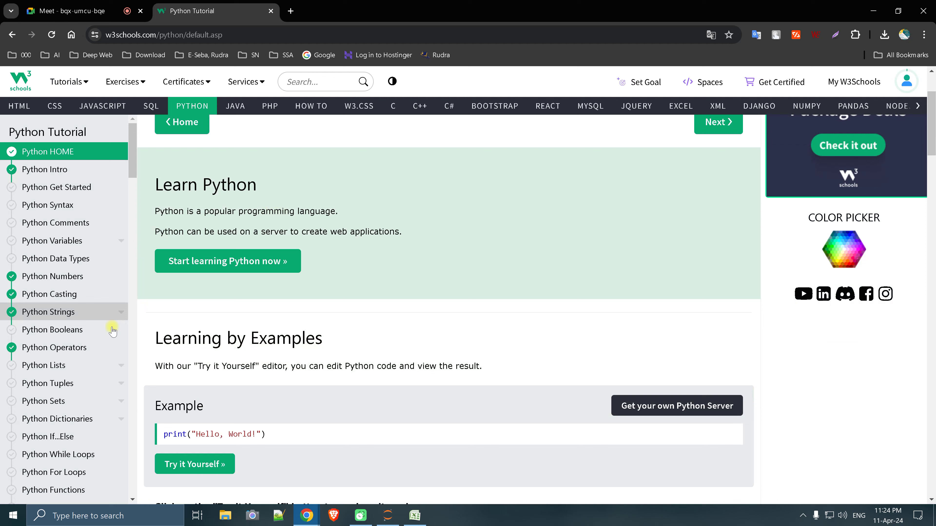
Open Python Lists, then List Comprehension, reading down to the range(10) if x < 5 example
click(72, 364)
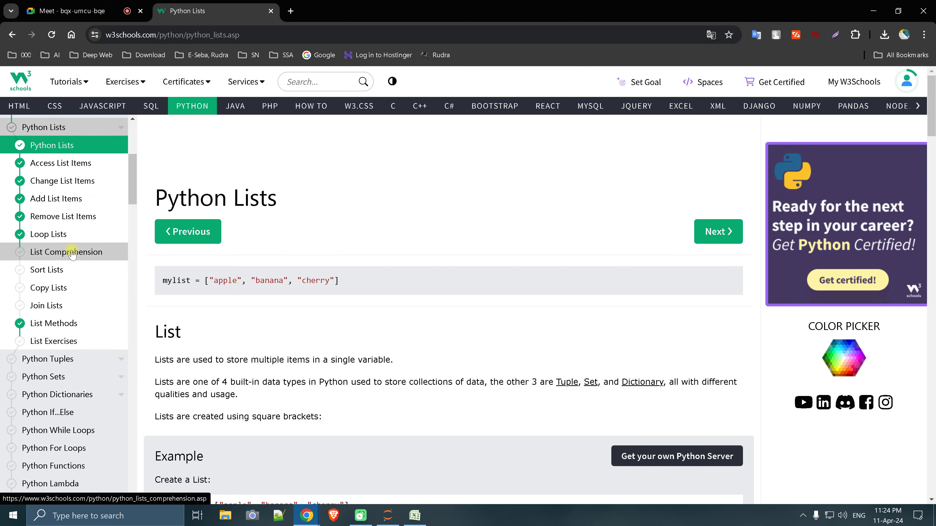
click(68, 253)
scroll(251, 332, down, 4)
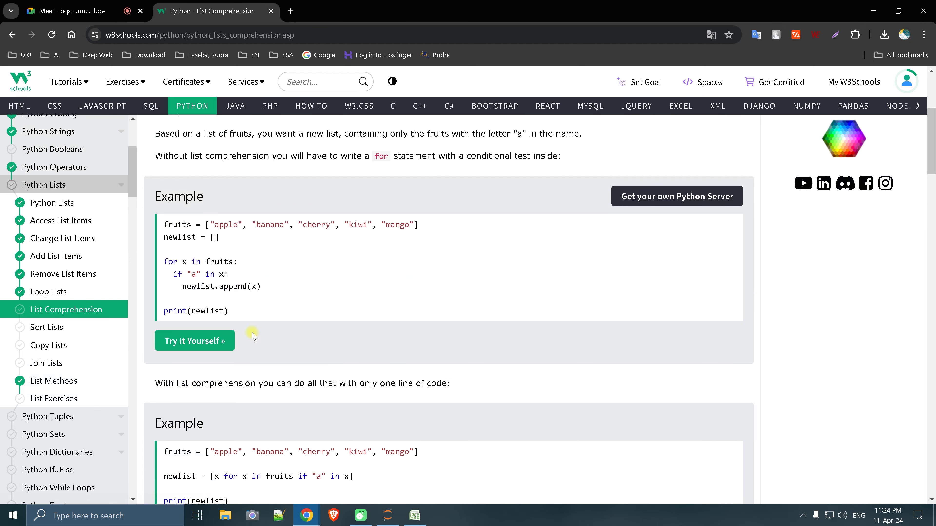
scroll(257, 311, down, 3)
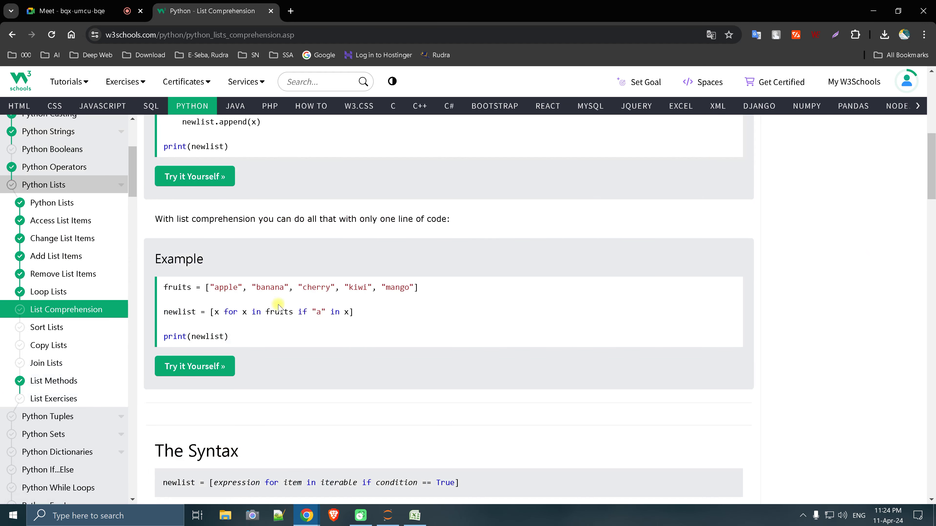
scroll(255, 327, down, 3)
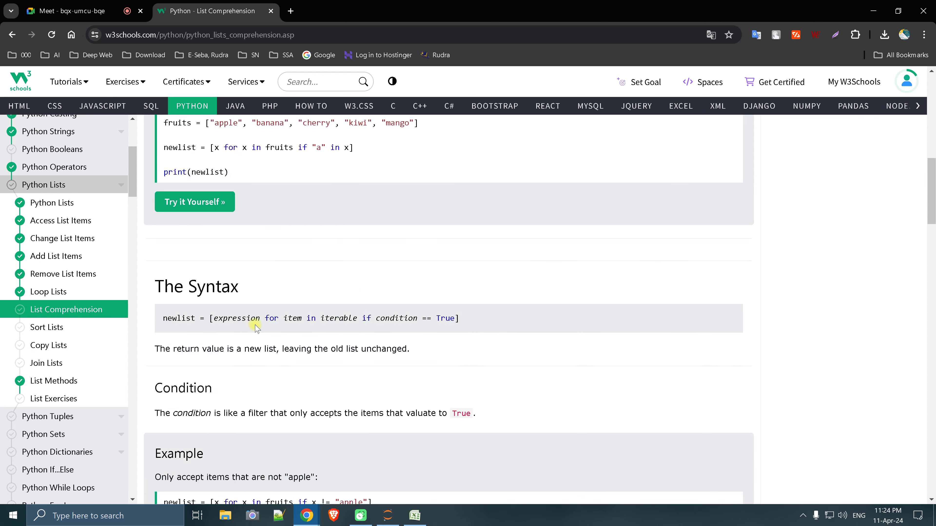
scroll(257, 332, down, 4)
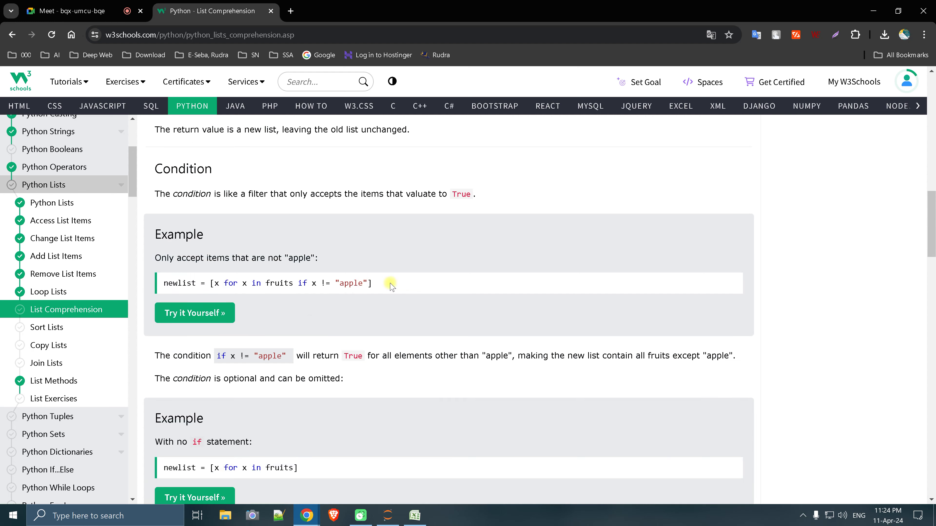
scroll(327, 339, down, 3)
scroll(339, 295, up, 2)
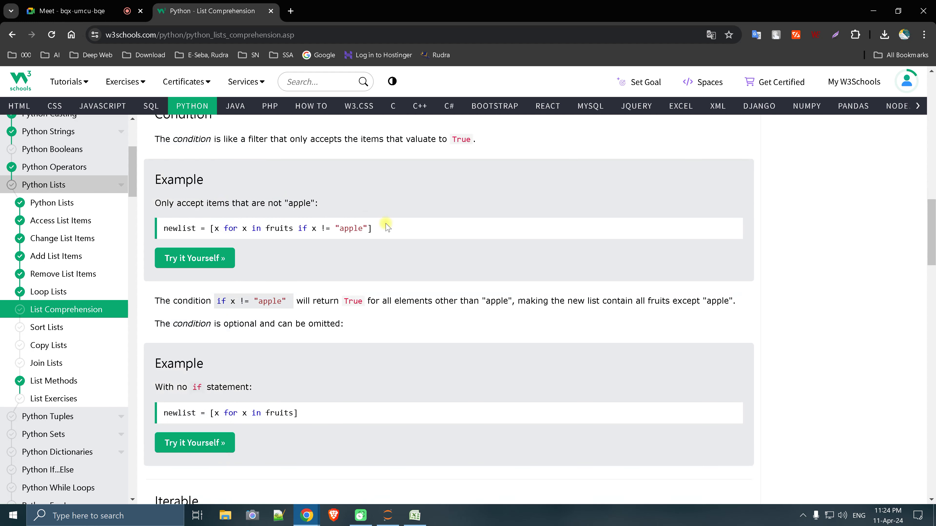
drag(387, 228, 211, 228)
scroll(268, 330, down, 3)
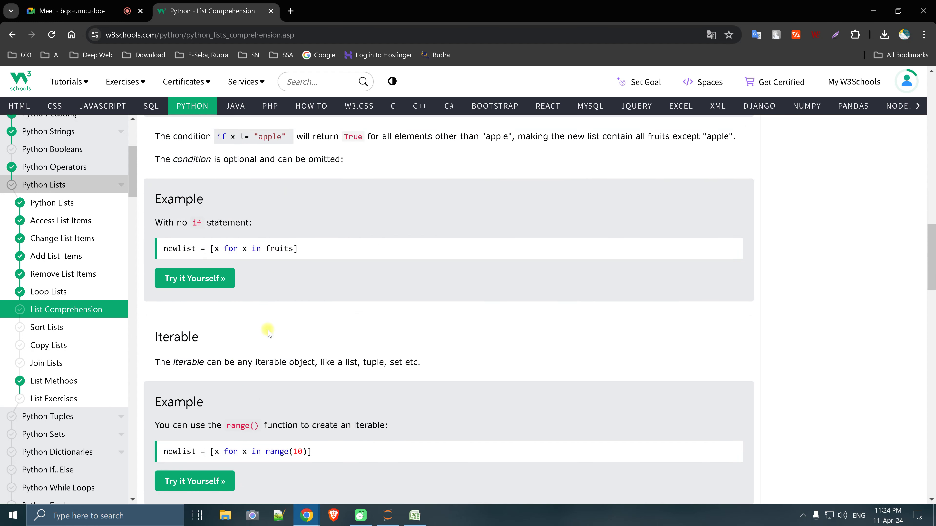
scroll(267, 332, down, 6)
scroll(266, 331, up, 3)
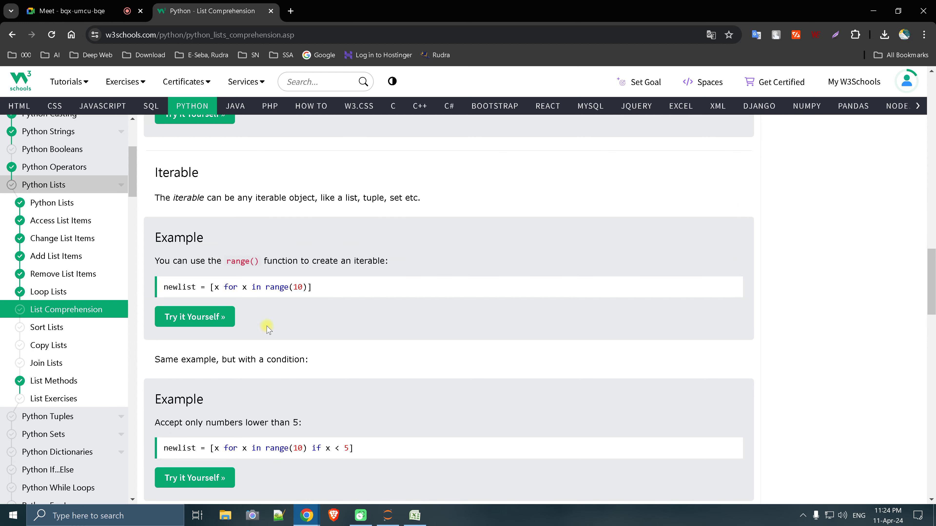
scroll(267, 329, down, 4)
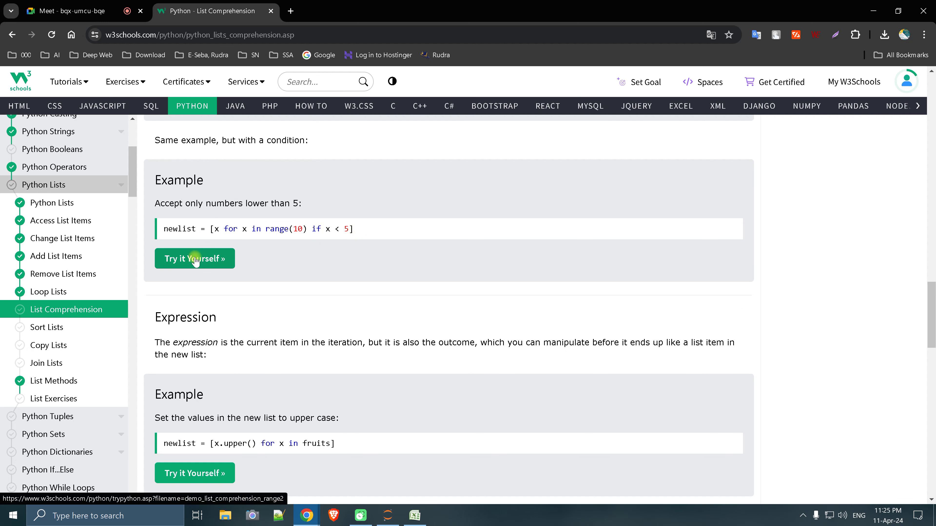
right_click(195, 261)
click(221, 267)
right_click(196, 473)
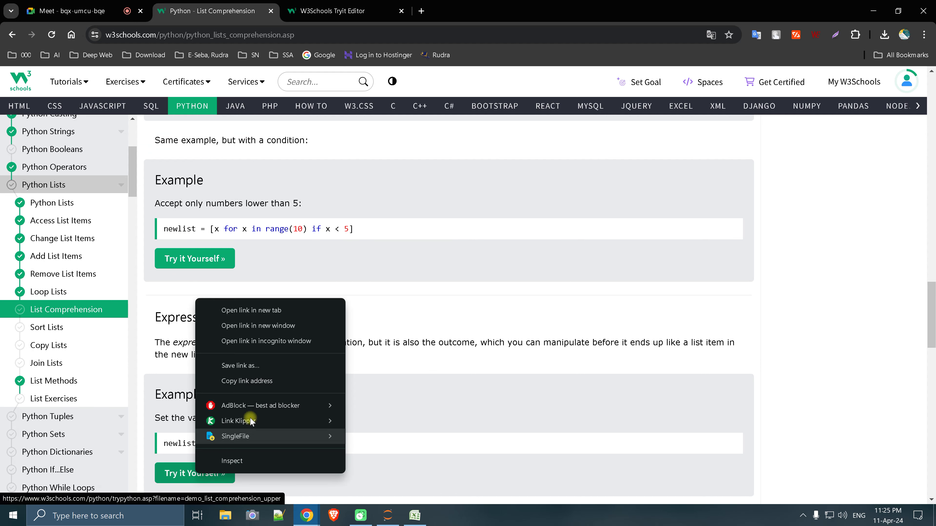
click(280, 310)
click(328, 11)
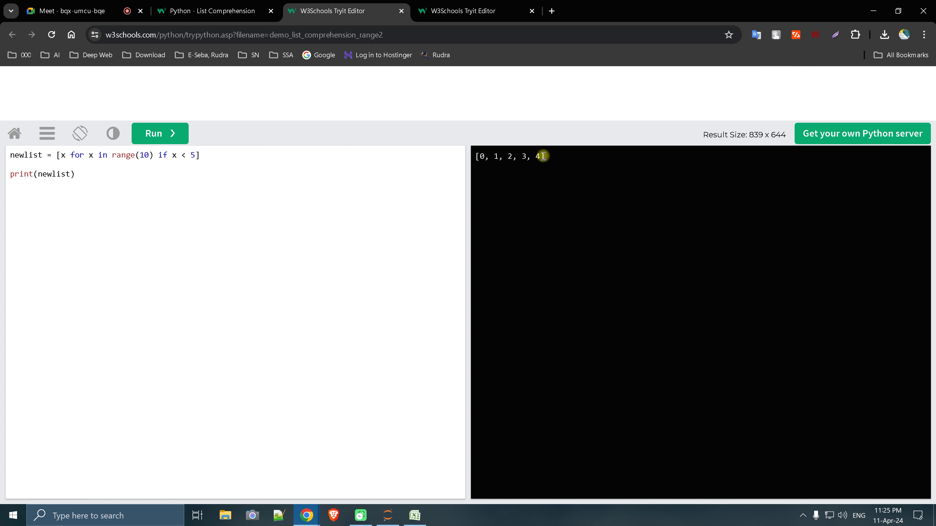
click(187, 155)
text(%2==0)
click(178, 133)
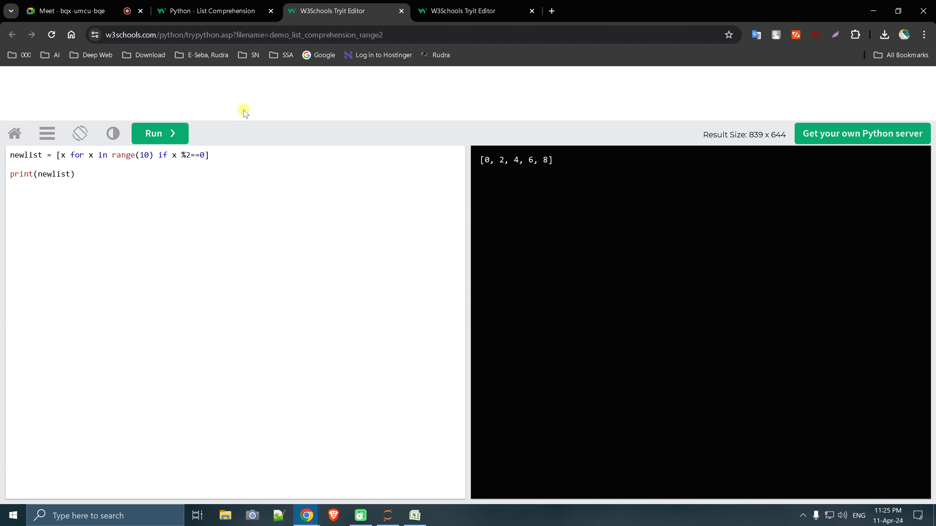
click(402, 11)
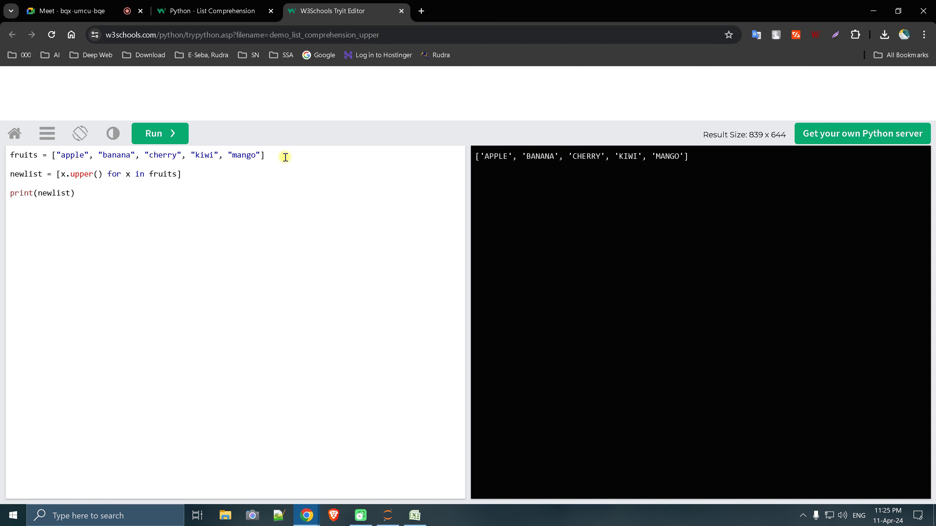
click(402, 11)
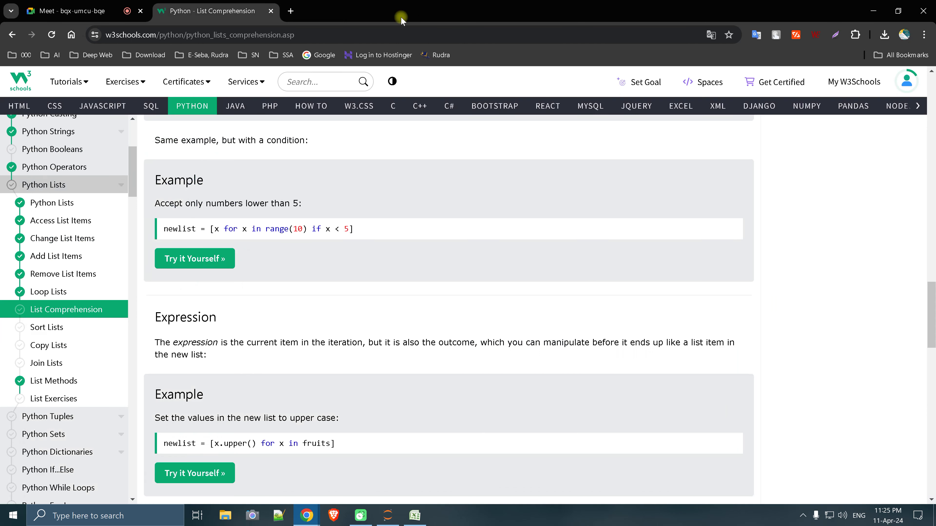
Open Sort Lists and load its Customize Sort Function abs(n - 50) example in a new tab
click(57, 328)
scroll(182, 354, down, 3)
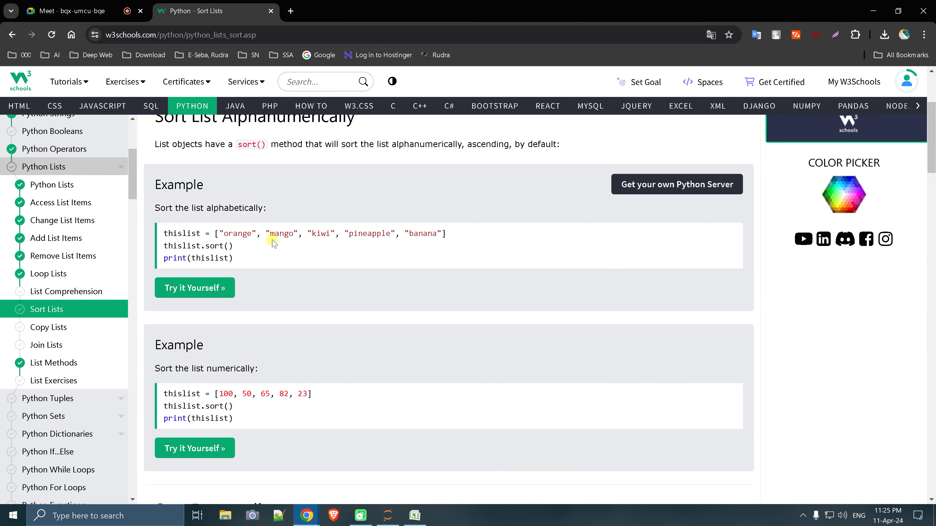
scroll(278, 245, down, 2)
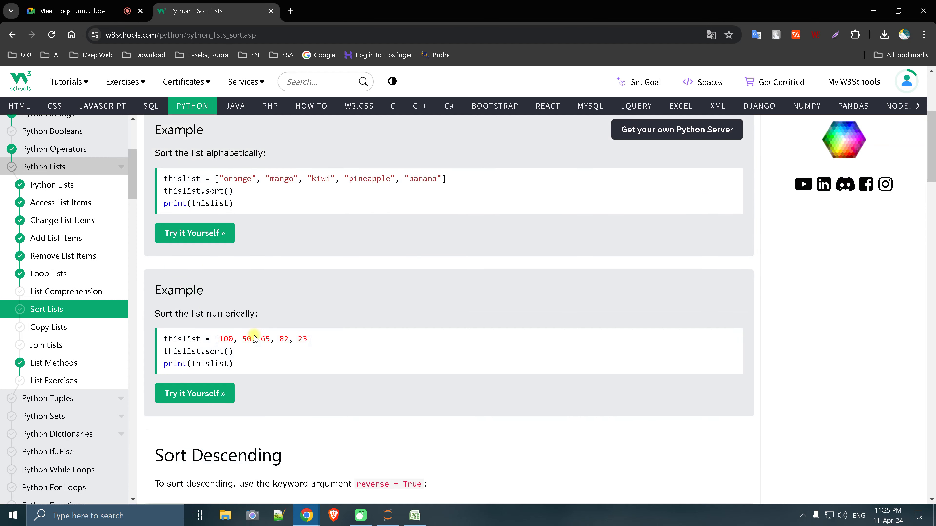
scroll(274, 287, down, 3)
scroll(218, 332, down, 3)
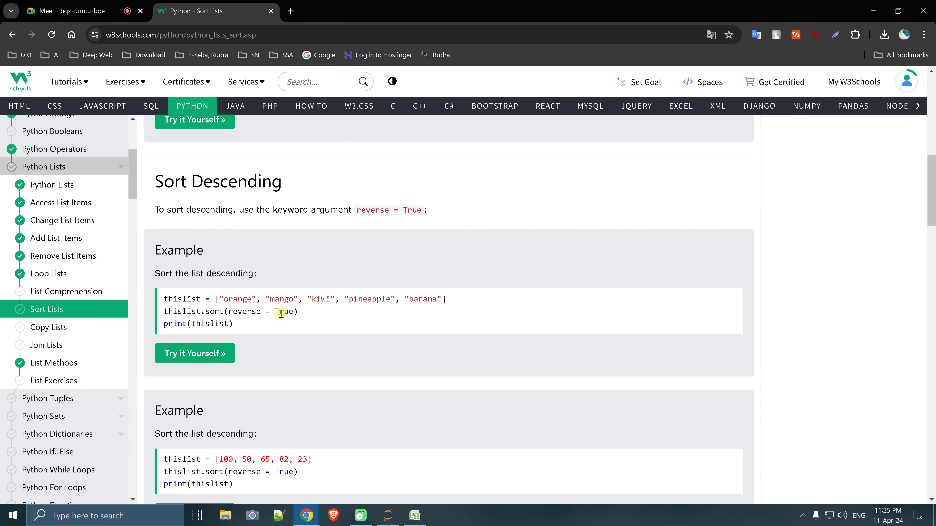
scroll(281, 313, down, 3)
scroll(228, 348, down, 1)
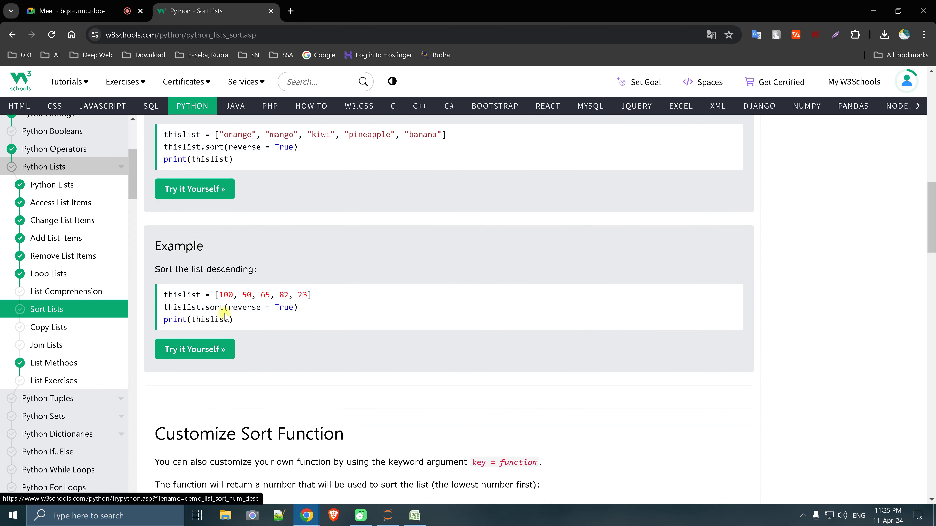
scroll(260, 319, down, 1)
scroll(260, 319, down, 3)
scroll(254, 315, down, 1)
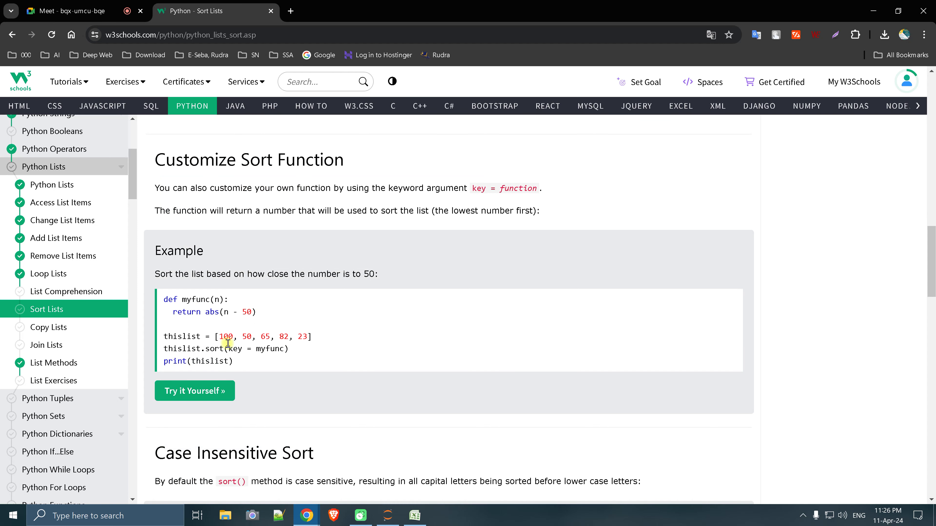
right_click(213, 385)
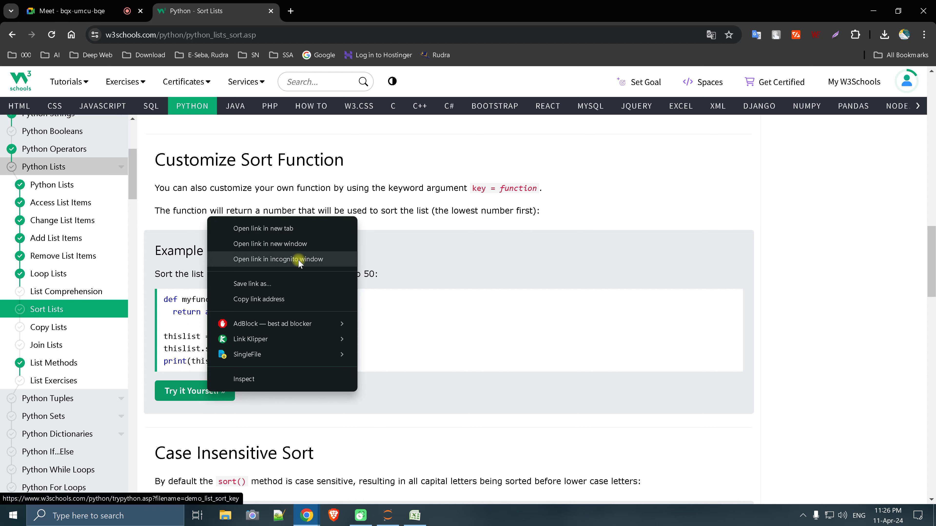
click(268, 218)
In the custom sort editor, highlight the 50 in the output and the key argument
click(349, 11)
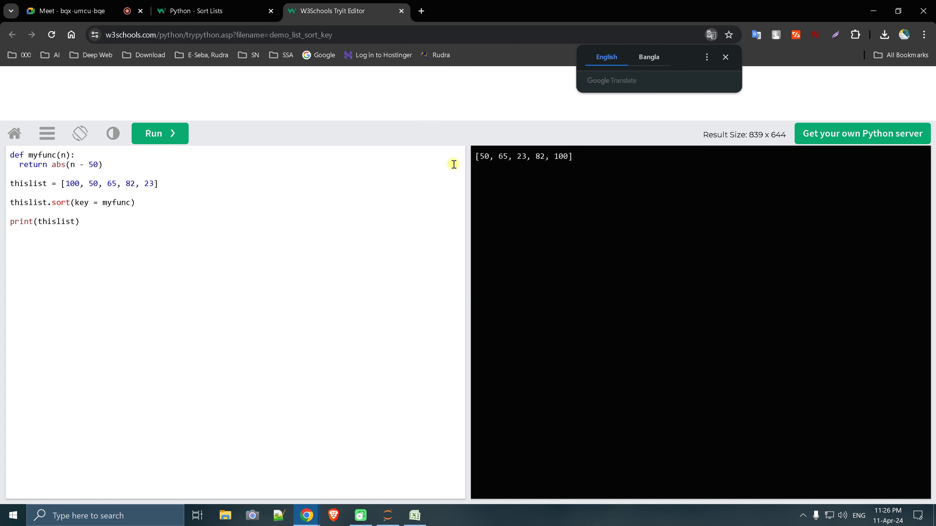
double_click(485, 156)
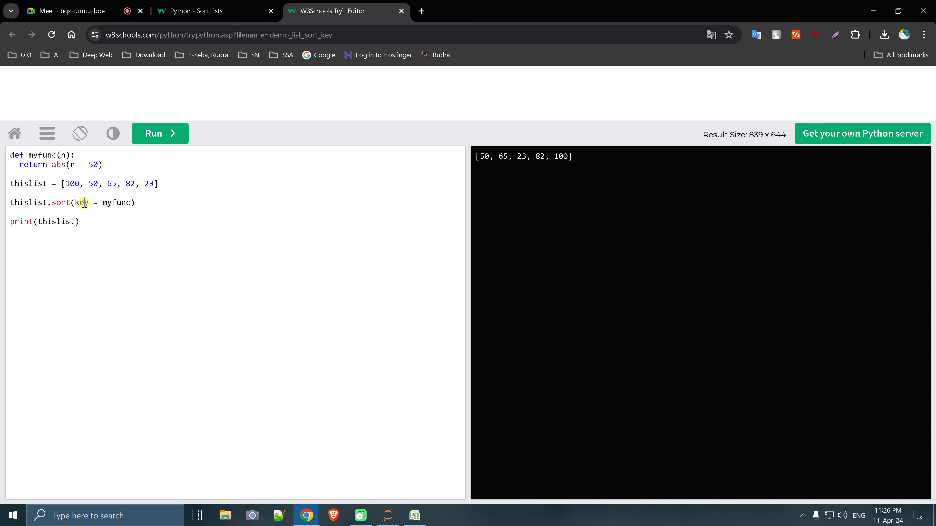
drag(77, 202, 115, 202)
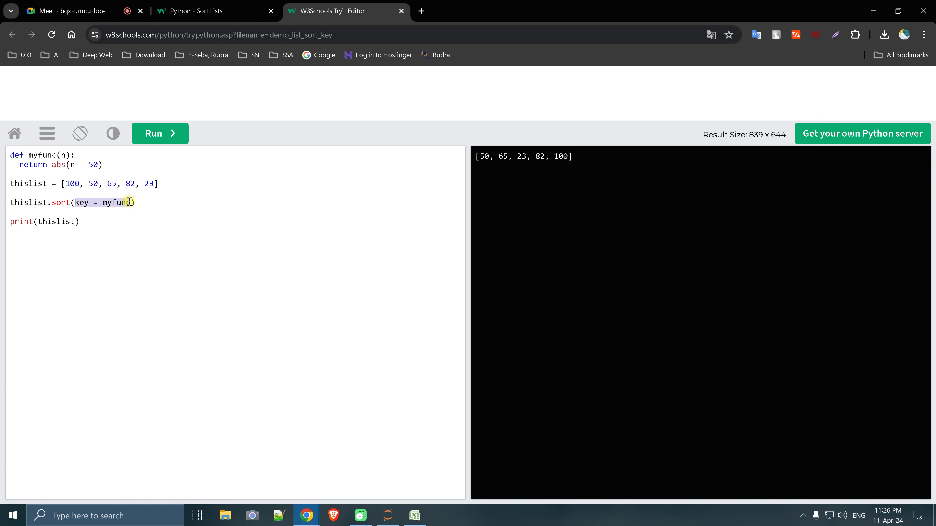
Replace myfunc with 0, run to get the 'int' TypeError, then undo back to key = myfunc
double_click(120, 203)
text(0)
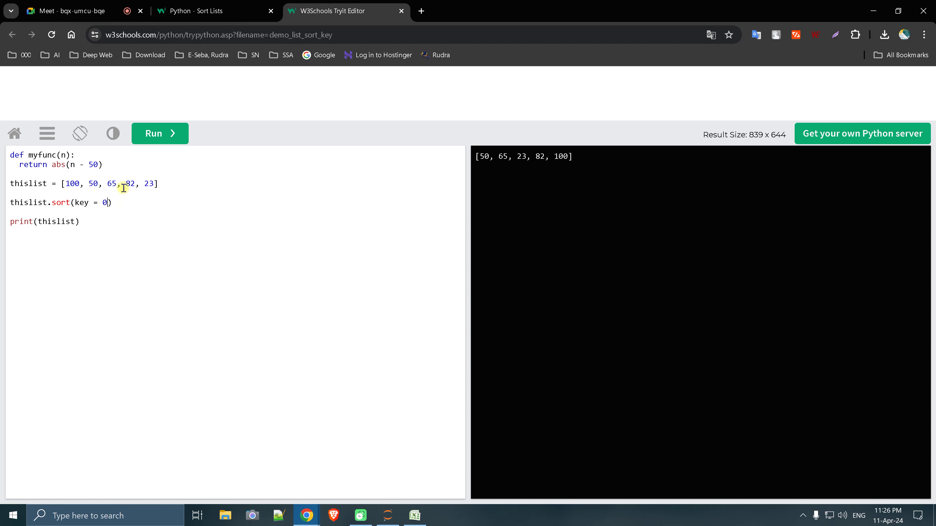
click(159, 135)
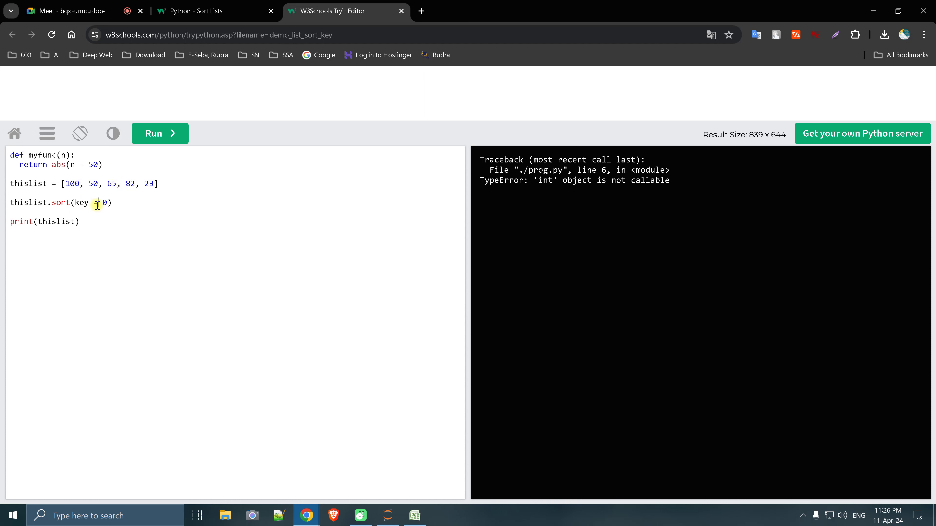
key(ctrl+z)
click(150, 206)
key(Down)
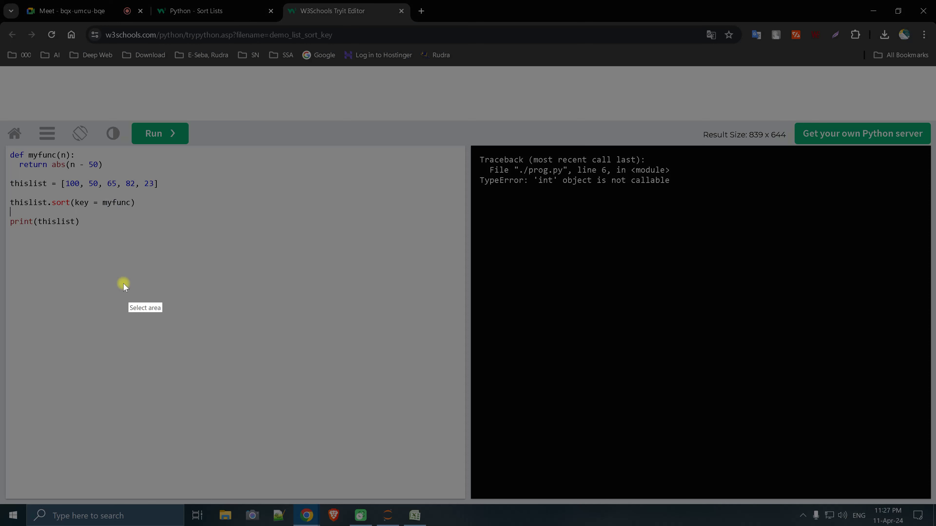
Start a Lightshot capture over the editor, then cancel it
key(Print)
mouse_move(45, 160)
mouse_down()
mouse_move(3, 140)
mouse_move(547, 438)
mouse_up()
drag(199, 304, 134, 269)
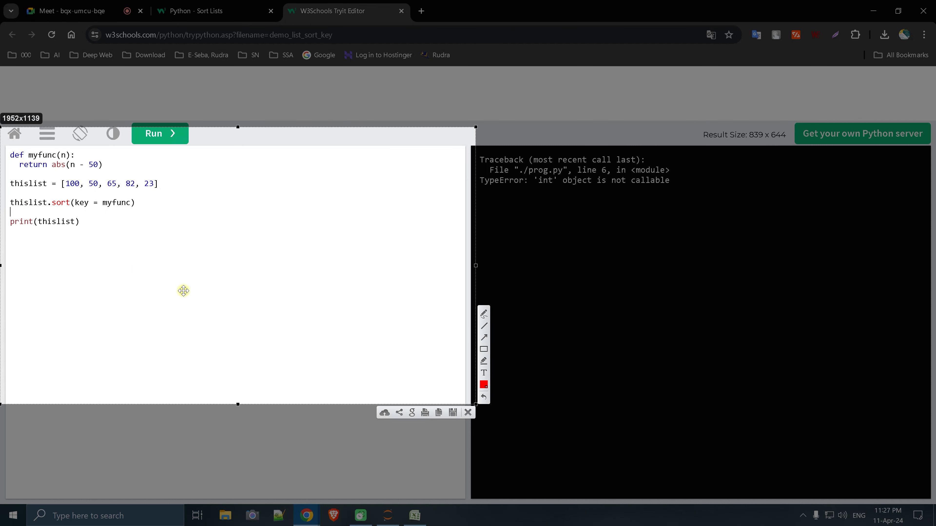
click(484, 314)
click(463, 413)
click(291, 372)
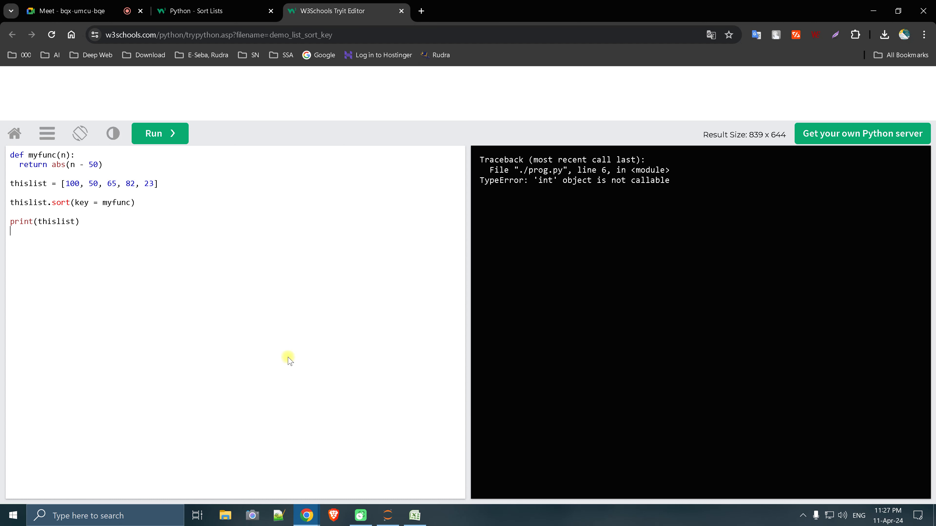
Capture the code area and write 50, 0 and 15 in red over it
key(F1)
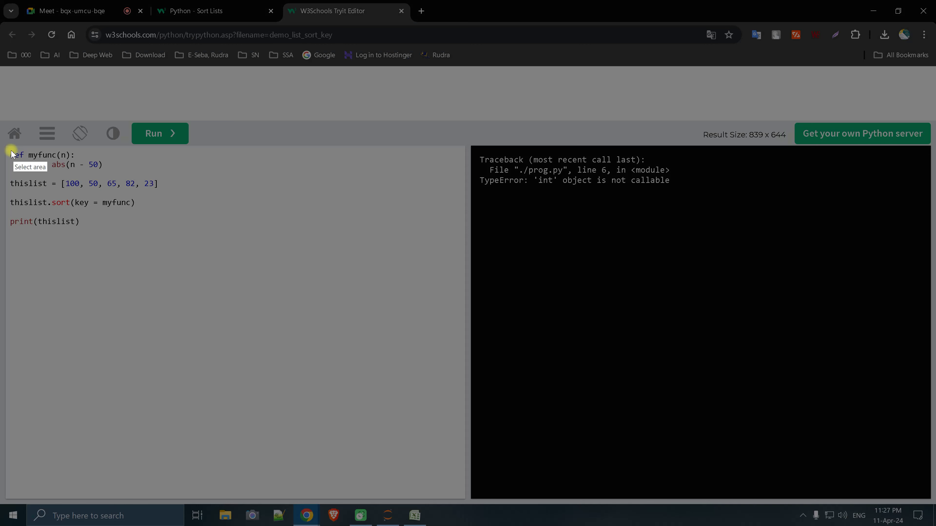
mouse_move(1, 131)
mouse_down()
mouse_move(390, 352)
mouse_move(474, 371)
mouse_up()
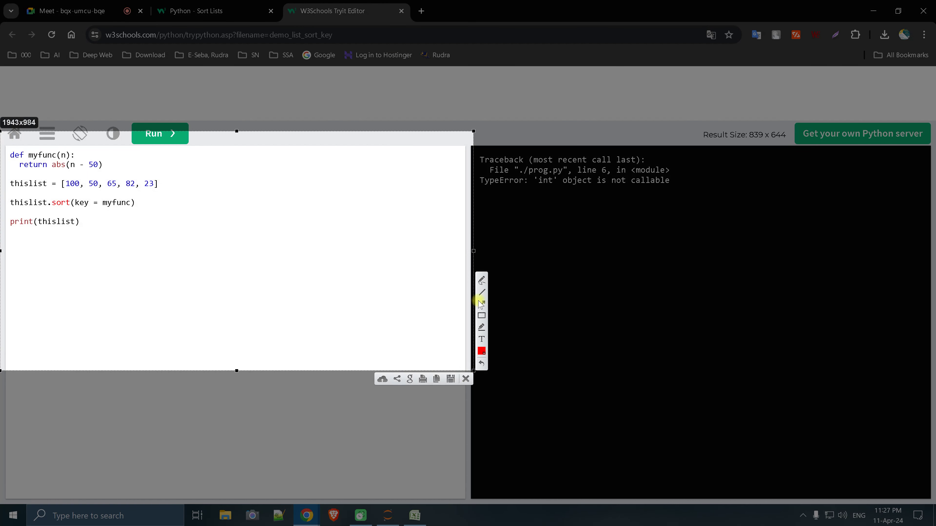
click(481, 281)
drag(263, 200, 230, 229)
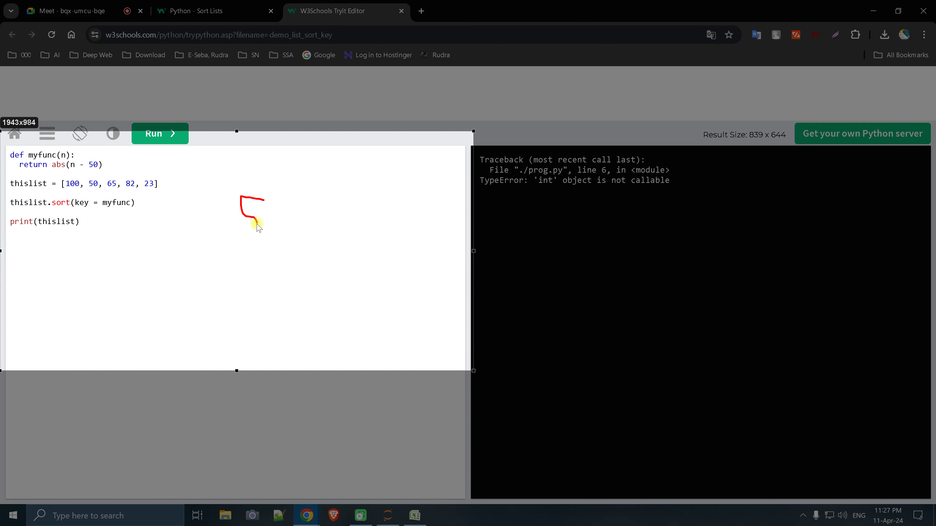
drag(291, 205, 281, 234)
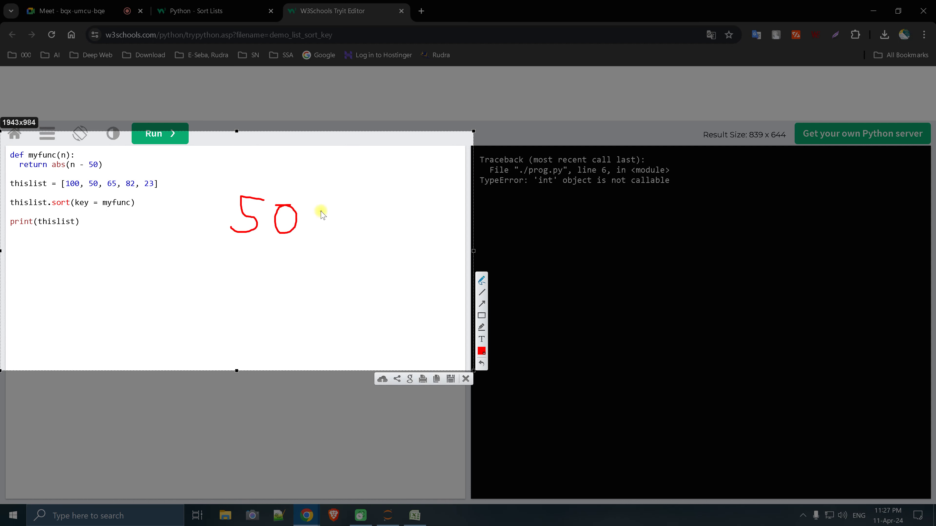
drag(336, 210, 331, 214)
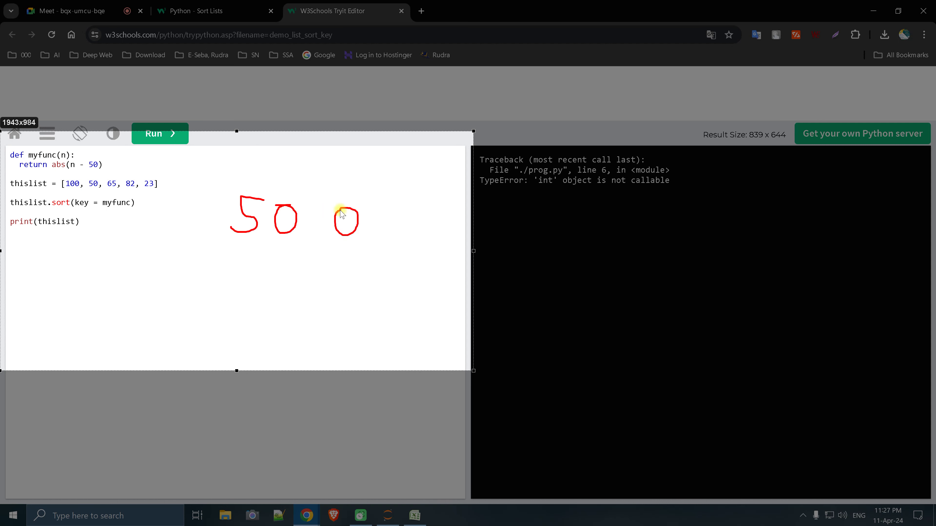
drag(395, 202, 398, 233)
mouse_move(443, 202)
mouse_down()
mouse_move(427, 214)
mouse_move(442, 232)
mouse_up()
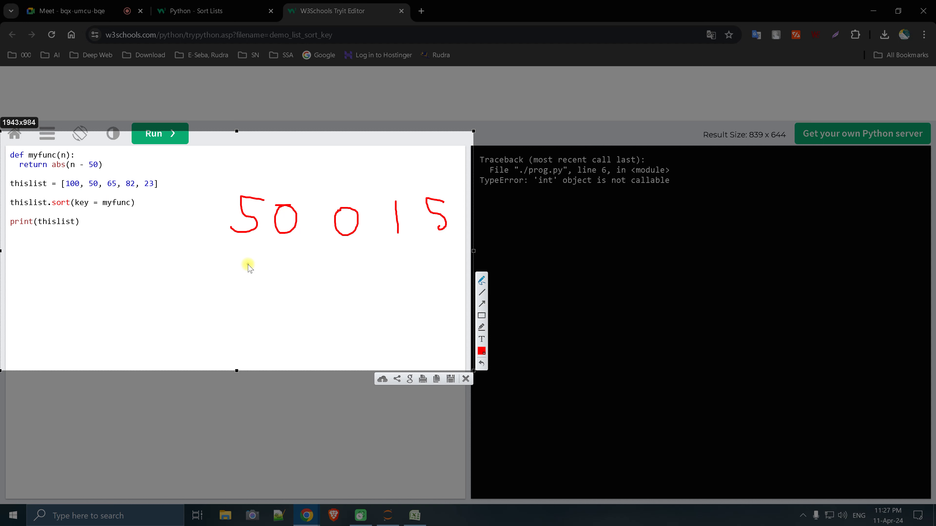
Add 22 and -27 in red, copy the capture, and rerun the sort example
mouse_move(245, 263)
mouse_down()
mouse_move(273, 301)
mouse_move(286, 285)
mouse_move(322, 303)
mouse_up()
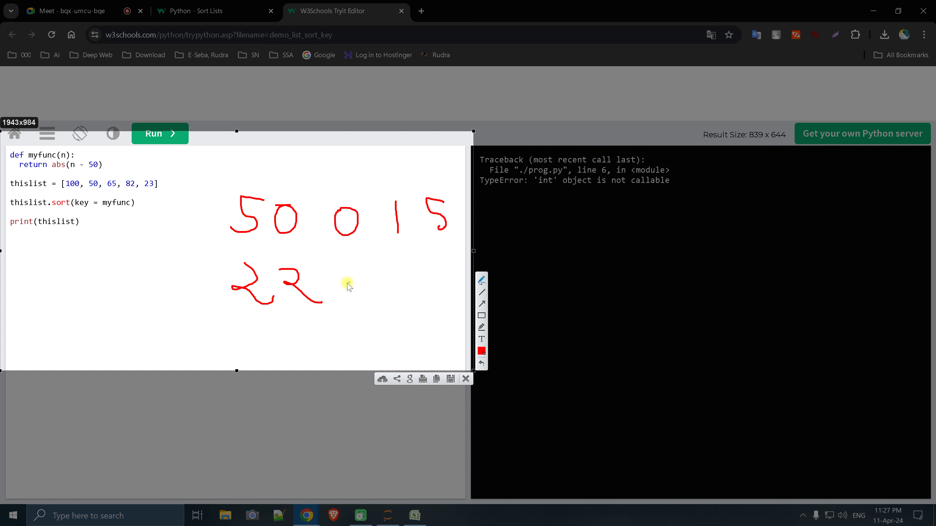
mouse_move(336, 279)
mouse_down()
mouse_move(354, 279)
mouse_move(399, 307)
mouse_up()
mouse_move(399, 268)
mouse_down()
mouse_move(409, 305)
mouse_move(421, 284)
mouse_up()
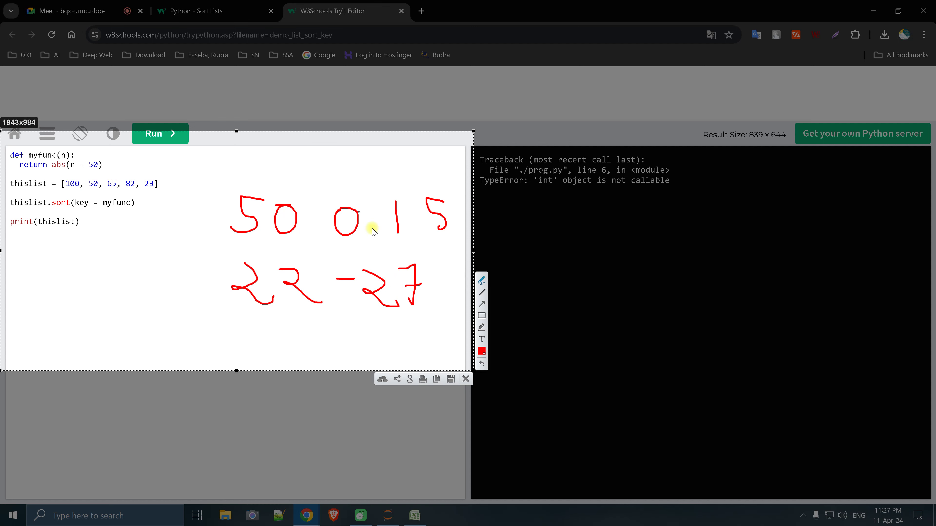
click(438, 383)
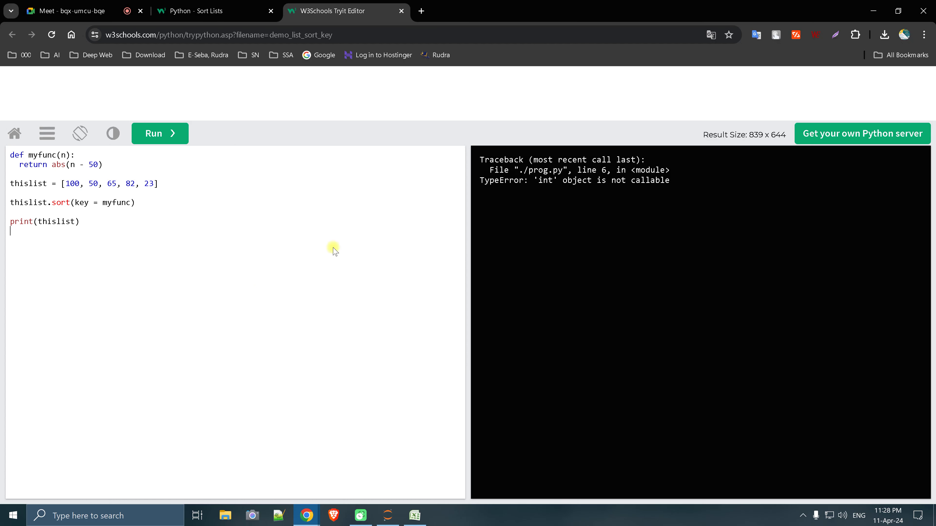
click(164, 140)
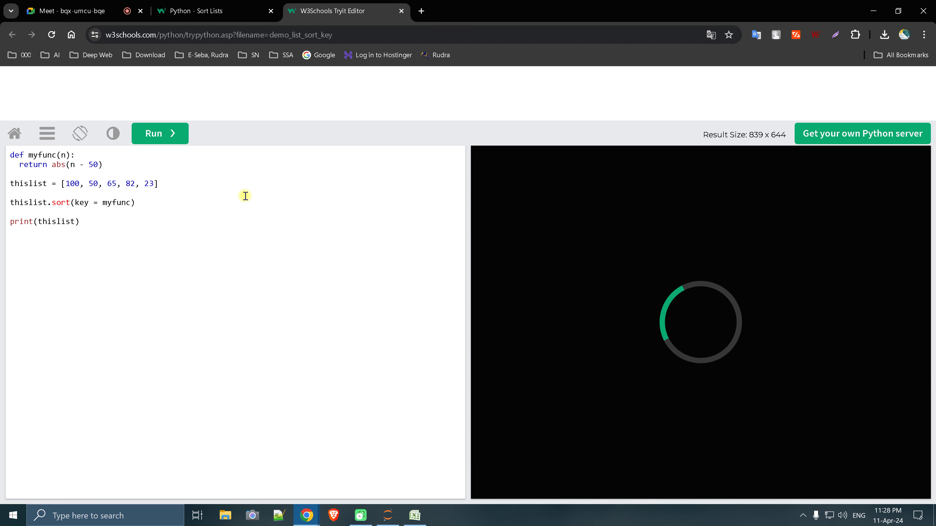
Start a Lightshot capture covering the Tryit Editor code and its output
key(Print)
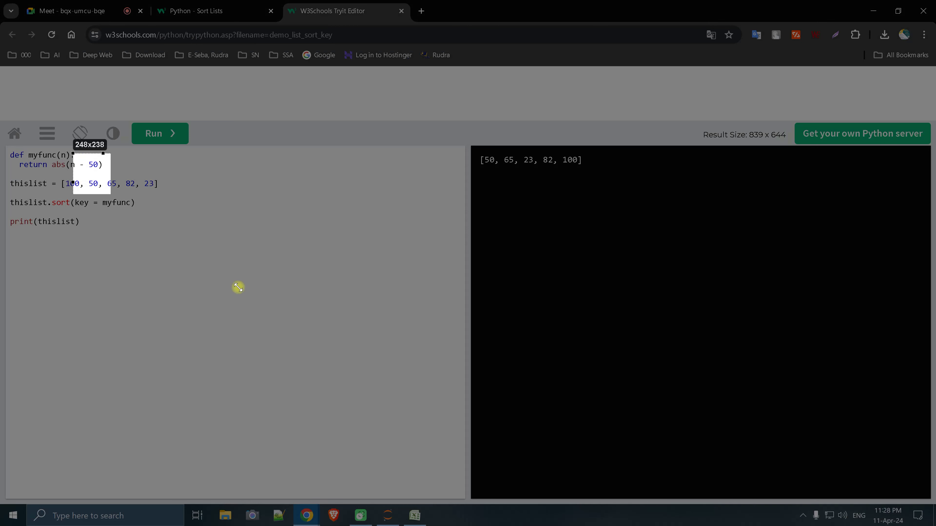
drag(73, 153, 480, 401)
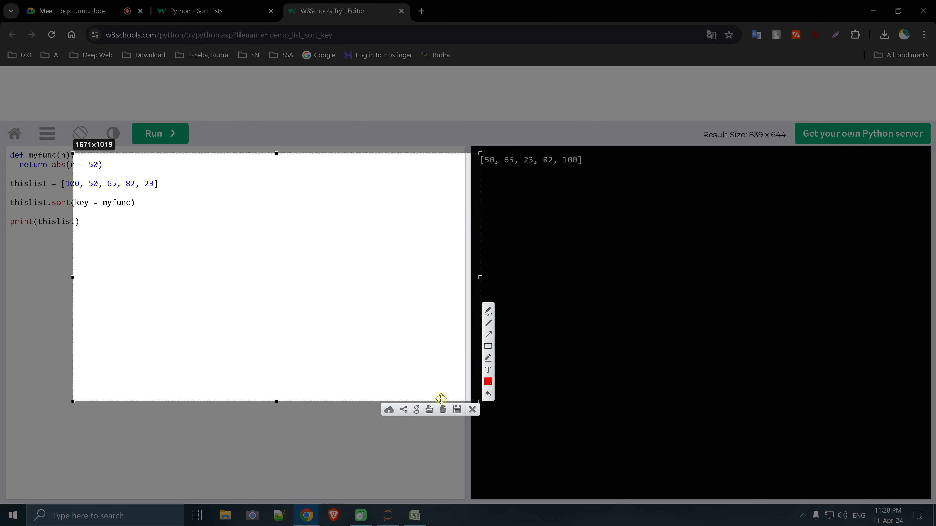
drag(366, 205, 284, 211)
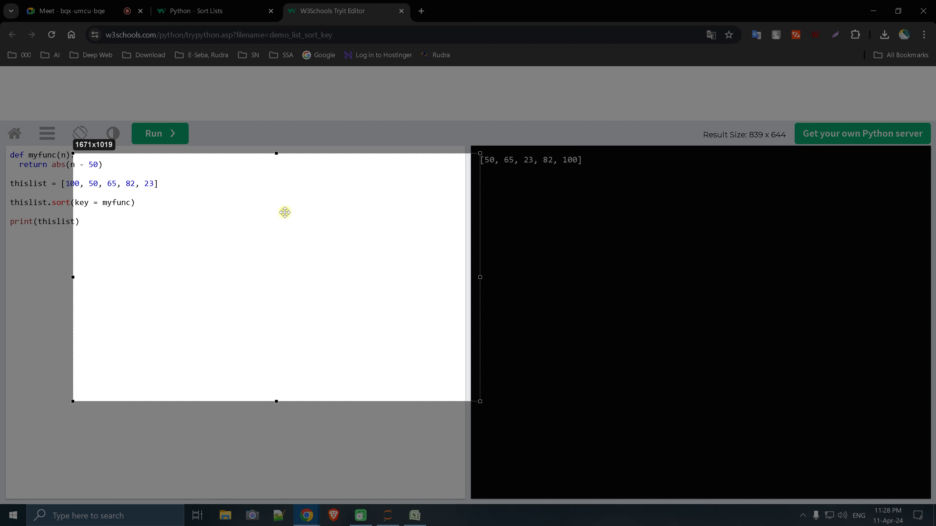
drag(402, 388, 813, 414)
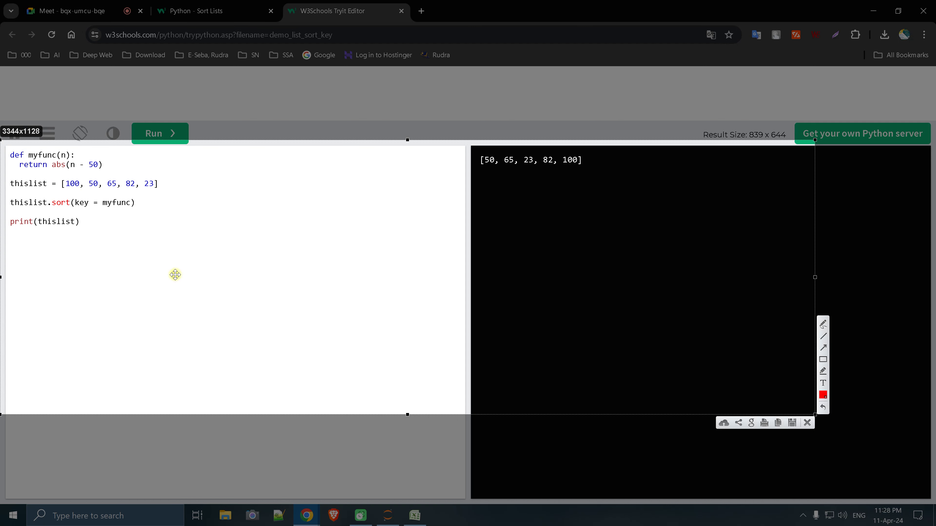
Draw red arrows linking output values 50, 65, 23, 82, 100 to the original list
click(823, 325)
drag(490, 165, 96, 178)
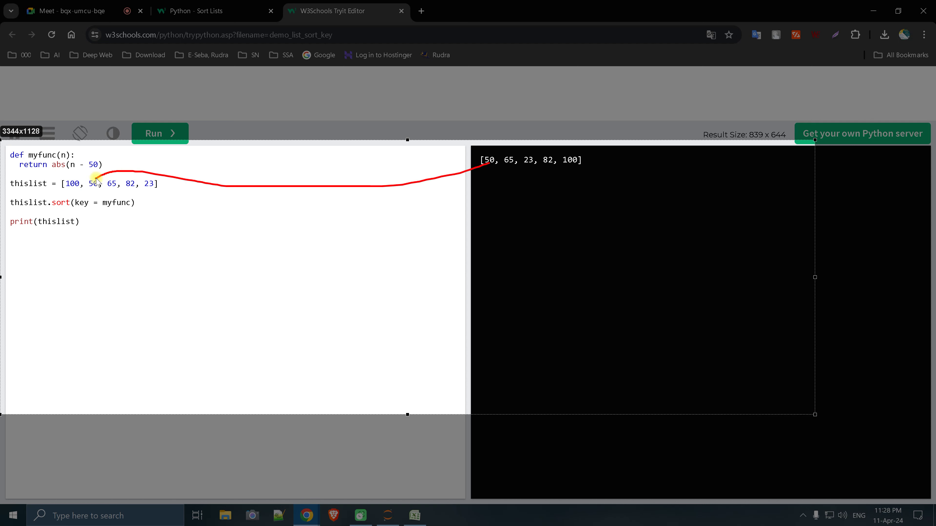
mouse_move(508, 162)
mouse_down()
mouse_move(355, 209)
mouse_move(143, 204)
mouse_move(112, 193)
mouse_up()
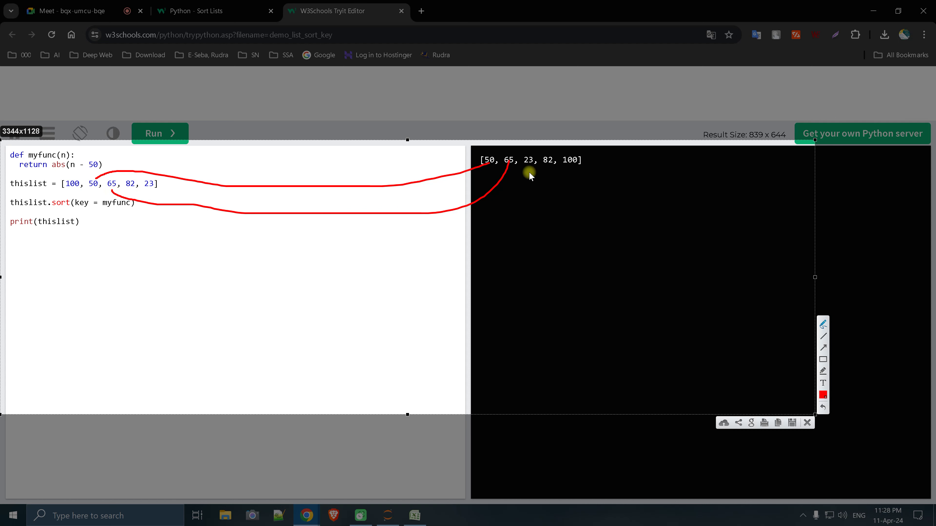
mouse_move(529, 164)
mouse_down()
mouse_move(273, 282)
mouse_move(156, 189)
mouse_up()
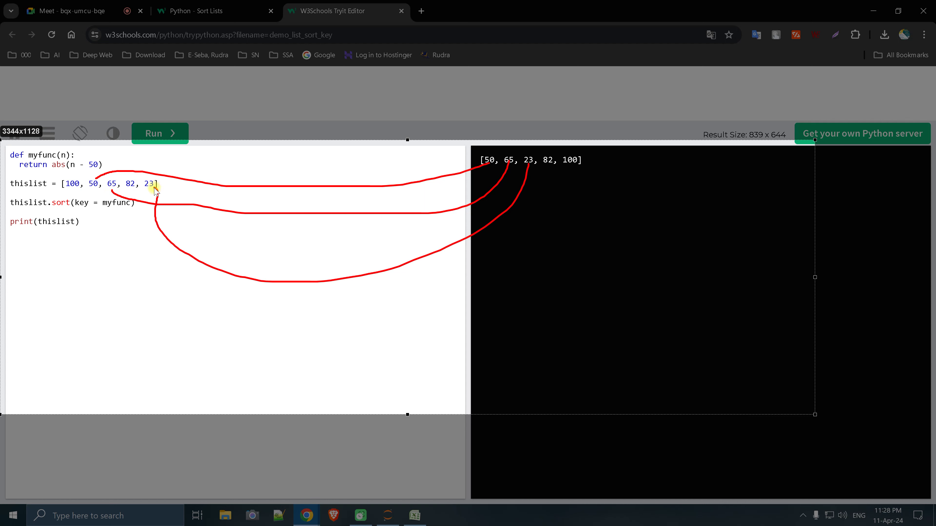
mouse_move(549, 171)
mouse_down()
mouse_move(359, 362)
mouse_move(85, 249)
mouse_move(122, 190)
mouse_move(133, 196)
mouse_up()
mouse_move(574, 166)
mouse_down()
mouse_move(549, 265)
mouse_move(17, 324)
mouse_move(38, 231)
mouse_move(69, 190)
mouse_up()
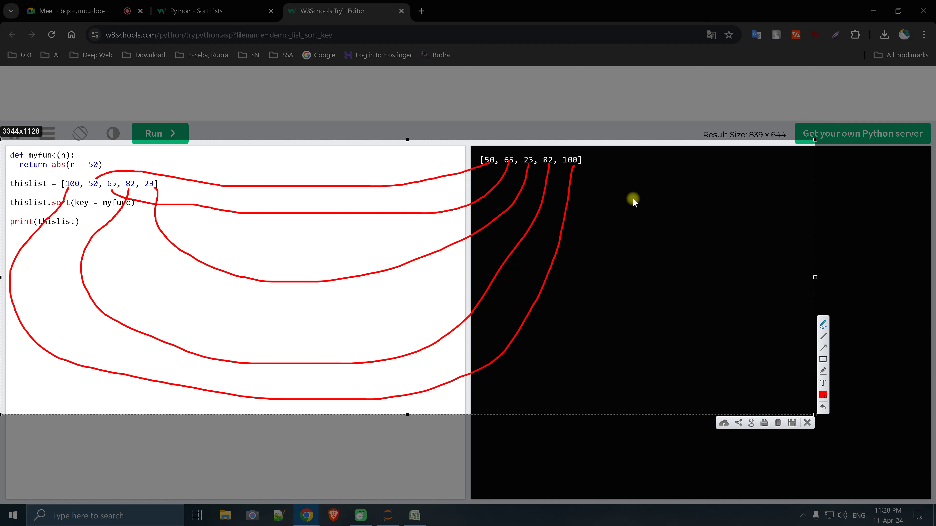
Write the key values 50, 0, 15 in red beside the sorted output
mouse_move(627, 194)
mouse_down()
mouse_move(616, 219)
mouse_move(651, 202)
mouse_move(673, 218)
mouse_move(667, 232)
mouse_up()
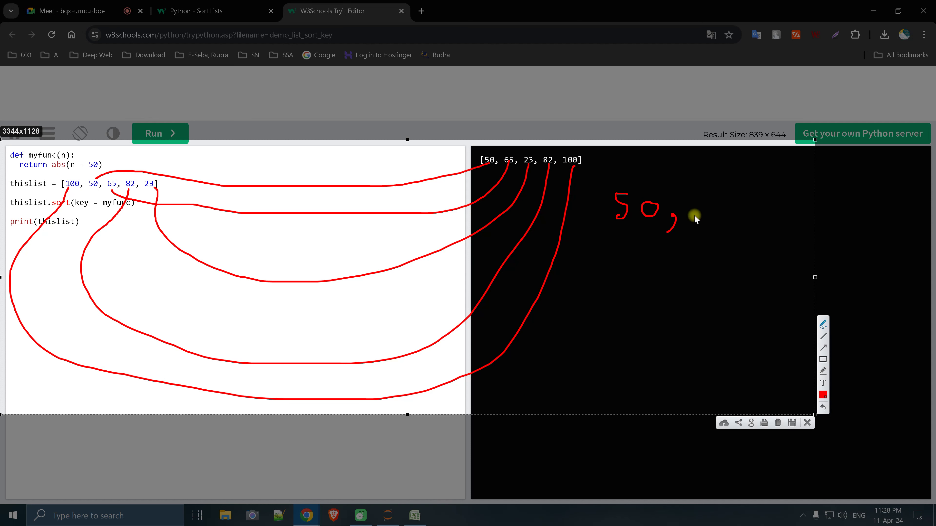
mouse_move(706, 203)
mouse_down()
mouse_move(695, 226)
mouse_move(703, 207)
mouse_up()
drag(485, 151, 487, 152)
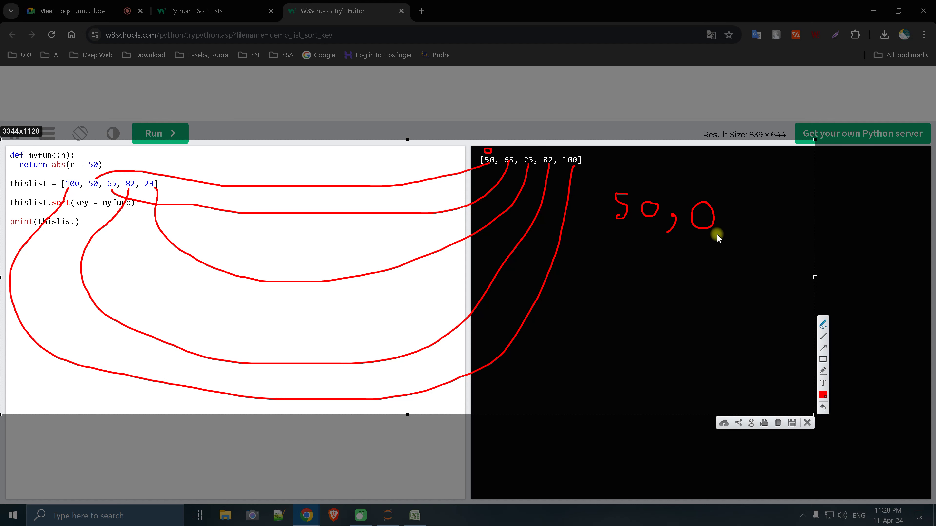
drag(722, 233, 723, 243)
mouse_move(744, 207)
mouse_down()
mouse_move(746, 234)
mouse_move(751, 229)
mouse_up()
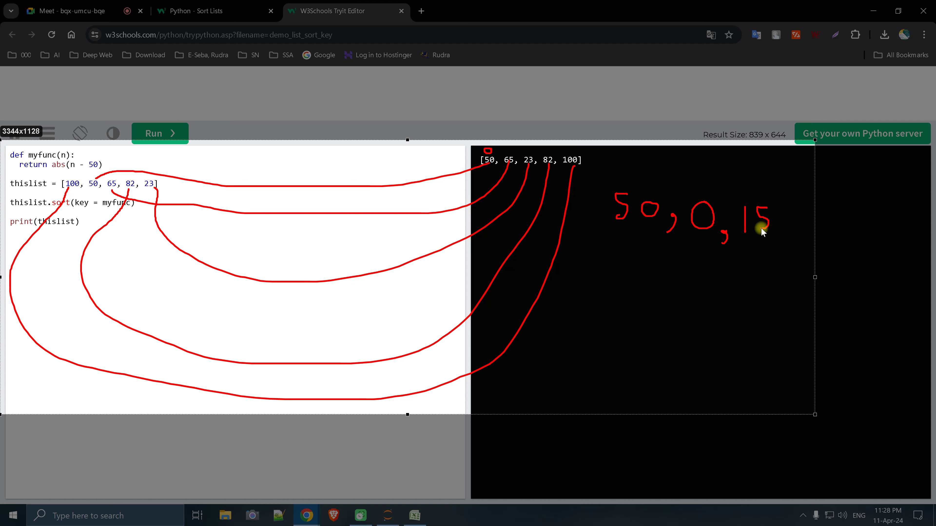
drag(506, 148, 509, 154)
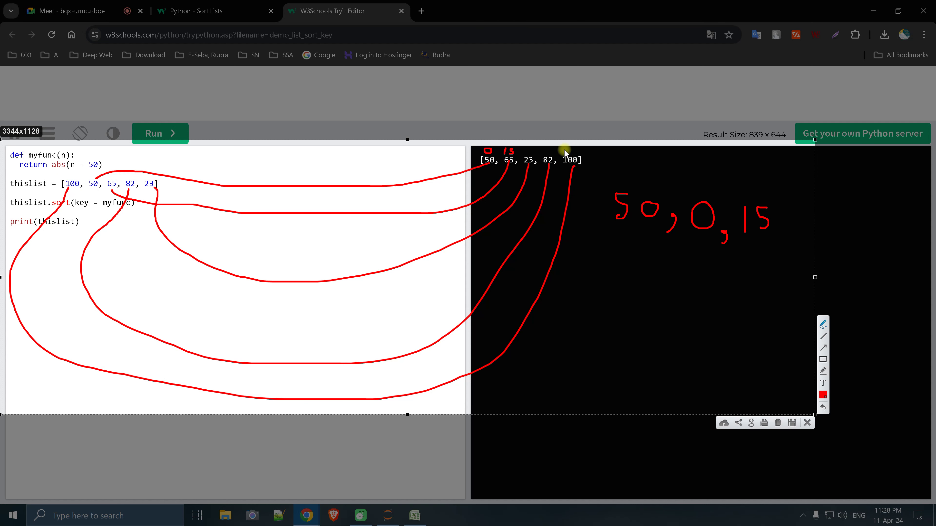
Handwrite each value's distance from 50 (50, 27, 15, 32, 82) in red above the sorted output
mouse_move(570, 147)
mouse_down()
mouse_move(568, 158)
mouse_move(574, 150)
mouse_move(541, 157)
mouse_move(561, 161)
mouse_up()
drag(524, 149, 537, 156)
mouse_move(618, 165)
mouse_down()
mouse_move(615, 179)
mouse_move(688, 172)
mouse_move(681, 187)
mouse_move(758, 188)
mouse_up()
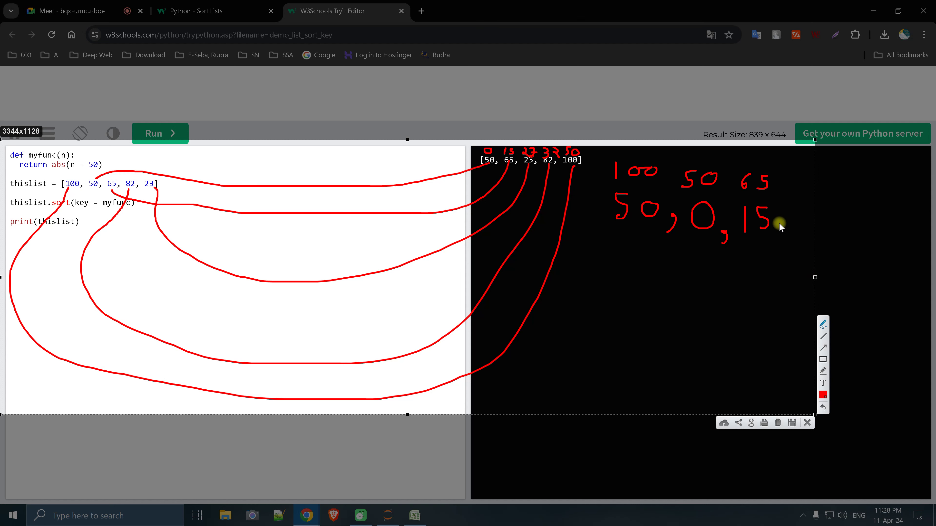
drag(772, 235, 770, 250)
mouse_move(789, 214)
mouse_down()
mouse_move(790, 235)
mouse_move(815, 233)
mouse_up()
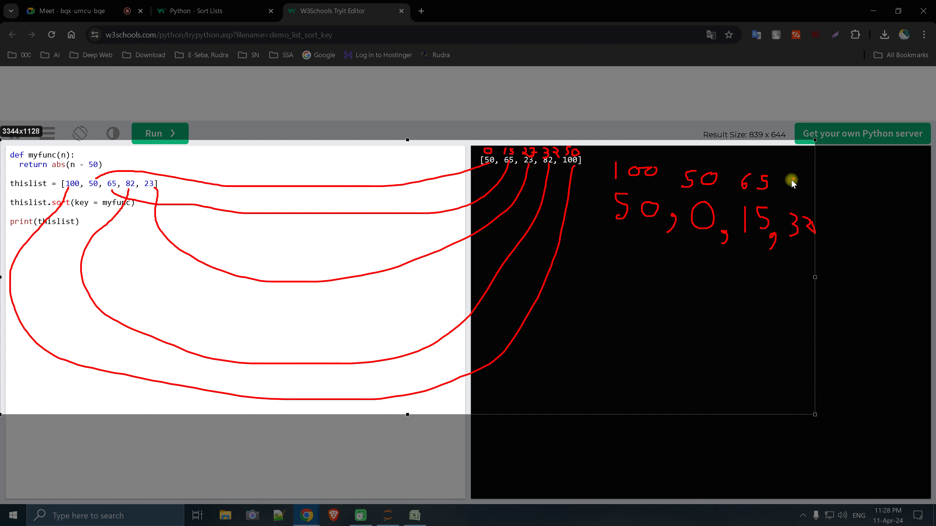
drag(793, 183, 813, 196)
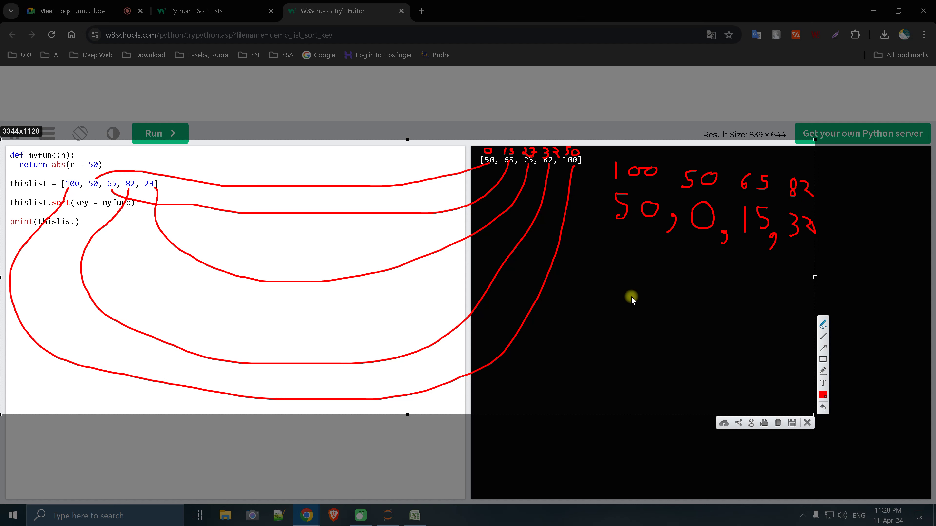
Write 27 and 23 below the number rows, circle the working, and close the annotated capture
drag(631, 296, 636, 311)
mouse_move(654, 291)
mouse_down()
mouse_move(669, 317)
mouse_move(685, 300)
mouse_up()
mouse_move(632, 264)
mouse_down()
mouse_move(652, 278)
mouse_move(660, 262)
mouse_move(650, 276)
mouse_up()
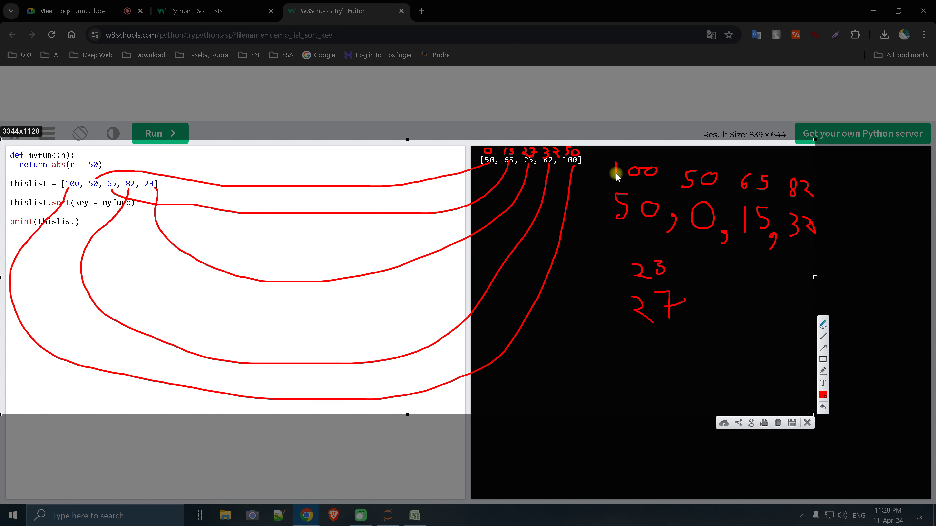
mouse_move(602, 144)
mouse_down()
mouse_move(650, 364)
mouse_move(807, 324)
mouse_move(594, 148)
mouse_up()
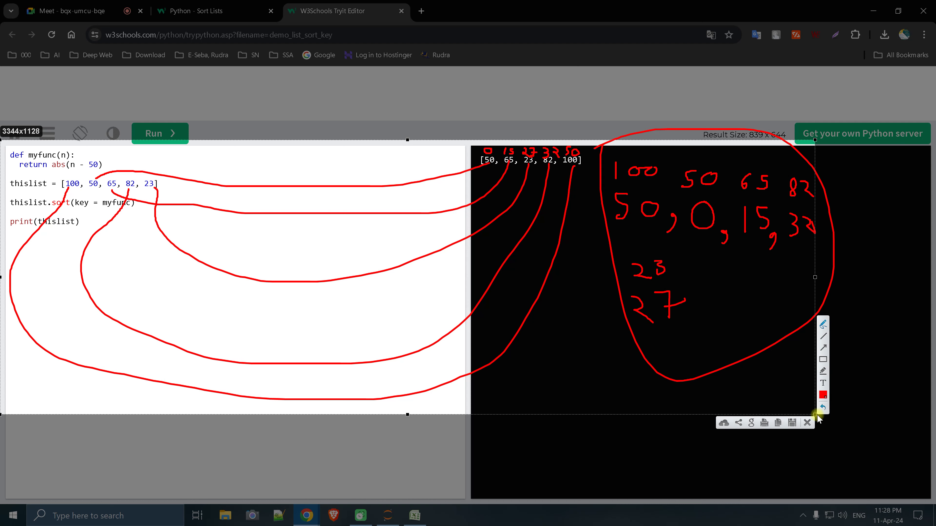
click(806, 423)
Run the case-sensitive sort example and inspect the capital K of Kiwi in its output
click(401, 11)
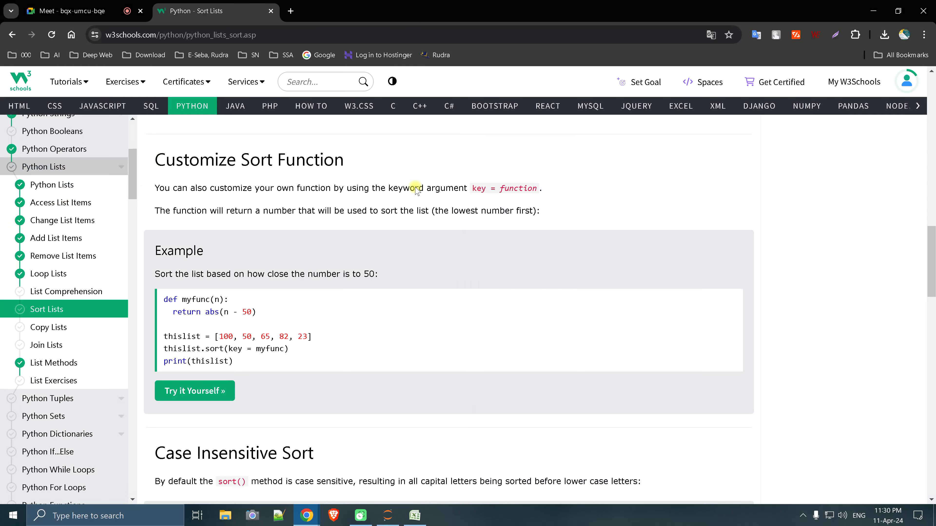
scroll(328, 314, down, 2)
scroll(320, 314, down, 5)
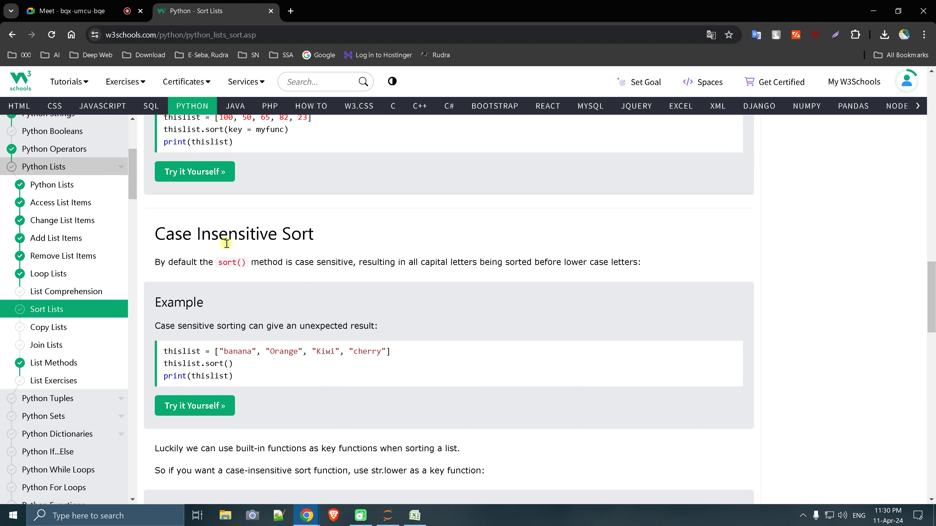
scroll(280, 348, down, 1)
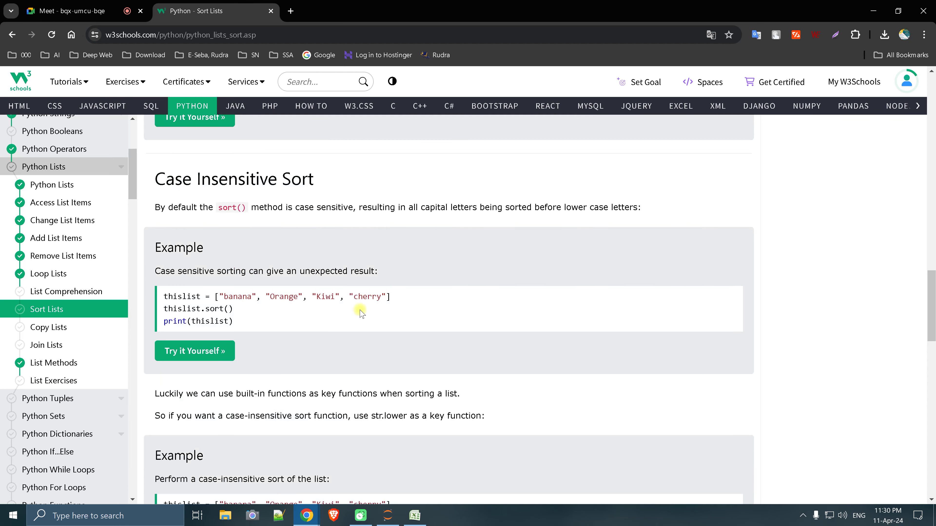
click(197, 351)
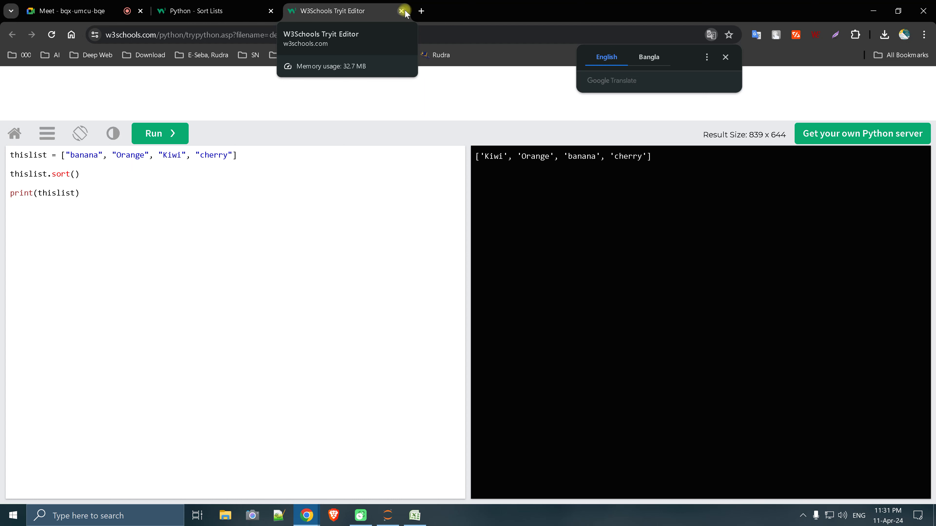
click(524, 158)
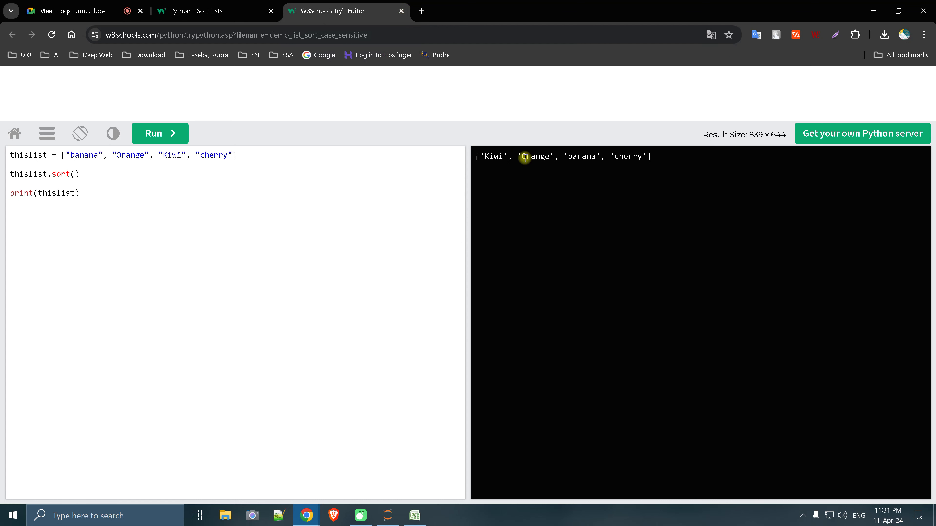
drag(483, 157, 489, 157)
click(567, 157)
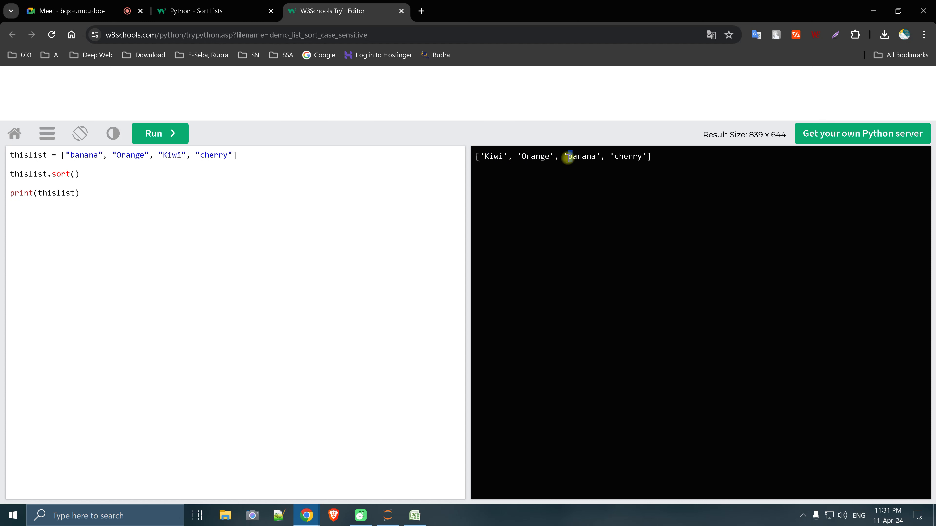
Run the str.lower case-insensitive sort example, noting 'cherry' and the lower key, then return to the lesson
click(401, 11)
scroll(351, 267, down, 3)
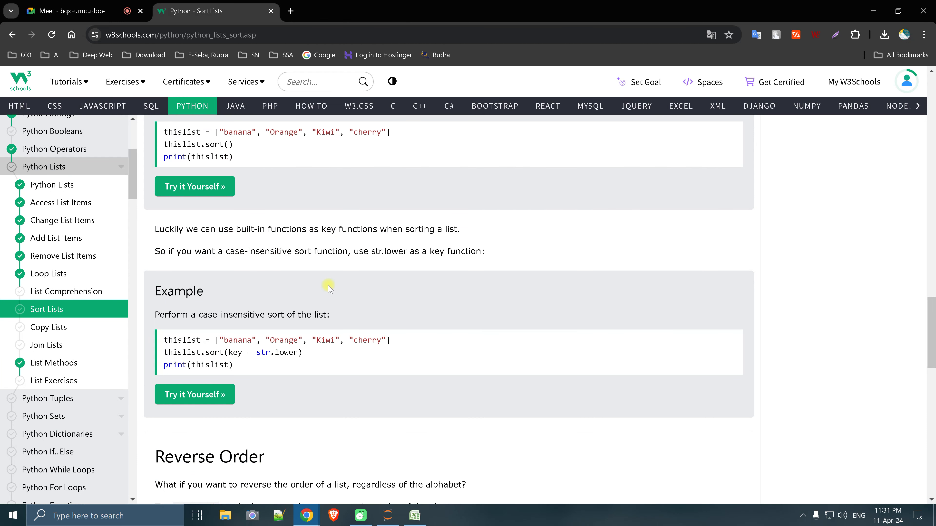
scroll(329, 288, down, 2)
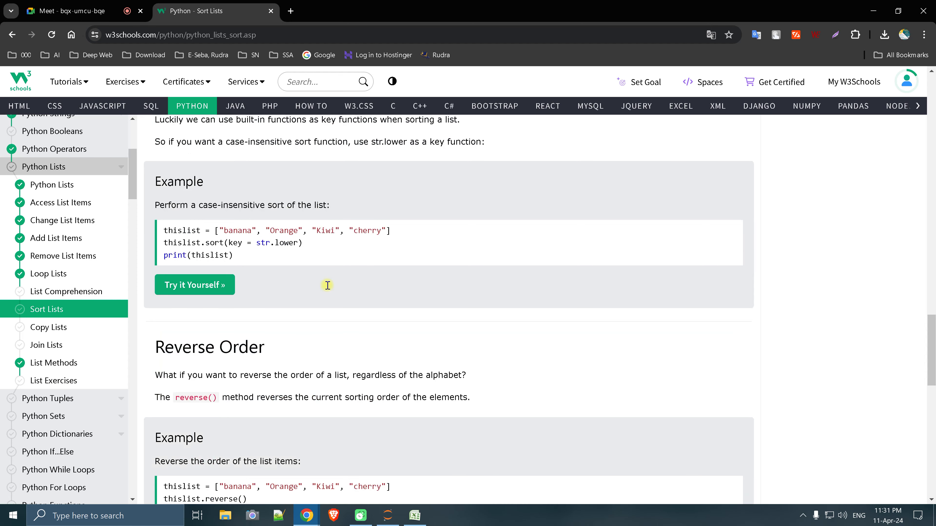
click(218, 286)
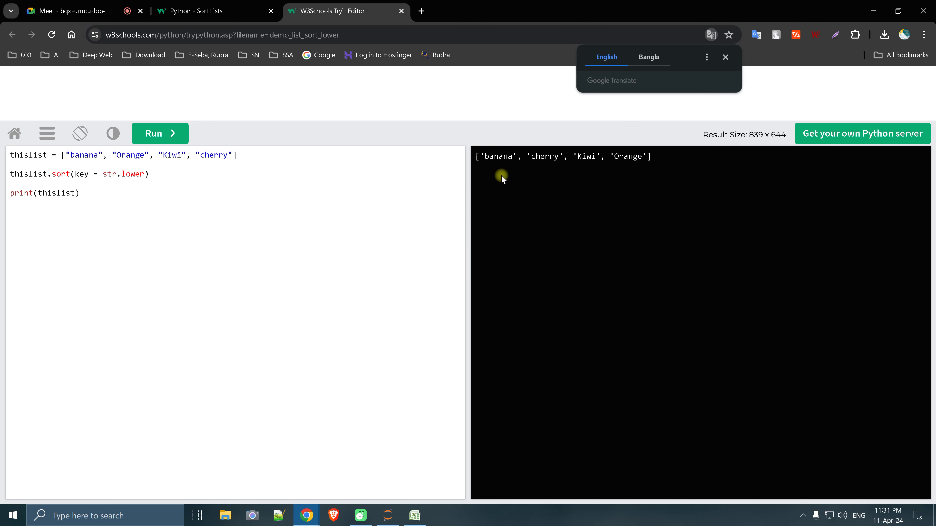
click(504, 159)
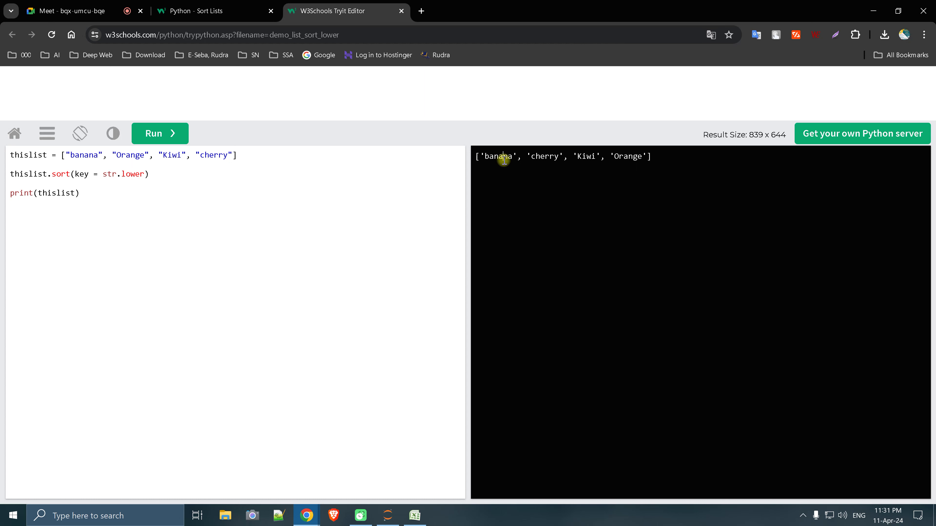
click(545, 157)
drag(166, 155, 159, 155)
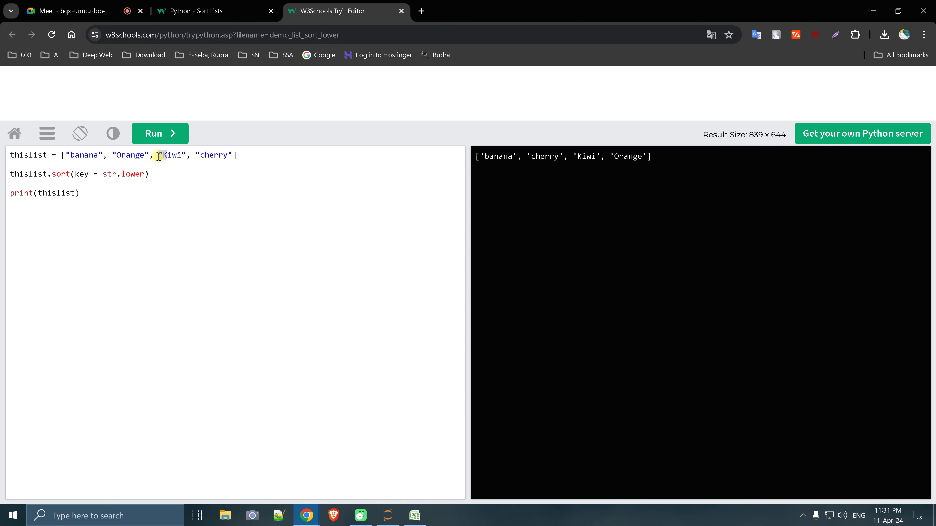
double_click(141, 174)
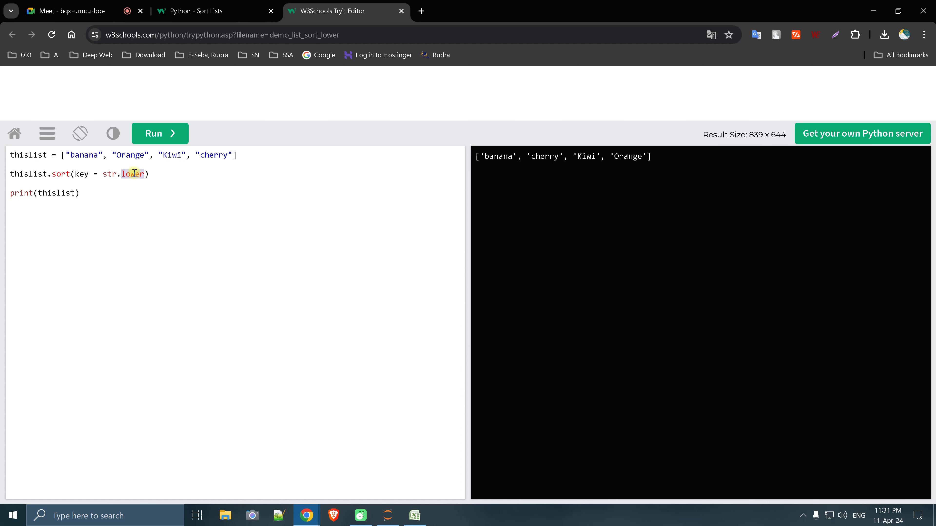
click(401, 11)
scroll(269, 333, down, 3)
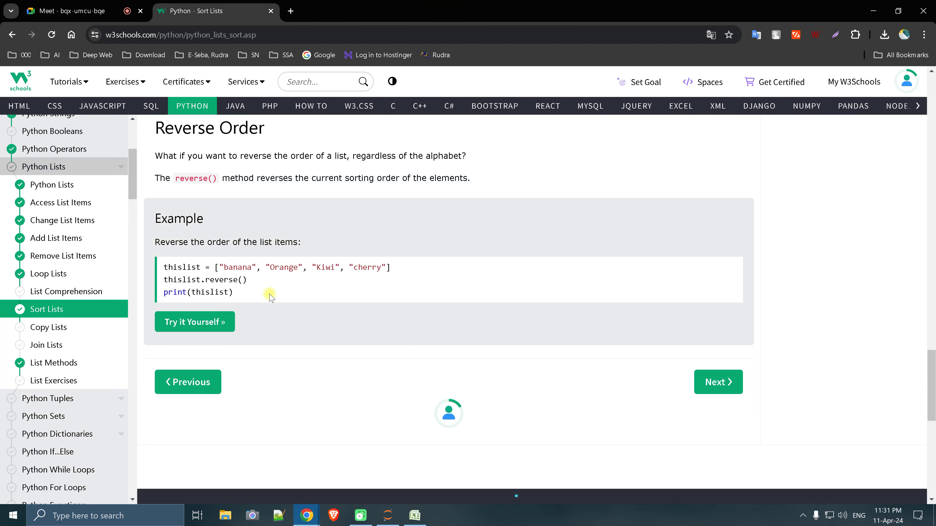
Open the Copy Lists copy() example, rename the list to t and add x=t with print(t,id(t))
click(70, 327)
scroll(260, 320, down, 3)
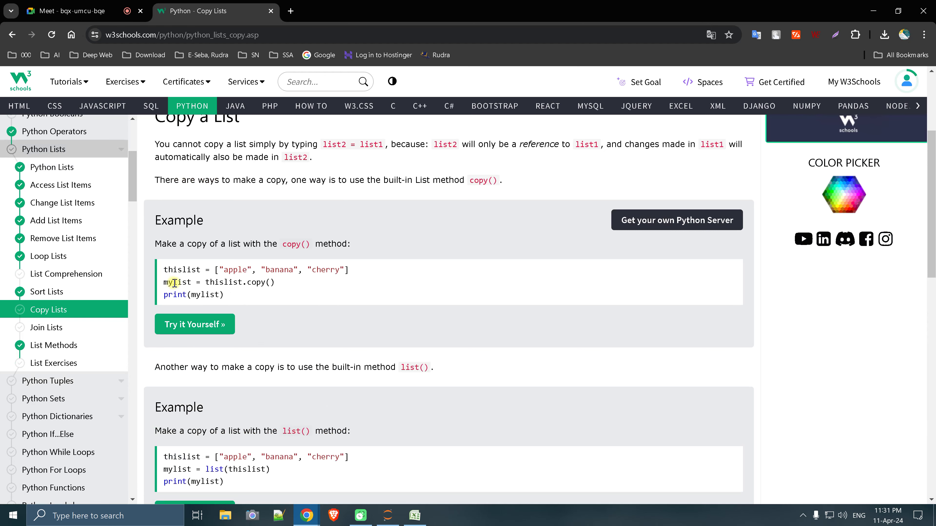
click(192, 324)
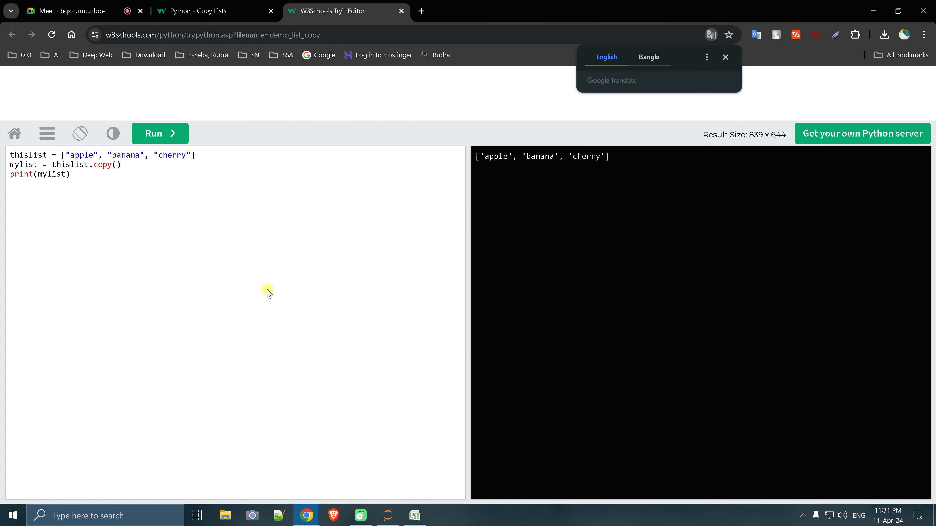
click(211, 159)
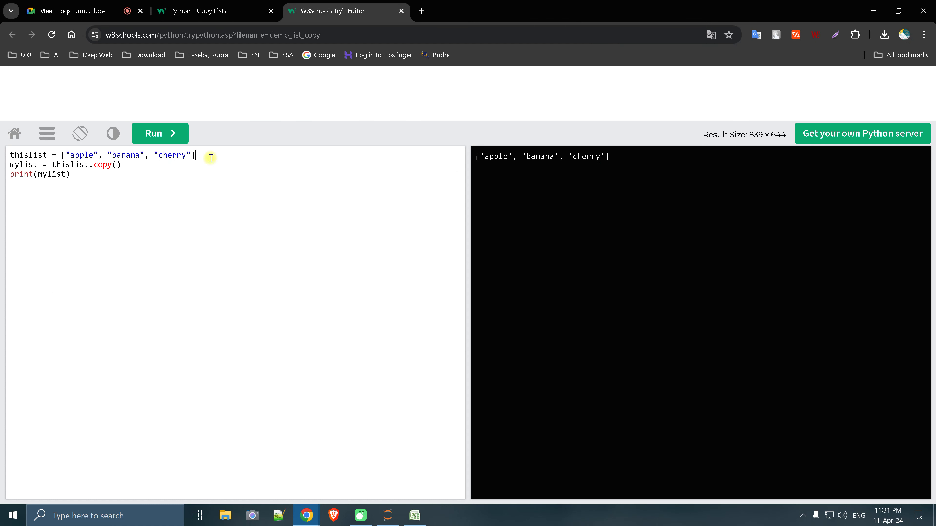
key(Return)
text(x=)
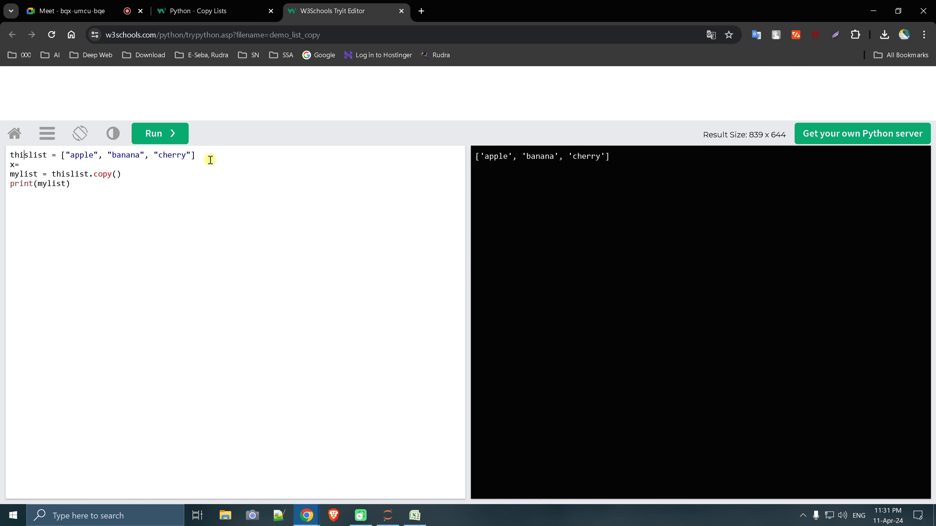
key(BackSpace)
key(BackSpace)
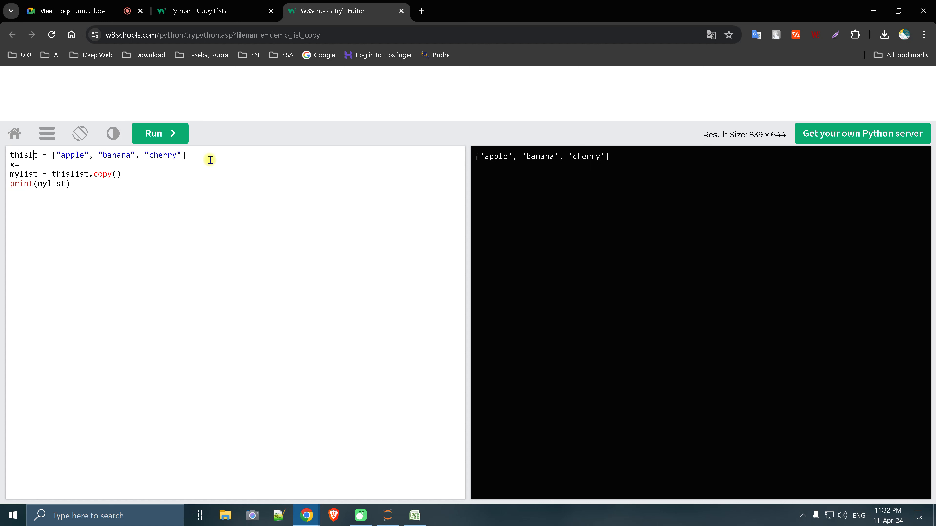
key(BackSpace)
key(BackSpace)
key(BackSpace)
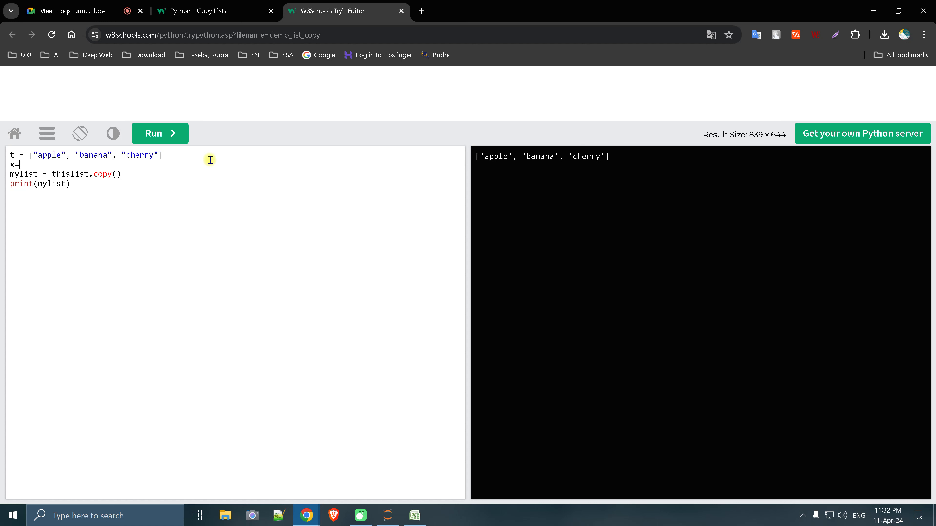
text(t)
key(BackSpace)
key(BackSpace)
key(BackSpace)
key(BackSpace)
key(BackSpace)
key(BackSpace)
key(BackSpace)
key(BackSpace)
key(BackSpace)
key(BackSpace)
key(BackSpace)
text(t,)
text(id(t)
text())
Duplicate the print line as print(x,id(x)) and print(m,id(m)), and rename mylist to m
key(shift+Home)
key(ctrl+c)
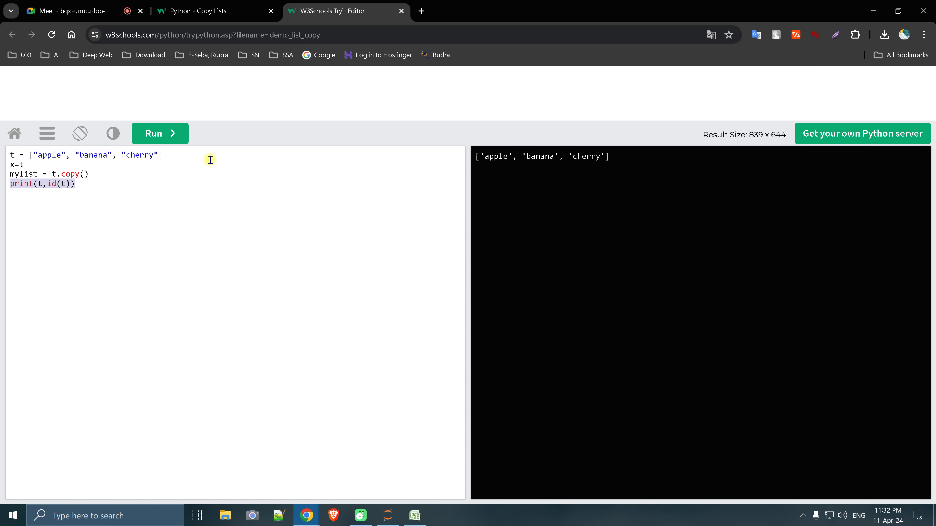
key(End)
key(ctrl+v)
key(Return)
key(ctrl+v)
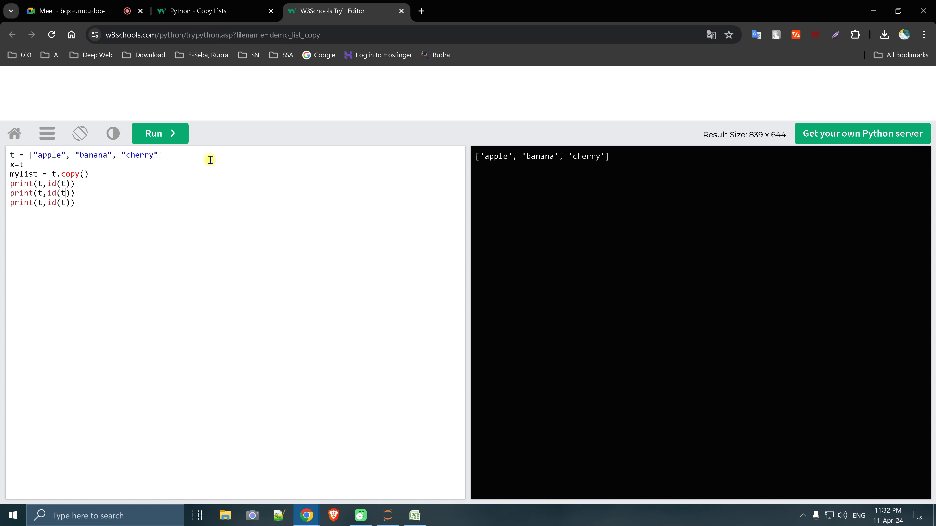
key(BackSpace)
text(x)
key(BackSpace)
text(x)
key(Down)
key(BackSpace)
text(m)
key(Delete)
text(m)
key(Up)
key(Up)
key(Left)
key(BackSpace)
key(BackSpace)
key(BackSpace)
key(BackSpace)
key(BackSpace)
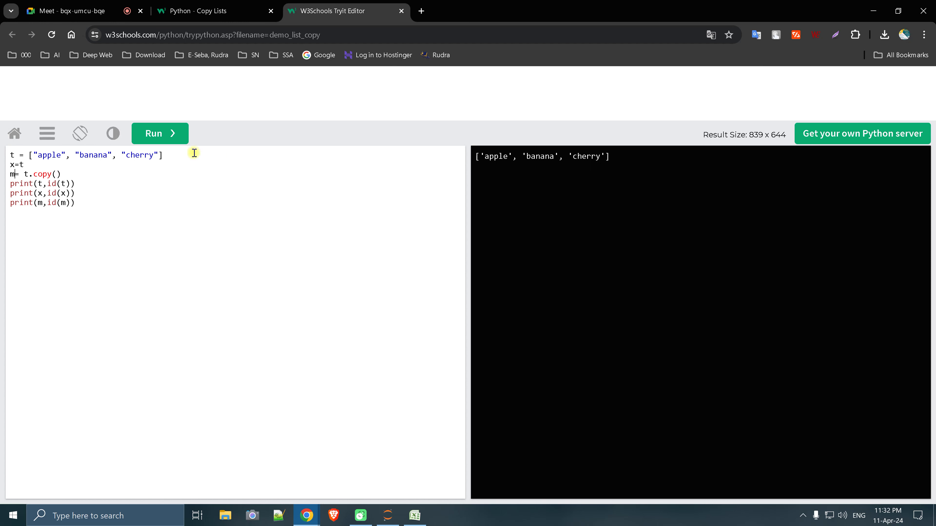
Run the code, compare the printed ids, then add and run print(x==t)
click(160, 139)
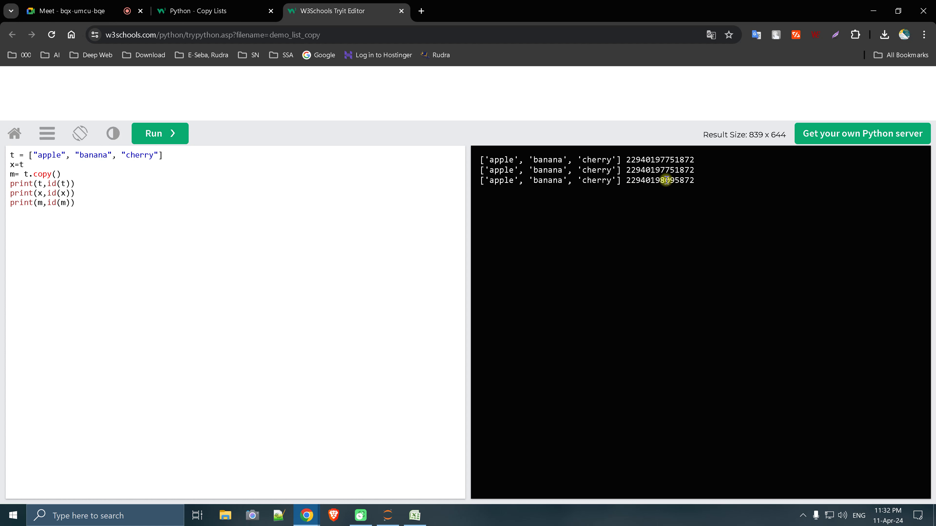
mouse_move(621, 159)
mouse_down()
mouse_move(719, 154)
mouse_move(724, 170)
mouse_up()
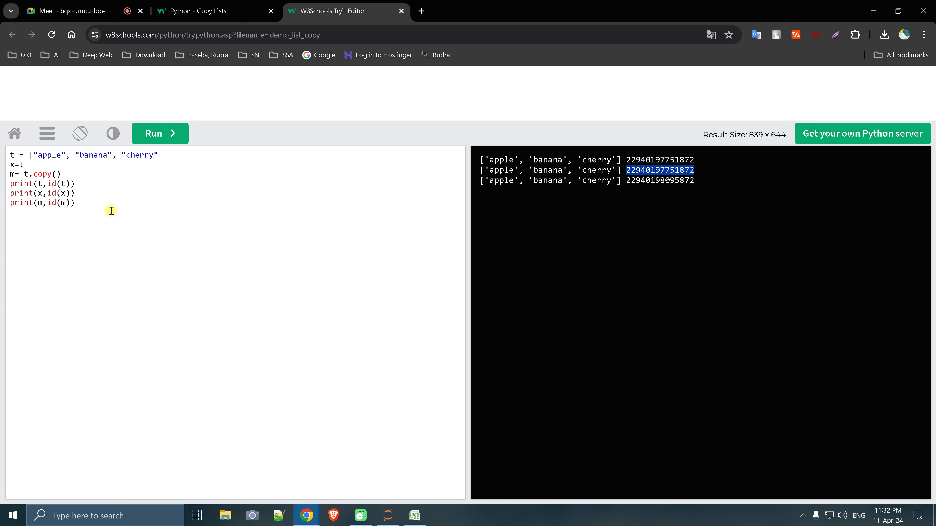
click(90, 203)
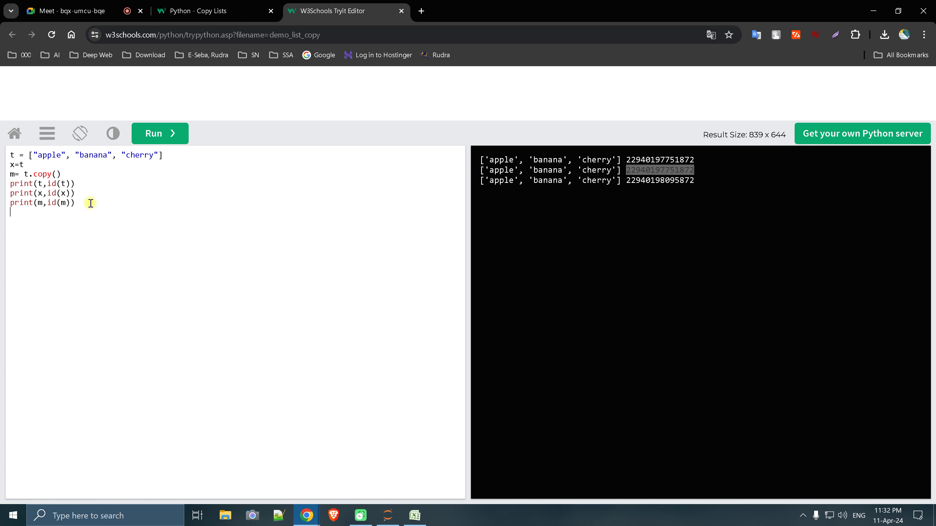
key(Return)
text(prin)
text(t(x)
text(==t)
text())
click(154, 135)
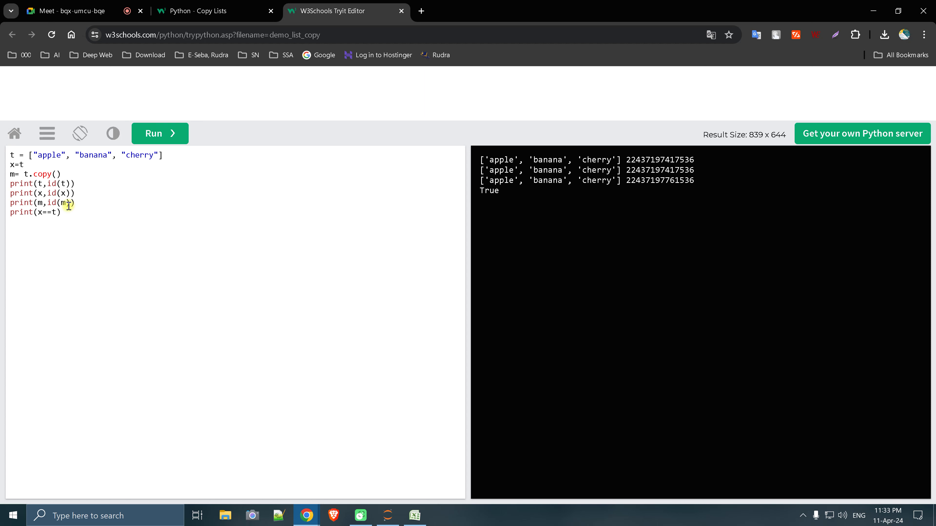
Duplicate the equality check as a second line comparing x with m
drag(62, 213, 3, 214)
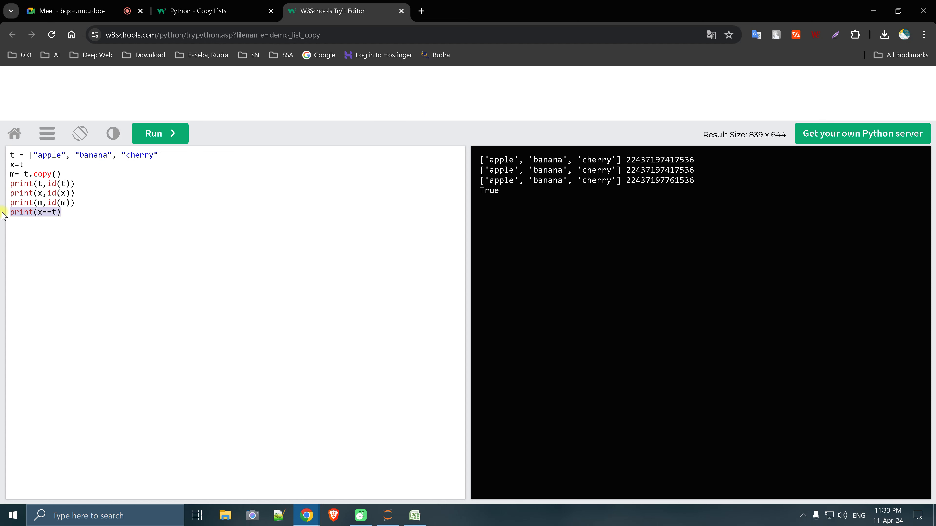
key(ctrl+c)
key(End)
key(Return)
key(ctrl+v)
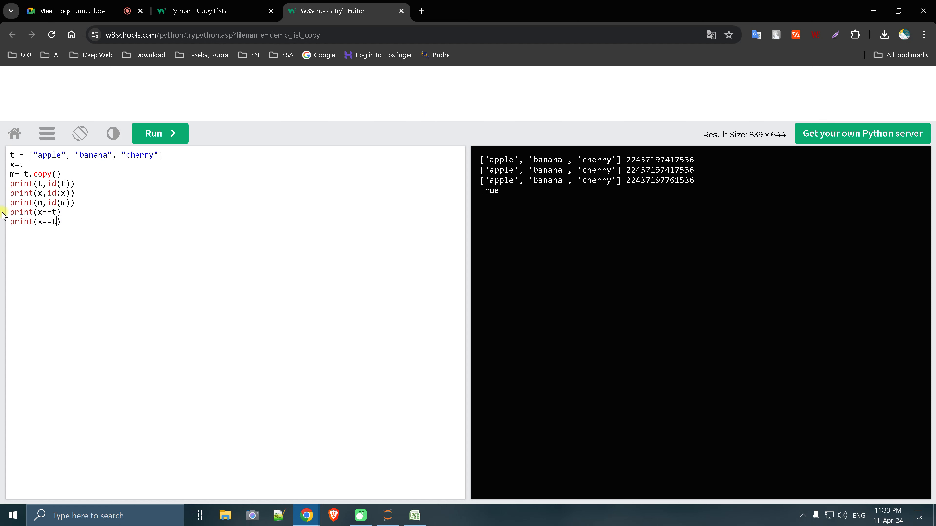
key(Left)
key(BackSpace)
text(m)
Add 'is' identity comparisons of x with t and with m, then run the code
key(ctrl+v)
key(Left)
key(Left)
key(BackSpace)
key(BackSpace)
key(BackSpace)
text(x is)
key(ctrl+v)
key(Left)
key(BackSpace)
key(BackSpace)
key(BackSpace)
text(is )
text(m)
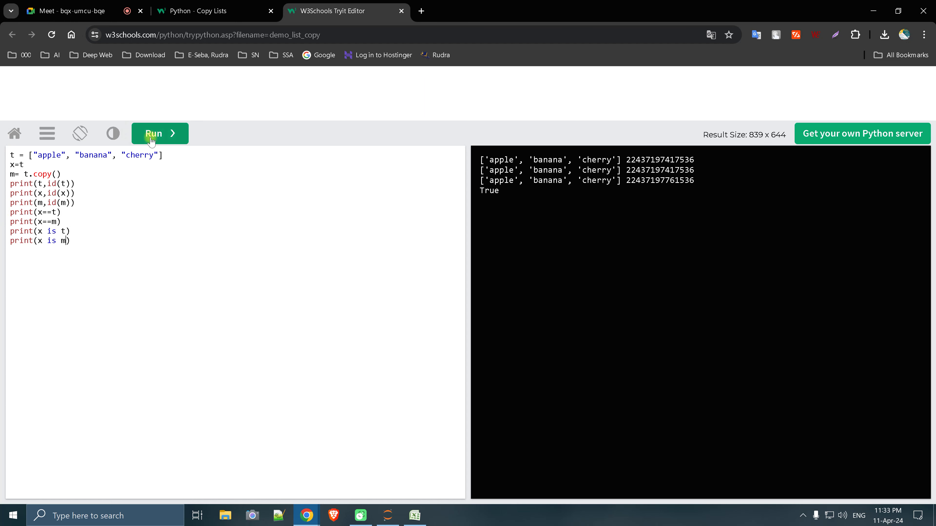
click(151, 133)
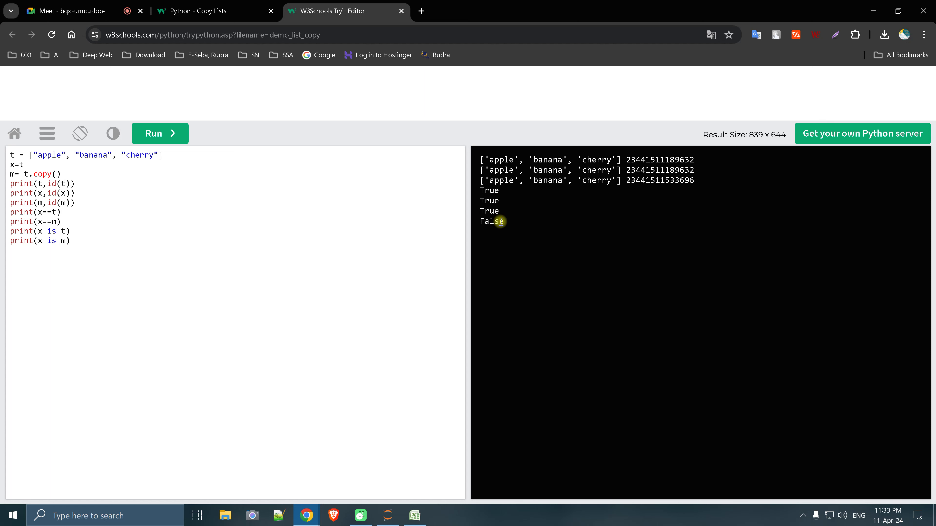
Mark the two True results and the False result in the output
double_click(485, 200)
double_click(482, 190)
drag(76, 241, 6, 243)
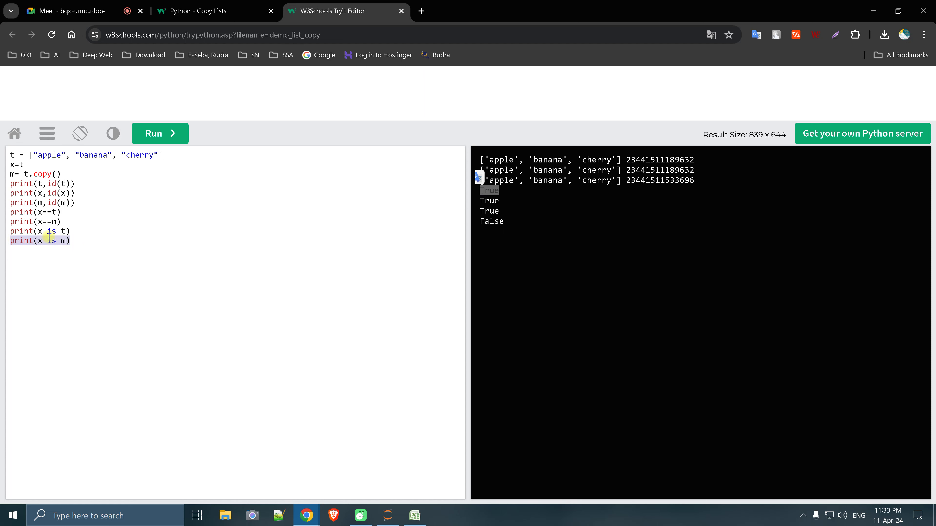
click(51, 248)
key(Return)
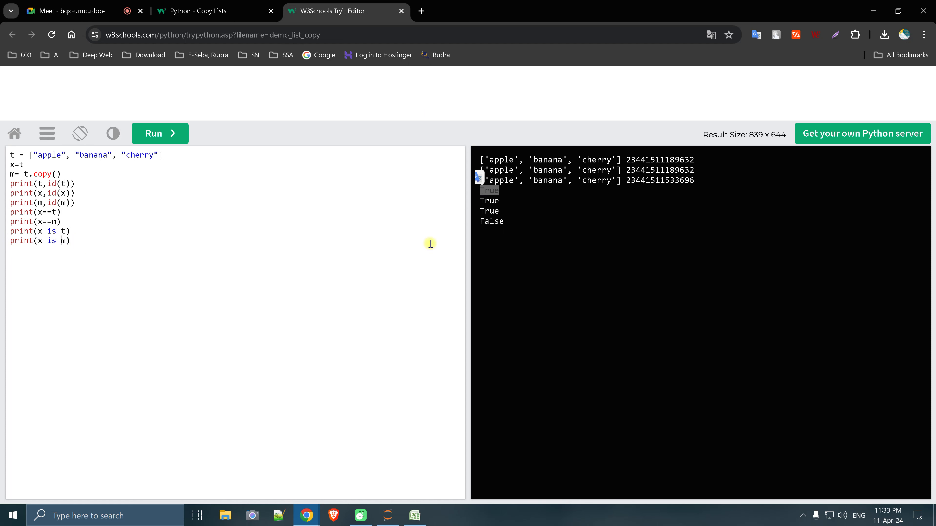
click(504, 222)
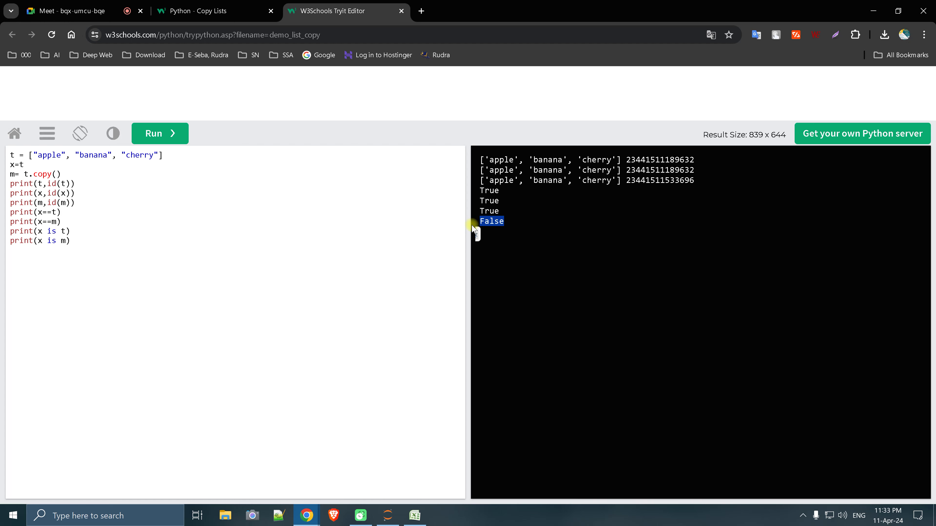
Close the Tryit Editor and scroll the Join Lists lesson down to the extend() example
click(404, 12)
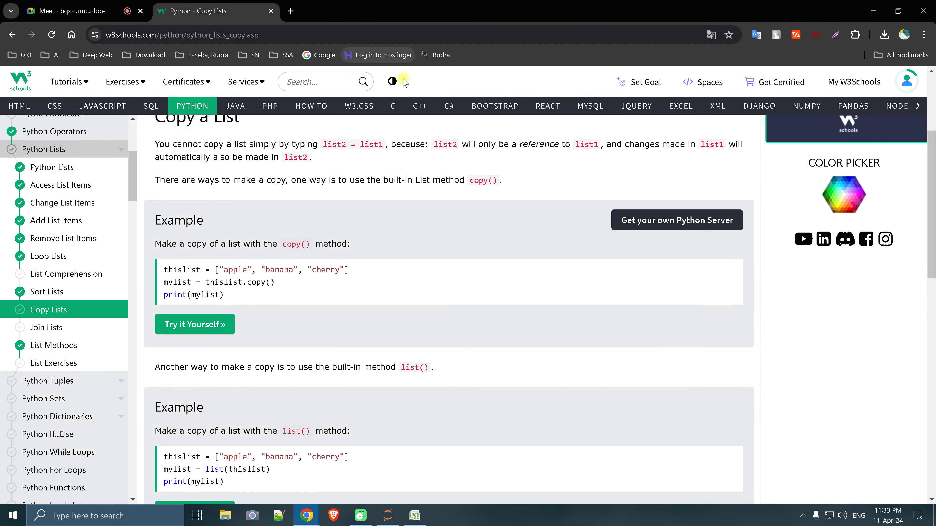
scroll(323, 326, down, 3)
scroll(316, 320, down, 5)
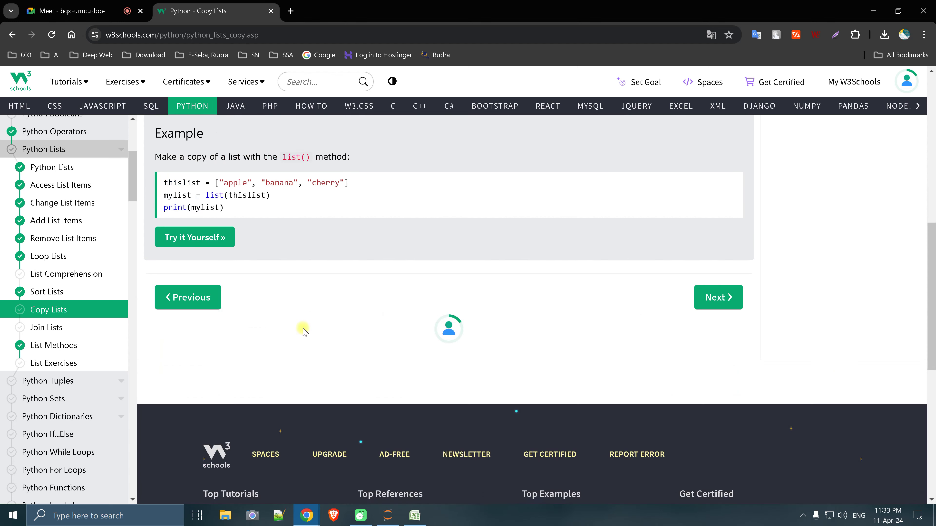
click(52, 327)
scroll(234, 333, down, 3)
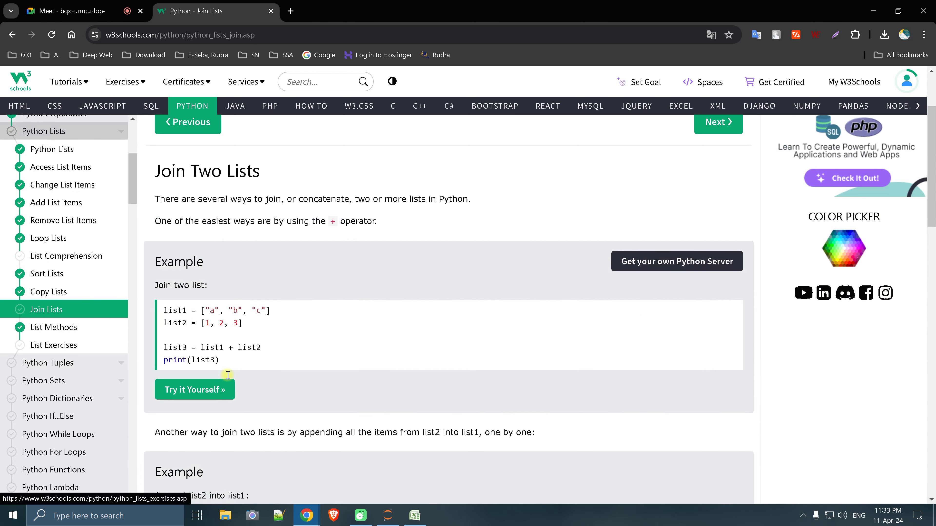
scroll(235, 334, down, 3)
scroll(234, 334, down, 2)
scroll(234, 333, down, 8)
Scroll through the List Methods table, then go to the Python List Exercises page
scroll(234, 333, down, 2)
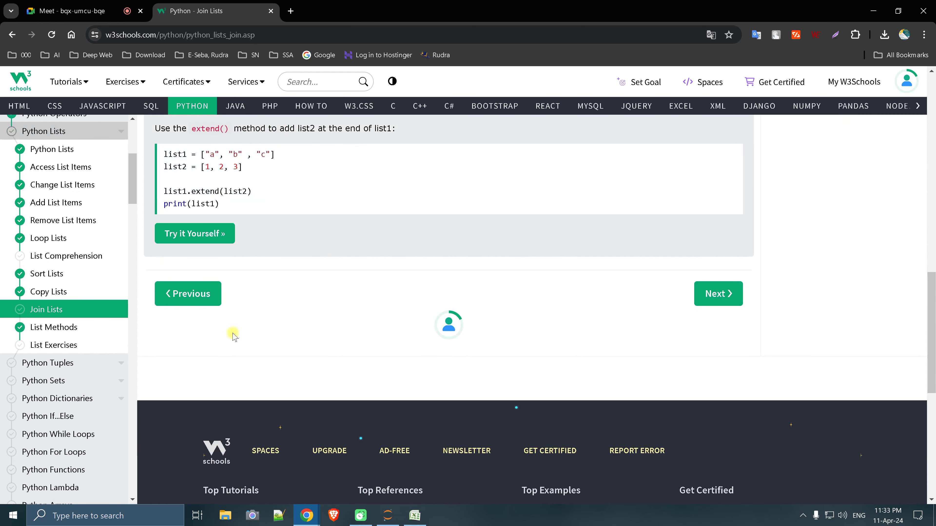
click(56, 327)
scroll(272, 368, down, 5)
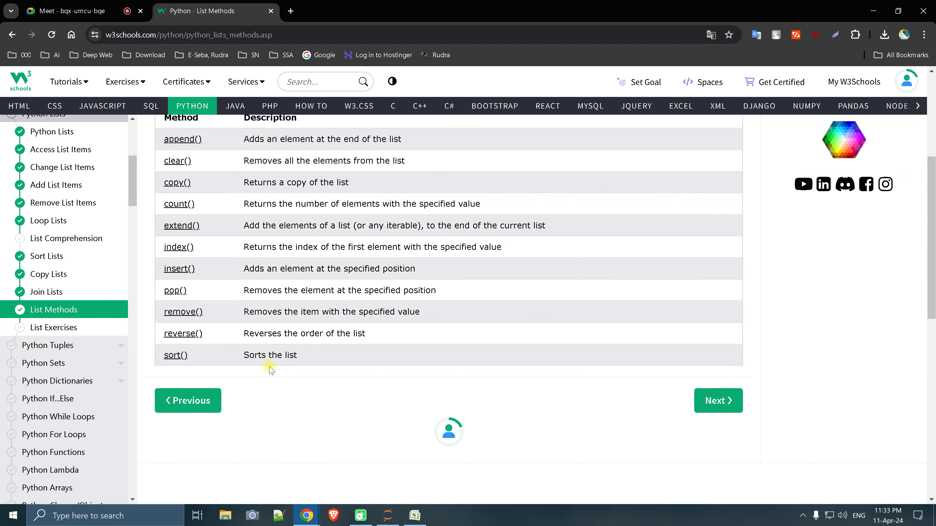
scroll(268, 365, down, 2)
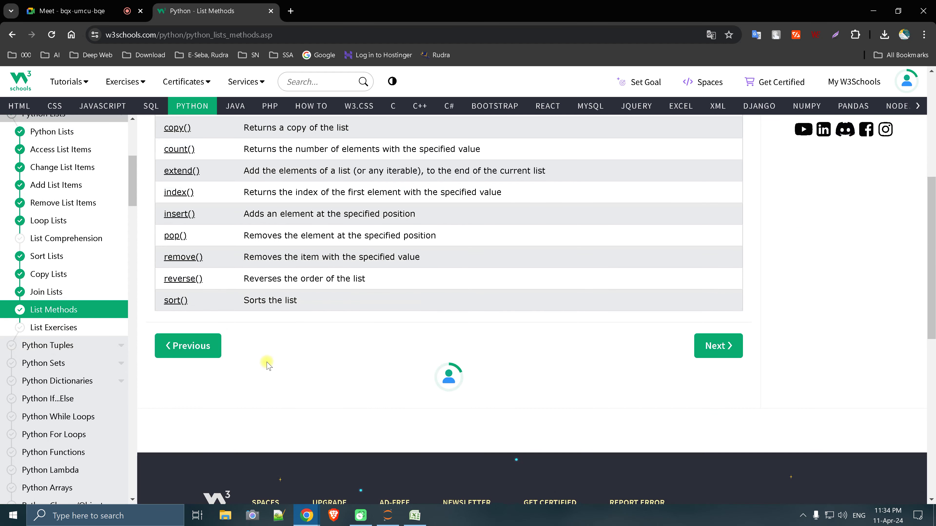
scroll(267, 366, up, 1)
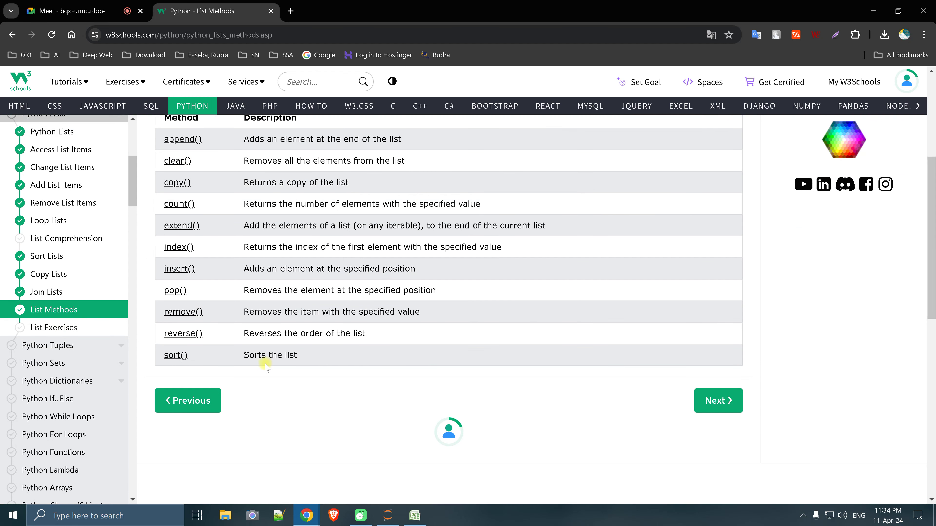
scroll(267, 366, up, 1)
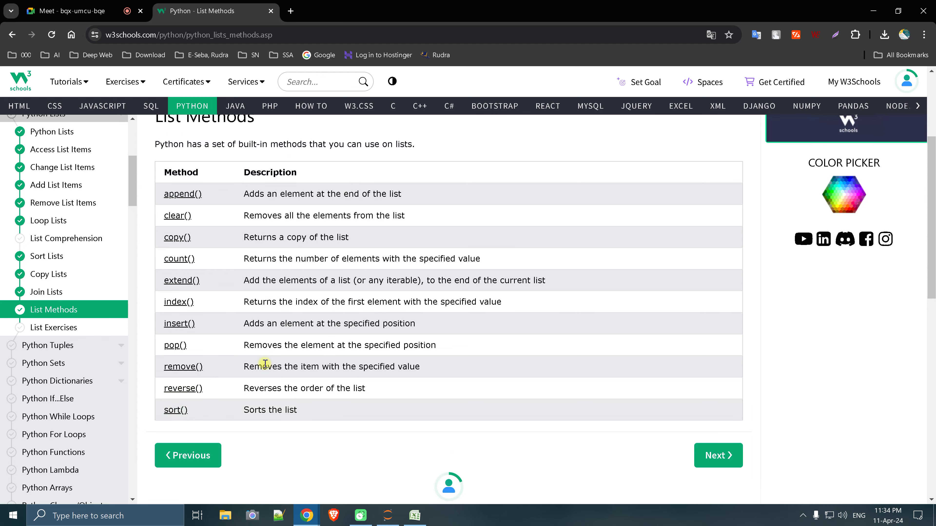
scroll(265, 363, down, 3)
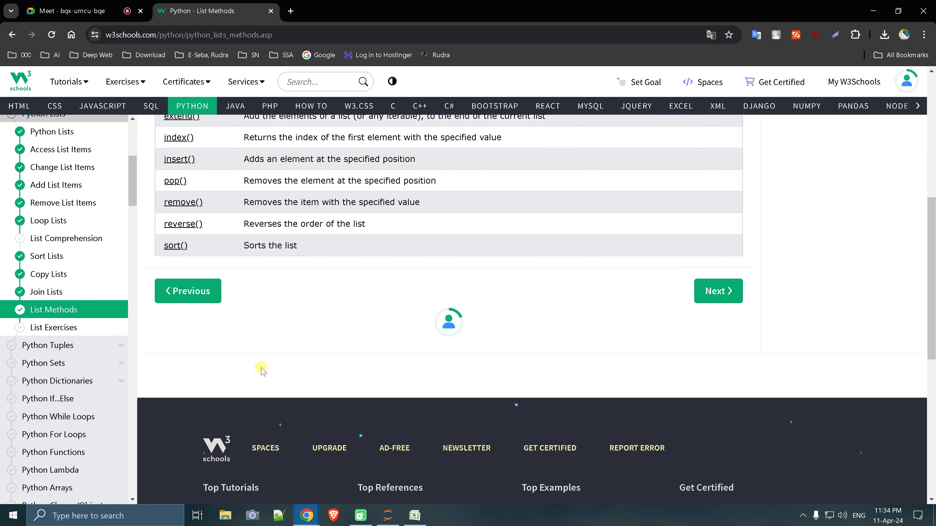
click(51, 321)
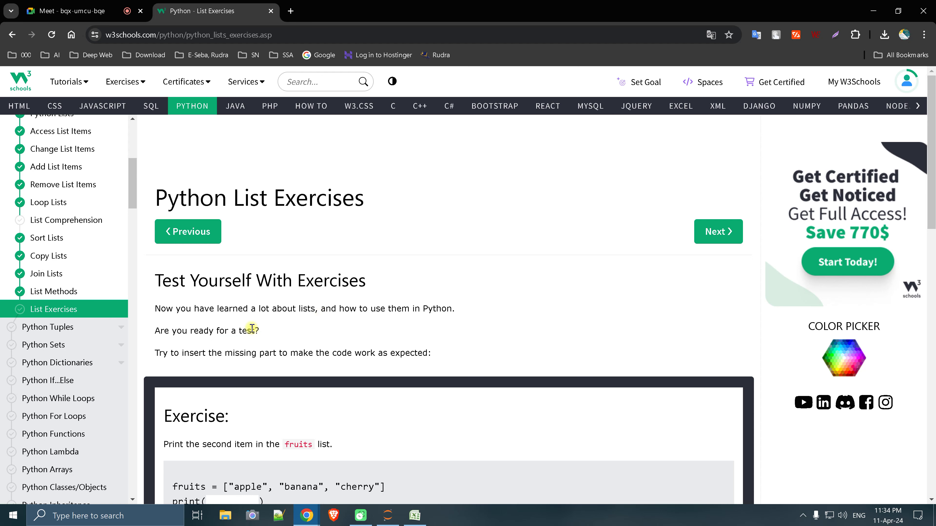
Scroll over the print-second-fruit exercise and sidebar, then start a new browser tab
scroll(252, 328, down, 3)
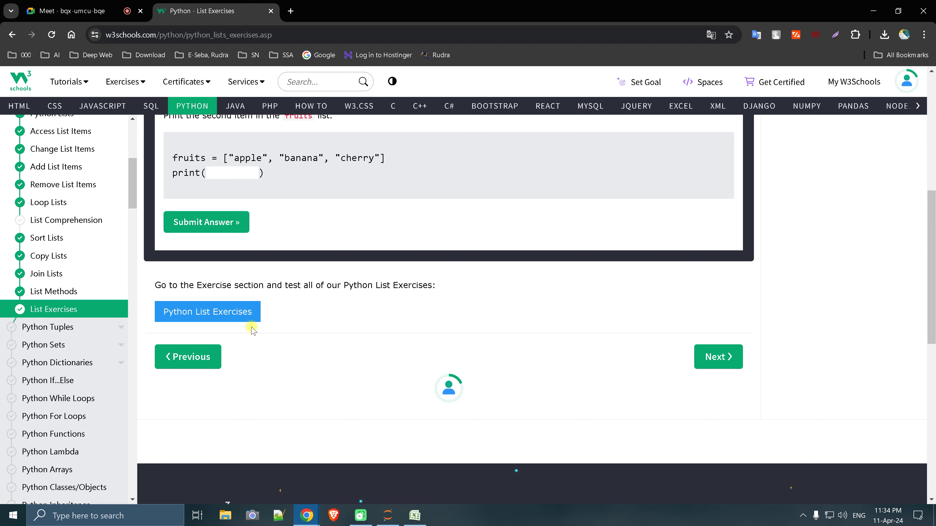
scroll(111, 269, up, 5)
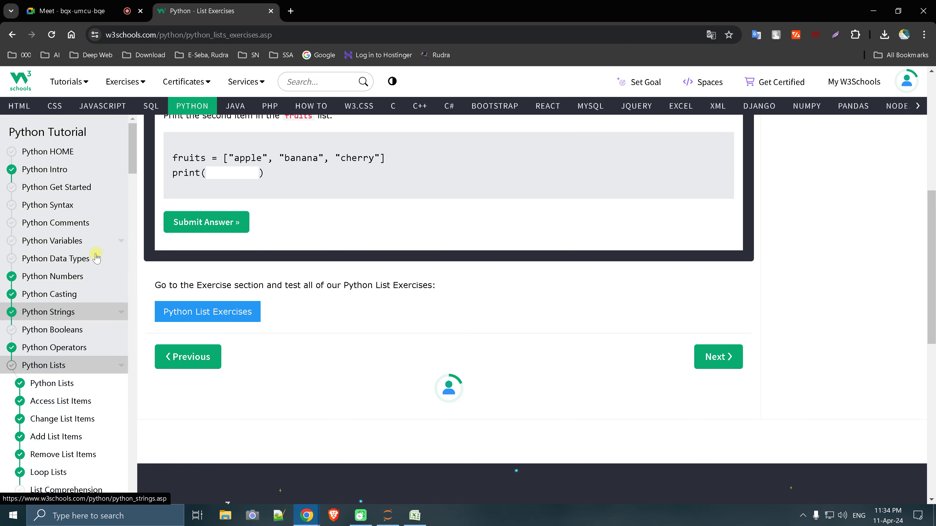
scroll(96, 258, up, 5)
scroll(59, 152, down, 3)
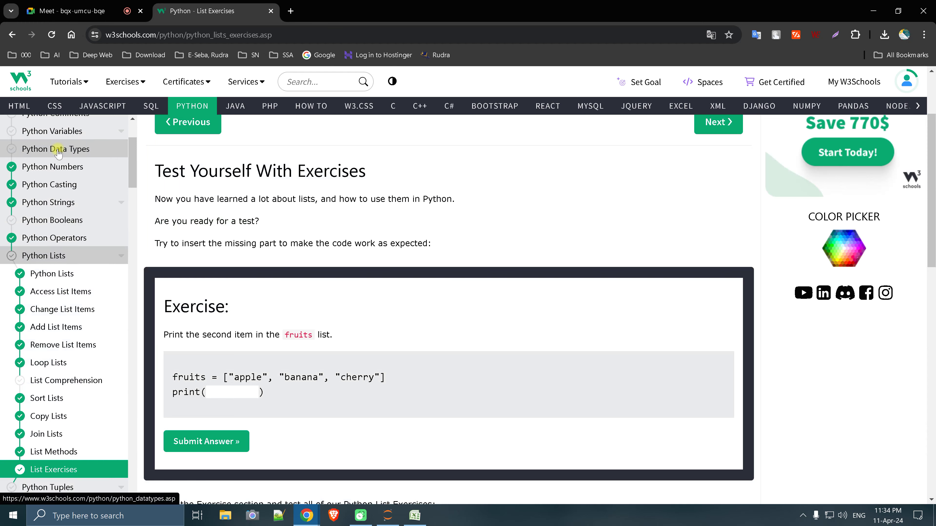
scroll(58, 152, down, 1)
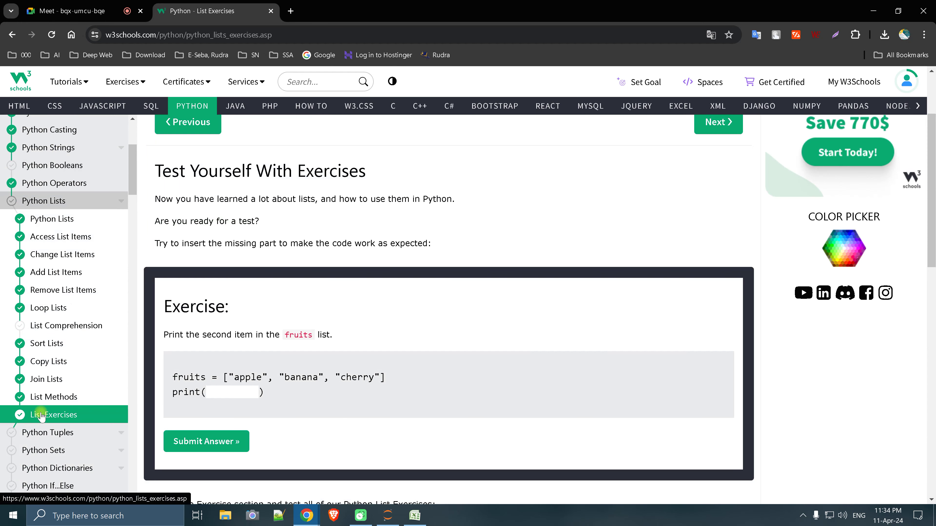
scroll(41, 415, down, 1)
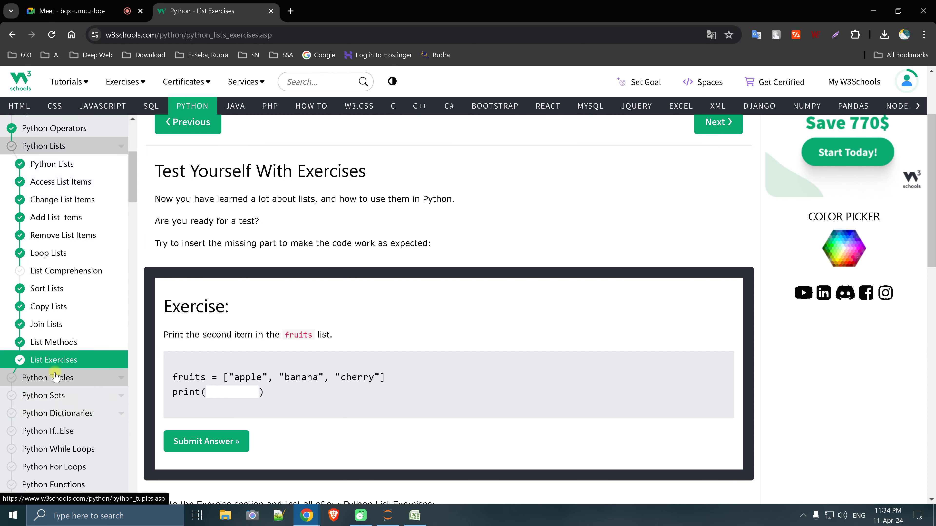
click(291, 11)
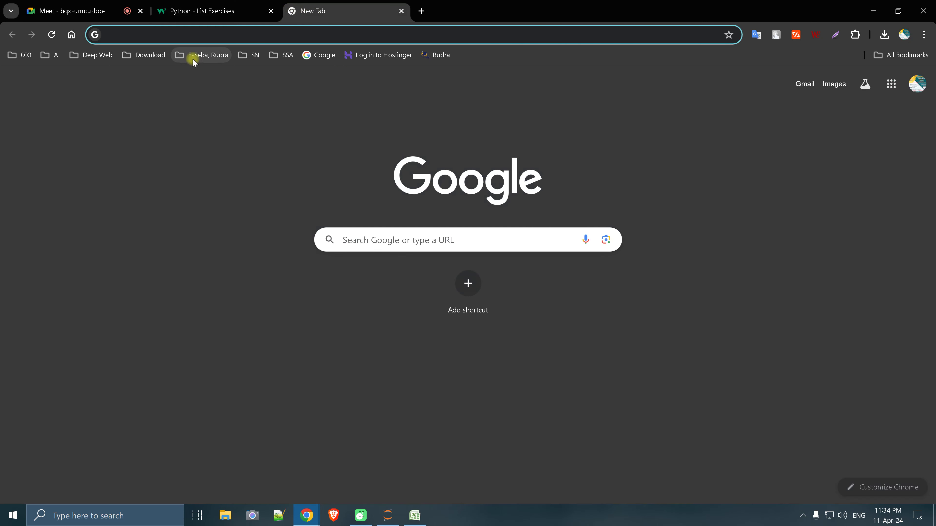
Load WhatsApp Web from the SN bookmarks folder and scroll the chat list
click(251, 55)
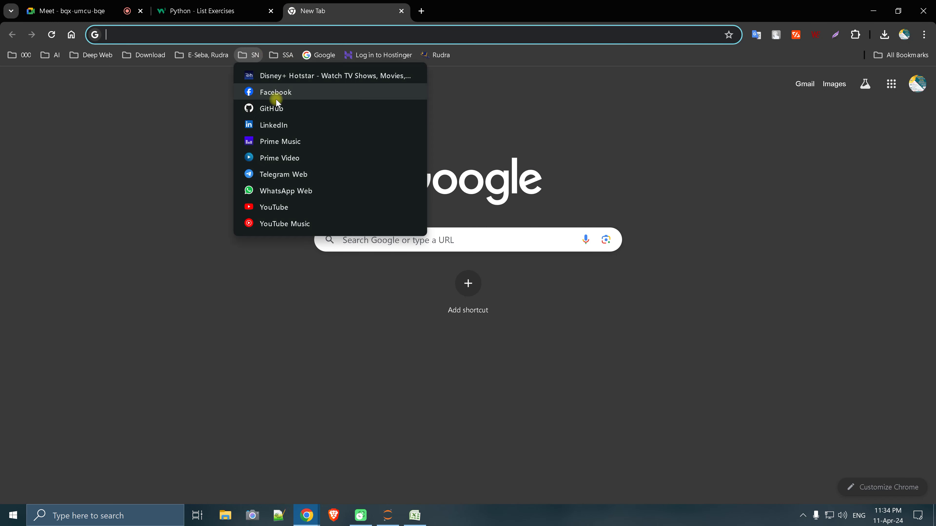
click(271, 194)
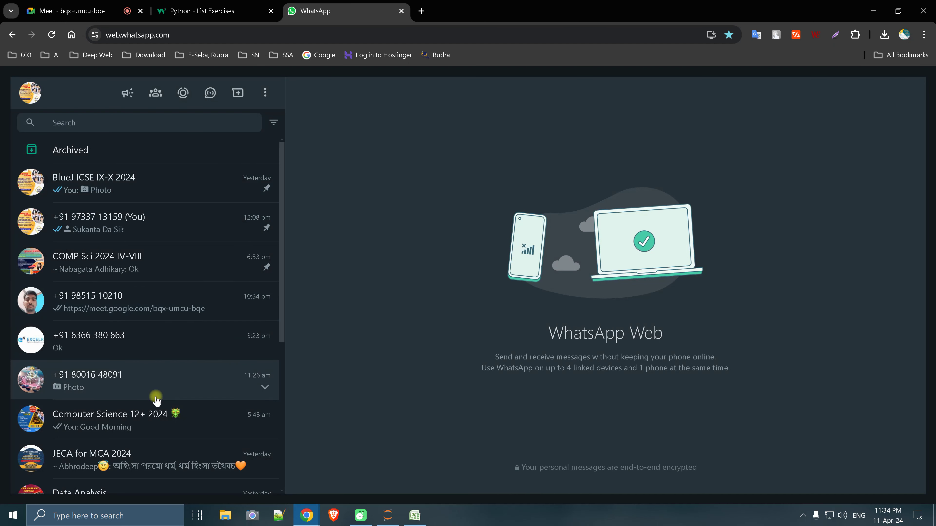
scroll(136, 330, down, 4)
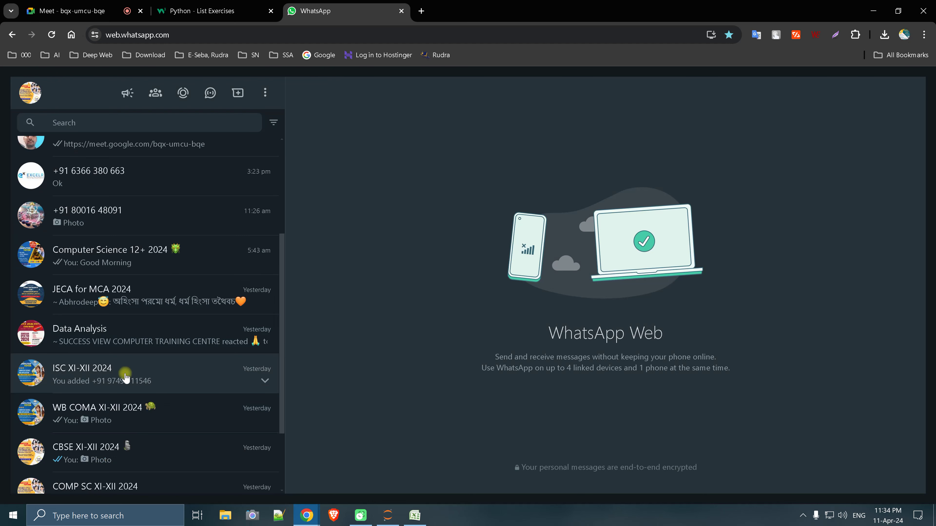
Browse through the WB COMA XI-XII 2024 group chat history
click(116, 416)
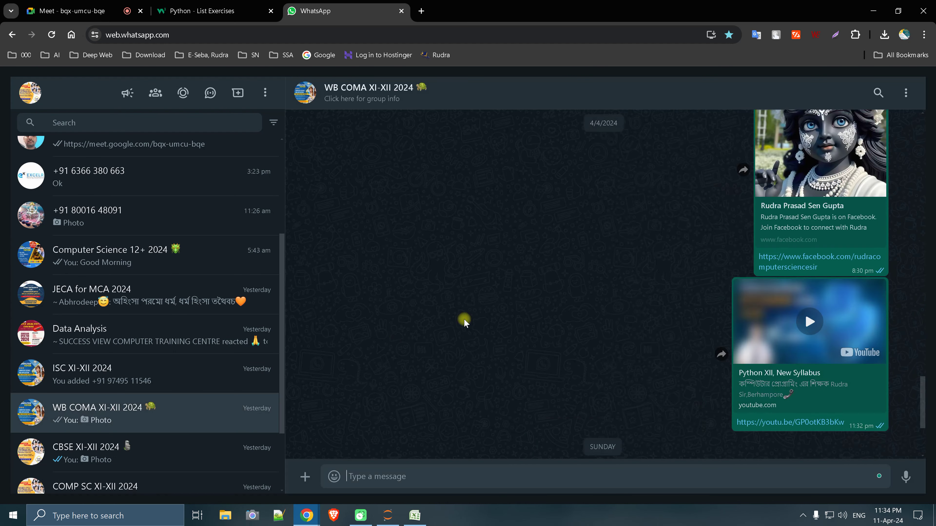
scroll(464, 317, up, 5)
scroll(466, 318, up, 5)
scroll(467, 317, up, 5)
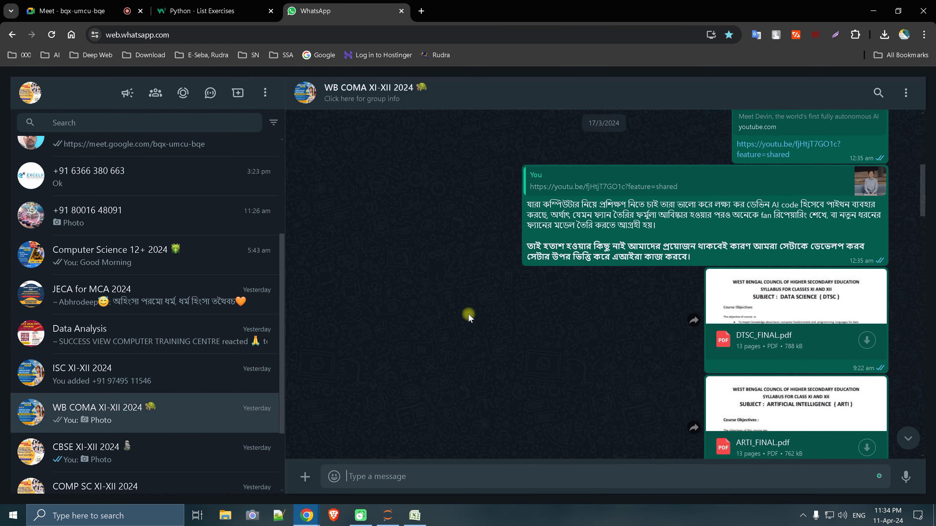
scroll(510, 310, up, 3)
scroll(510, 310, up, 3)
scroll(603, 283, up, 2)
scroll(679, 284, up, 5)
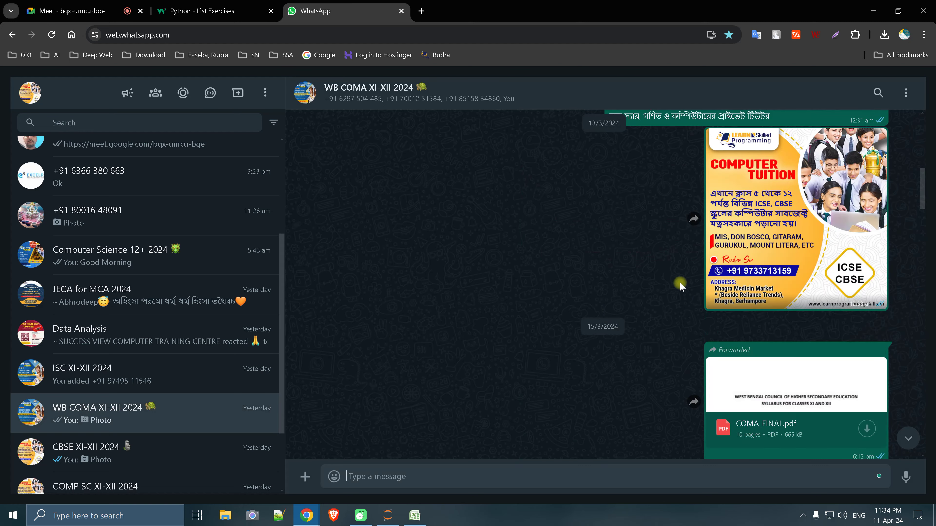
scroll(679, 283, up, 5)
scroll(680, 284, up, 5)
scroll(675, 277, down, 5)
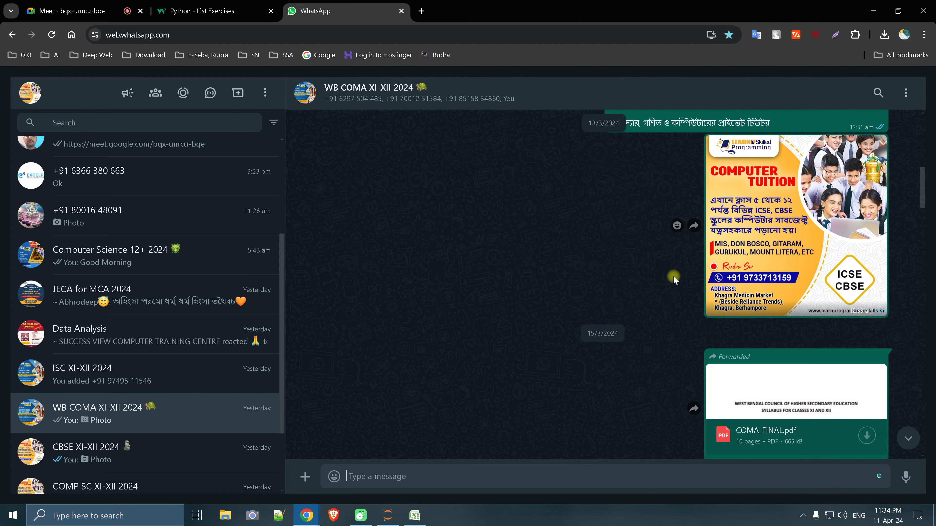
scroll(670, 276, down, 5)
scroll(668, 277, down, 3)
scroll(666, 277, down, 5)
scroll(663, 278, down, 5)
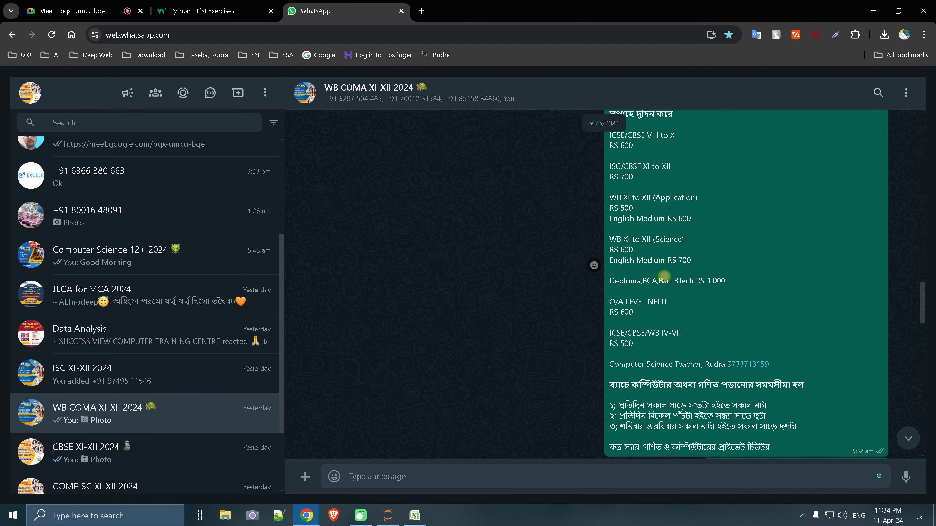
scroll(660, 278, down, 5)
scroll(655, 280, down, 3)
scroll(655, 281, down, 5)
scroll(178, 313, down, 3)
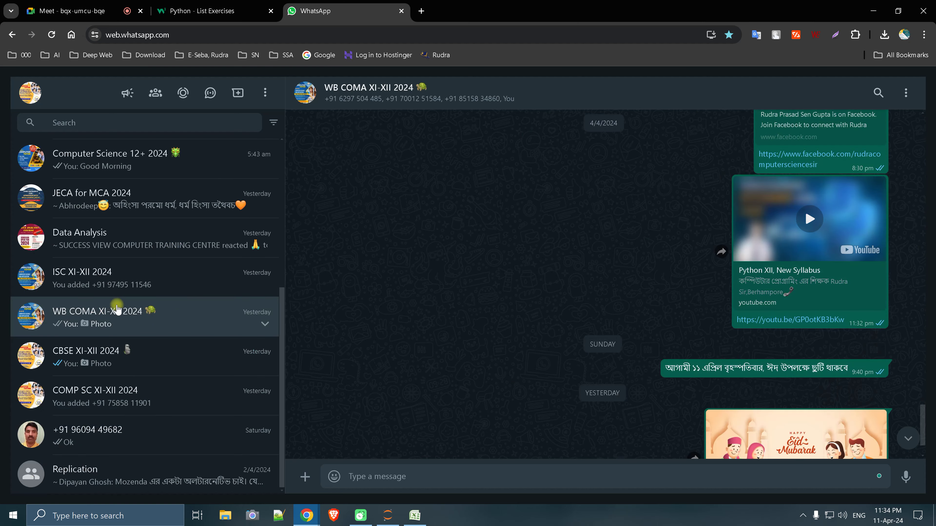
Go up the COMP SC XI-XII 2024 group chat to the shared COMS_FINAL.pdf file
click(131, 387)
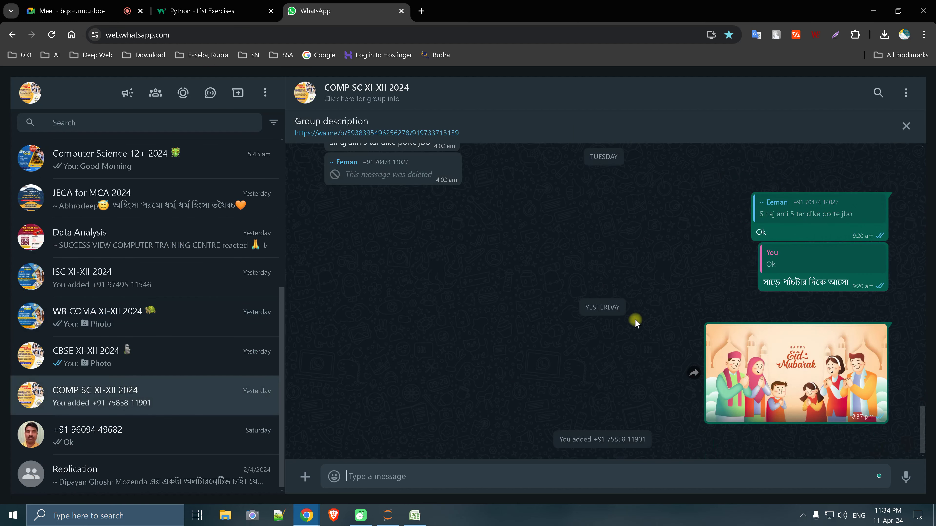
scroll(636, 317, up, 5)
scroll(637, 313, up, 5)
scroll(637, 313, up, 3)
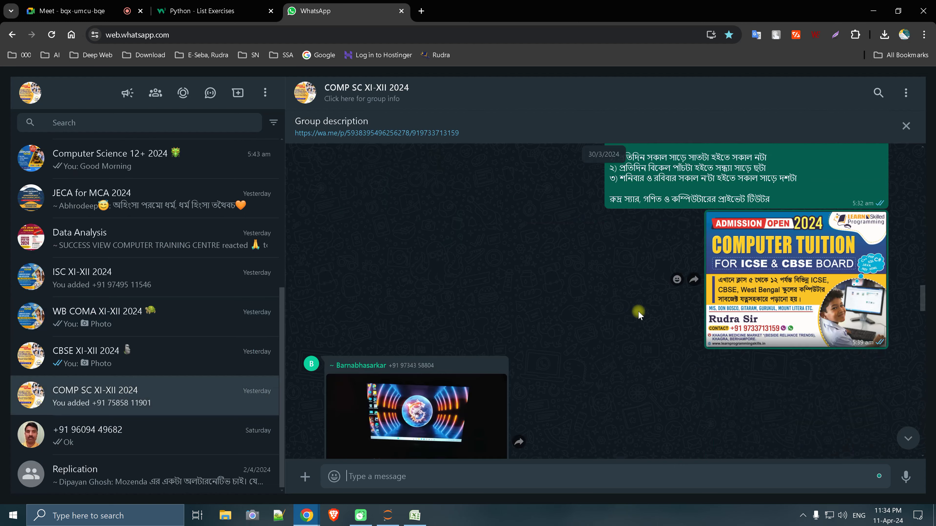
scroll(638, 311, up, 3)
scroll(639, 311, up, 2)
scroll(639, 311, up, 3)
scroll(639, 311, up, 3)
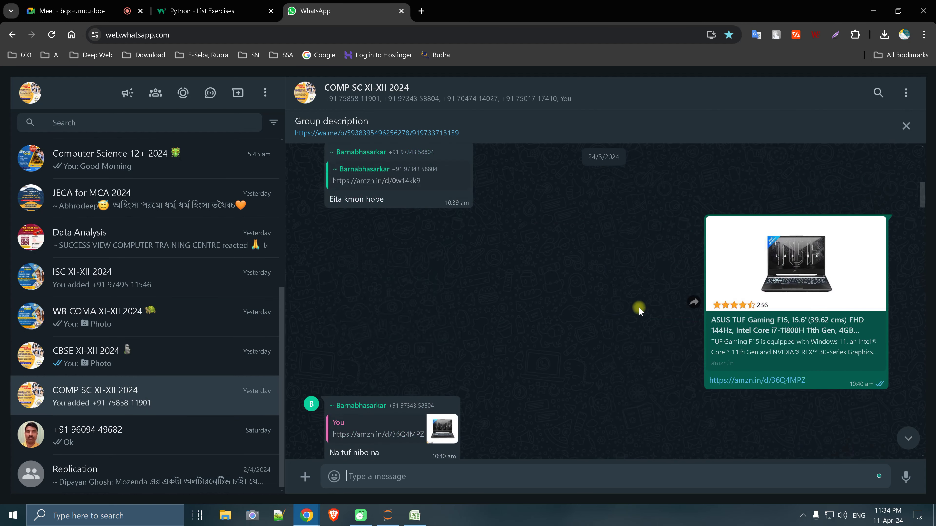
scroll(639, 312, up, 3)
scroll(639, 310, up, 3)
scroll(639, 310, up, 3)
scroll(639, 311, up, 3)
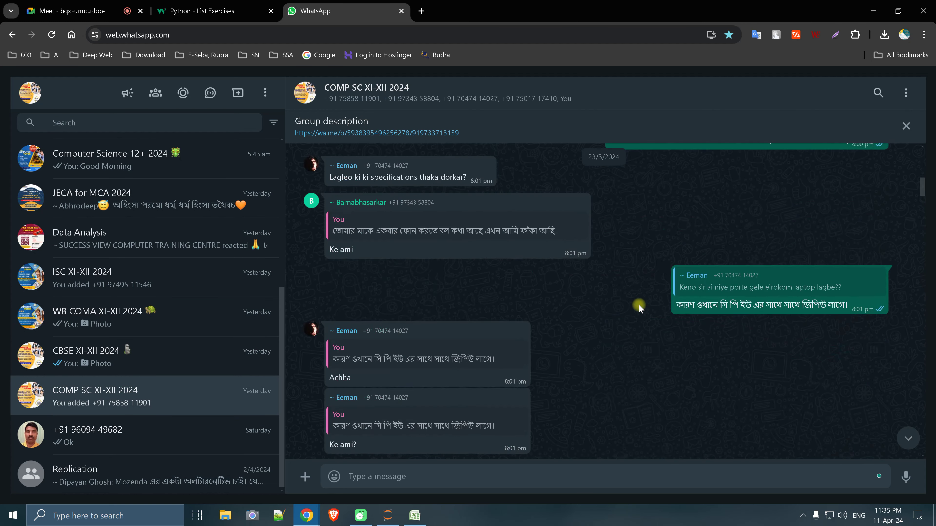
scroll(639, 310, up, 3)
scroll(640, 308, up, 2)
scroll(640, 308, up, 3)
scroll(640, 308, up, 2)
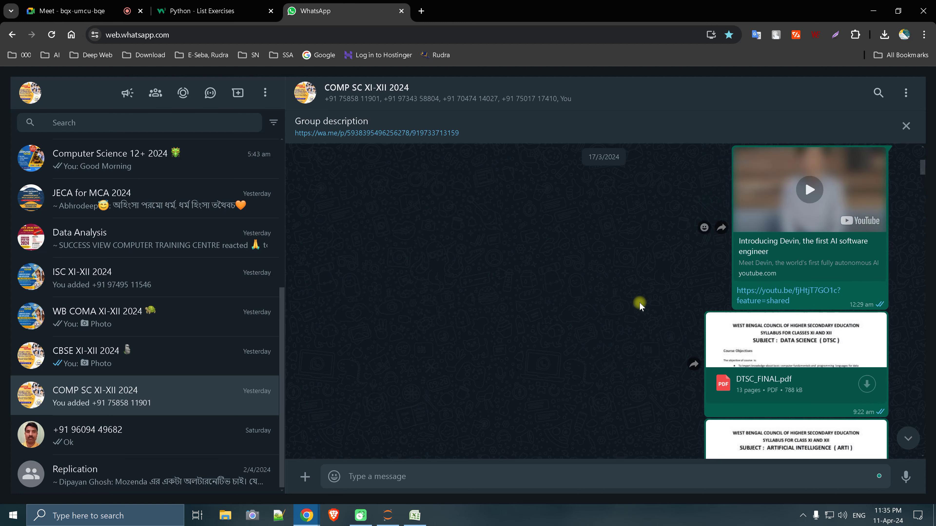
scroll(640, 306, up, 3)
scroll(640, 305, up, 3)
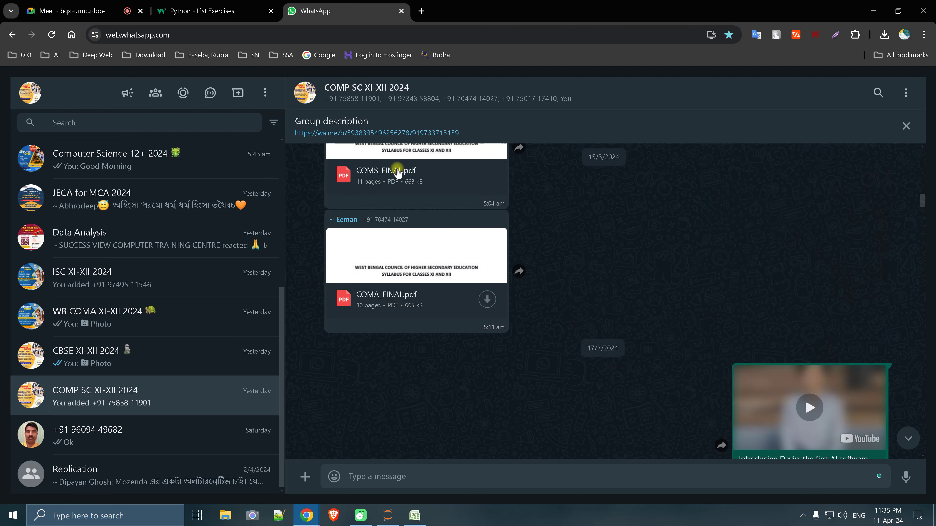
Download COMS_FINAL.pdf and open it in a new tab from Chrome's downloads list
click(396, 171)
click(884, 35)
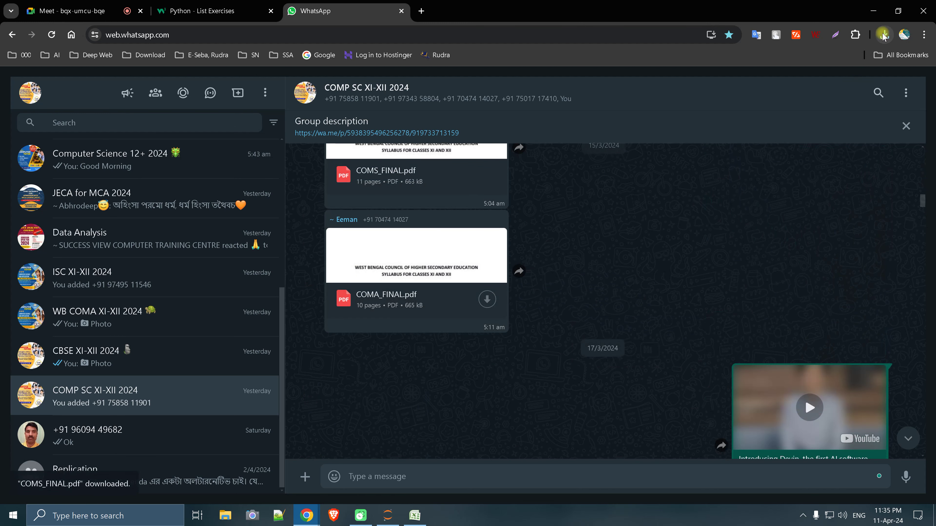
click(780, 79)
Move through the COMS syllabus to page 3's Class XI Semester I topic table
scroll(125, 330, down, 5)
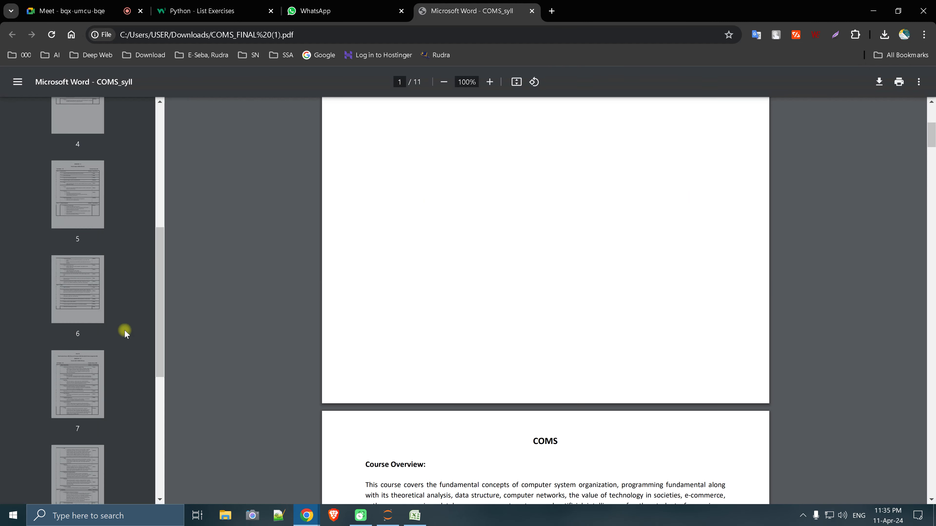
scroll(441, 318, down, 10)
scroll(434, 312, down, 6)
scroll(433, 313, down, 10)
scroll(427, 310, down, 6)
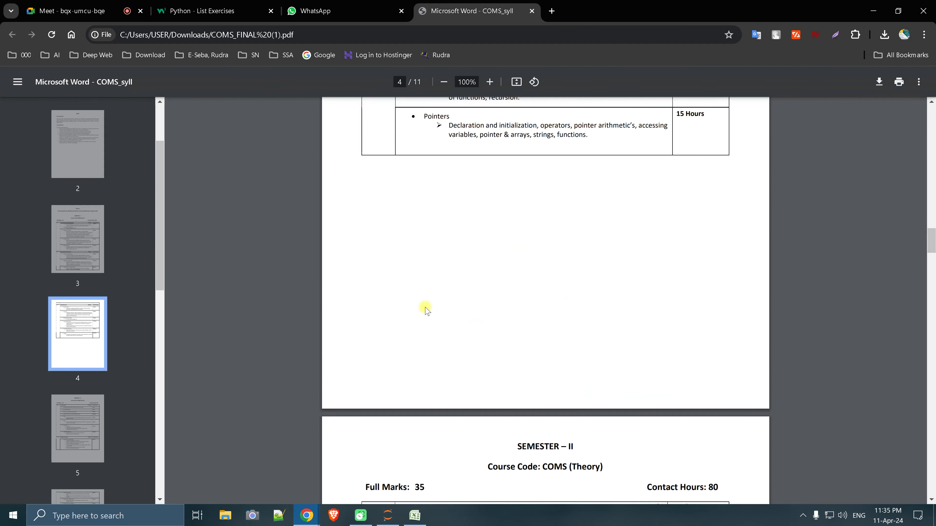
scroll(430, 303, down, 3)
scroll(432, 303, down, 7)
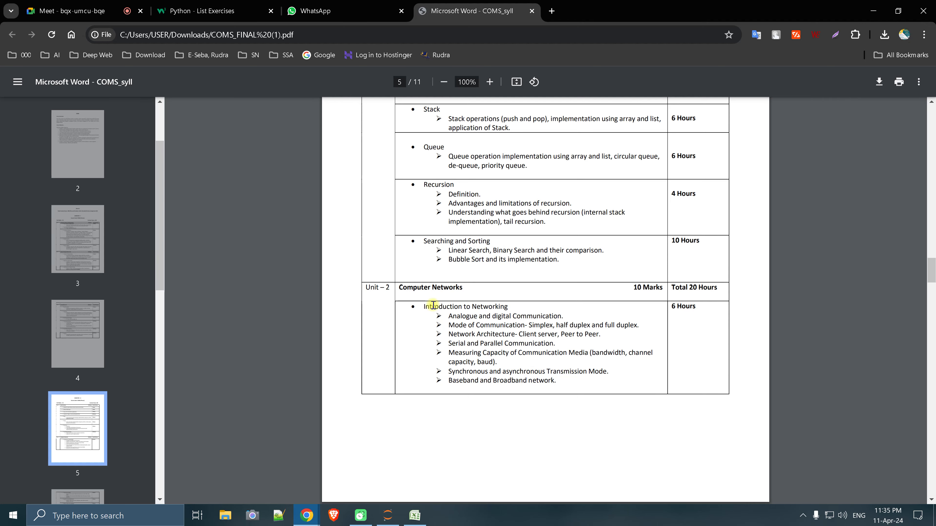
scroll(435, 310, up, 3)
scroll(435, 313, up, 10)
scroll(435, 313, up, 8)
scroll(436, 309, up, 8)
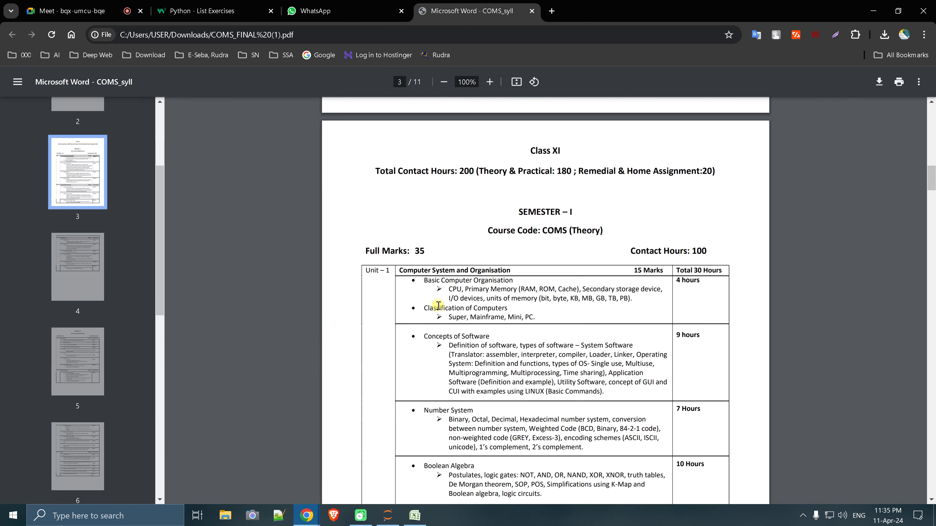
scroll(437, 306, up, 8)
middle_click(438, 305)
click(445, 295)
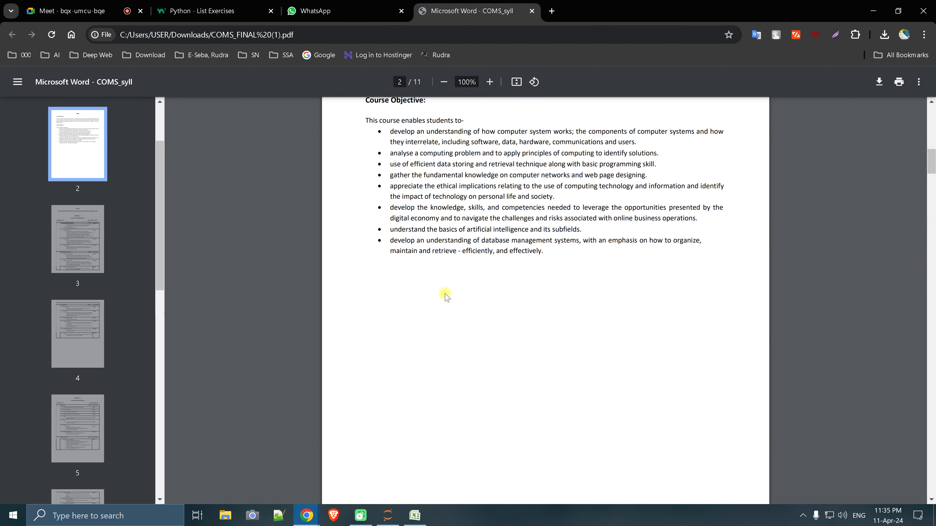
scroll(445, 295, down, 10)
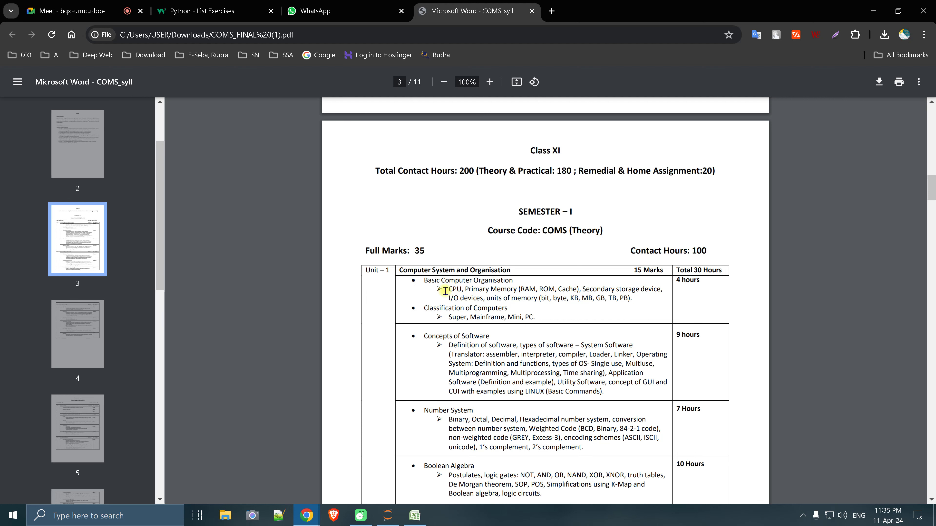
Highlight the Basic Computer Organisation block and the Number System topic in Unit 1
drag(410, 281, 563, 322)
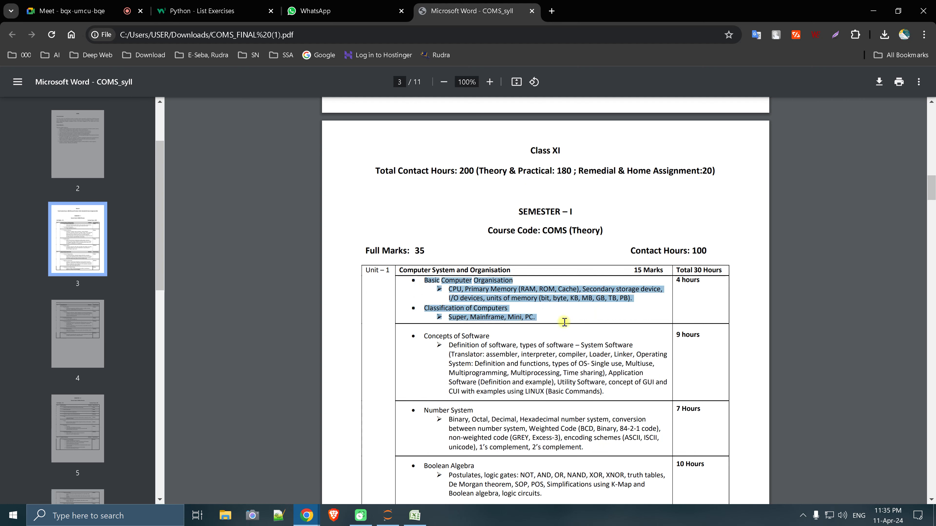
scroll(529, 339, down, 3)
mouse_move(414, 226)
mouse_down()
mouse_move(533, 271)
mouse_move(619, 291)
mouse_up()
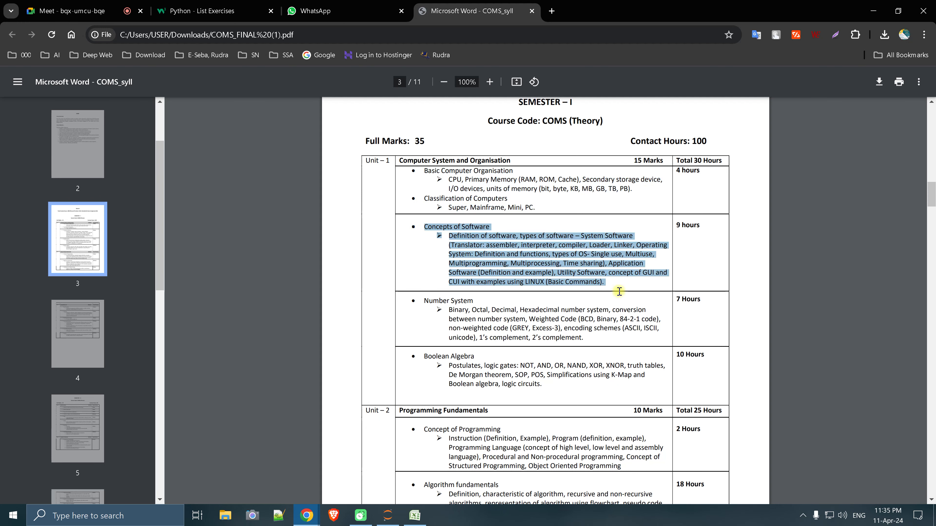
scroll(468, 315, down, 1)
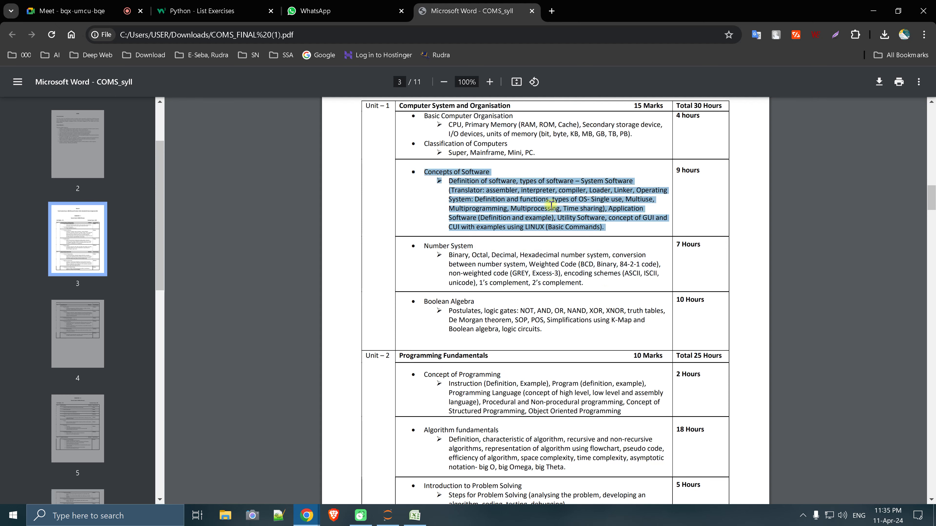
drag(421, 246, 594, 286)
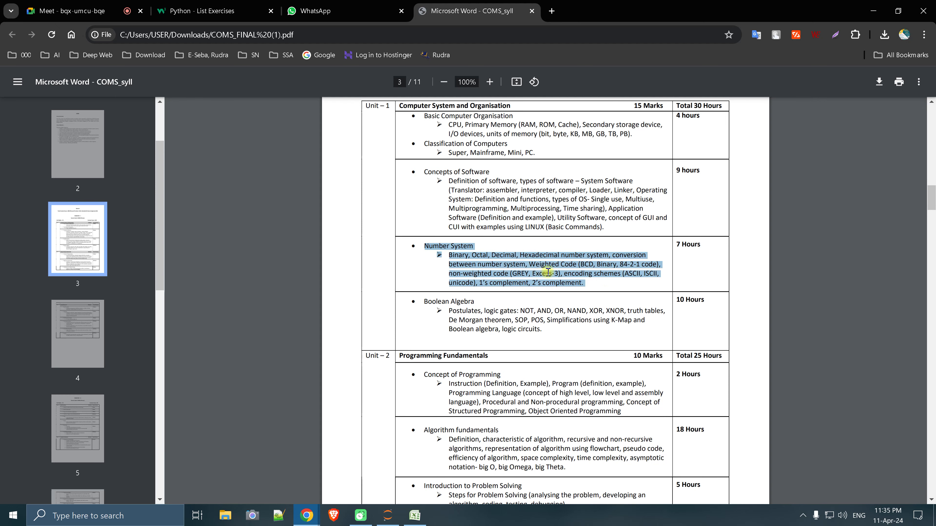
scroll(550, 271, down, 2)
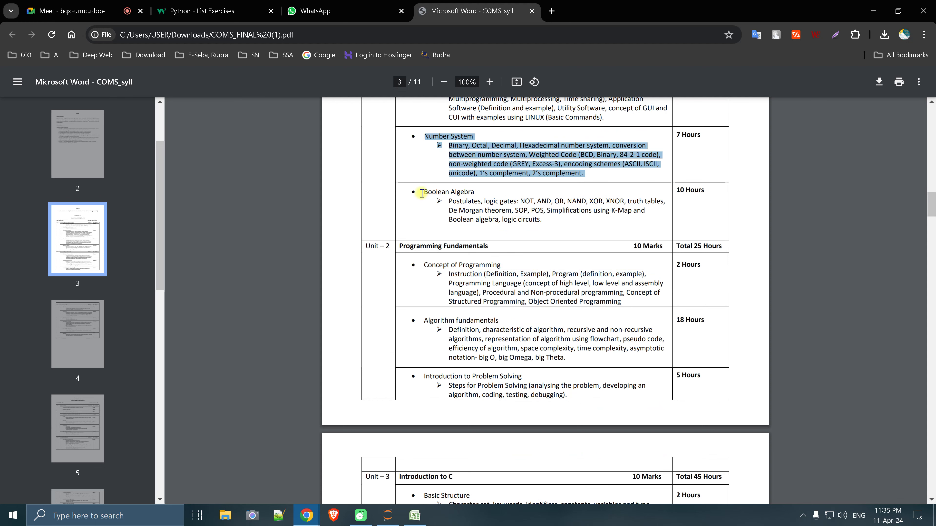
Highlight the remaining Semester I topics, ending with Algorithm fundamentals through big Theta
drag(421, 192, 553, 232)
scroll(564, 235, down, 1)
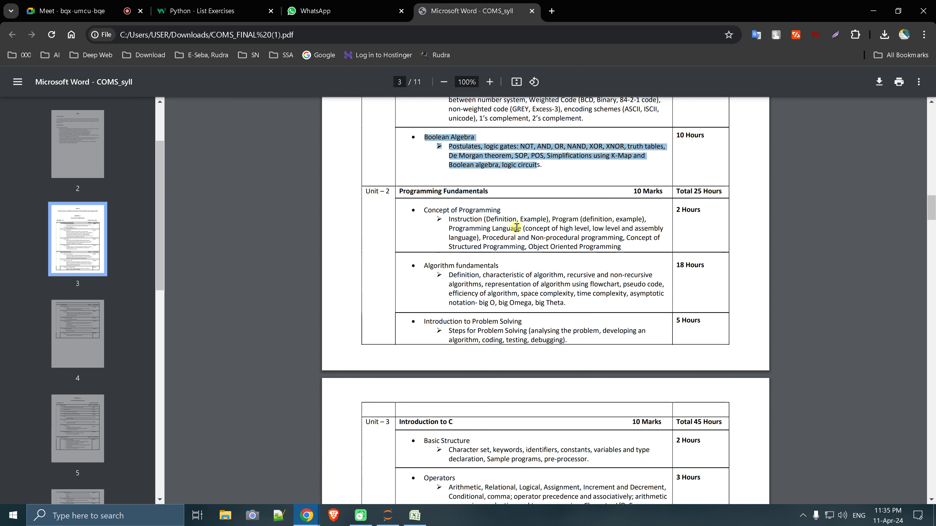
drag(421, 210, 631, 247)
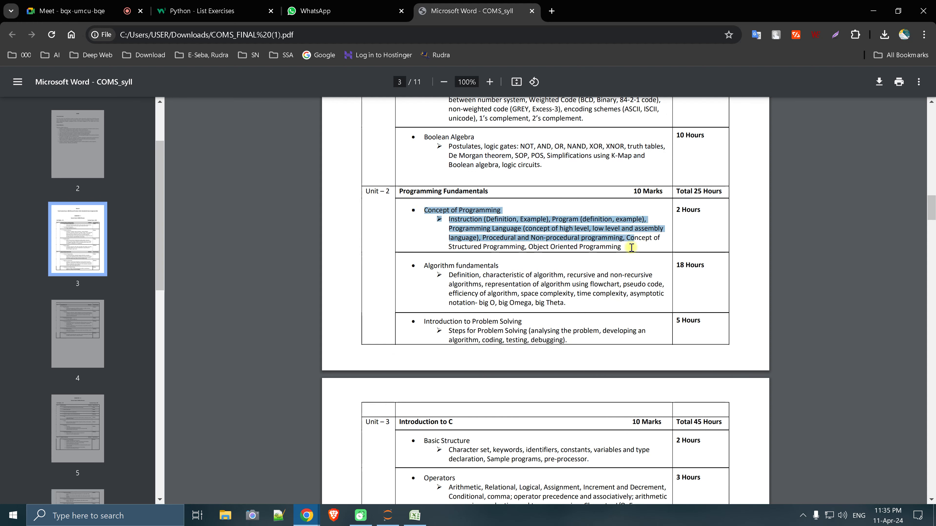
drag(412, 263, 572, 305)
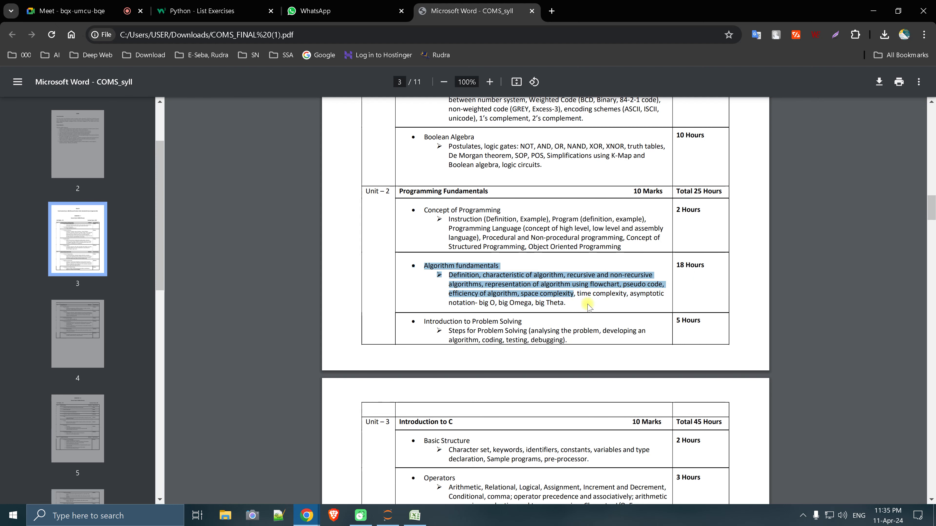
mouse_move(576, 305)
mouse_down()
mouse_move(424, 277)
mouse_move(419, 266)
mouse_up()
scroll(457, 276, down, 3)
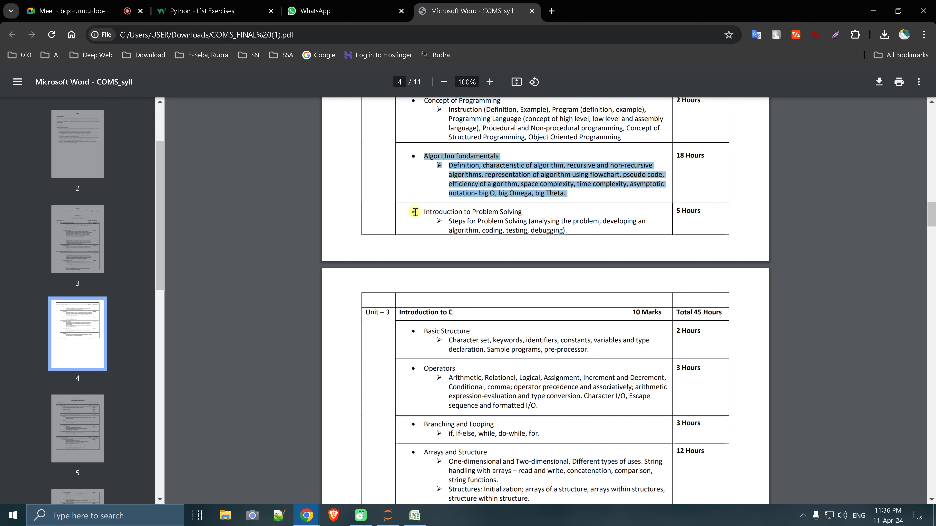
Highlight the Introduction to Problem Solving topic and a following topic line in the COMS syllabus
drag(423, 212, 566, 232)
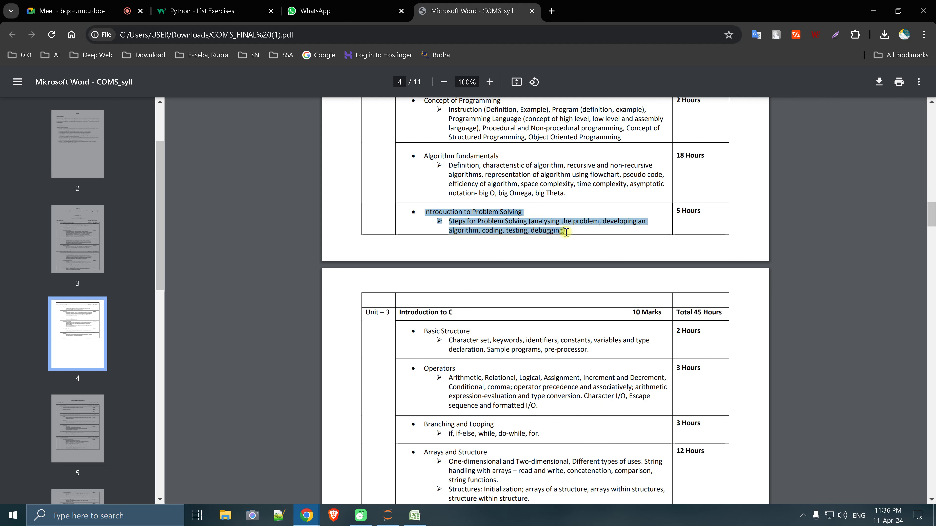
click(520, 223)
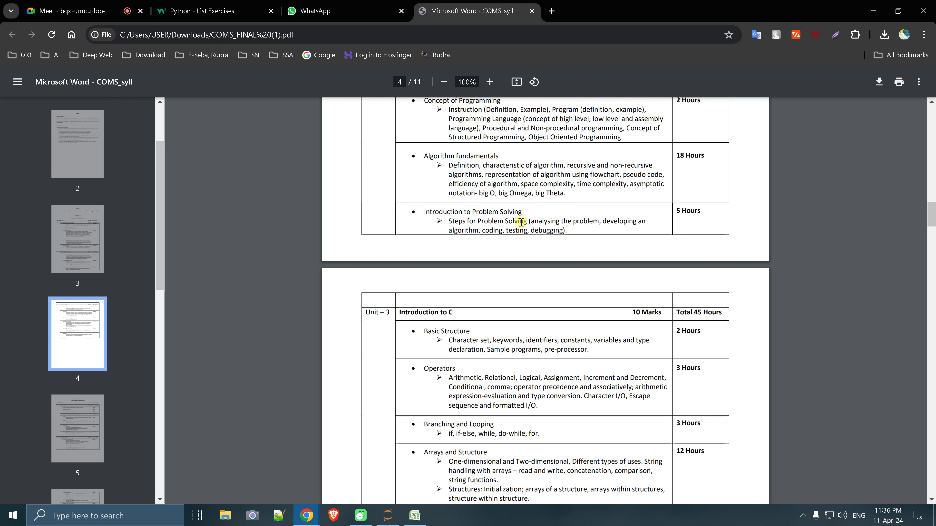
drag(422, 213, 565, 230)
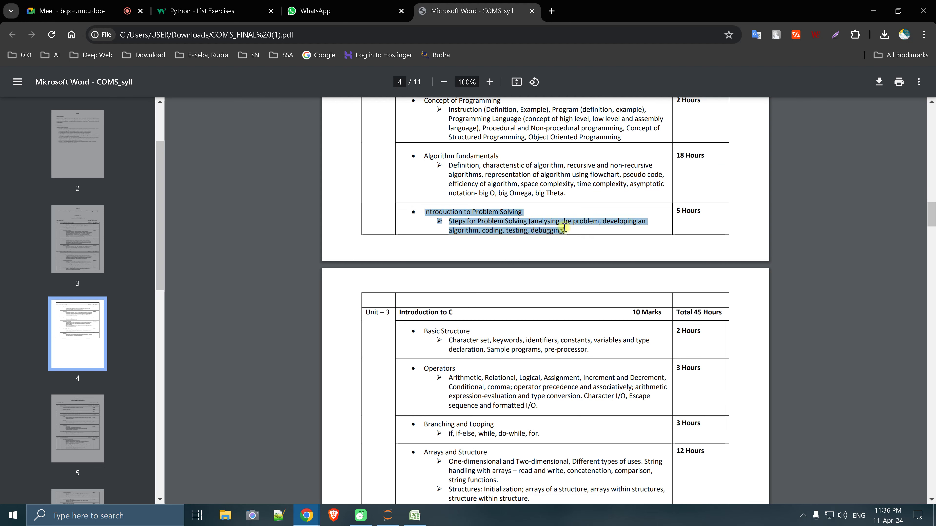
scroll(534, 237, down, 1)
scroll(529, 238, down, 1)
scroll(529, 238, down, 1)
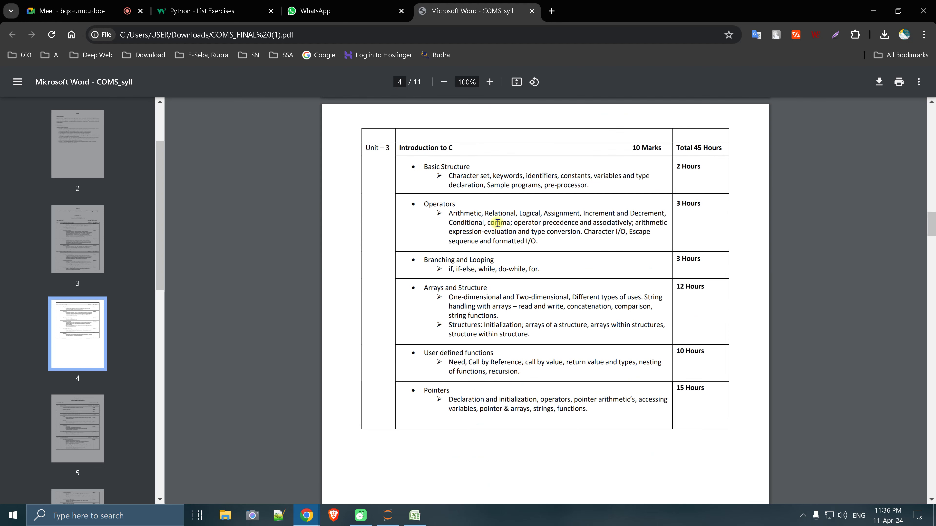
drag(413, 165, 538, 177)
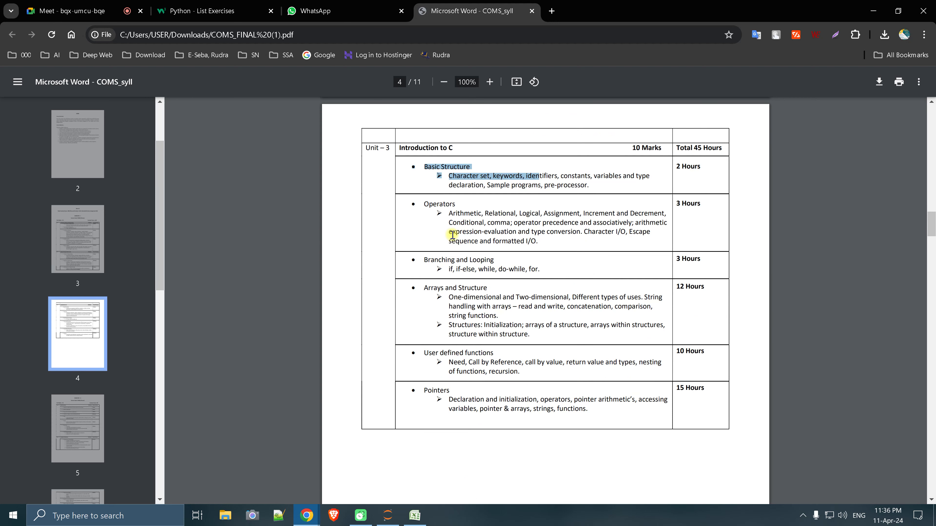
scroll(506, 249, down, 2)
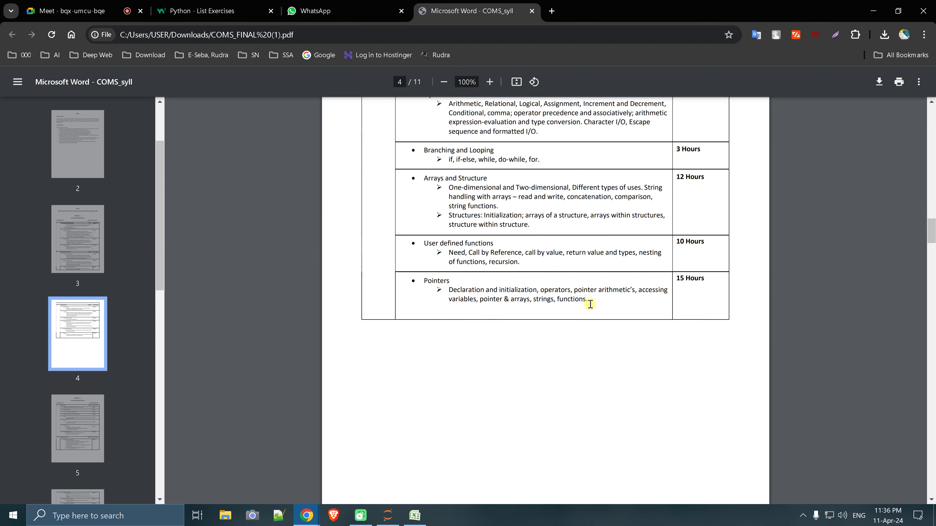
scroll(479, 277, down, 2)
scroll(480, 273, down, 2)
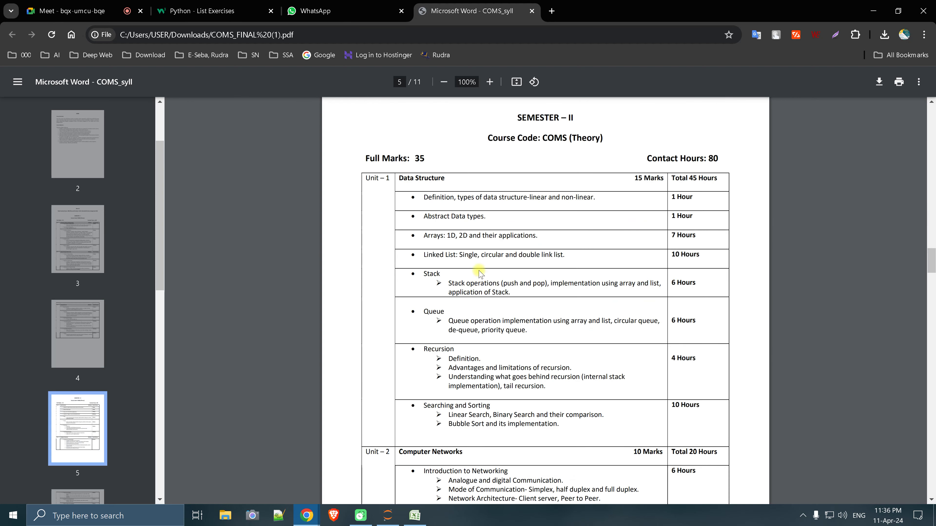
Download COMA_FINAL.pdf from the WhatsApp group, close the COMS tab, and open COMA_FINAL.pdf
click(316, 11)
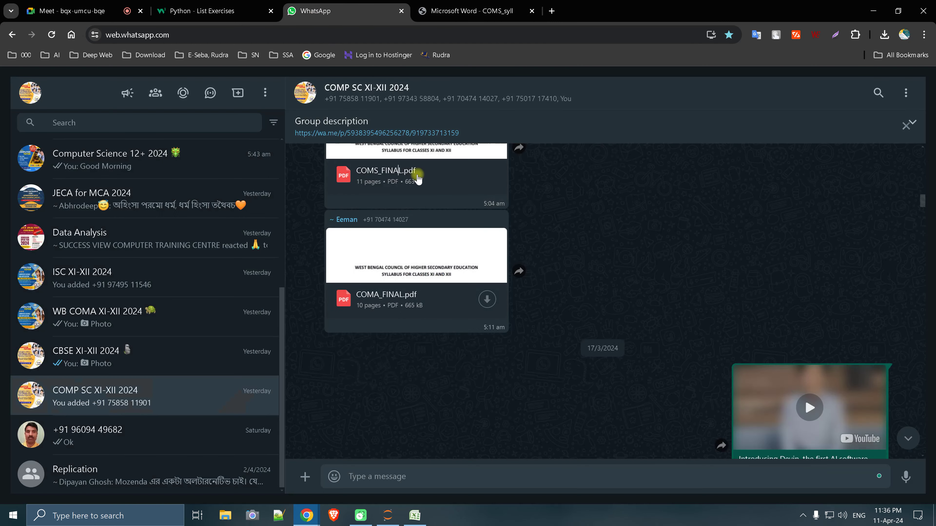
click(427, 257)
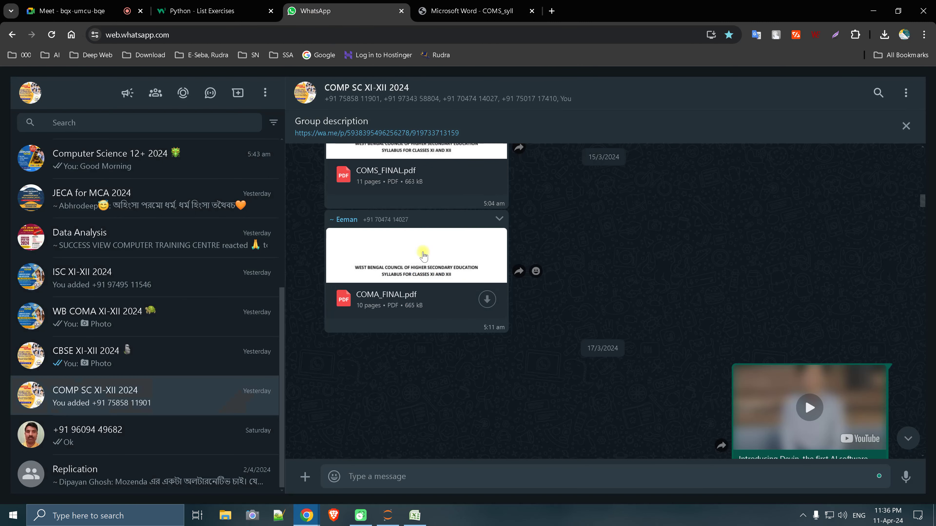
click(532, 11)
click(884, 35)
click(779, 85)
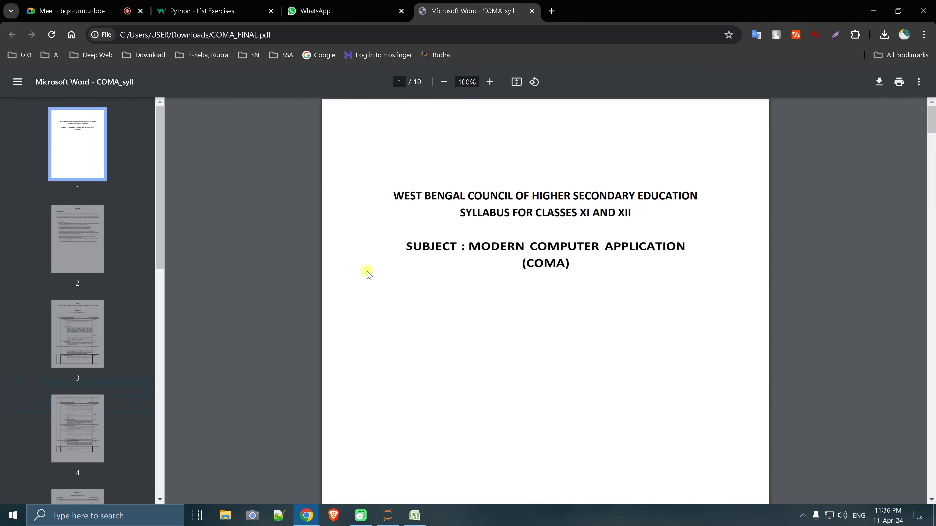
Find the Introduction to Problem Solving topic on page 4 and highlight it
scroll(366, 271, down, 10)
scroll(385, 287, down, 10)
scroll(386, 286, down, 3)
scroll(385, 286, down, 4)
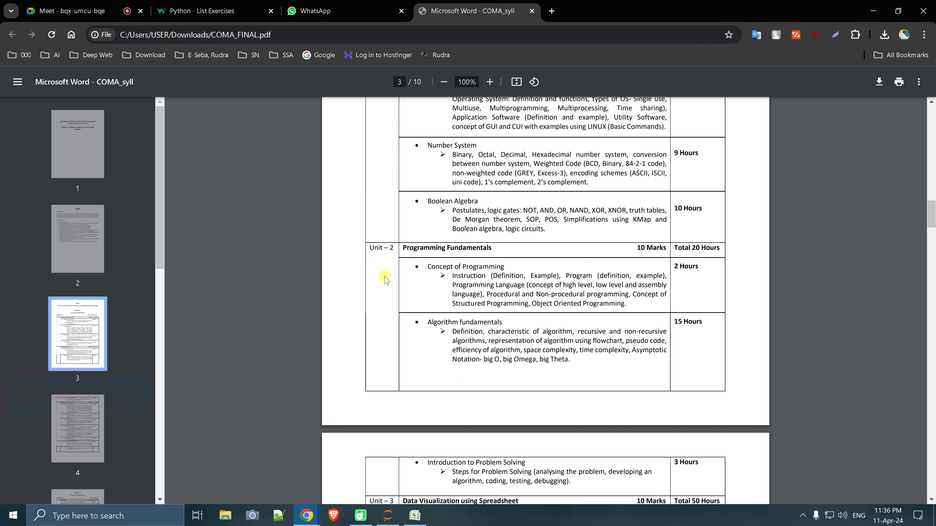
scroll(680, 212, up, 2)
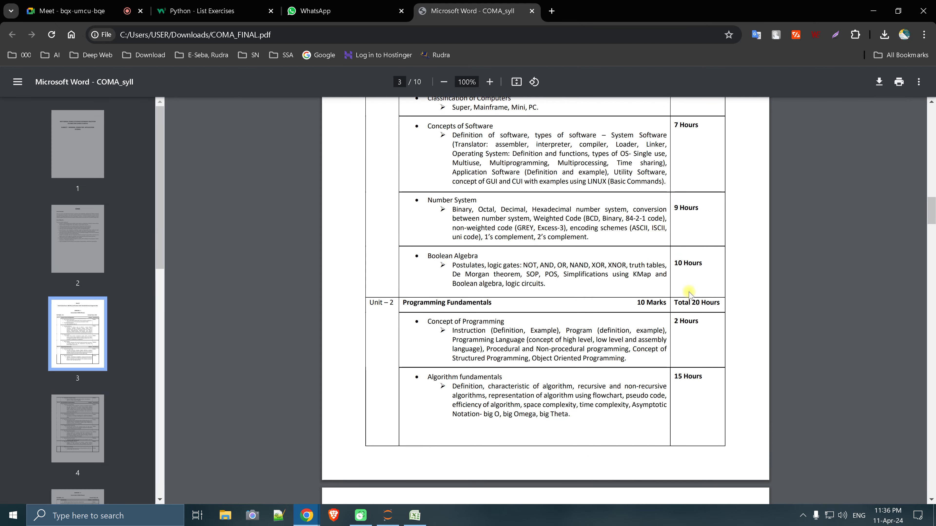
scroll(688, 294, down, 2)
scroll(502, 344, down, 6)
scroll(497, 337, down, 3)
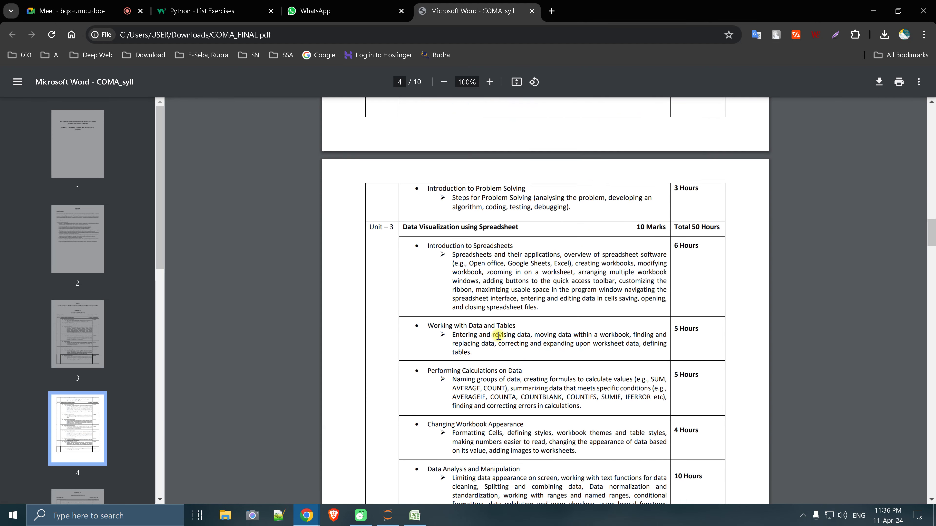
scroll(475, 252, up, 1)
scroll(547, 225, up, 2)
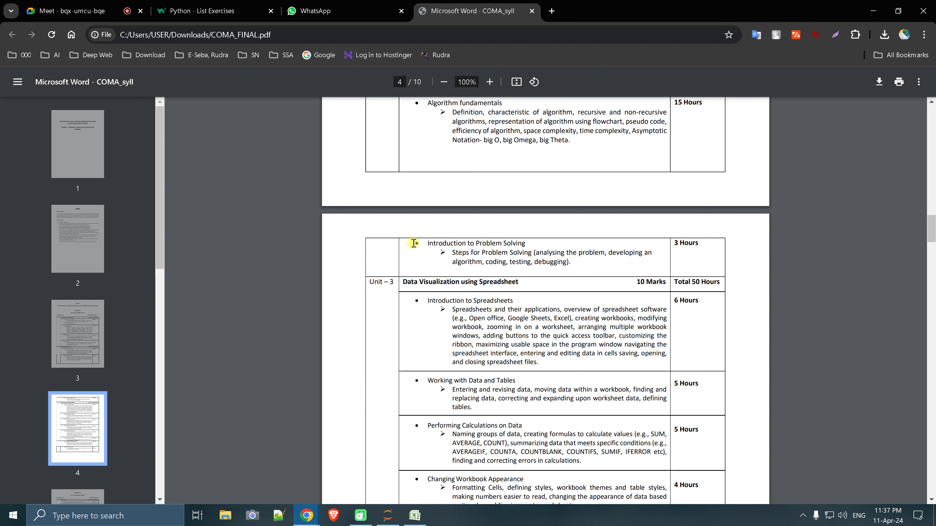
drag(417, 244, 578, 268)
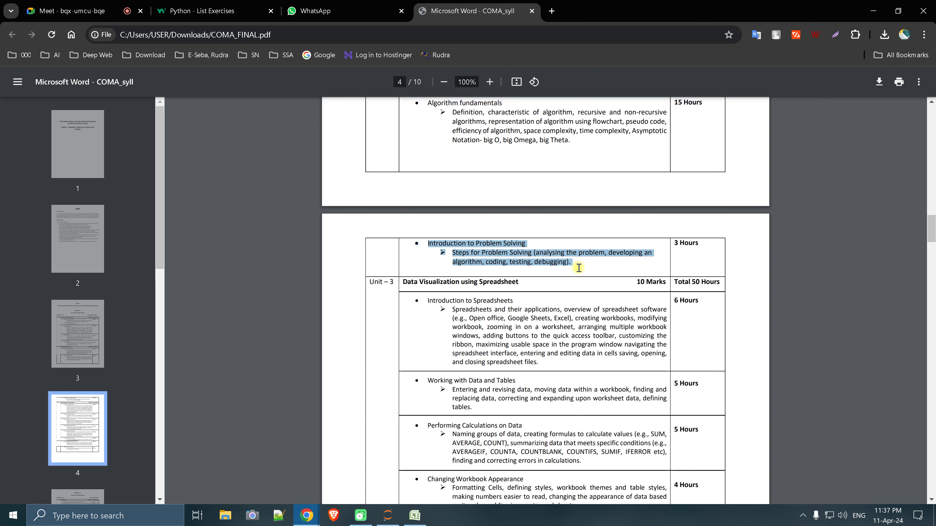
click(534, 126)
scroll(554, 185, up, 1)
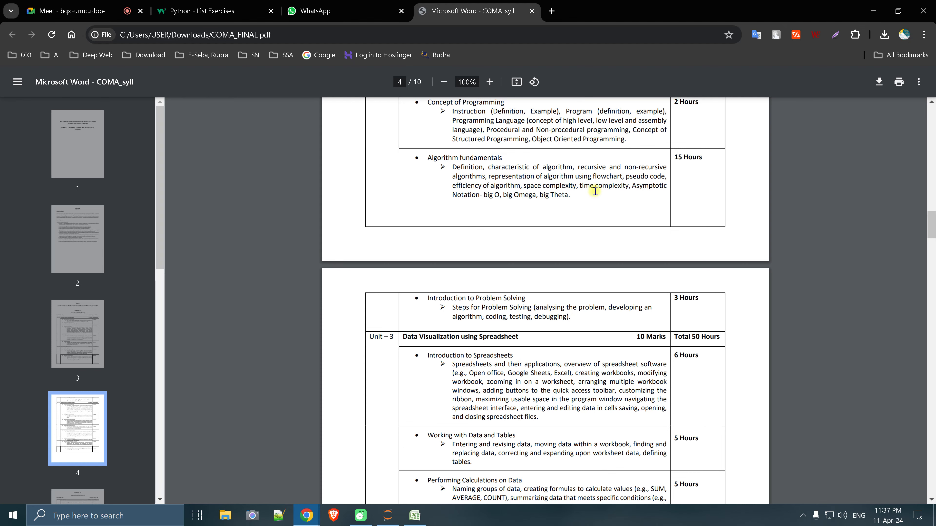
drag(585, 310, 412, 292)
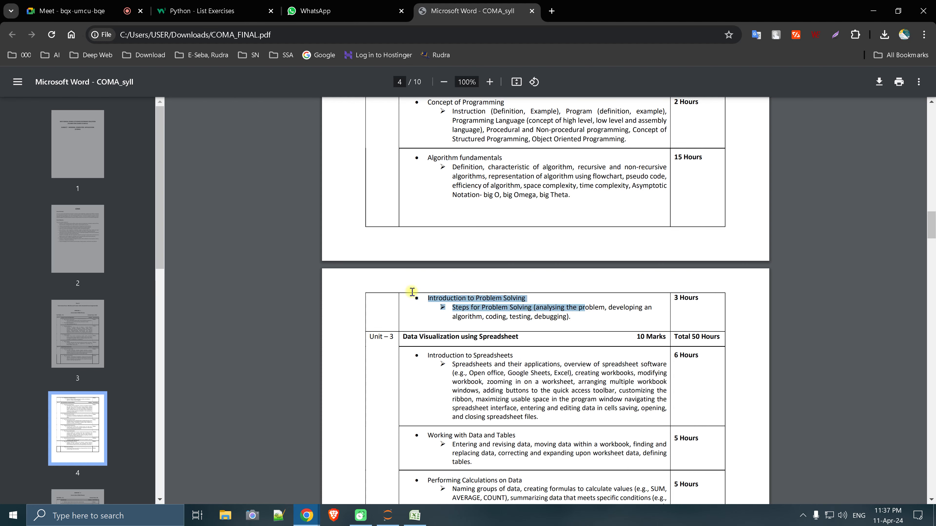
click(486, 306)
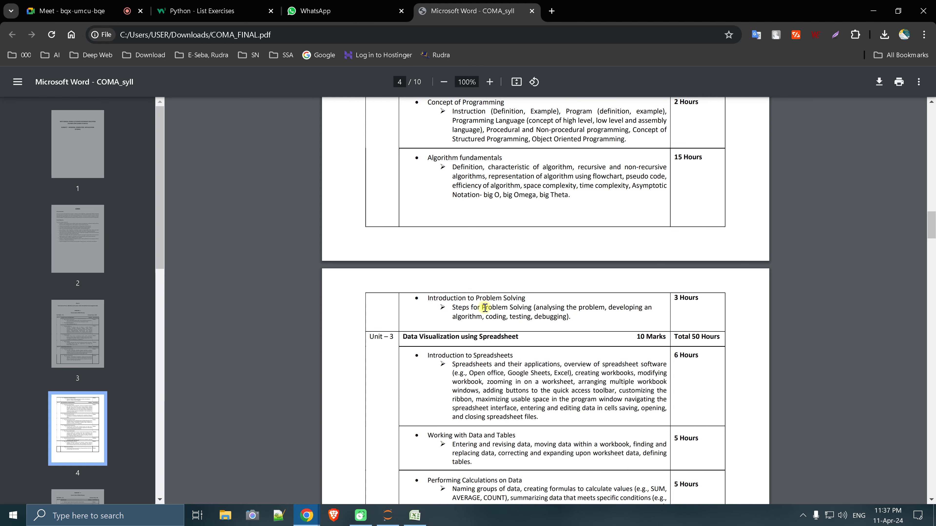
Highlight the Performing Calculations on Data topic, including spreadsheet functions up to COUNTIFS
scroll(486, 305, down, 4)
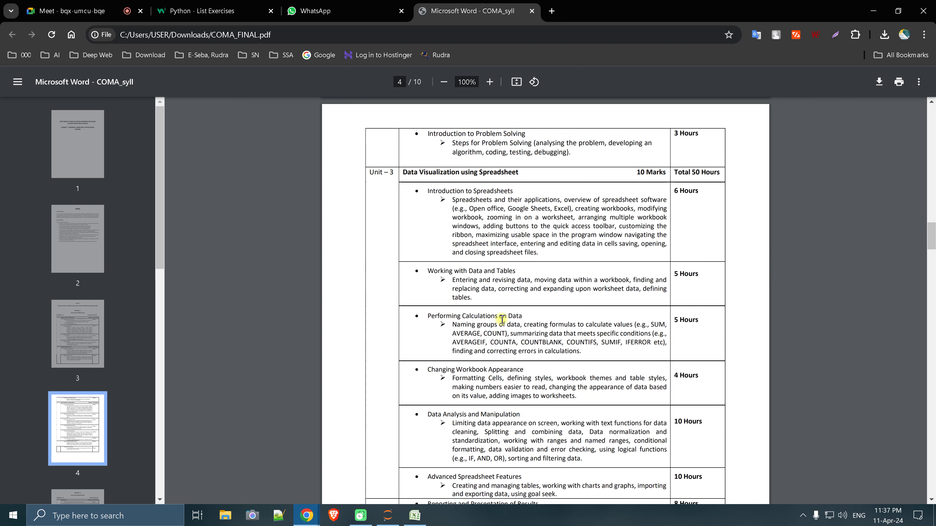
drag(588, 340, 412, 314)
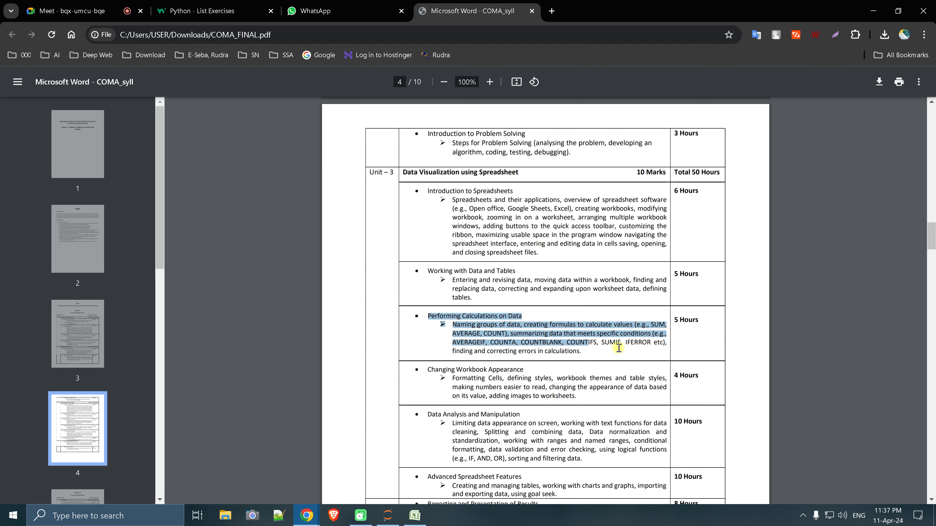
click(580, 344)
drag(596, 342, 523, 333)
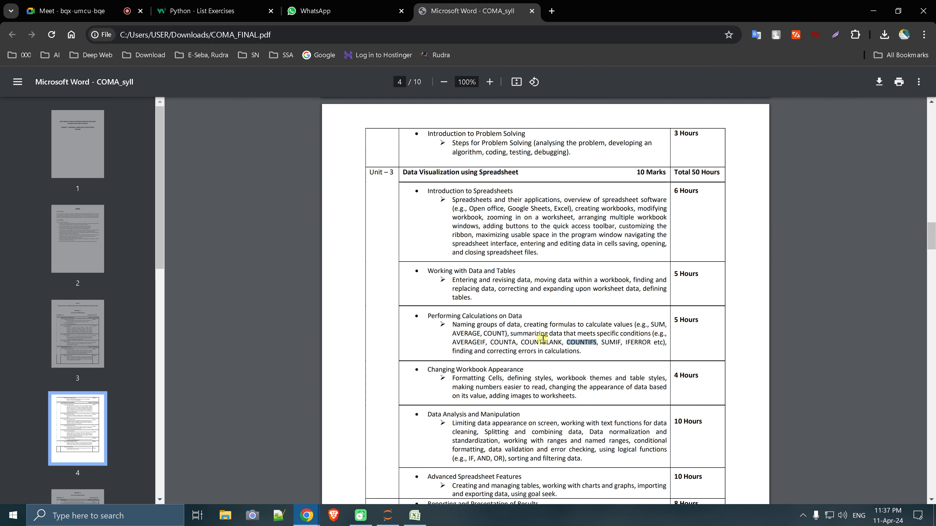
drag(592, 343, 413, 315)
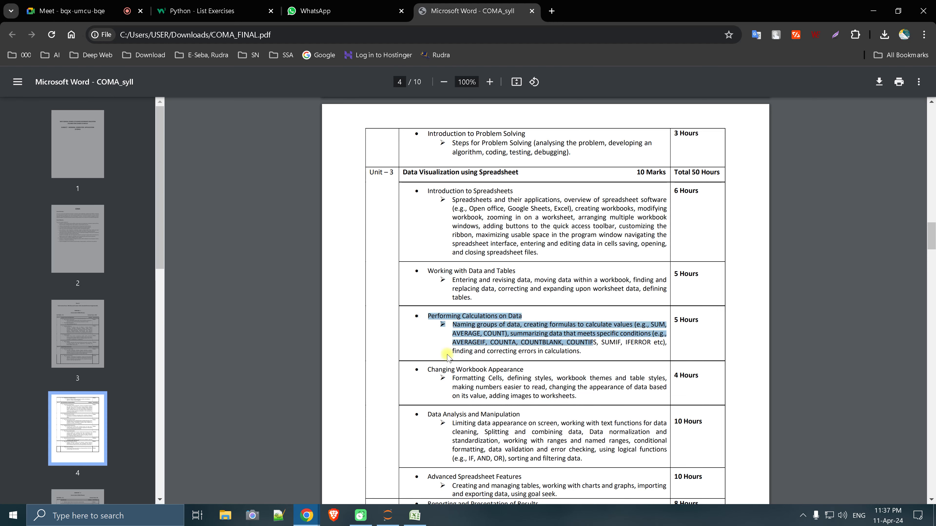
scroll(446, 356, down, 4)
Highlight the data structure definition, Arrays: 1D, 2D, Linked List and Linear Search lines
scroll(490, 400, down, 4)
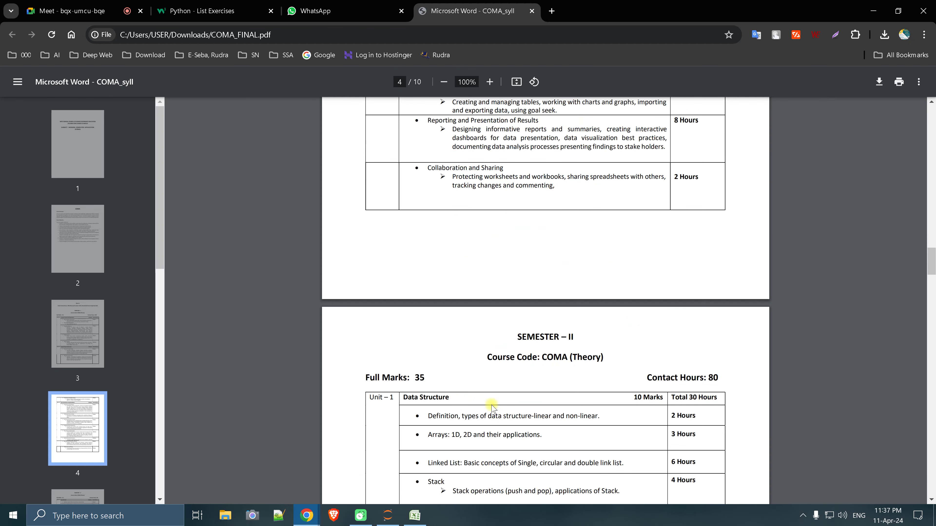
scroll(490, 400, down, 5)
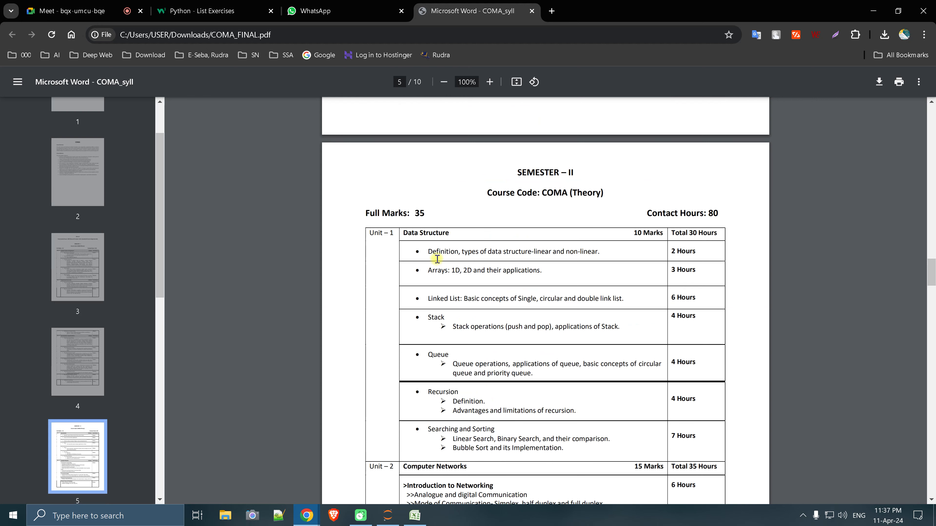
drag(426, 251, 604, 254)
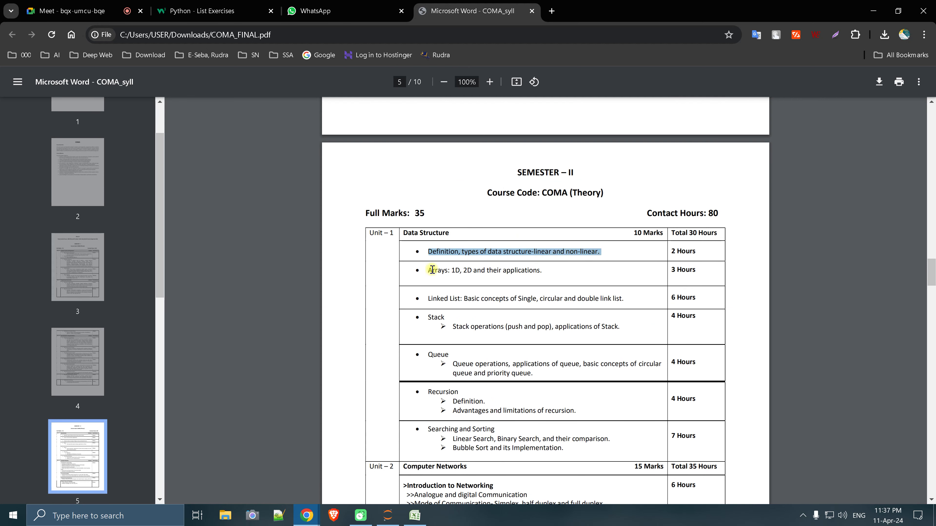
drag(428, 270, 549, 270)
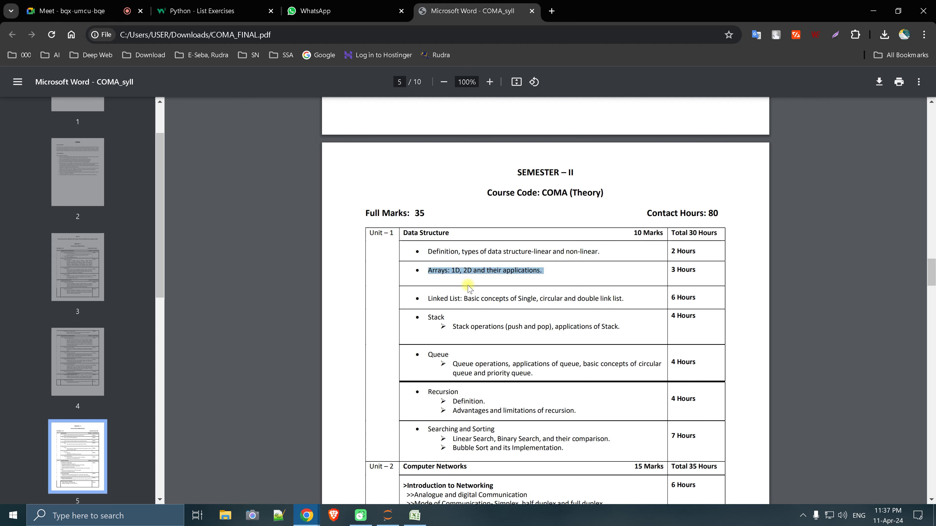
drag(425, 297, 632, 302)
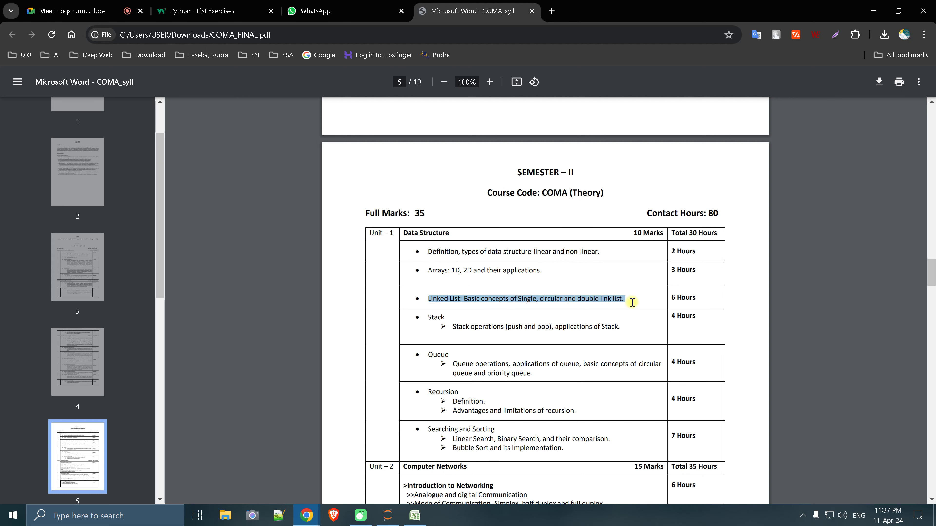
scroll(589, 323, down, 1)
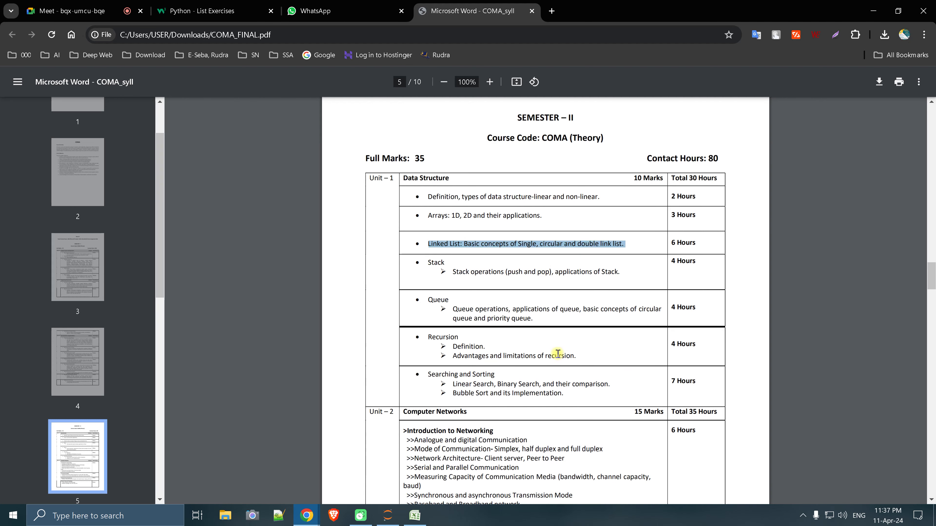
click(491, 385)
drag(490, 385, 451, 385)
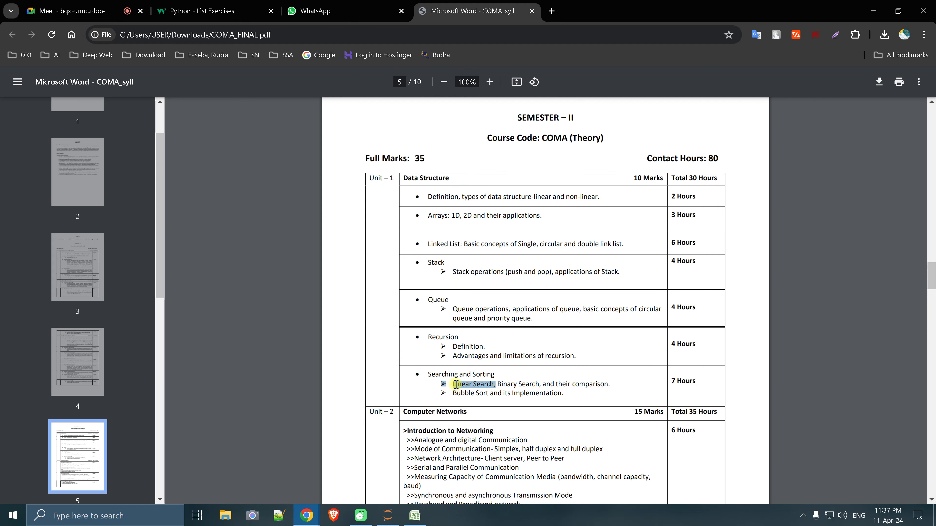
Highlight the whole HTML topic further down the Semester II table
scroll(460, 384, down, 4)
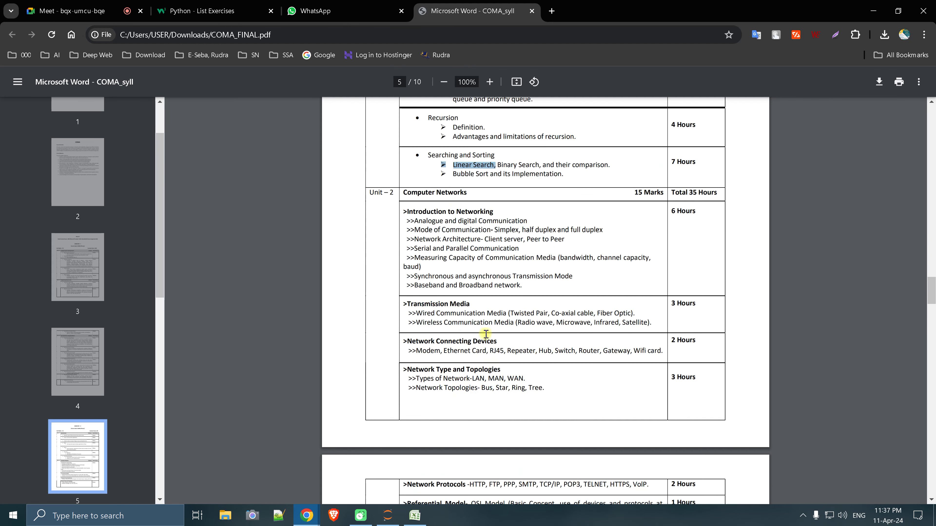
scroll(487, 354, down, 3)
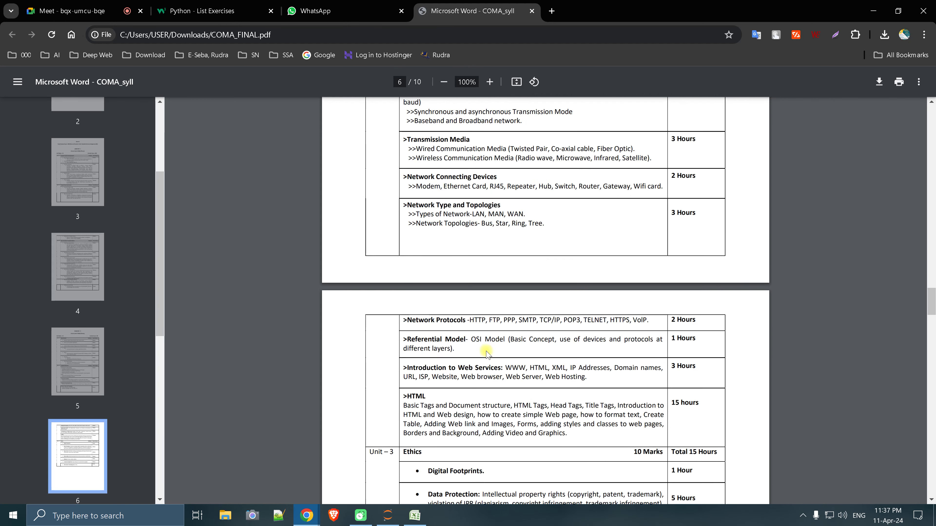
scroll(482, 349, down, 2)
scroll(481, 346, down, 2)
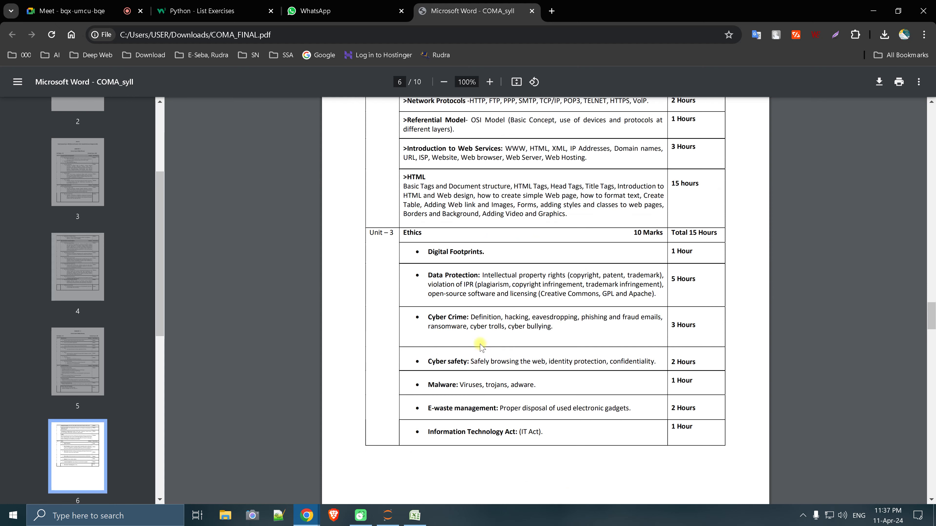
drag(403, 177, 583, 221)
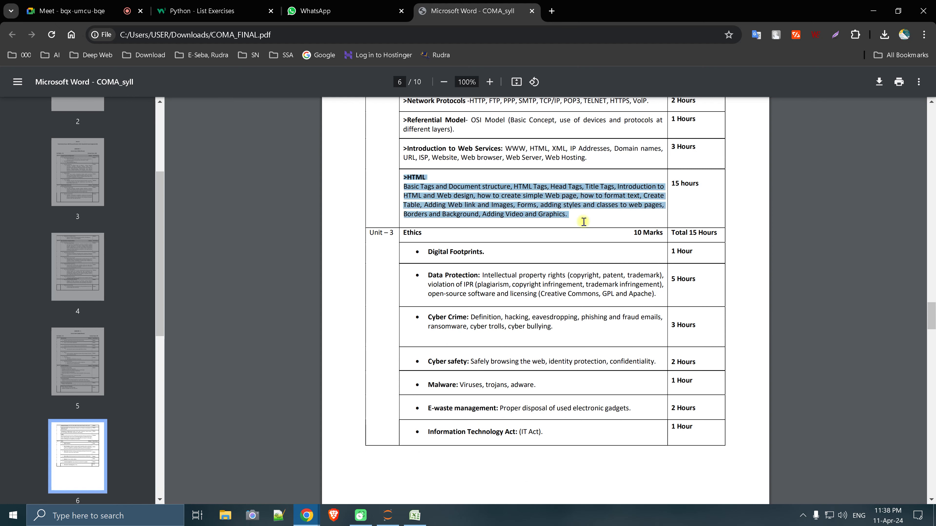
scroll(462, 278, down, 4)
Highlight the Python basics, Knowledge of data types and the following Python Programming bullets
scroll(463, 279, down, 6)
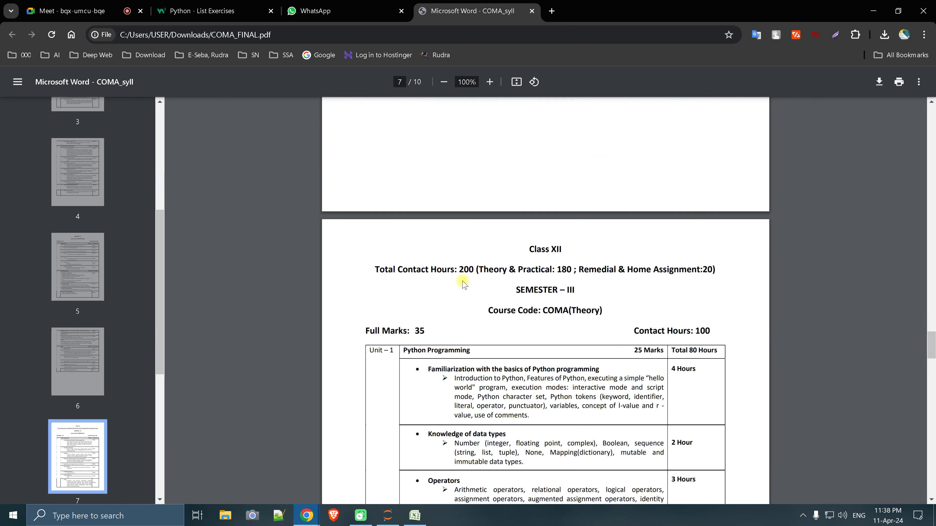
scroll(462, 277, down, 2)
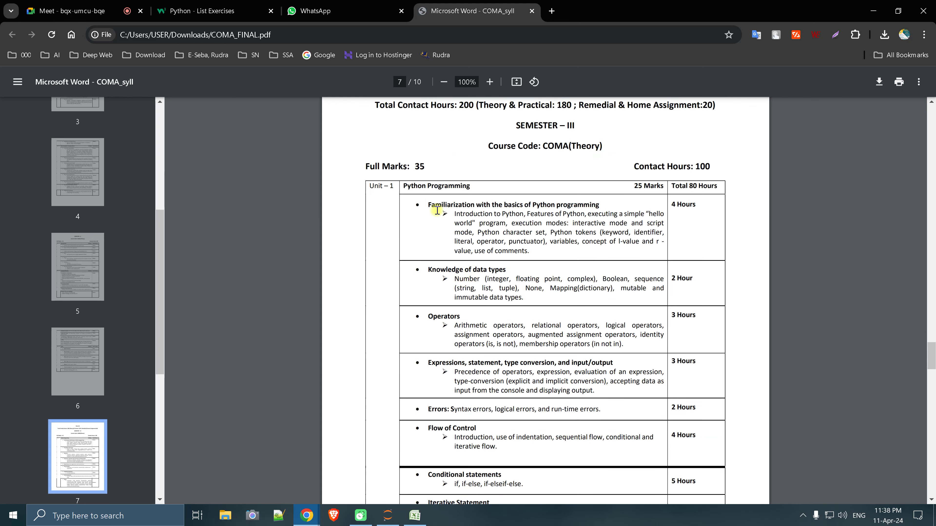
drag(420, 204, 548, 245)
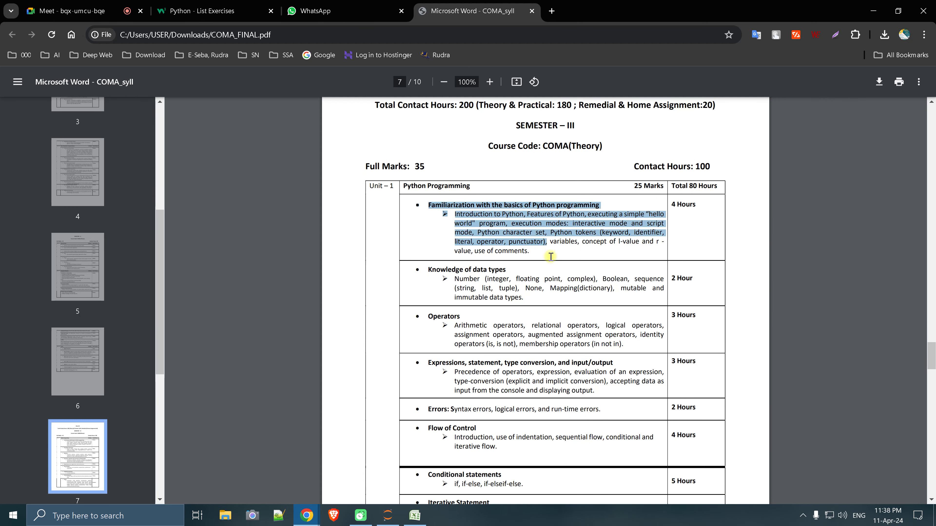
drag(427, 271, 570, 303)
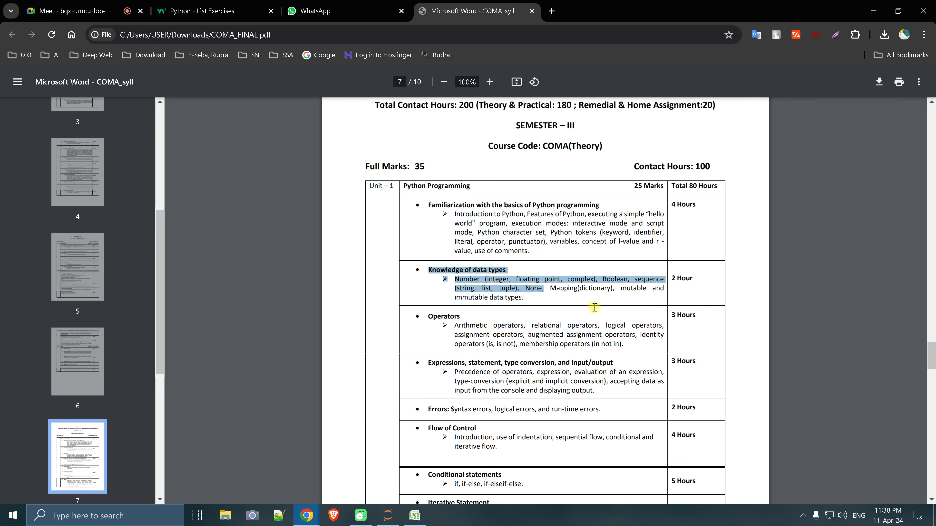
scroll(481, 314, down, 1)
drag(445, 270, 628, 301)
scroll(519, 307, down, 1)
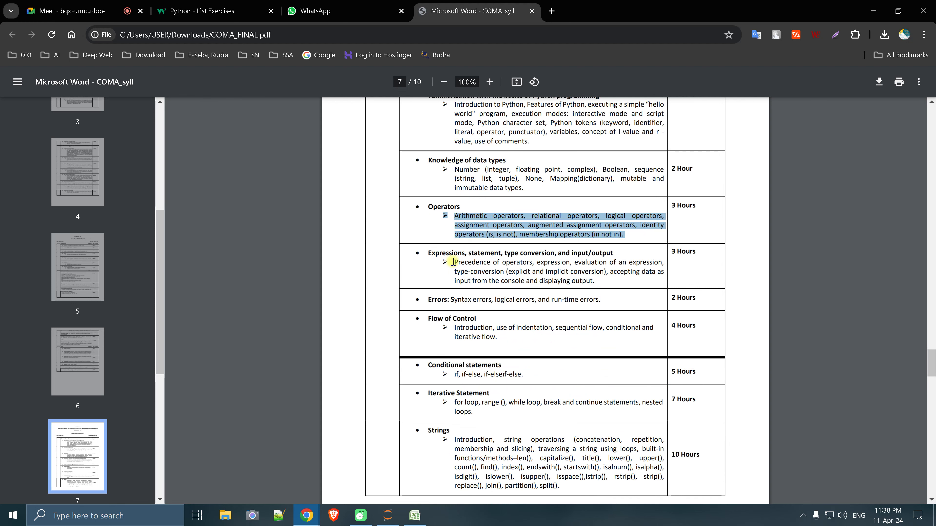
drag(453, 262, 613, 290)
scroll(541, 305, down, 1)
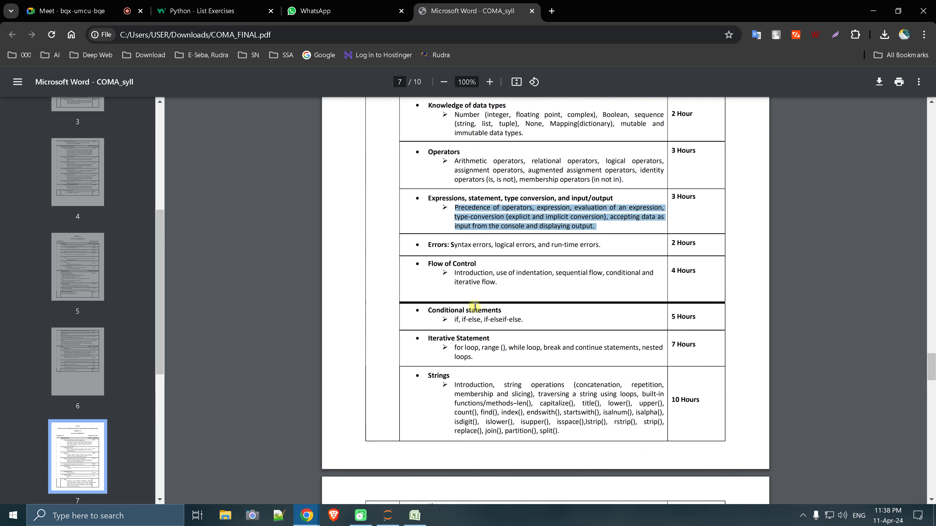
scroll(475, 307, down, 1)
drag(450, 190, 619, 199)
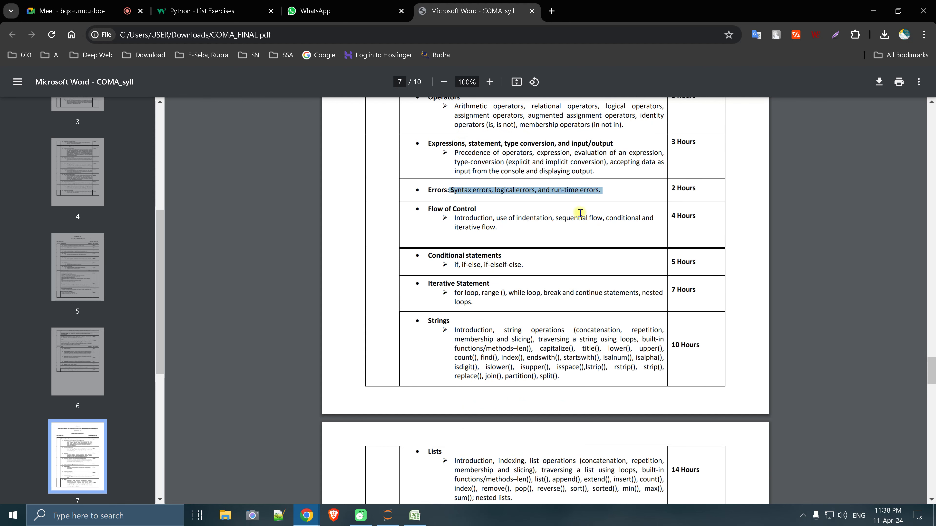
Highlight Flow of Control items (if, if-else, if-elseif-else, for loop, range(), while loop) and string operations
drag(456, 217, 501, 229)
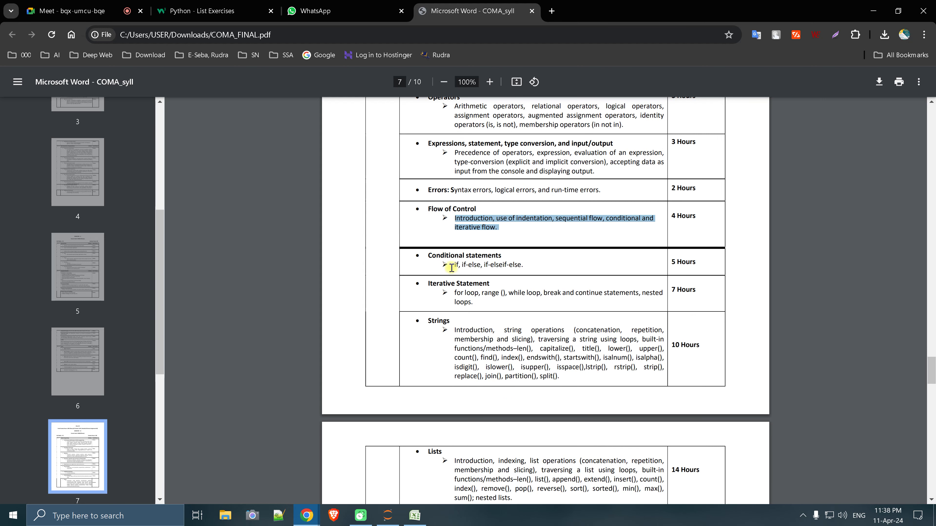
drag(454, 264, 521, 265)
drag(455, 293, 541, 297)
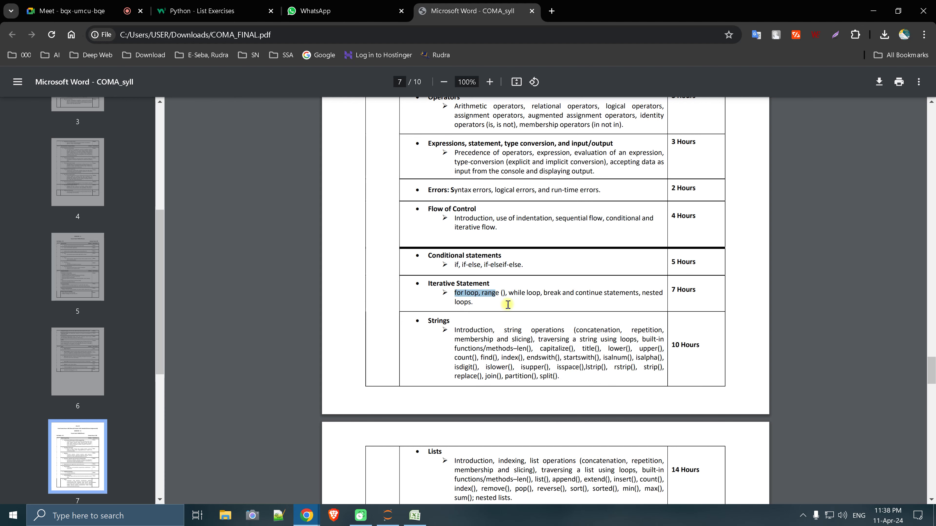
scroll(576, 316, down, 3)
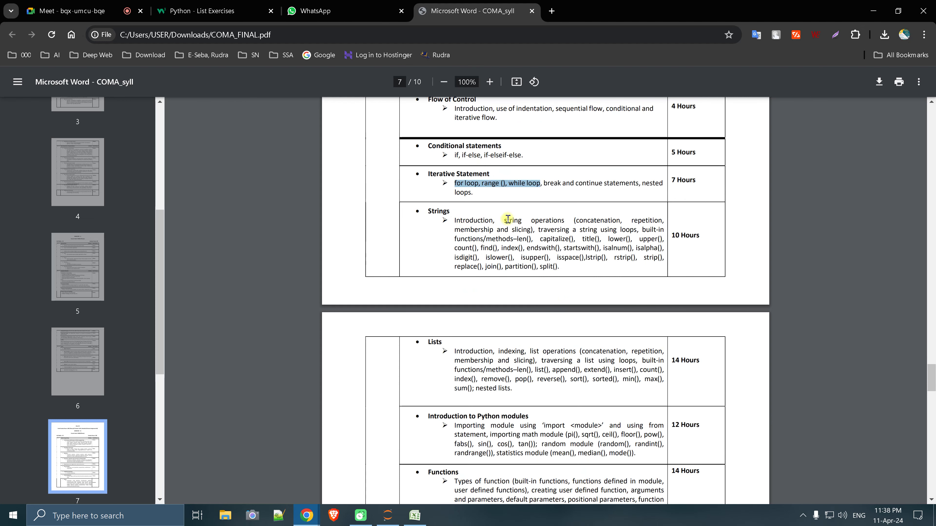
drag(546, 220, 575, 221)
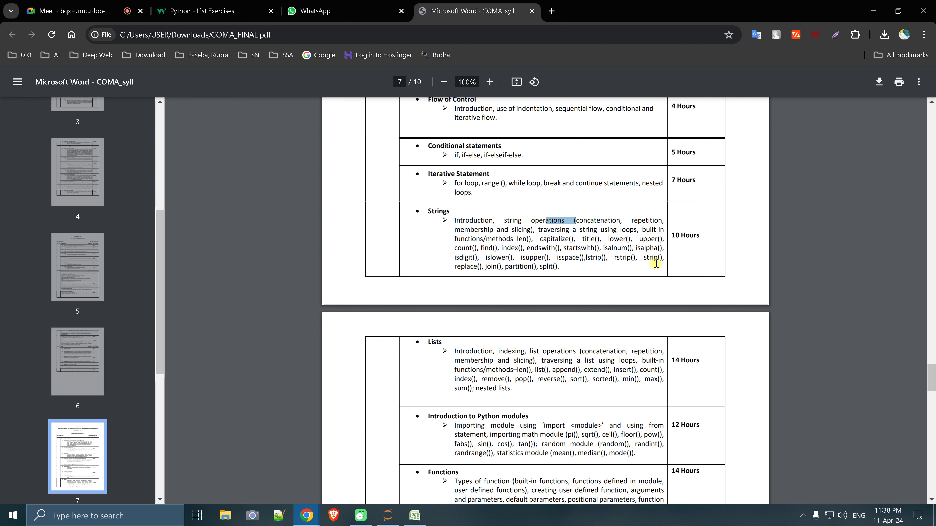
Scroll back up and highlight the word 'list' in the data types row
scroll(630, 263, down, 1)
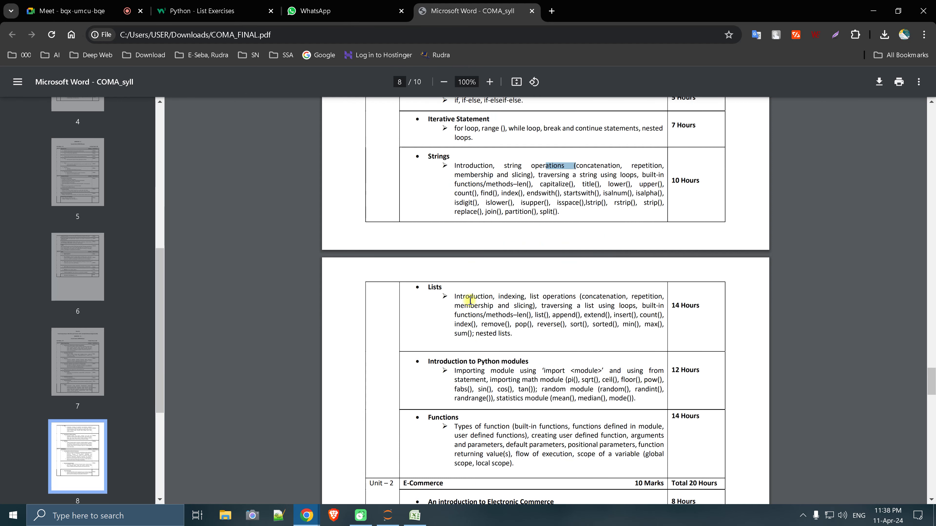
scroll(461, 306, up, 1)
scroll(471, 210, up, 1)
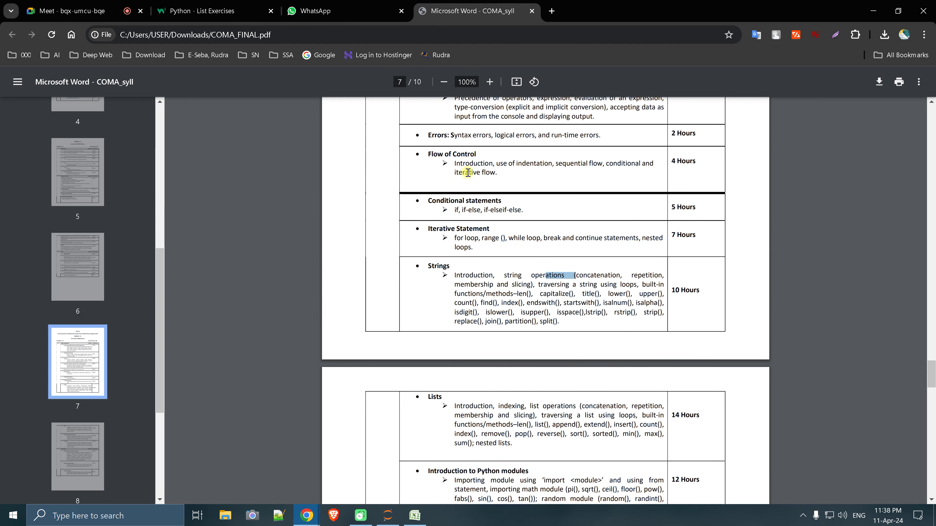
scroll(492, 184, up, 1)
scroll(489, 180, up, 2)
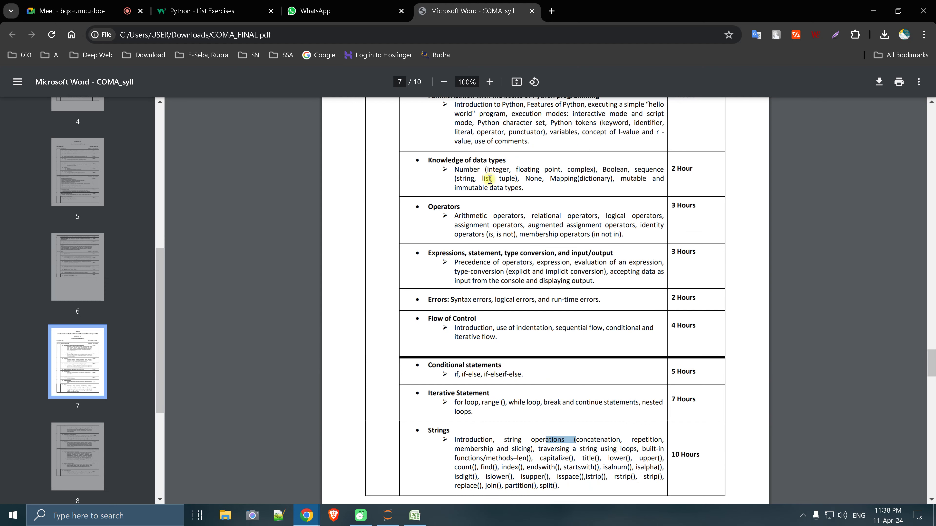
double_click(483, 180)
Highlight the whole Lists topic description on page 8, then clear it
scroll(482, 310, down, 4)
scroll(475, 320, down, 2)
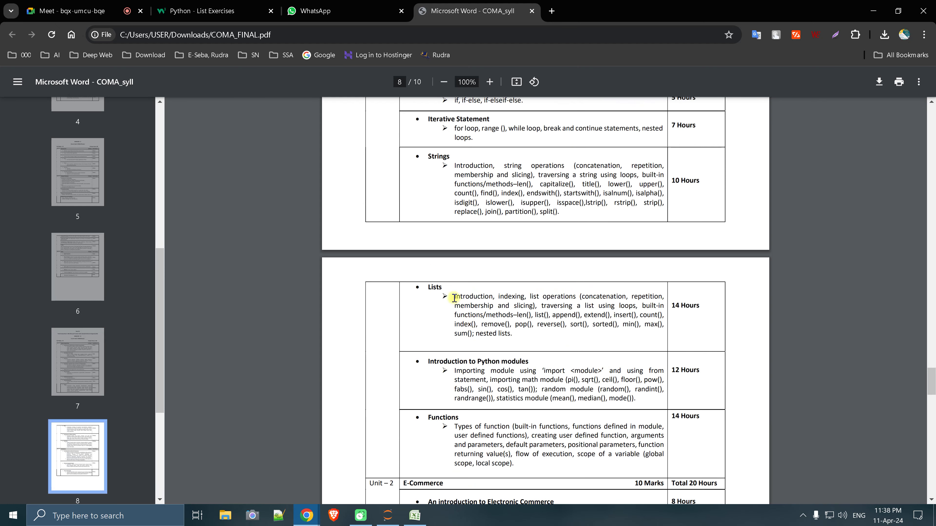
drag(454, 298, 521, 341)
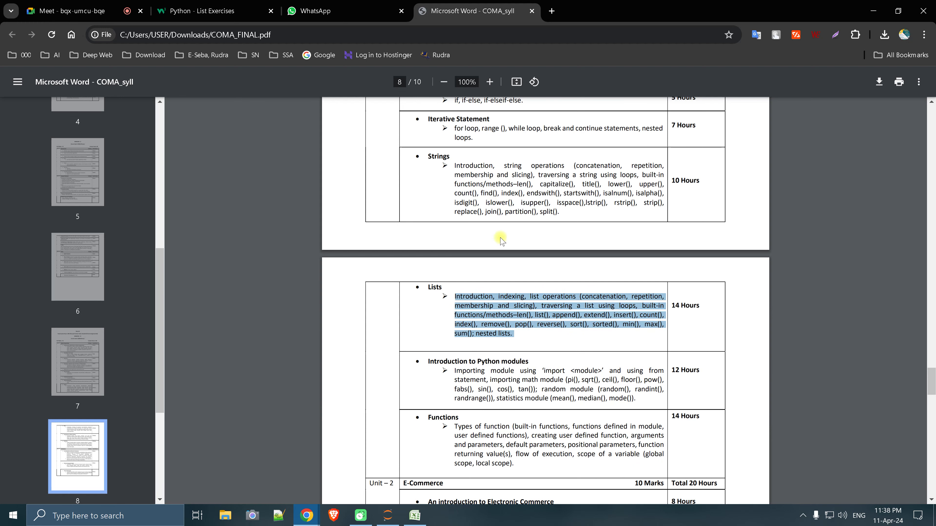
click(504, 299)
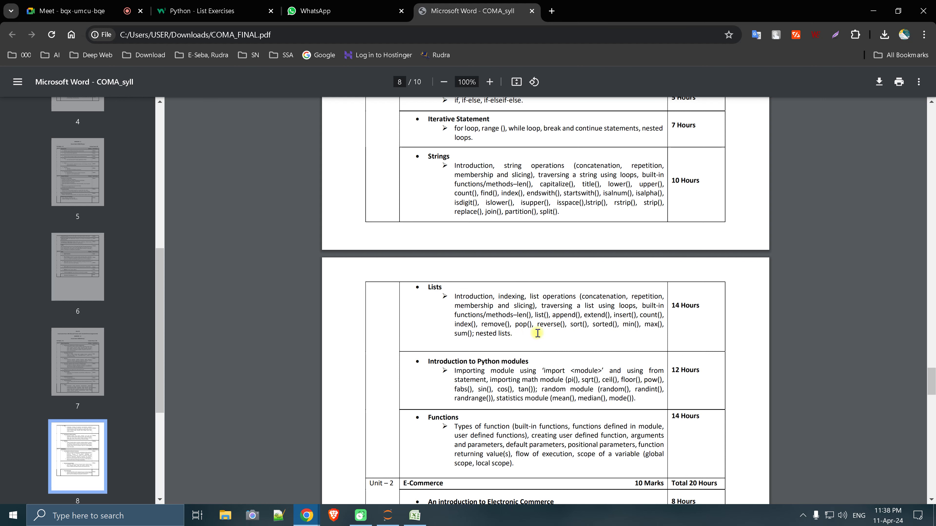
Highlight the list methods sorted(), min(), and reverse() through sum(), then scroll on
double_click(618, 325)
drag(623, 325, 638, 325)
click(652, 325)
mouse_move(472, 333)
mouse_down()
mouse_move(442, 332)
mouse_move(533, 333)
mouse_up()
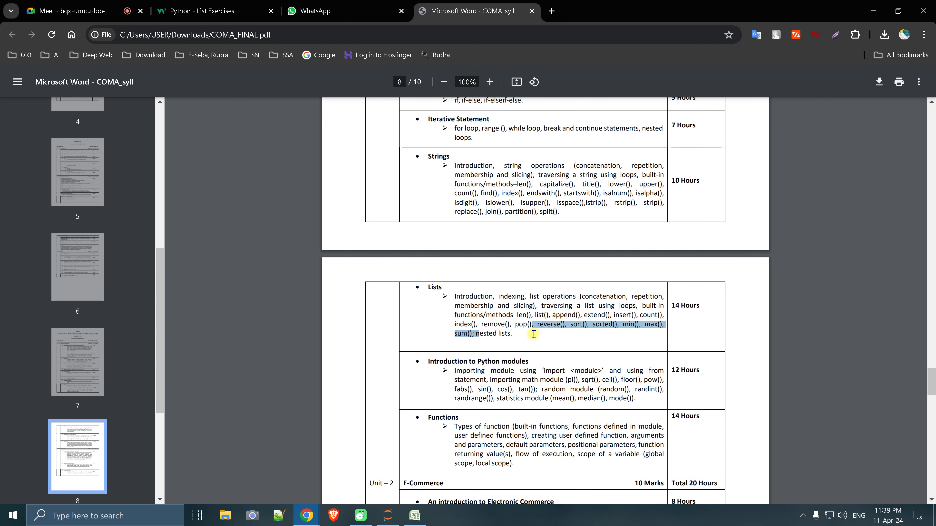
scroll(527, 339, down, 1)
scroll(515, 332, down, 1)
scroll(494, 314, down, 1)
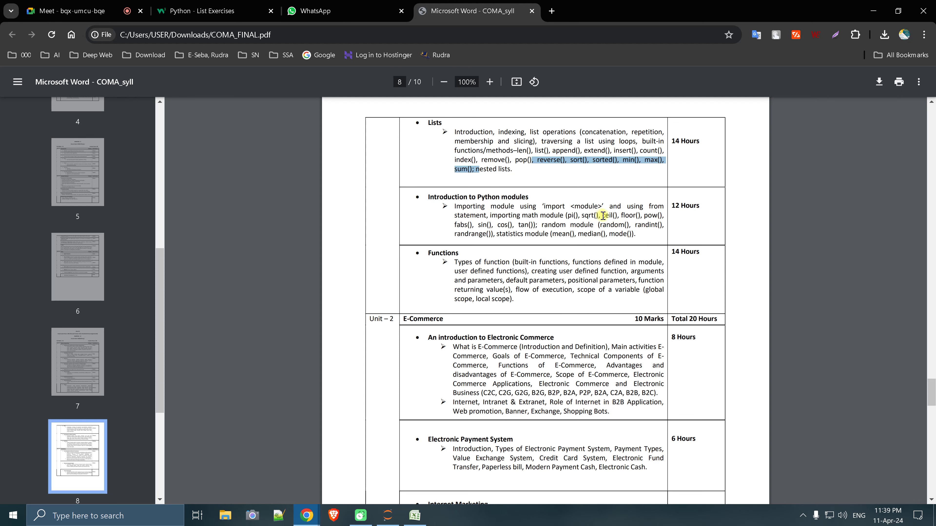
Highlight the math module functions pi(), ceil(), floor(), fabs() and sin()
click(576, 217)
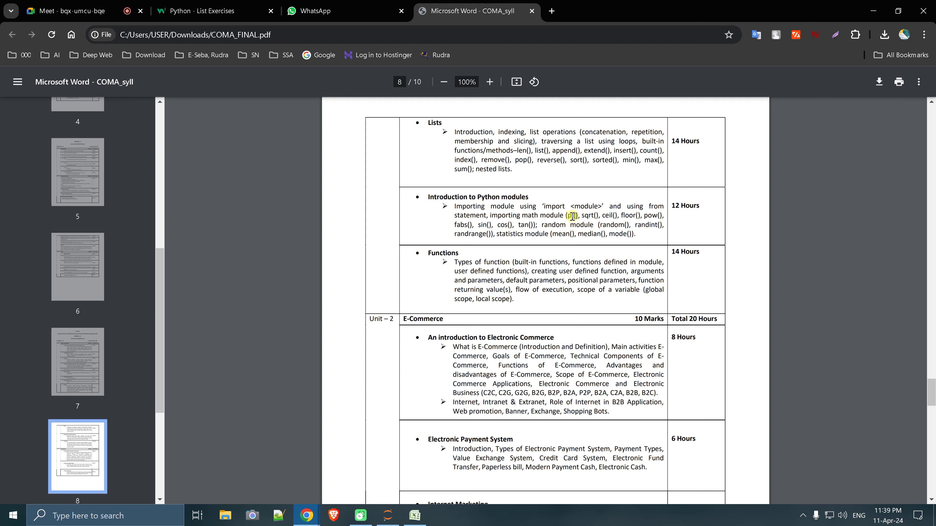
double_click(570, 216)
click(617, 215)
drag(603, 215, 602, 216)
drag(621, 215, 659, 216)
drag(474, 224, 456, 224)
drag(477, 225, 493, 225)
Highlight random() and randrange(), then the Functions topic description
drag(630, 224, 601, 228)
click(640, 221)
drag(494, 234, 459, 235)
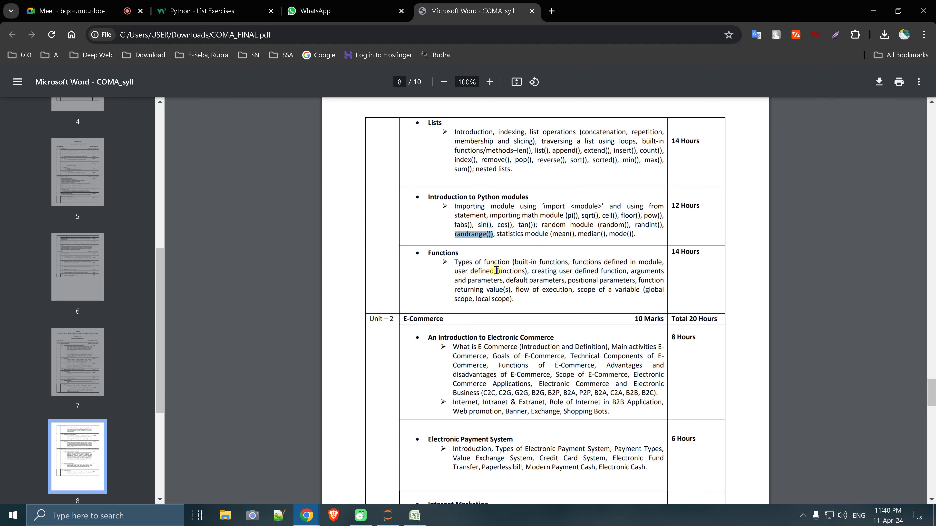
drag(422, 255, 532, 303)
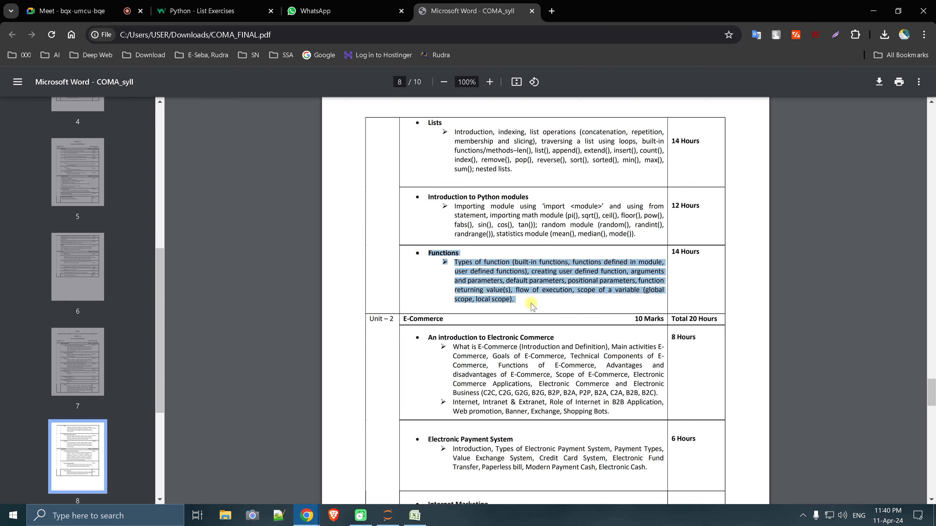
click(531, 304)
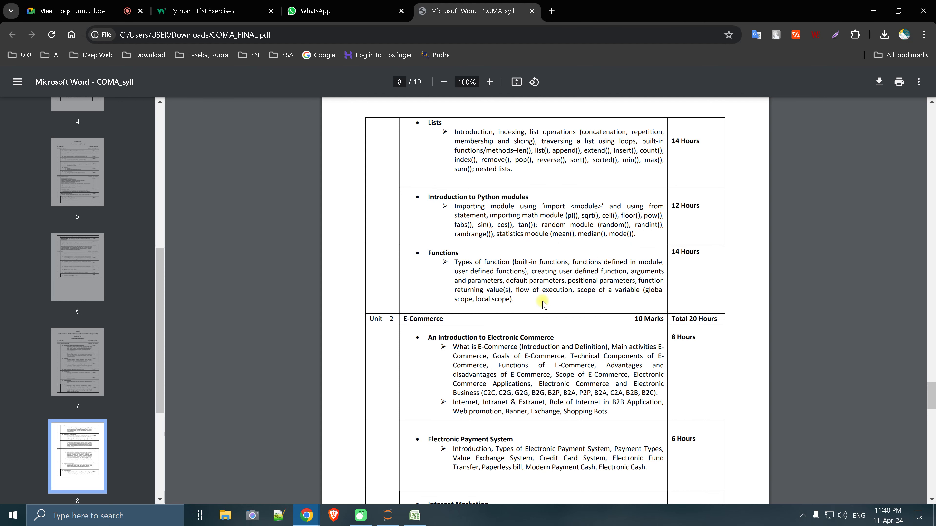
Scroll down to the syllabus's last page and close the COMA syllabus PDF
scroll(543, 301, down, 4)
scroll(543, 300, down, 3)
scroll(544, 301, down, 5)
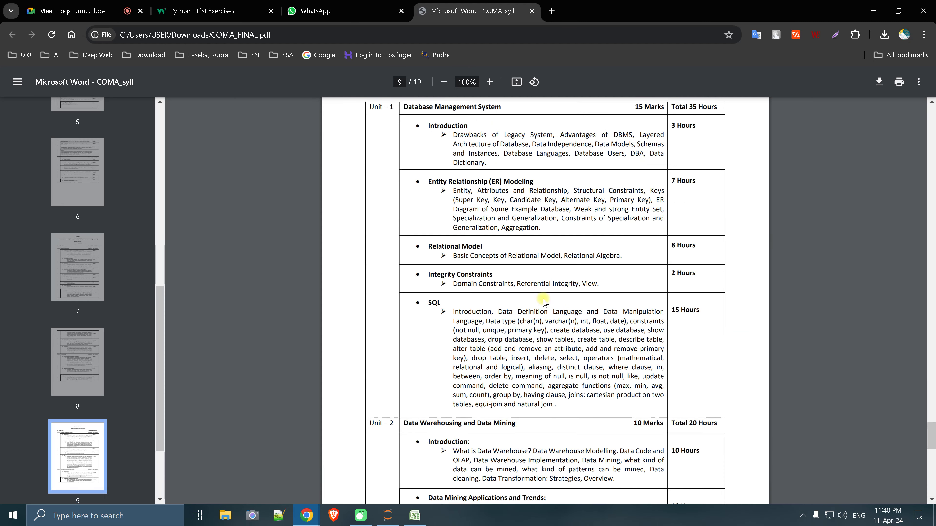
scroll(544, 300, down, 6)
scroll(544, 300, down, 4)
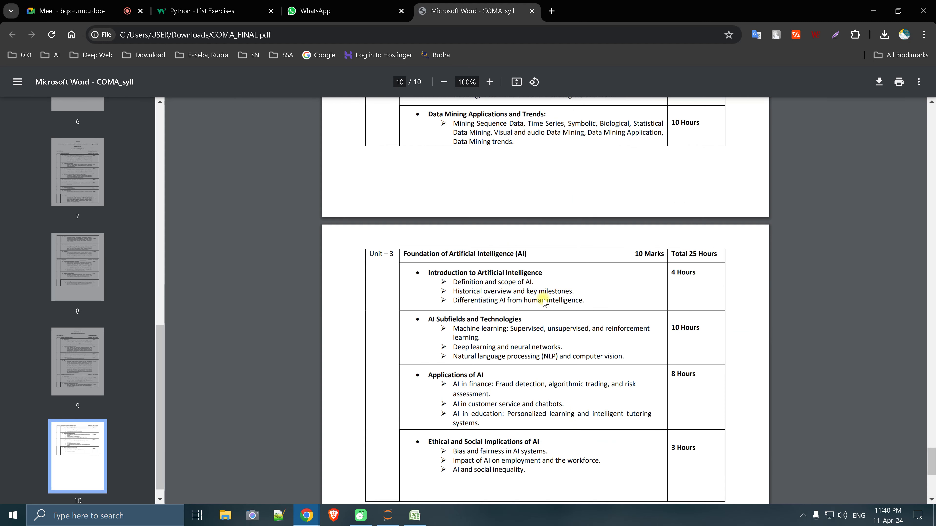
scroll(541, 303, down, 4)
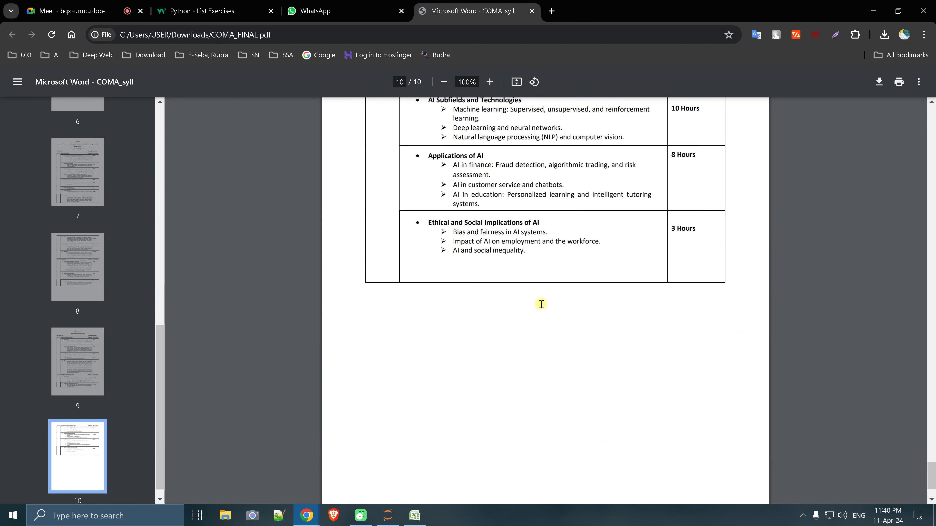
click(532, 11)
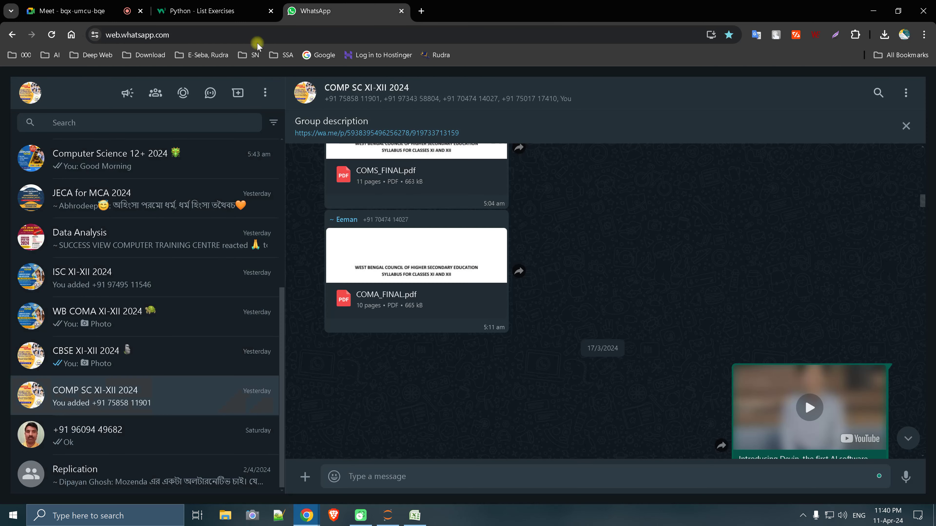
Close the WhatsApp Web tab to return to W3Schools' Python List Exercises
click(402, 12)
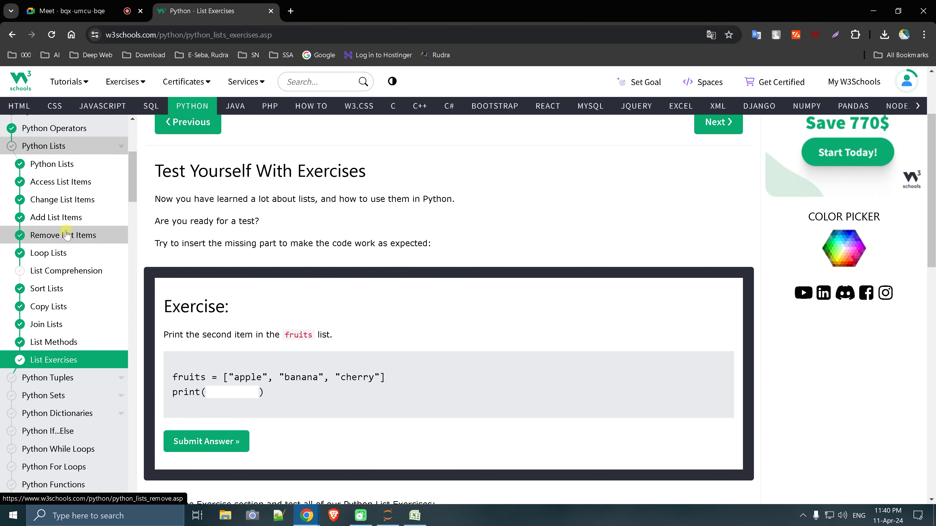
Reopen the Python List Exercises page and scroll through it
click(54, 363)
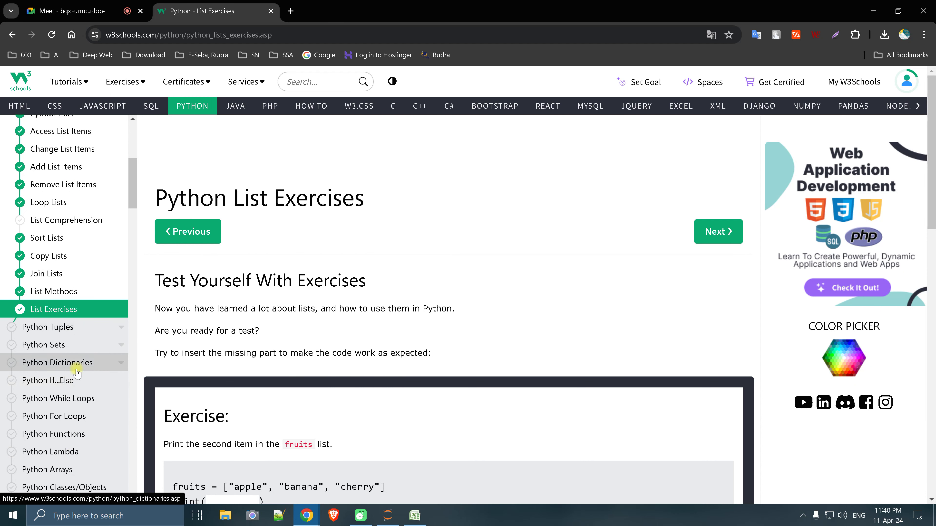
scroll(74, 433, down, 2)
scroll(73, 433, down, 1)
scroll(75, 434, down, 1)
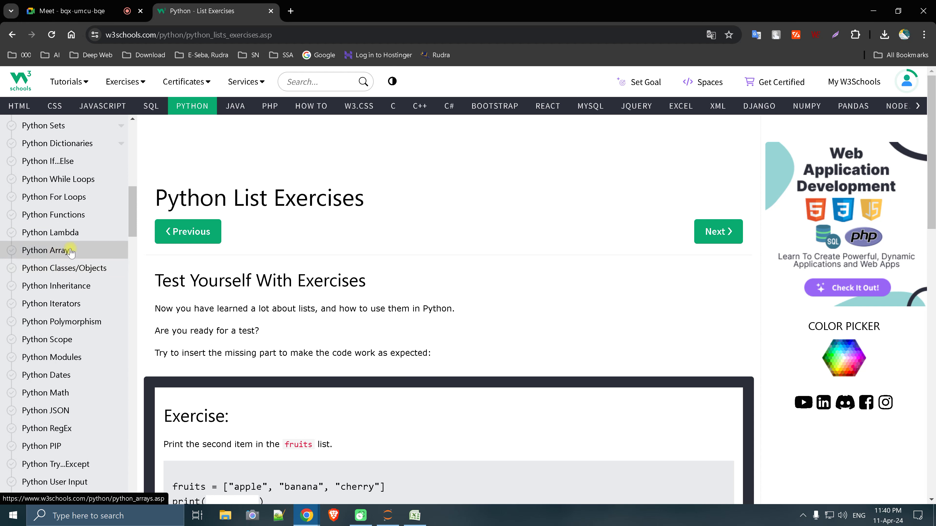
scroll(72, 269, down, 2)
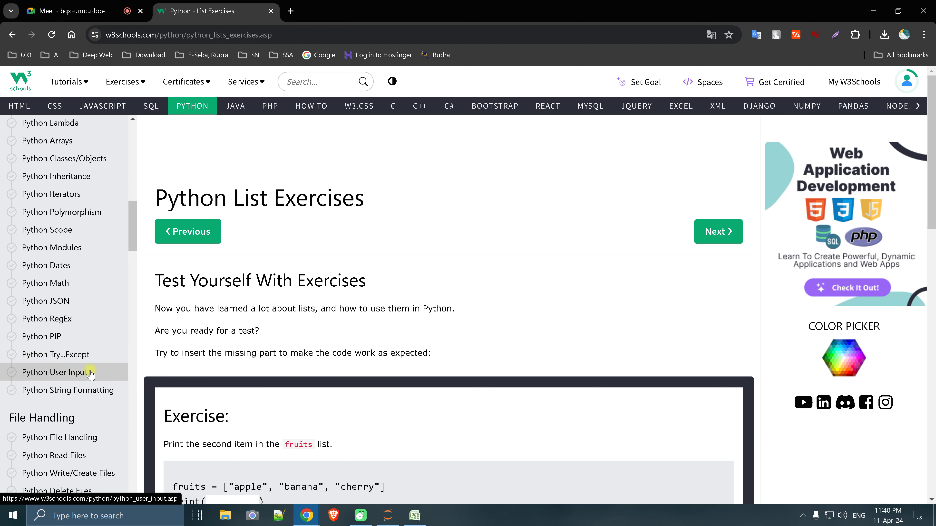
Open the Python Modules tutorial and scroll through it
click(66, 252)
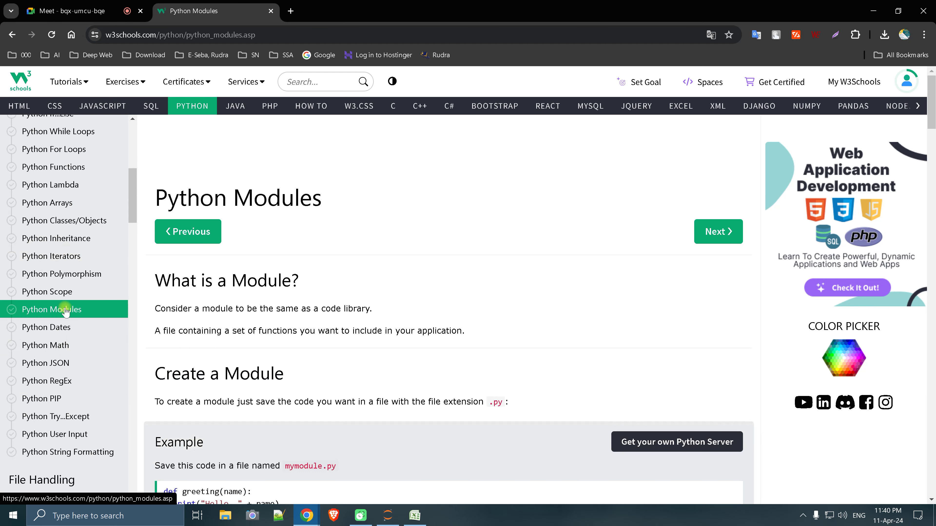
scroll(66, 309, down, 4)
scroll(66, 280, down, 1)
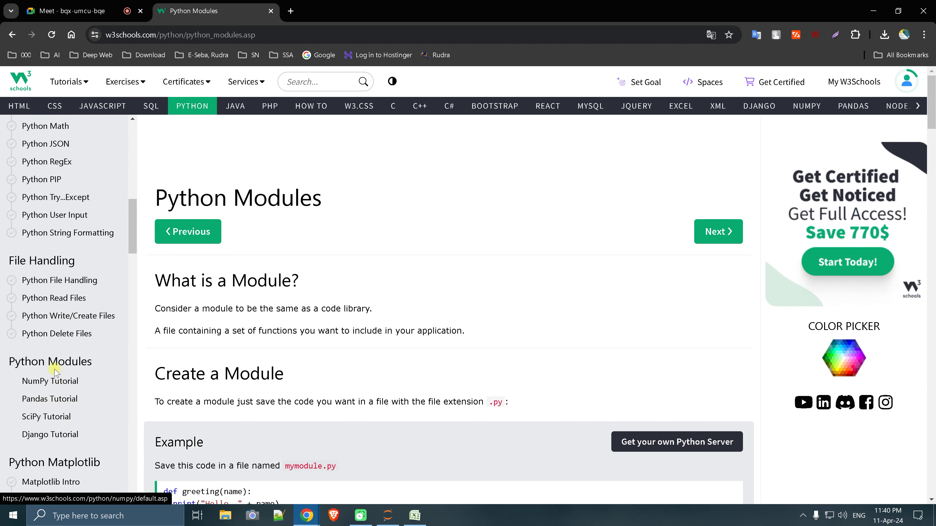
scroll(70, 400, down, 1)
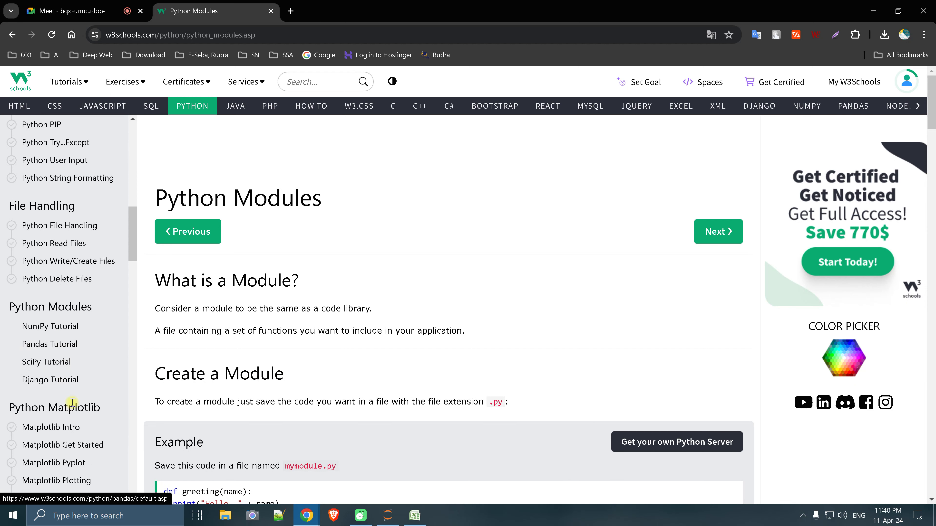
scroll(73, 402, down, 5)
scroll(63, 412, down, 1)
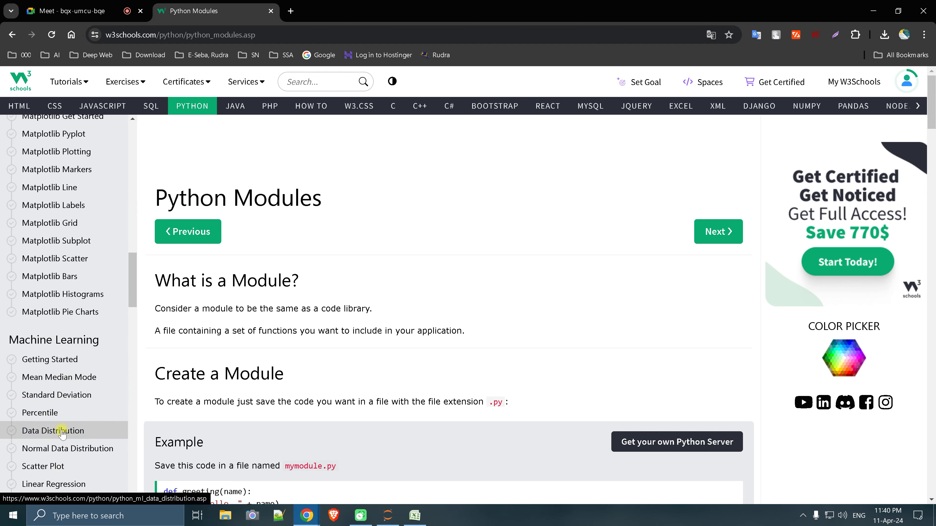
scroll(61, 433, down, 2)
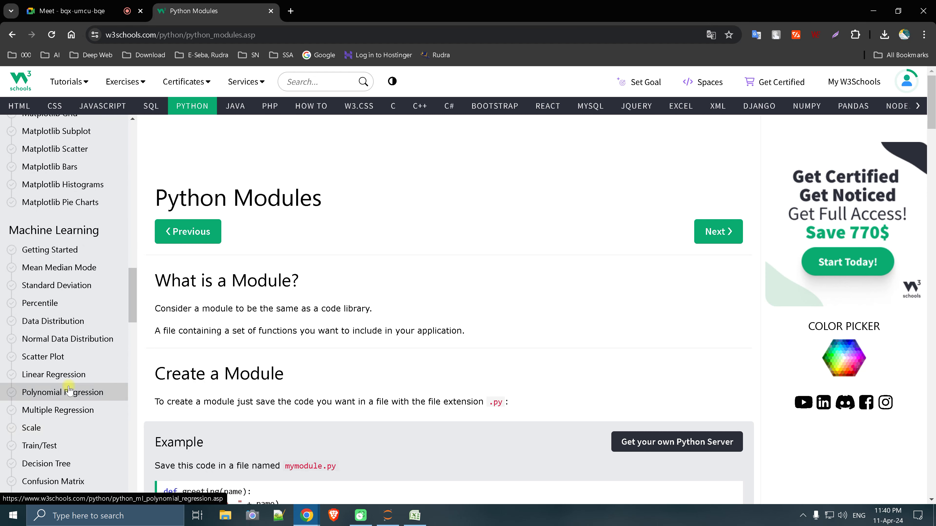
Skim the Machine Learning Linear Regression lesson, then close the W3Schools tab
click(72, 375)
scroll(365, 379, down, 3)
scroll(365, 380, down, 3)
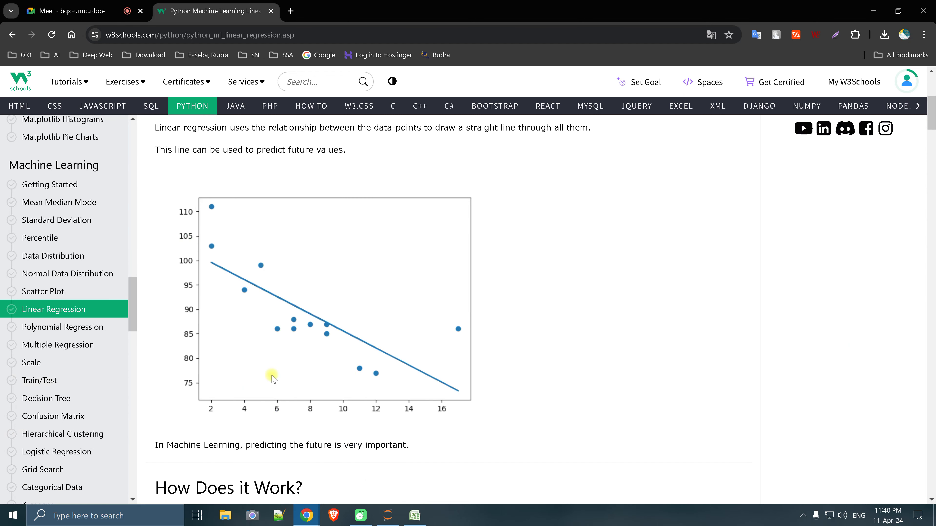
scroll(271, 376, down, 4)
scroll(74, 396, down, 4)
scroll(98, 400, down, 2)
scroll(98, 399, down, 5)
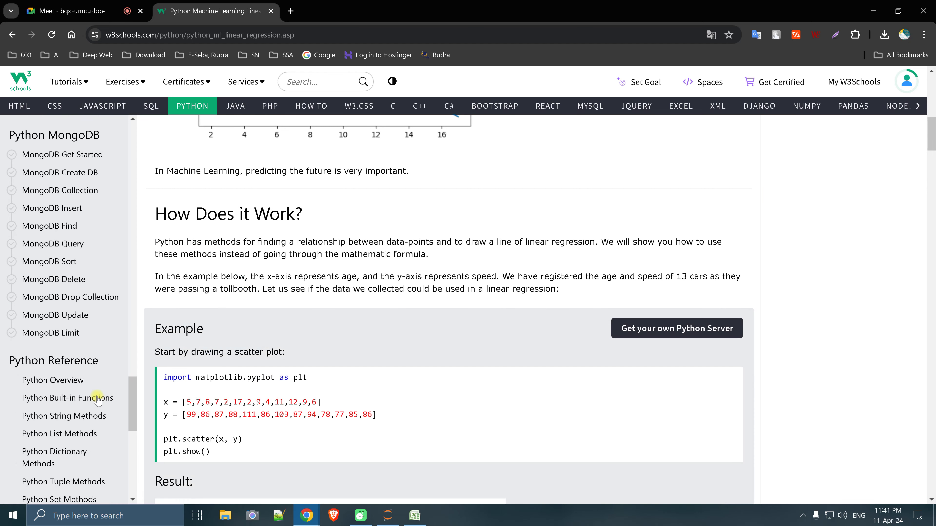
scroll(97, 400, down, 7)
scroll(97, 399, up, 10)
scroll(97, 400, up, 2)
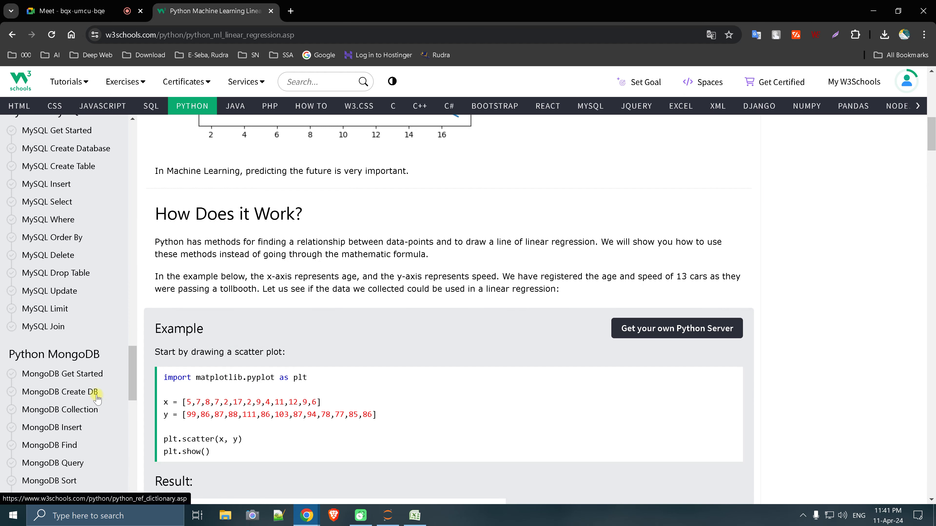
scroll(97, 399, up, 15)
scroll(97, 399, up, 5)
scroll(97, 399, up, 10)
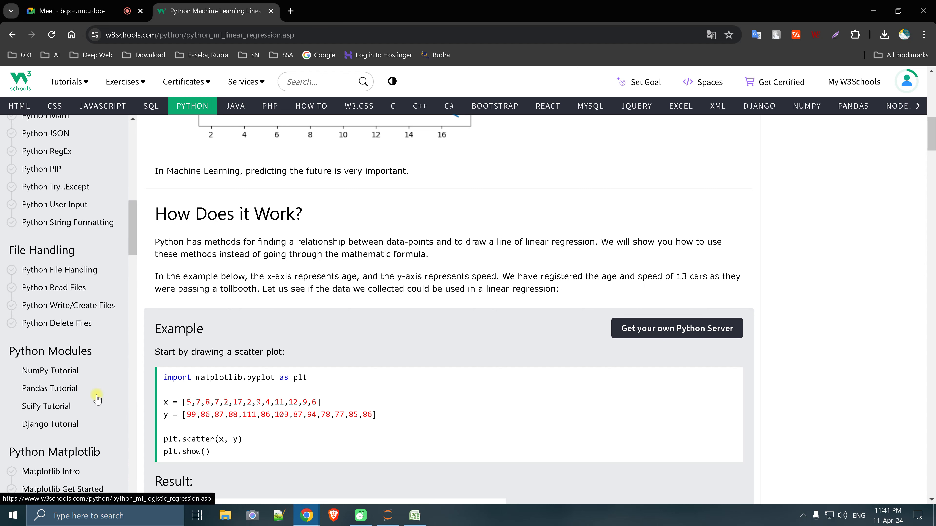
scroll(100, 387, up, 10)
scroll(107, 350, up, 3)
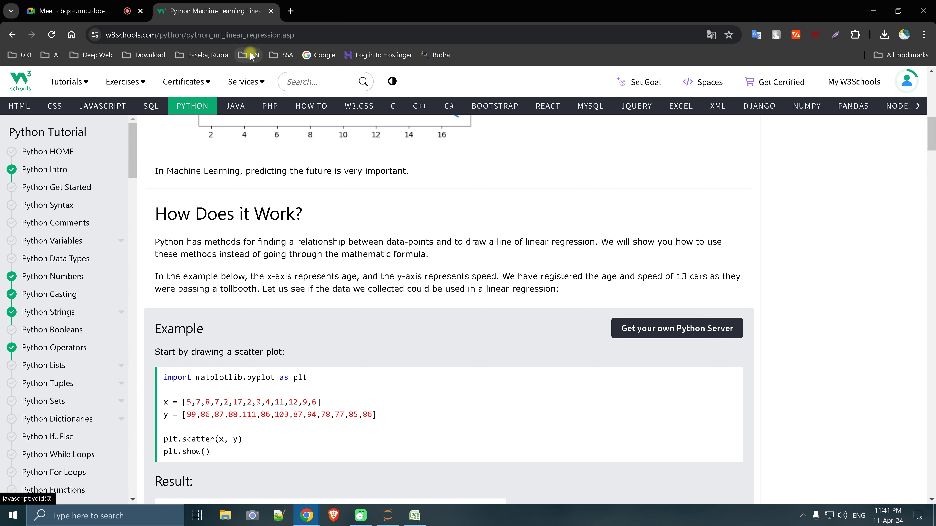
click(271, 10)
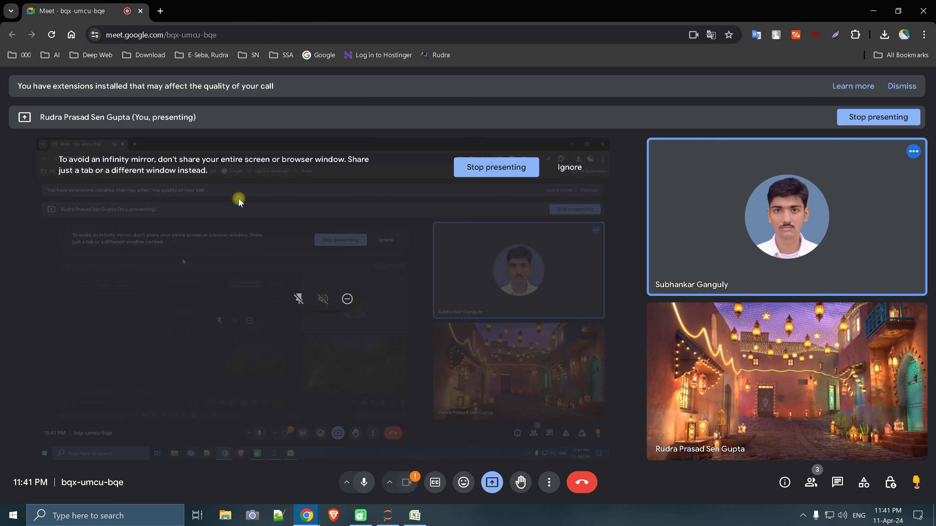